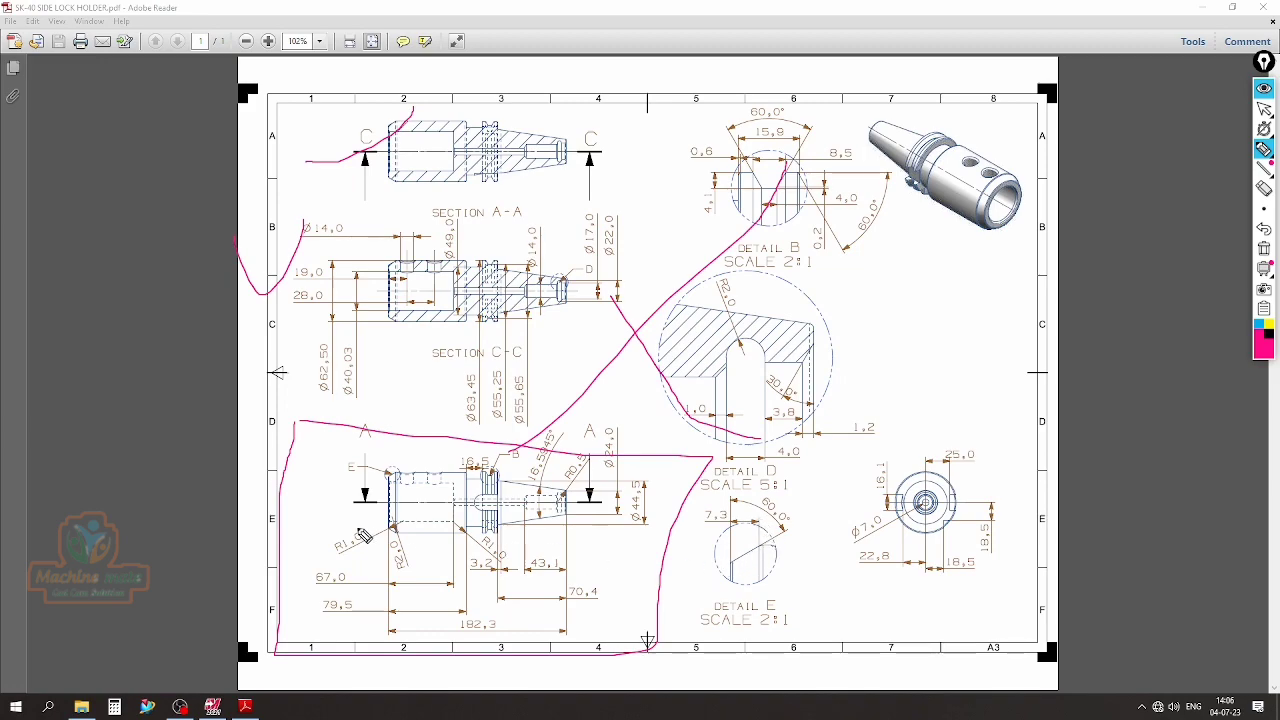
# Mark up the views on the SK-40 holder drawing with the annotation pen and clear all the marks
pyautogui.moveTo(388, 468)
pyautogui.mouseDown()
pyautogui.moveTo(650, 712)
pyautogui.moveTo(790, 530)
pyautogui.moveTo(795, 540)
pyautogui.mouseUp()
pyautogui.click(1266, 251)
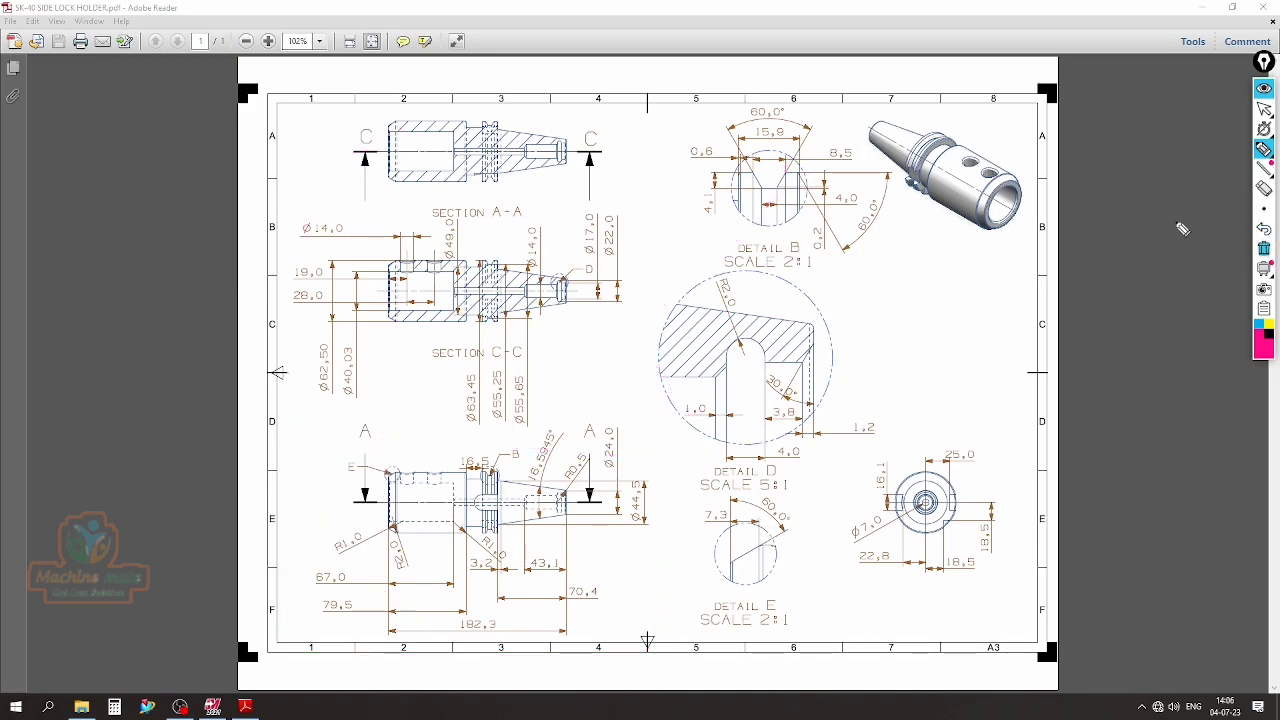
pyautogui.moveTo(930, 143)
pyautogui.mouseDown()
pyautogui.moveTo(905, 193)
pyautogui.moveTo(936, 140)
pyautogui.moveTo(926, 122)
pyautogui.mouseUp()
pyautogui.moveTo(942, 435)
pyautogui.mouseDown()
pyautogui.moveTo(868, 450)
pyautogui.moveTo(951, 580)
pyautogui.moveTo(945, 445)
pyautogui.mouseUp()
pyautogui.click(1264, 249)
pyautogui.click(1264, 88)
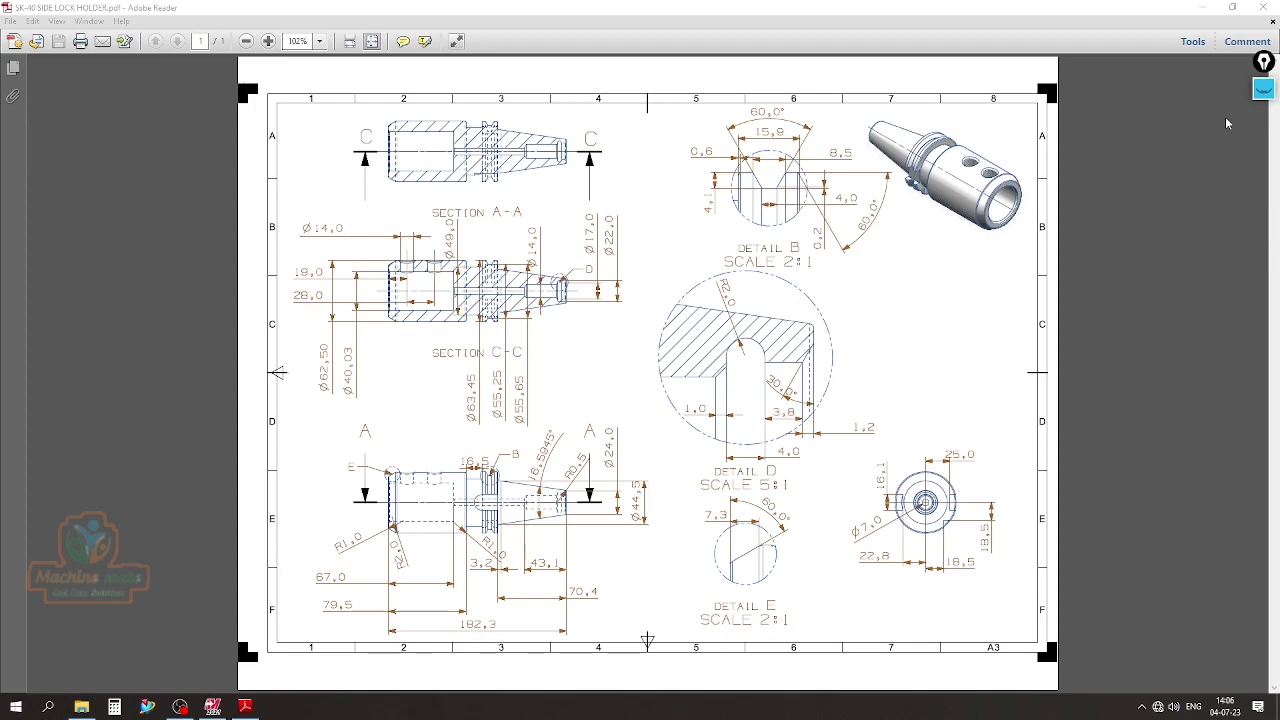
# Mark the 182.3 length and the Ø62.50 diameter on the drawing with the annotation pen, and clear the marks
pyautogui.click(1262, 90)
pyautogui.click(1264, 149)
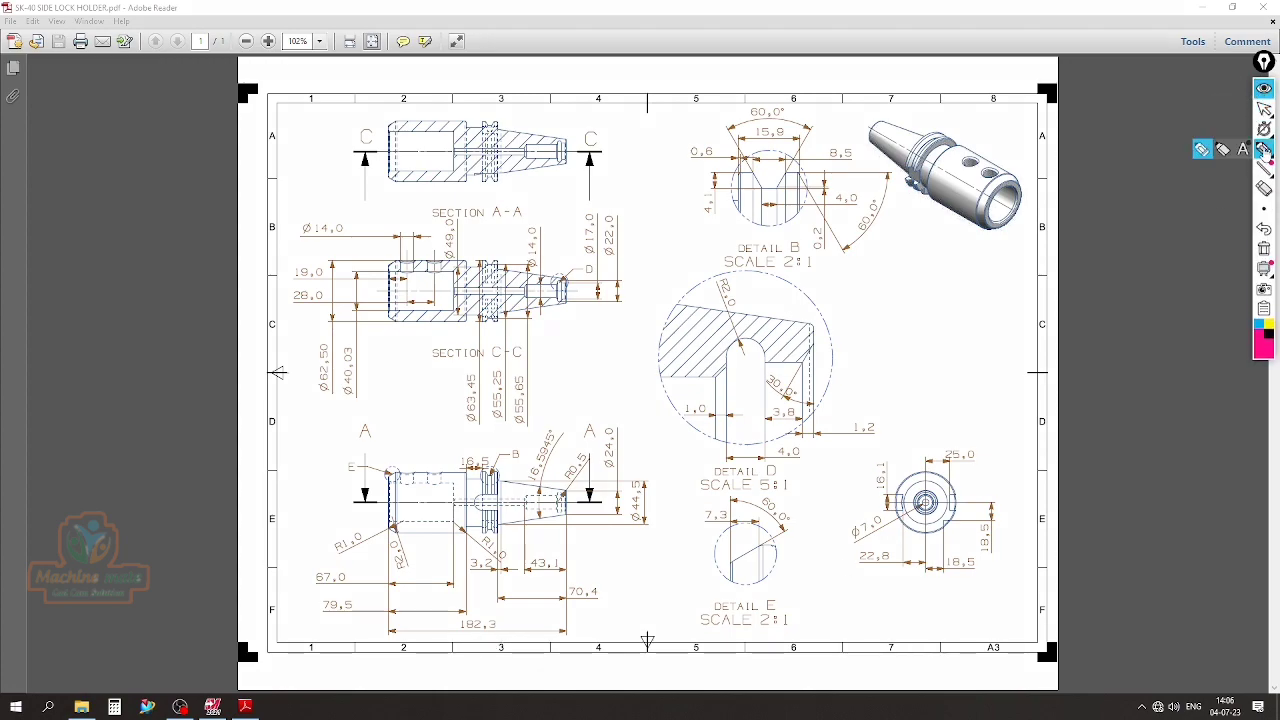
pyautogui.moveTo(512, 625)
pyautogui.mouseDown()
pyautogui.moveTo(535, 638)
pyautogui.moveTo(594, 608)
pyautogui.mouseUp()
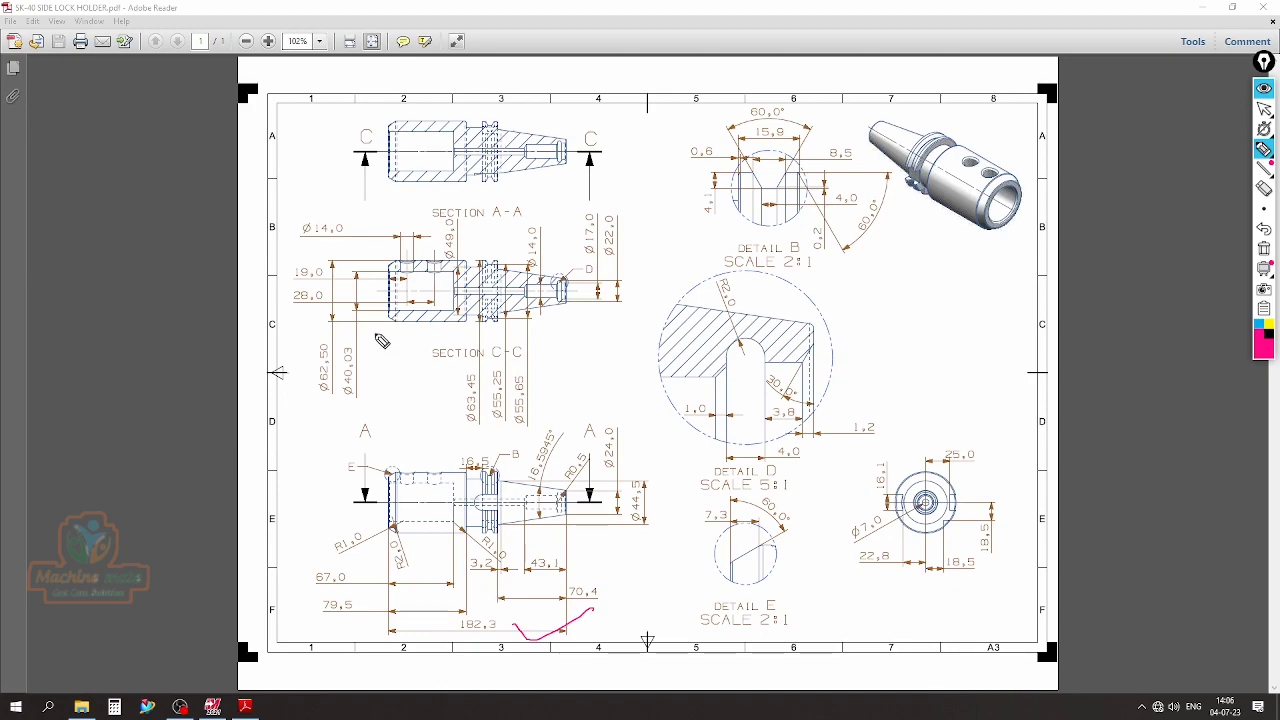
pyautogui.moveTo(302, 380); pyautogui.dragTo(320, 396)
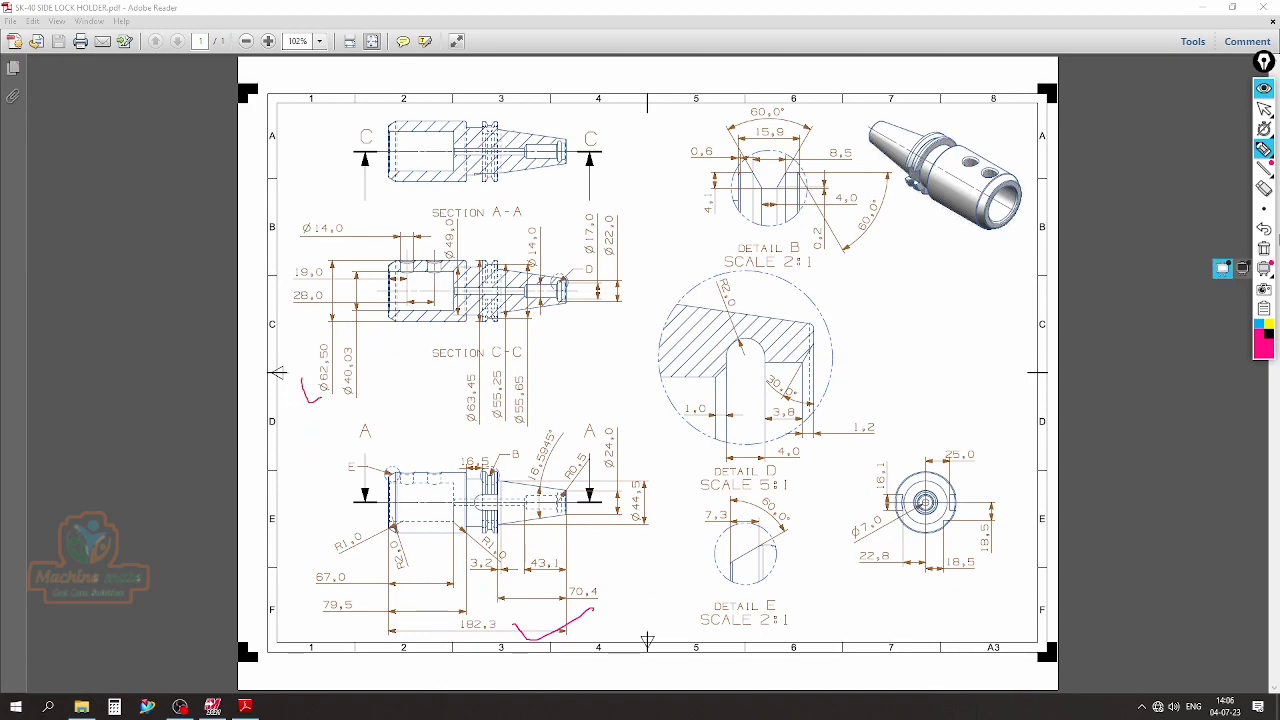
pyautogui.click(1264, 248)
pyautogui.moveTo(1264, 148)
pyautogui.click(1264, 110)
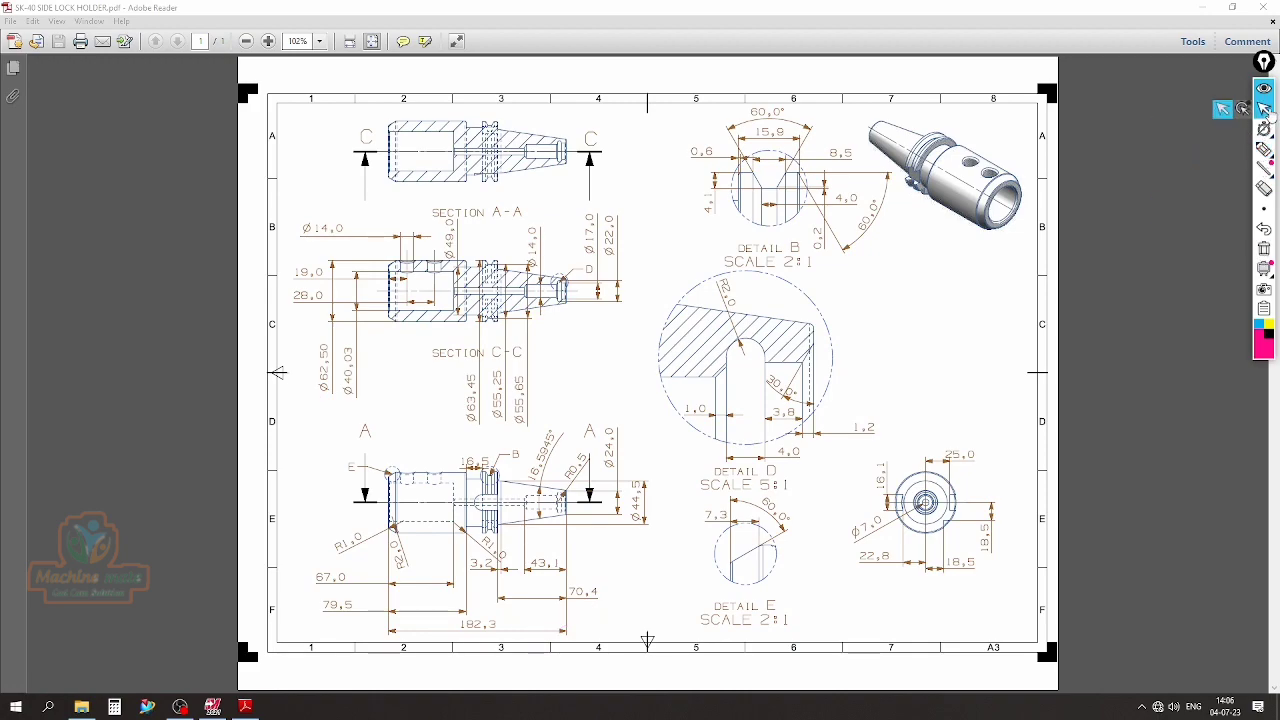
# In Mastercam, place a rectangular shape about 81 by 22 mm, with the midpoint of its right edge on the axes origin
pyautogui.click(212, 707)
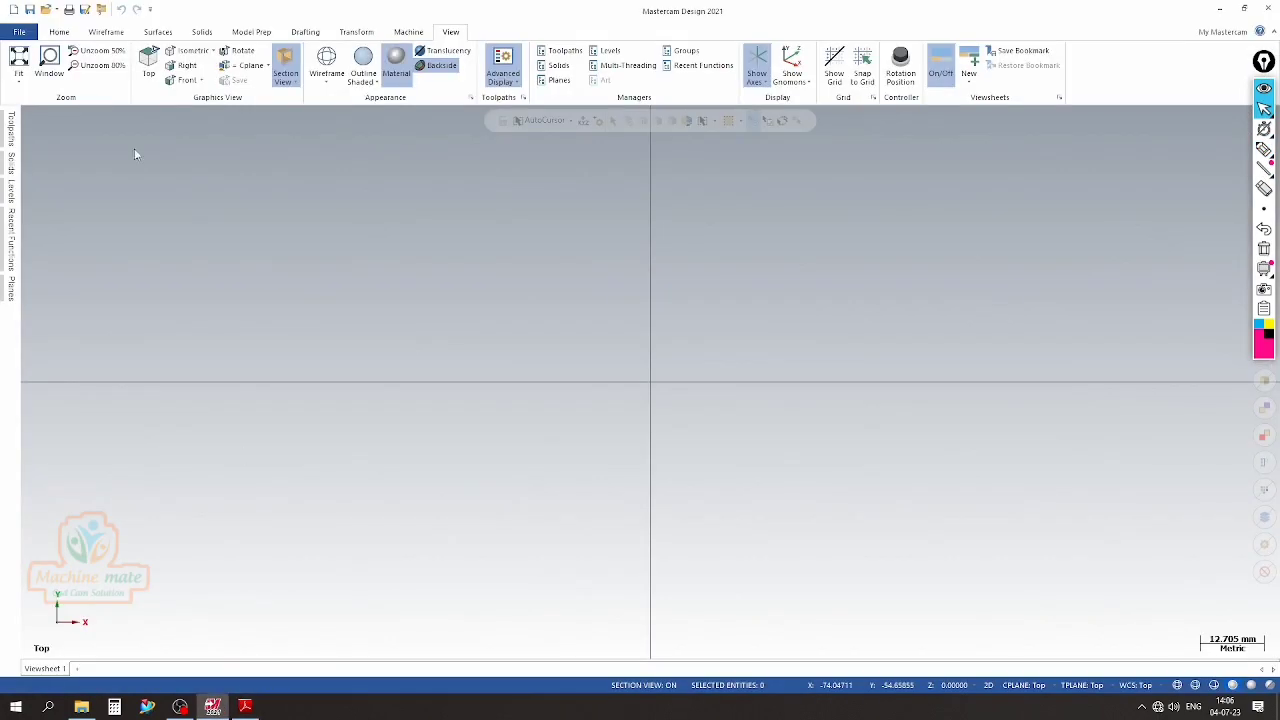
pyautogui.click(59, 32)
pyautogui.click(106, 32)
pyautogui.click(398, 82)
pyautogui.click(425, 110)
pyautogui.click(252, 366)
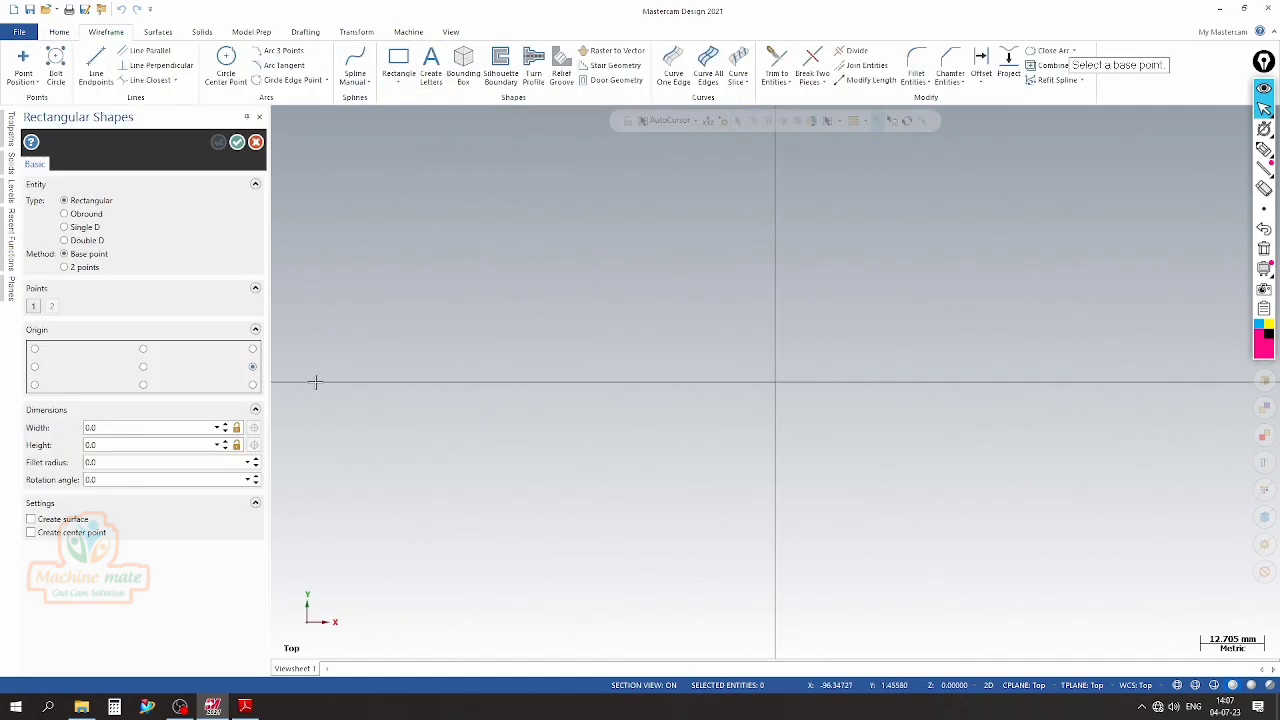
pyautogui.click(775, 382)
pyautogui.click(367, 325)
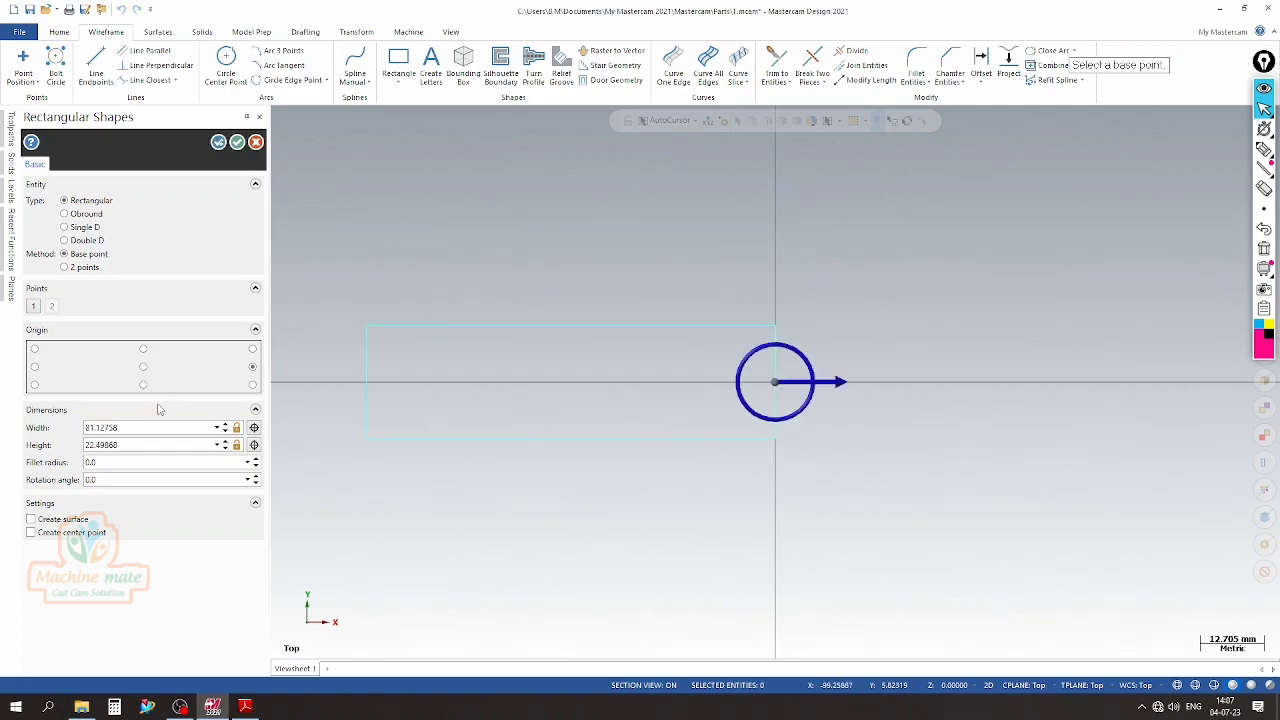
# Set the rectangle's width to 182.3 mm, the overall length given in the PDF drawing
pyautogui.click(140, 427)
pyautogui.write('182.3')
pyautogui.click(258, 686)
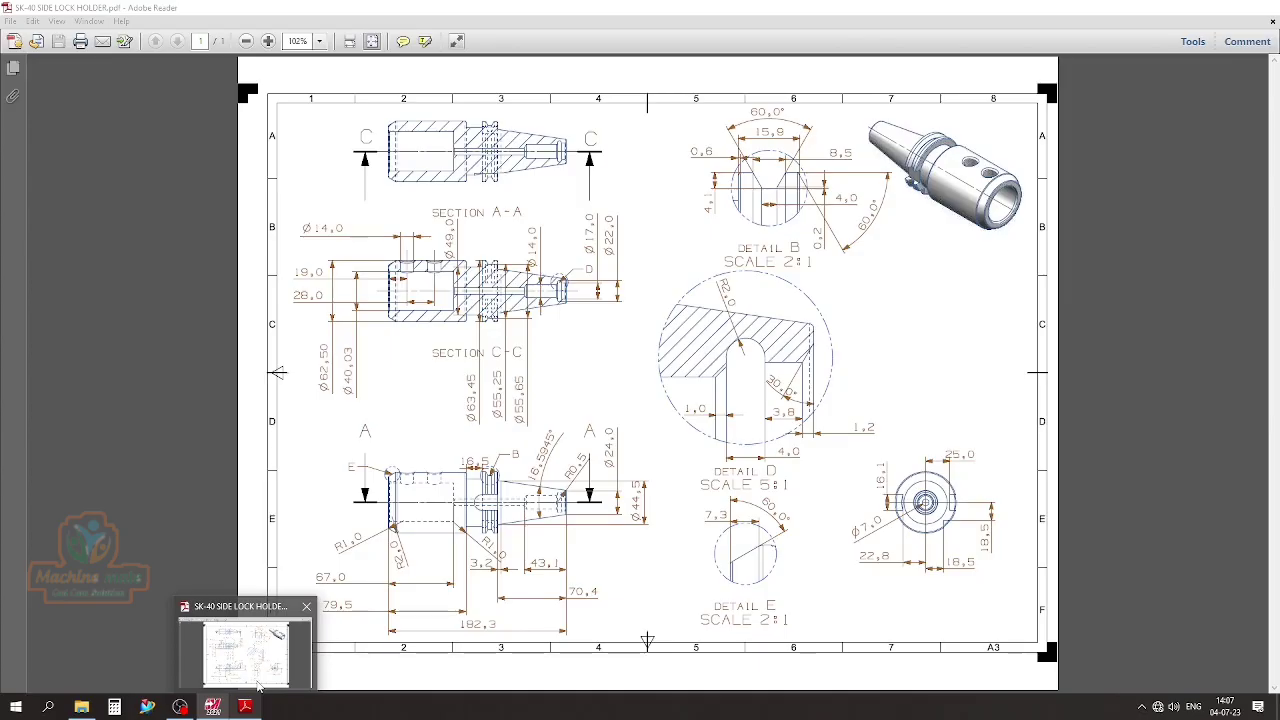
pyautogui.click(244, 706)
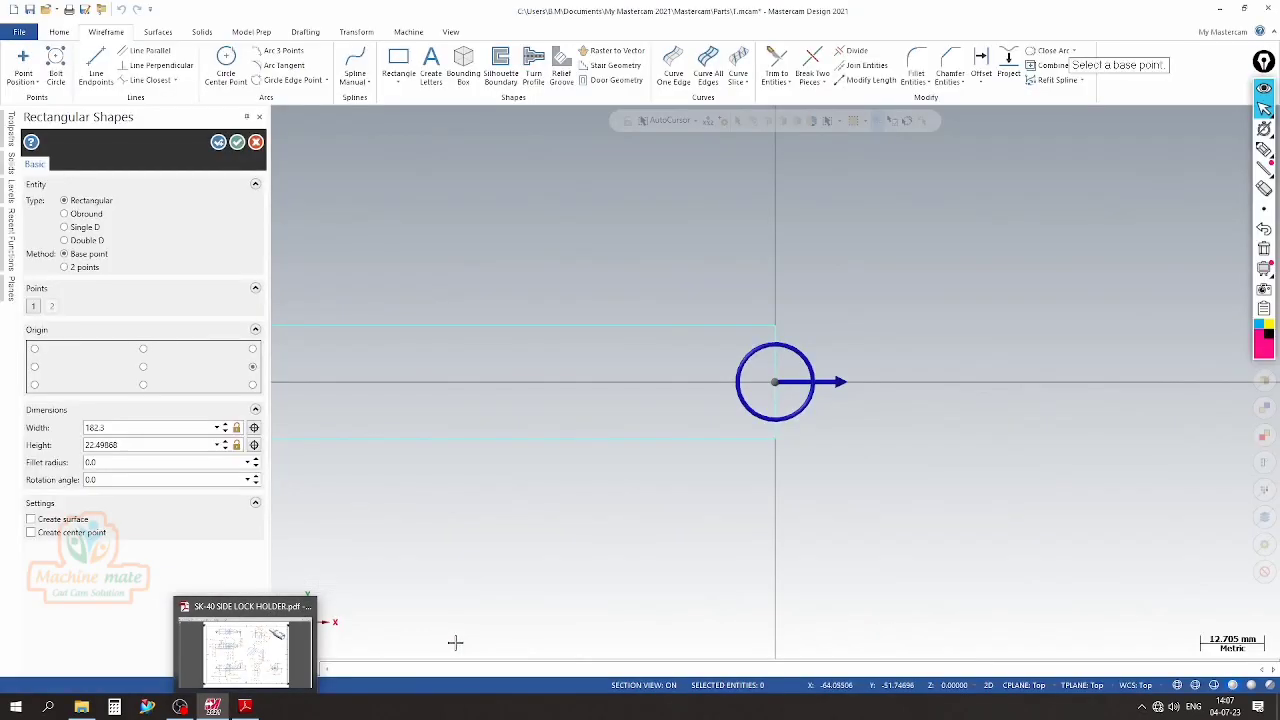
# Check the outer diameter in the PDF drawing, set the rectangle's height to 65.5 mm and complete the shape
pyautogui.click(246, 706)
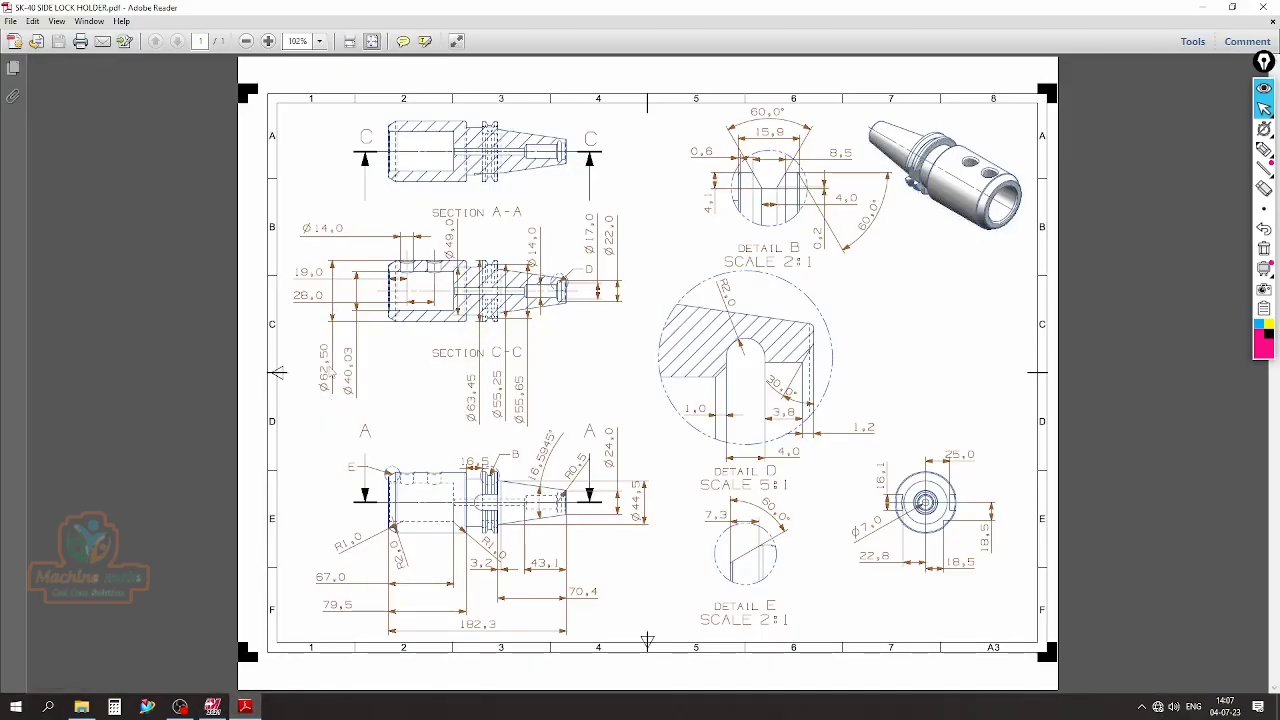
pyautogui.click(212, 706)
pyautogui.doubleClick(118, 444)
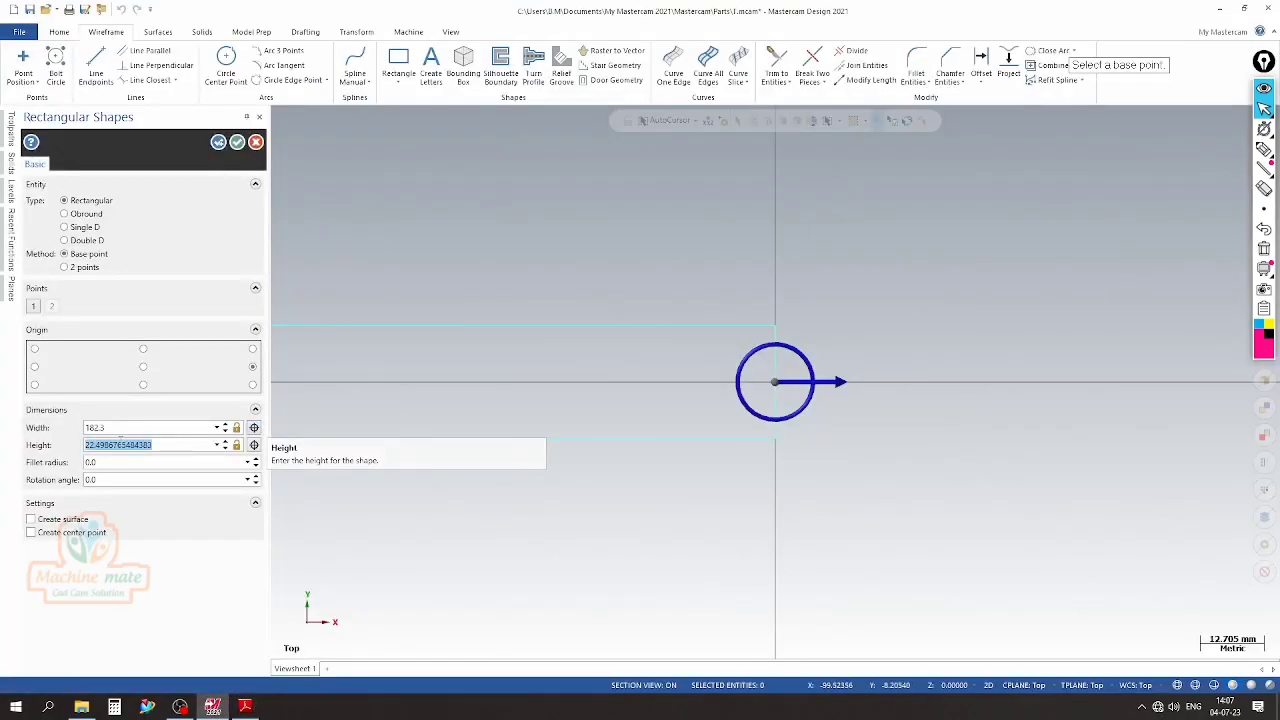
pyautogui.write('65.5')
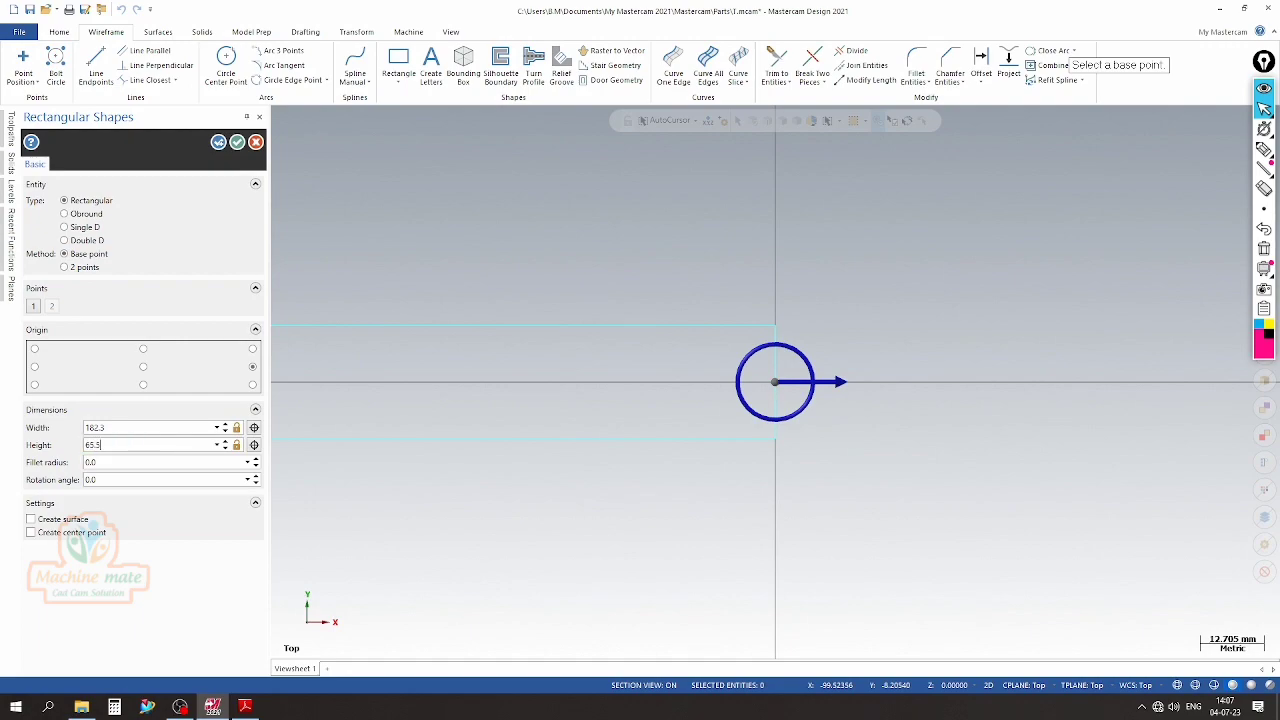
pyautogui.press('Return')
pyautogui.scroll(-5, 846, 340)
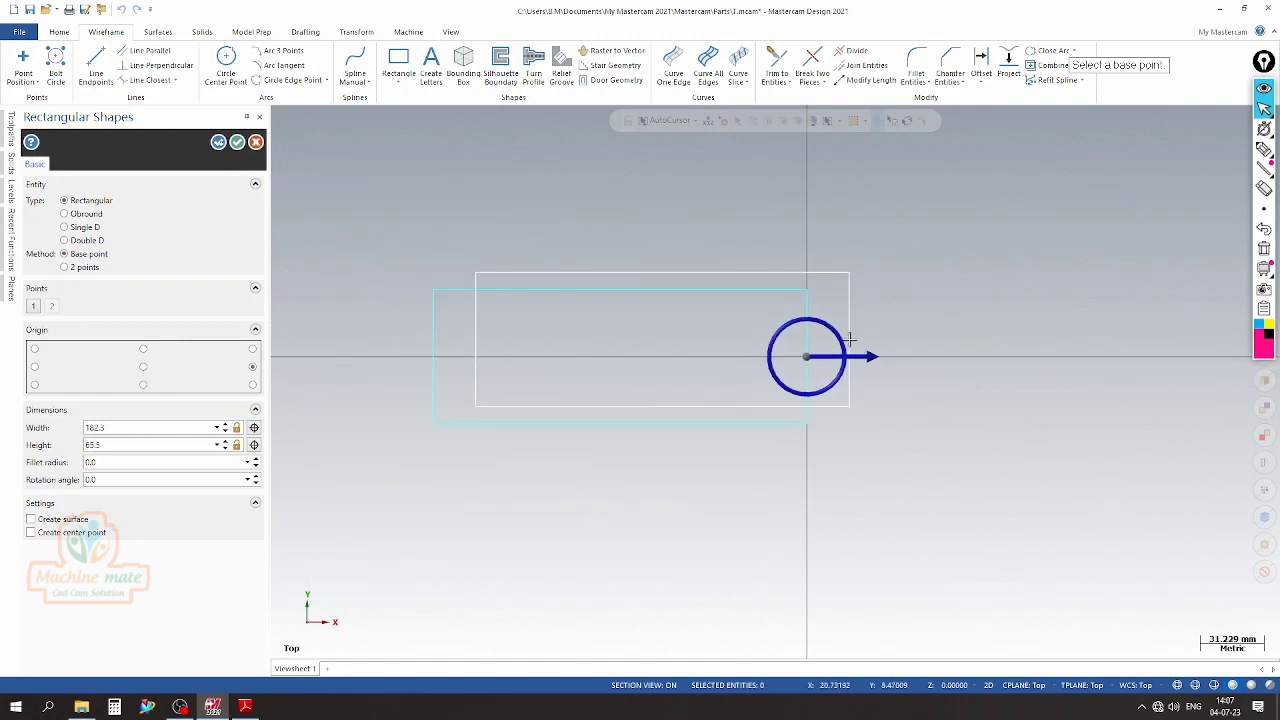
pyautogui.click(237, 142)
pyautogui.scroll(3, 320, 290)
pyautogui.scroll(-2, 443, 337)
pyautogui.scroll(1, 469, 340)
pyautogui.scroll(-1, 469, 340)
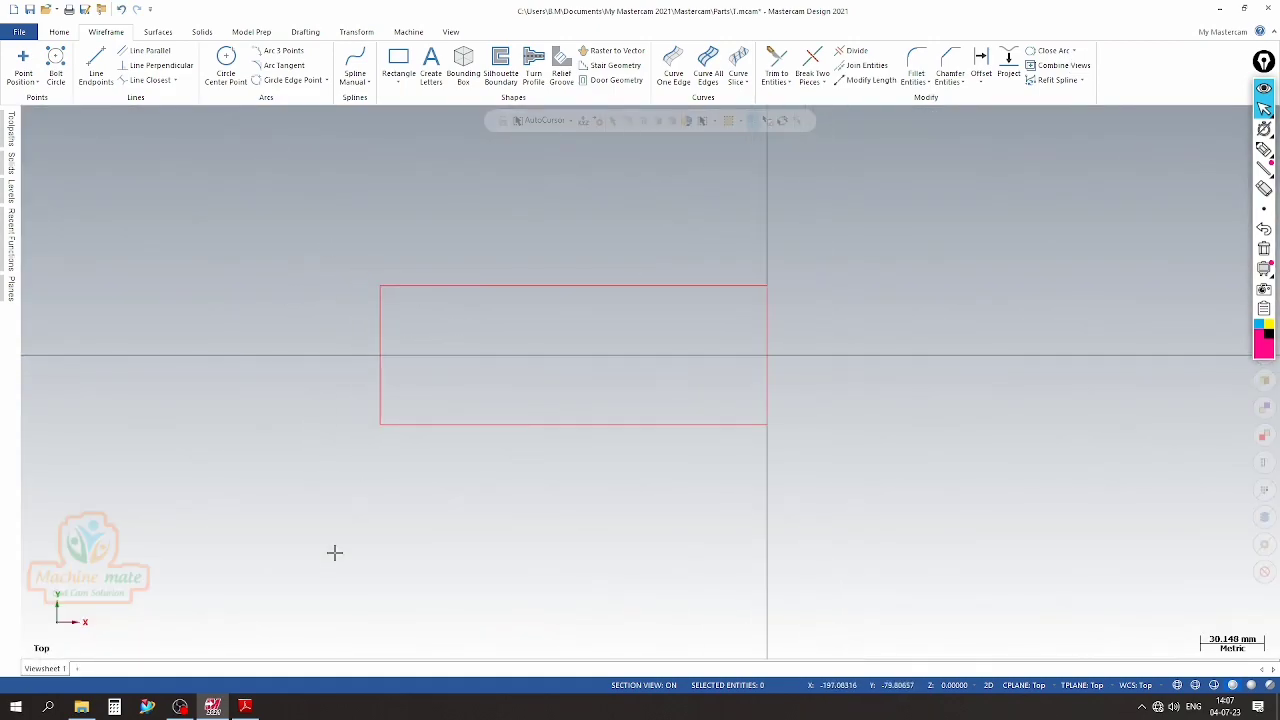
# Offset a copy of the rectangle's left edge 67 mm inward, using the bore depth from the PDF drawing
pyautogui.click(246, 707)
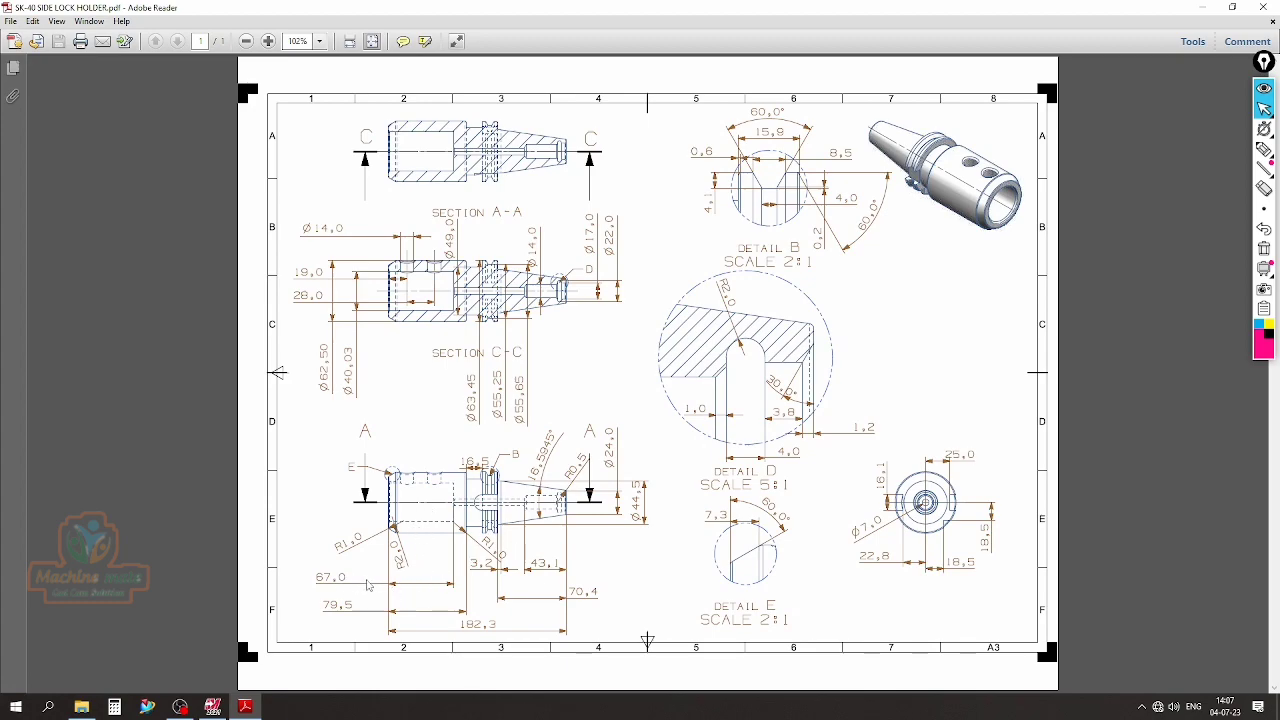
pyautogui.click(246, 707)
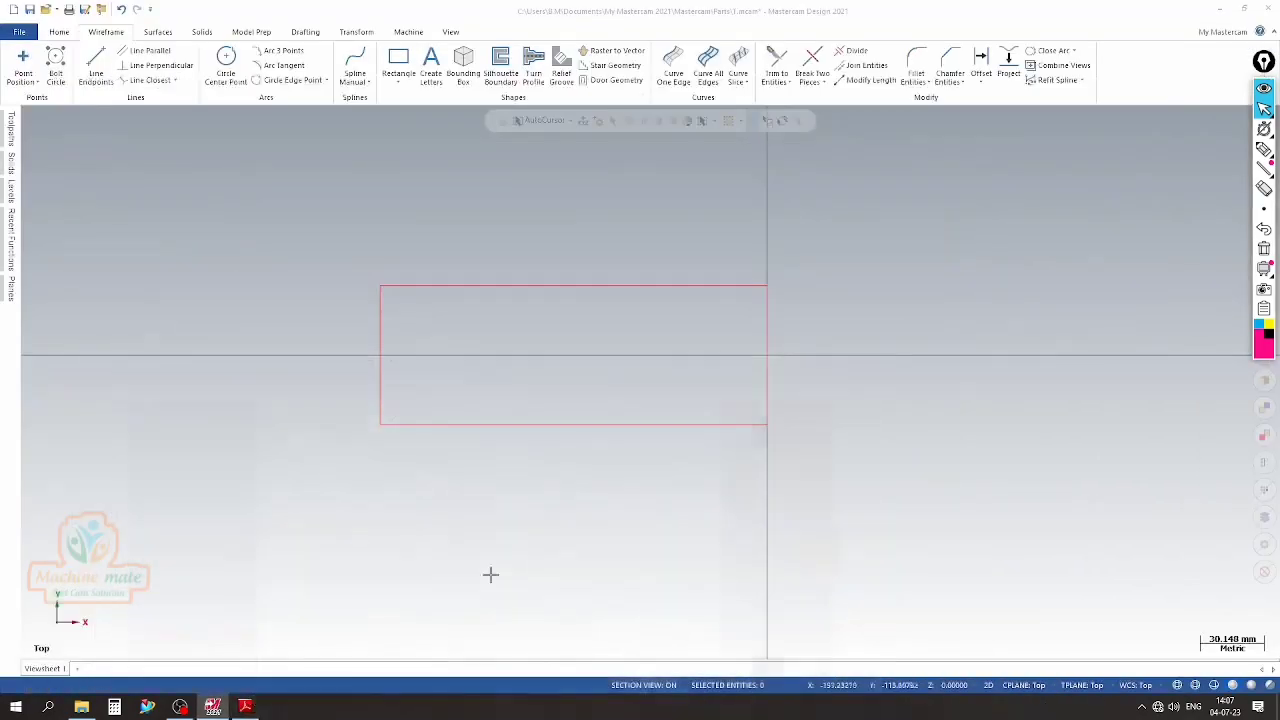
pyautogui.click(980, 62)
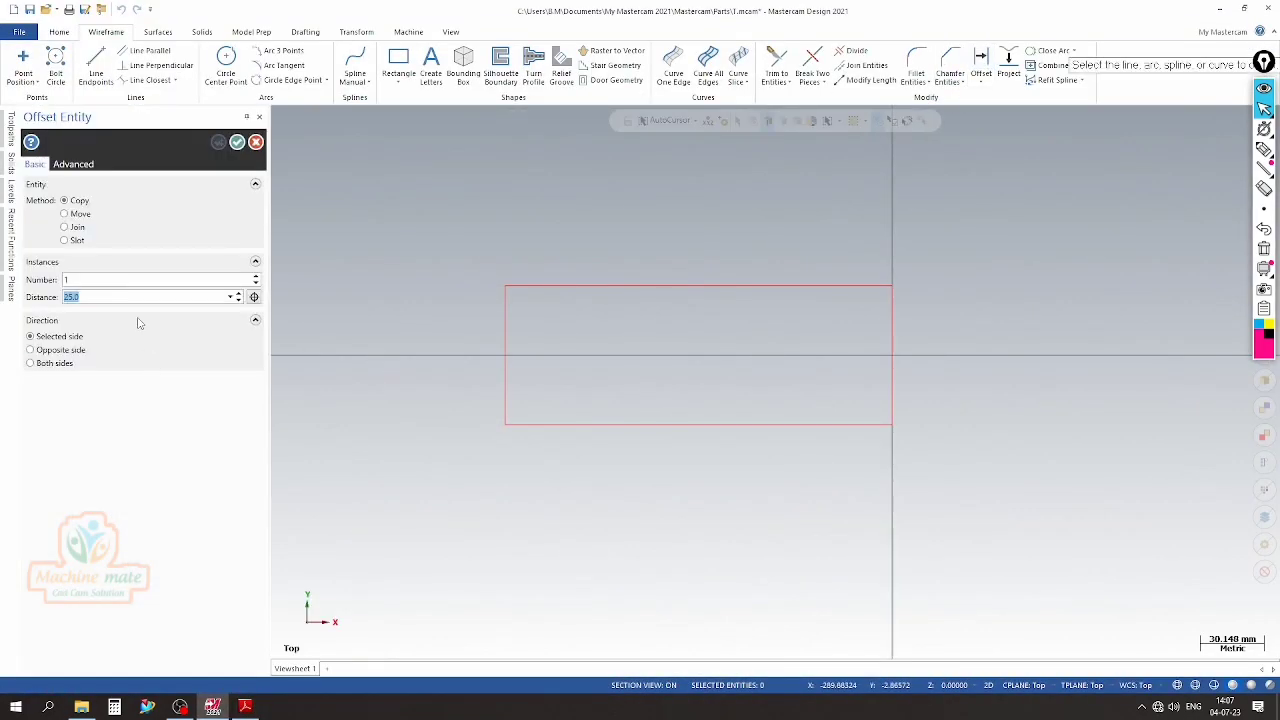
pyautogui.press('Return')
pyautogui.click(506, 365)
pyautogui.click(557, 364)
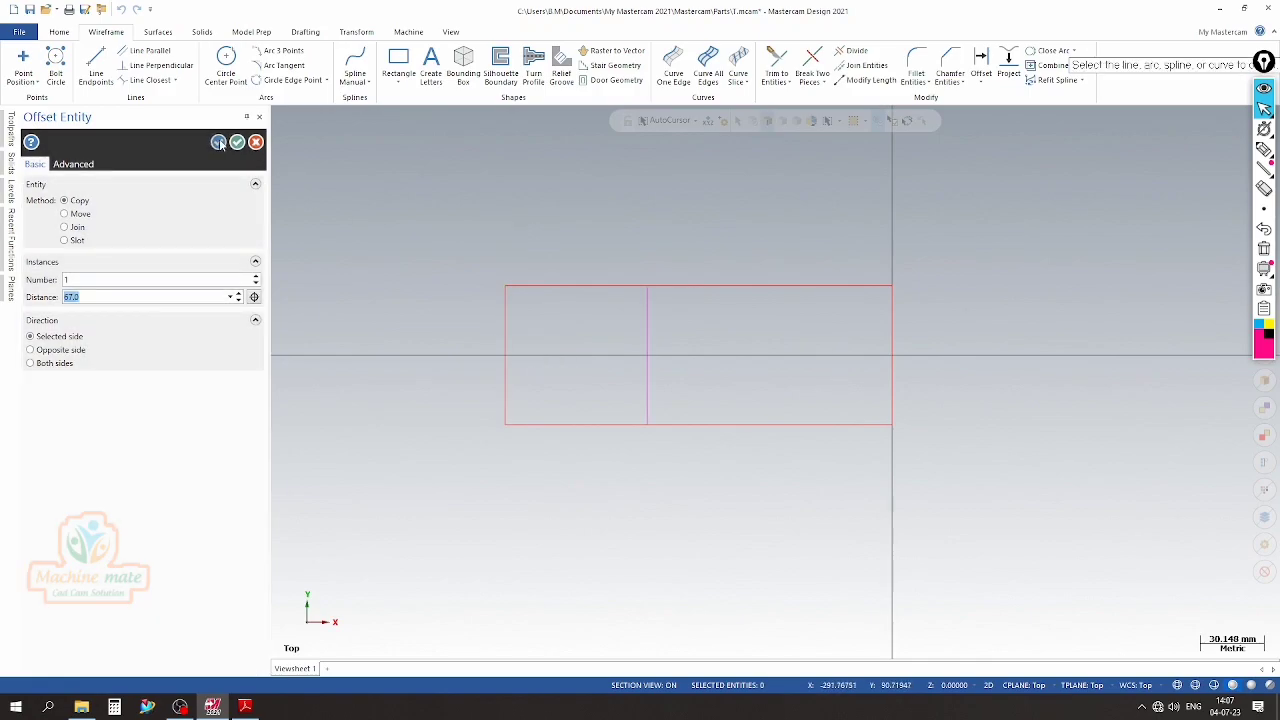
pyautogui.scroll(1, 429, 320)
pyautogui.scroll(-1, 395, 360)
pyautogui.click(245, 707)
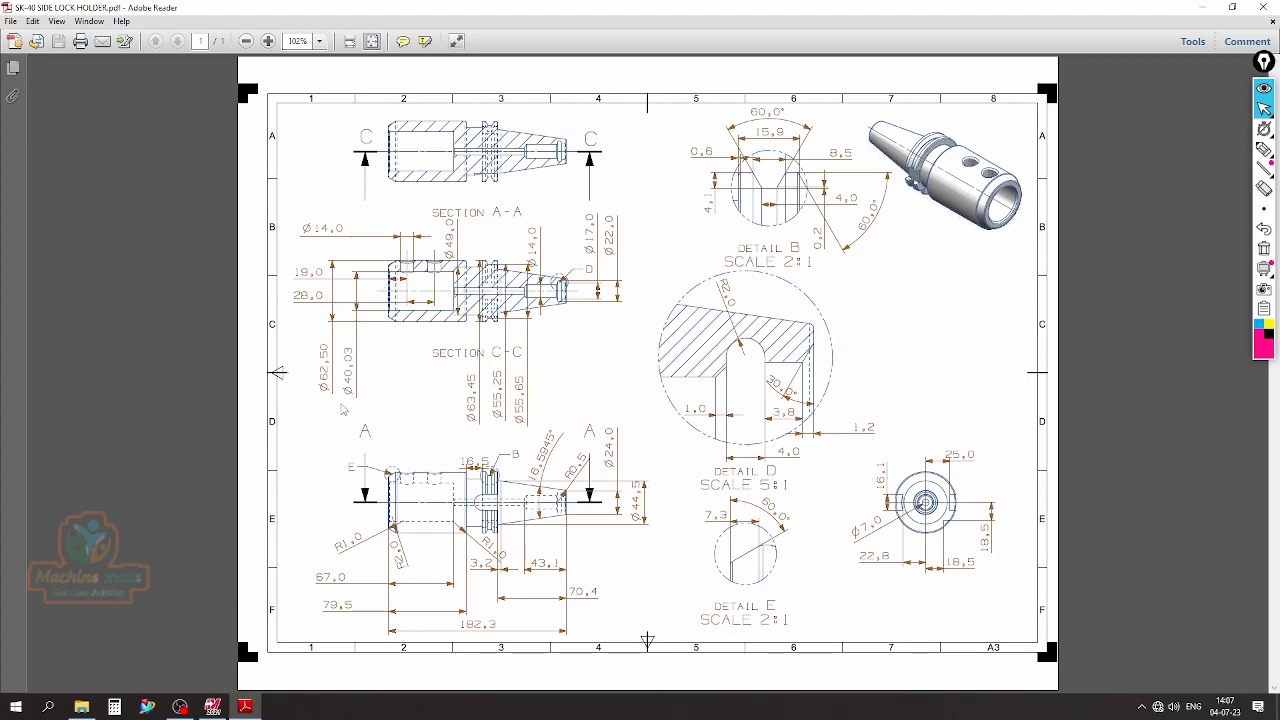
pyautogui.click(212, 707)
pyautogui.click(233, 142)
# Draw a horizontal centre line about 228 mm long from the axes origin, running left past the rectangle
pyautogui.click(96, 66)
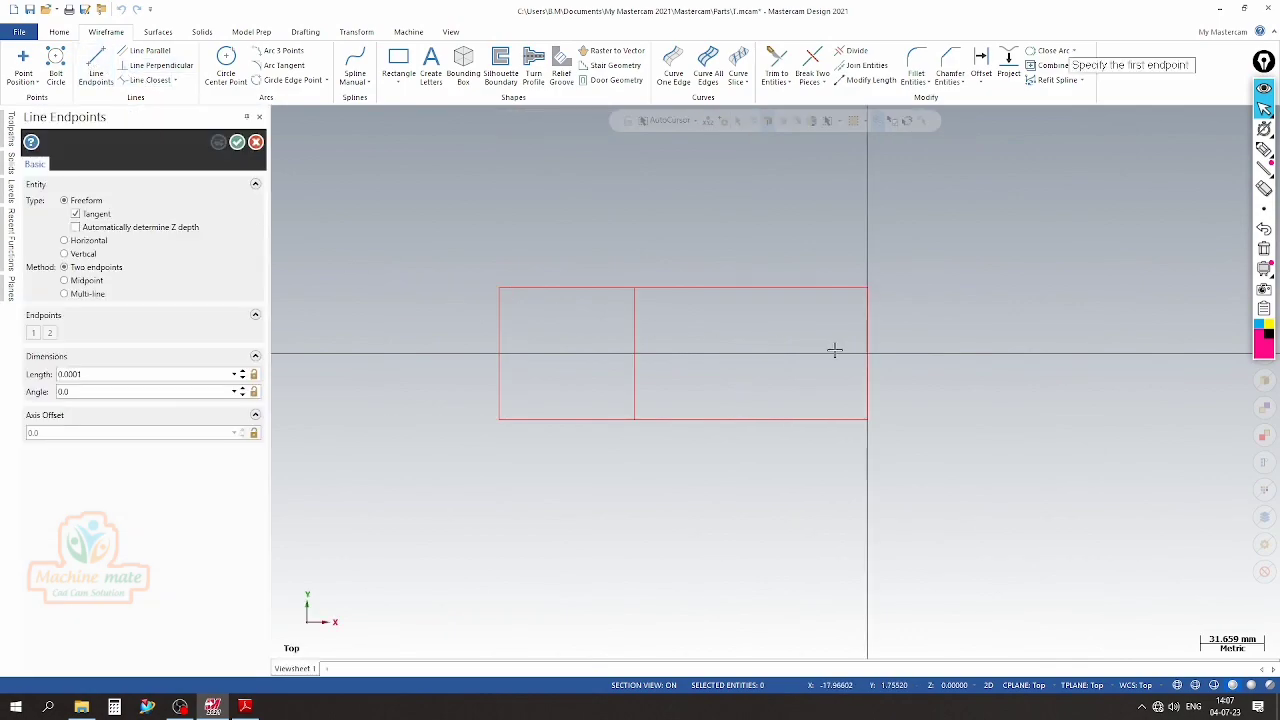
pyautogui.click(867, 355)
pyautogui.click(407, 355)
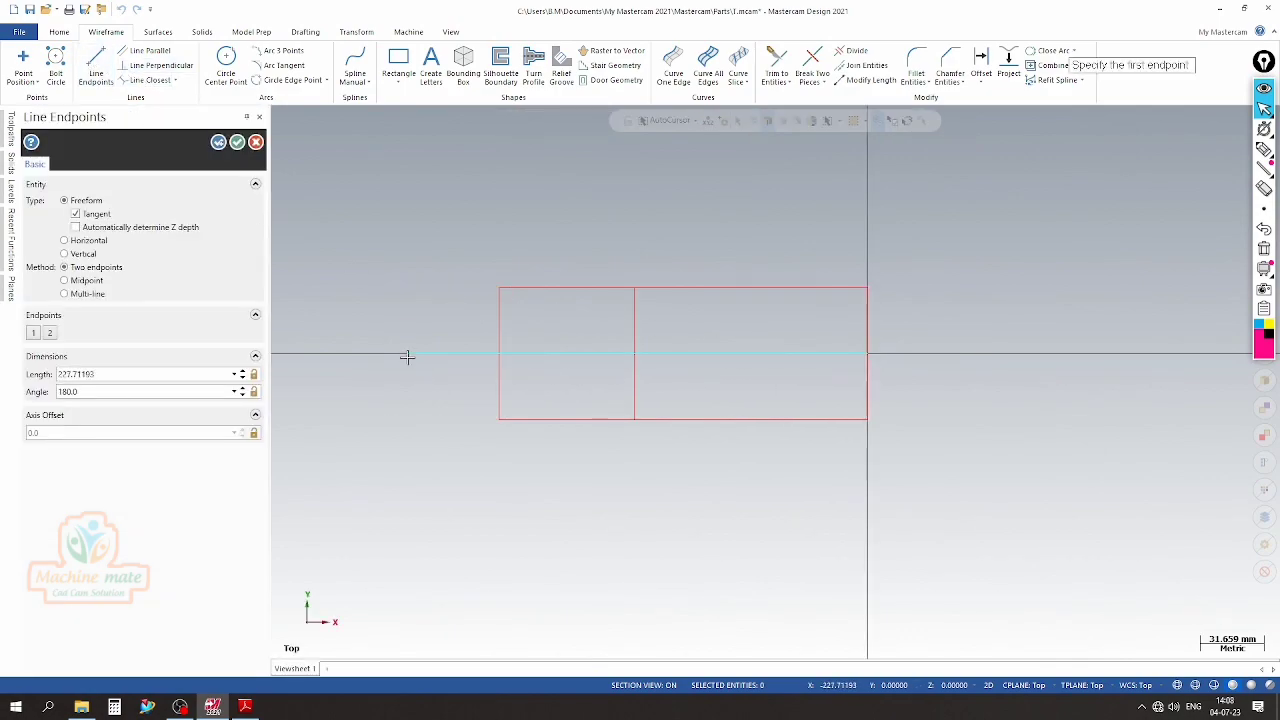
pyautogui.click(237, 142)
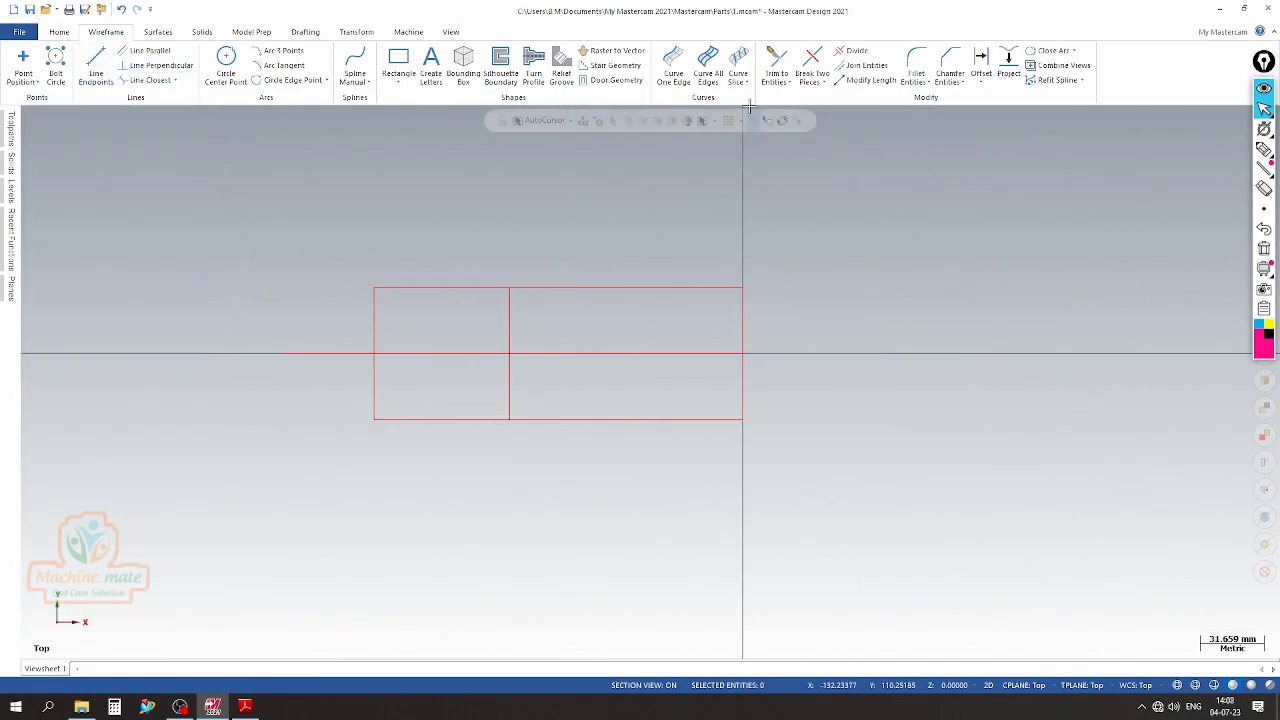
# Offset a copy of the horizontal centre line upward by 20.015 mm for the bore radius
pyautogui.click(980, 66)
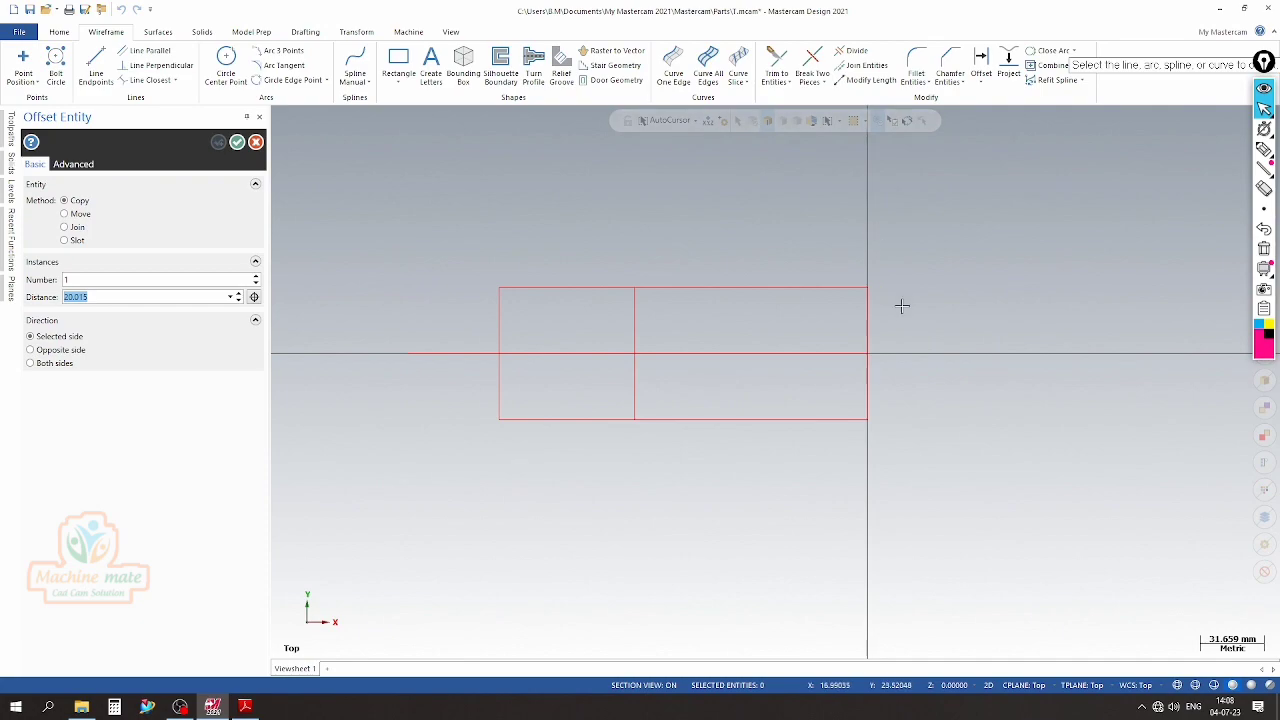
pyautogui.click(554, 348)
pyautogui.click(552, 307)
pyautogui.scroll(4, 543, 343)
pyautogui.scroll(-4, 510, 285)
pyautogui.scroll(1, 477, 317)
pyautogui.click(237, 143)
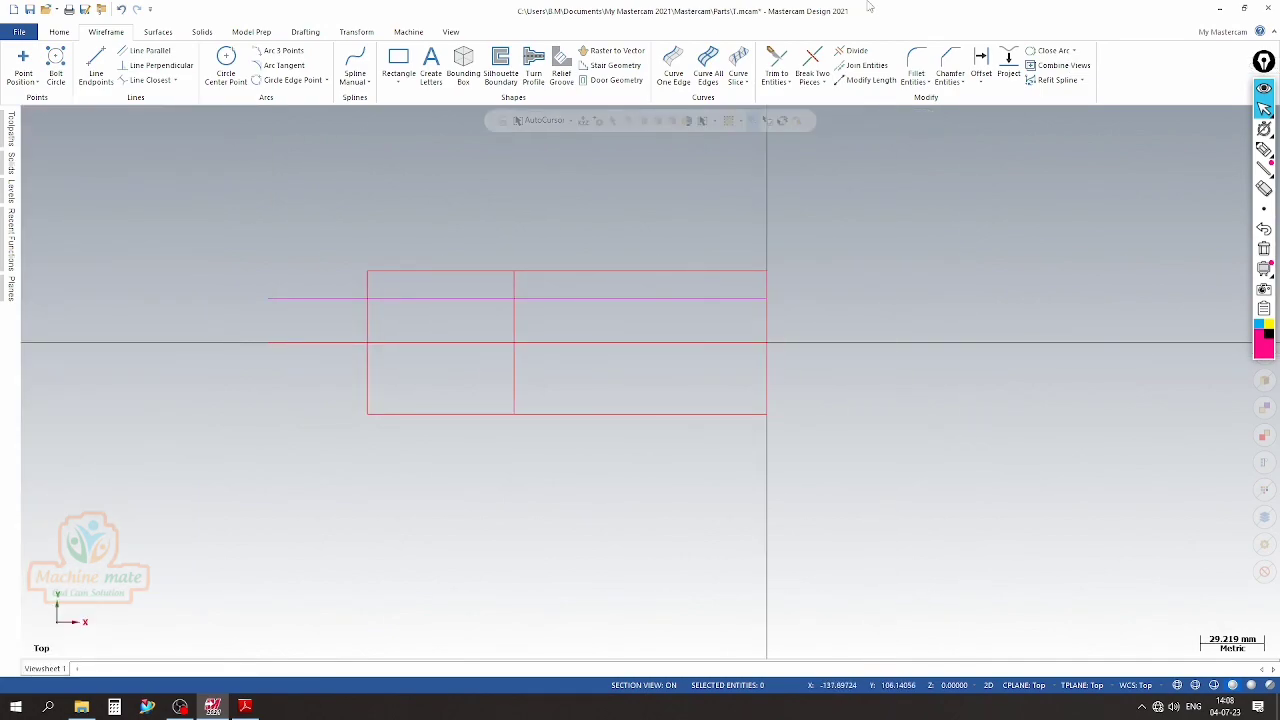
# Trim the profile with Divide to the upper half, keeping the bore line only between the left edge and the 67 mm line
pyautogui.click(845, 50)
pyautogui.scroll(1, 640, 315)
pyautogui.click(634, 279)
pyautogui.click(655, 292)
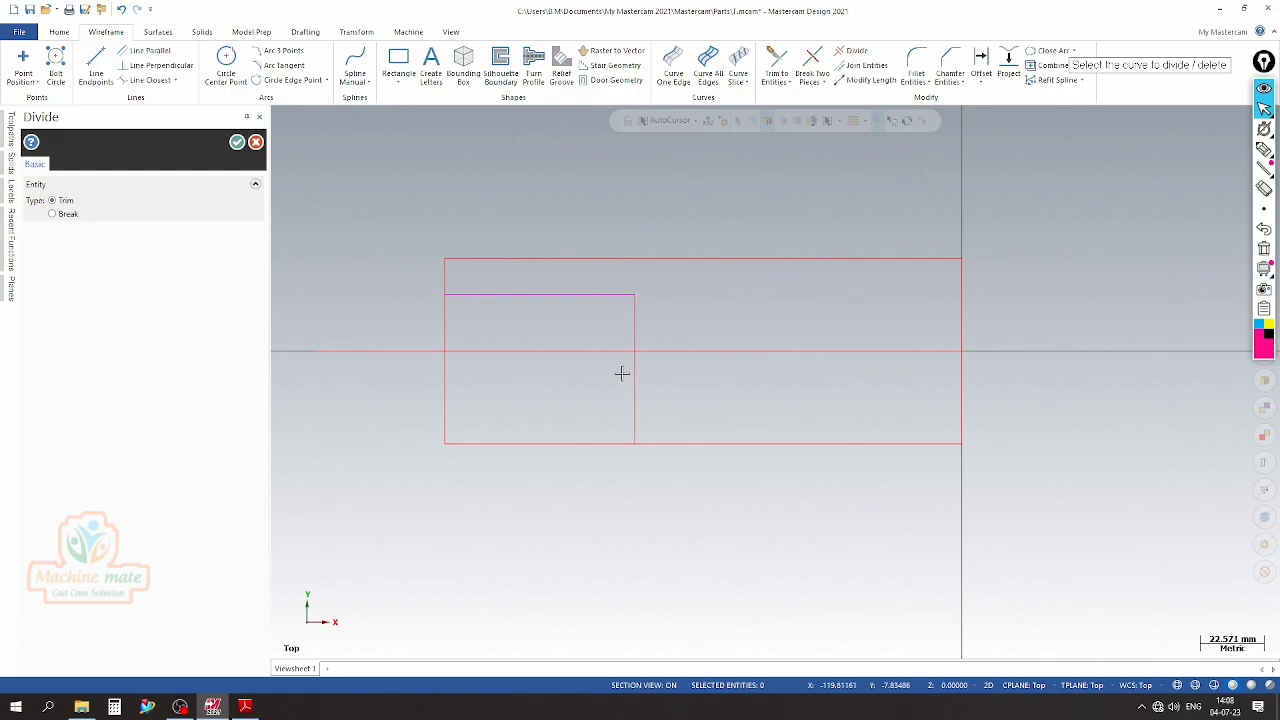
pyautogui.moveTo(385, 381)
pyautogui.mouseDown()
pyautogui.moveTo(1069, 414)
pyautogui.moveTo(677, 431)
pyautogui.moveTo(529, 458)
pyautogui.moveTo(891, 434)
pyautogui.moveTo(981, 478)
pyautogui.mouseUp()
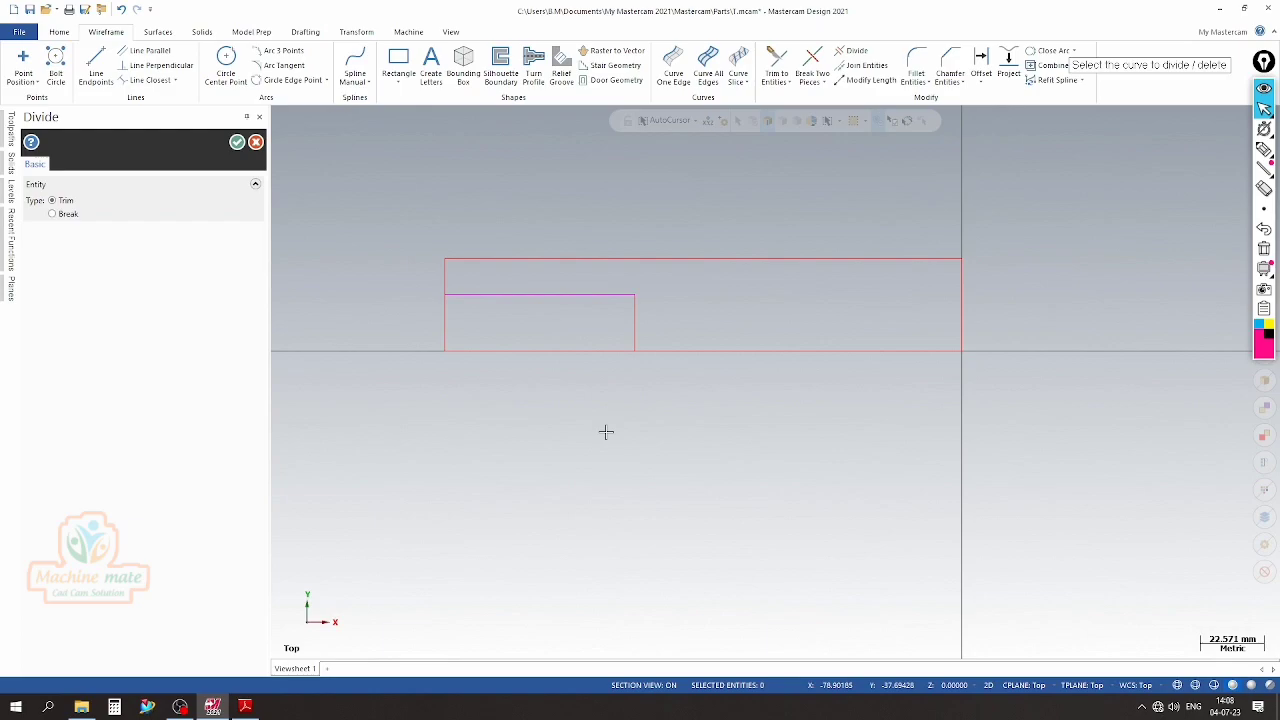
pyautogui.click(237, 145)
pyautogui.scroll(2, 366, 335)
pyautogui.scroll(-3, 487, 344)
pyautogui.scroll(2, 490, 345)
pyautogui.scroll(-2, 530, 370)
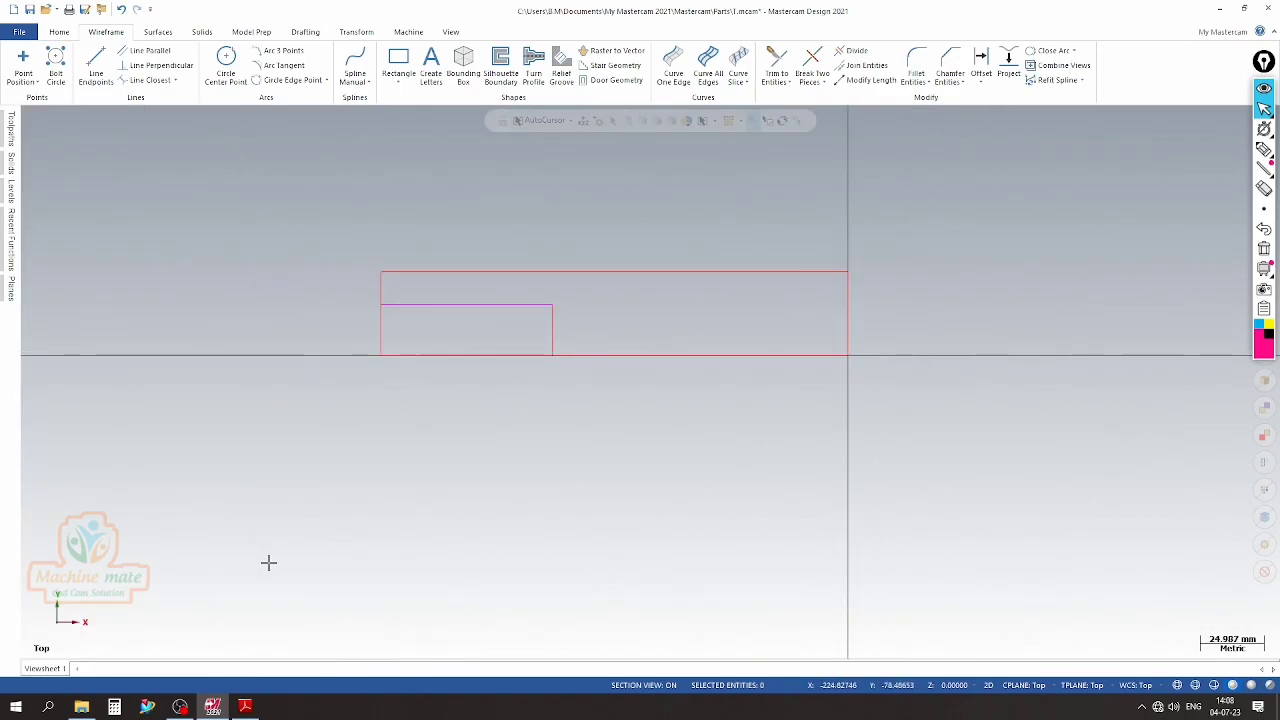
# Offset a copy of the profile's left edge 79.5 mm to the right, using the length from the PDF drawing
pyautogui.click(245, 707)
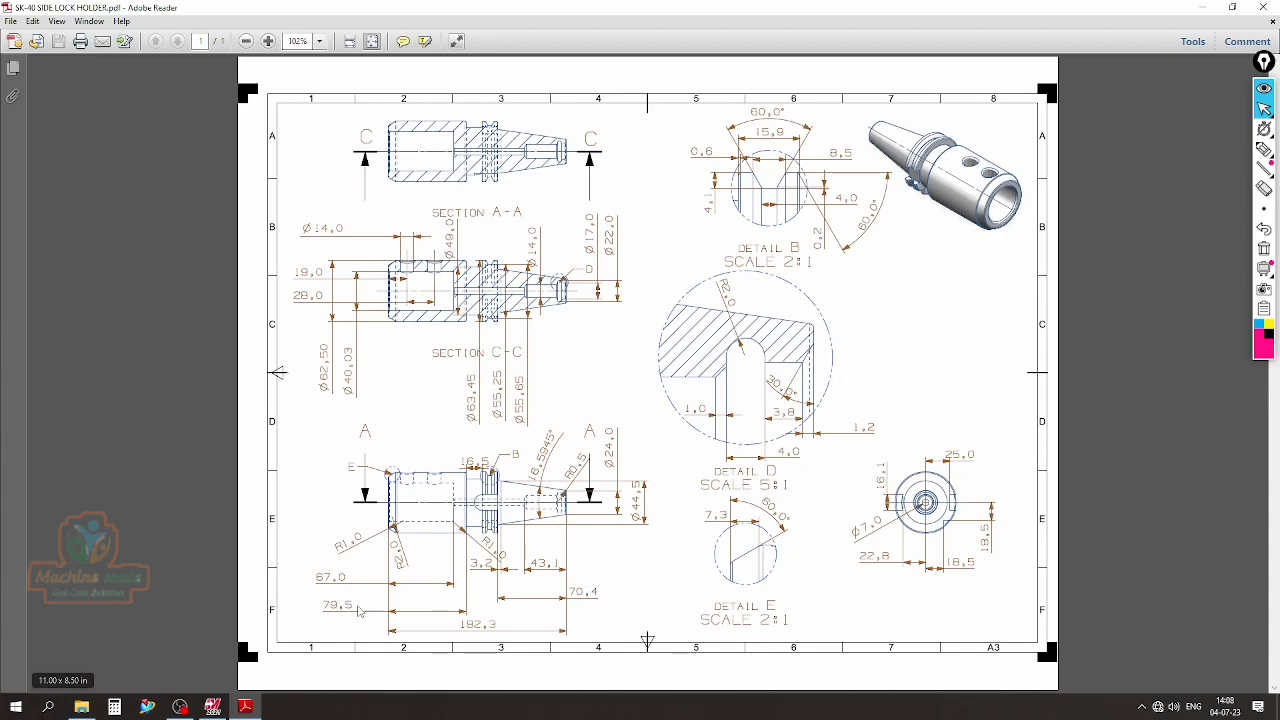
pyautogui.click(245, 707)
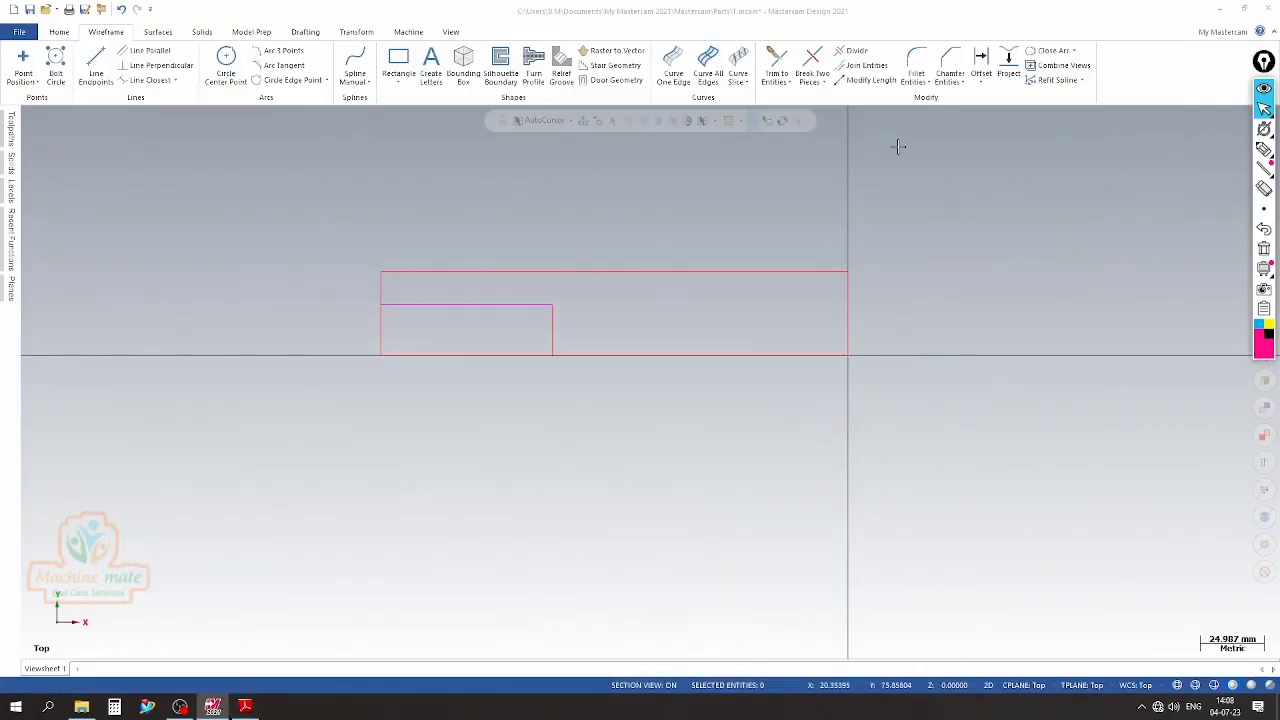
pyautogui.click(981, 72)
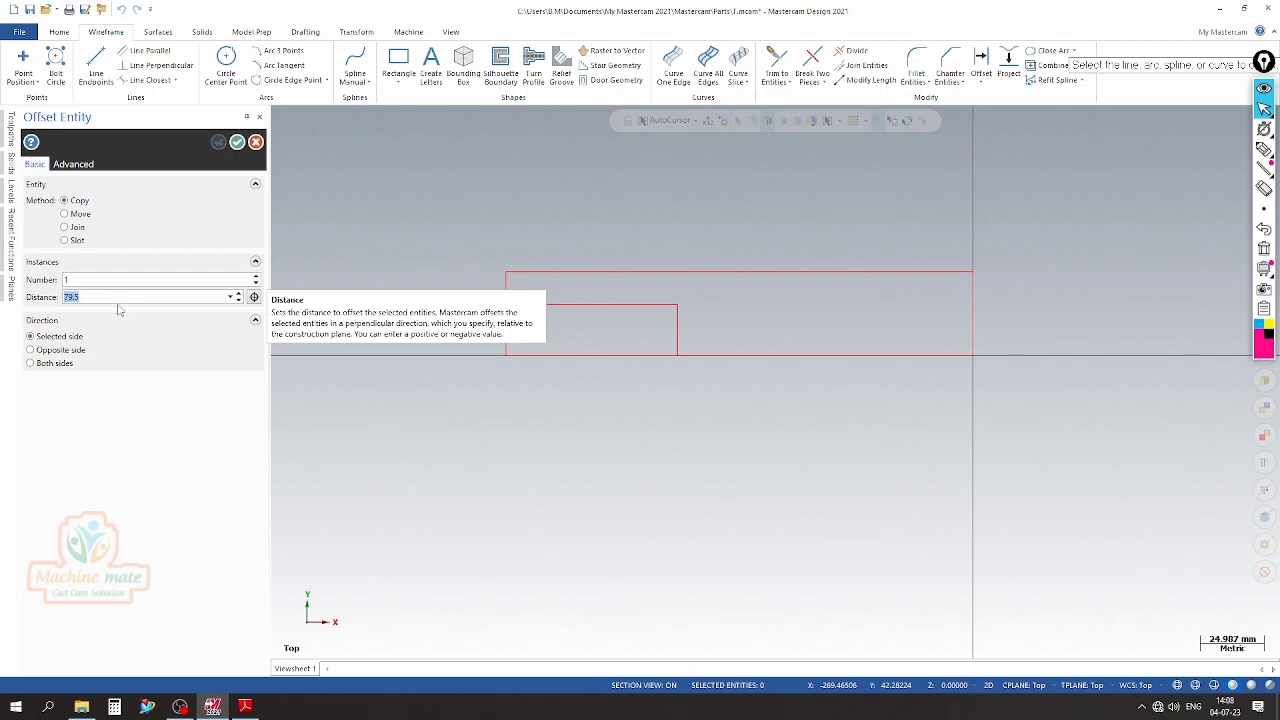
pyautogui.click(677, 313)
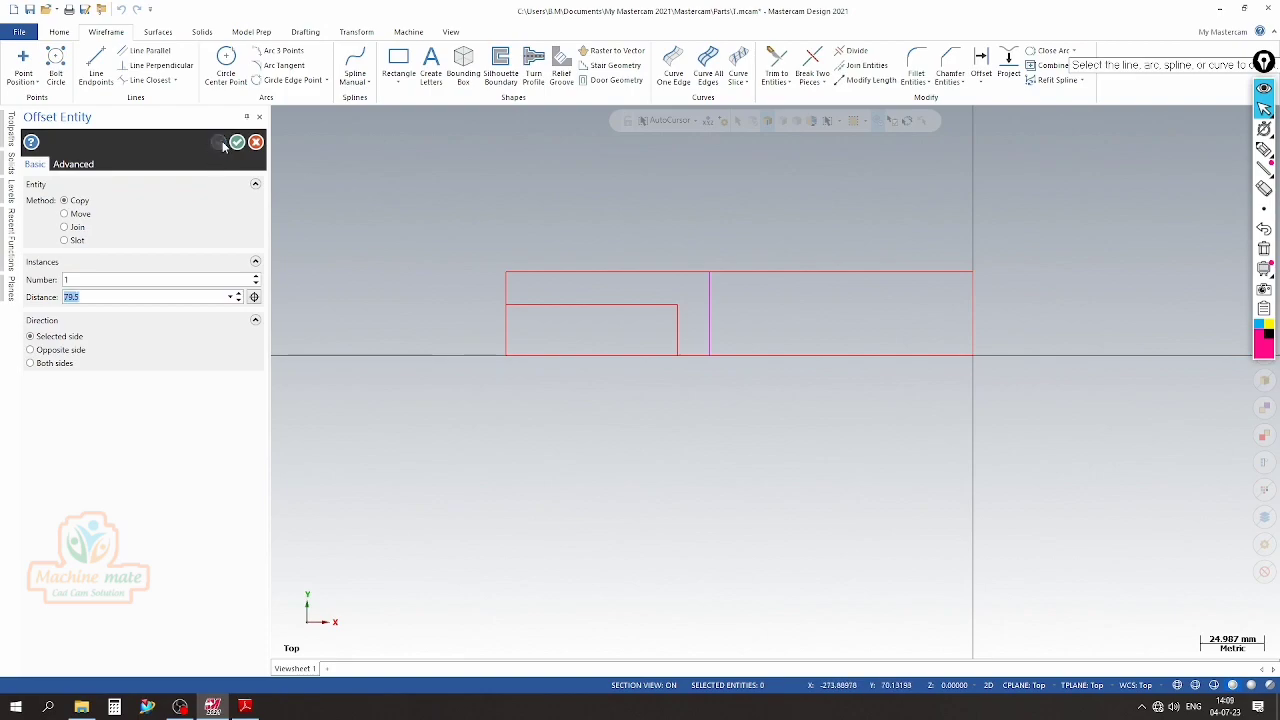
# Offset a copy of the horizontal centre line upward by 24.5 mm, half the 49 mm neck diameter in the PDF drawing
pyautogui.click(245, 707)
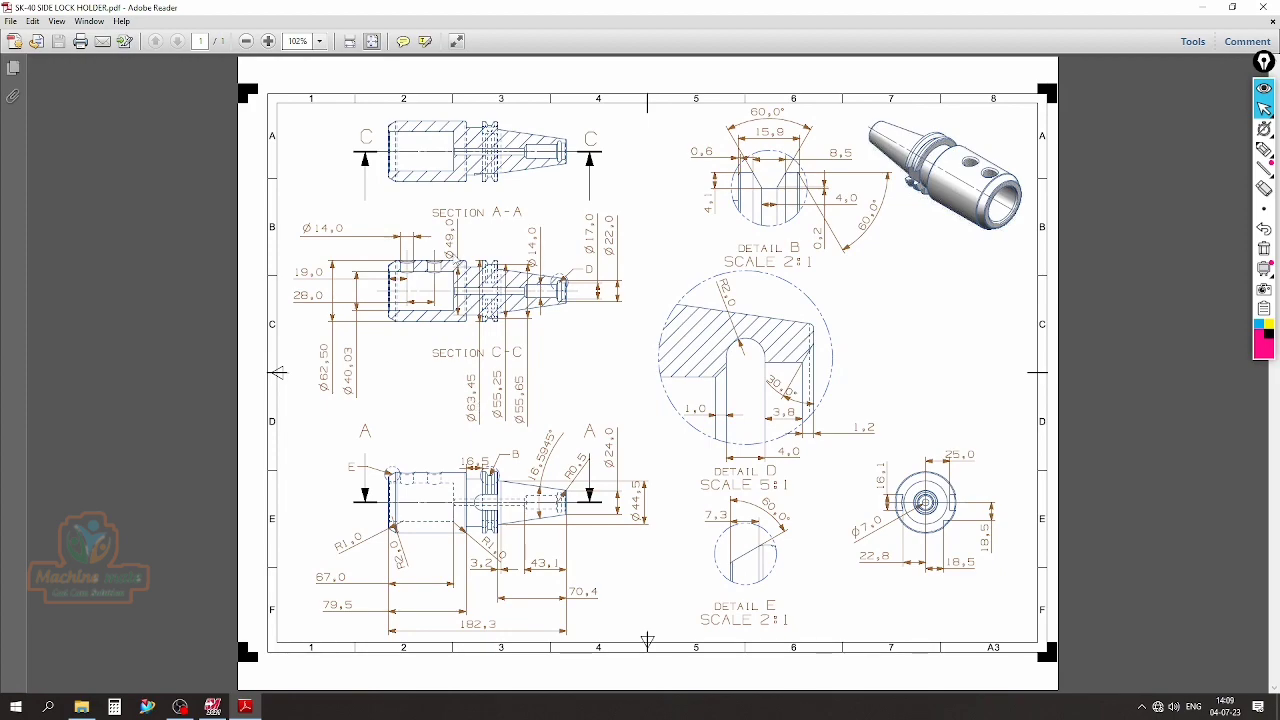
pyautogui.click(268, 42)
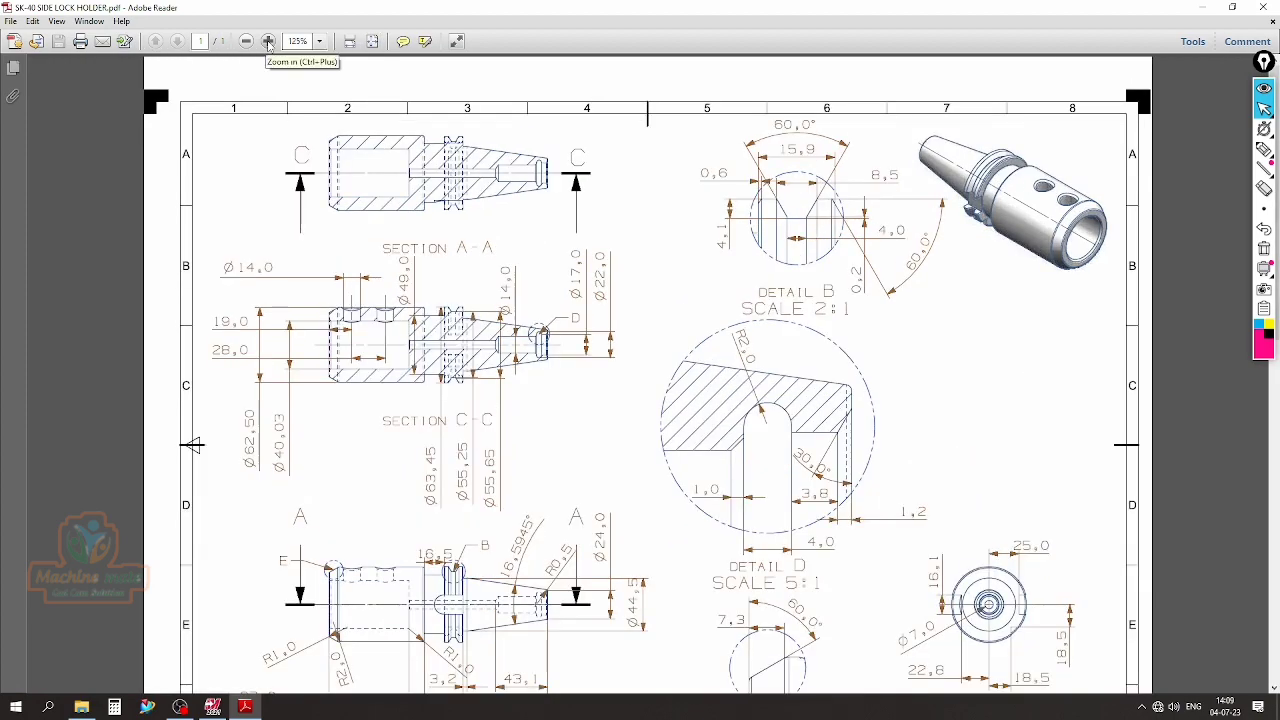
pyautogui.click(268, 42)
pyautogui.click(268, 42)
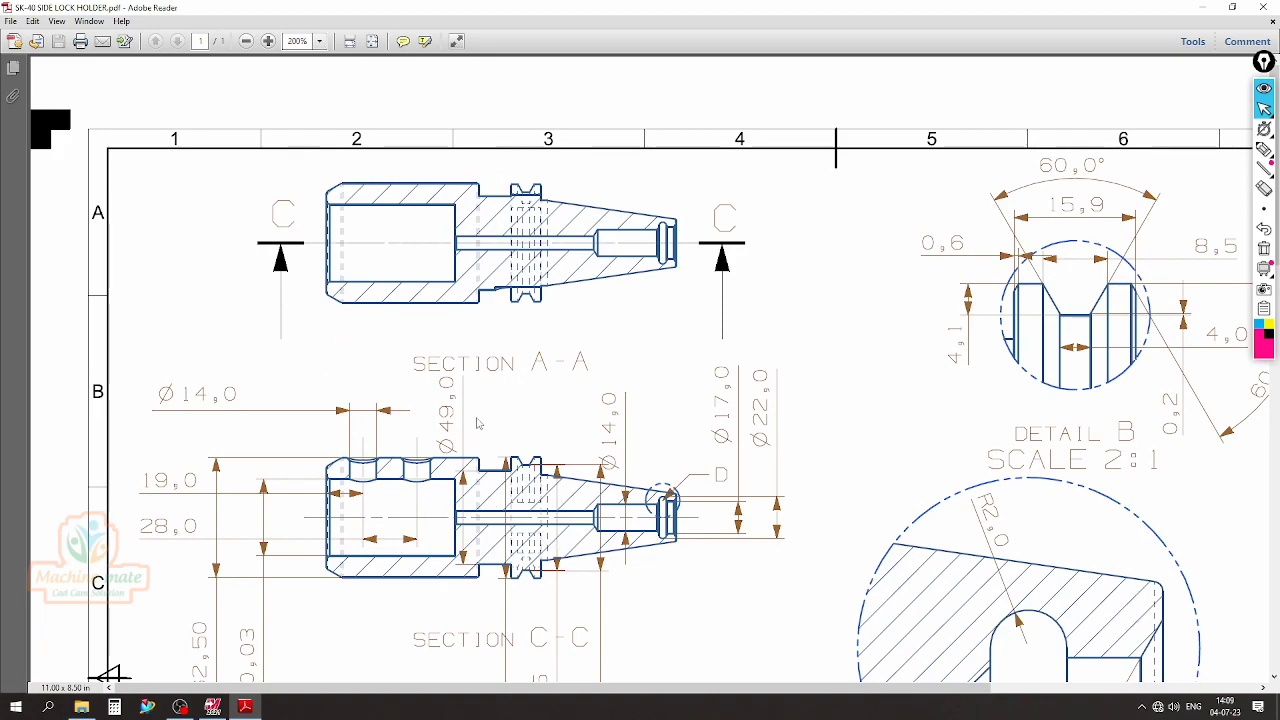
pyautogui.click(212, 707)
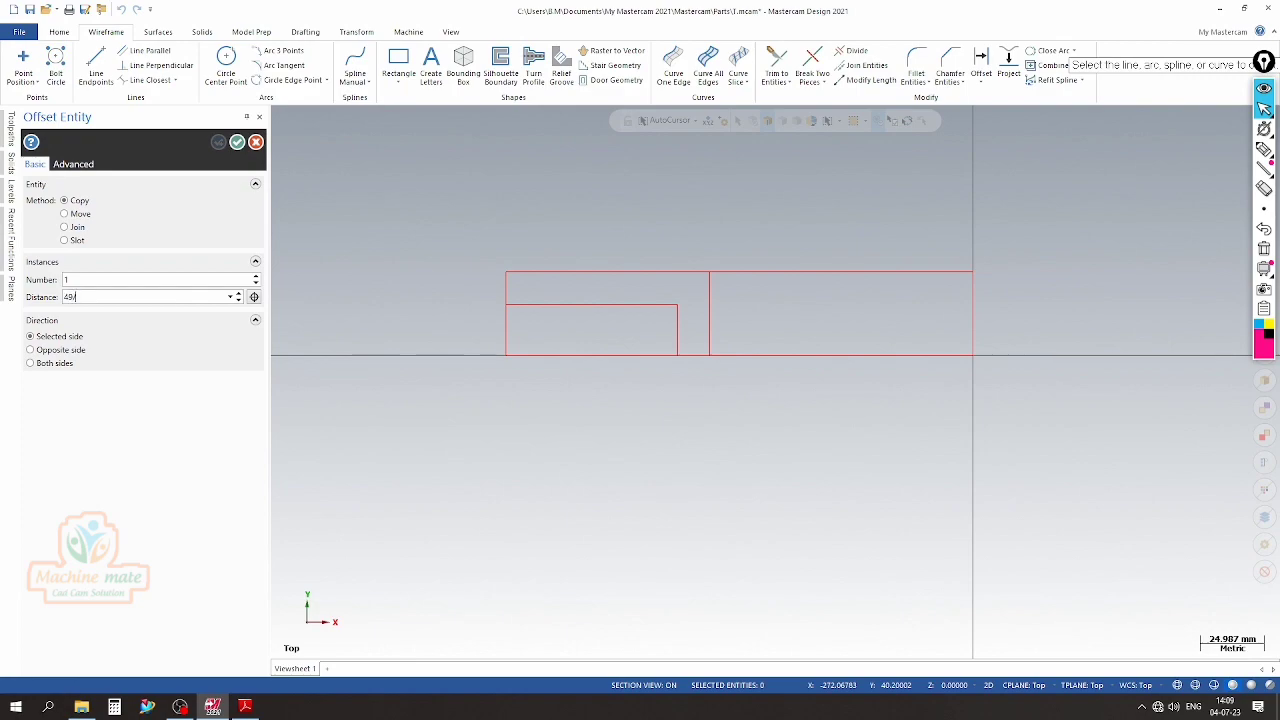
pyautogui.click(806, 356)
pyautogui.scroll(1, 740, 295)
pyautogui.scroll(1, 718, 291)
pyautogui.click(617, 268)
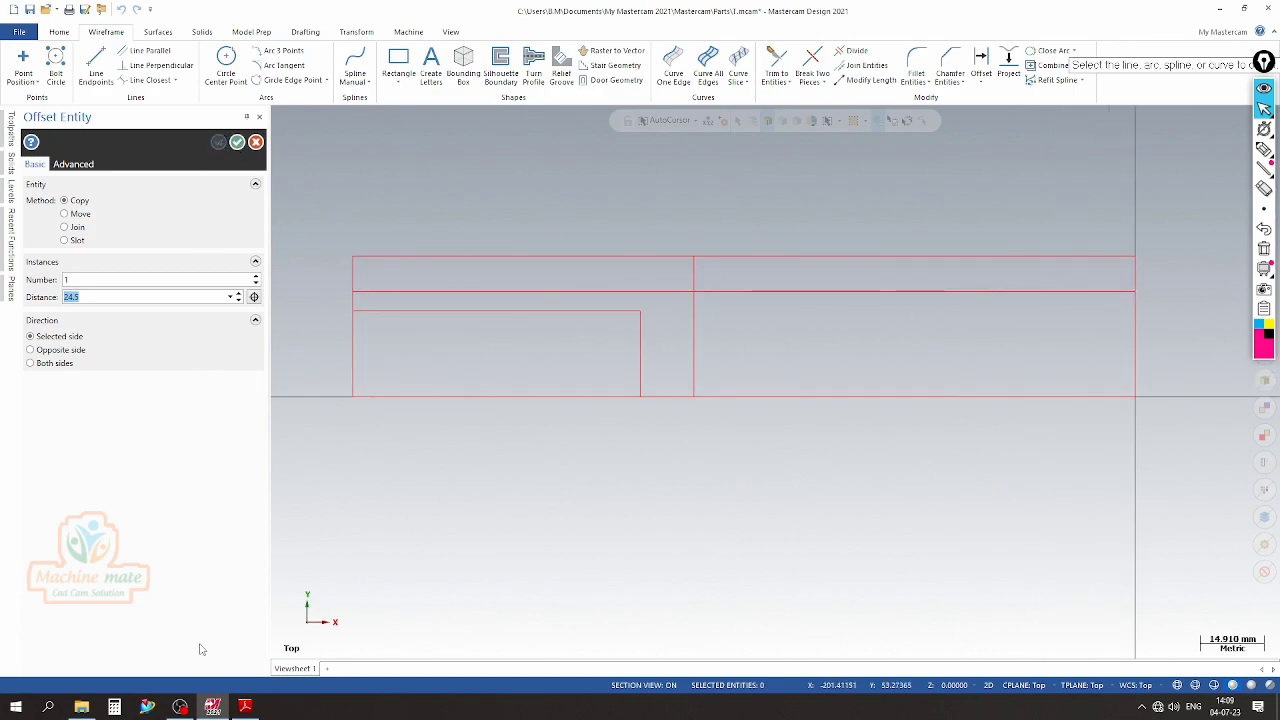
# Offset a copy of the 79.5 mm vertical line 16.5 mm to the right, using the neck length from the PDF drawing
pyautogui.click(245, 706)
pyautogui.scroll(-1, 478, 480)
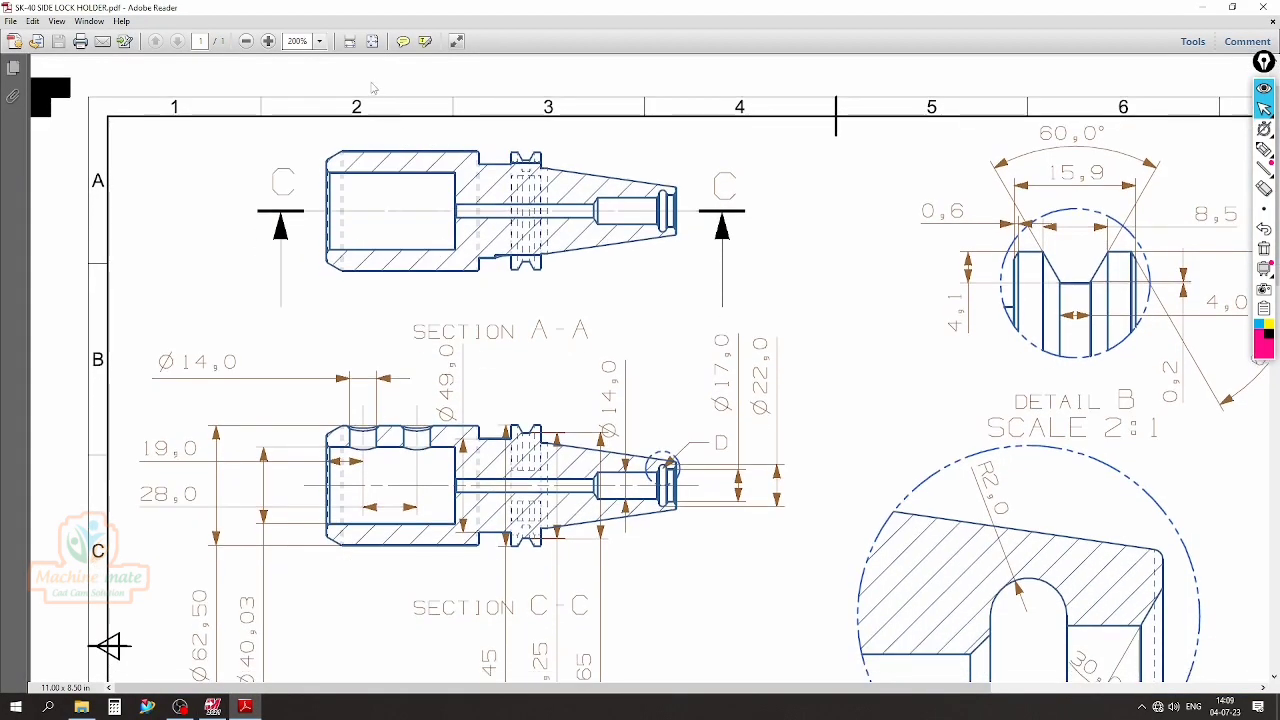
pyautogui.click(246, 41)
pyautogui.click(246, 41)
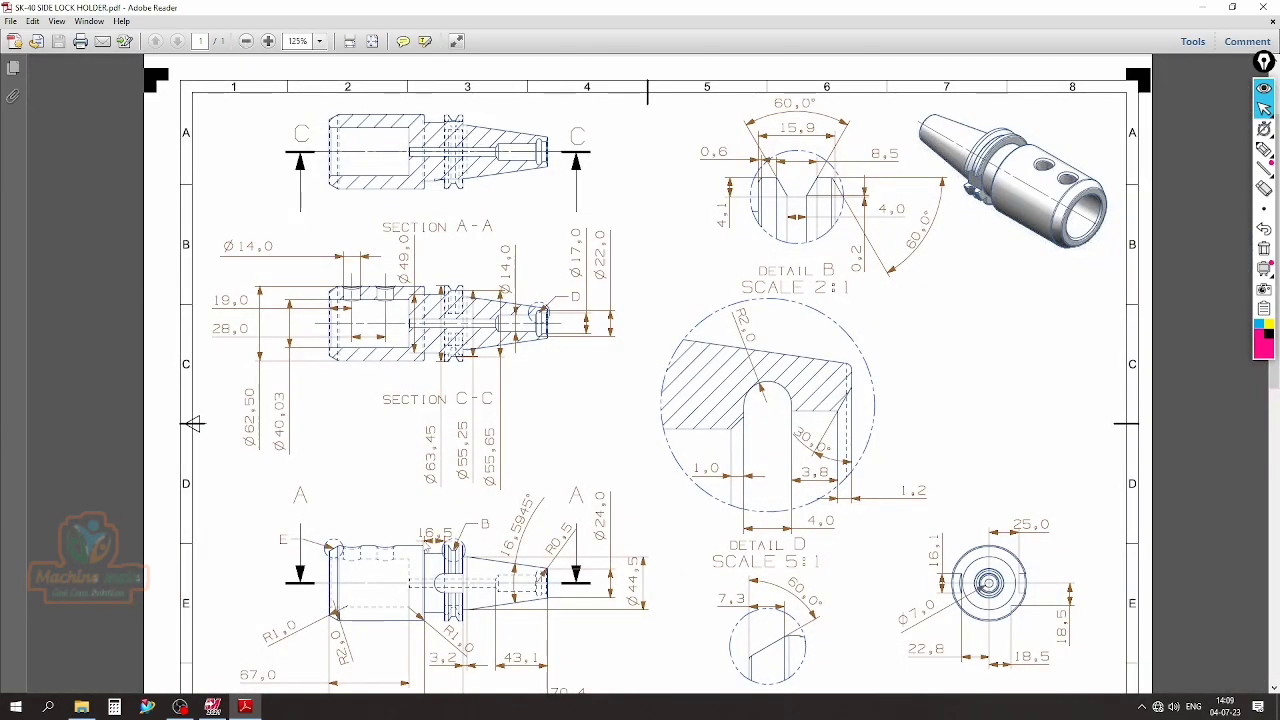
pyautogui.click(212, 706)
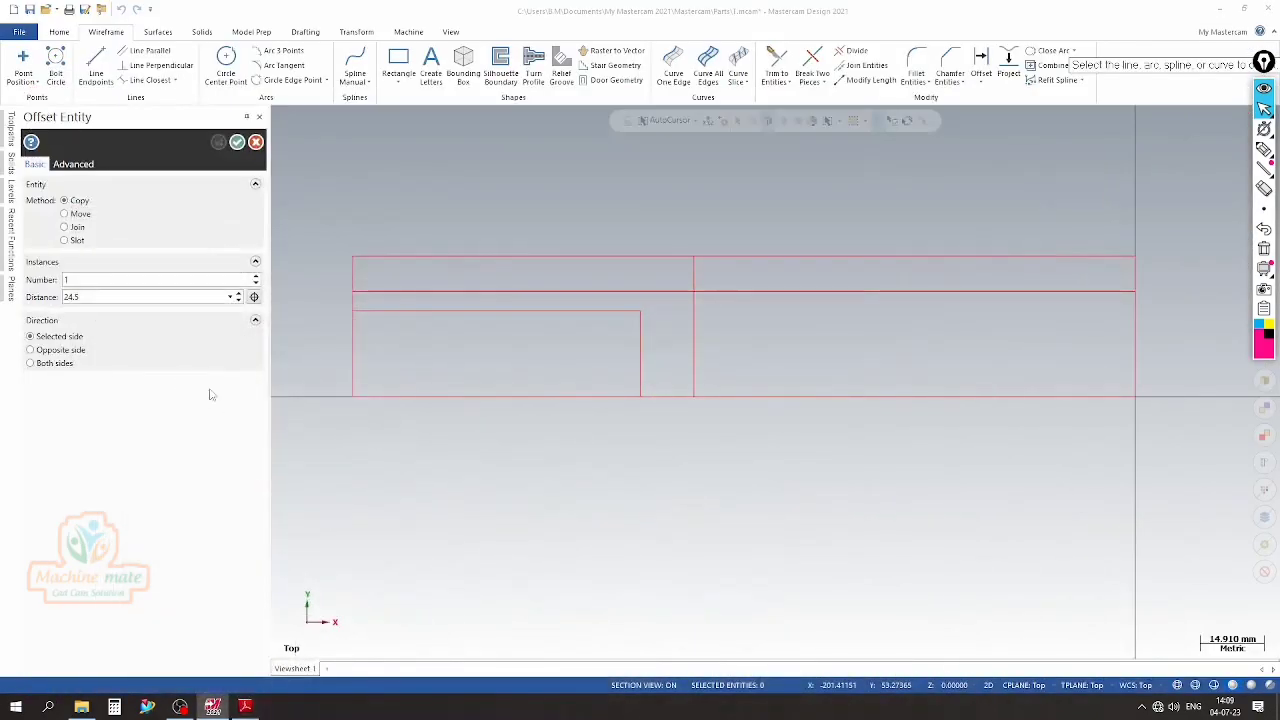
pyautogui.write('18')
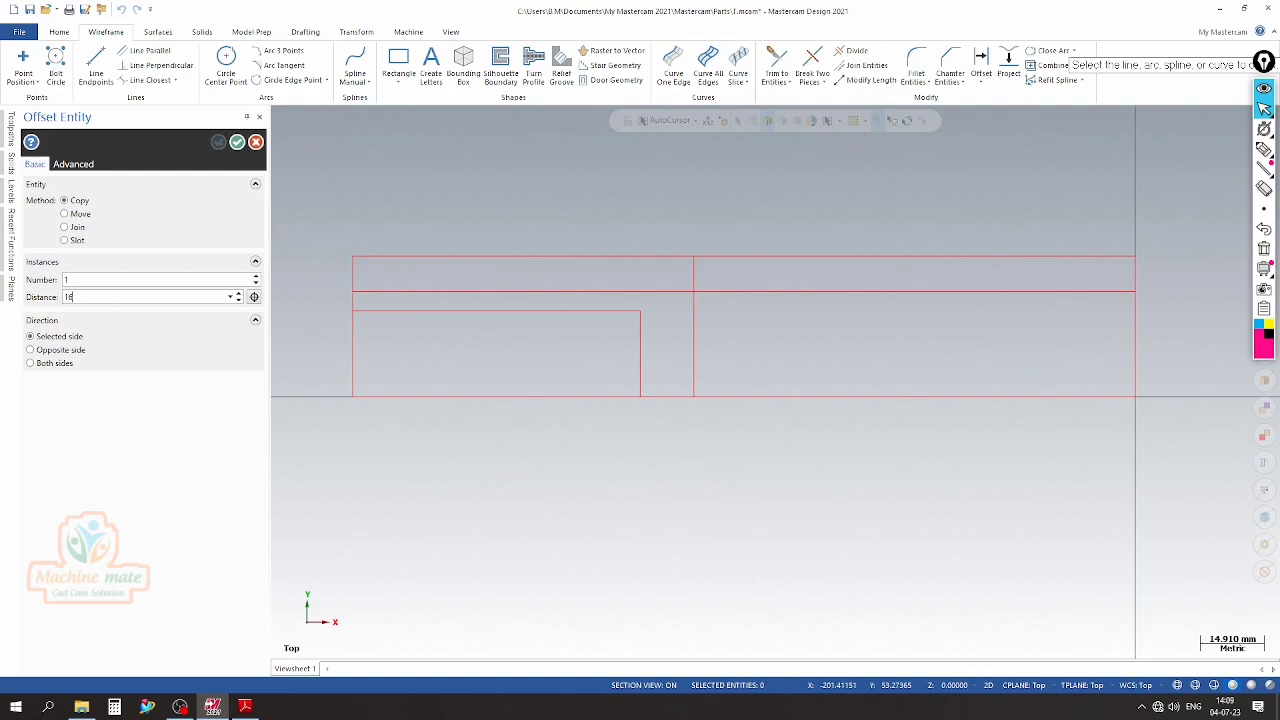
pyautogui.write('.5')
pyautogui.press('Return')
pyautogui.click(698, 330)
pyautogui.click(752, 327)
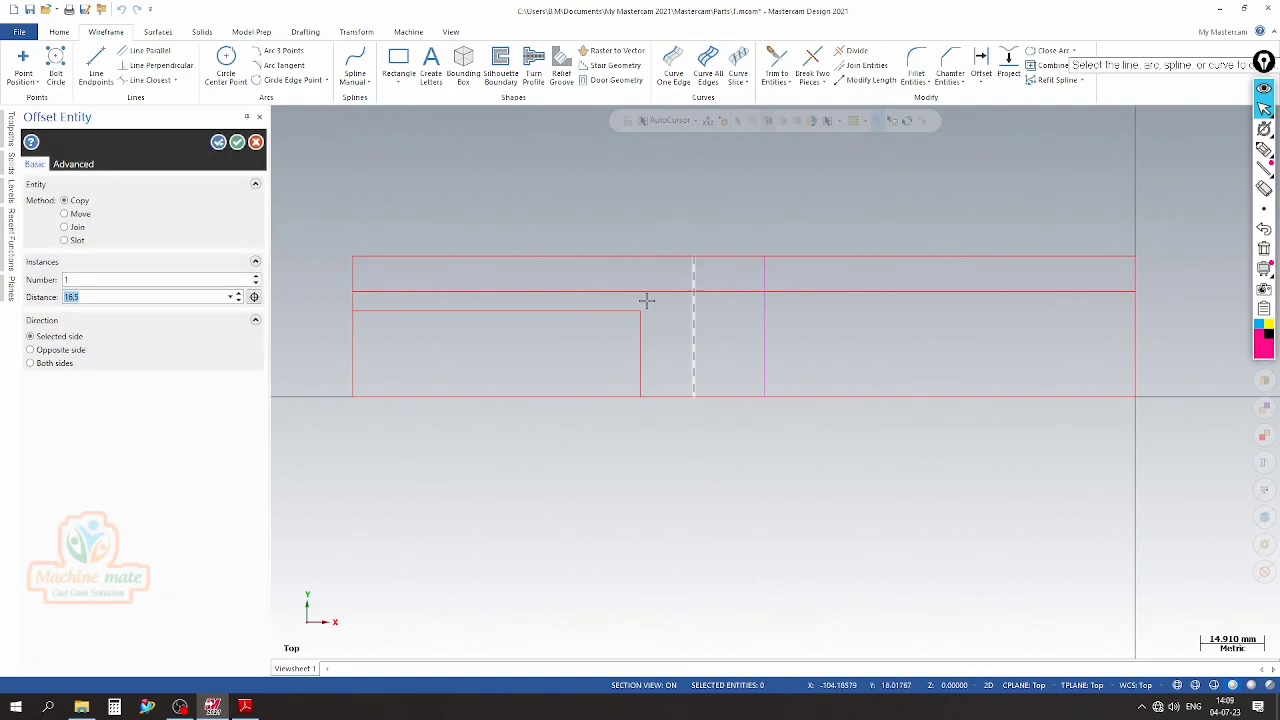
pyautogui.click(237, 142)
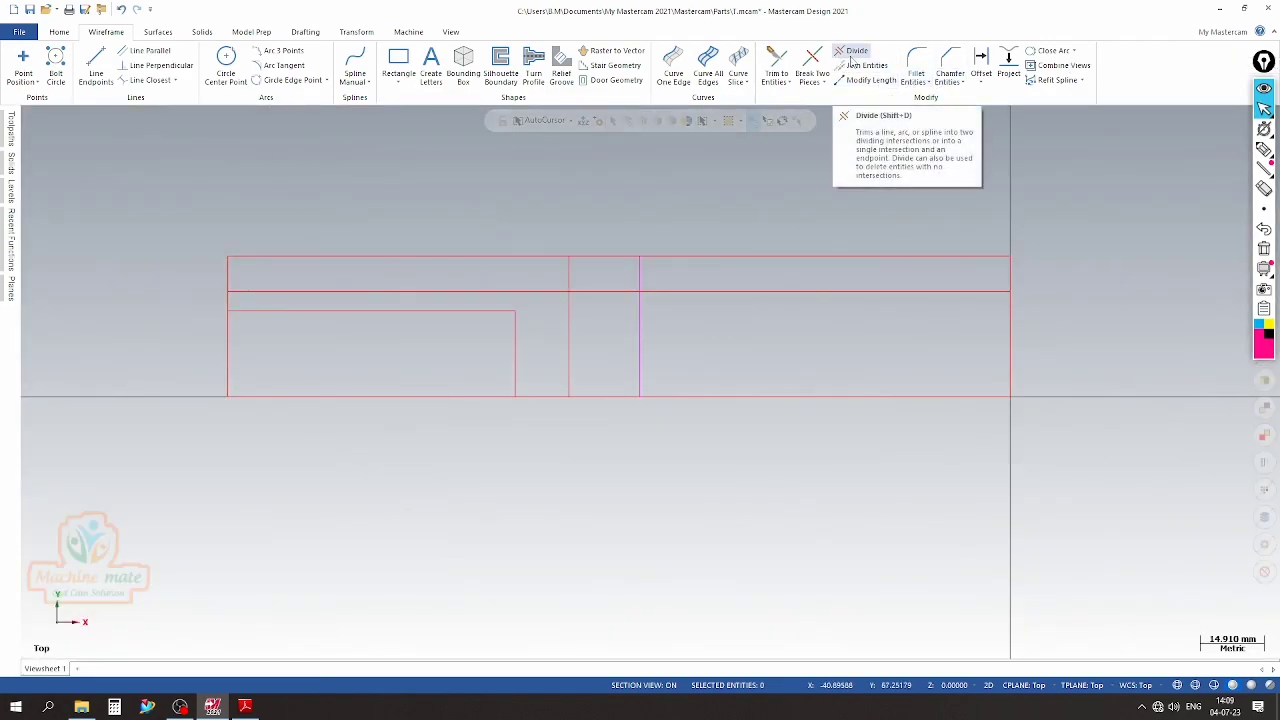
# Trim the profile with Divide, keeping the neck recess between the two verticals, and reset the geometry's result colours
pyautogui.click(851, 55)
pyautogui.click(738, 248)
pyautogui.click(678, 289)
pyautogui.click(692, 313)
pyautogui.click(765, 329)
pyautogui.click(812, 290)
pyautogui.click(236, 142)
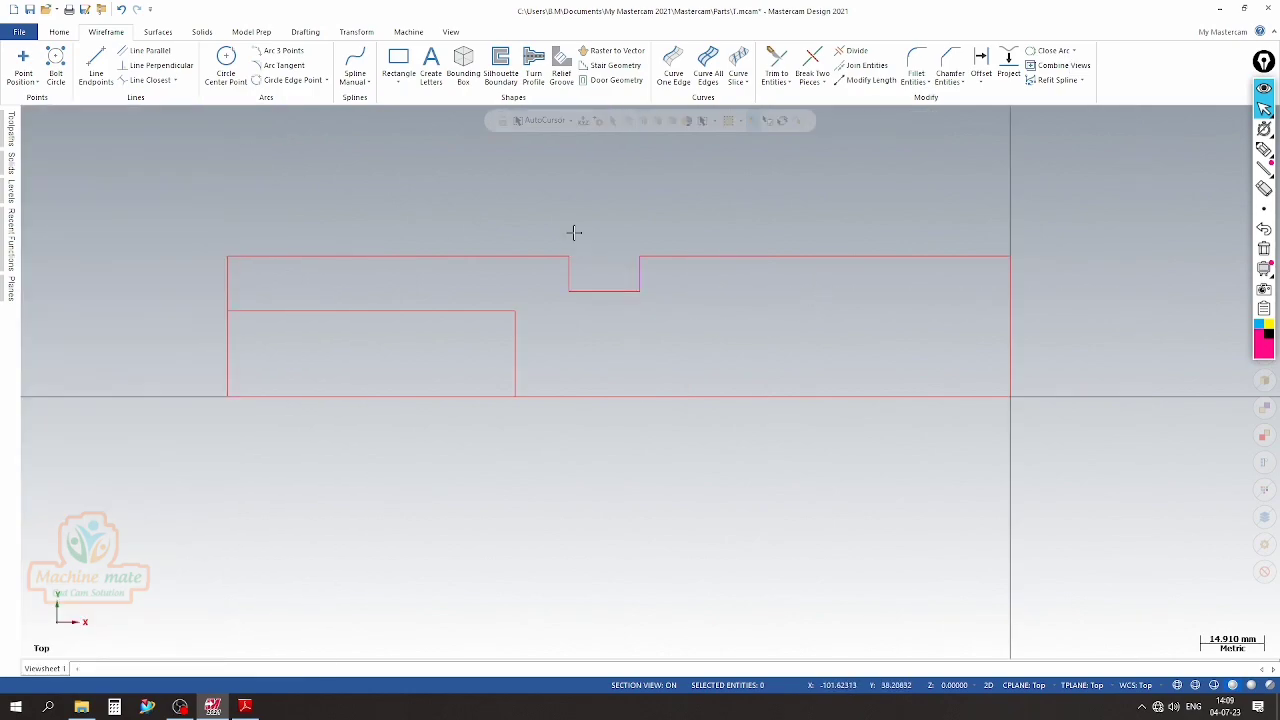
pyautogui.rightClick(572, 232)
pyautogui.click(613, 213)
pyautogui.scroll(3, 618, 262)
pyautogui.scroll(-4, 590, 274)
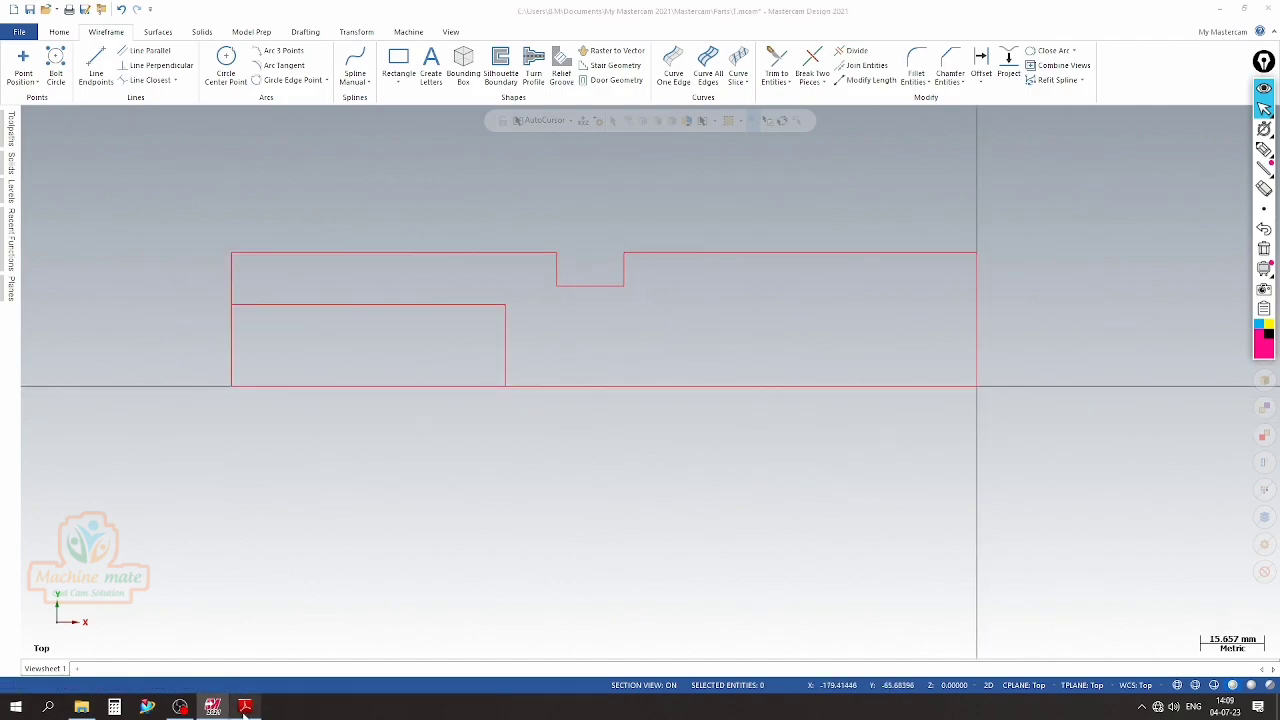
# Offset a copy of the centre line upward by 31.725 mm for the flange radius from the PDF drawing
pyautogui.click(245, 706)
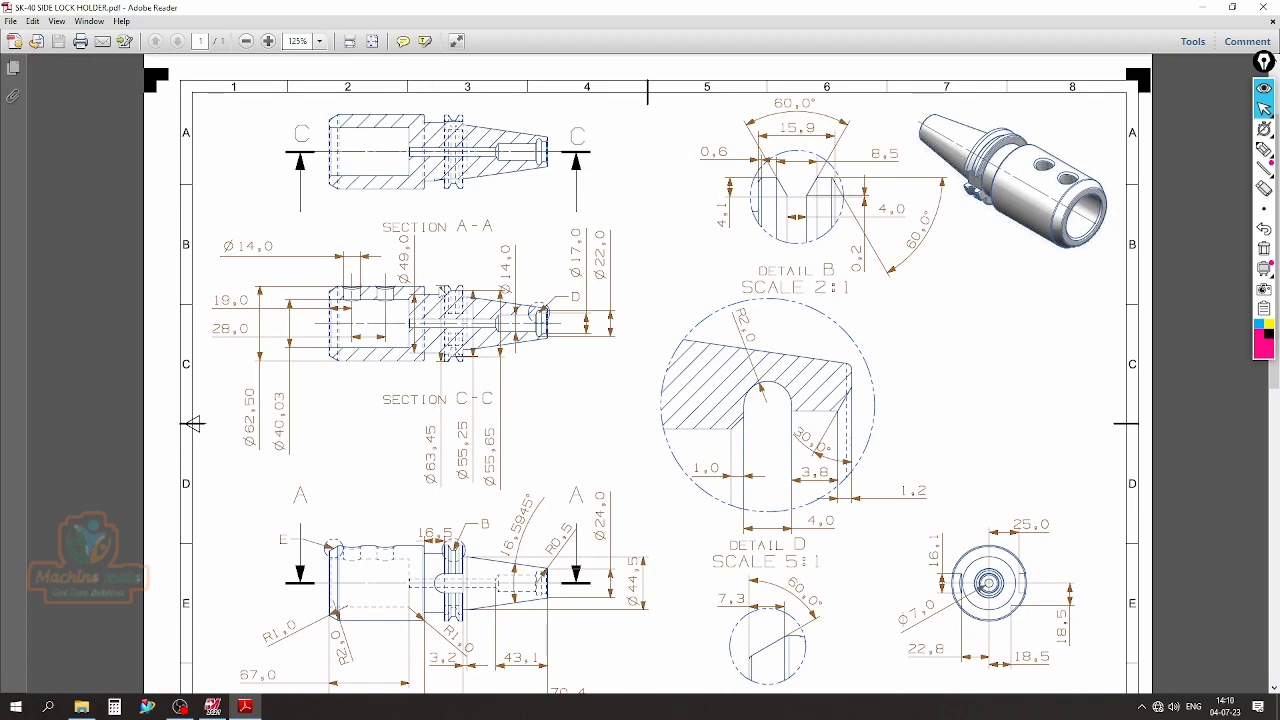
pyautogui.scroll(1, 430, 305)
pyautogui.scroll(-1, 647, 373)
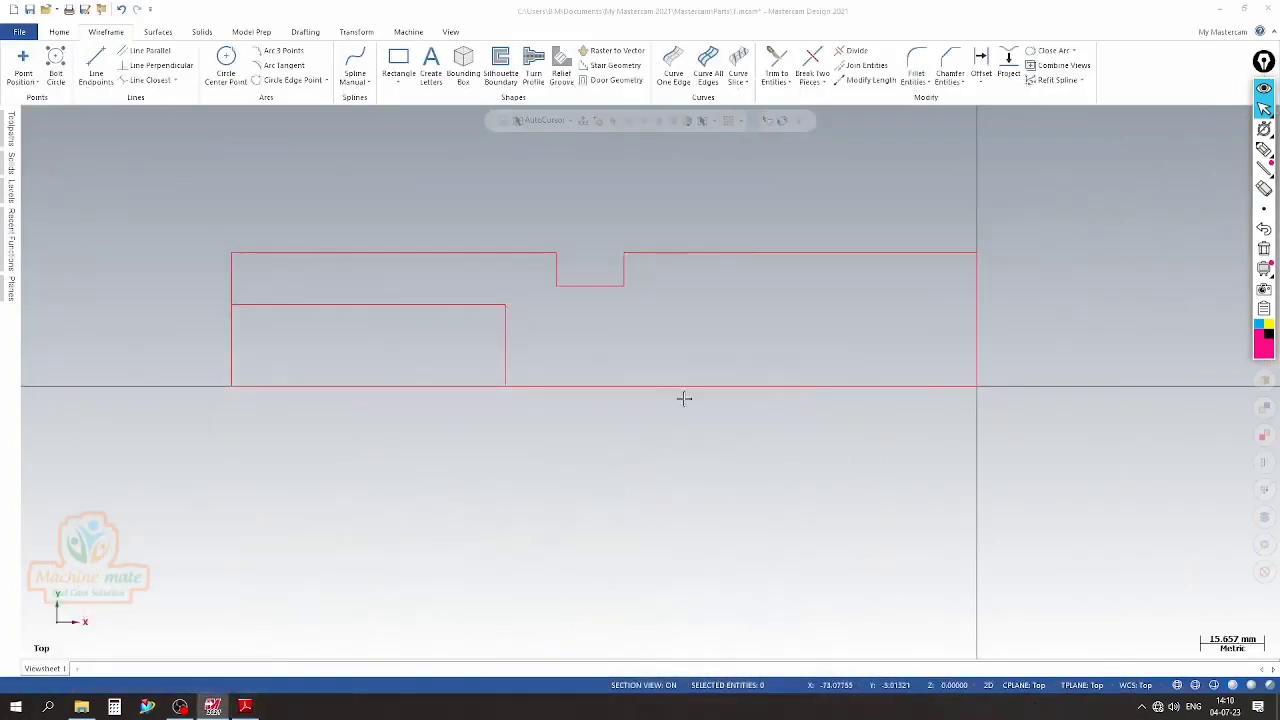
pyautogui.click(212, 707)
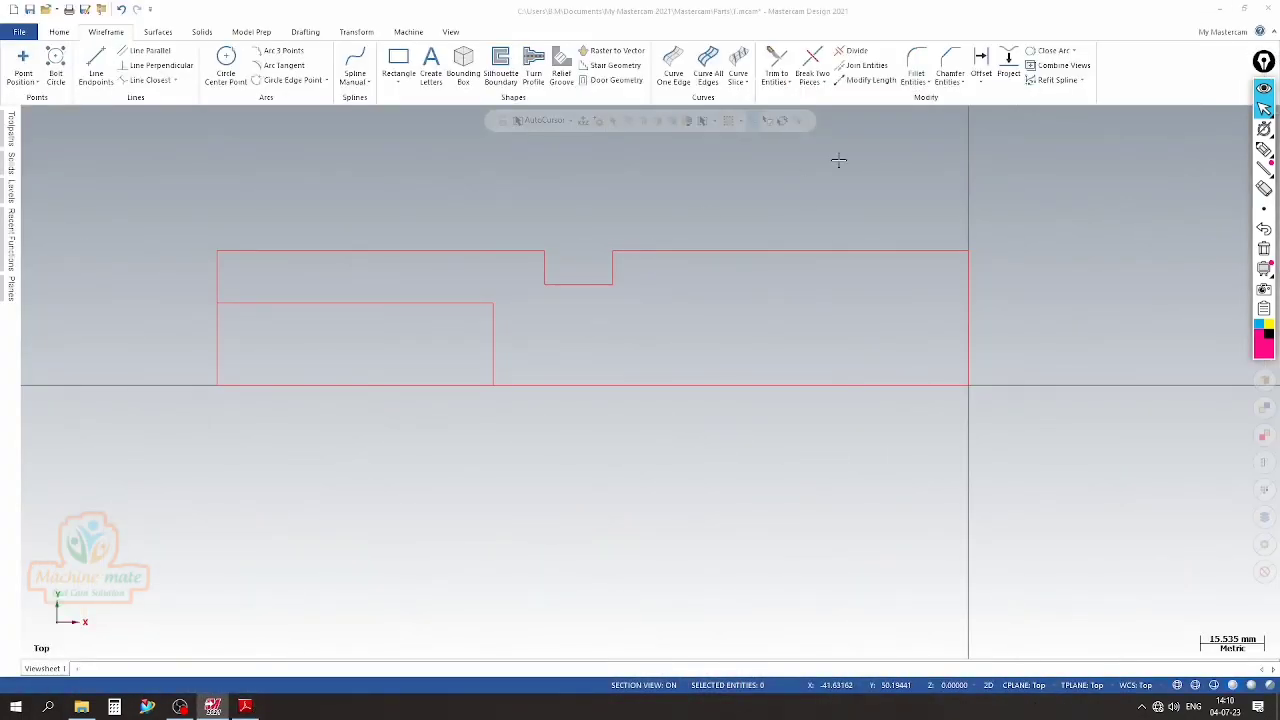
pyautogui.click(981, 66)
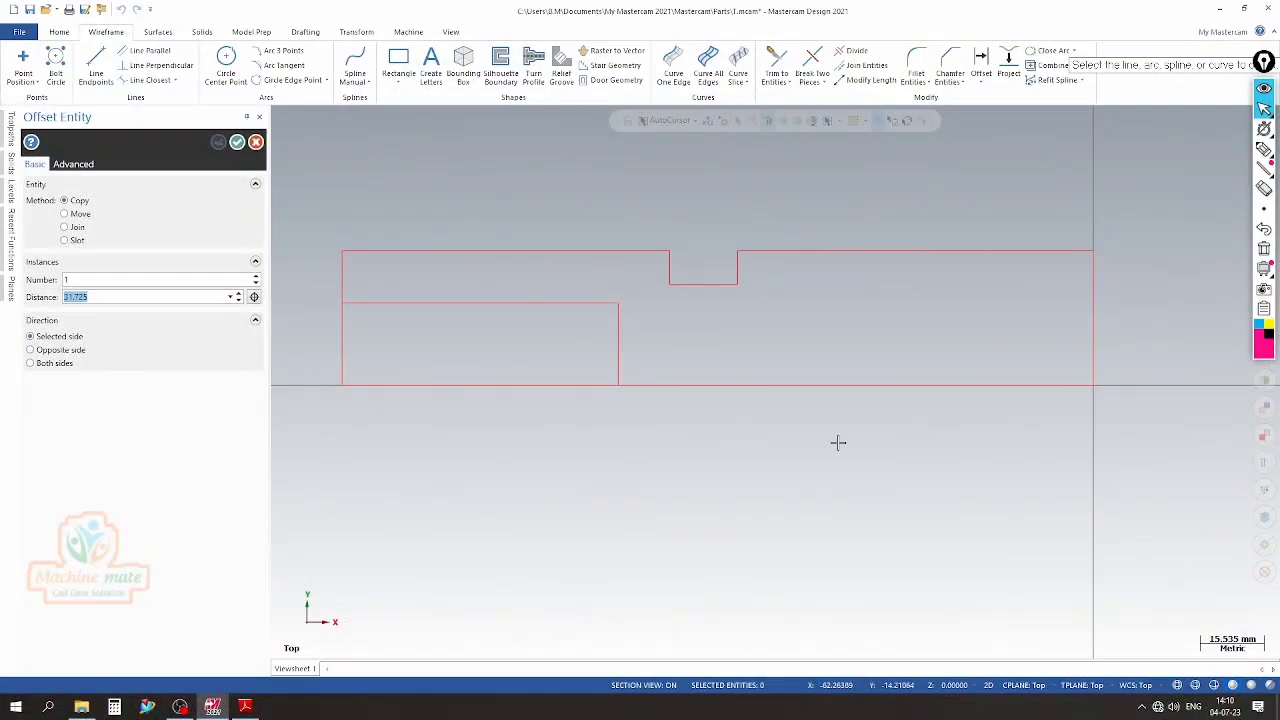
pyautogui.click(837, 380)
pyautogui.click(817, 227)
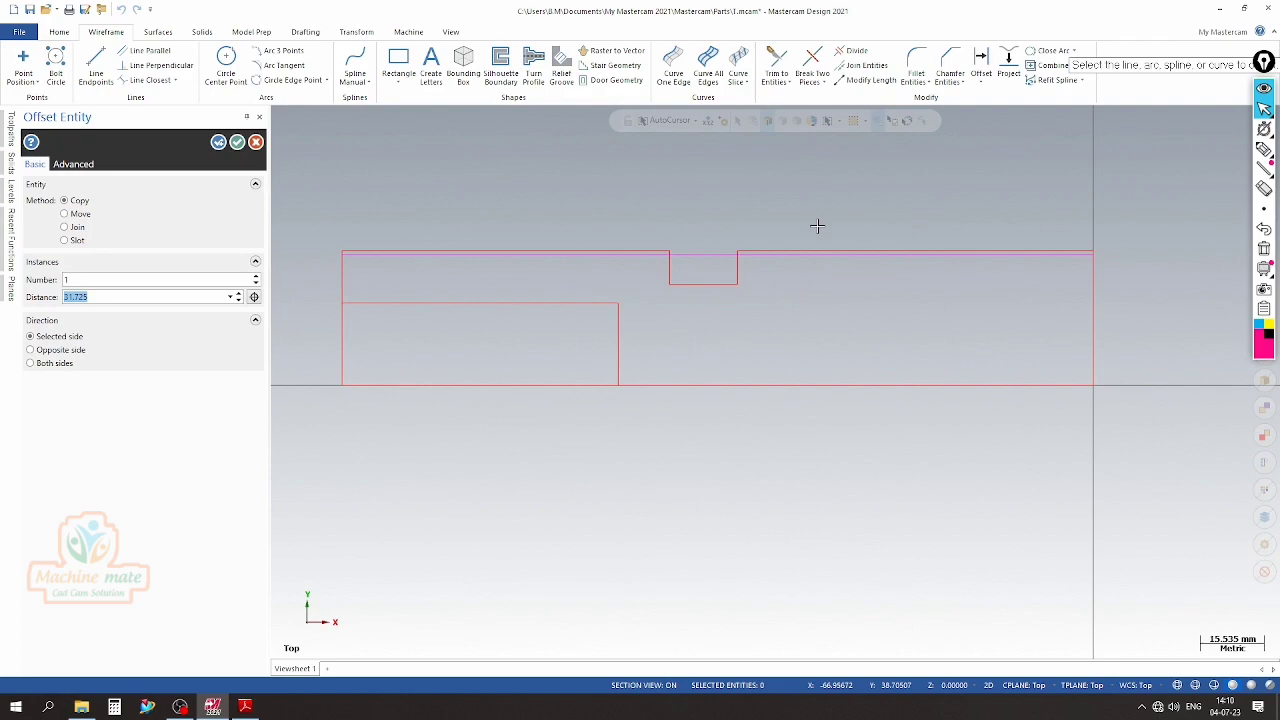
pyautogui.scroll(3, 807, 240)
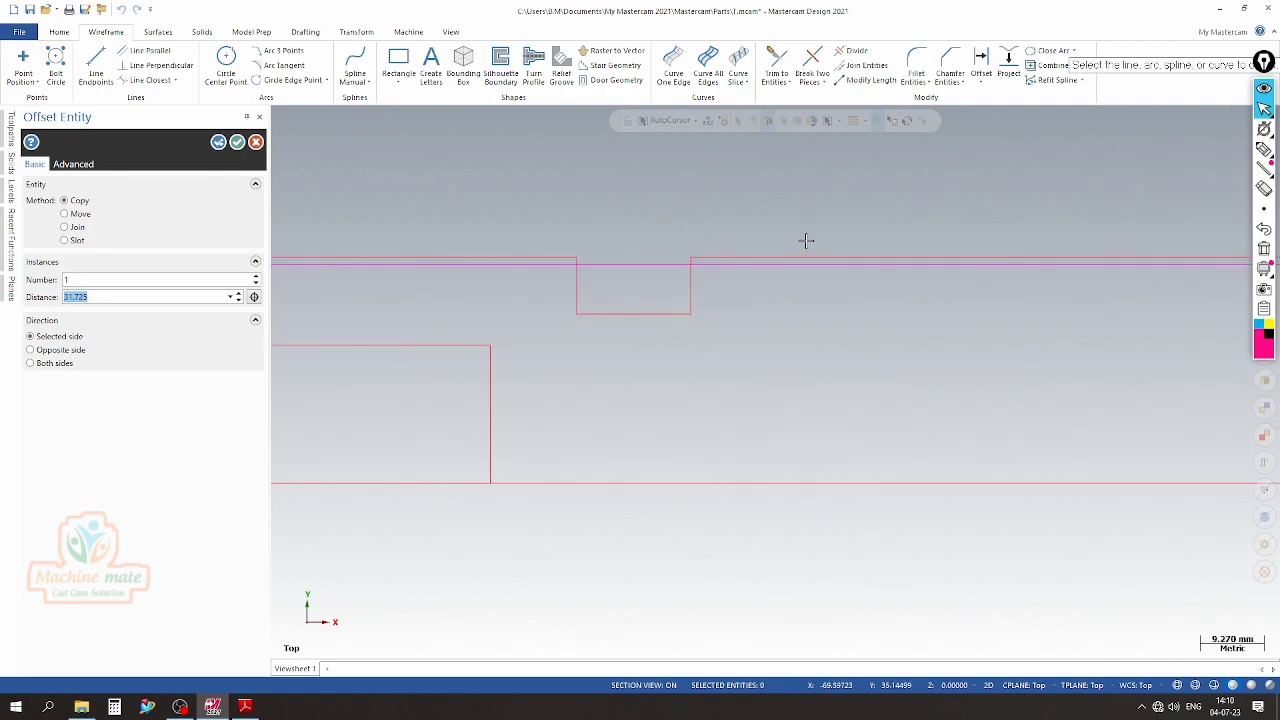
pyautogui.scroll(-2, 600, 194)
pyautogui.scroll(-1, 595, 193)
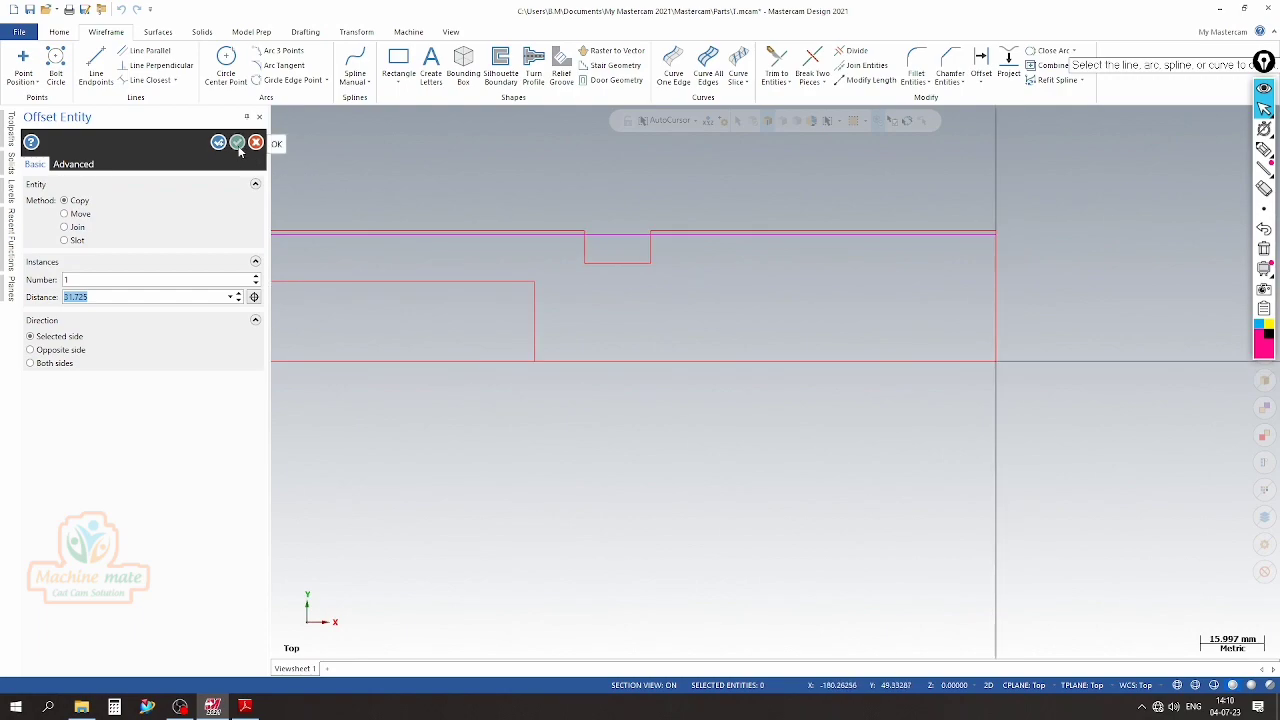
# Check the offset line against the flange diameter in the PDF drawing and accept the offset
pyautogui.click(245, 707)
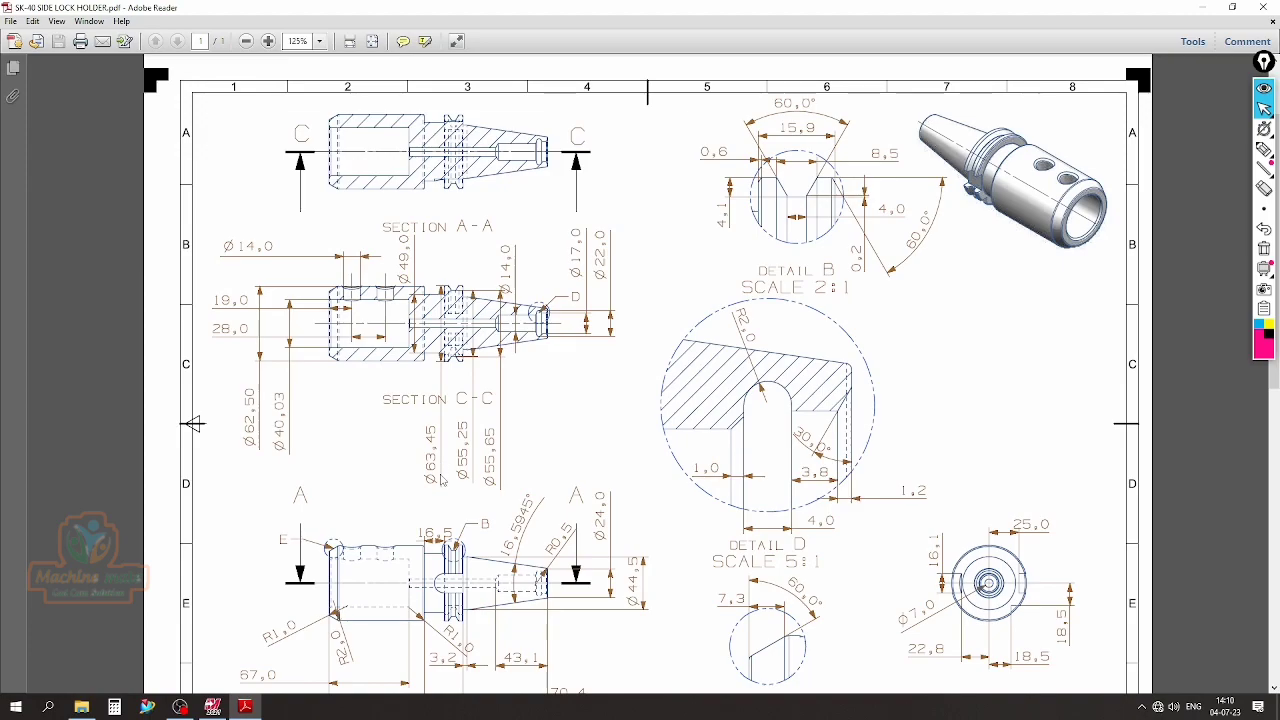
pyautogui.click(212, 707)
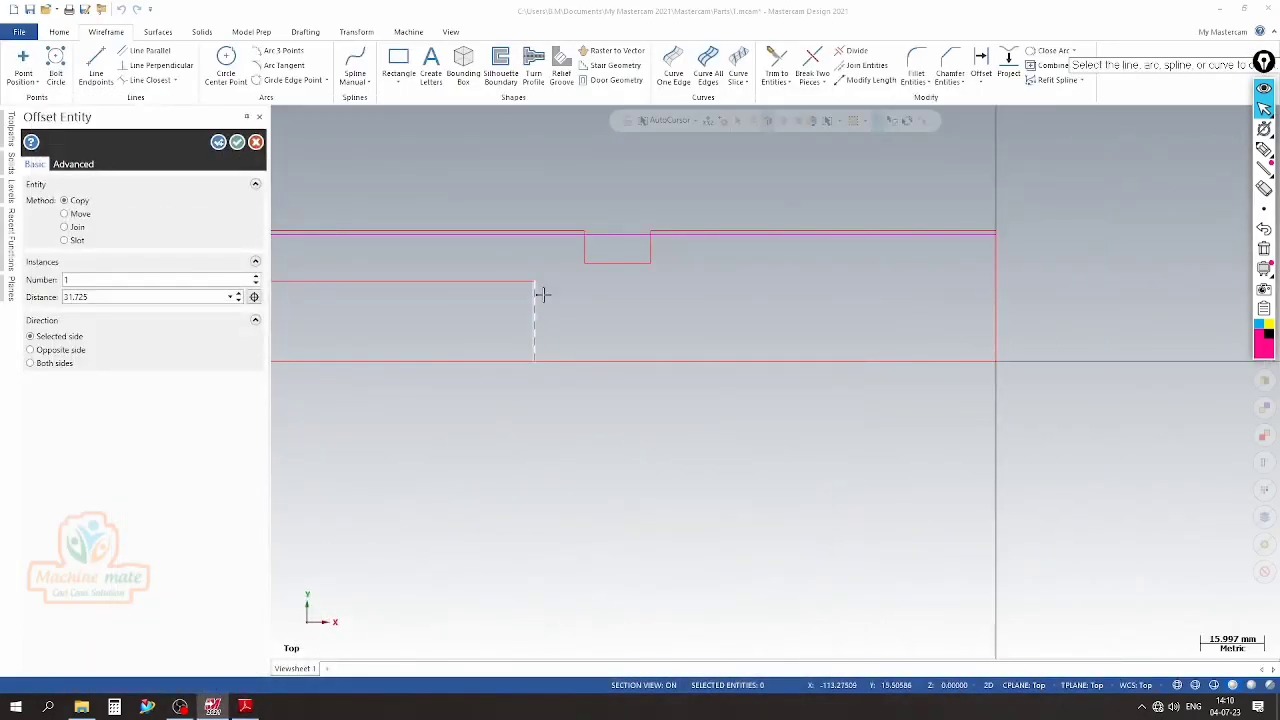
pyautogui.scroll(-1, 760, 294)
pyautogui.scroll(1, 652, 220)
pyautogui.click(104, 298)
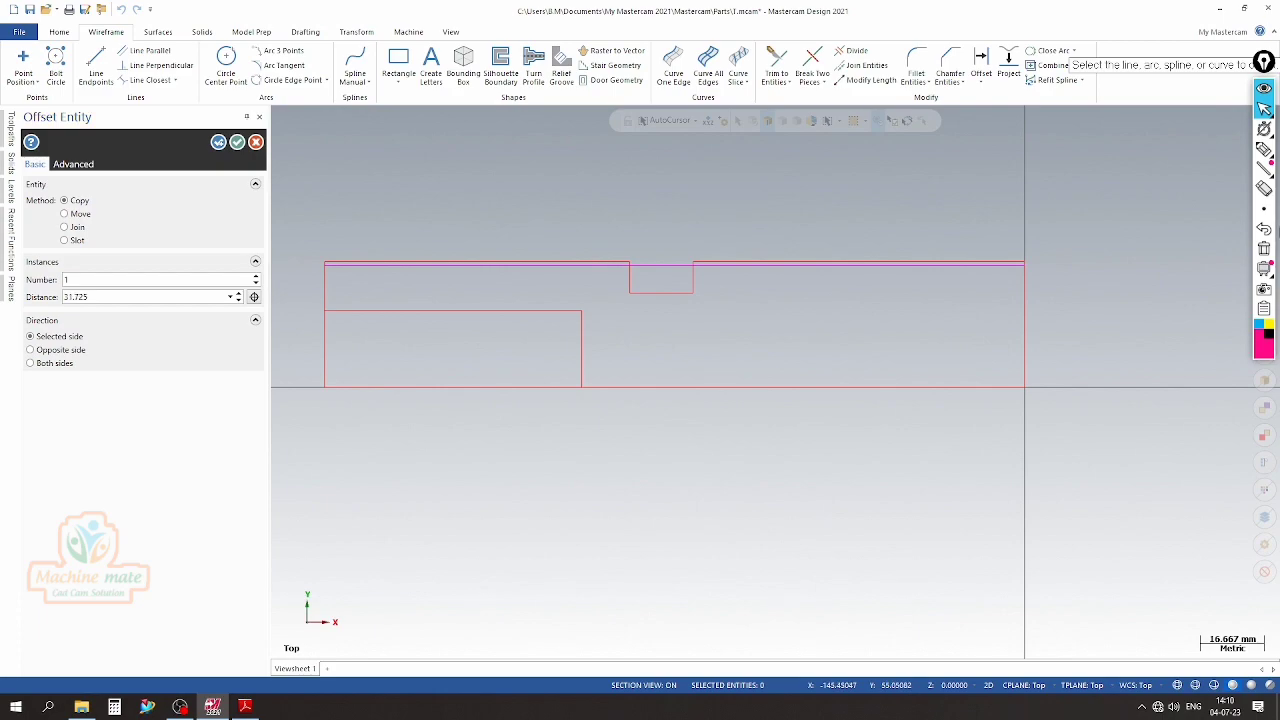
pyautogui.click(236, 141)
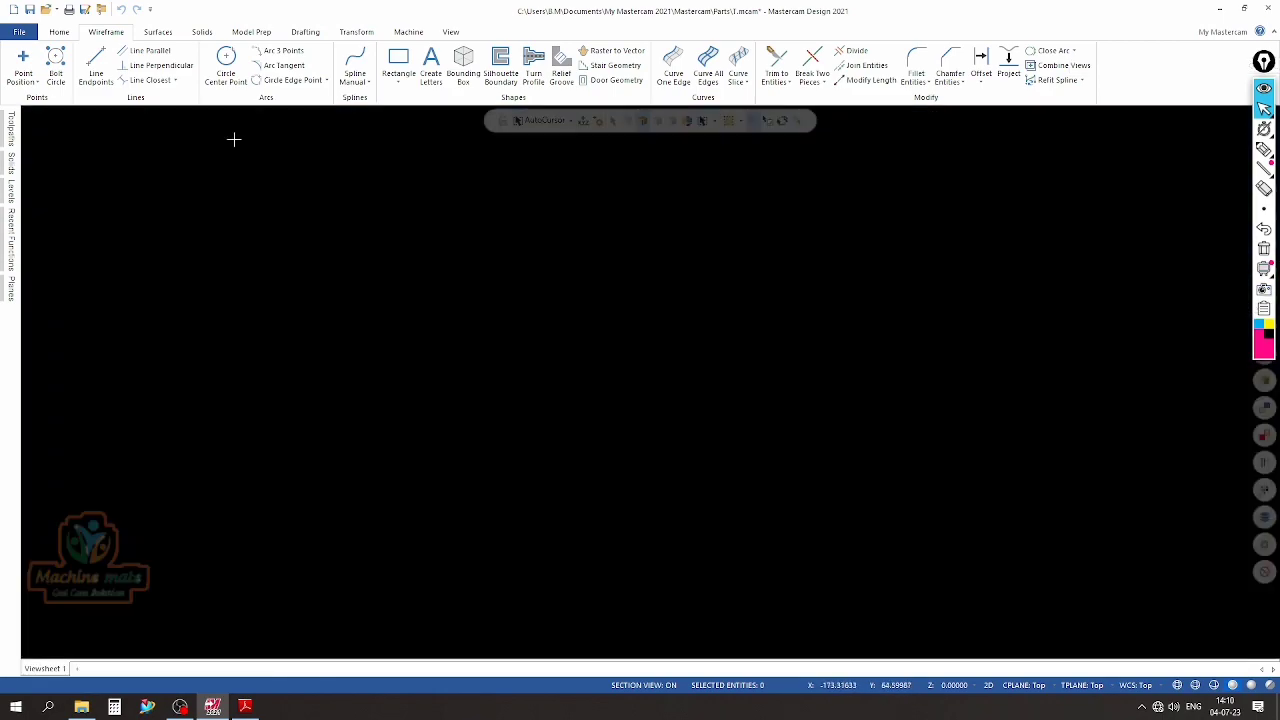
# Add a vertical smart dimension for the height of the profile's left edge, placed outside the profile
pyautogui.scroll(1, 583, 226)
pyautogui.scroll(-2, 591, 227)
pyautogui.scroll(2, 280, 230)
pyautogui.click(302, 32)
pyautogui.click(24, 65)
pyautogui.click(416, 314)
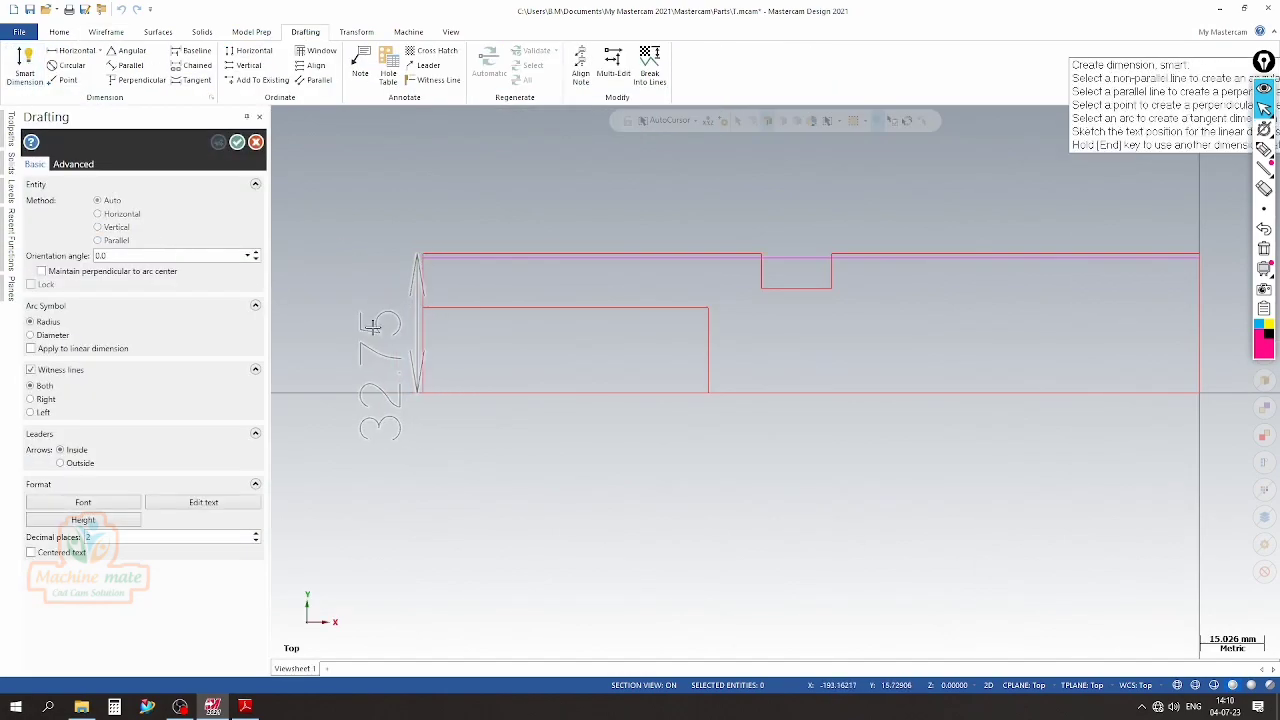
pyautogui.click(337, 328)
# Switch to Calculator and multiply 32.75 by 2 to work out the body diameter
pyautogui.click(114, 707)
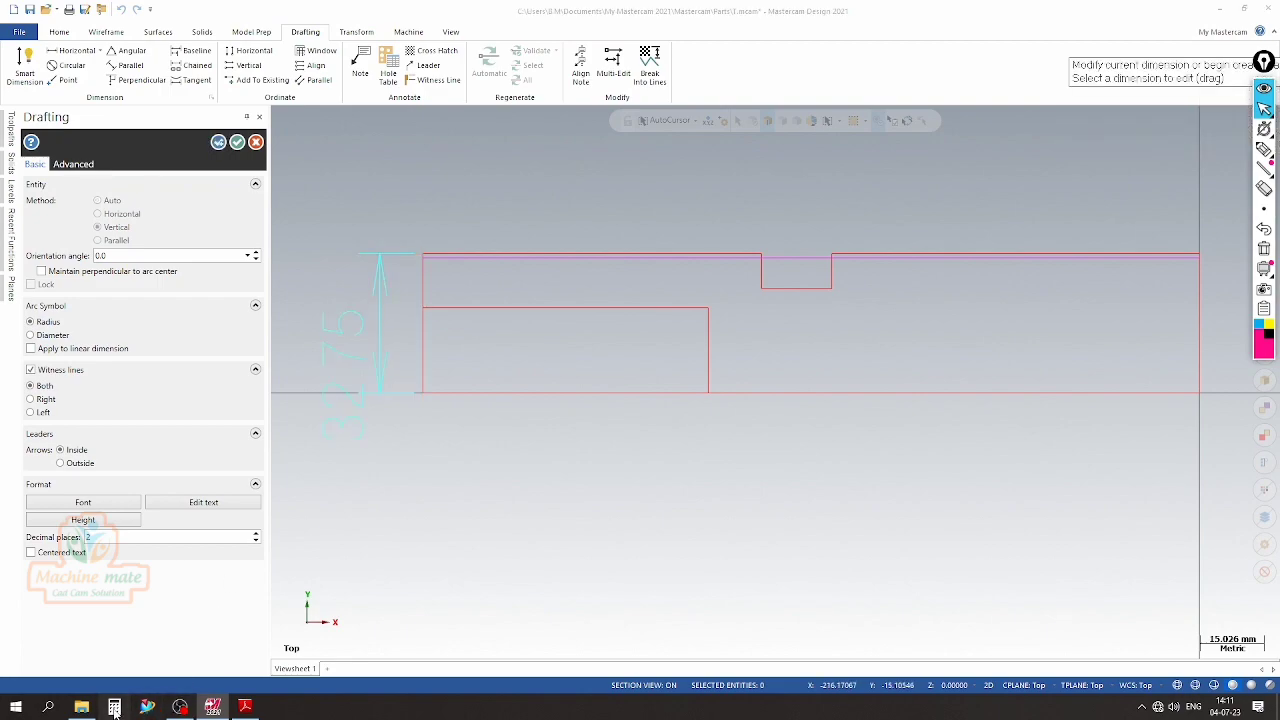
pyautogui.write('37')
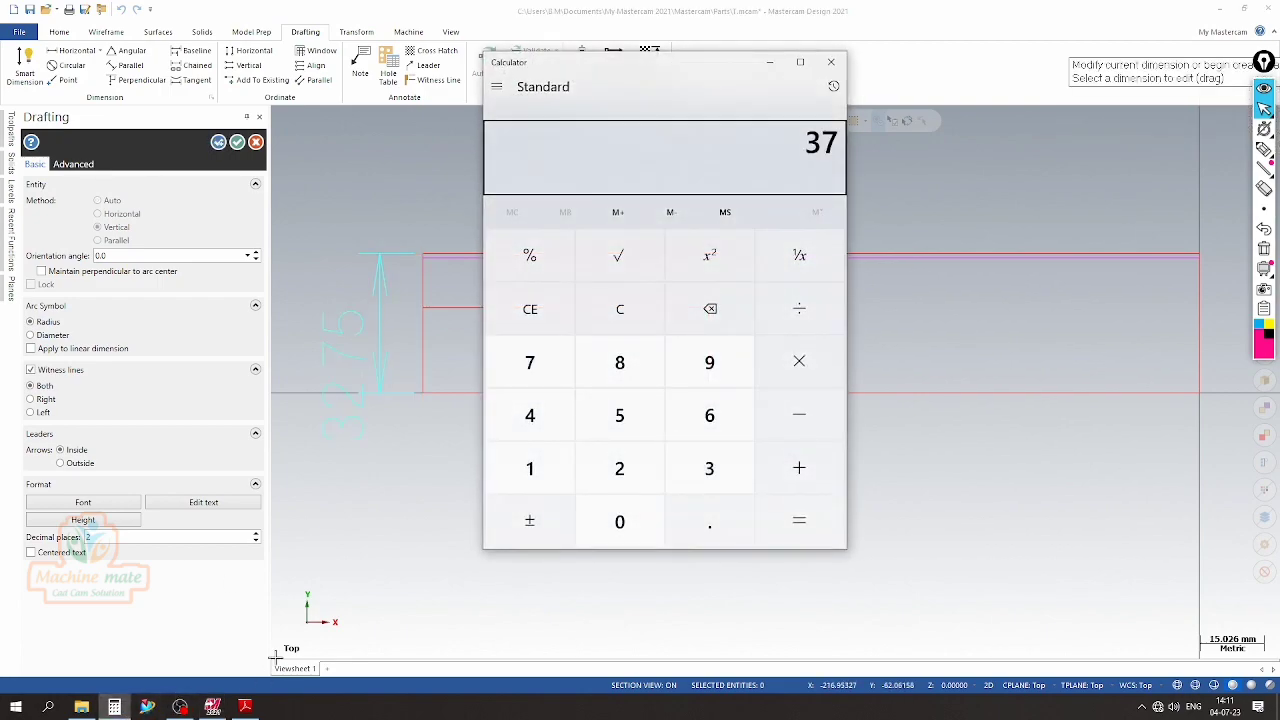
pyautogui.write('.75*2')
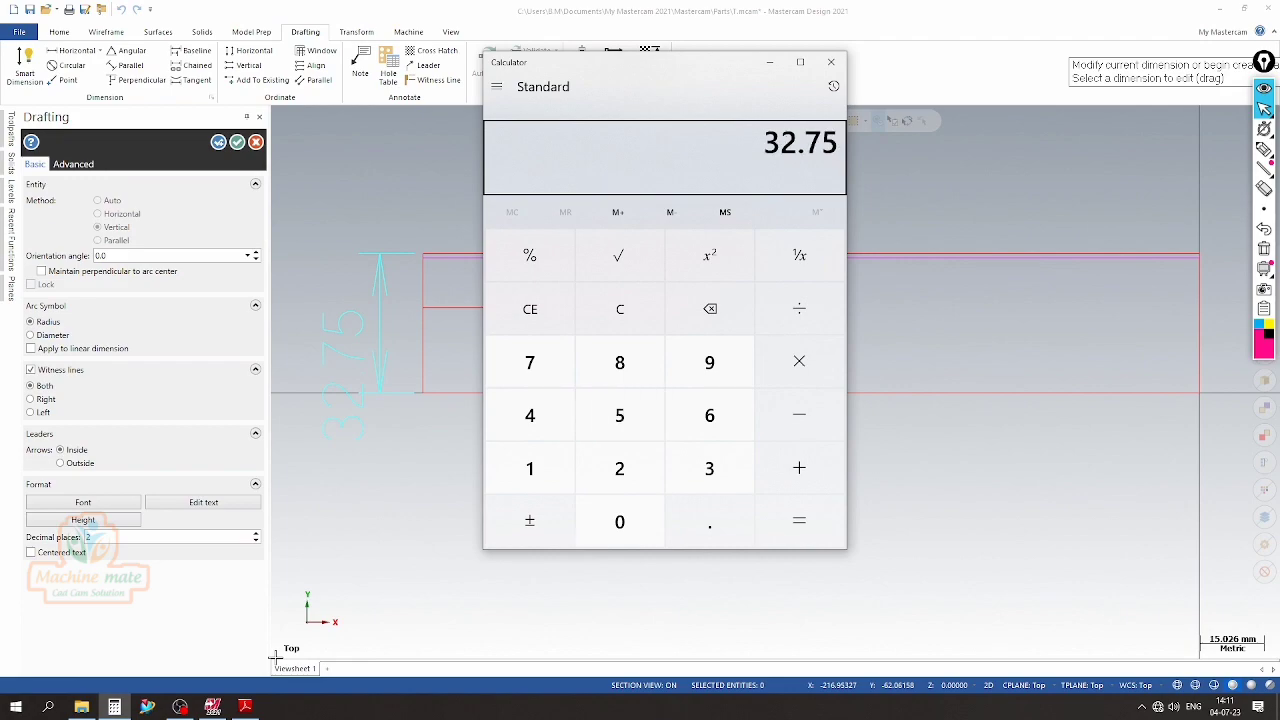
pyautogui.press('Return')
pyautogui.click(831, 63)
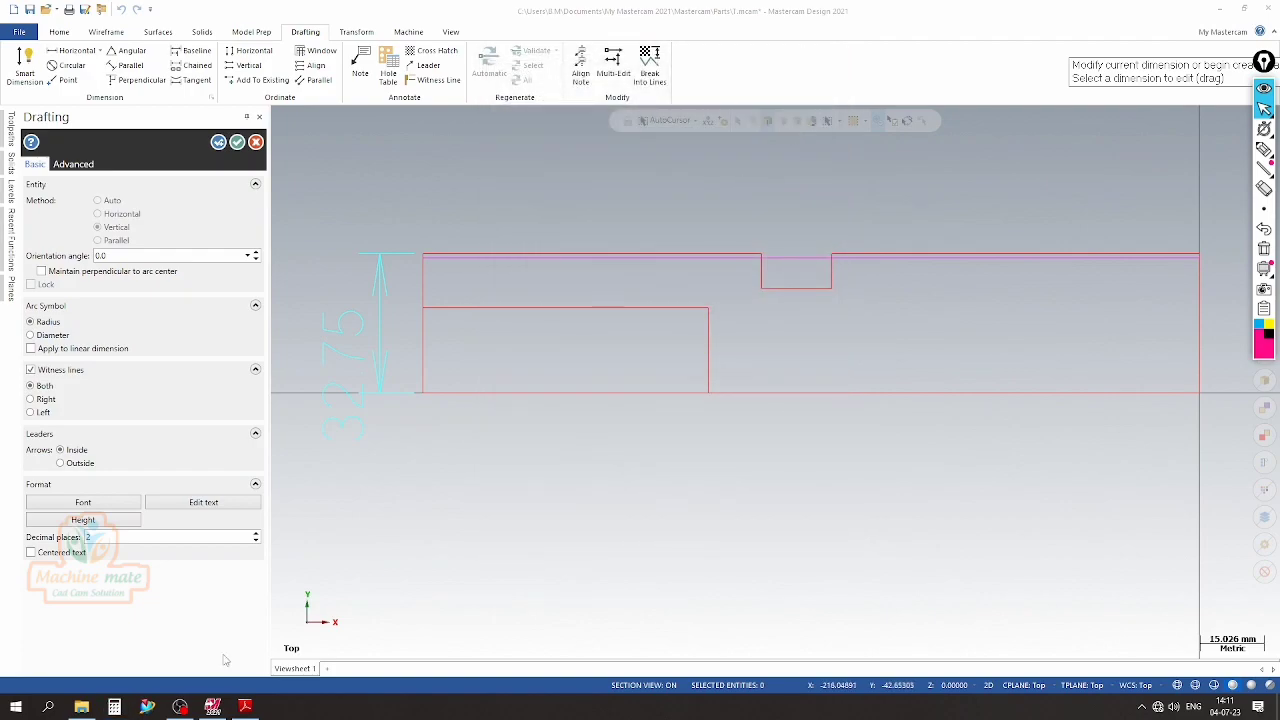
# Recheck the body diameter in the PDF drawing and delete the vertical height dimension beside the profile
pyautogui.click(245, 707)
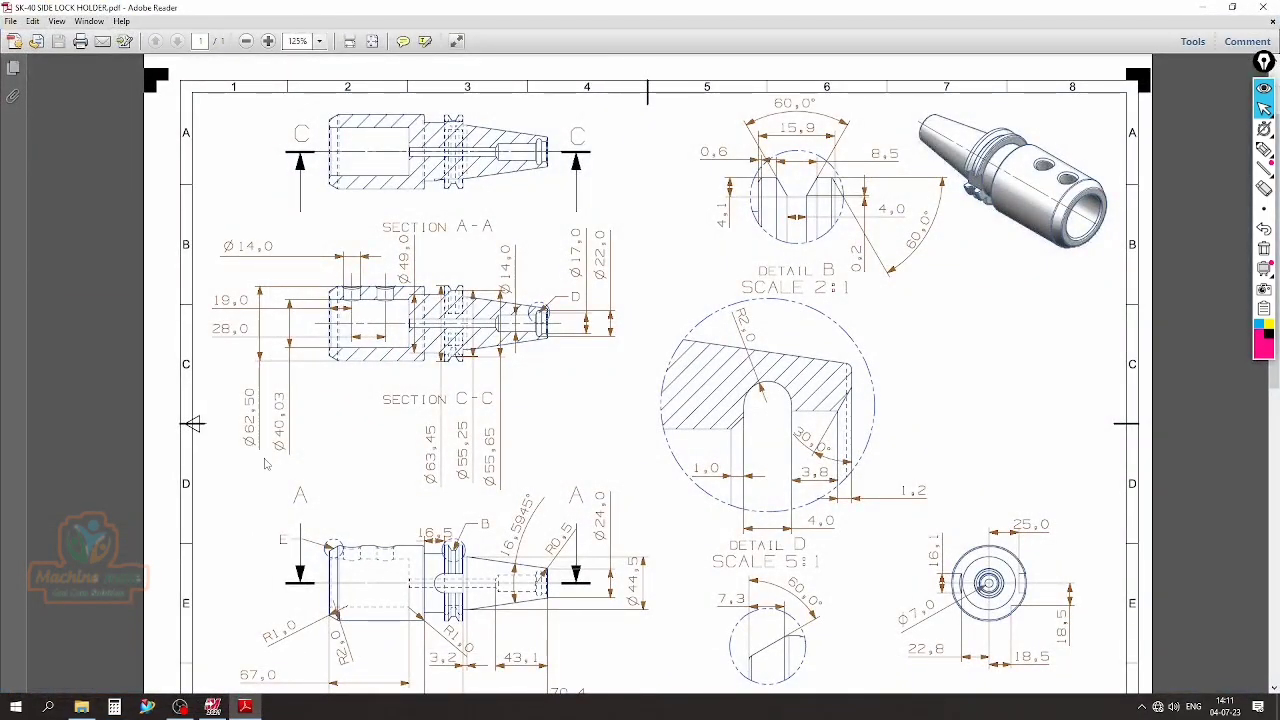
pyautogui.click(245, 707)
pyautogui.click(332, 331)
pyautogui.click(258, 144)
pyautogui.scroll(2, 564, 223)
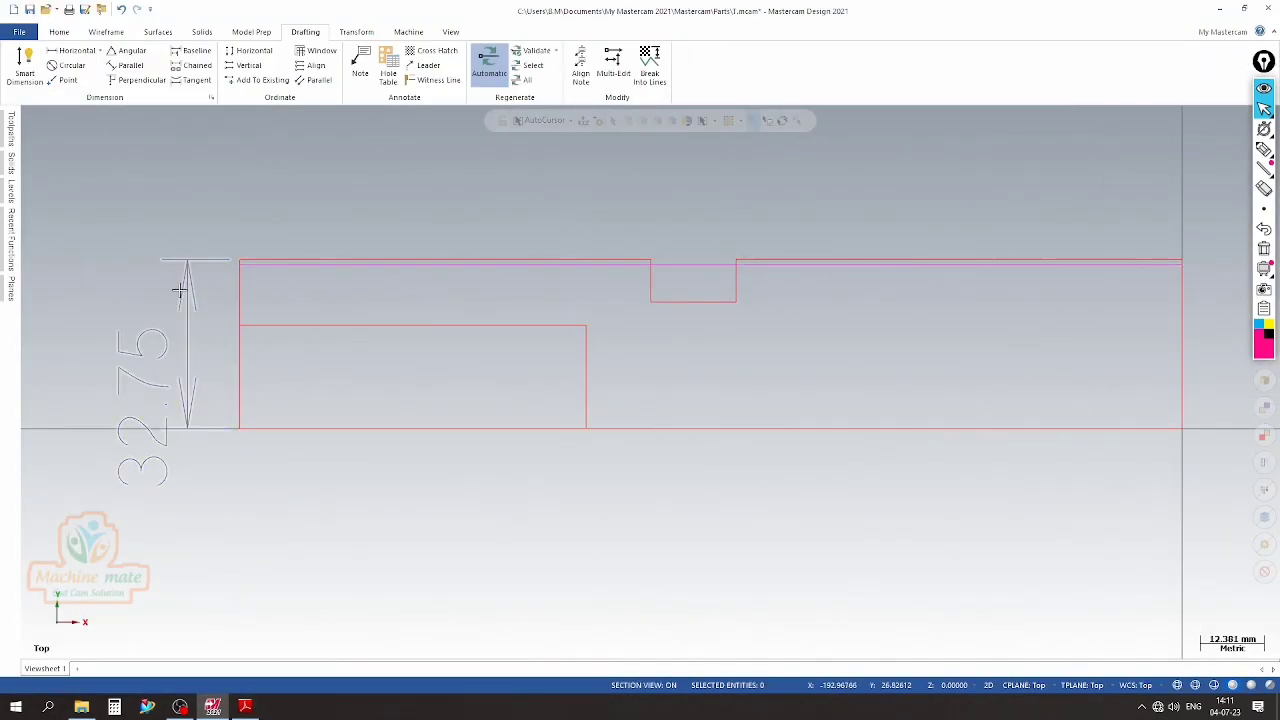
pyautogui.click(165, 336)
pyautogui.press('Delete')
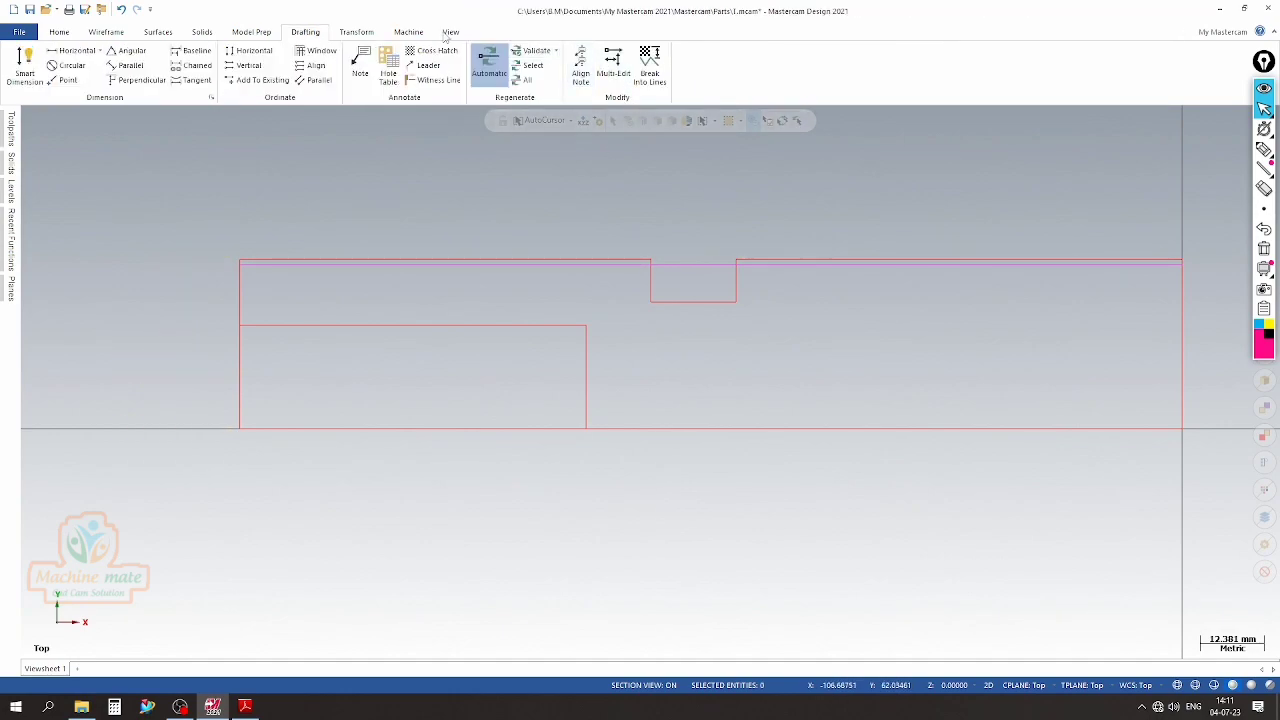
# Offset a copy of the centerline 31.25 mm upward to form the body's outer line and accept it
pyautogui.click(106, 32)
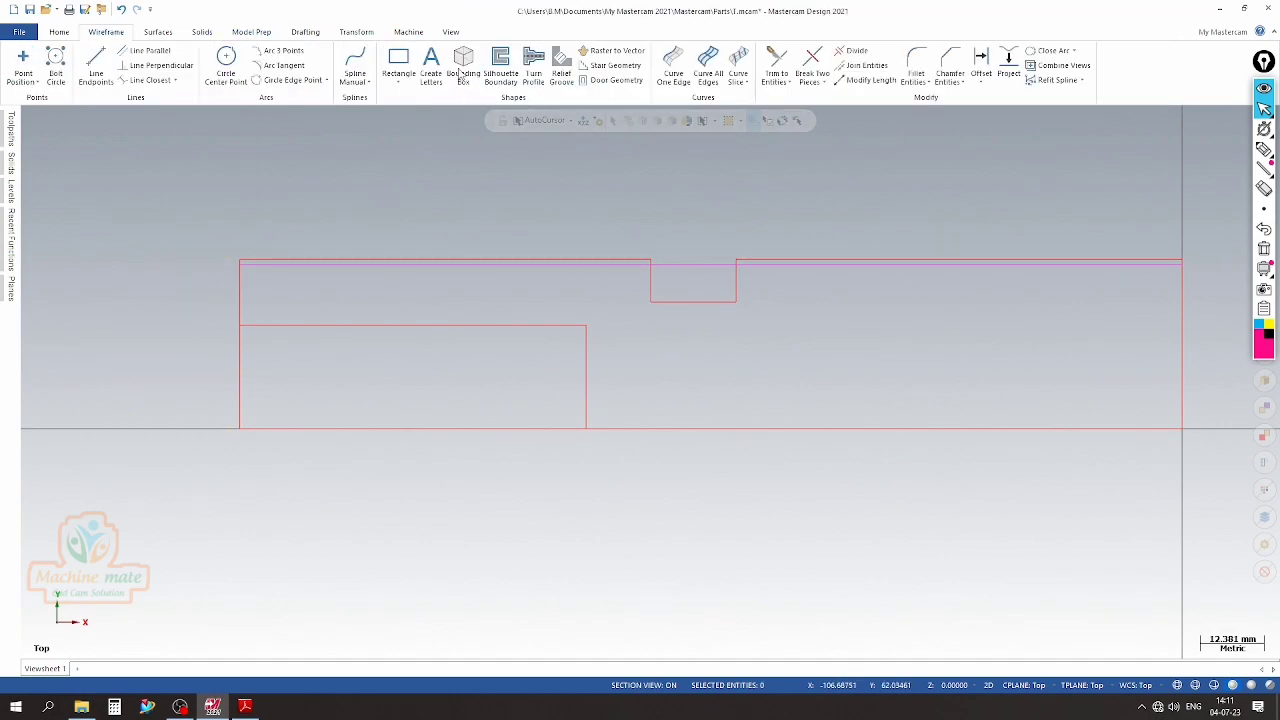
pyautogui.click(981, 64)
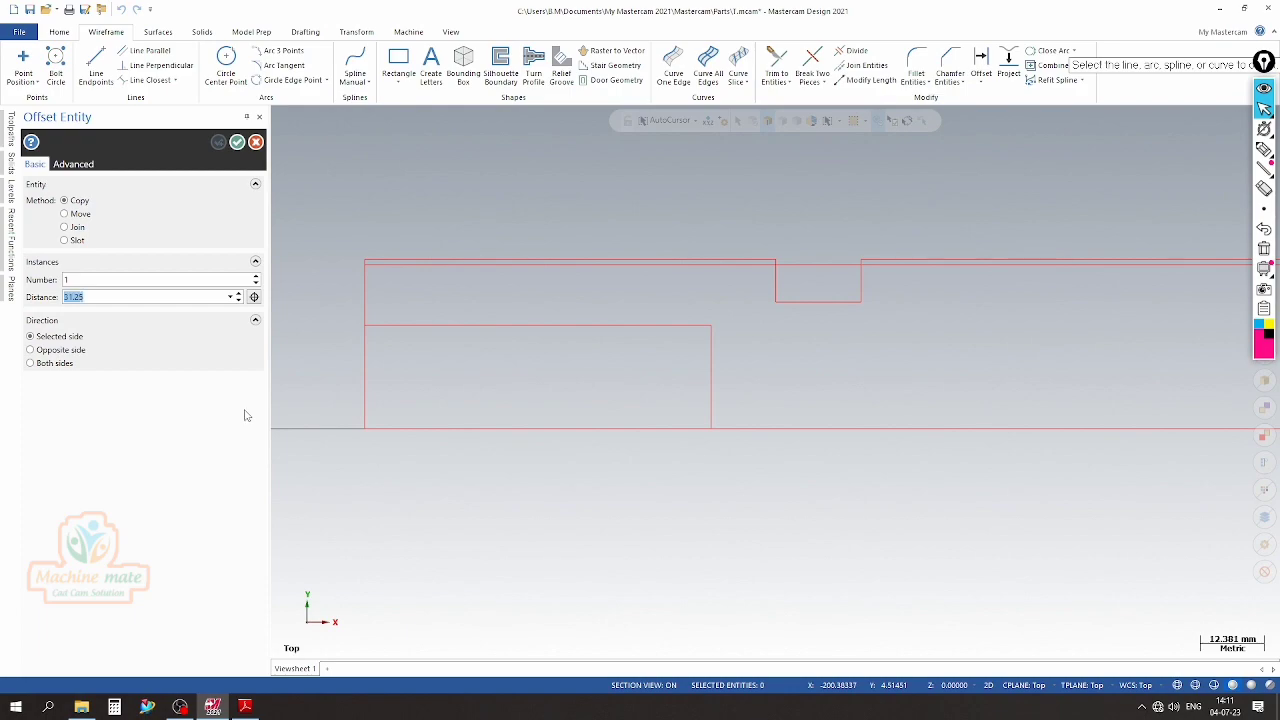
pyautogui.click(463, 429)
pyautogui.click(458, 291)
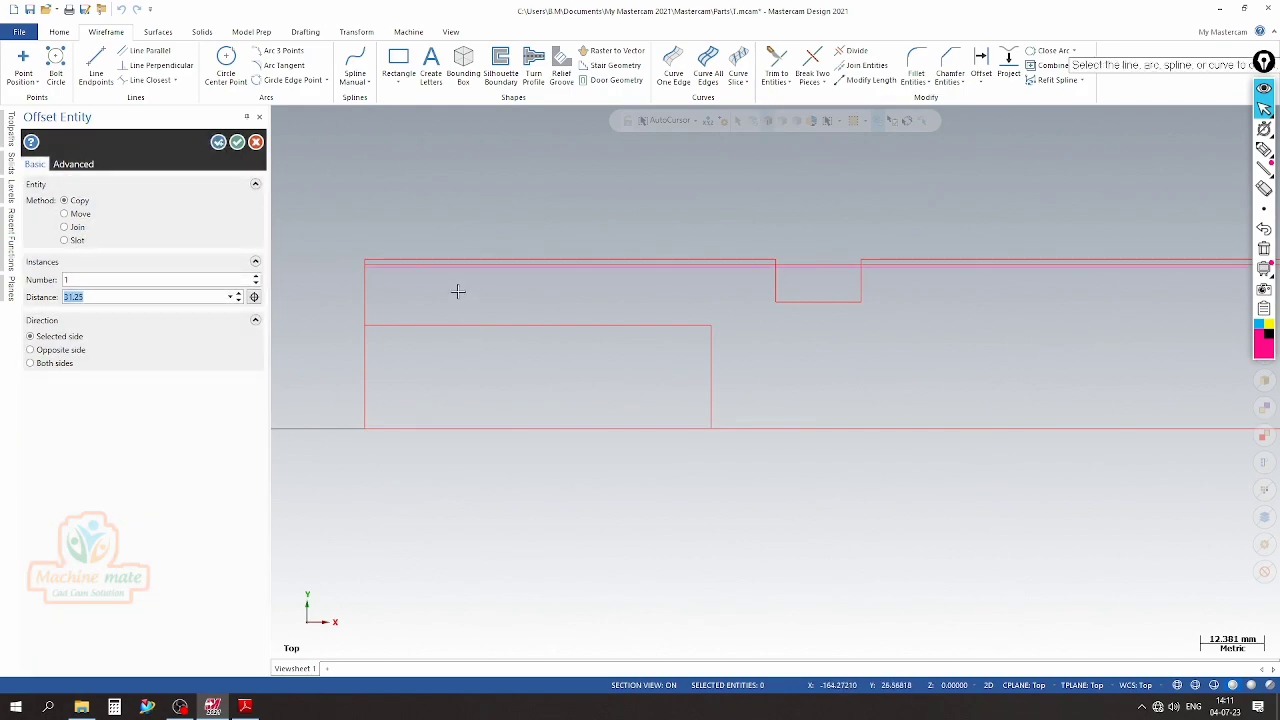
pyautogui.scroll(2, 500, 197)
pyautogui.scroll(2, 851, 251)
pyautogui.scroll(-2, 745, 210)
pyautogui.click(237, 143)
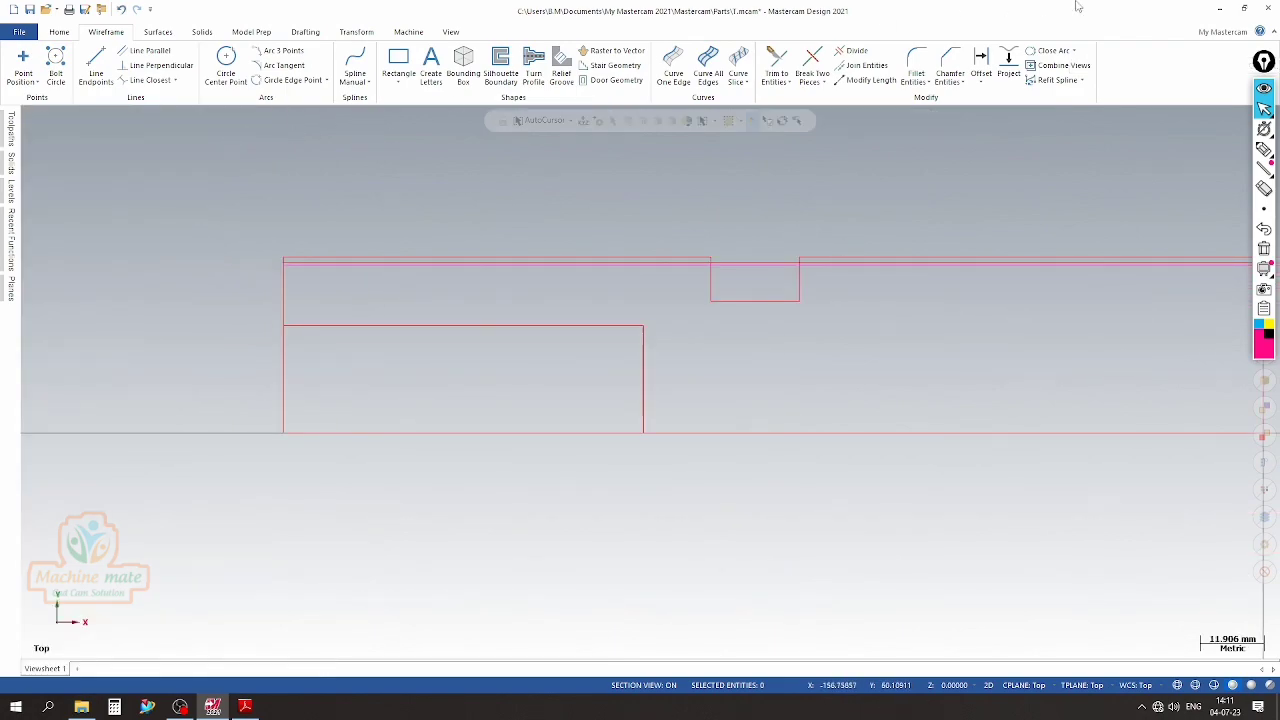
# Trim the new body line against the profile's left edge and the groove's left wall using the Trim 2 entities method
pyautogui.click(777, 64)
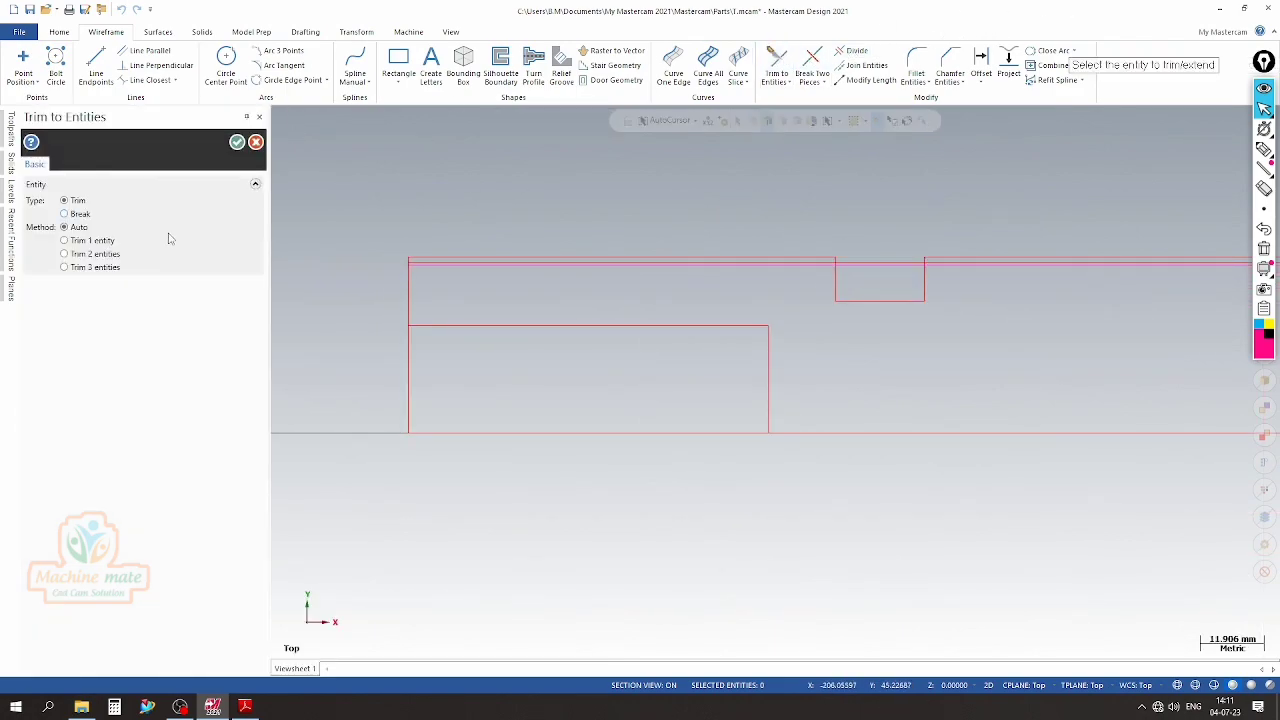
pyautogui.scroll(5, 423, 289)
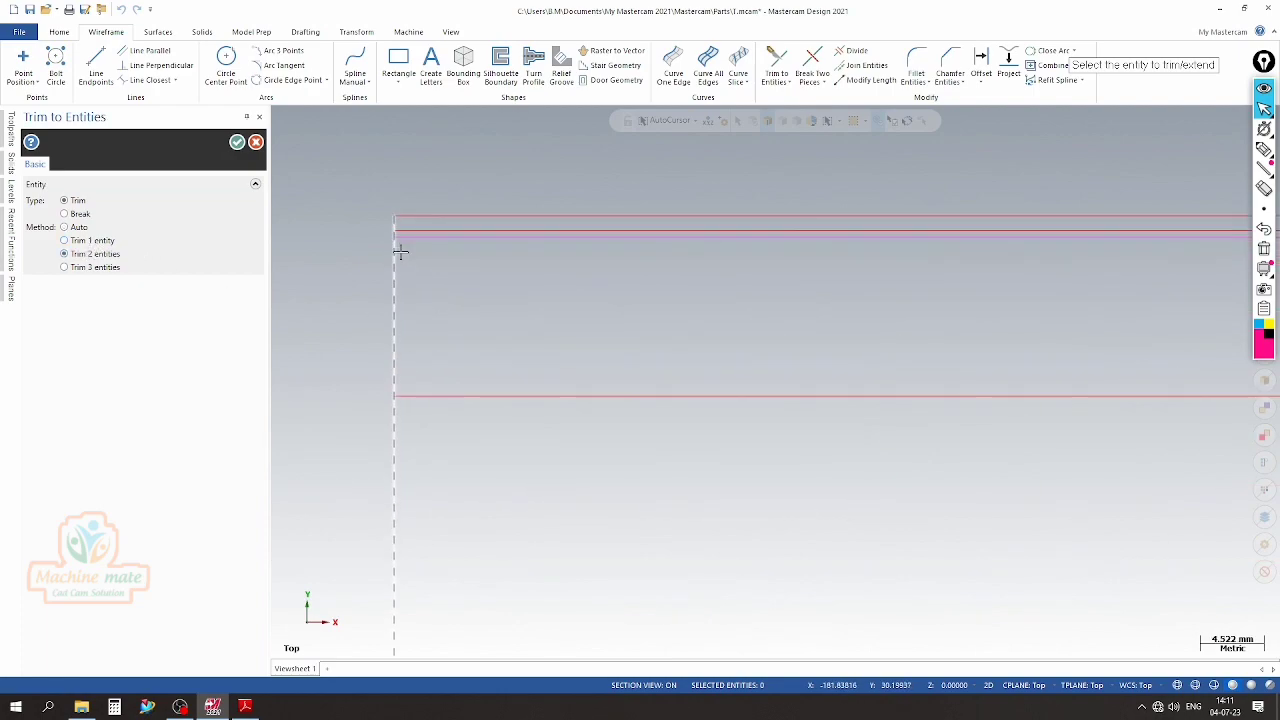
pyautogui.scroll(-5, 330, 255)
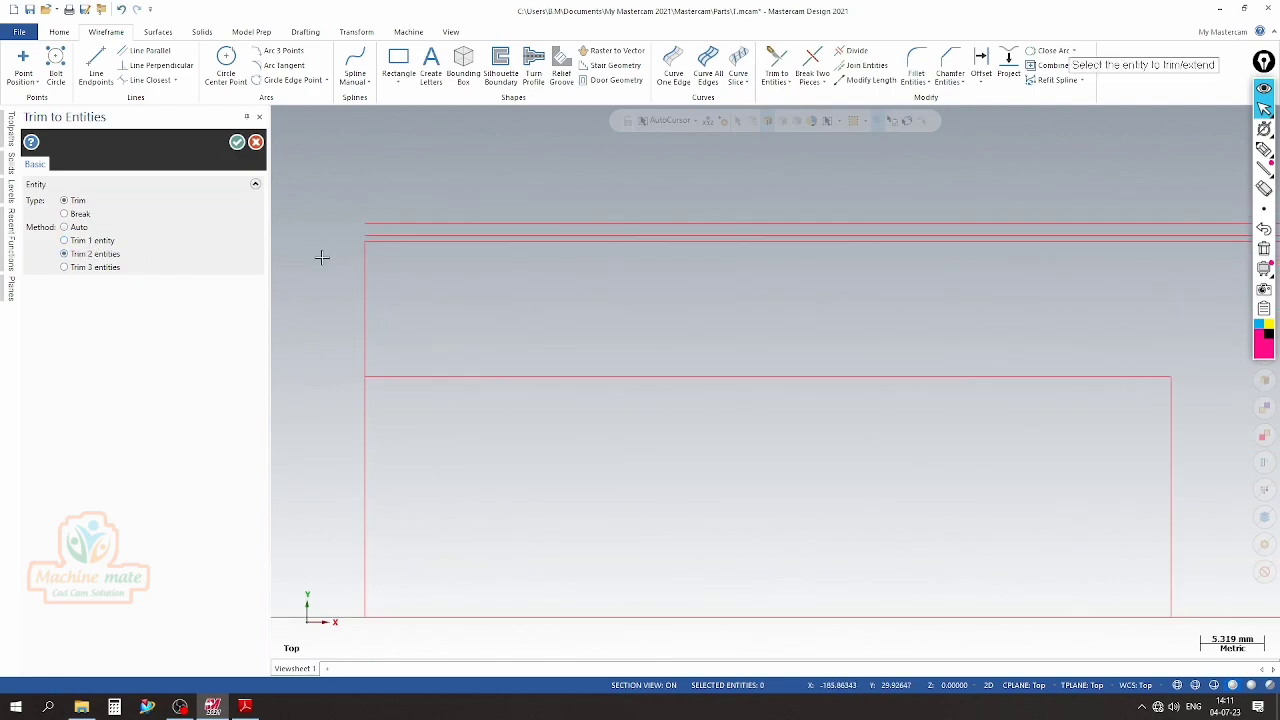
pyautogui.scroll(1, 957, 217)
pyautogui.scroll(5, 957, 217)
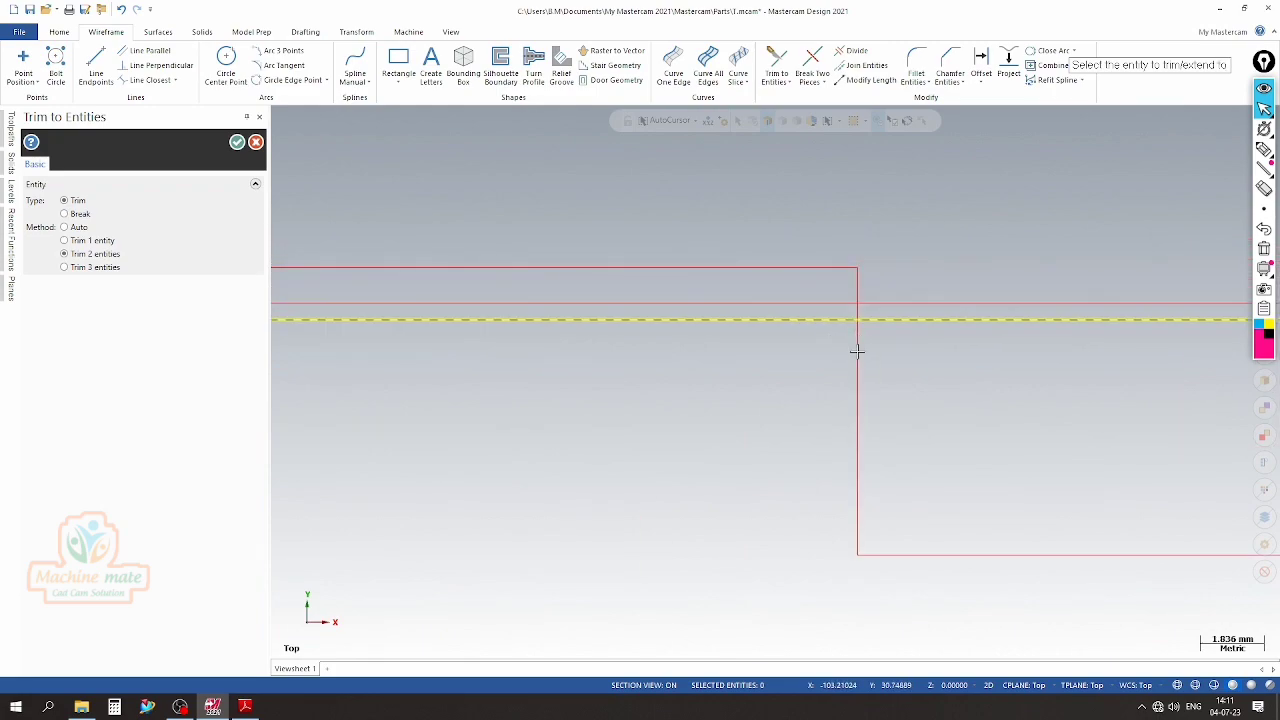
pyautogui.click(857, 362)
pyautogui.scroll(-3, 708, 277)
pyautogui.scroll(-3, 708, 277)
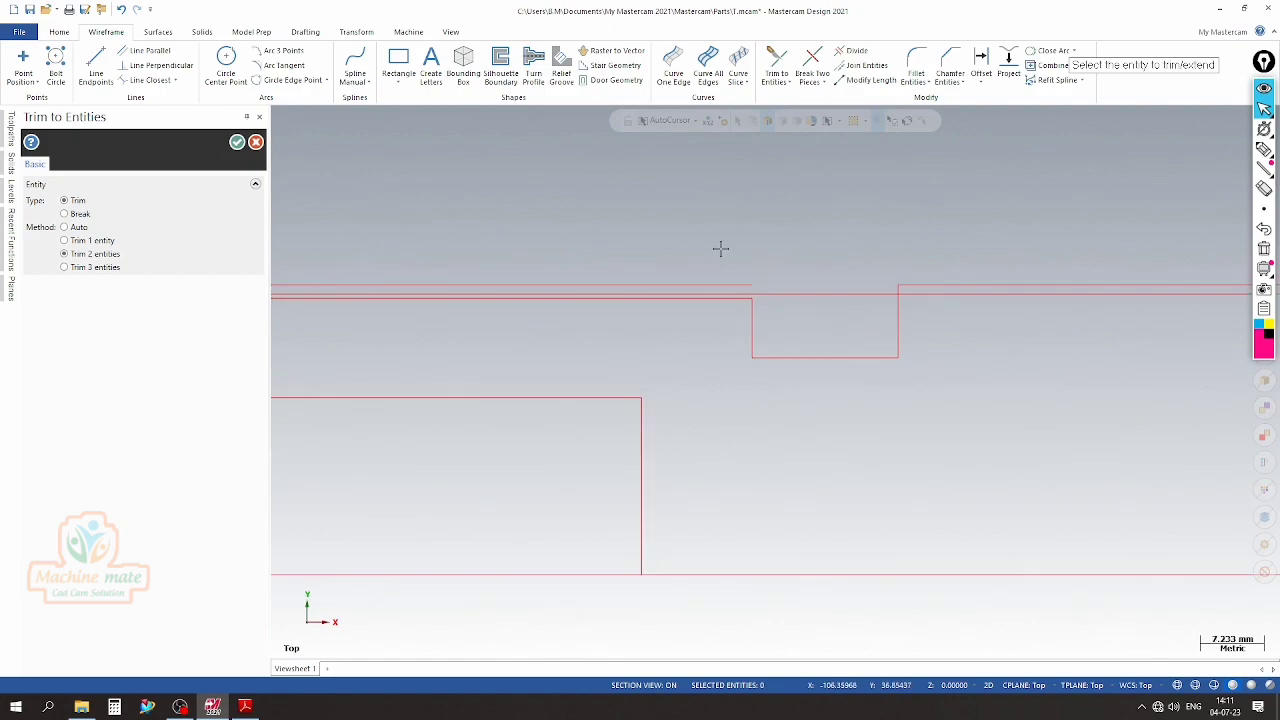
pyautogui.scroll(-1, 720, 248)
pyautogui.click(237, 142)
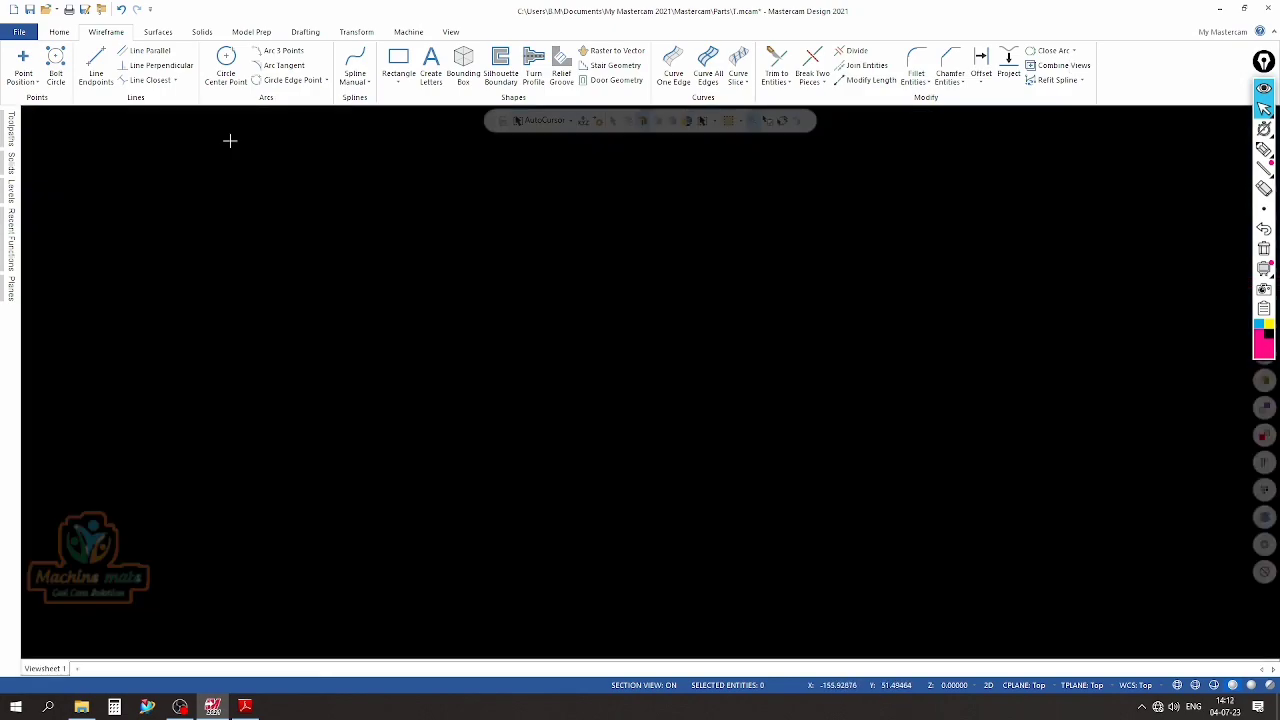
# Delete the two superseded horizontal lines above the newly trimmed body line
pyautogui.scroll(3, 635, 262)
pyautogui.click(626, 291)
pyautogui.click(701, 307)
pyautogui.press('Delete')
pyautogui.scroll(-5, 700, 306)
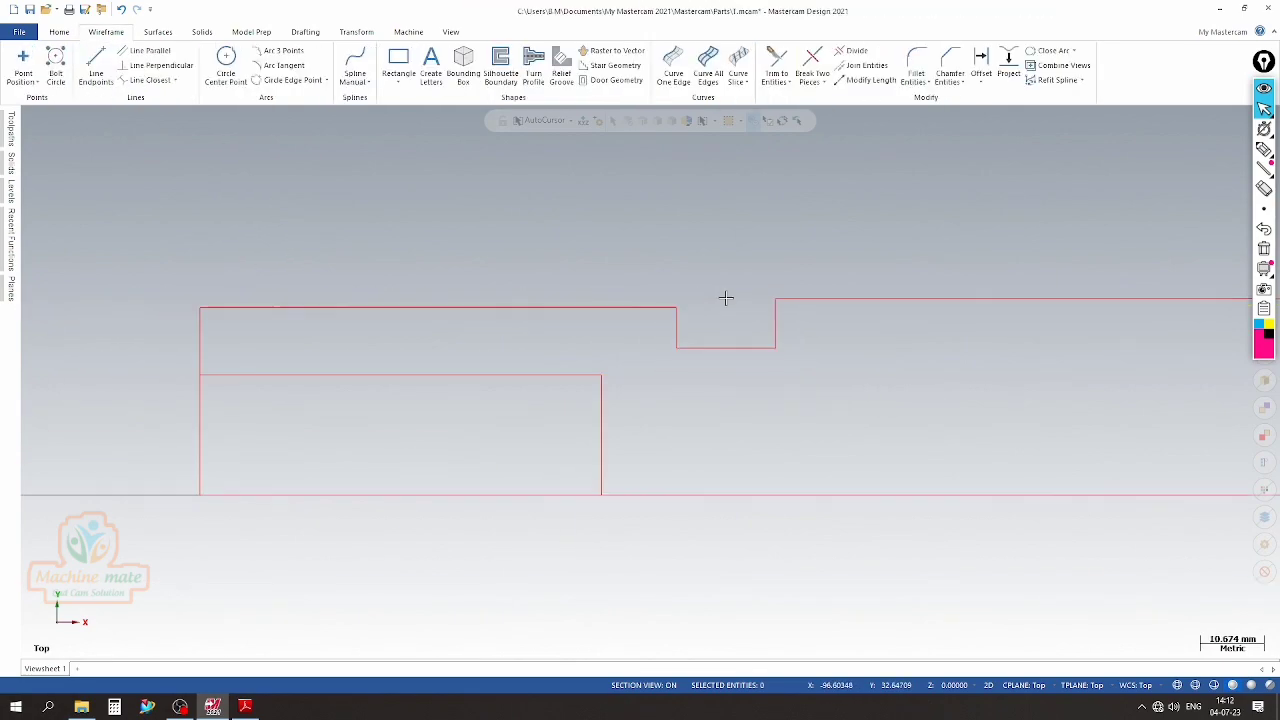
# Use Divide in Trim mode to remove the left-edge and centerline segments that close off the bore opening
pyautogui.click(852, 50)
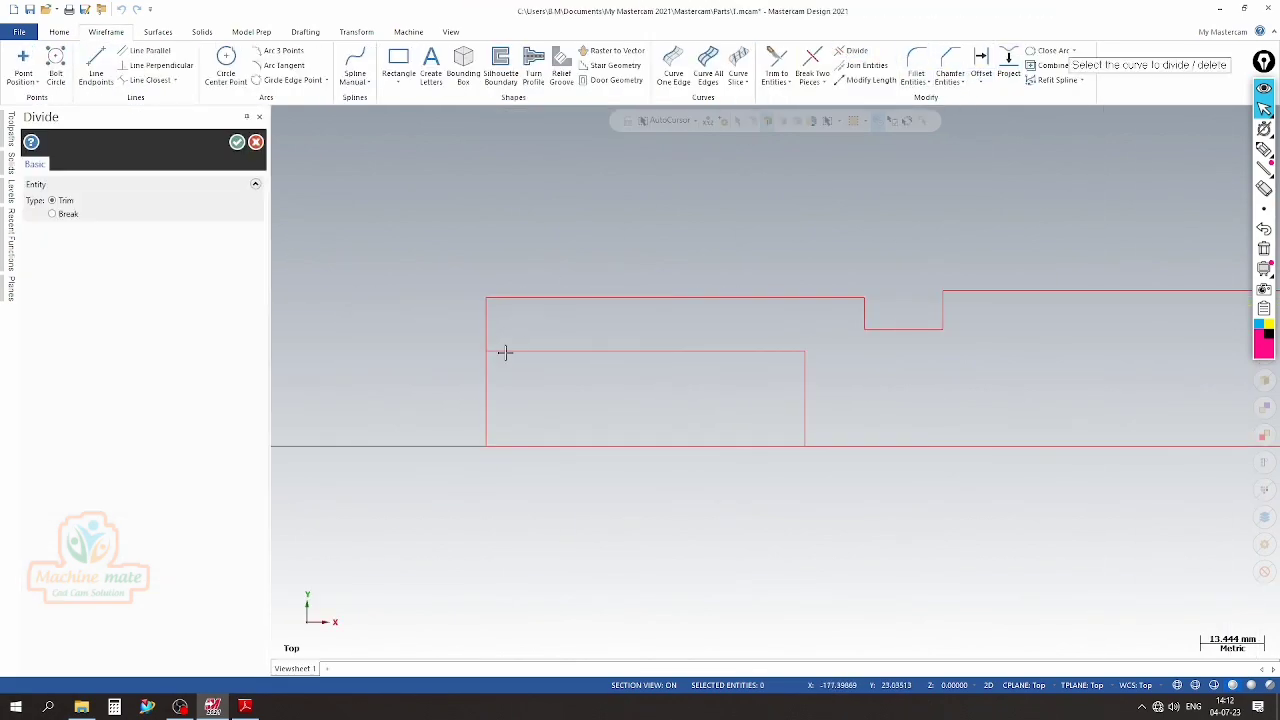
pyautogui.click(591, 446)
pyautogui.click(237, 142)
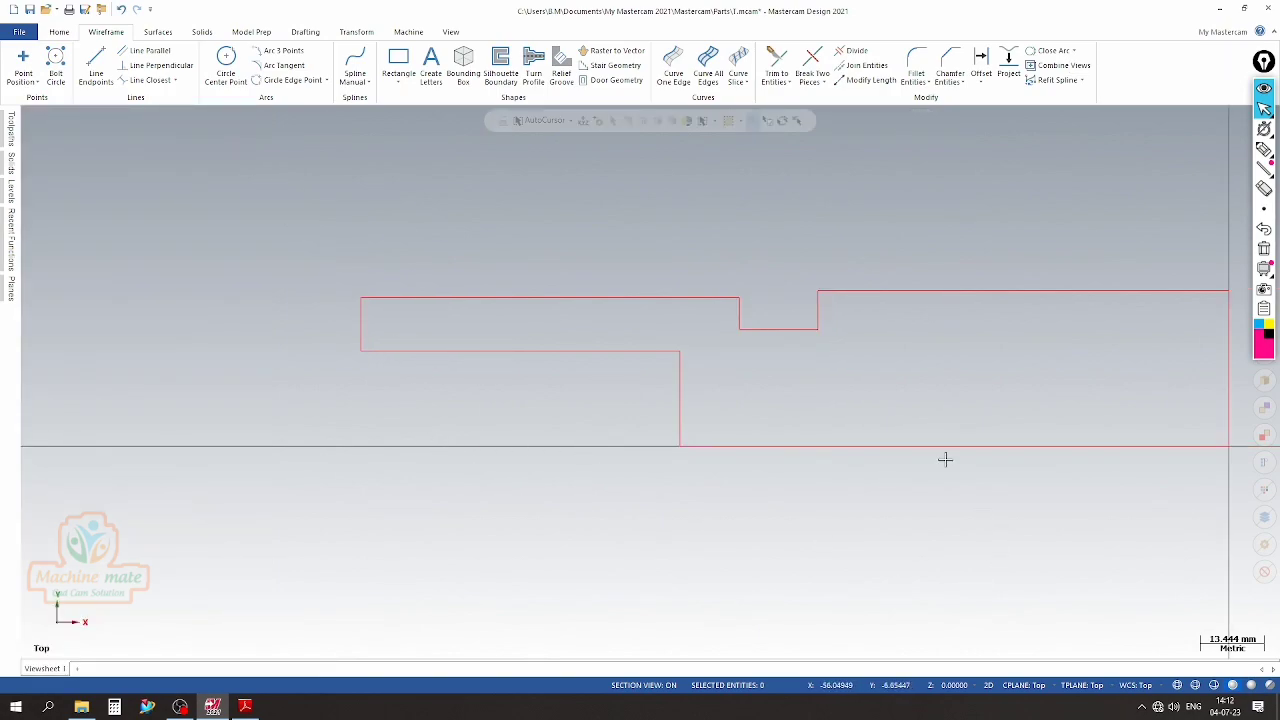
# Add a vertical smart dimension from the centerline to the body's top line, placed outside the profile's left edge
pyautogui.click(305, 32)
pyautogui.click(24, 62)
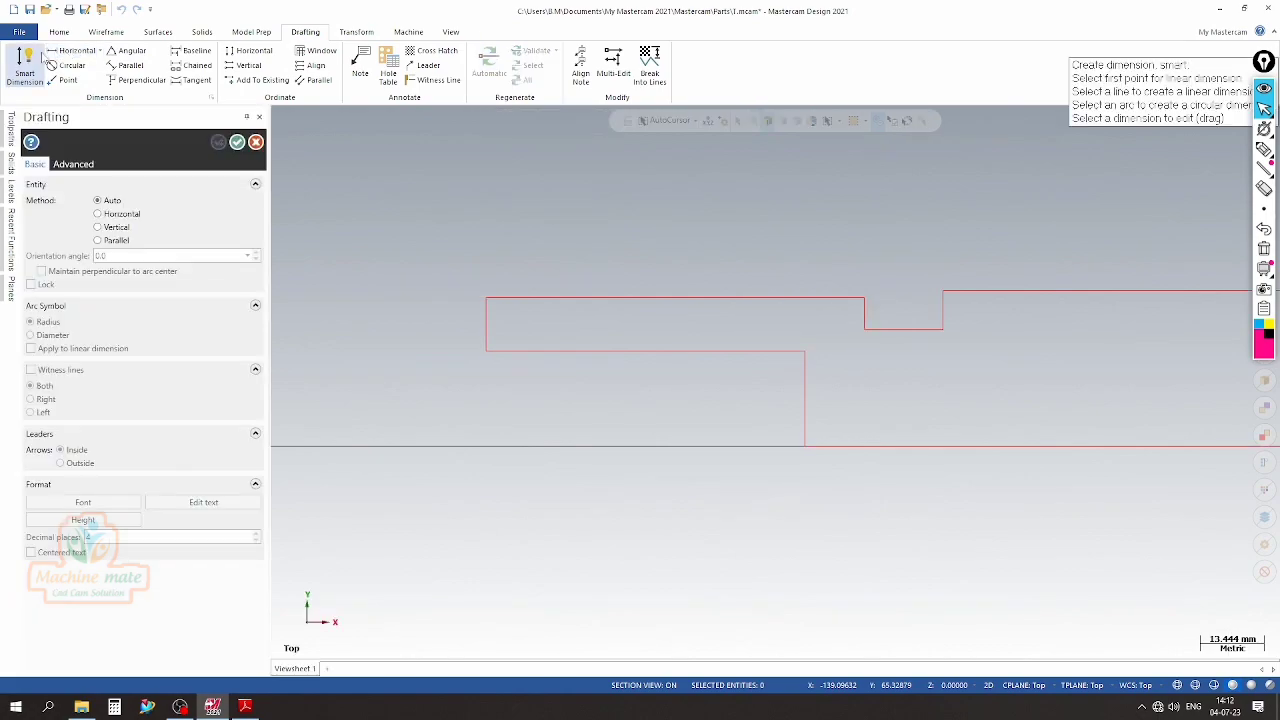
pyautogui.click(850, 446)
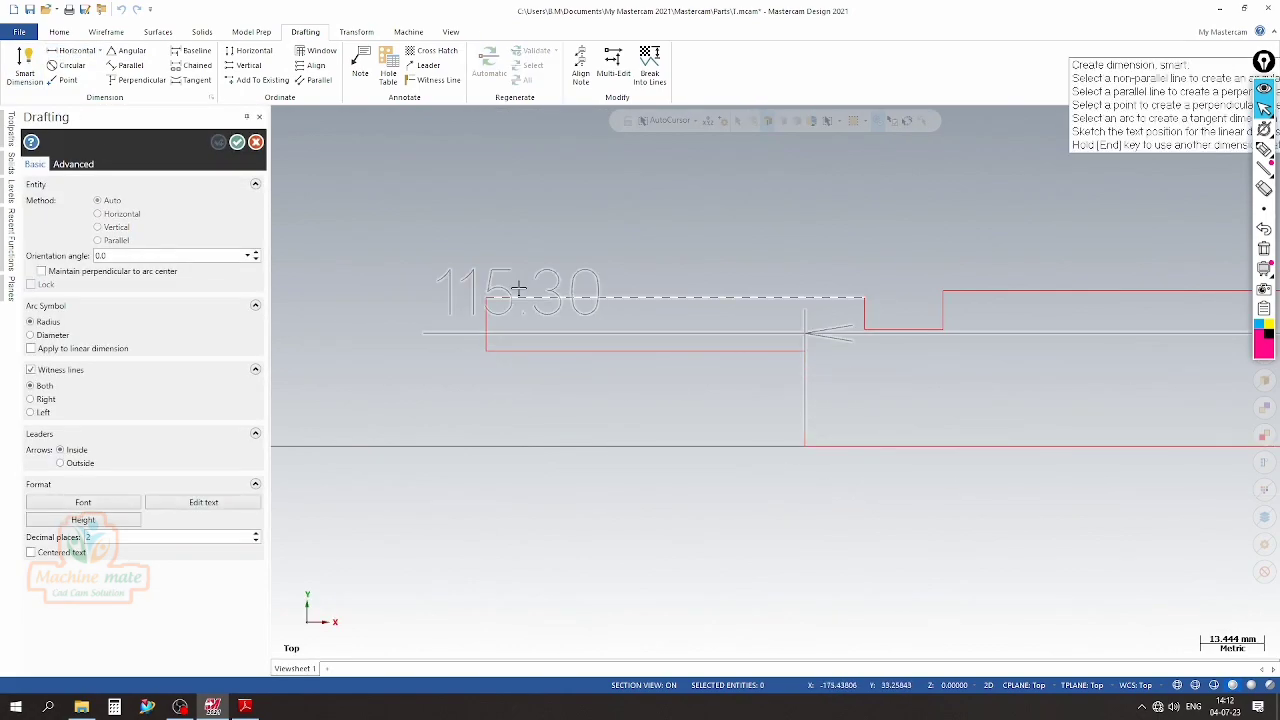
pyautogui.click(517, 297)
pyautogui.click(366, 352)
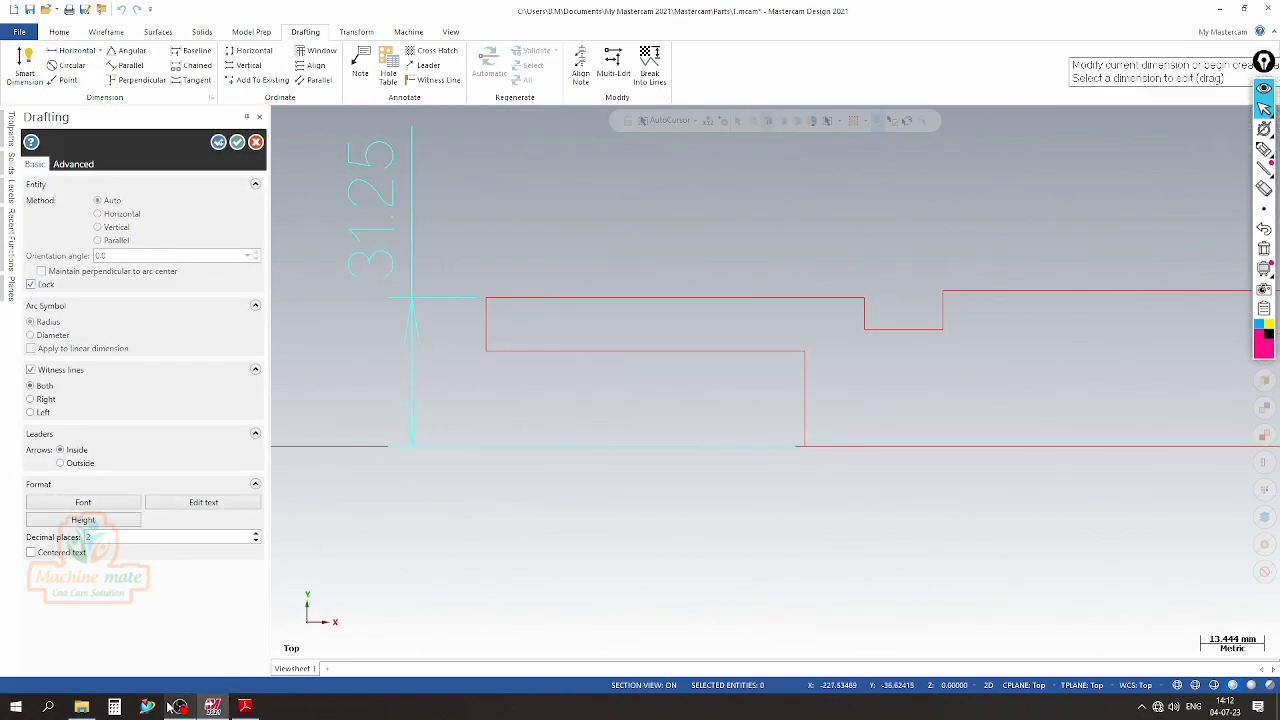
# Switch to Calculator and multiply 31.25 by 2 to work out the body diameter
pyautogui.click(115, 706)
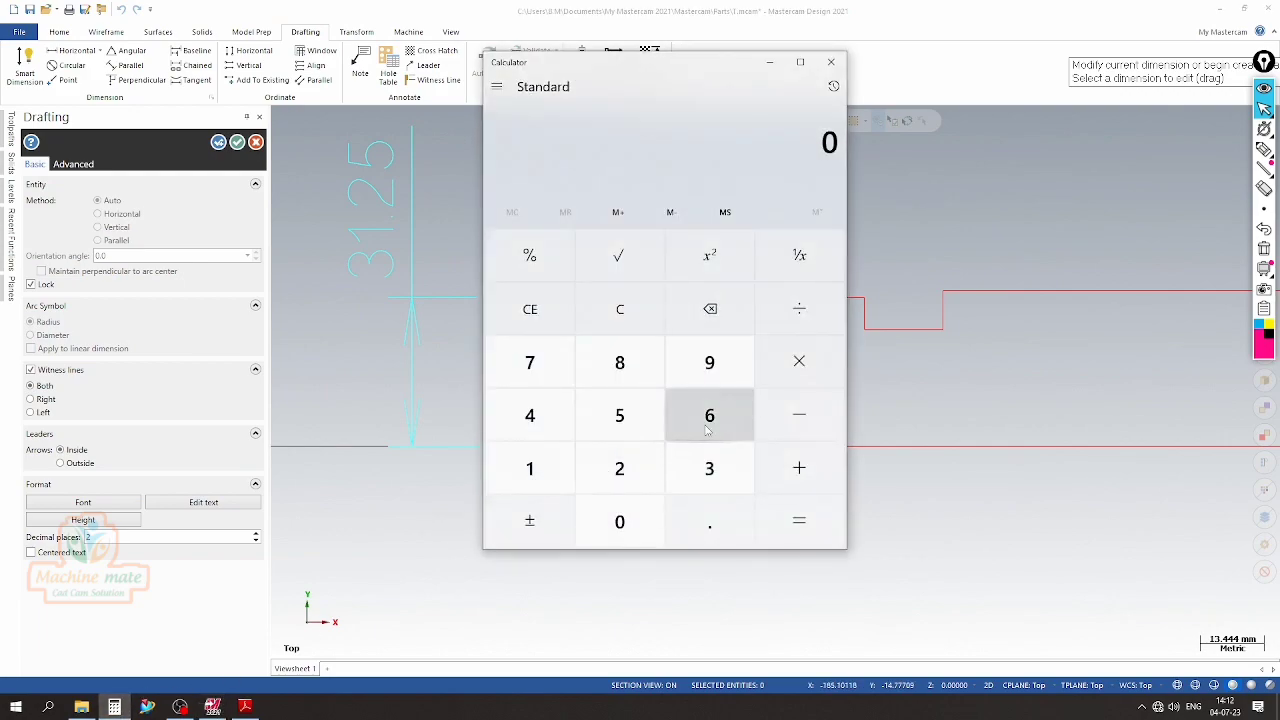
pyautogui.click(709, 468)
pyautogui.click(530, 468)
pyautogui.click(709, 521)
pyautogui.click(619, 468)
pyautogui.click(619, 415)
pyautogui.click(799, 361)
pyautogui.click(619, 468)
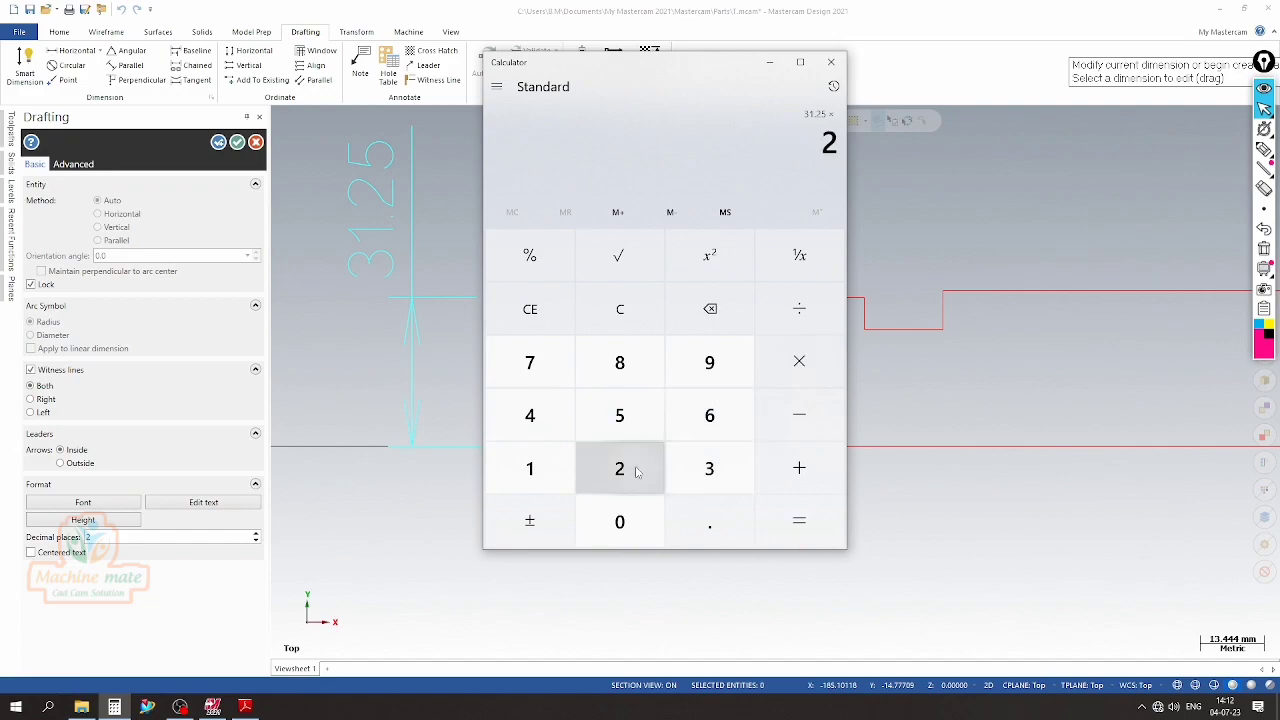
pyautogui.click(799, 521)
# Compare the calculated body diameter with the PDF drawing, minimize Calculator and delete the vertical check dimension in Mastercam
pyautogui.click(245, 707)
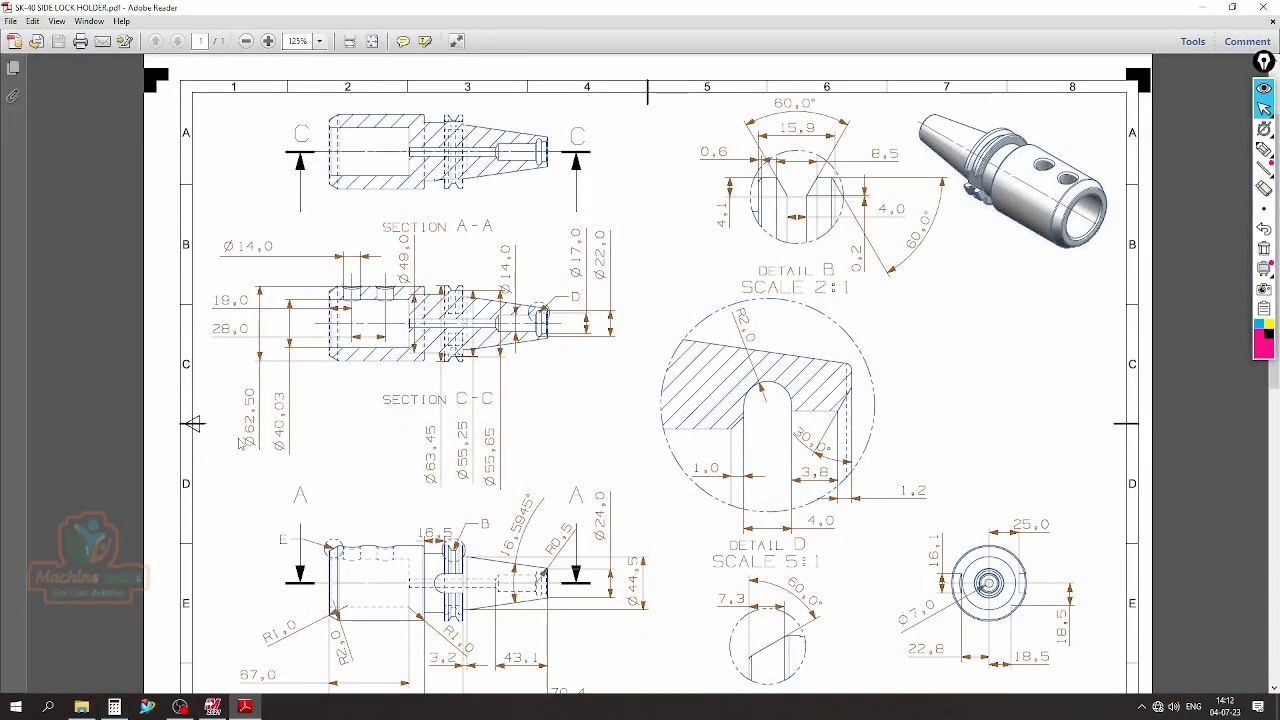
pyautogui.click(245, 707)
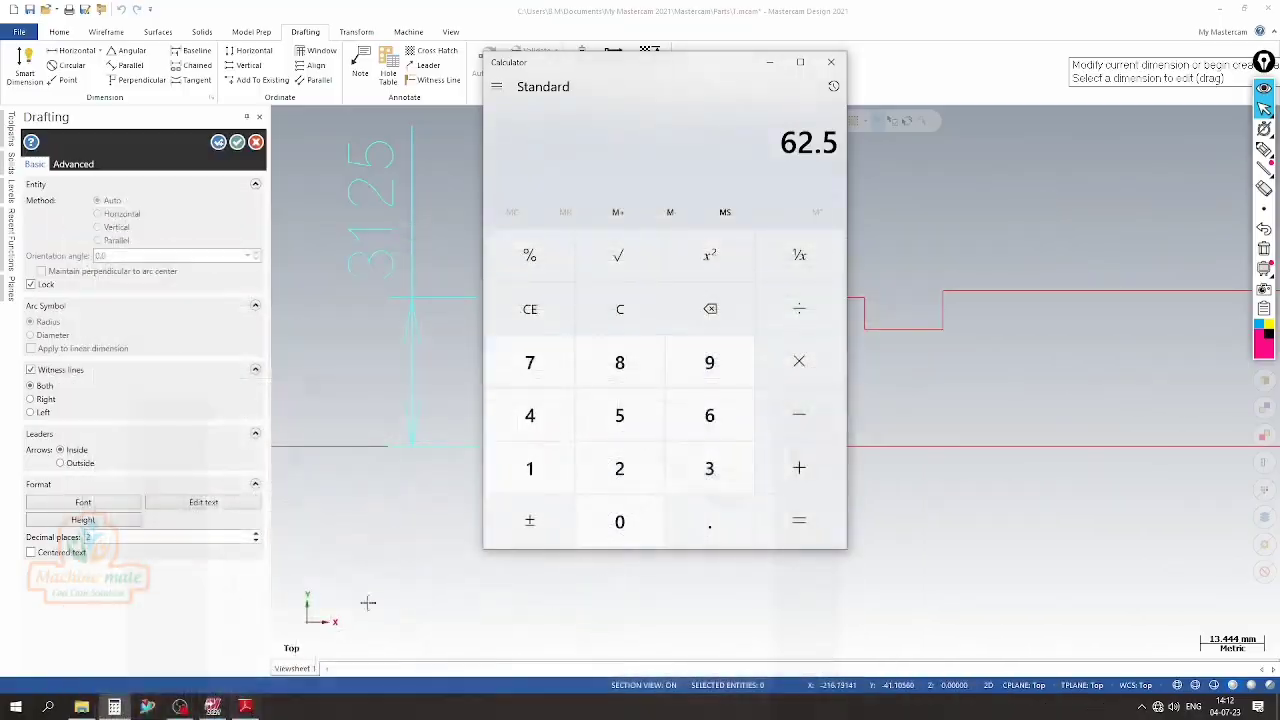
pyautogui.click(769, 62)
pyautogui.click(378, 277)
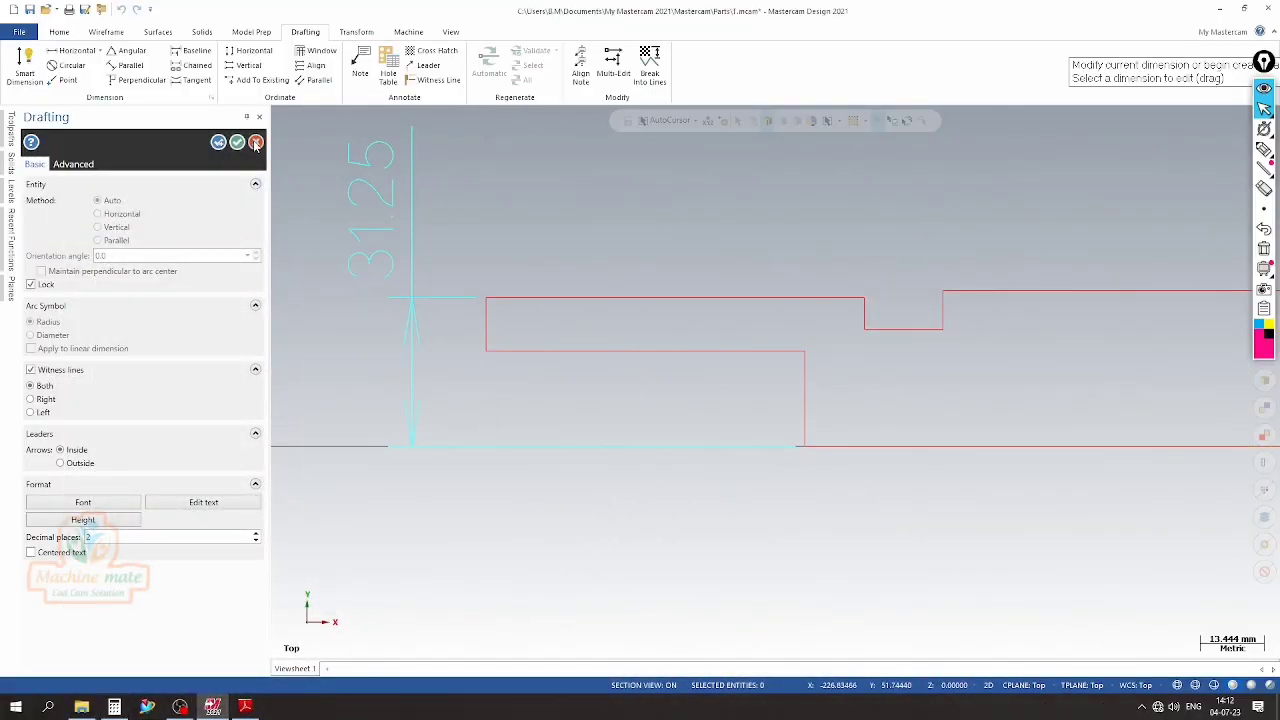
pyautogui.press('Escape')
pyautogui.click(270, 241)
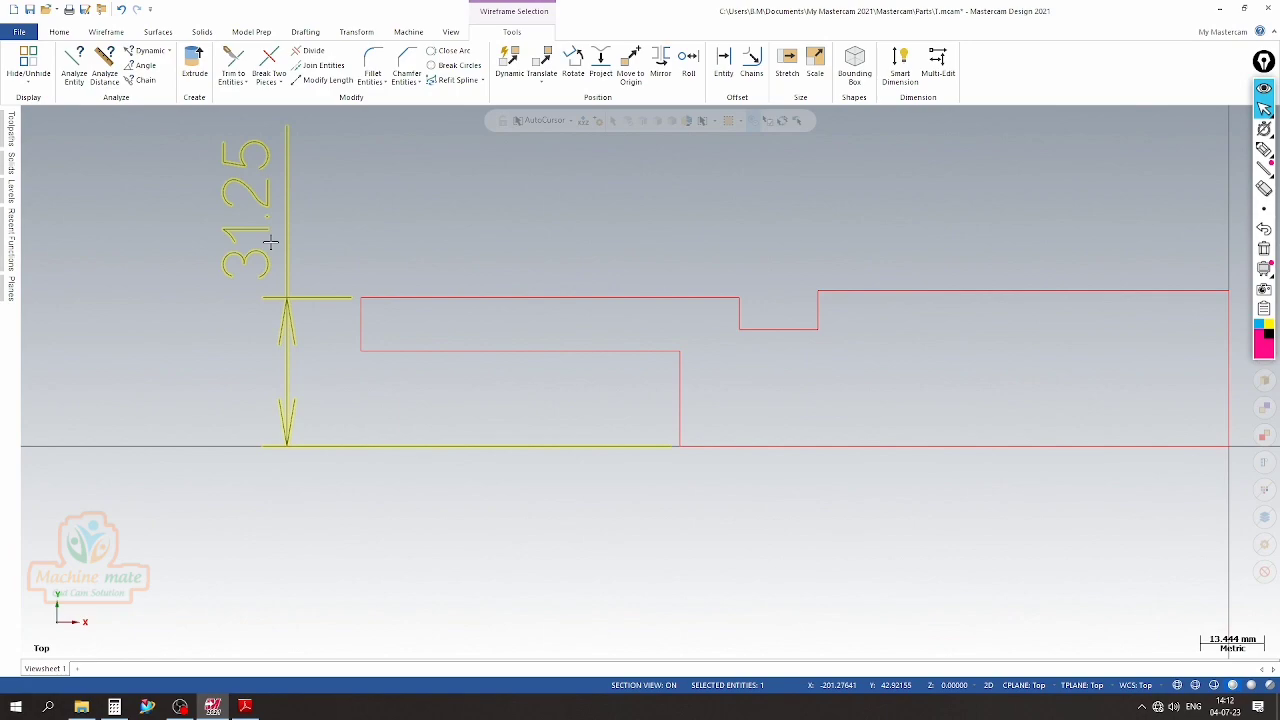
pyautogui.press('Delete')
pyautogui.scroll(-2, 380, 310)
pyautogui.scroll(2, 714, 339)
pyautogui.scroll(2, 725, 297)
pyautogui.scroll(-2, 598, 258)
pyautogui.scroll(1, 776, 292)
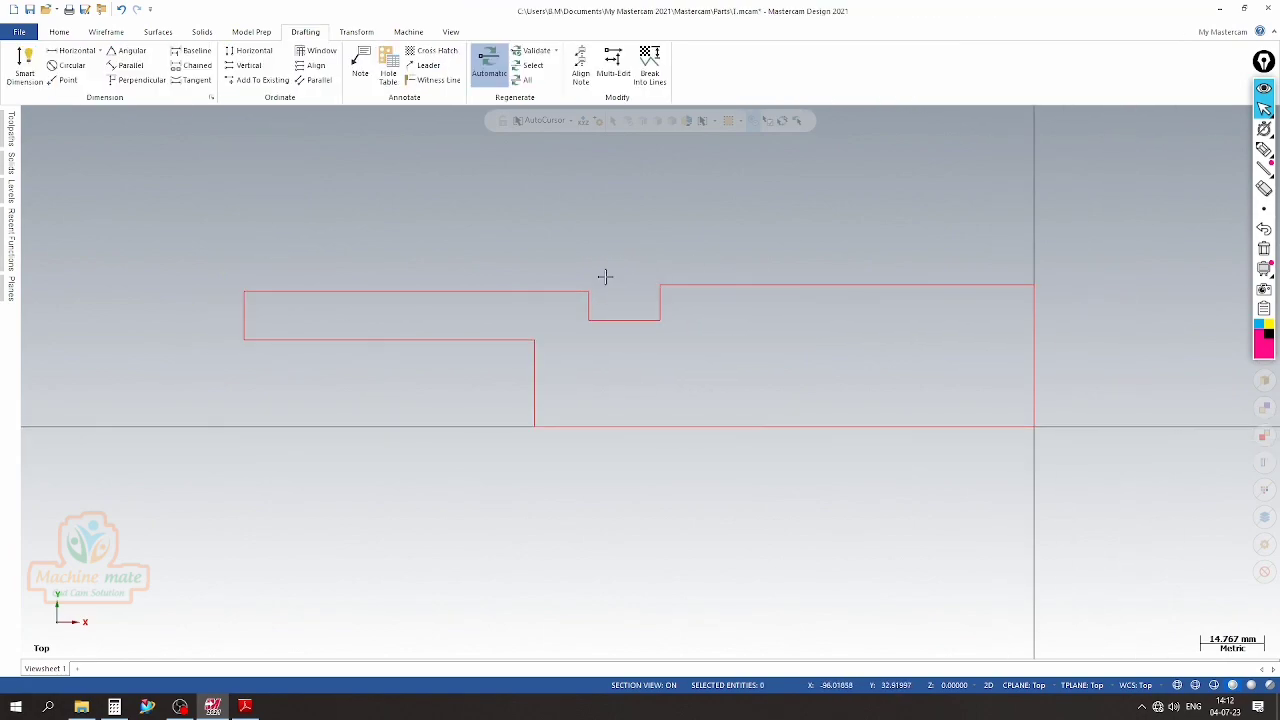
# Look up the flange diameter in the PDF drawing and offset a copy of the centerline upward by 63.45/2
pyautogui.click(106, 32)
pyautogui.click(245, 707)
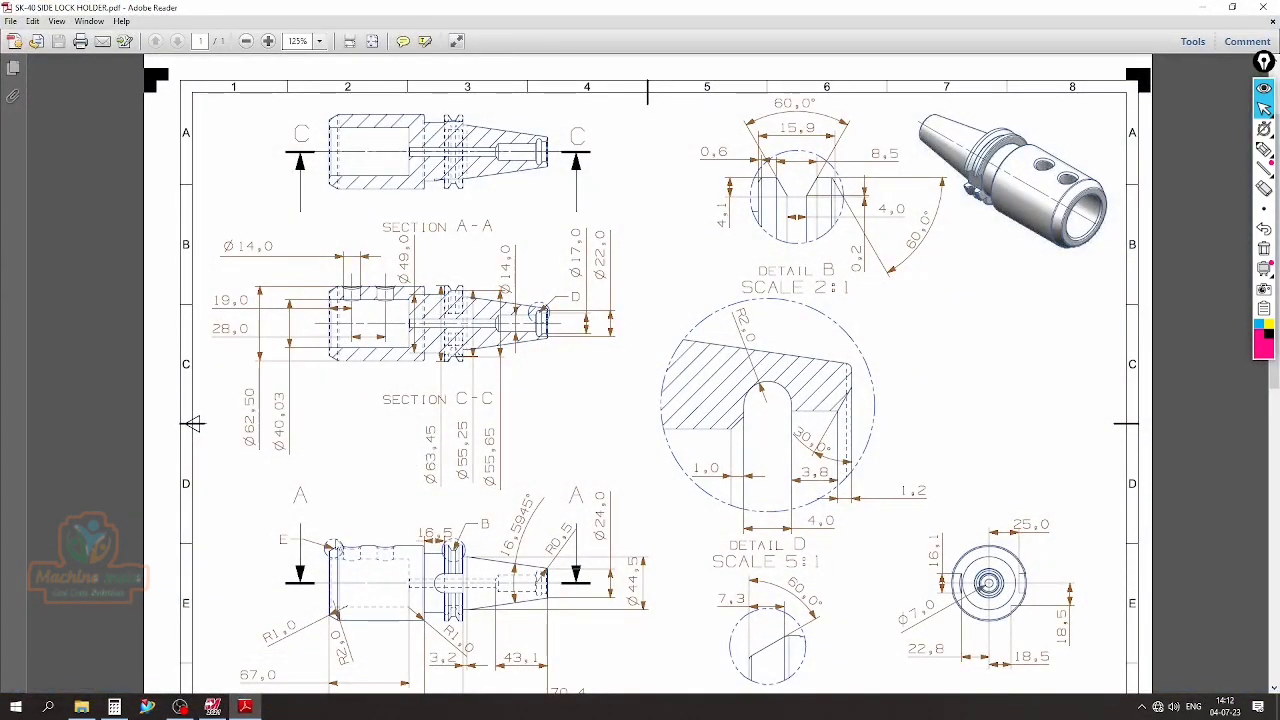
pyautogui.click(212, 707)
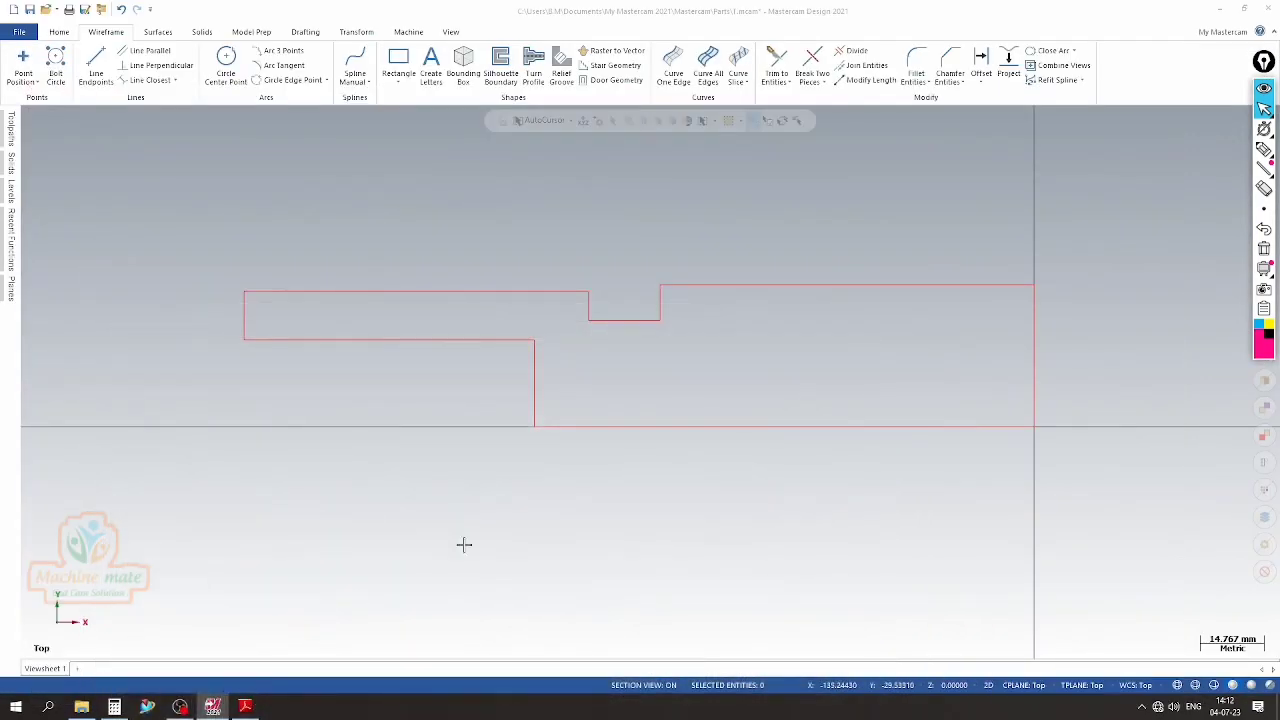
pyautogui.click(981, 68)
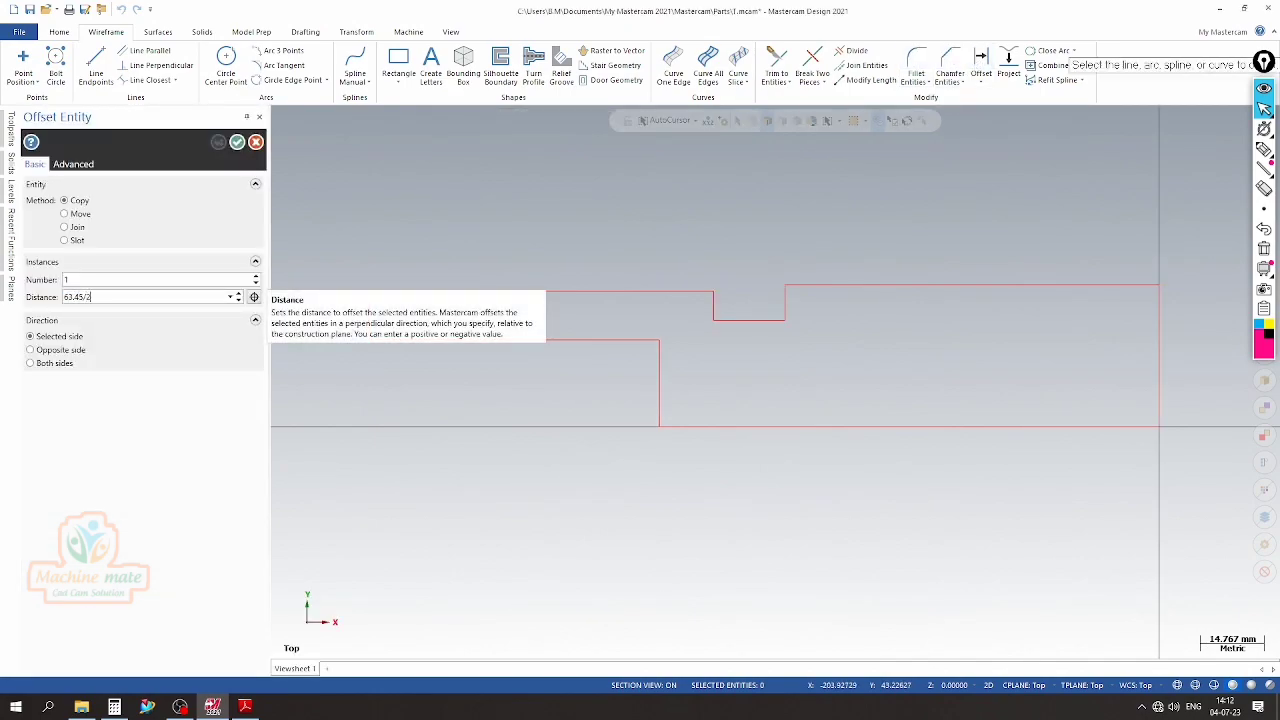
pyautogui.click(903, 426)
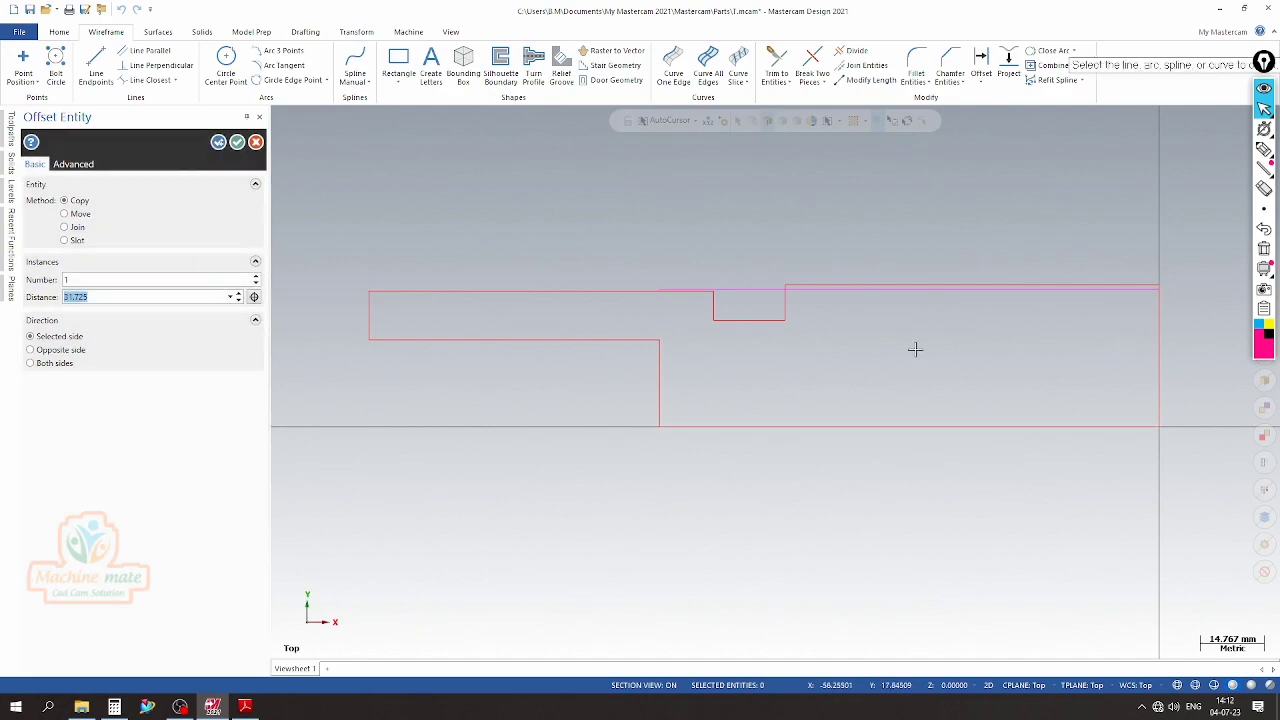
pyautogui.scroll(2, 875, 256)
pyautogui.scroll(1, 655, 189)
pyautogui.click(238, 144)
# Trim the new flange line and the groove's right wall to their shared corner with Trim 2 entities
pyautogui.scroll(1, 593, 220)
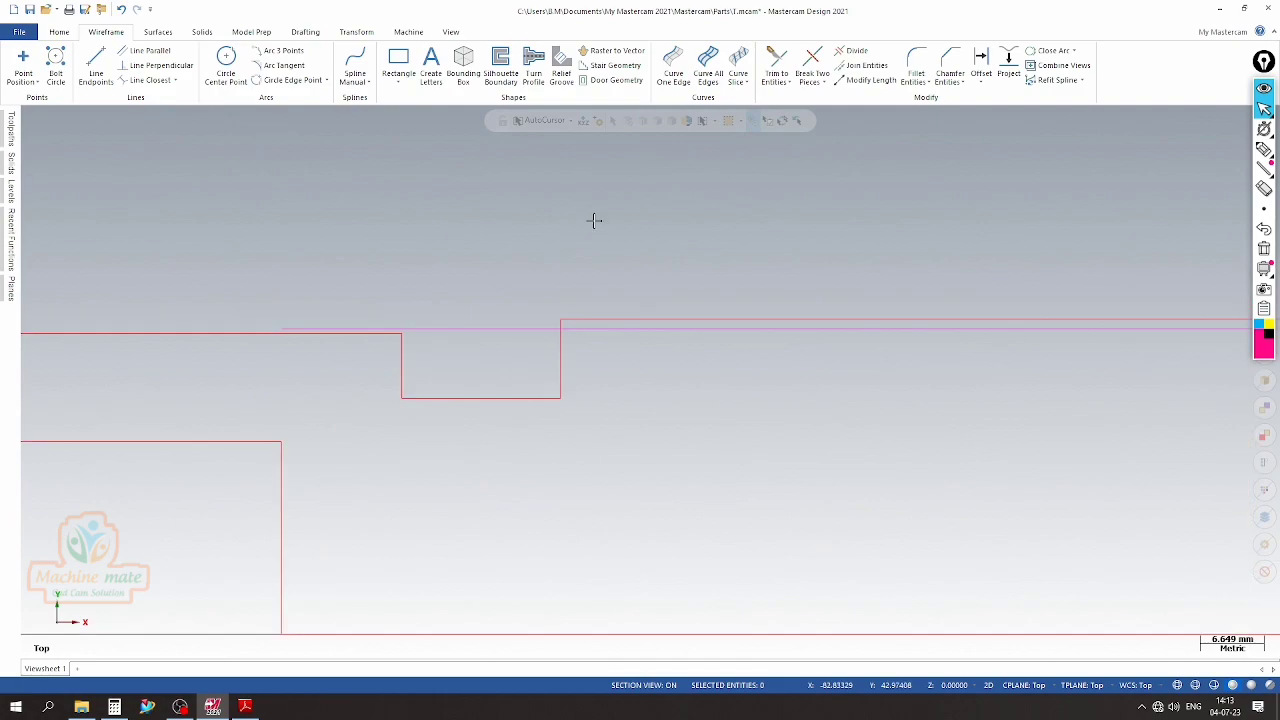
pyautogui.click(776, 62)
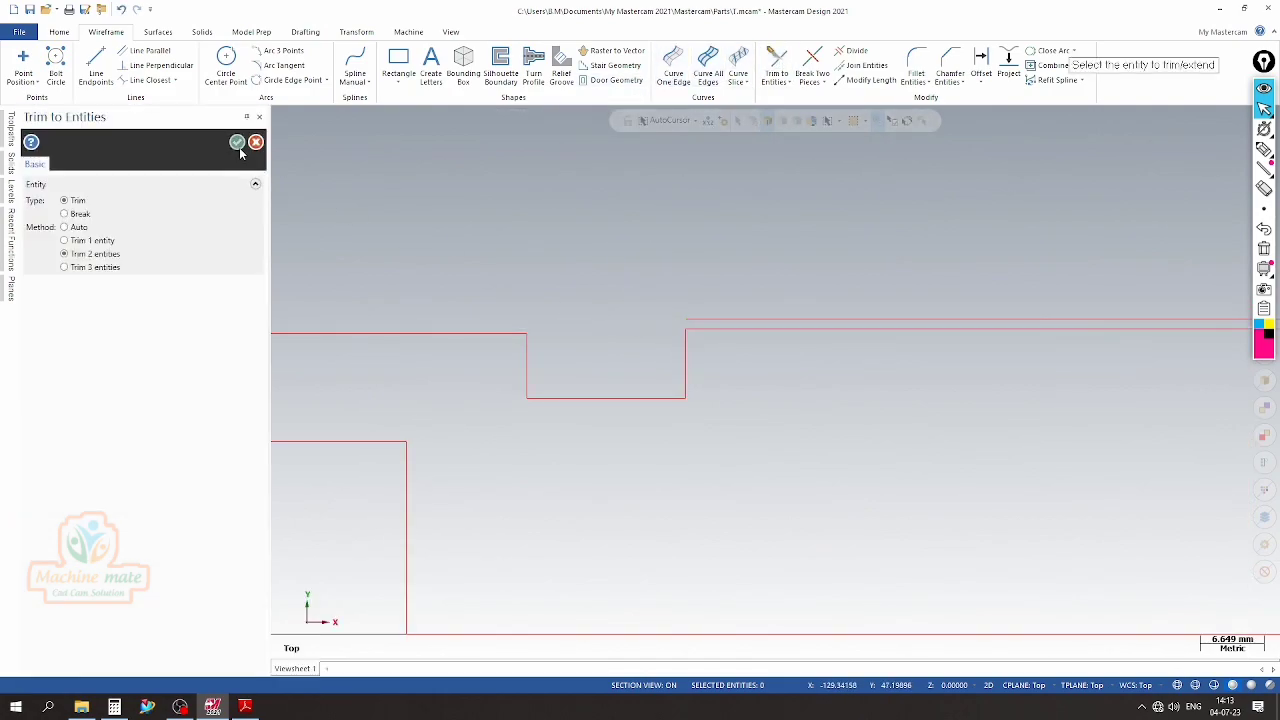
pyautogui.click(238, 143)
# Delete the old horizontal line just above the new flange line
pyautogui.click(643, 320)
pyautogui.rightClick(643, 320)
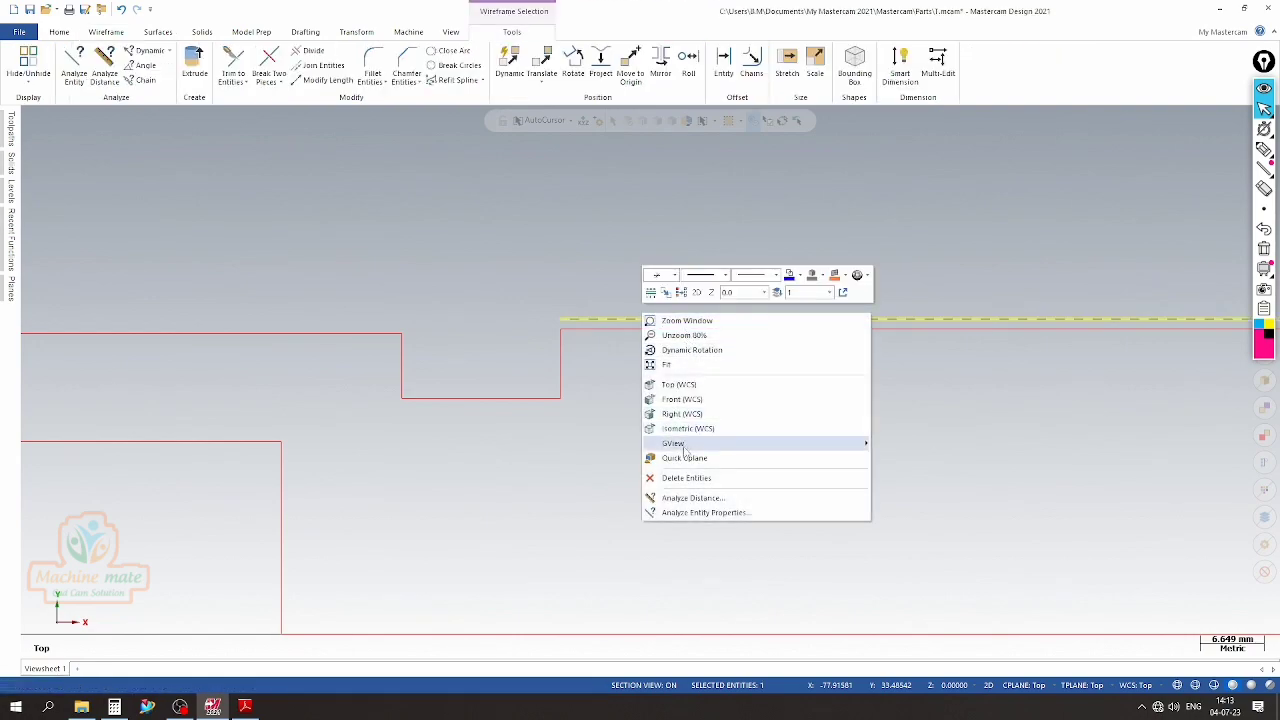
pyautogui.click(686, 478)
pyautogui.scroll(-5, 523, 265)
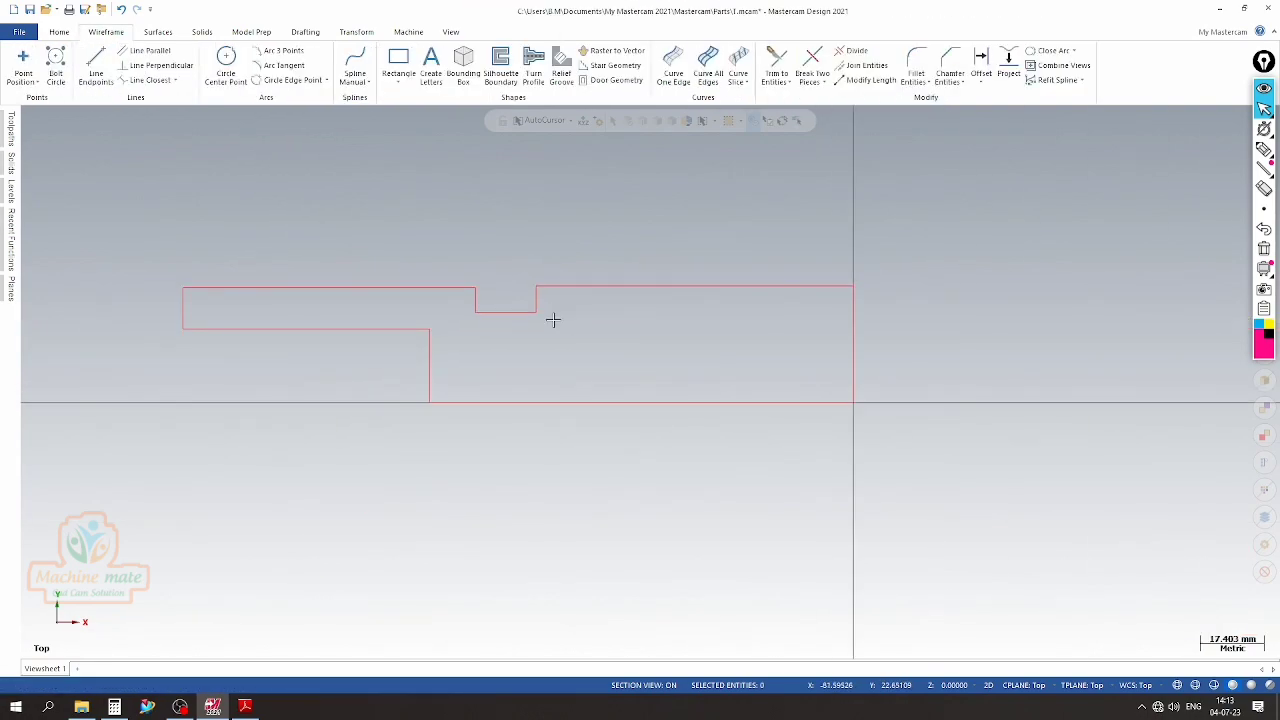
# Look up the flange width in the PDF drawing and offset a copy of the groove's right wall 15.9 mm to the right
pyautogui.click(245, 706)
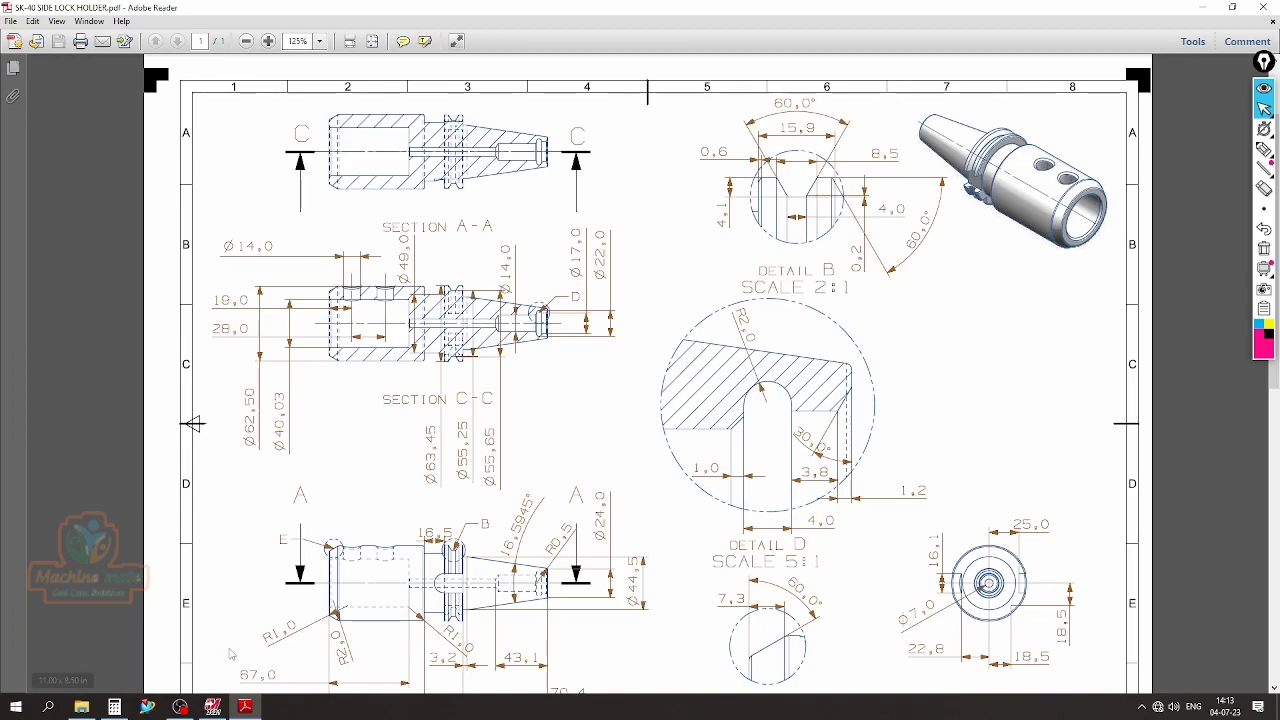
pyautogui.click(212, 706)
pyautogui.scroll(2, 514, 197)
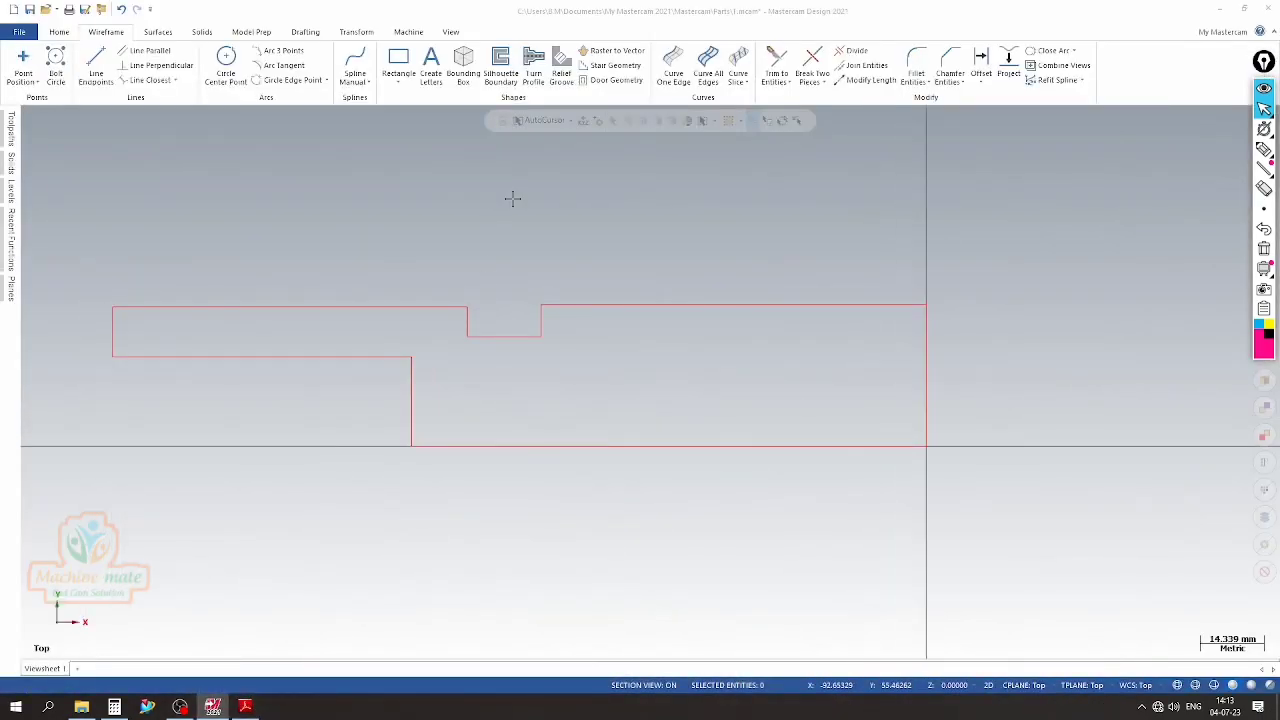
pyautogui.click(981, 58)
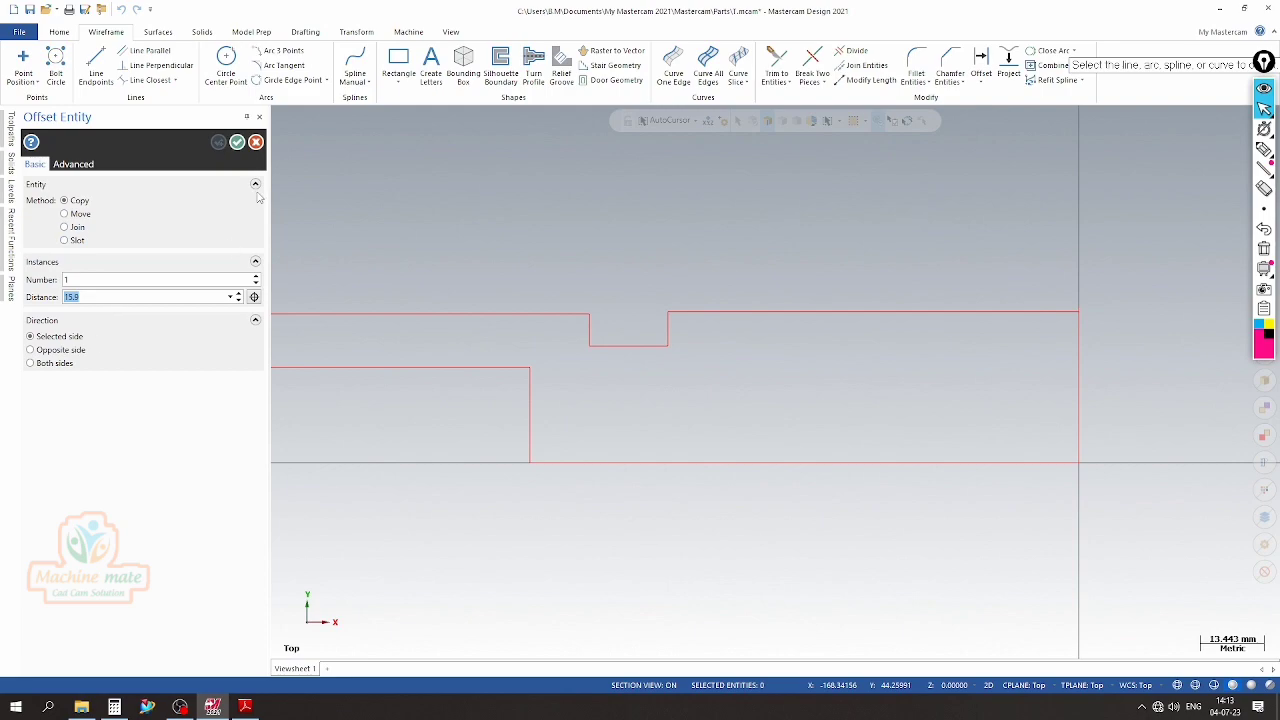
pyautogui.click(670, 331)
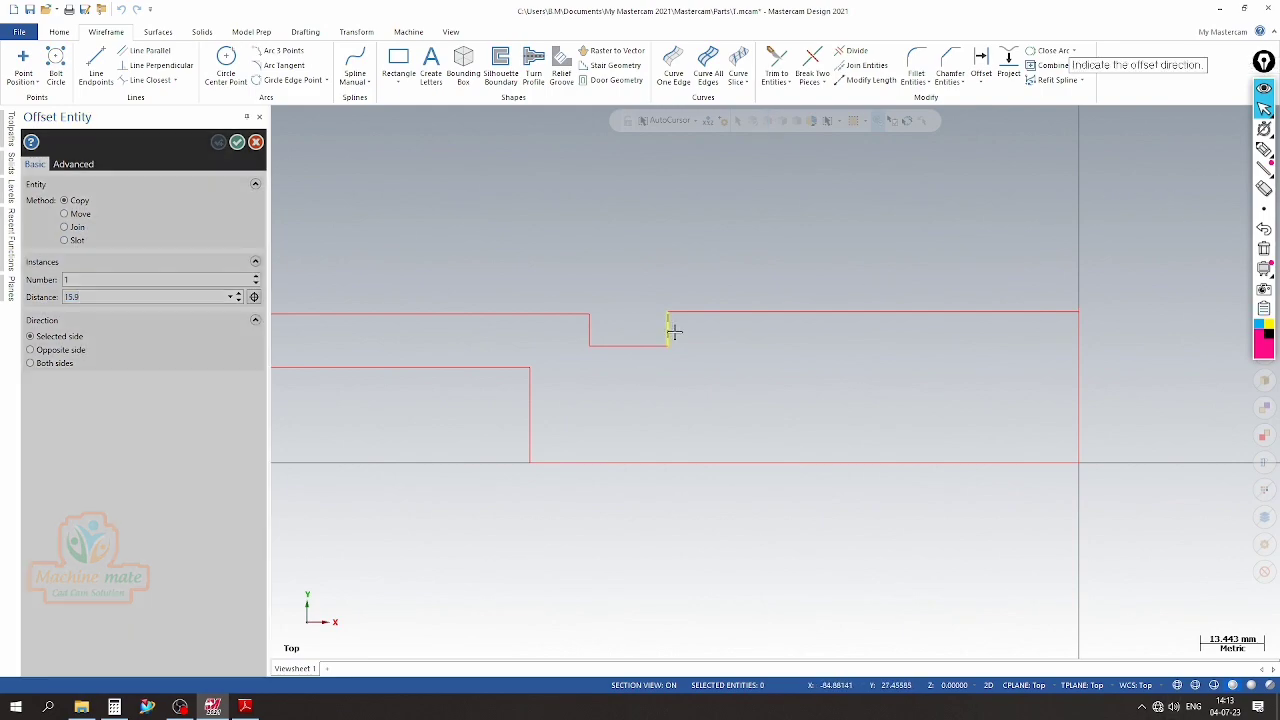
pyautogui.click(769, 334)
pyautogui.scroll(-3, 661, 284)
pyautogui.scroll(1, 628, 285)
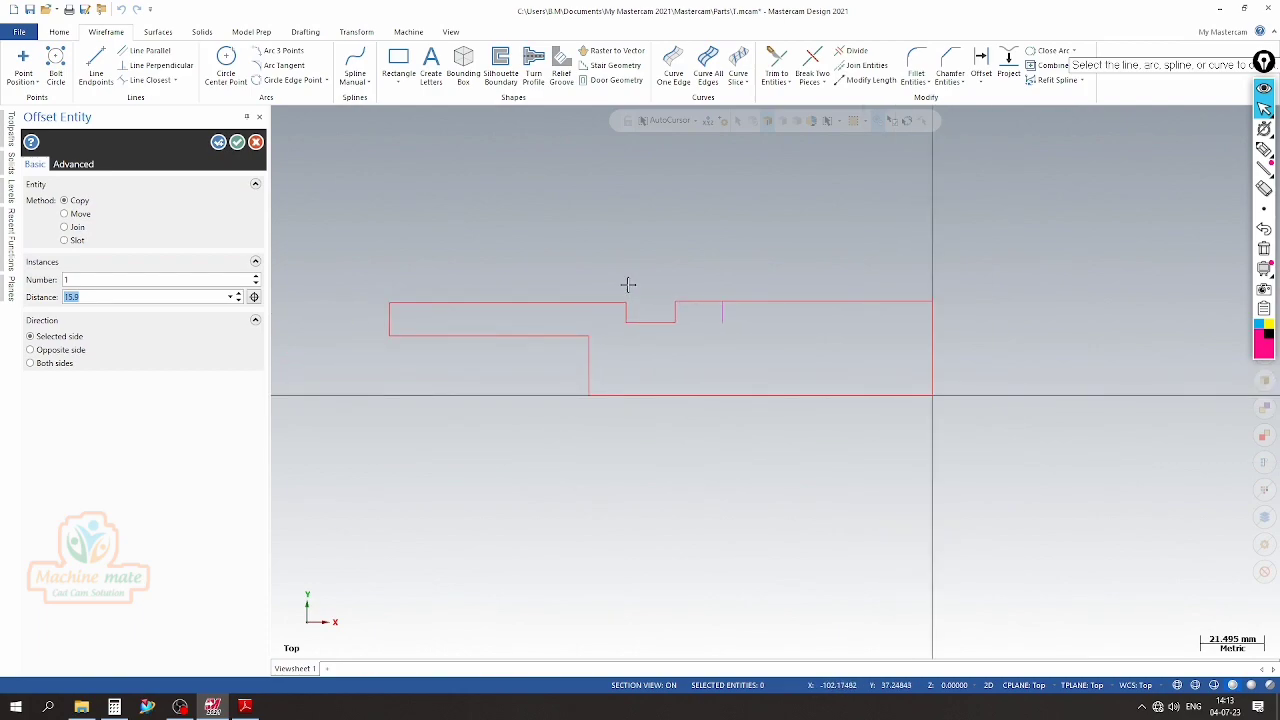
pyautogui.click(238, 145)
# Trim the flange's top line and the new offset wall to their shared corner with Trim 2 entities
pyautogui.scroll(1, 740, 300)
pyautogui.click(777, 62)
pyautogui.click(643, 299)
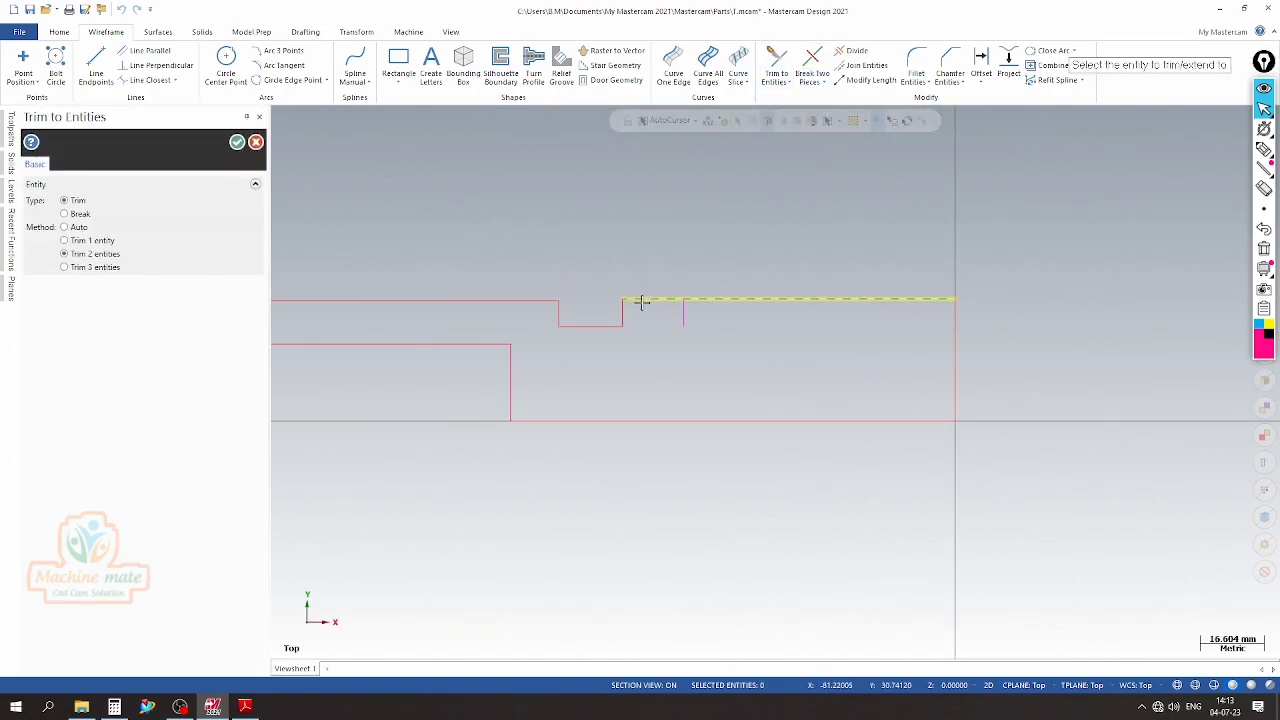
pyautogui.click(683, 312)
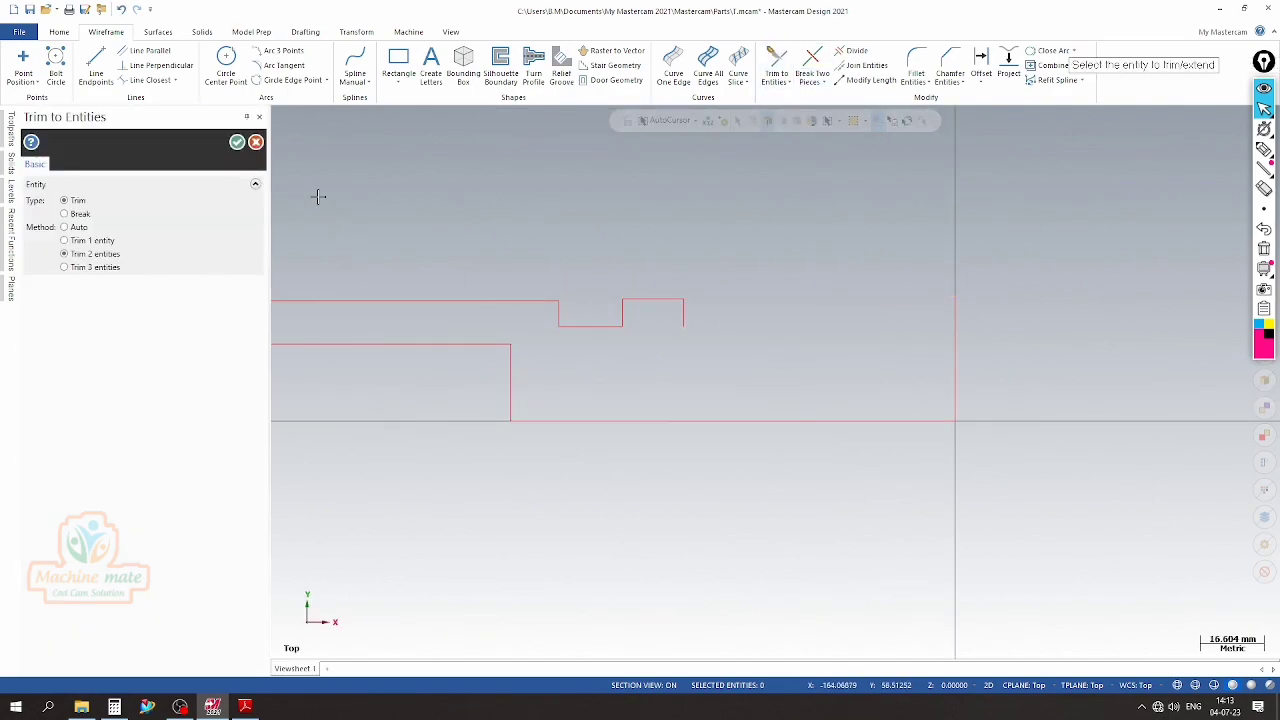
pyautogui.click(237, 142)
pyautogui.scroll(-1, 410, 260)
pyautogui.scroll(1, 625, 306)
pyautogui.scroll(-1, 523, 349)
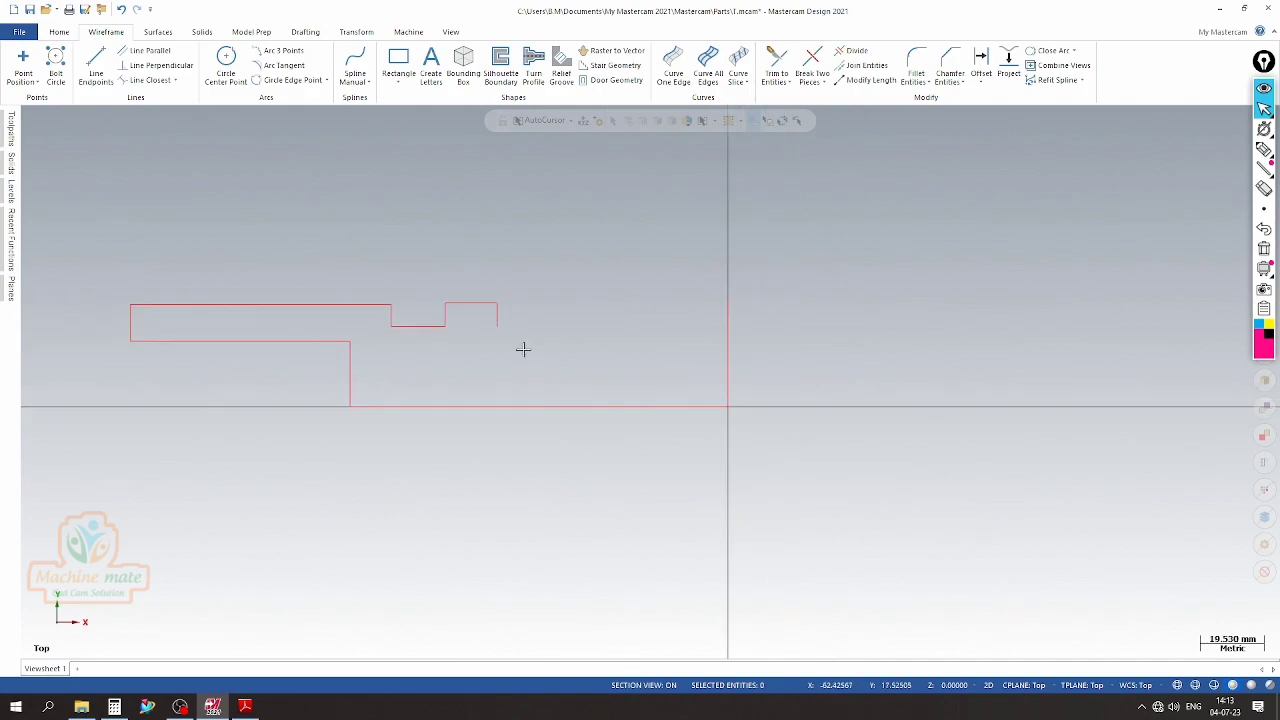
# Look up the taper's large diameter in the PDF drawing and offset a copy of the centerline upward by 22.25 mm
pyautogui.click(246, 707)
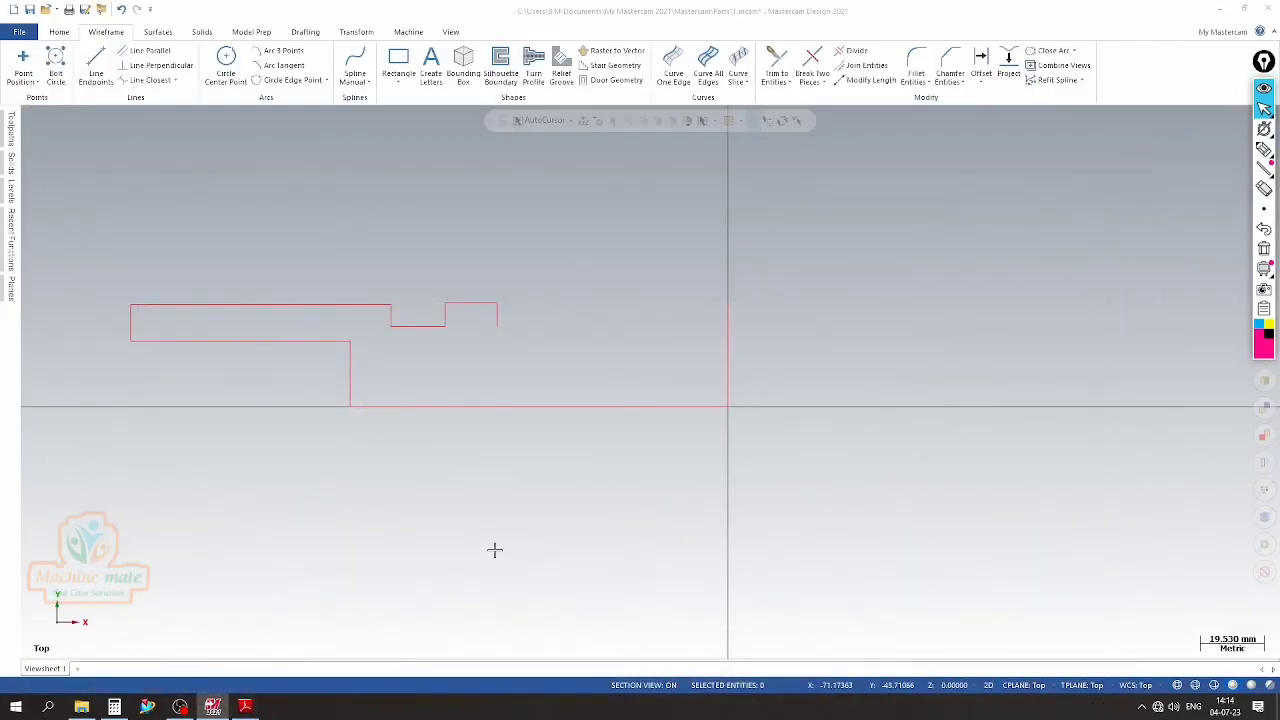
pyautogui.click(980, 64)
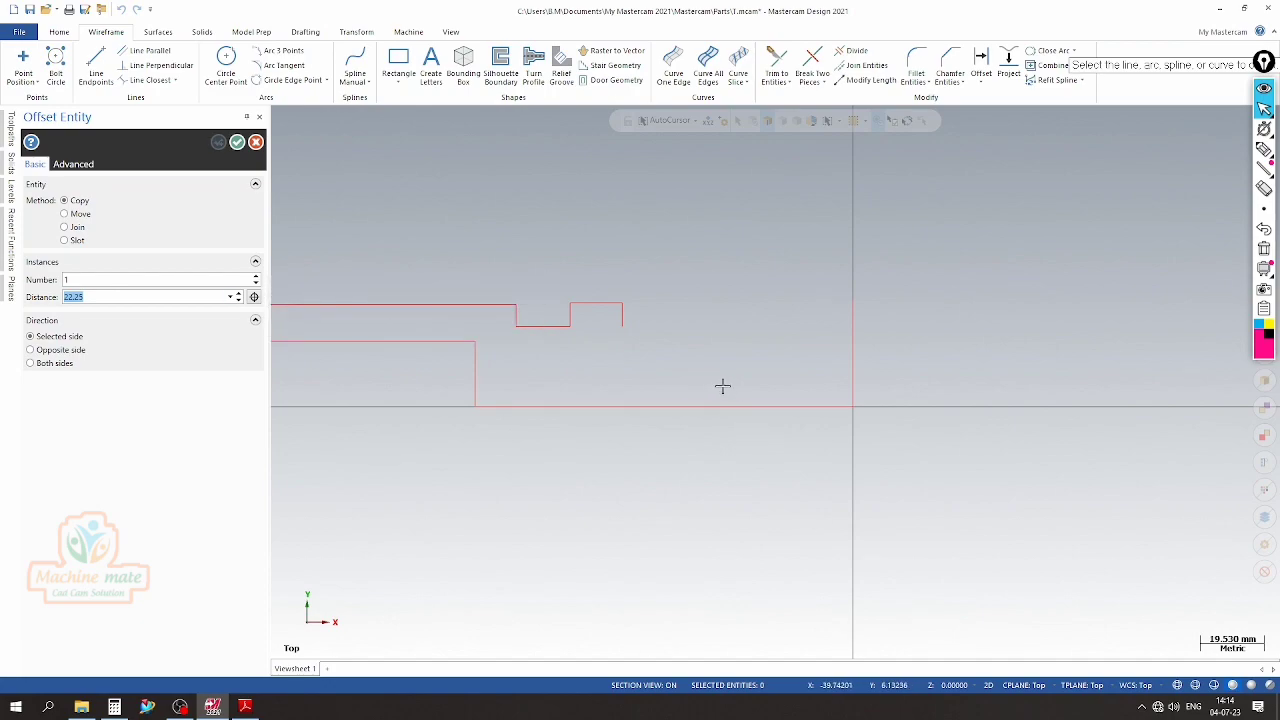
pyautogui.click(691, 404)
pyautogui.click(689, 332)
pyautogui.click(238, 143)
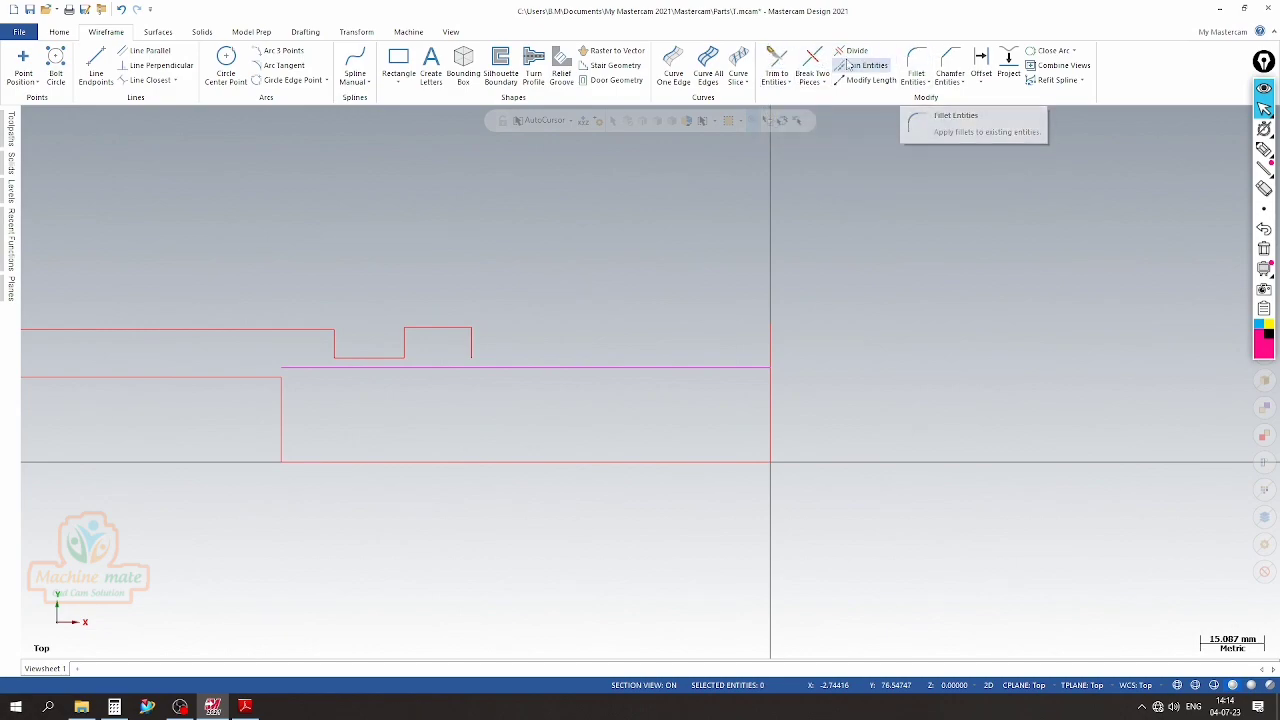
# Trim the flange's right wall and the new horizontal taper line to their shared corner
pyautogui.click(776, 62)
pyautogui.scroll(2, 651, 329)
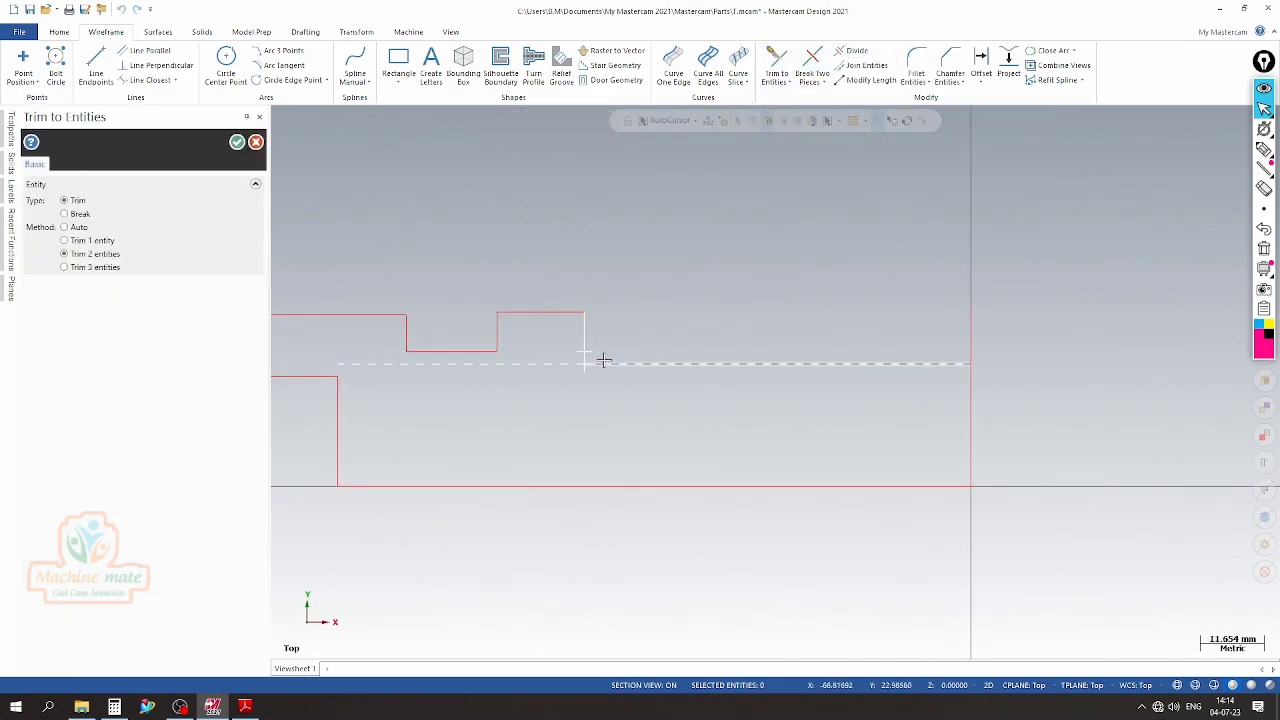
pyautogui.click(603, 359)
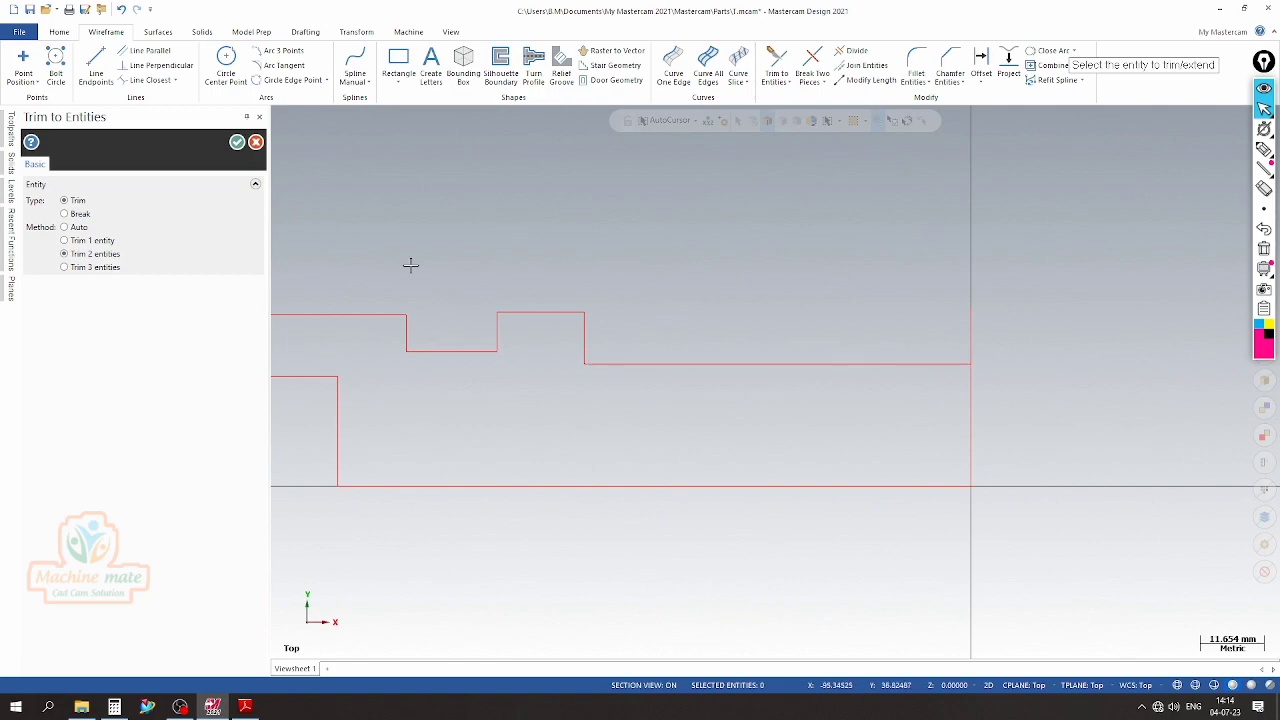
pyautogui.click(236, 142)
pyautogui.scroll(-1, 371, 243)
pyautogui.scroll(-1, 560, 293)
pyautogui.scroll(2, 471, 323)
pyautogui.scroll(1, 474, 340)
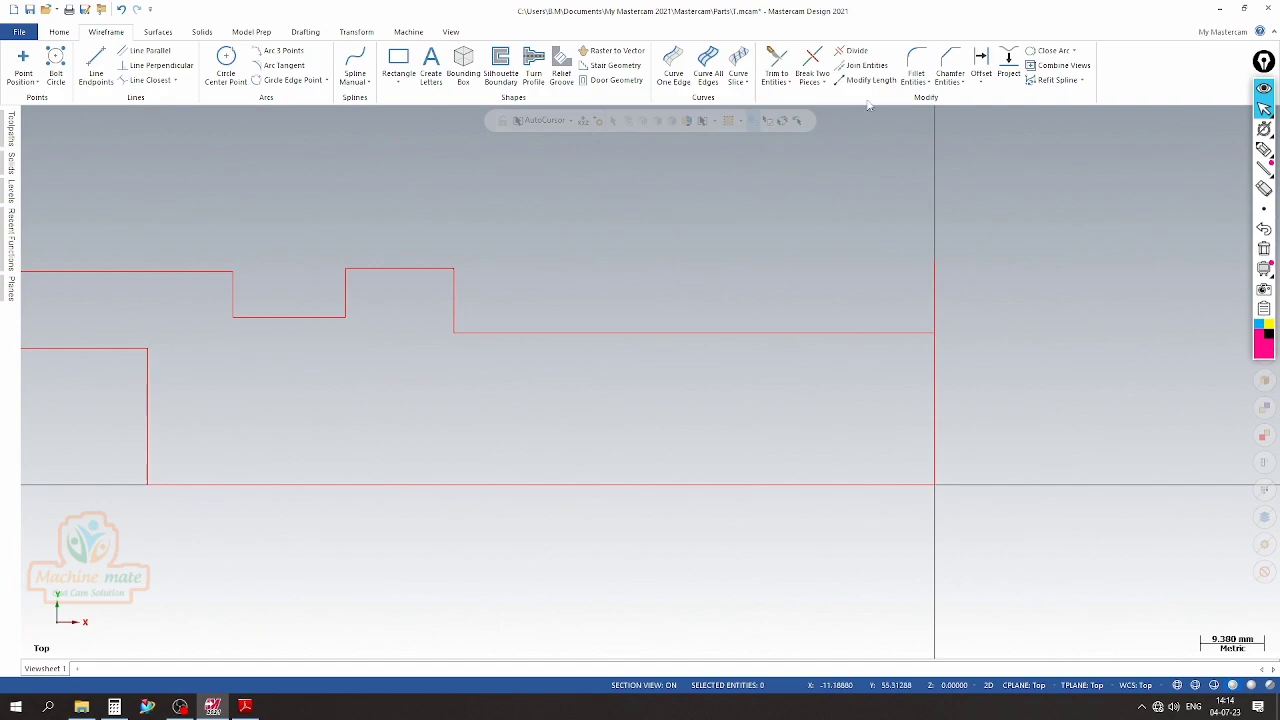
# Check the short land beside the flange in the PDF drawing and offset a copy of the flange's right wall 3.2 mm to the right
pyautogui.click(981, 72)
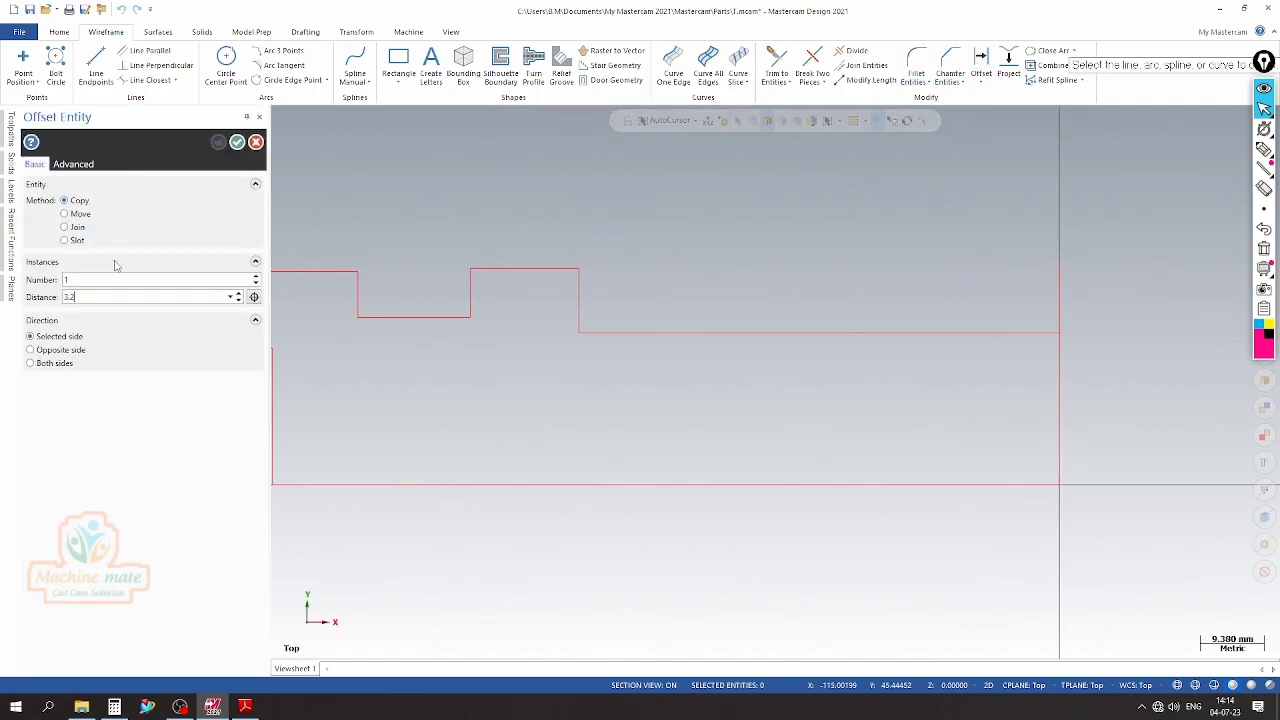
pyautogui.click(245, 707)
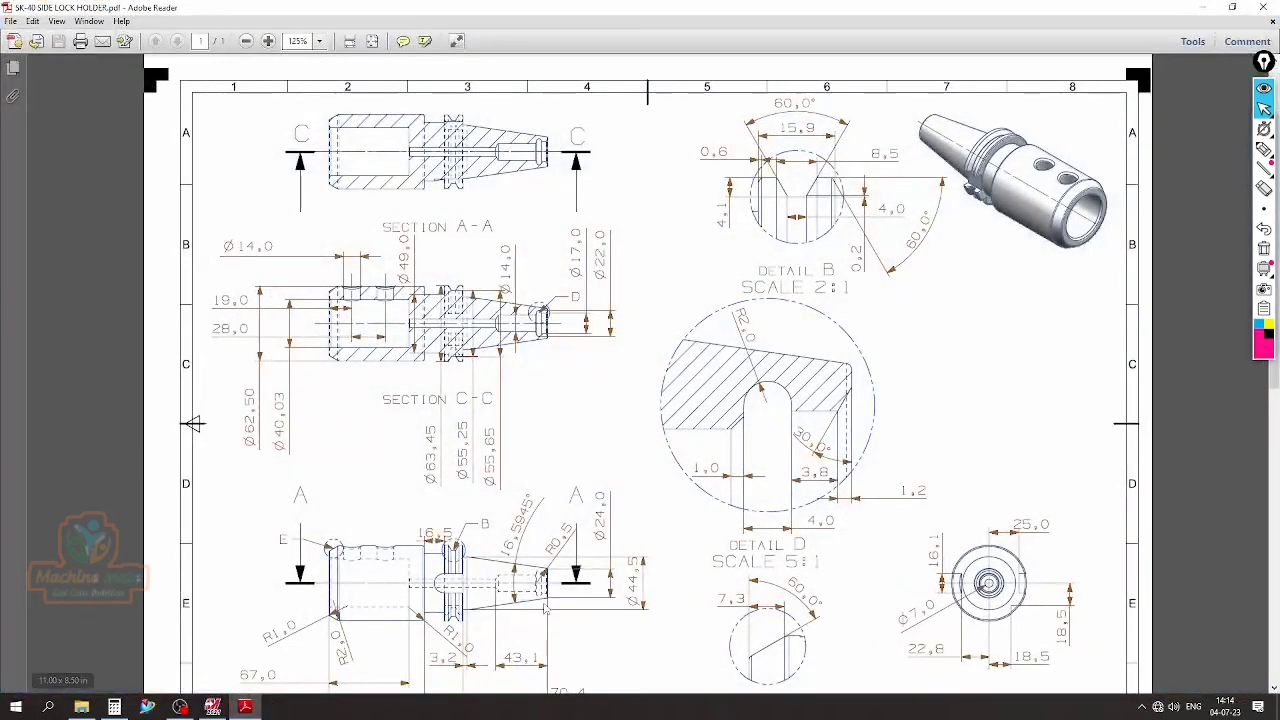
pyautogui.scroll(-1, 545, 607)
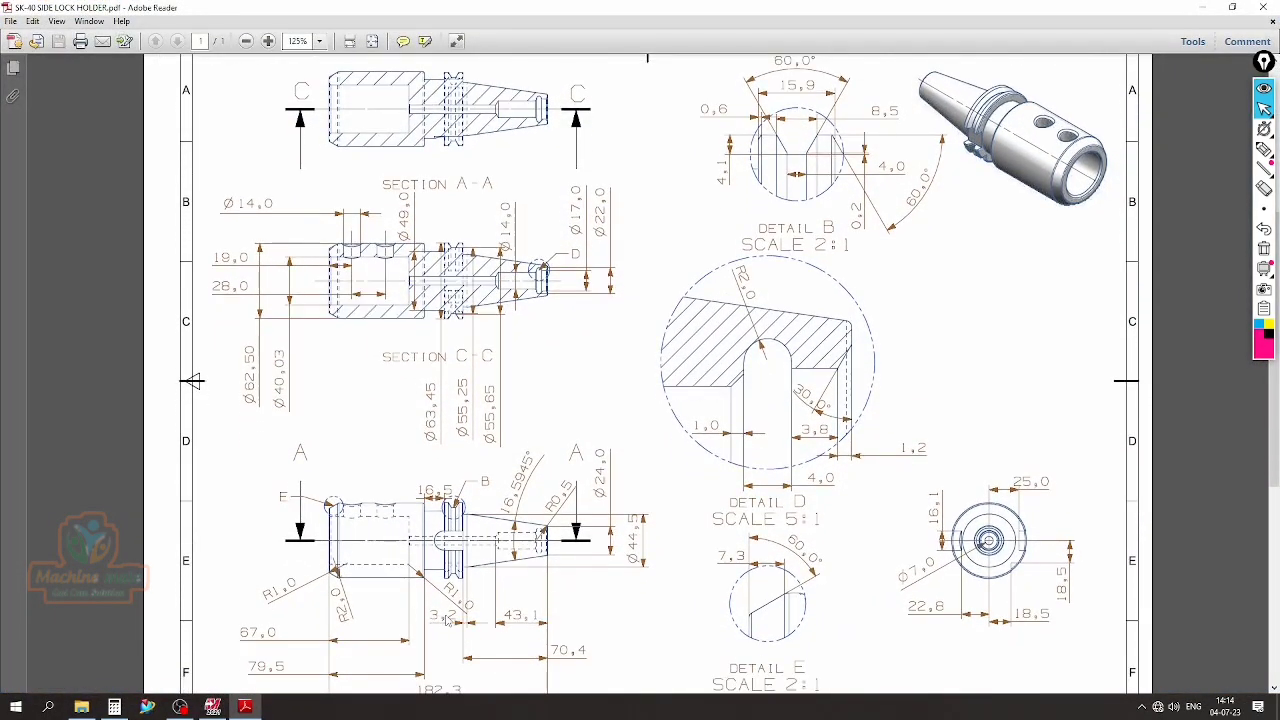
pyautogui.click(212, 707)
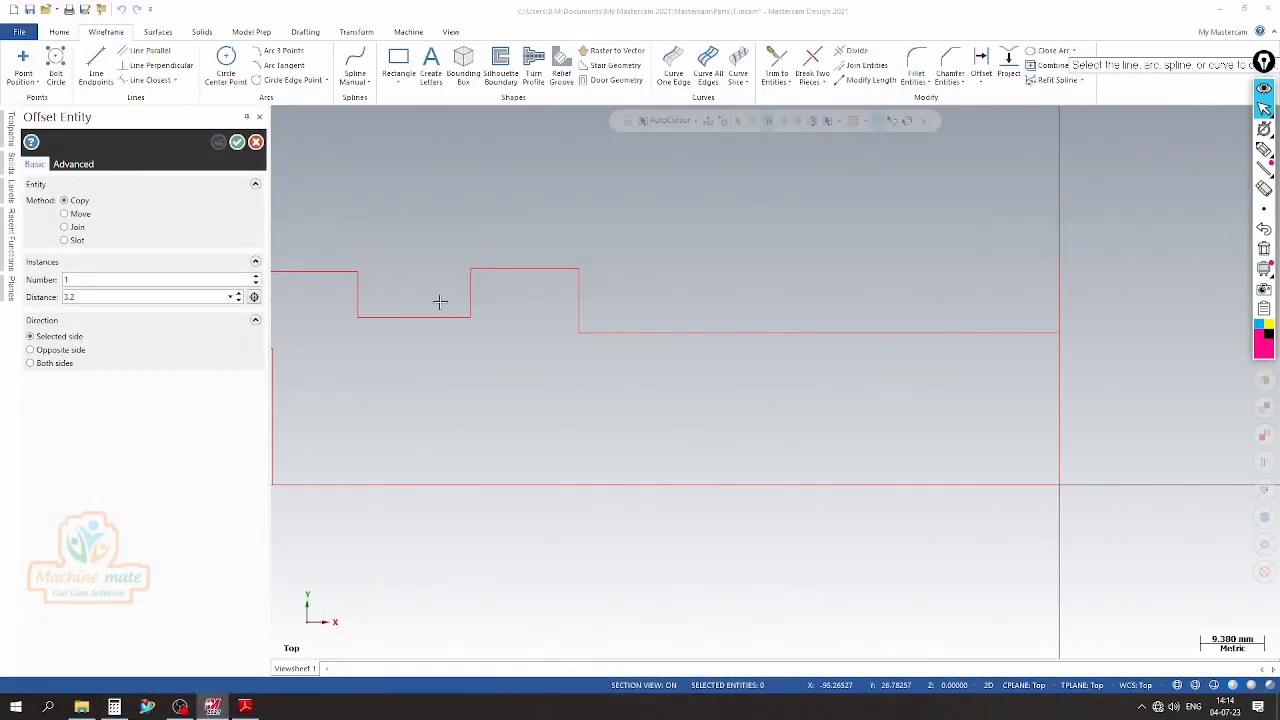
pyautogui.click(579, 295)
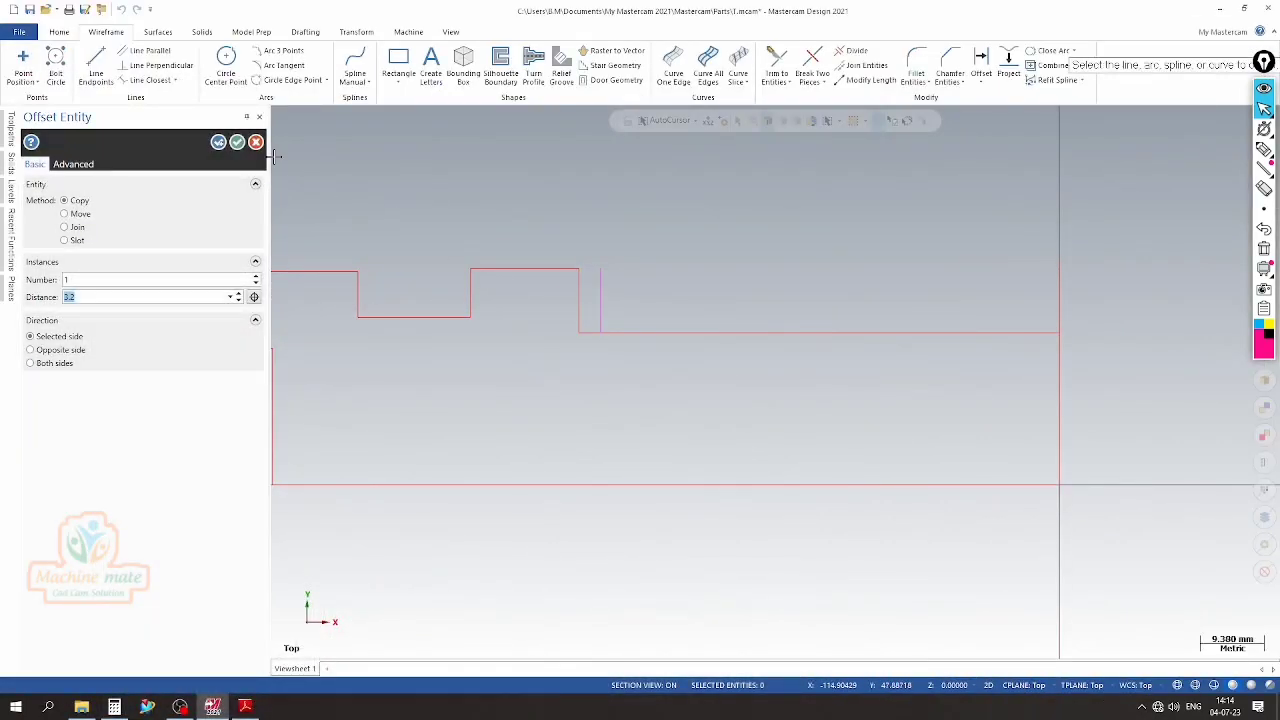
pyautogui.click(238, 142)
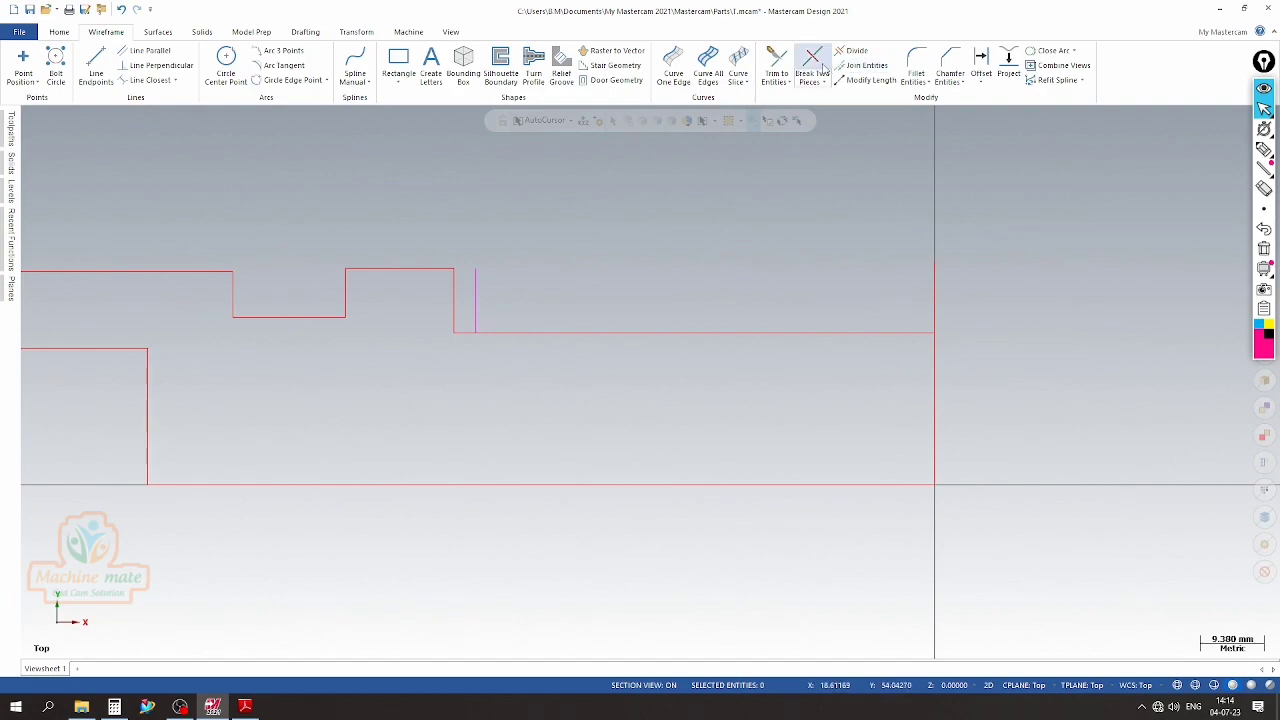
# Break the horizontal taper line and the 3.2 mm offset line where they meet
pyautogui.click(826, 82)
pyautogui.click(845, 110)
pyautogui.scroll(1, 542, 265)
pyautogui.click(455, 298)
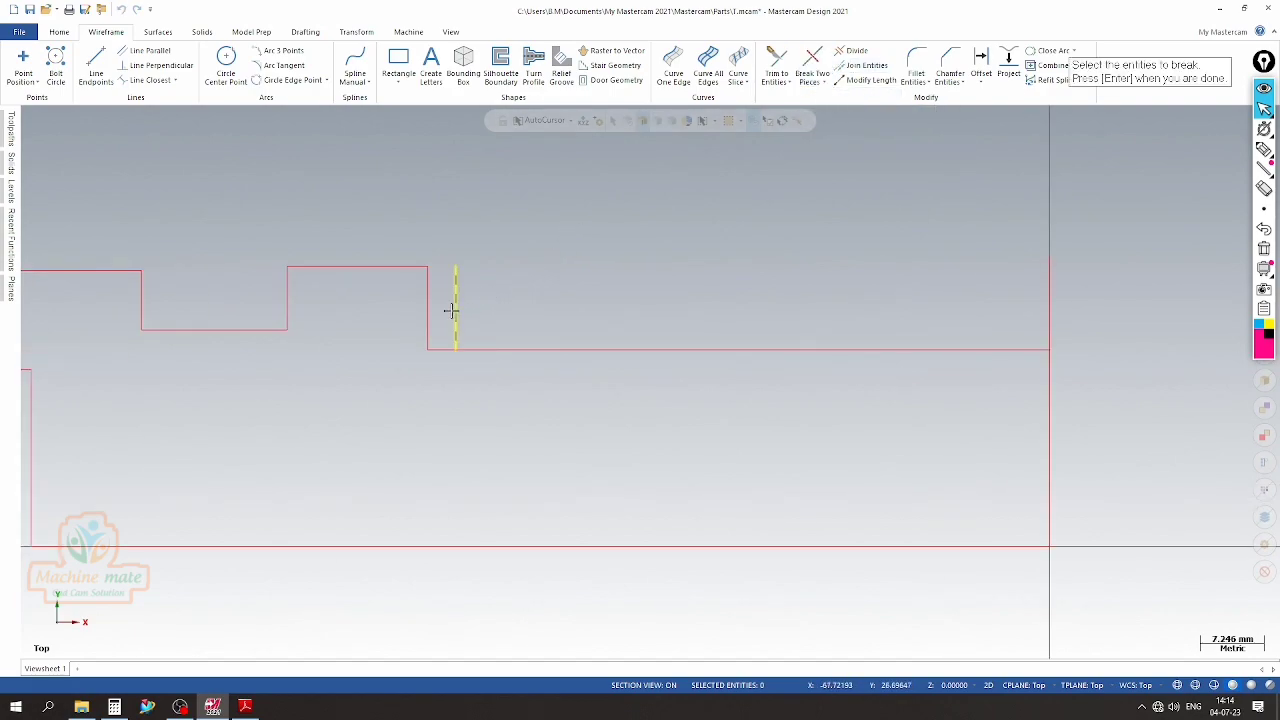
pyautogui.click(484, 349)
pyautogui.press('Return')
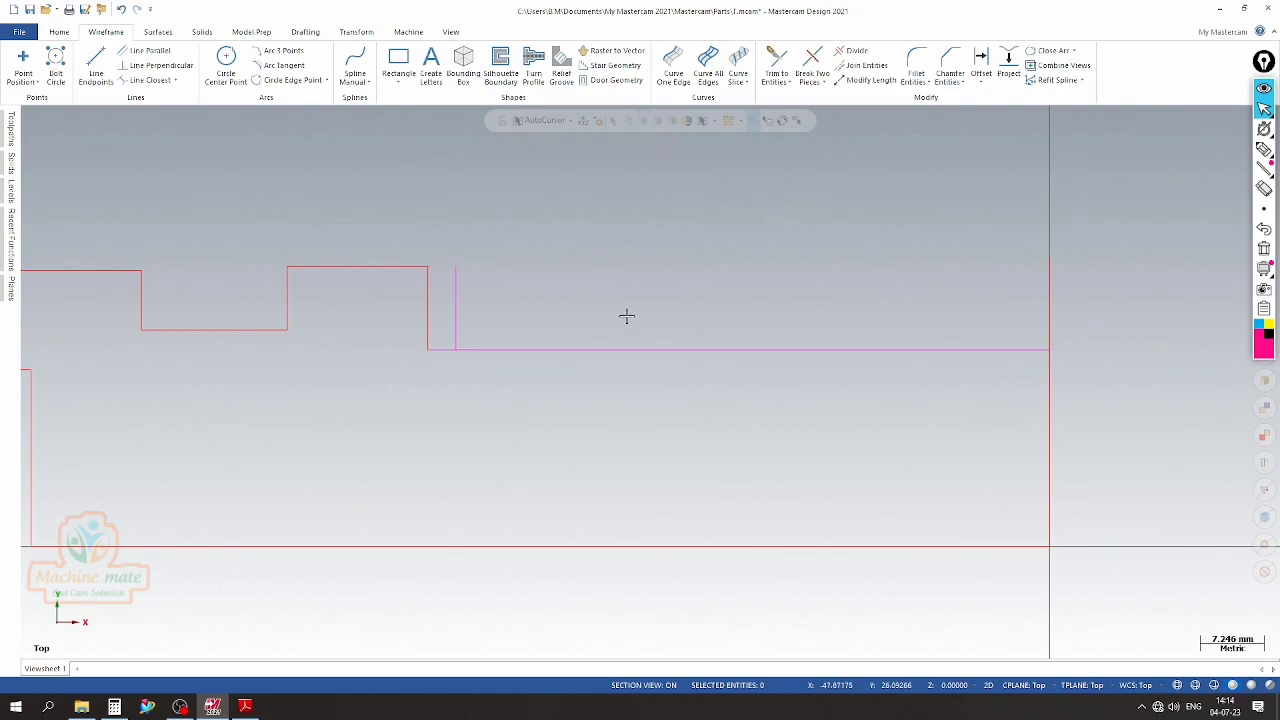
# Delete the vertical helper line right of the flange and clear the remaining lines' result colors
pyautogui.click(460, 308)
pyautogui.press('Delete')
pyautogui.rightClick(536, 287)
pyautogui.click(534, 258)
pyautogui.scroll(-1, 537, 258)
# Rotate a copy of the long horizontal taper line about its left endpoint by 16.5945/2 degrees in the opposite direction, sloping it downward
pyautogui.click(527, 320)
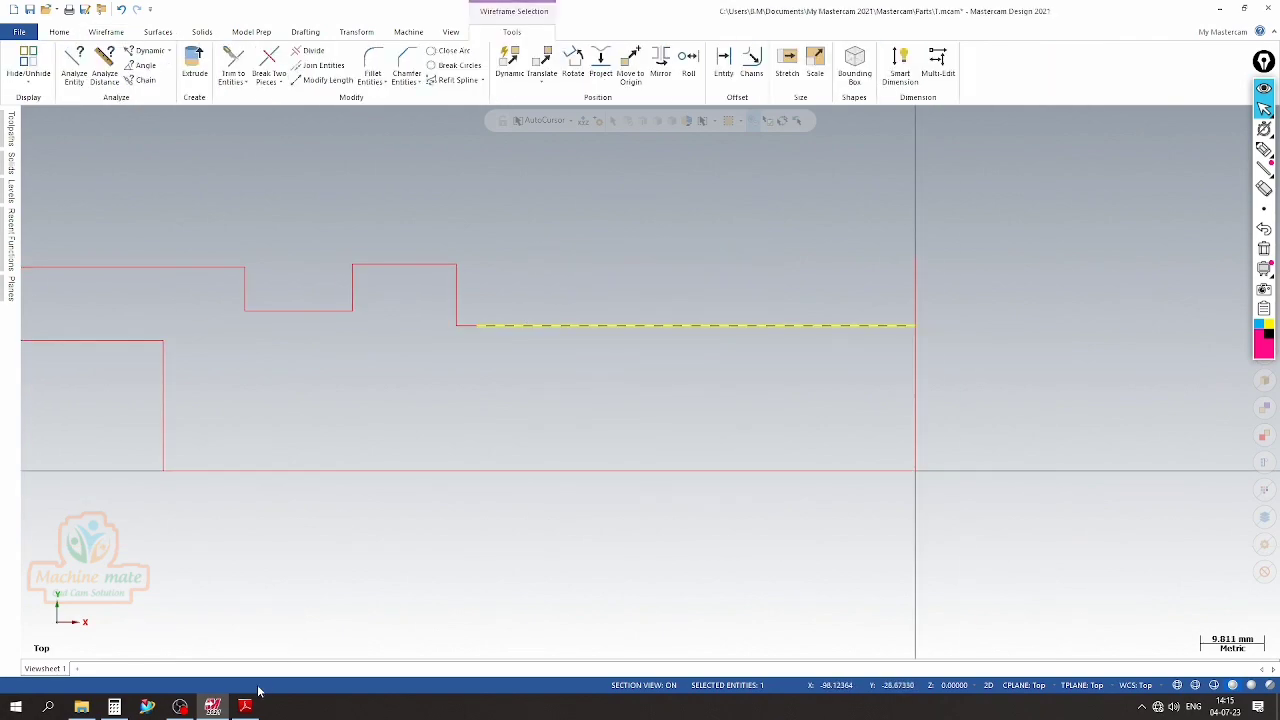
pyautogui.click(573, 70)
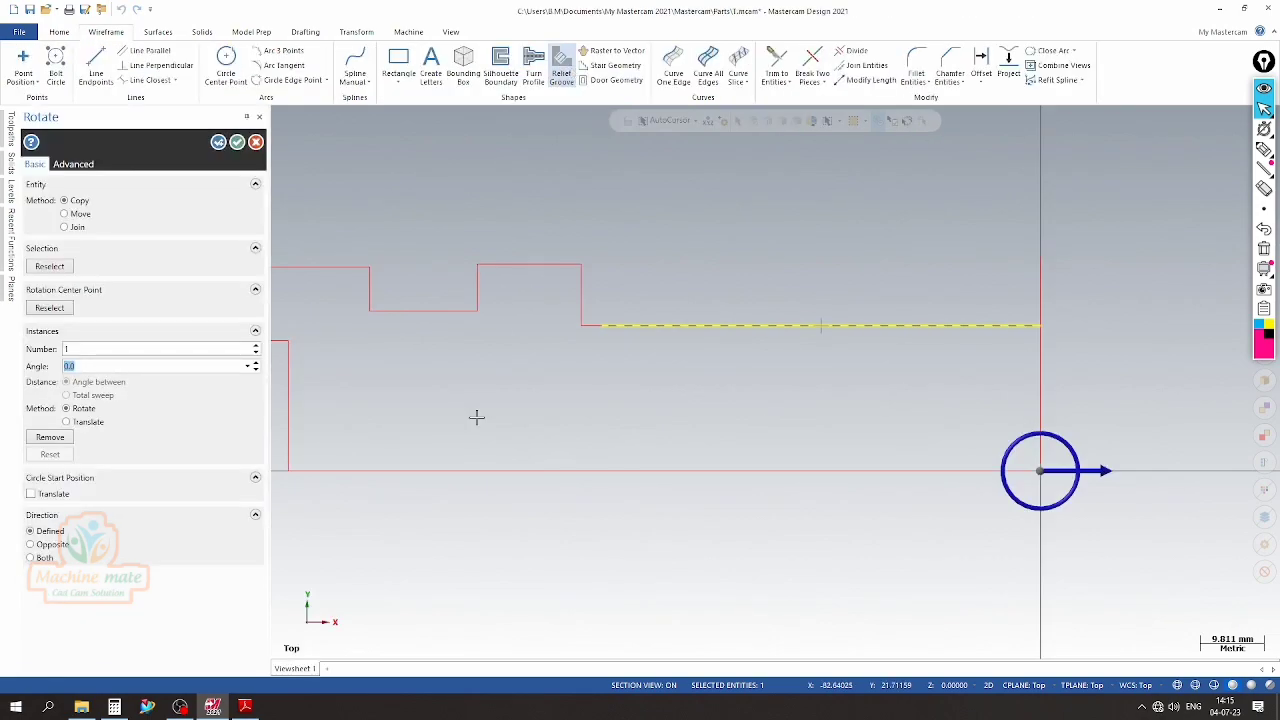
pyautogui.click(244, 706)
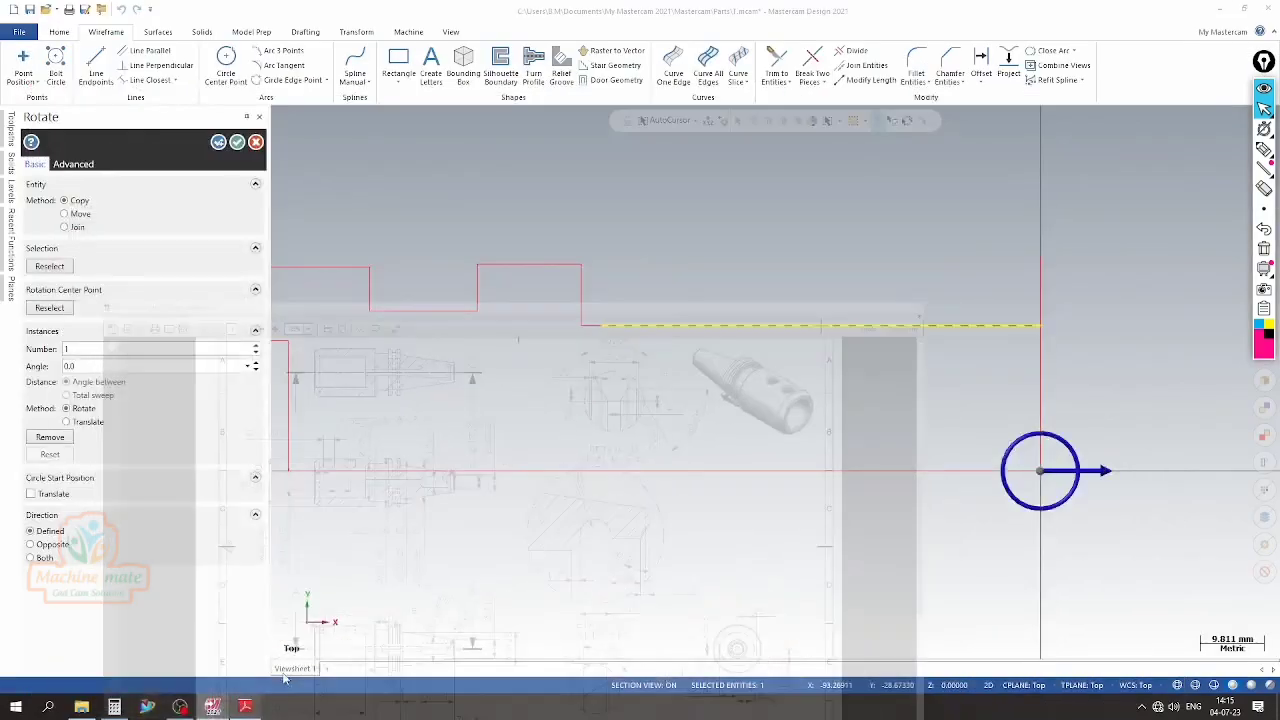
pyautogui.click(212, 706)
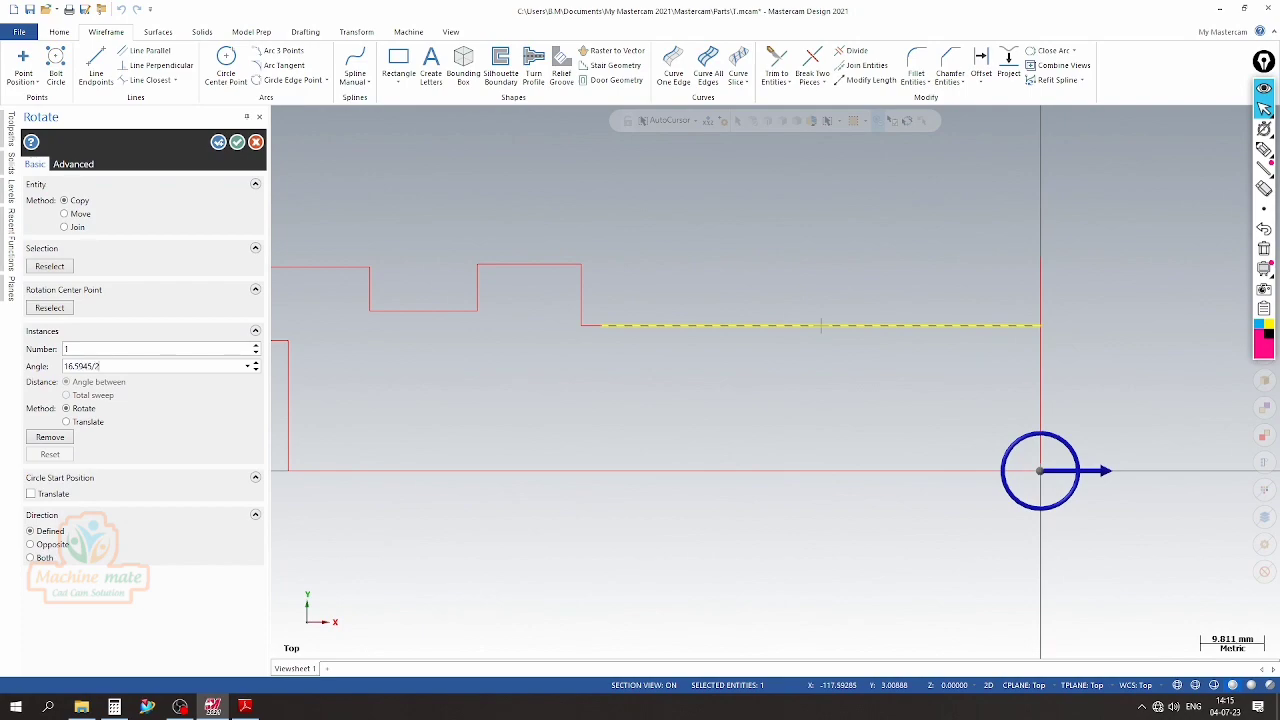
pyautogui.press('Return')
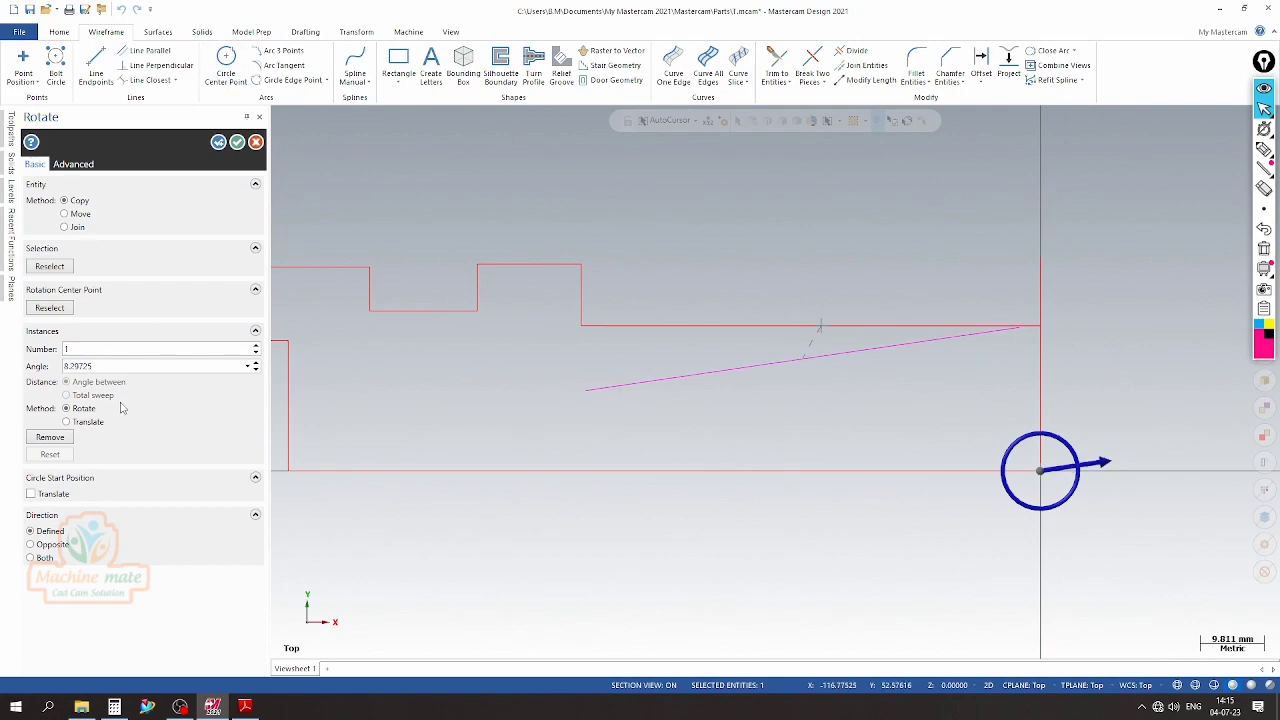
pyautogui.click(49, 307)
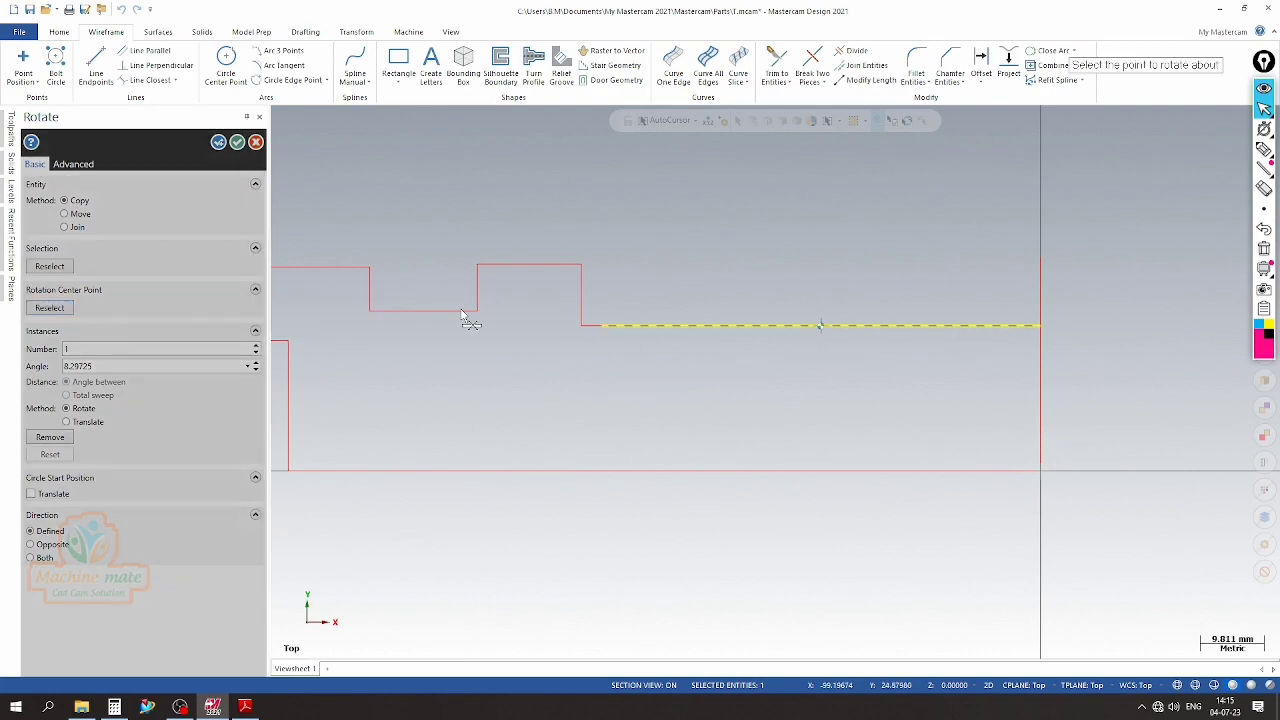
pyautogui.click(602, 325)
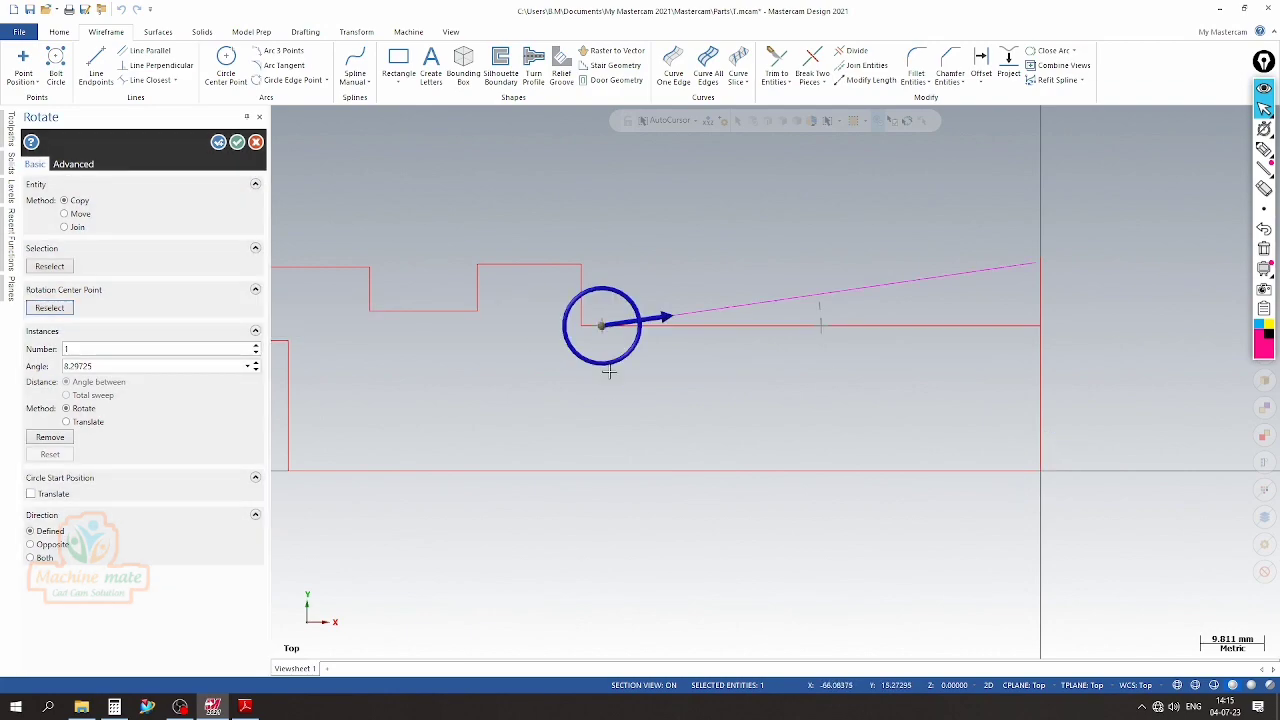
pyautogui.click(47, 546)
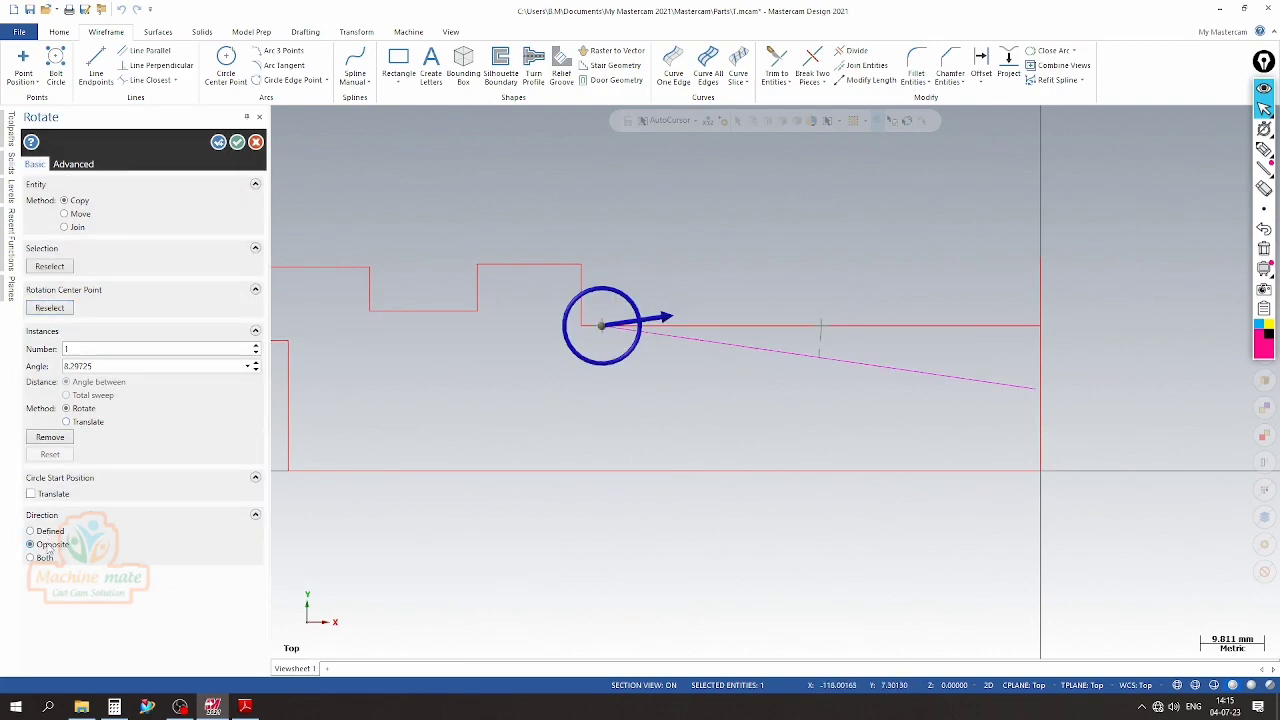
pyautogui.click(237, 143)
pyautogui.scroll(2, 540, 280)
pyautogui.scroll(-2, 514, 294)
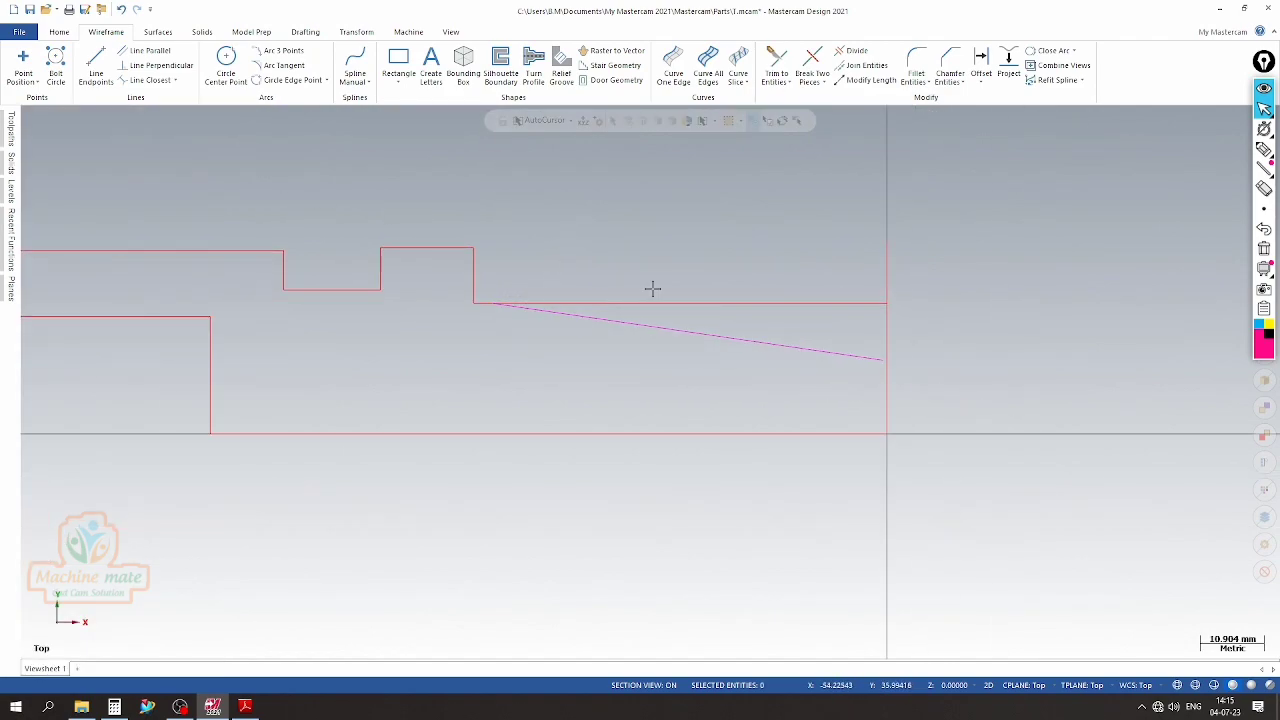
# Delete the original horizontal line above the sloped taper line
pyautogui.click(711, 302)
pyautogui.scroll(2, 711, 301)
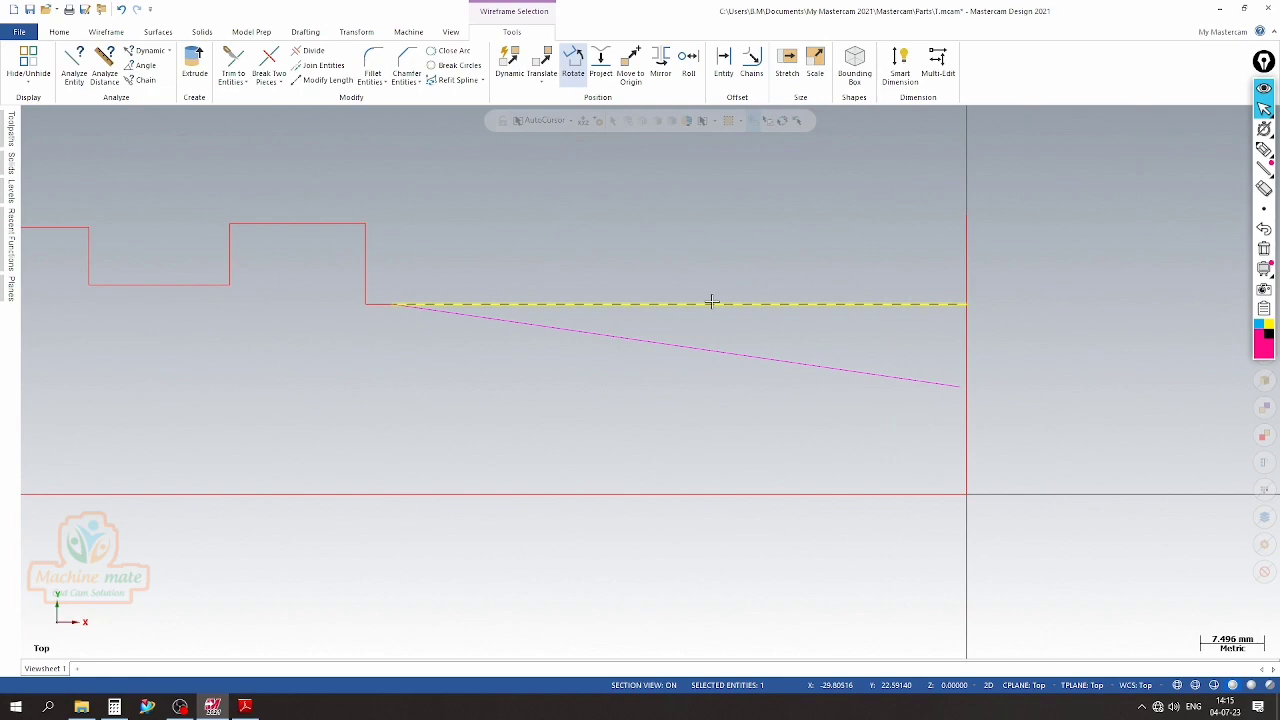
pyautogui.press('Delete')
pyautogui.scroll(-1, 663, 331)
pyautogui.scroll(1, 709, 320)
pyautogui.scroll(-1, 675, 284)
# Review the taper's length and end diameter dimensions in the PDF drawing, and return to the profile in Mastercam
pyautogui.click(246, 704)
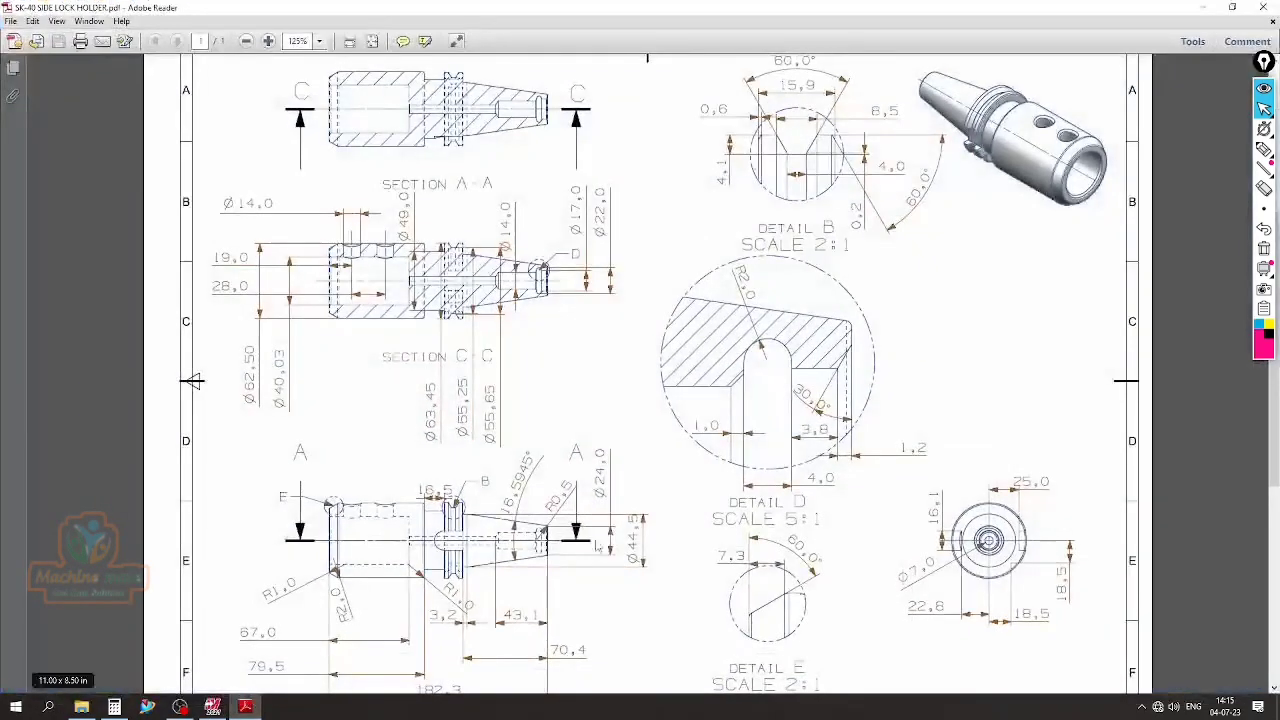
pyautogui.scroll(-3, 498, 414)
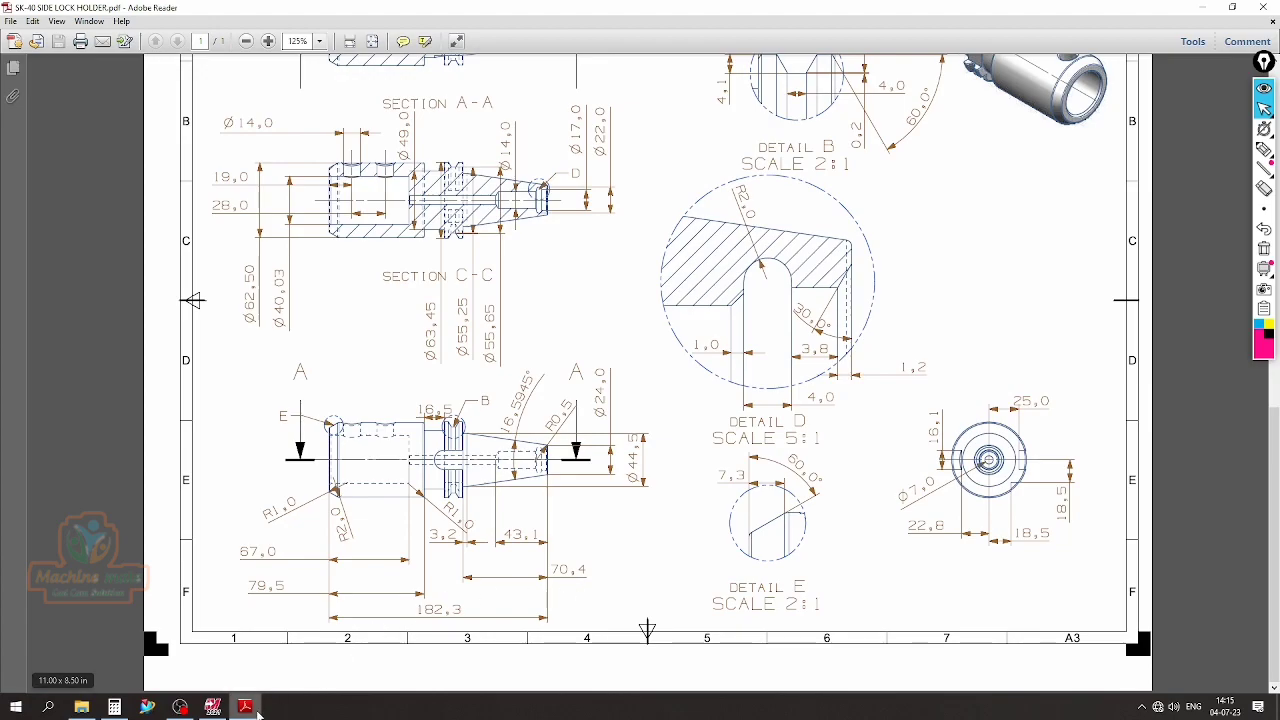
pyautogui.click(214, 707)
pyautogui.scroll(-3, 465, 252)
pyautogui.scroll(-1, 517, 260)
pyautogui.scroll(3, 474, 303)
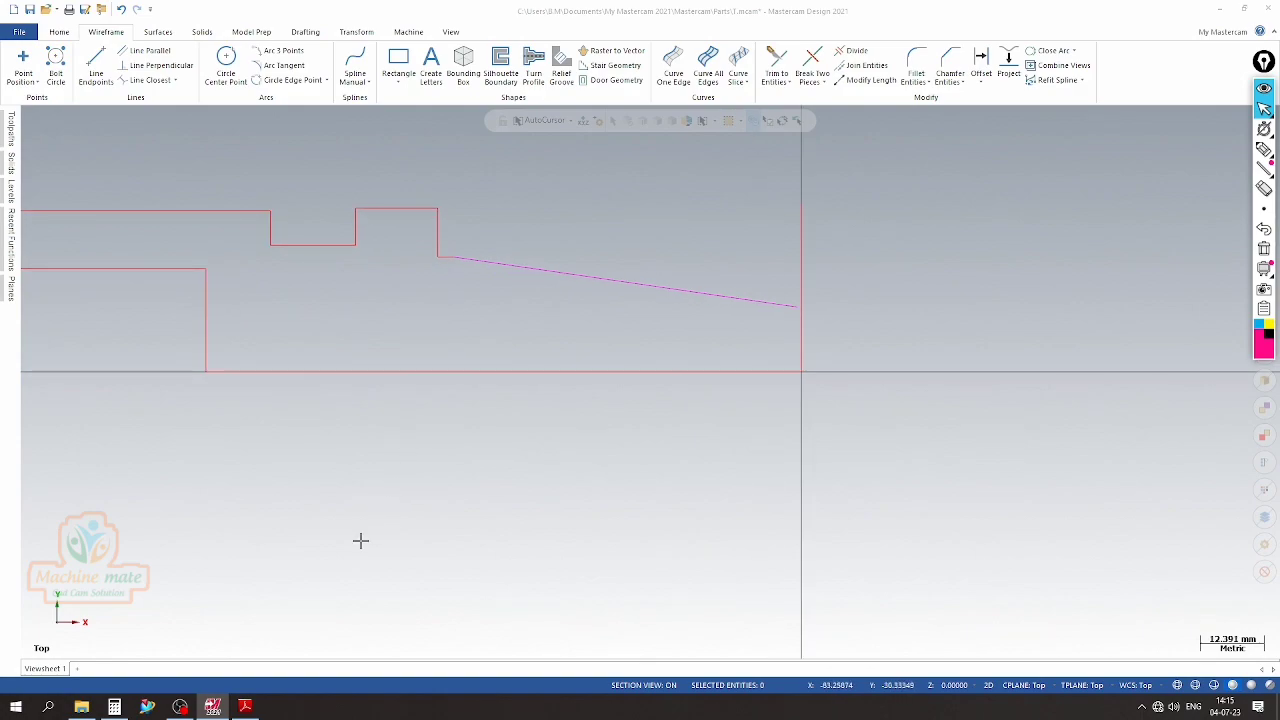
# Check the taper length in the PDF drawing and draw a vertical helper line about 39 mm downward from the flange's lower right corner
pyautogui.click(245, 707)
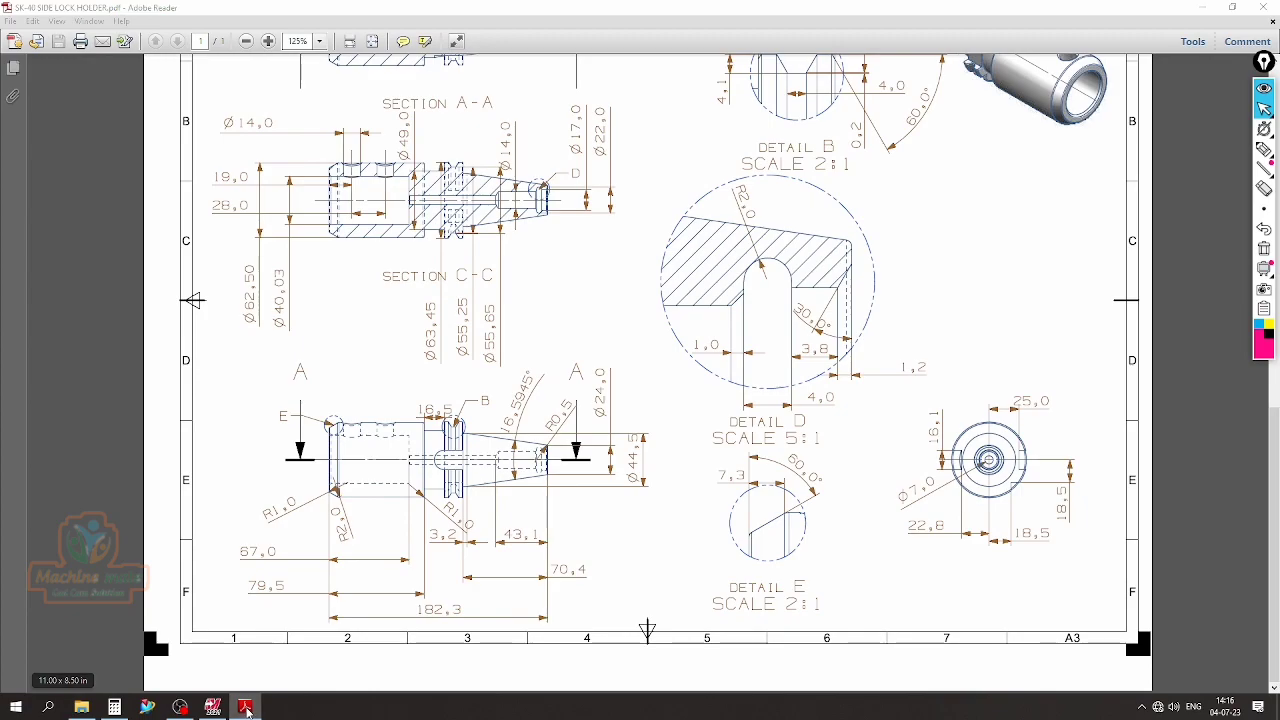
pyautogui.click(213, 707)
pyautogui.click(100, 72)
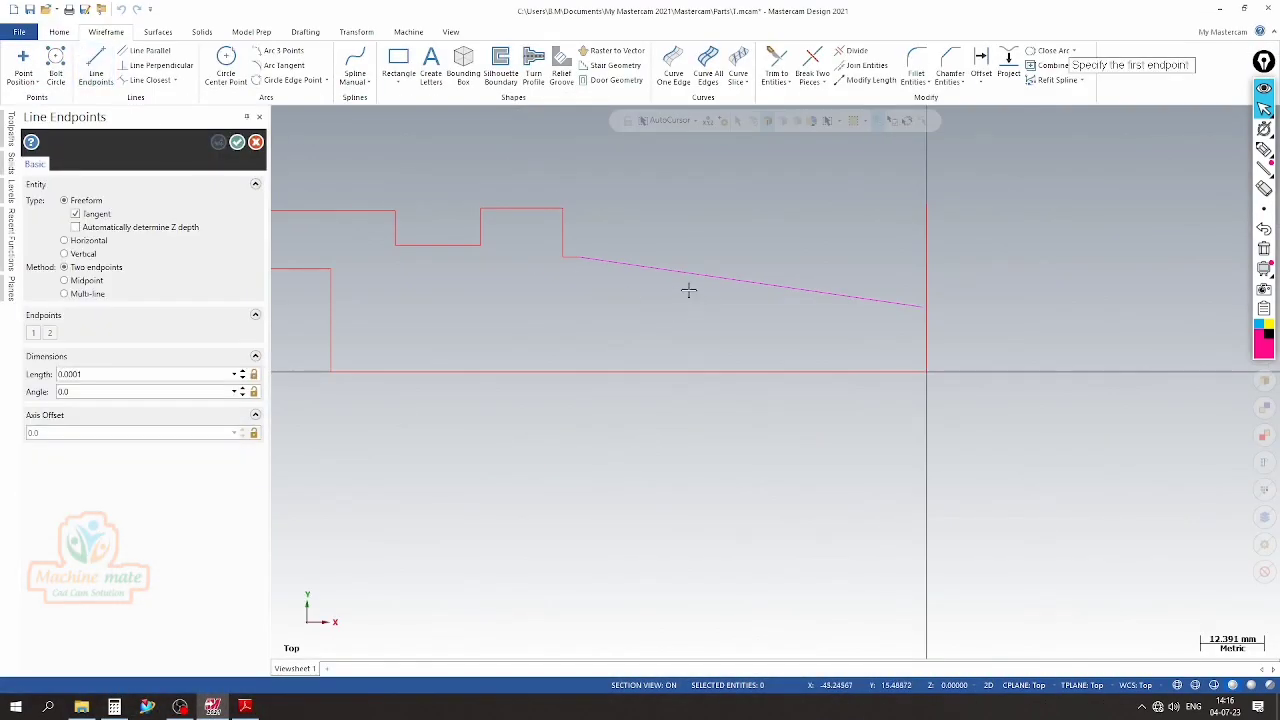
pyautogui.click(565, 260)
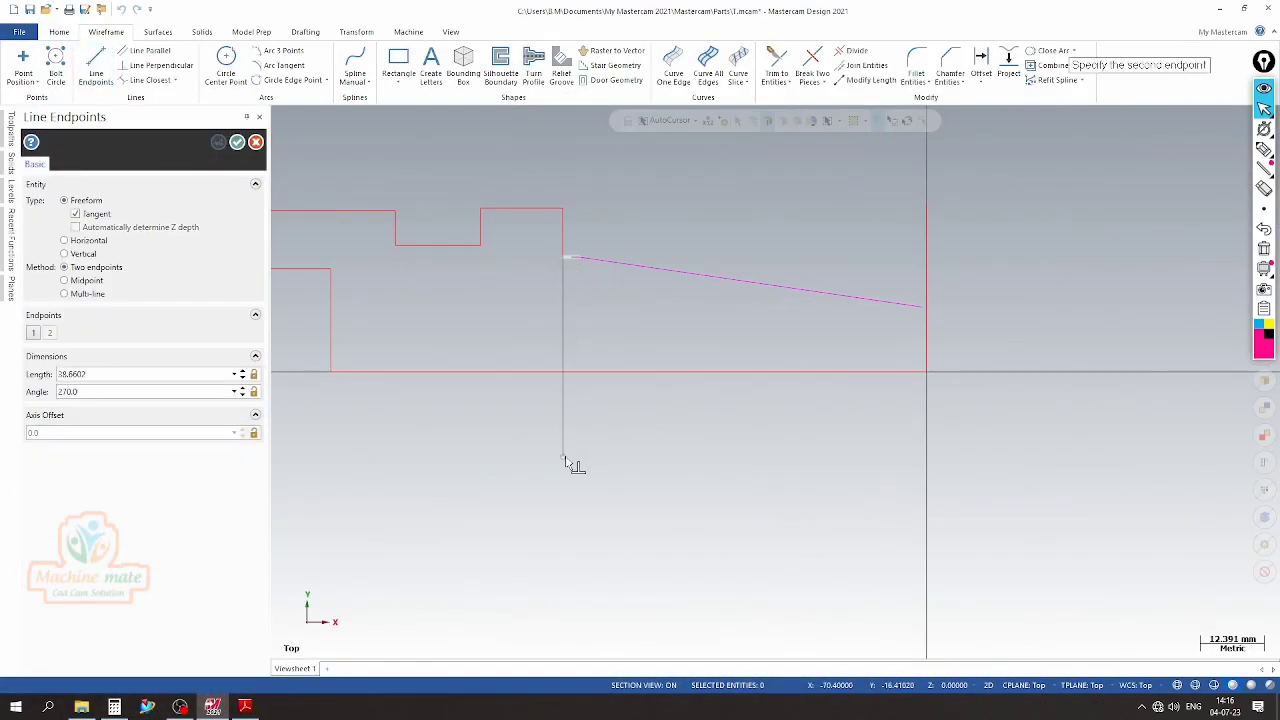
pyautogui.click(568, 457)
pyautogui.click(237, 142)
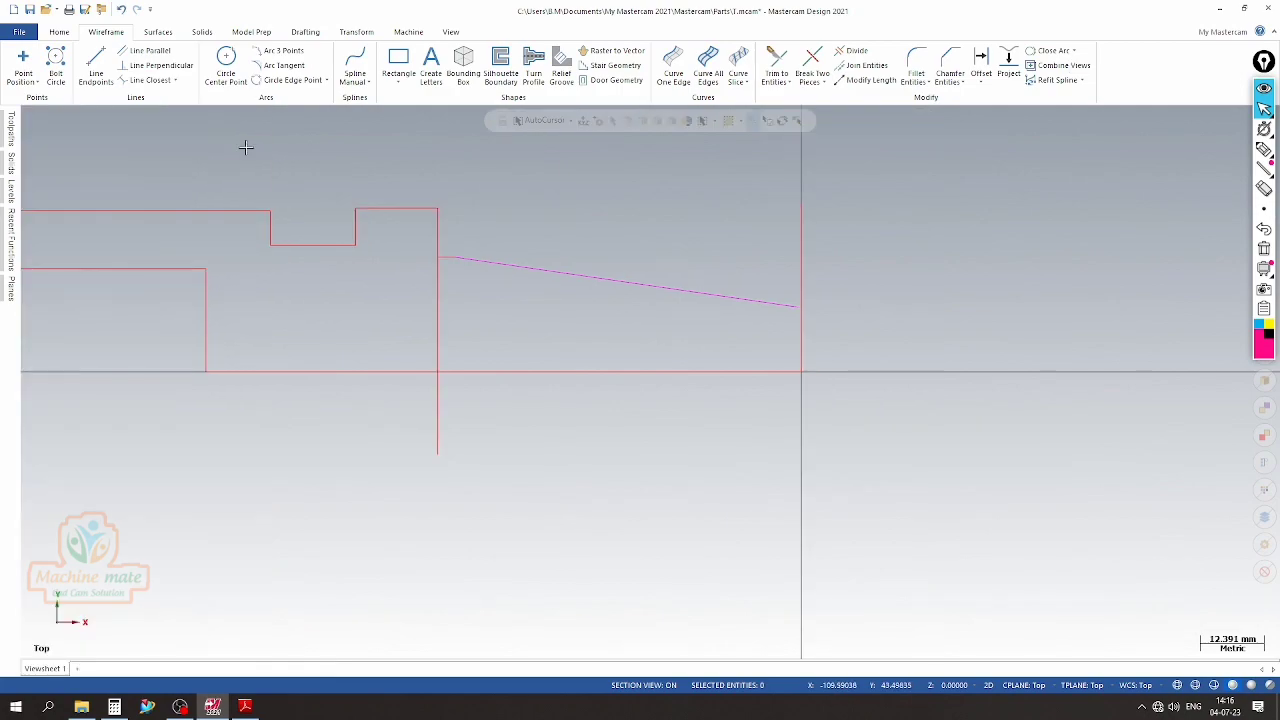
# Offset a copy of the vertical helper line 70.4 mm to the right to mark the taper's end face
pyautogui.click(981, 62)
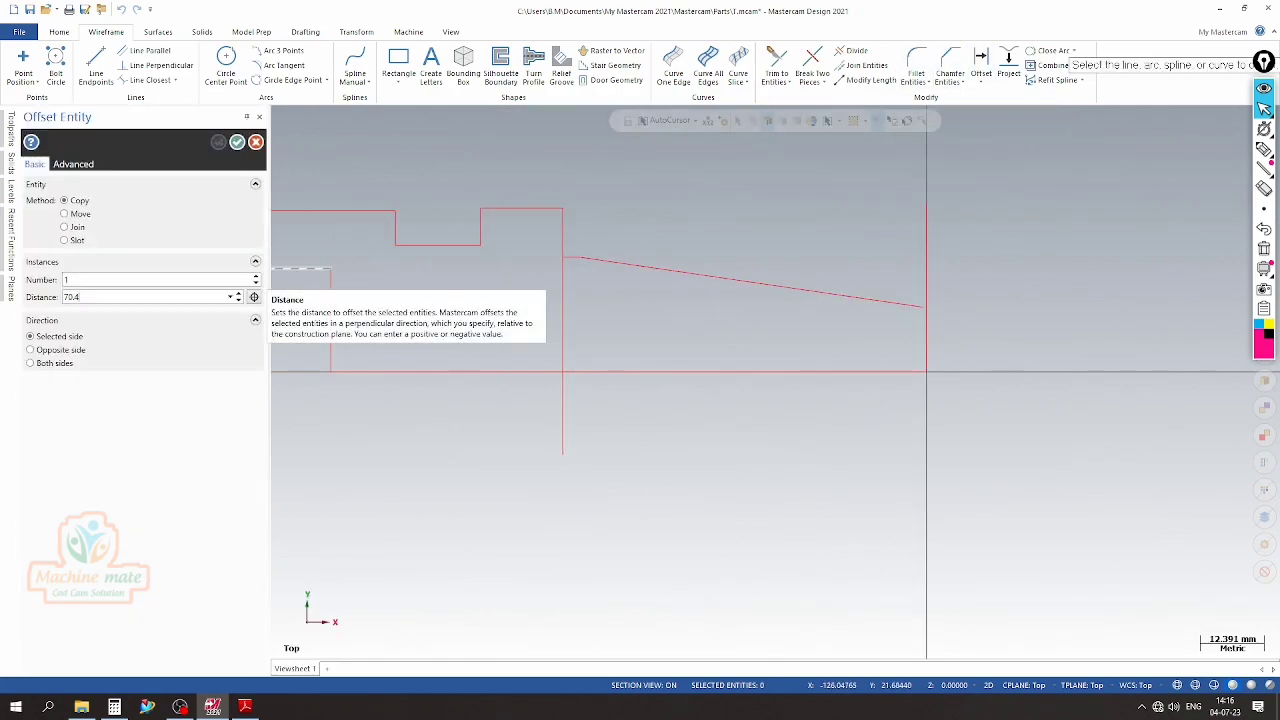
pyautogui.click(563, 320)
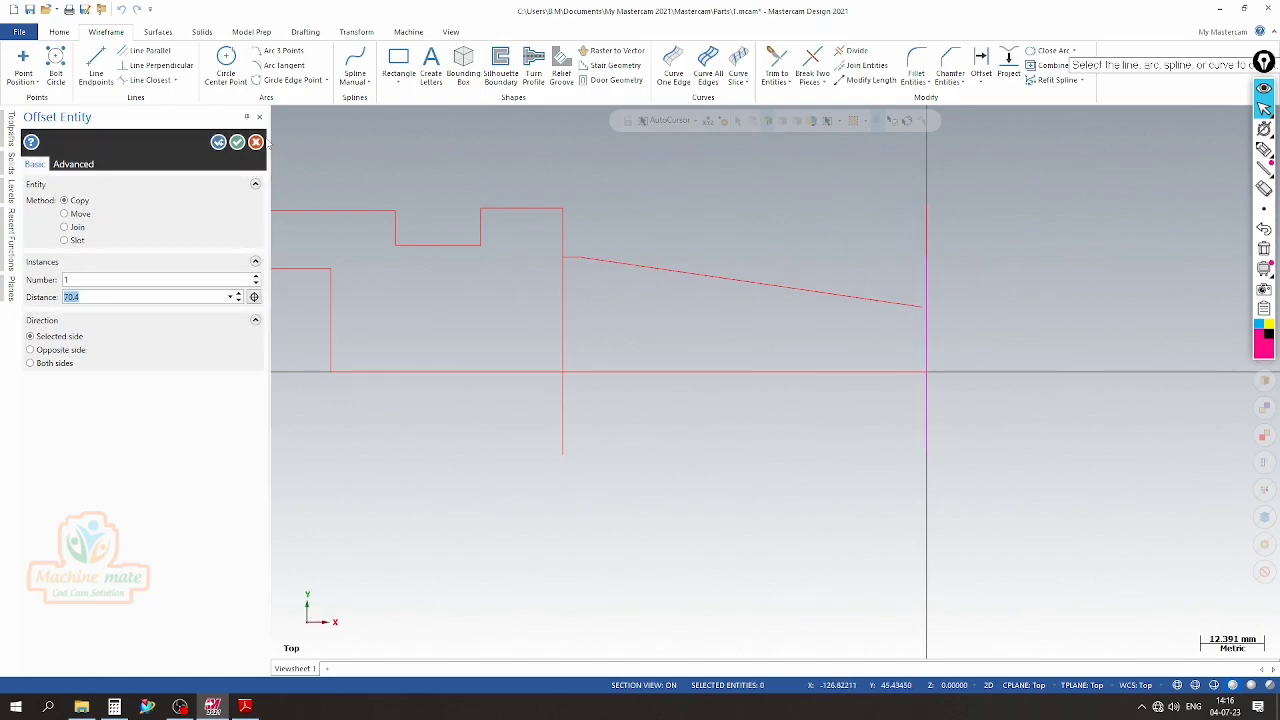
pyautogui.click(238, 143)
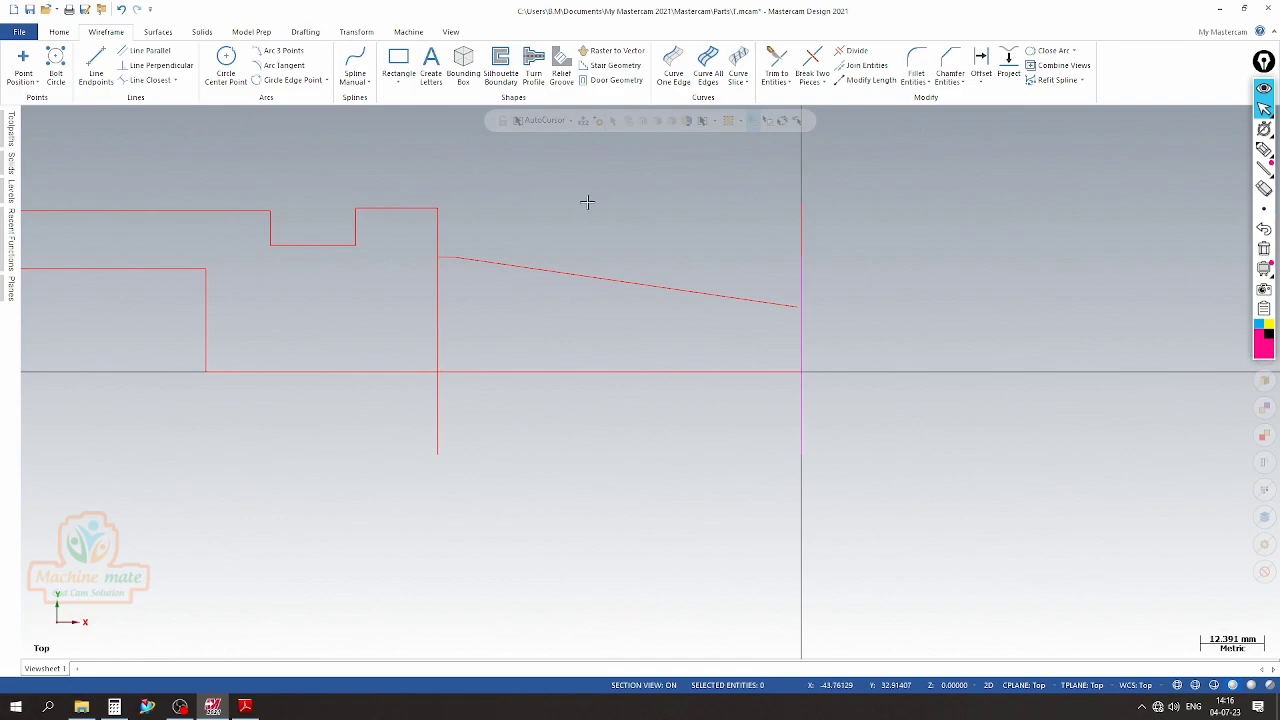
# Trim the sloped taper line and the vertical end face line to each other with Trim 2 entities
pyautogui.click(776, 62)
pyautogui.click(886, 285)
pyautogui.click(931, 332)
pyautogui.scroll(3, 971, 291)
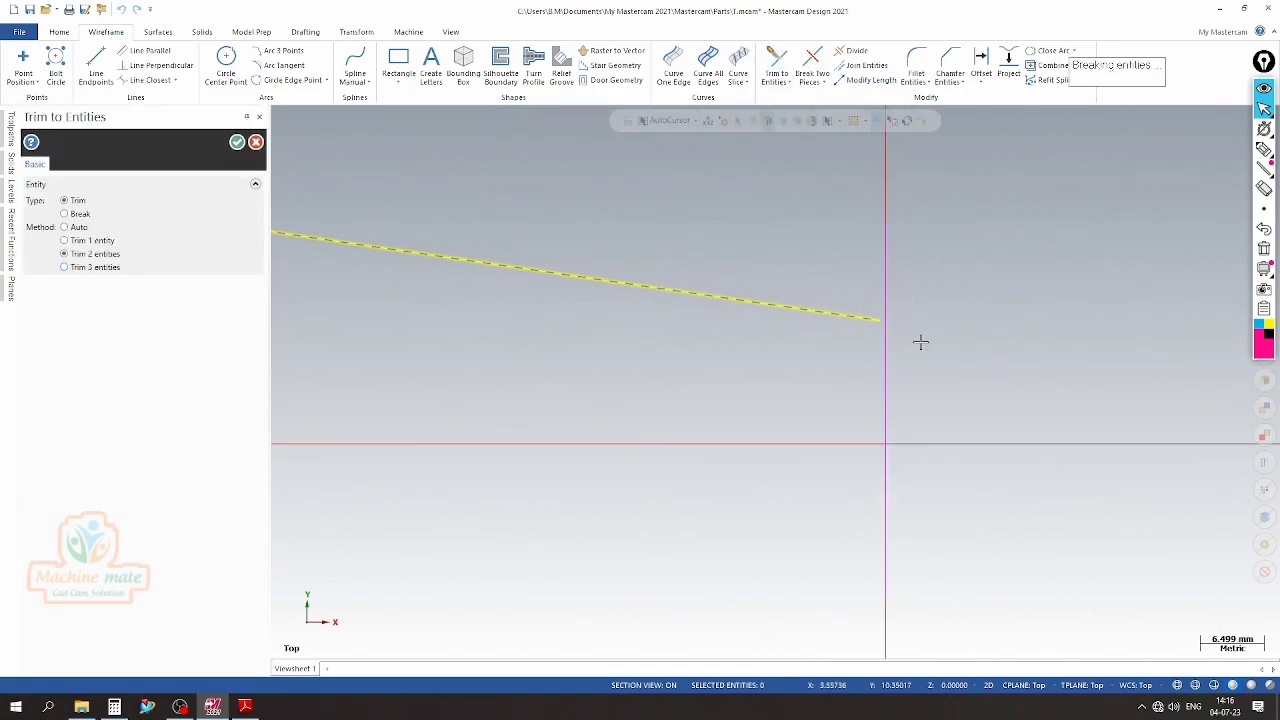
pyautogui.scroll(-3, 894, 285)
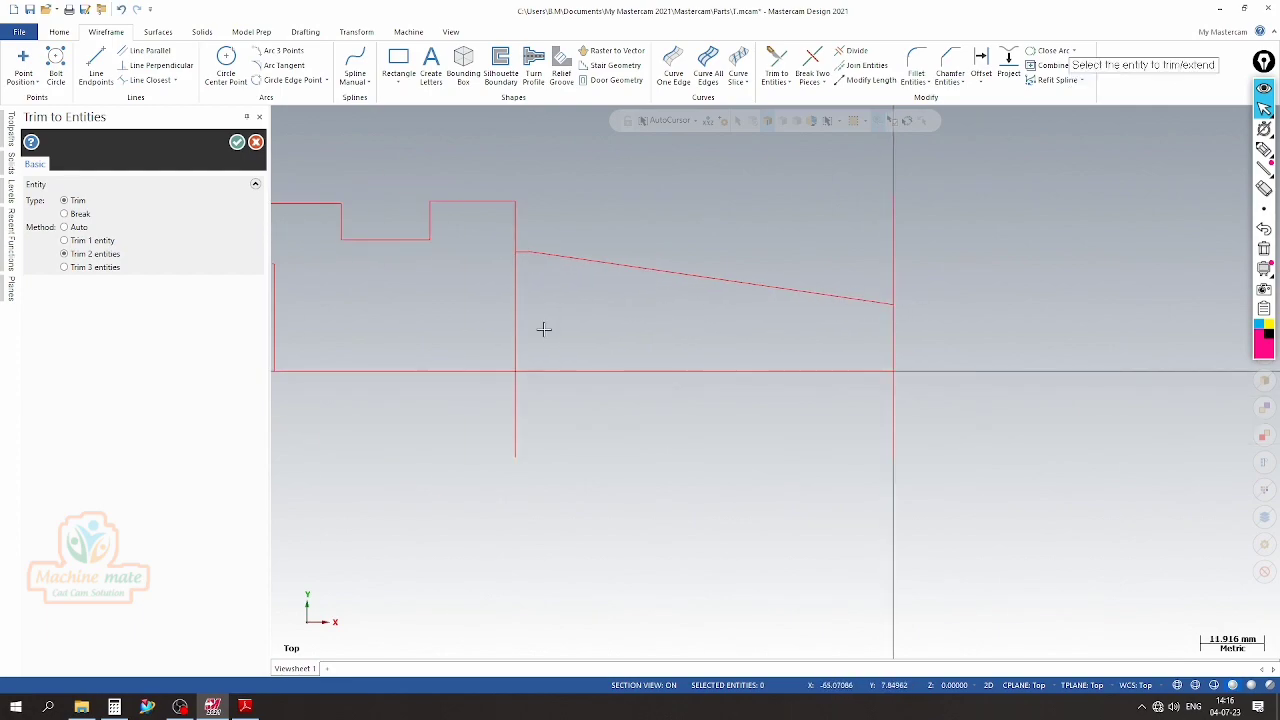
# Delete the vertical helper line below the flange's right side
pyautogui.click(514, 319)
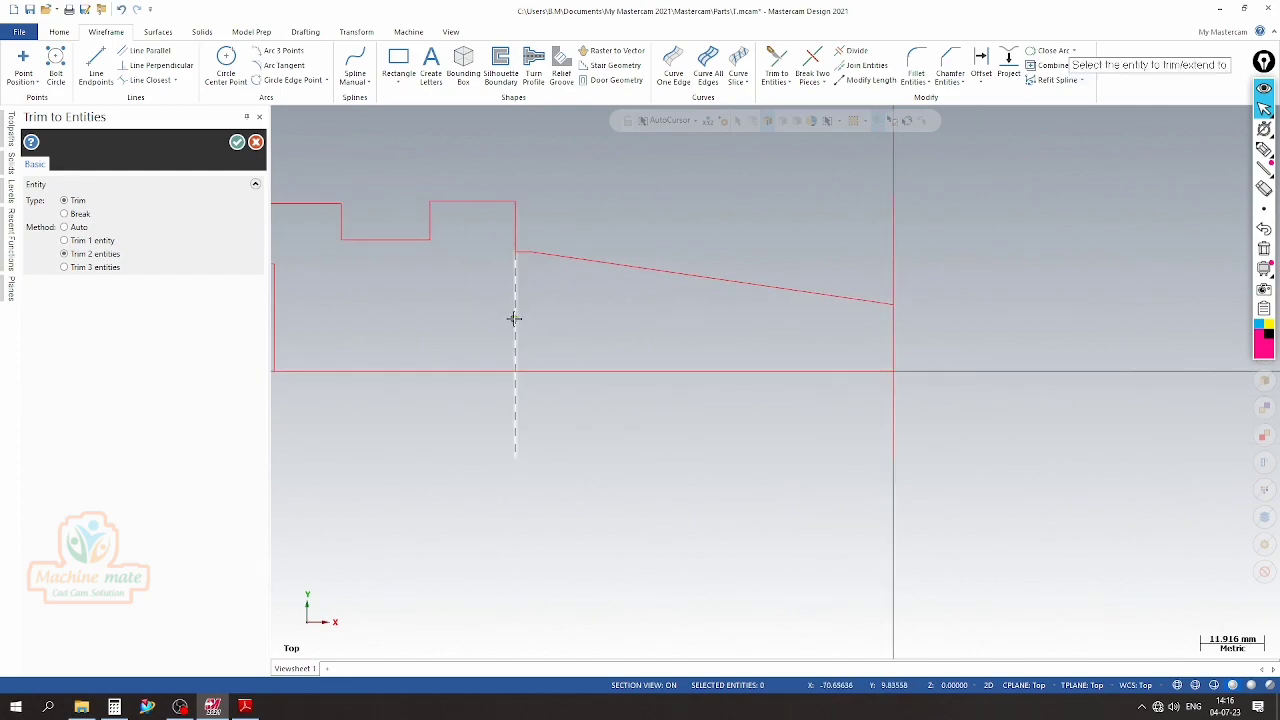
pyautogui.press('Escape')
pyautogui.press('Delete')
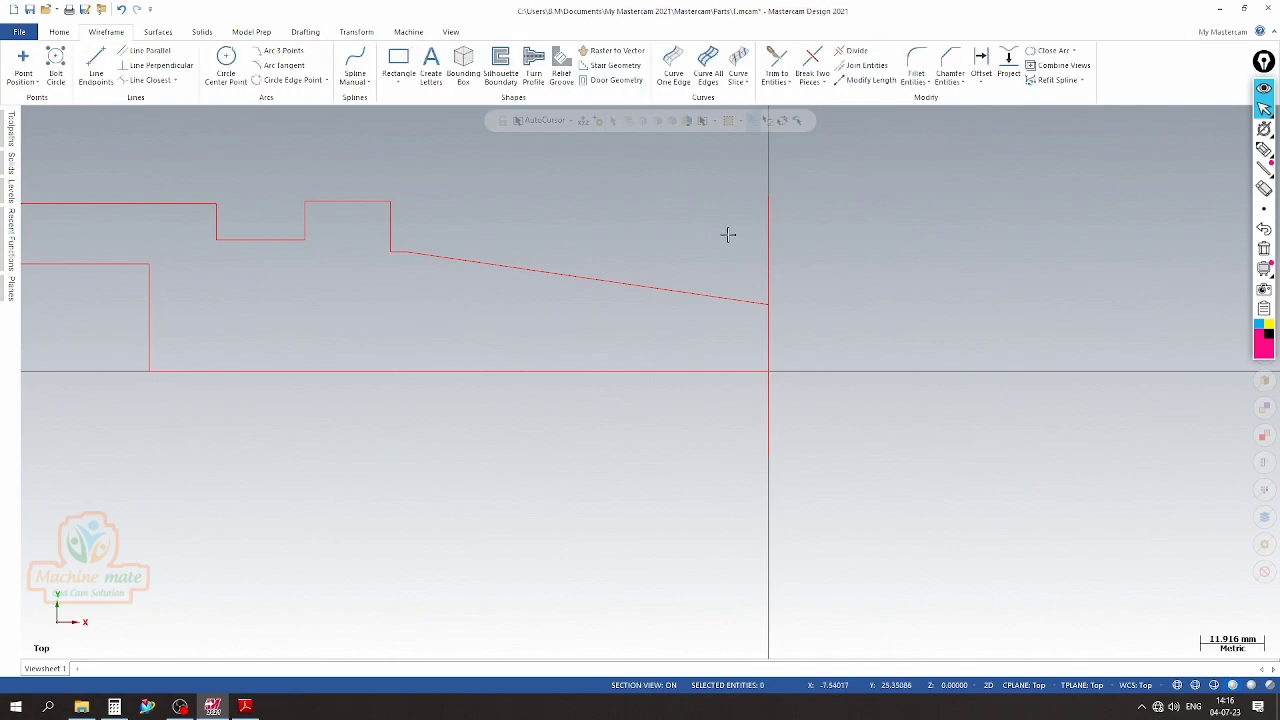
# Trim the end face line to the taper line and the horizontal axis line, closing the profile's right end
pyautogui.click(777, 65)
pyautogui.click(828, 293)
pyautogui.click(897, 338)
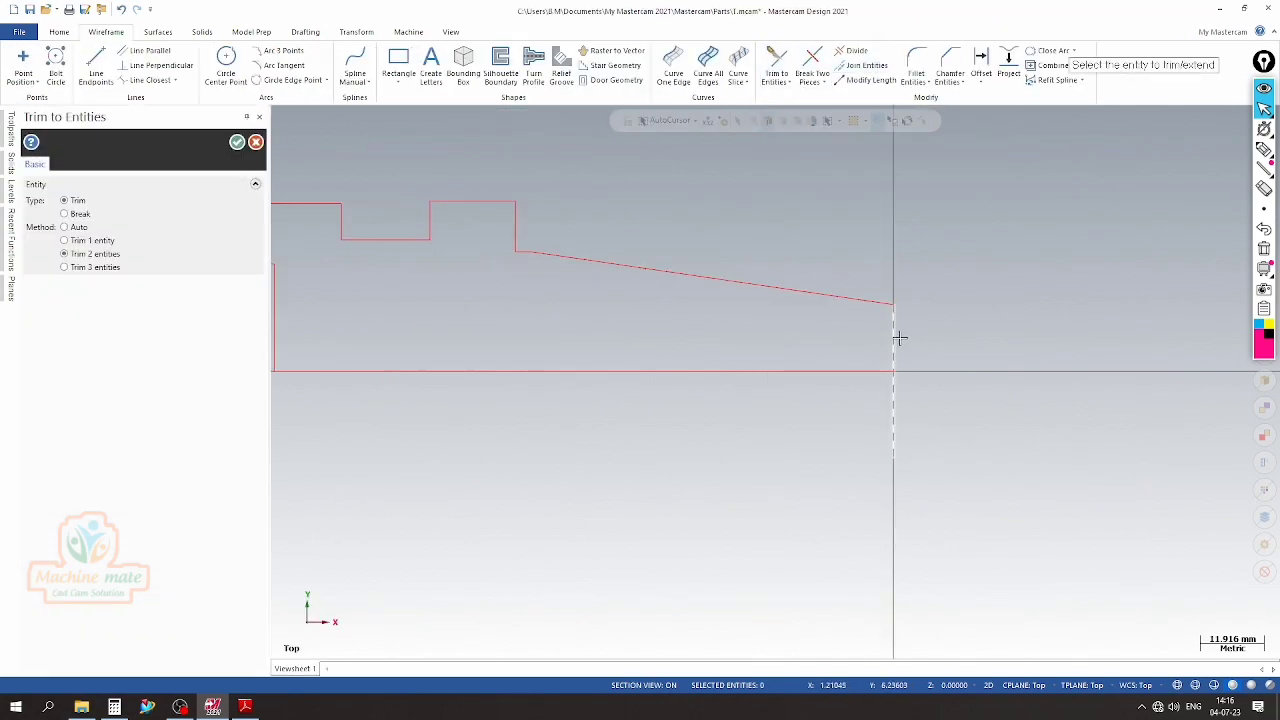
pyautogui.scroll(-2, 888, 325)
pyautogui.scroll(2, 892, 364)
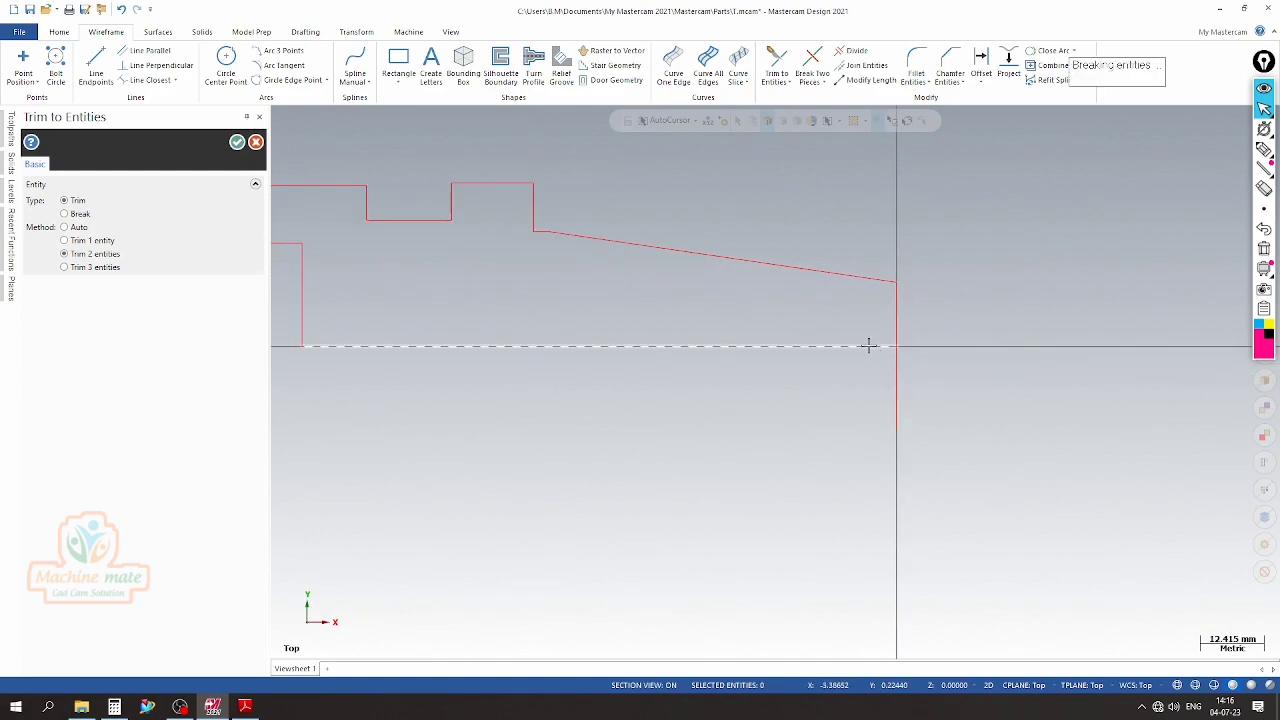
pyautogui.click(897, 330)
pyautogui.click(872, 346)
pyautogui.moveTo(906, 346); pyautogui.dragTo(797, 229, button='middle')
pyautogui.press('Escape')
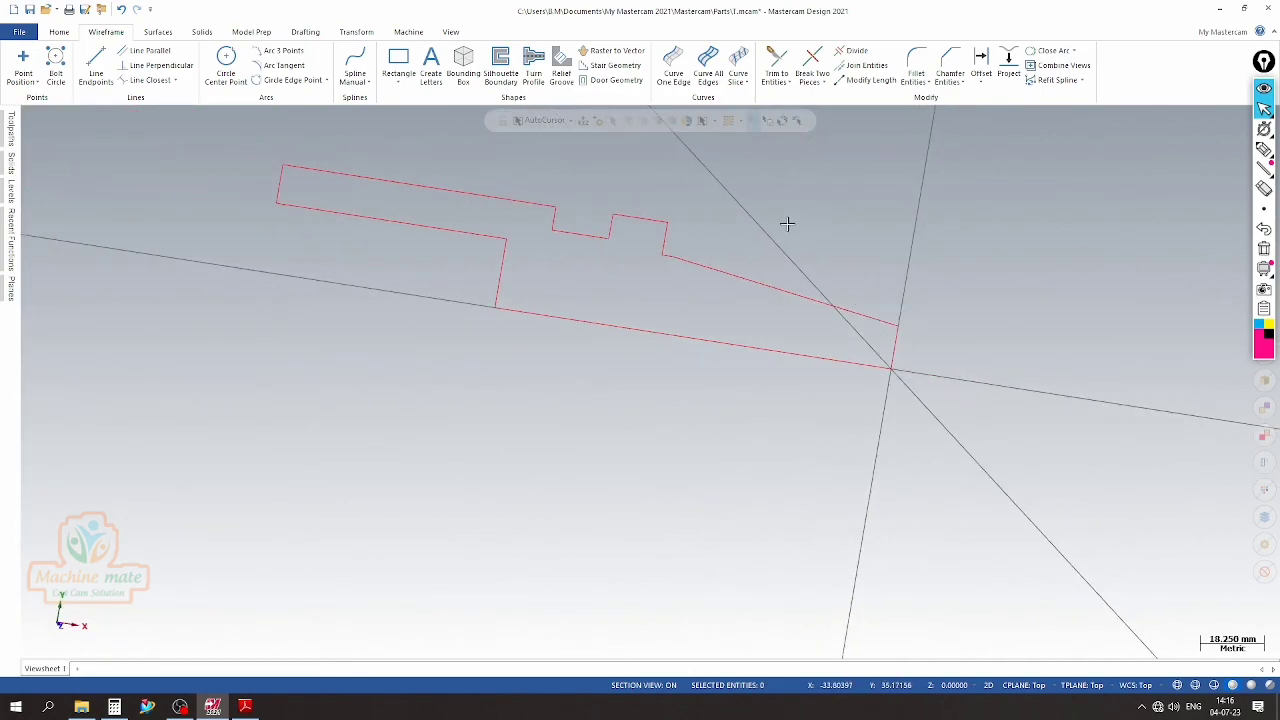
# Inspect the closed half profile in the Front and Top views, ending in the Top view
pyautogui.rightClick(797, 229)
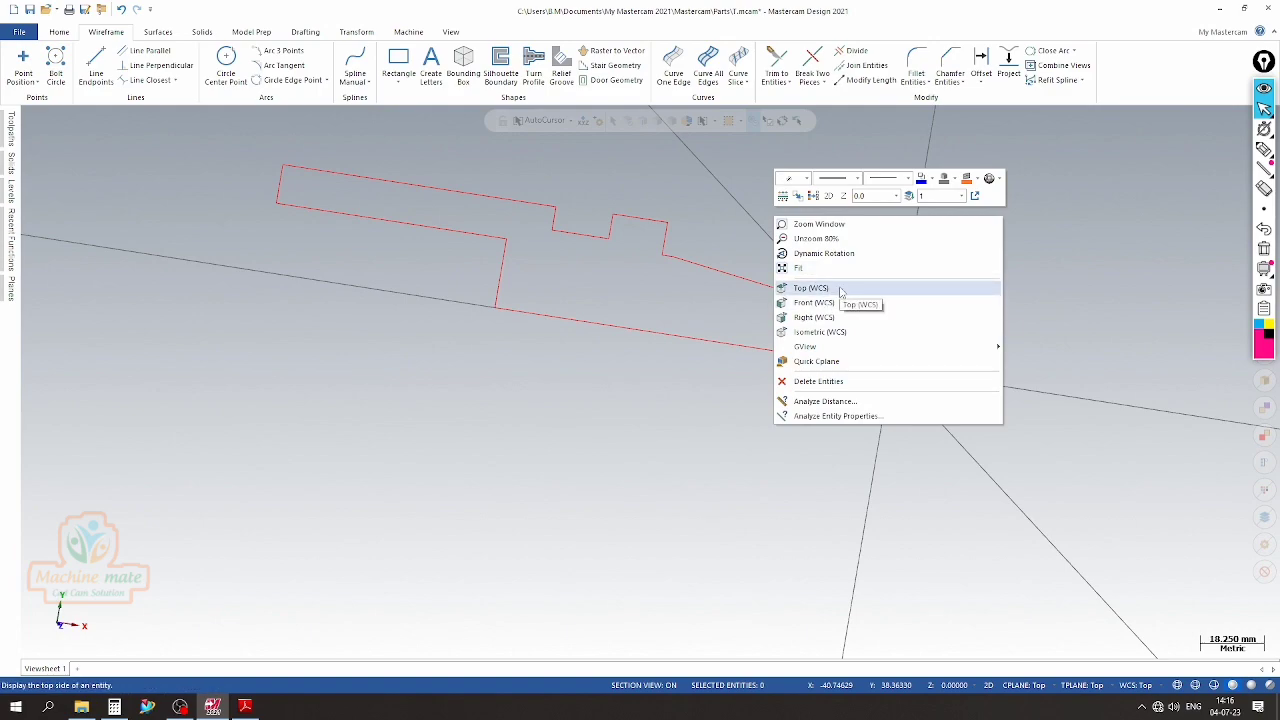
pyautogui.click(838, 302)
pyautogui.rightClick(613, 220)
pyautogui.click(633, 301)
pyautogui.rightClick(584, 300)
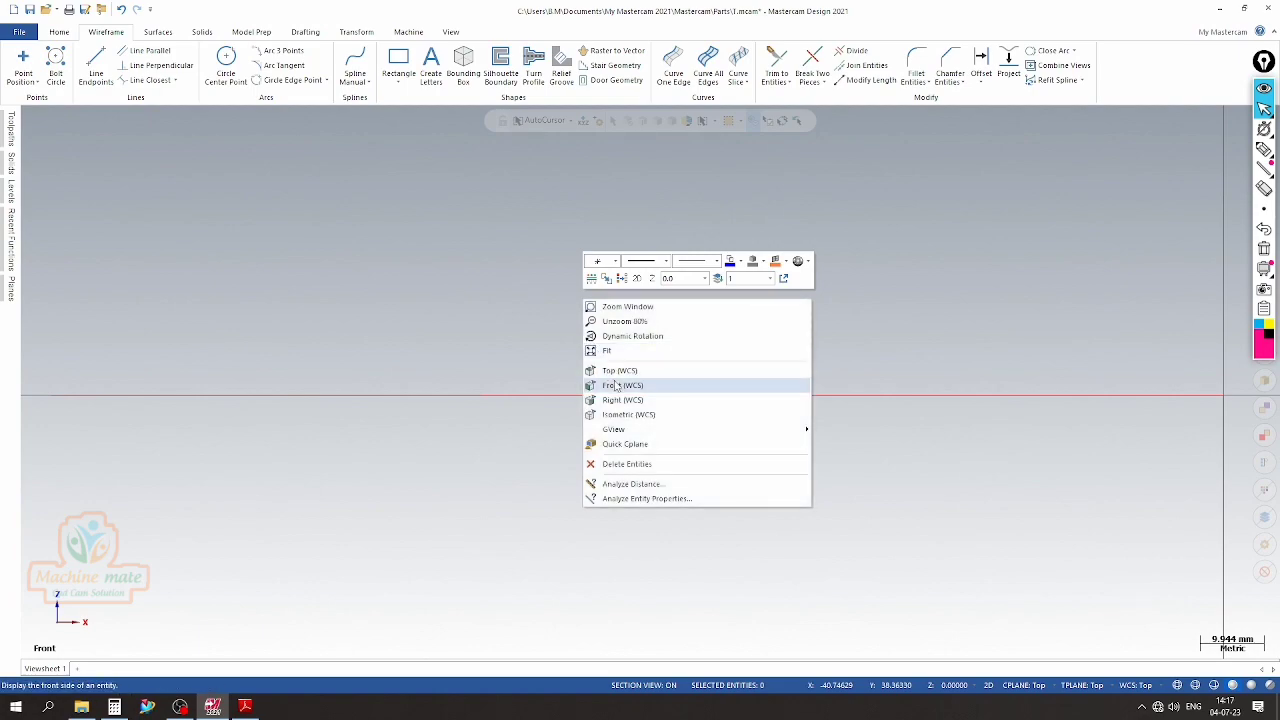
pyautogui.click(618, 368)
pyautogui.scroll(-2, 971, 306)
pyautogui.scroll(5, 434, 254)
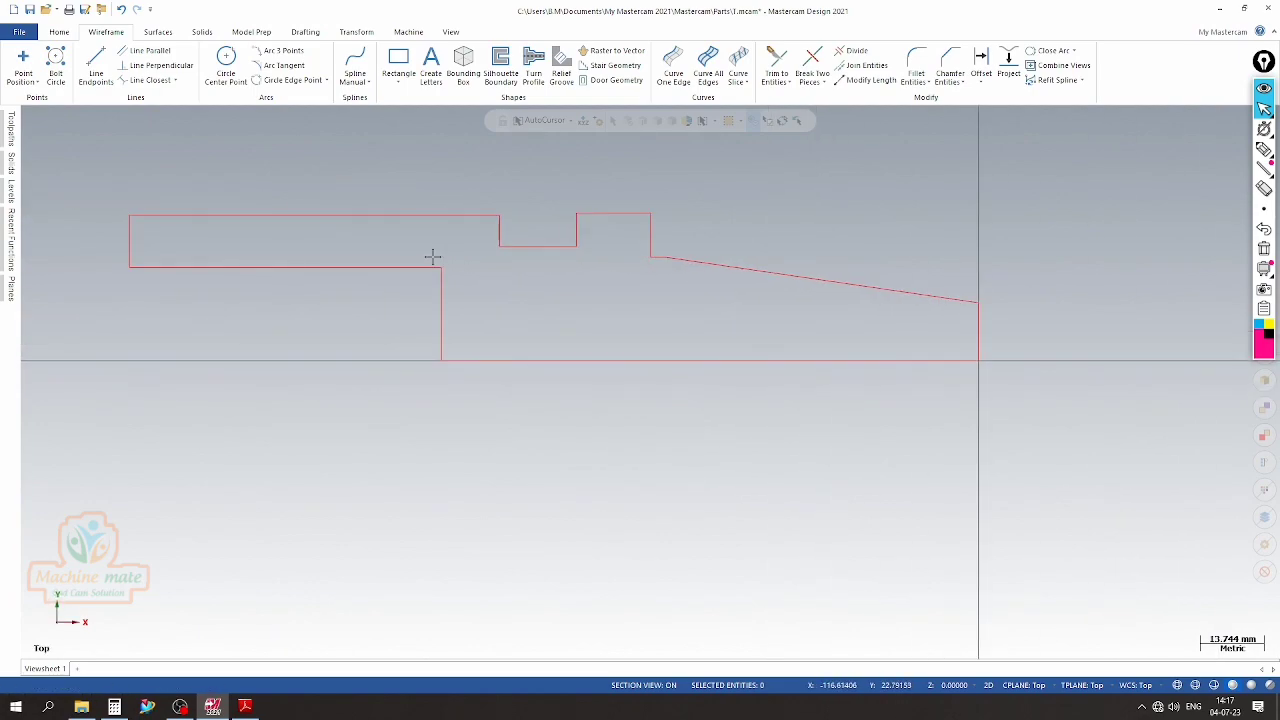
pyautogui.scroll(-1, 814, 289)
pyautogui.scroll(-2, 791, 277)
pyautogui.scroll(1, 702, 262)
pyautogui.scroll(1, 806, 289)
pyautogui.scroll(2, 997, 320)
pyautogui.scroll(-2, 646, 234)
pyautogui.scroll(-2, 810, 301)
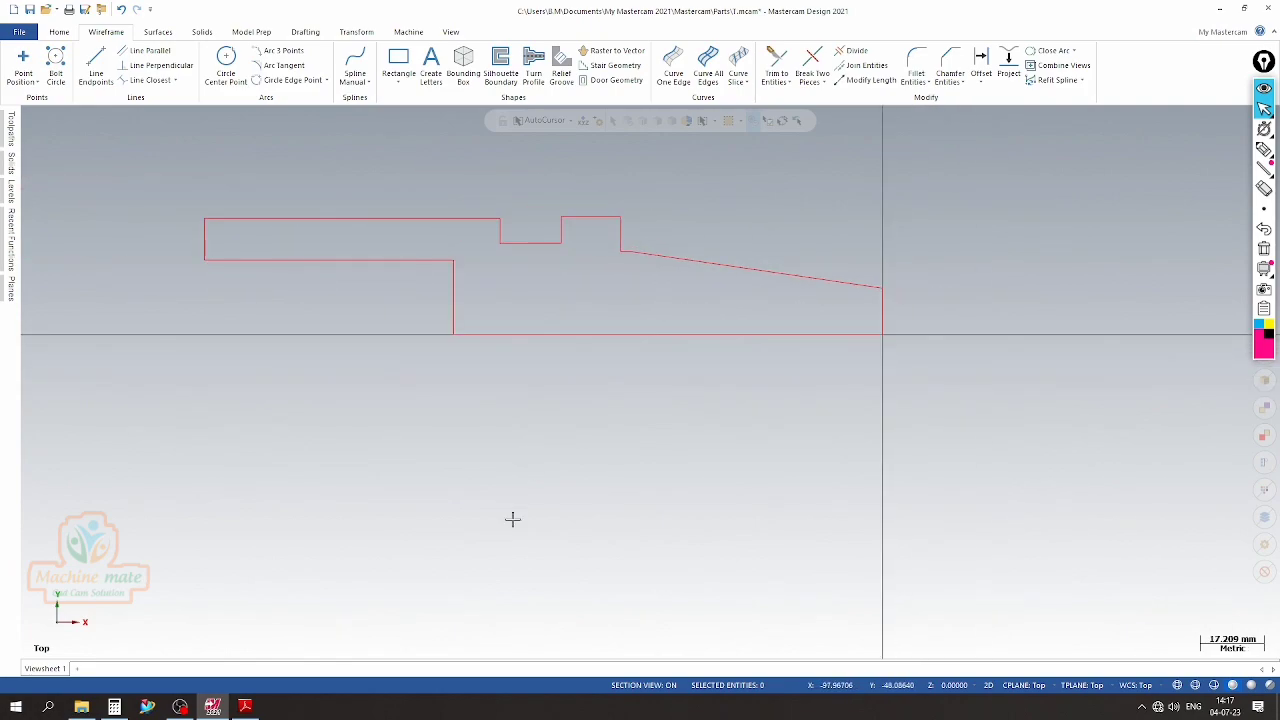
# Read the Detail B groove dimensions in the PDF and offset a copy of the flange's top line 4.1 mm downward
pyautogui.click(248, 706)
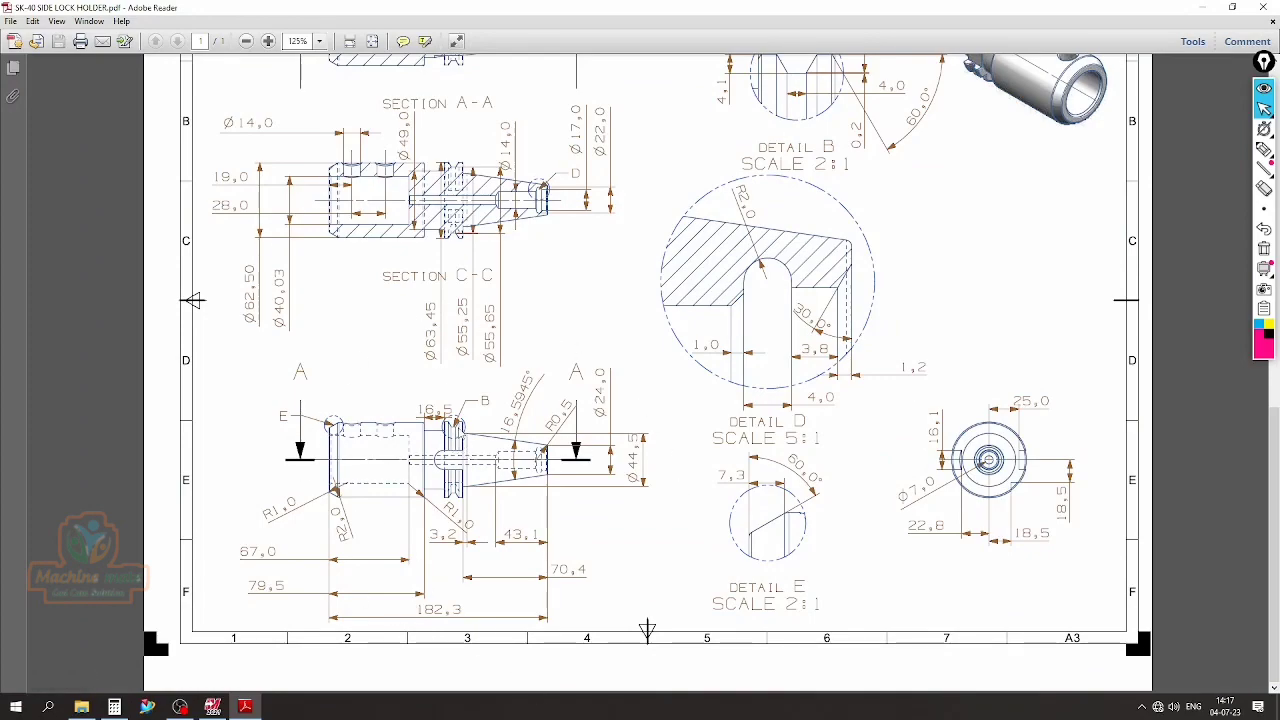
pyautogui.scroll(3, 887, 375)
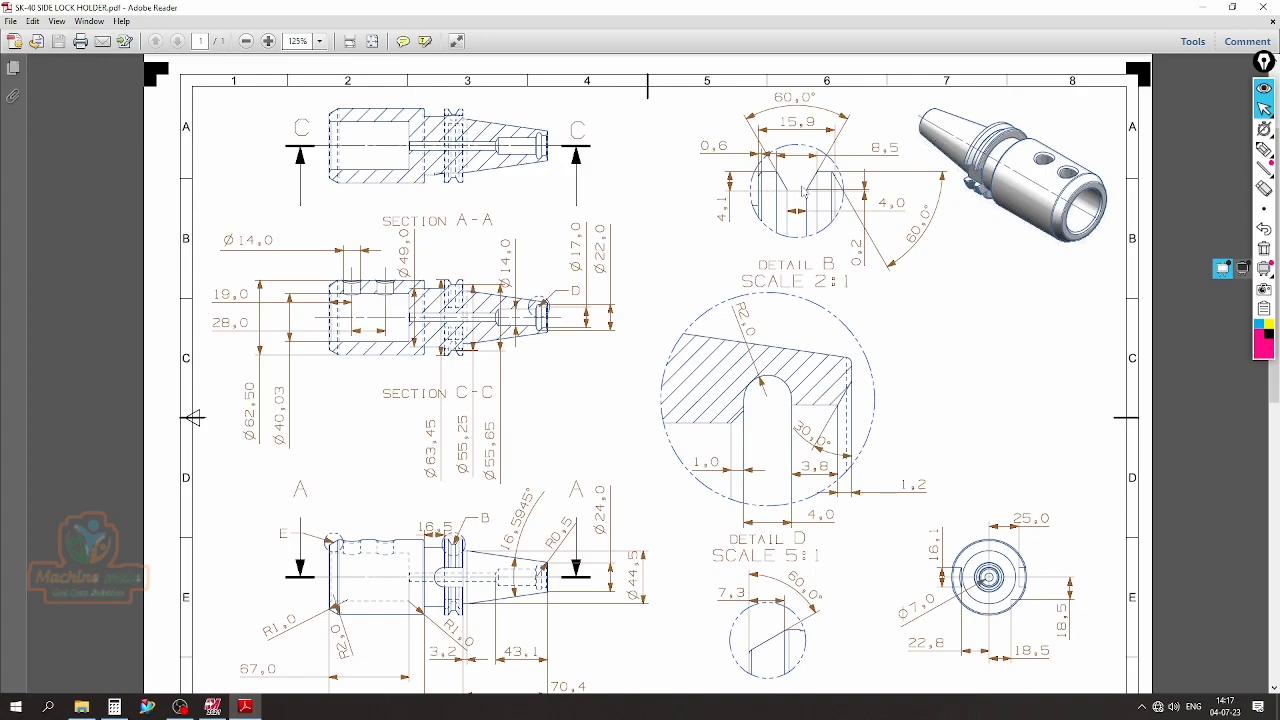
pyautogui.click(242, 707)
pyautogui.scroll(1, 610, 210)
pyautogui.scroll(1, 590, 205)
pyautogui.scroll(-1, 580, 200)
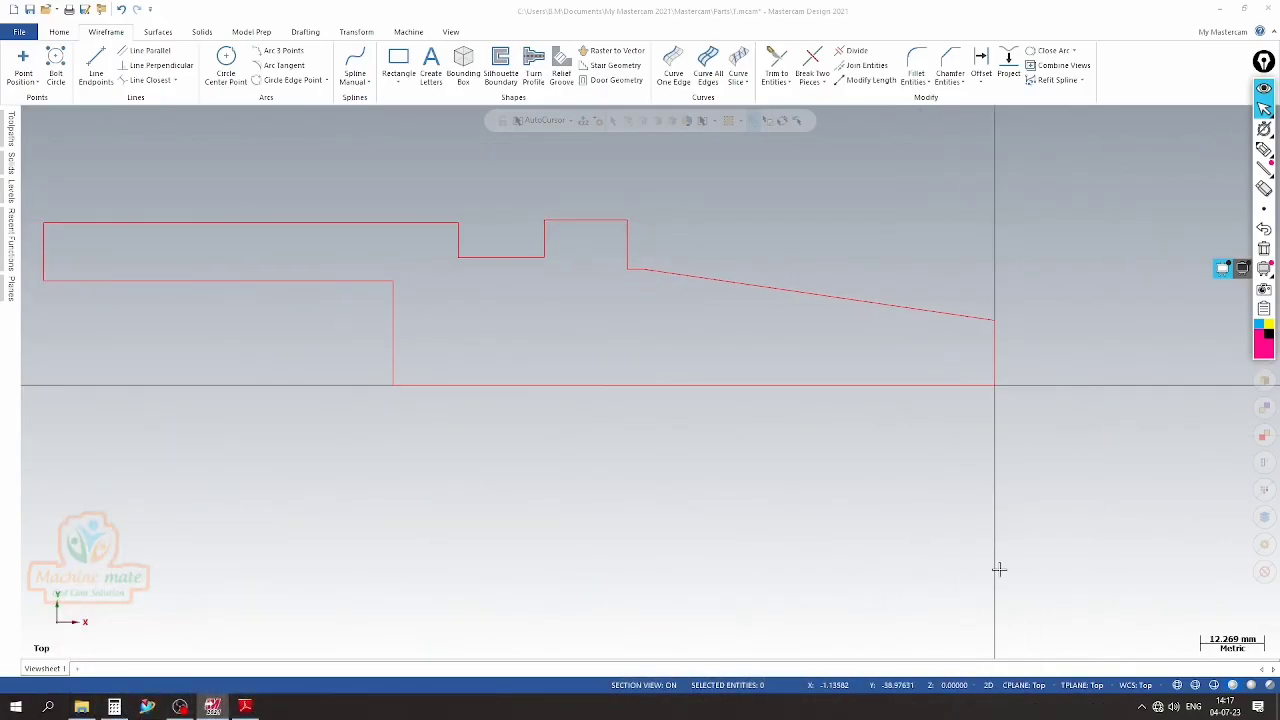
pyautogui.click(981, 72)
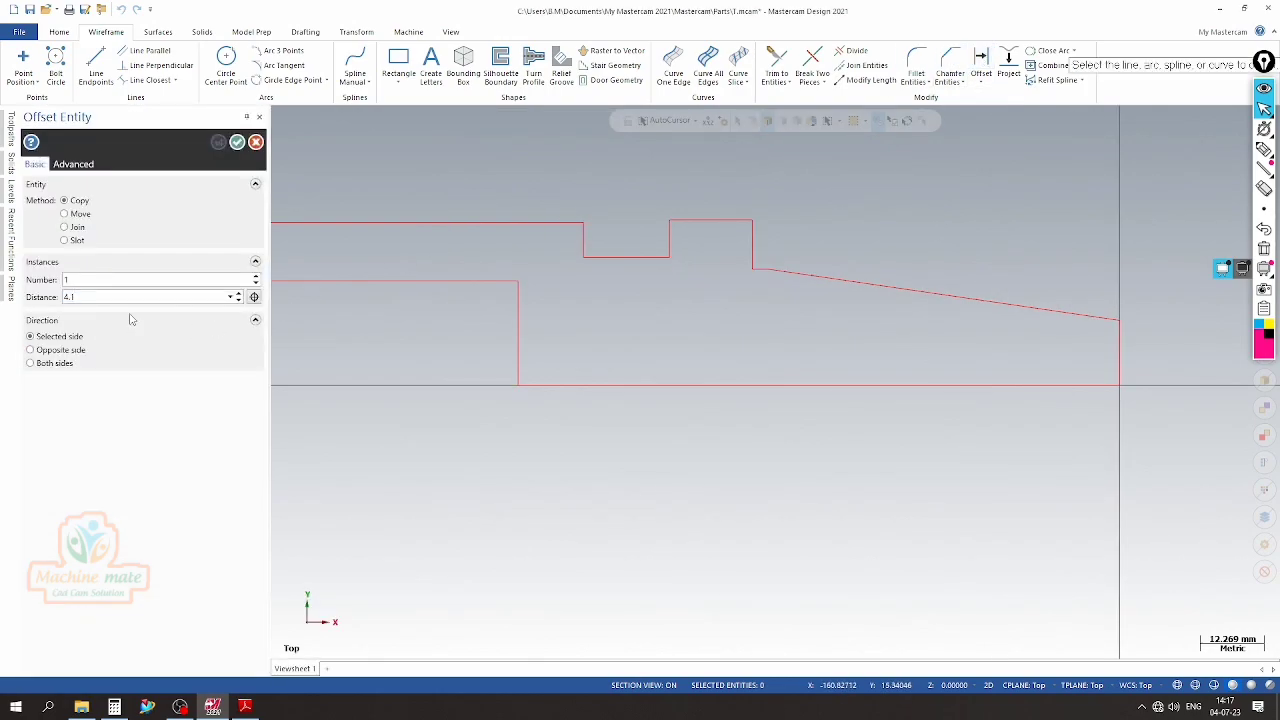
pyautogui.click(688, 220)
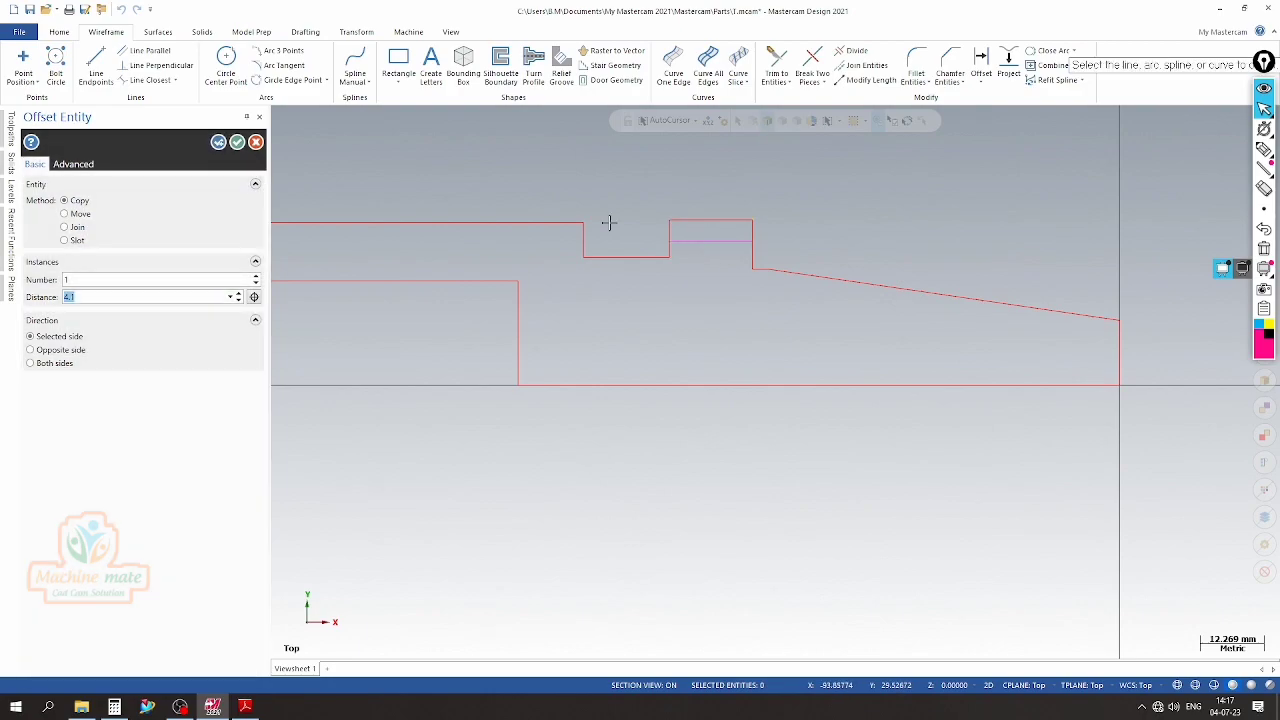
pyautogui.click(218, 142)
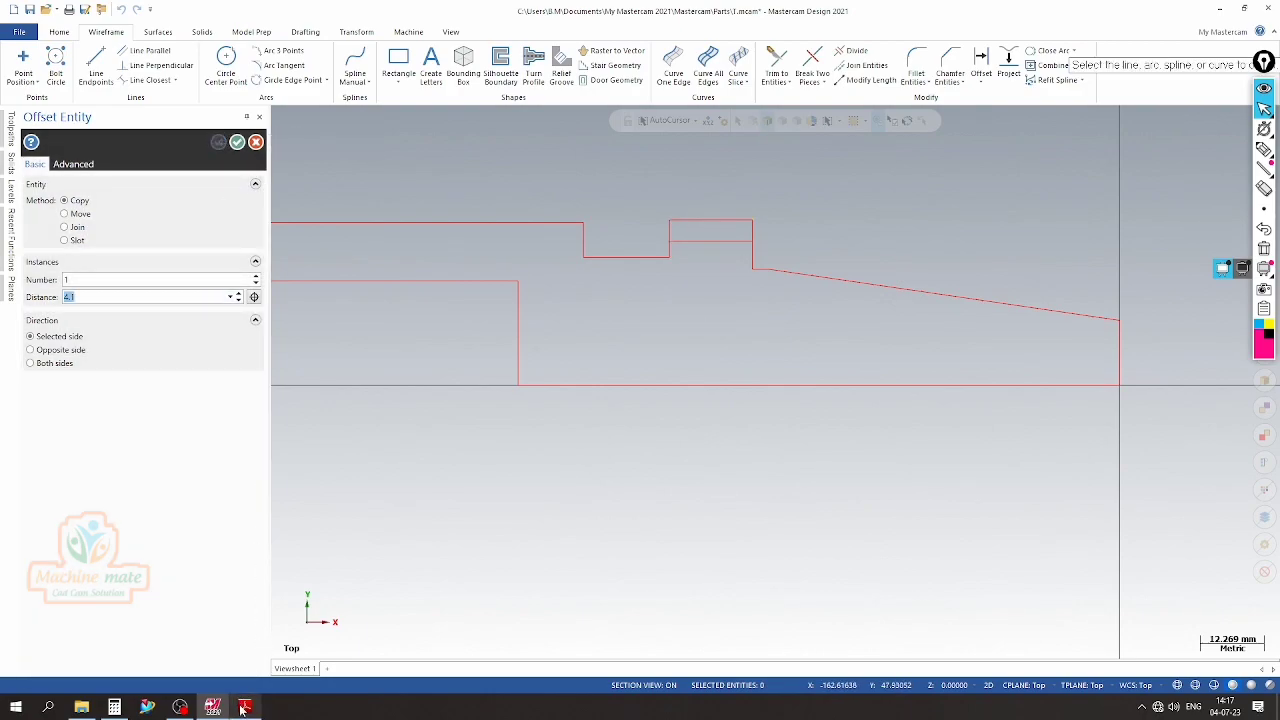
# Recheck Detail B in the PDF and draw a vertical line about 9.5 mm upward from the midpoint of the groove depth line
pyautogui.click(244, 707)
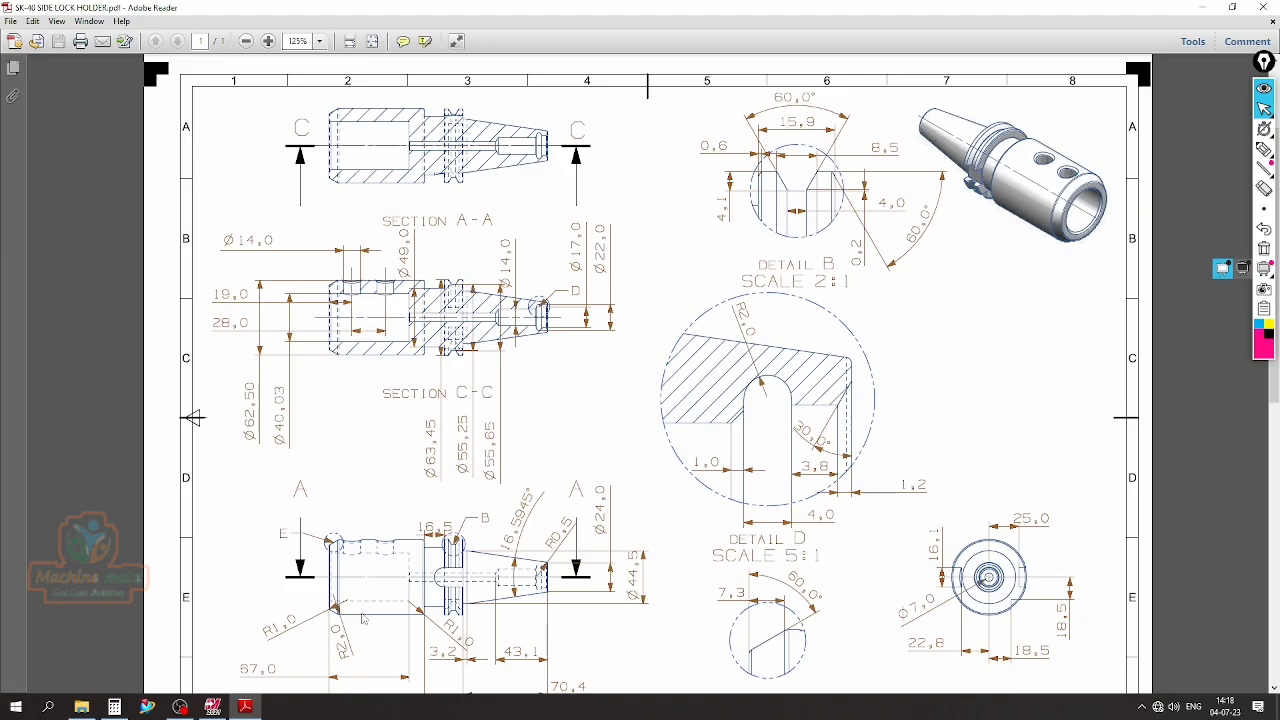
pyautogui.click(247, 706)
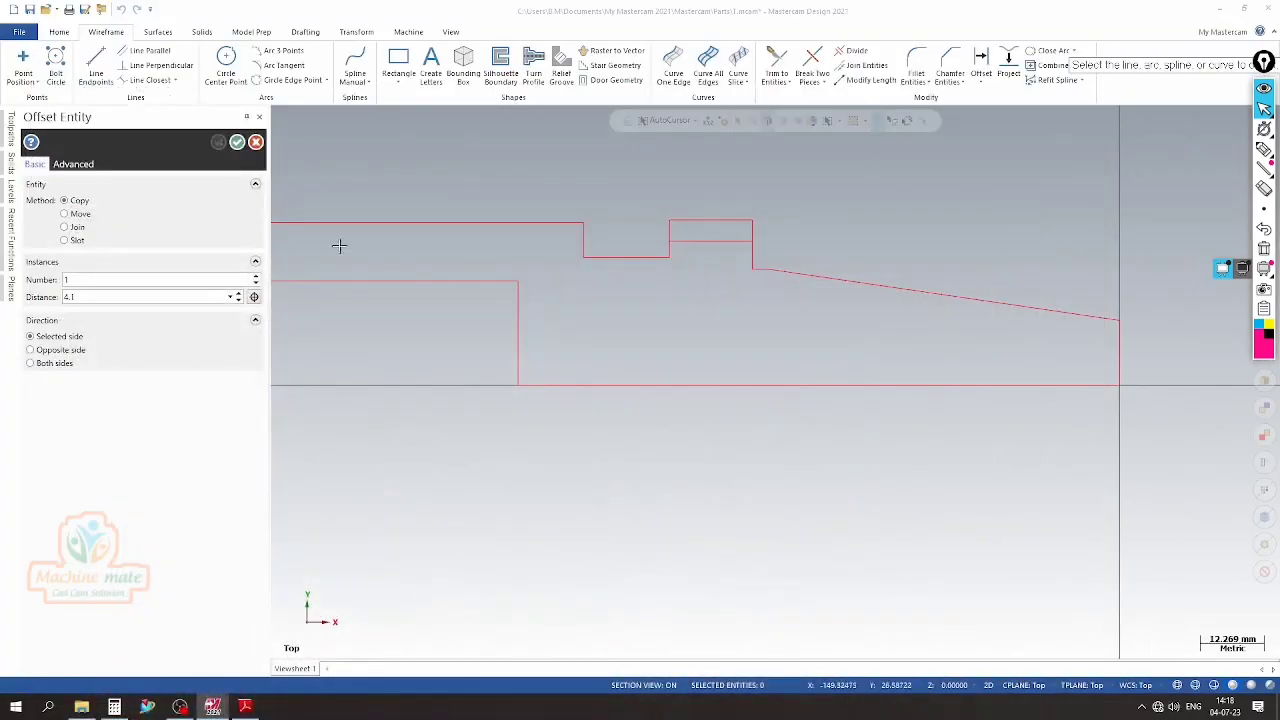
pyautogui.click(97, 86)
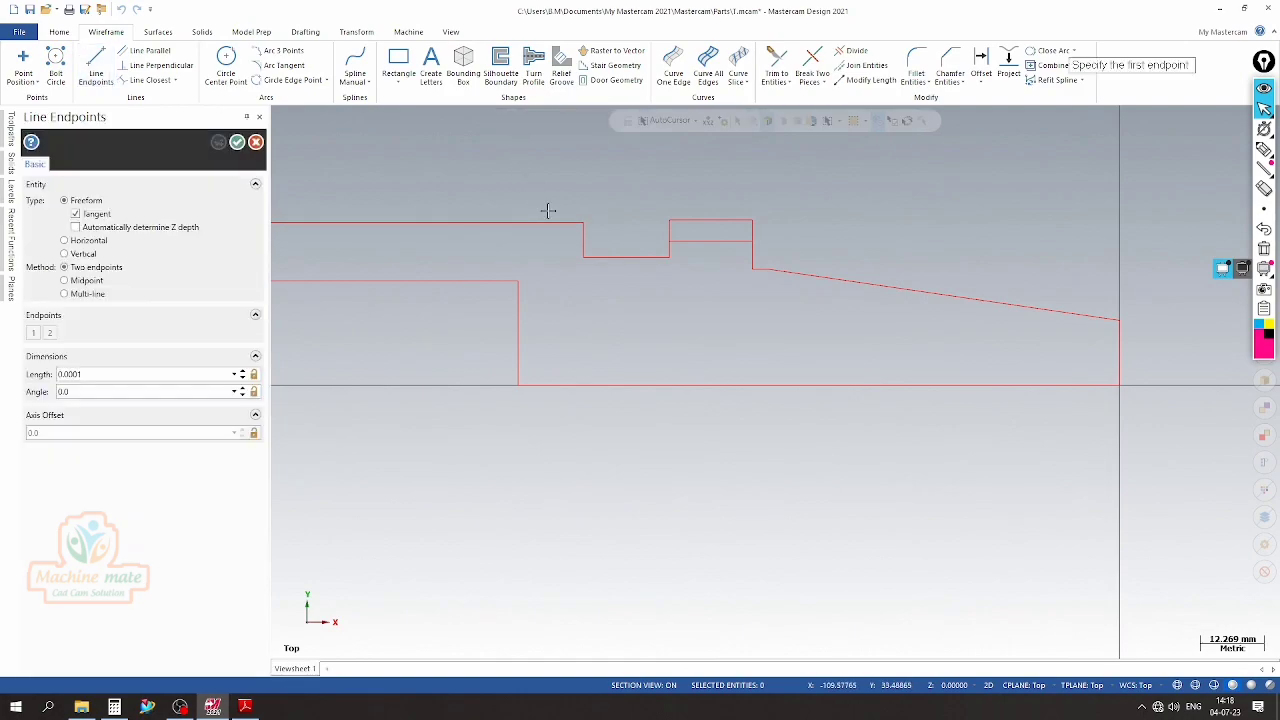
pyautogui.click(711, 243)
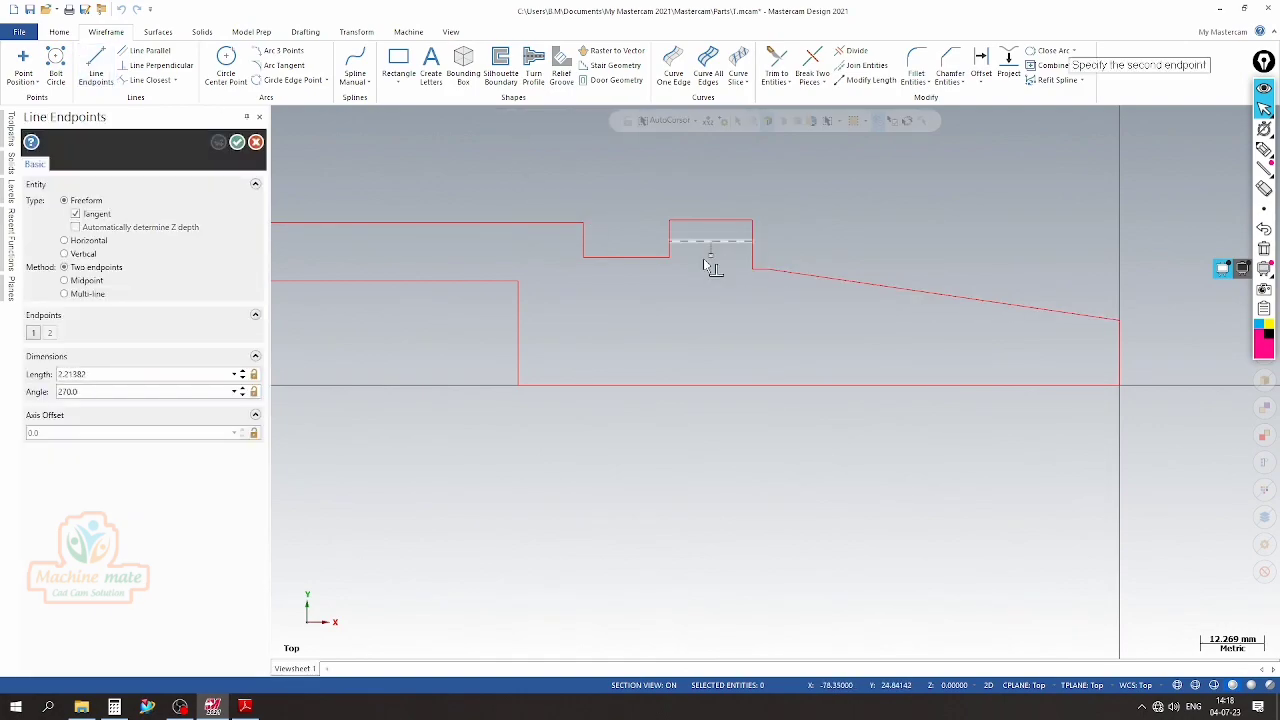
pyautogui.click(714, 192)
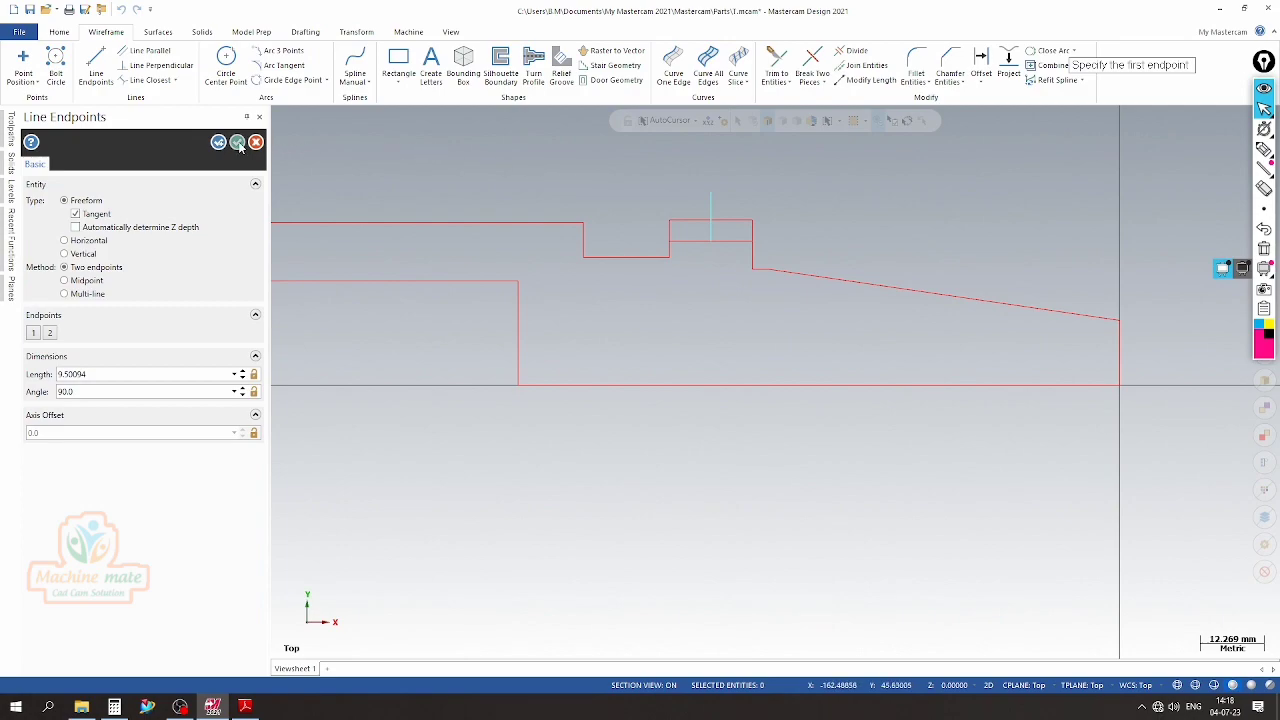
pyautogui.click(240, 146)
pyautogui.scroll(2, 613, 227)
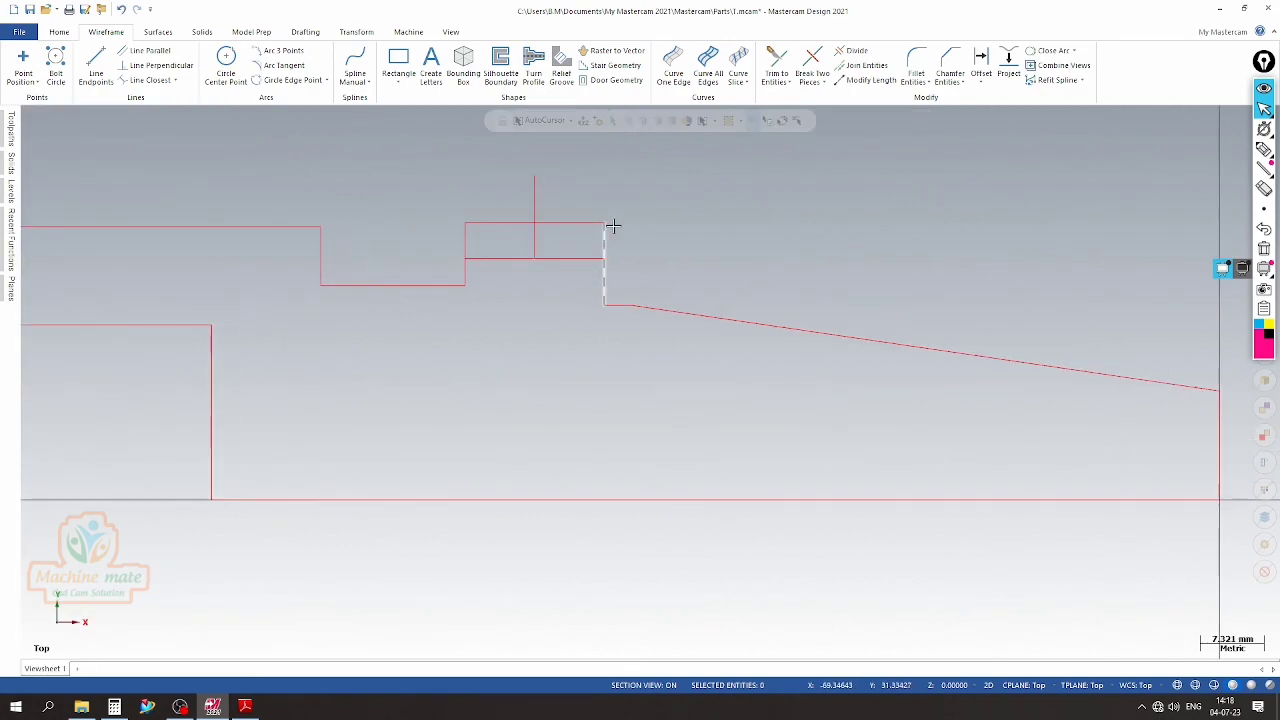
# Offset copies of the flange's vertical center line 2.0 mm to both sides for the groove bottom width
pyautogui.click(981, 65)
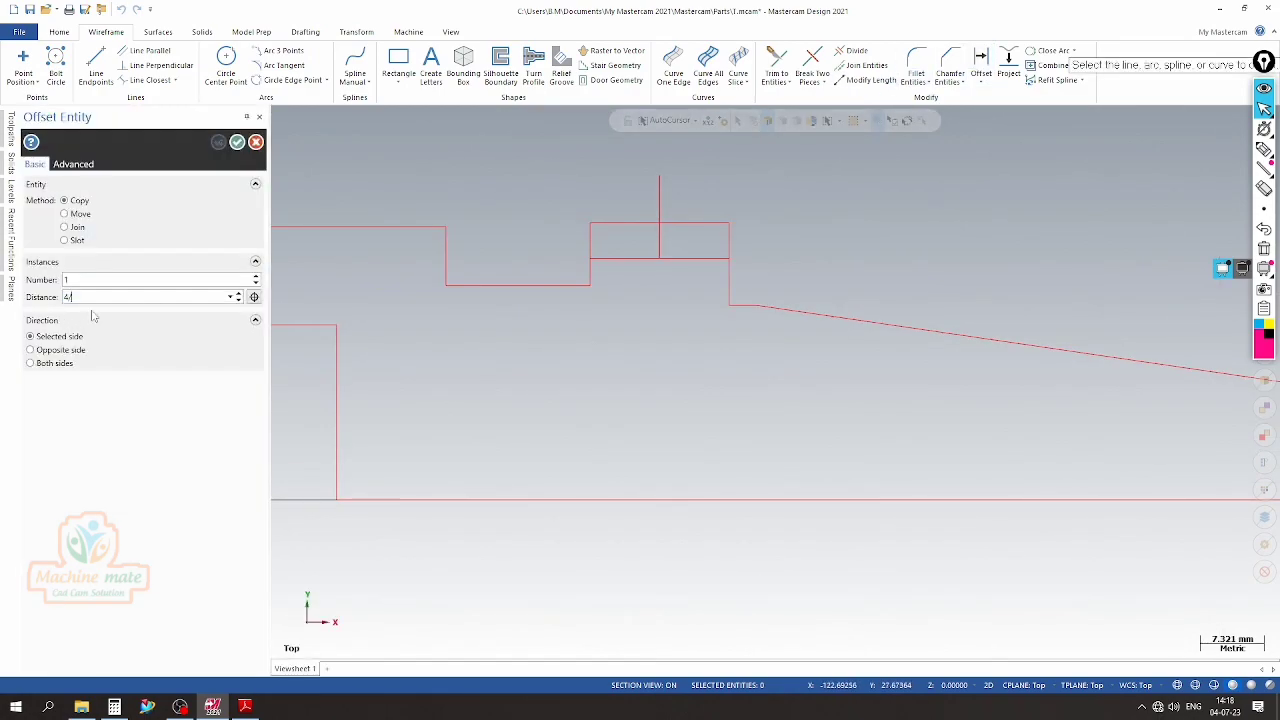
pyautogui.click(660, 238)
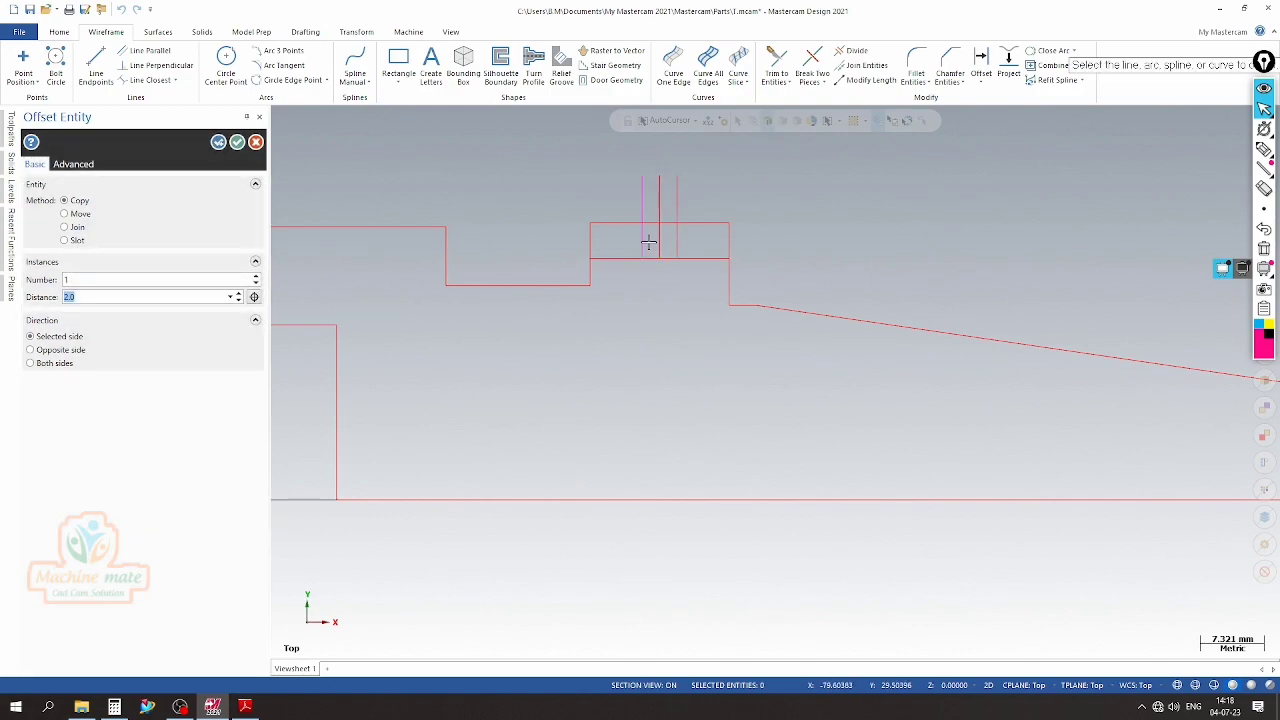
pyautogui.scroll(4, 648, 243)
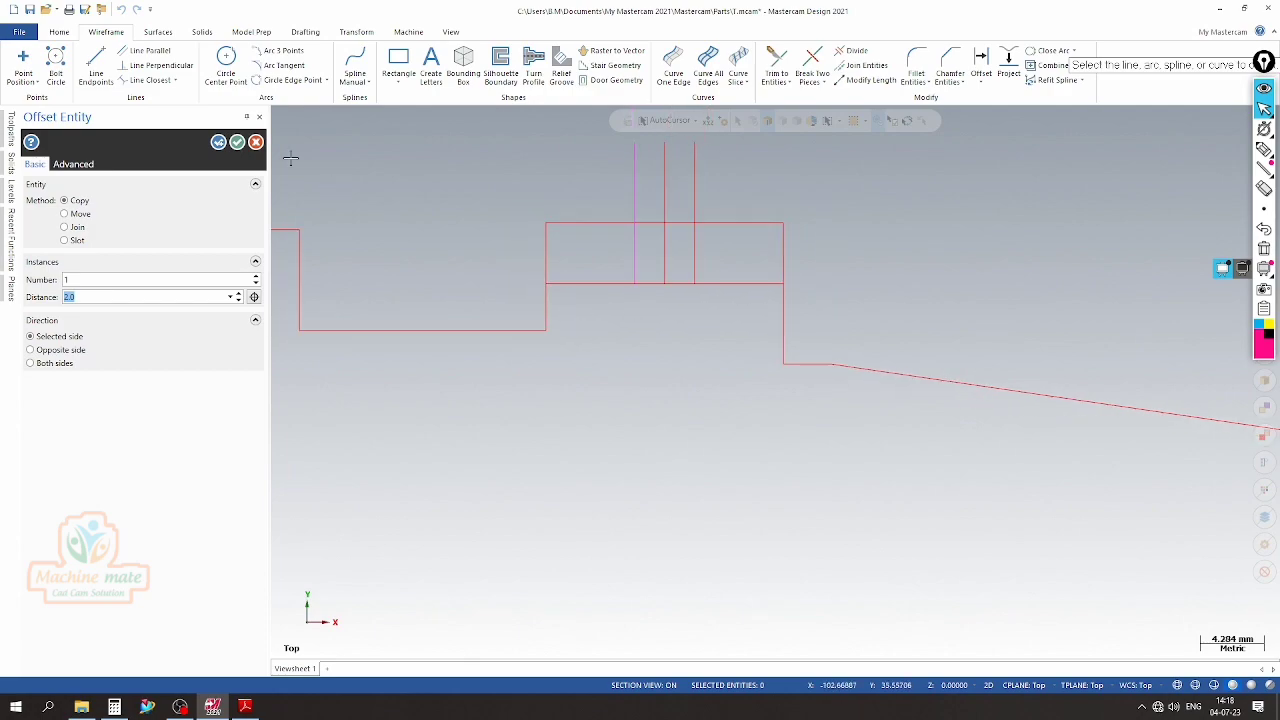
pyautogui.click(219, 142)
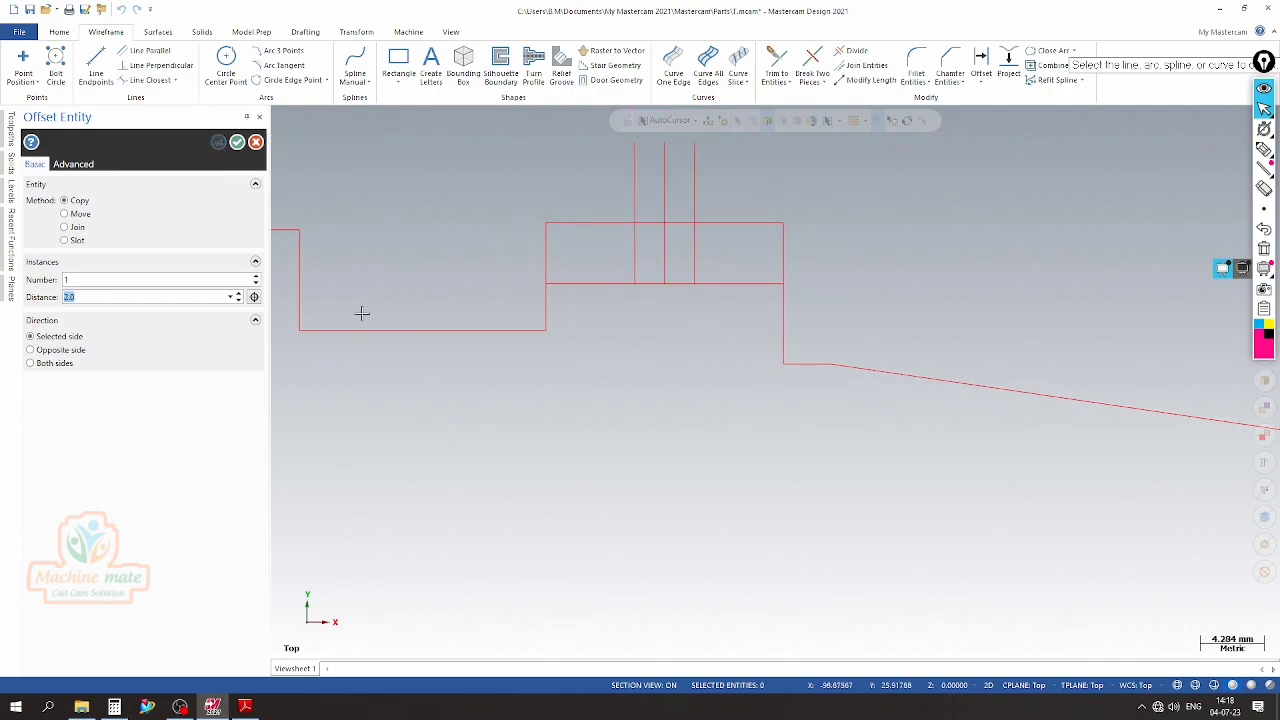
# Check the groove's opening width in Detail B of the PDF and offset the flange's vertical center line 8.5/2 mm to both sides
pyautogui.click(245, 707)
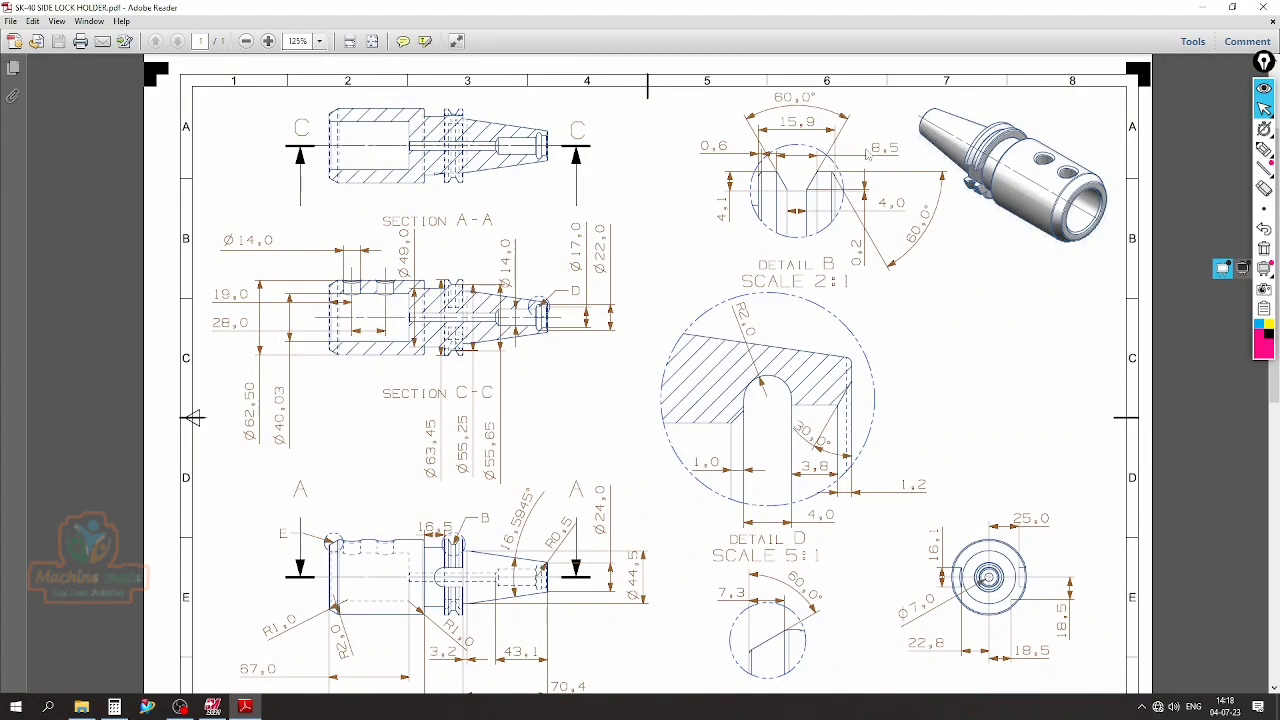
pyautogui.click(245, 707)
pyautogui.click(91, 296)
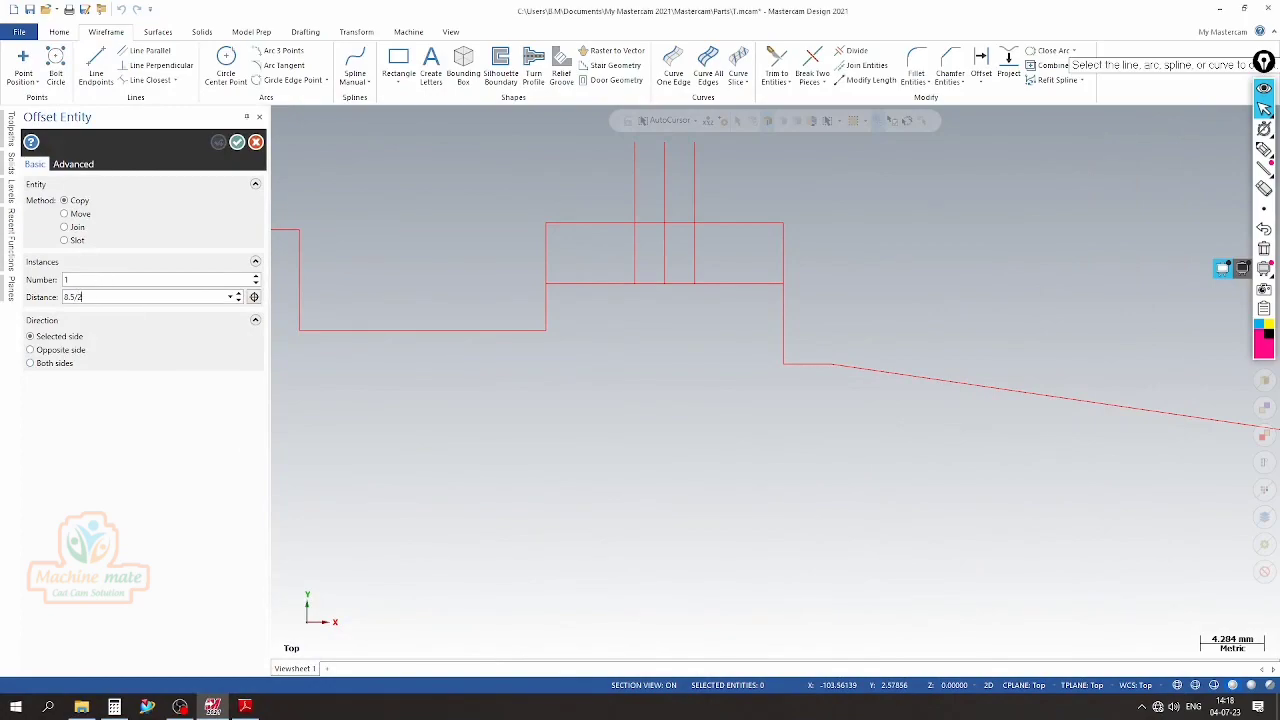
pyautogui.click(57, 364)
pyautogui.click(672, 248)
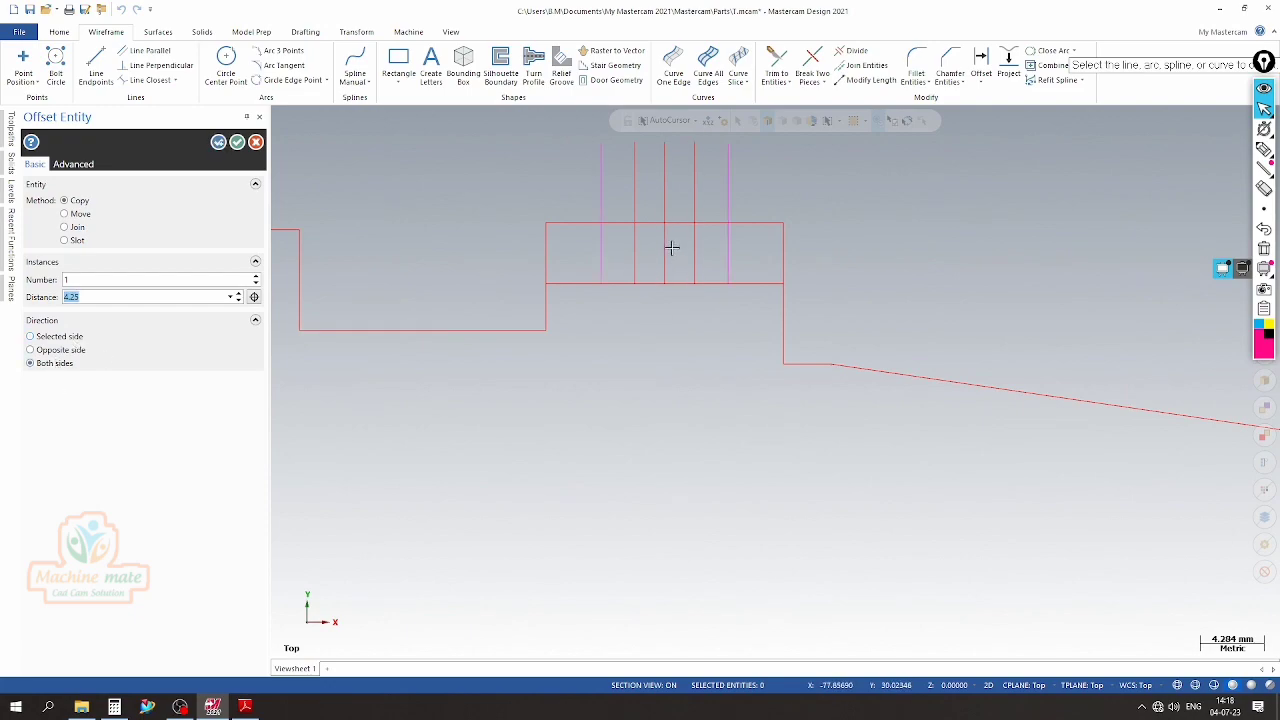
pyautogui.click(237, 142)
# Trim off the portions of all five vertical groove lines that extend above the flange's top line using Divide
pyautogui.scroll(2, 509, 209)
pyautogui.scroll(-1, 512, 330)
pyautogui.scroll(1, 486, 229)
pyautogui.scroll(-1, 600, 200)
pyautogui.click(852, 52)
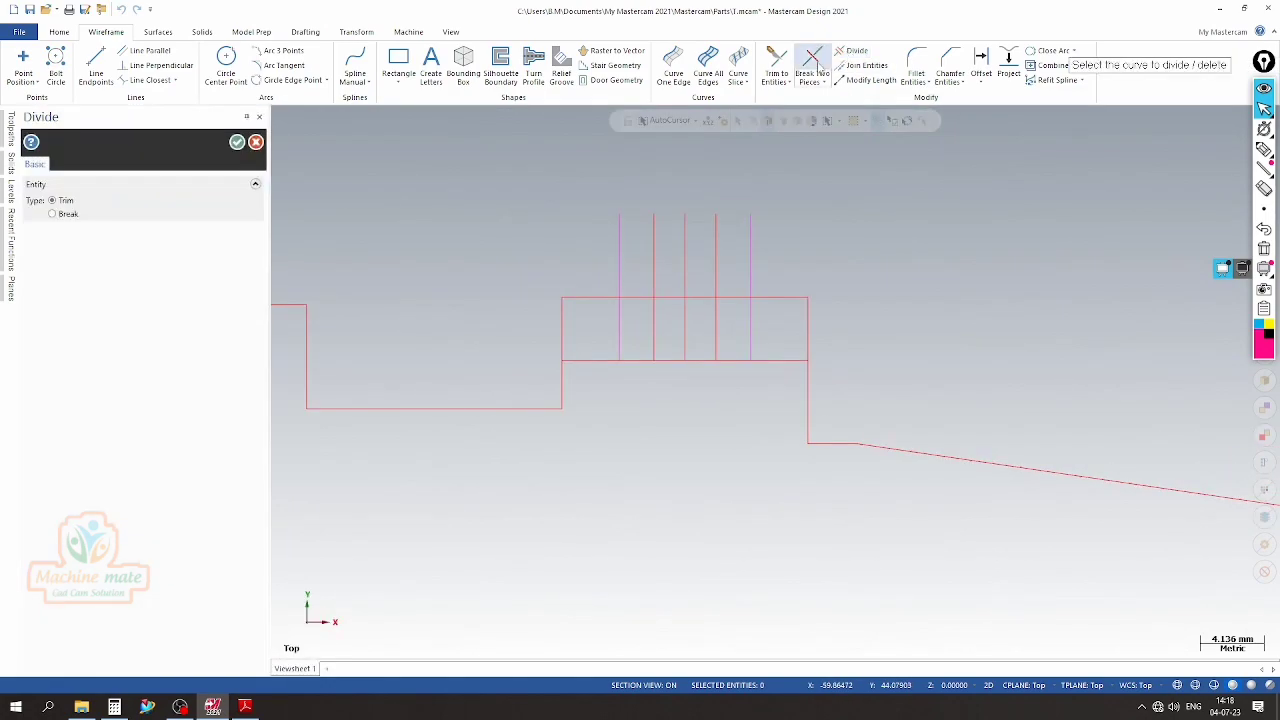
pyautogui.moveTo(514, 252)
pyautogui.mouseDown()
pyautogui.moveTo(851, 252)
pyautogui.moveTo(536, 247)
pyautogui.mouseUp()
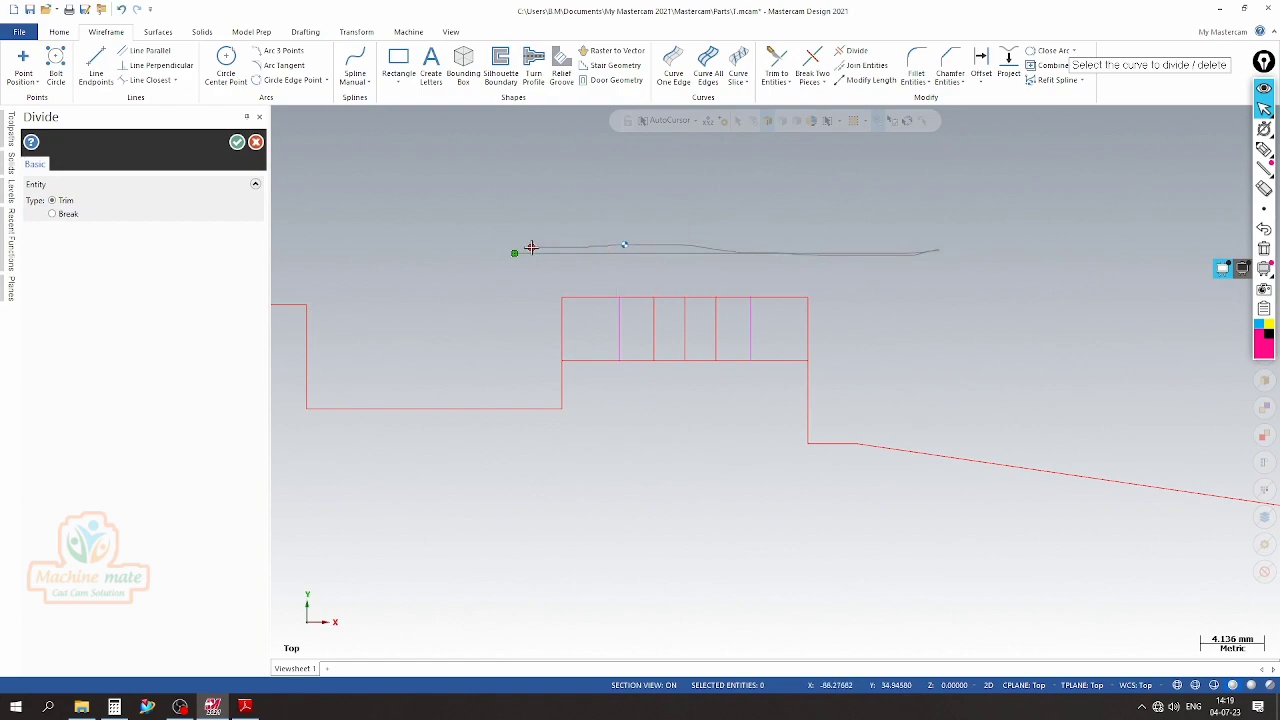
pyautogui.click(237, 142)
pyautogui.rightClick(295, 166)
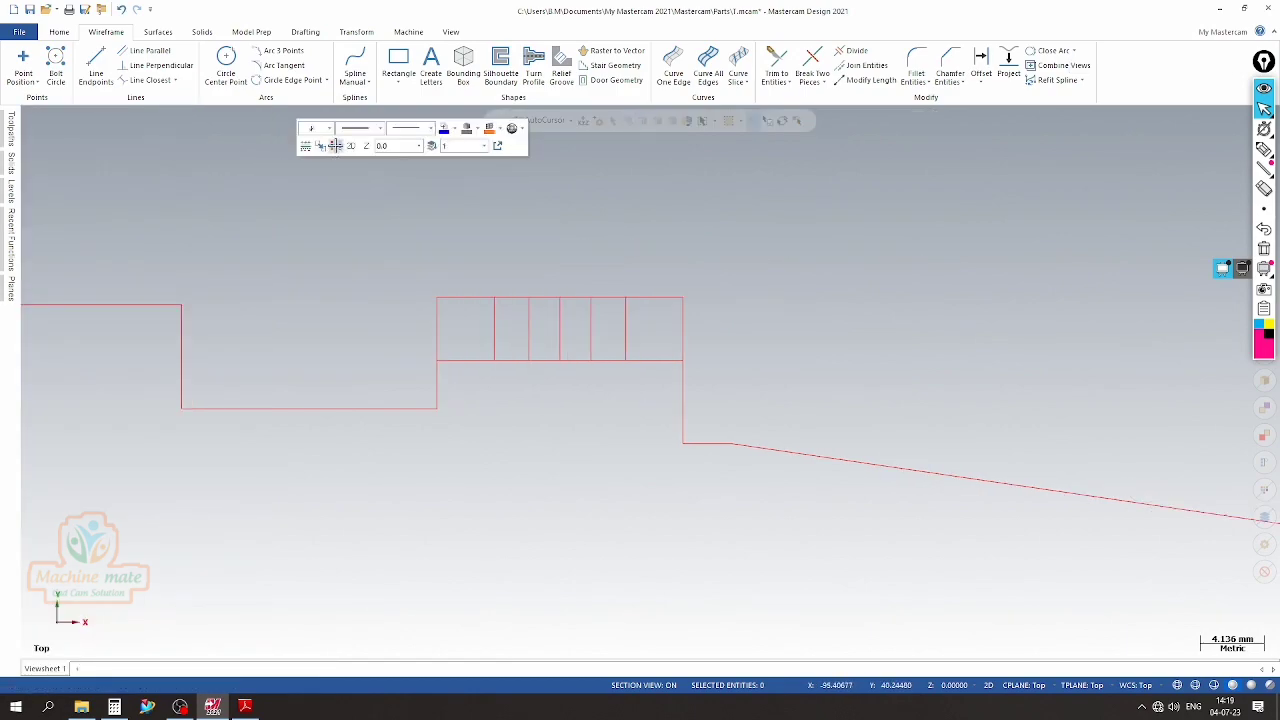
# Draw two slanted groove side lines joining the outer vertical lines' top ends to the inner vertical lines' bottom ends
pyautogui.scroll(2, 549, 260)
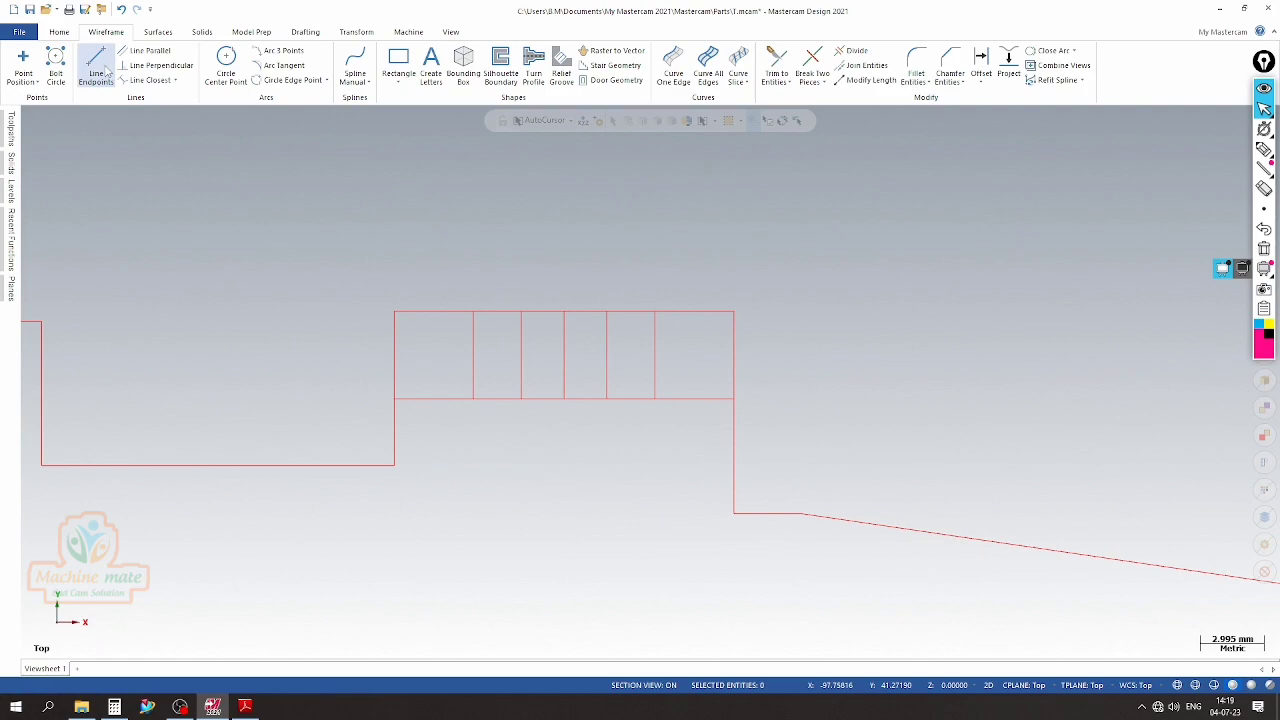
pyautogui.click(96, 68)
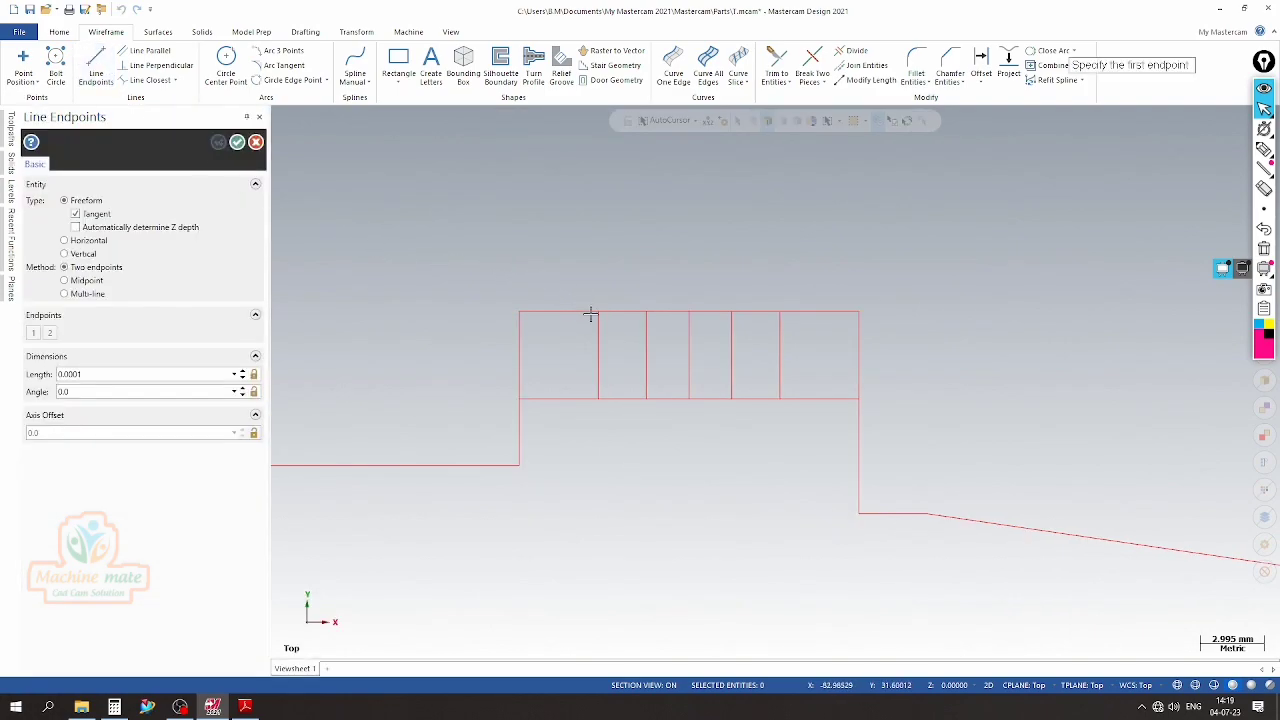
pyautogui.click(597, 314)
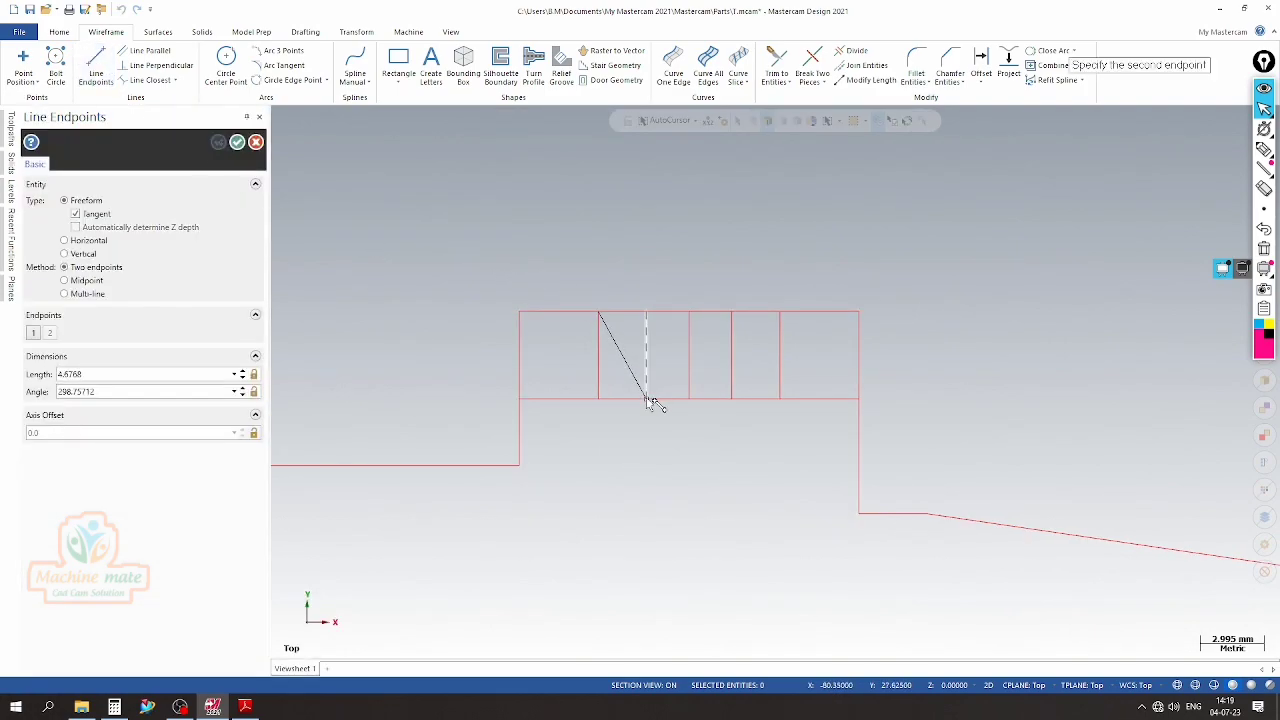
pyautogui.click(646, 398)
pyautogui.click(732, 398)
pyautogui.click(780, 313)
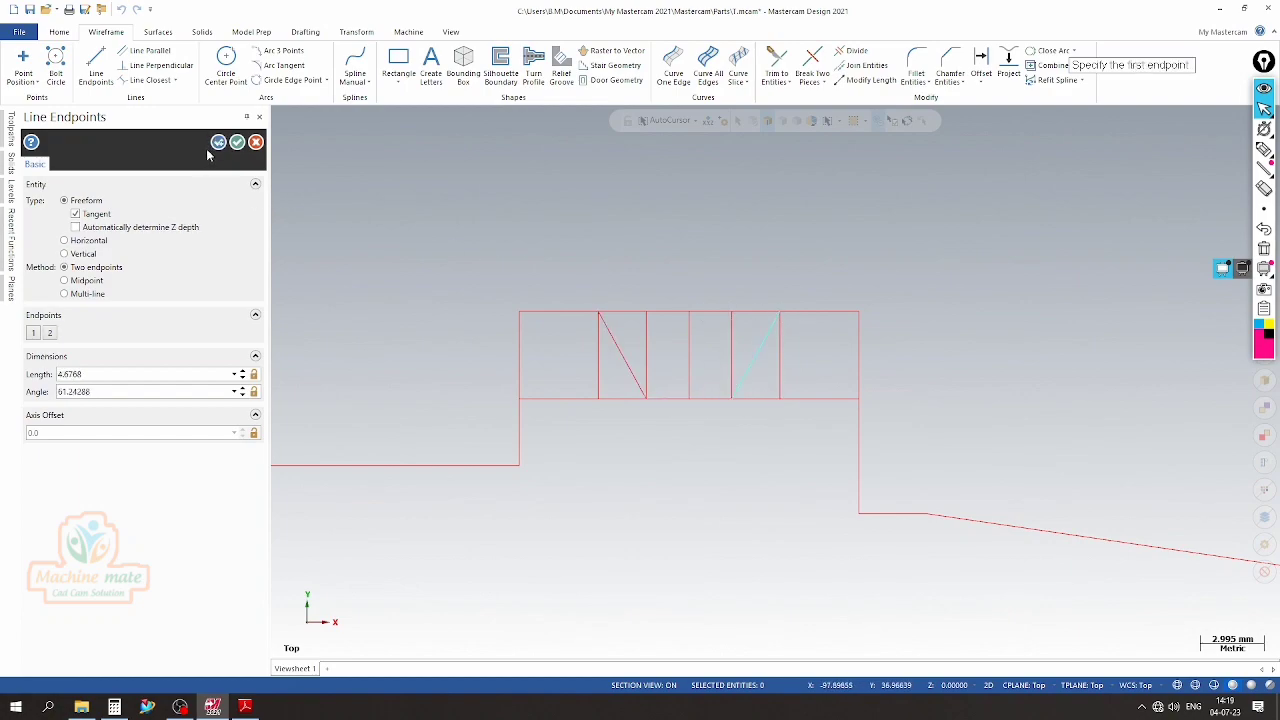
pyautogui.click(237, 143)
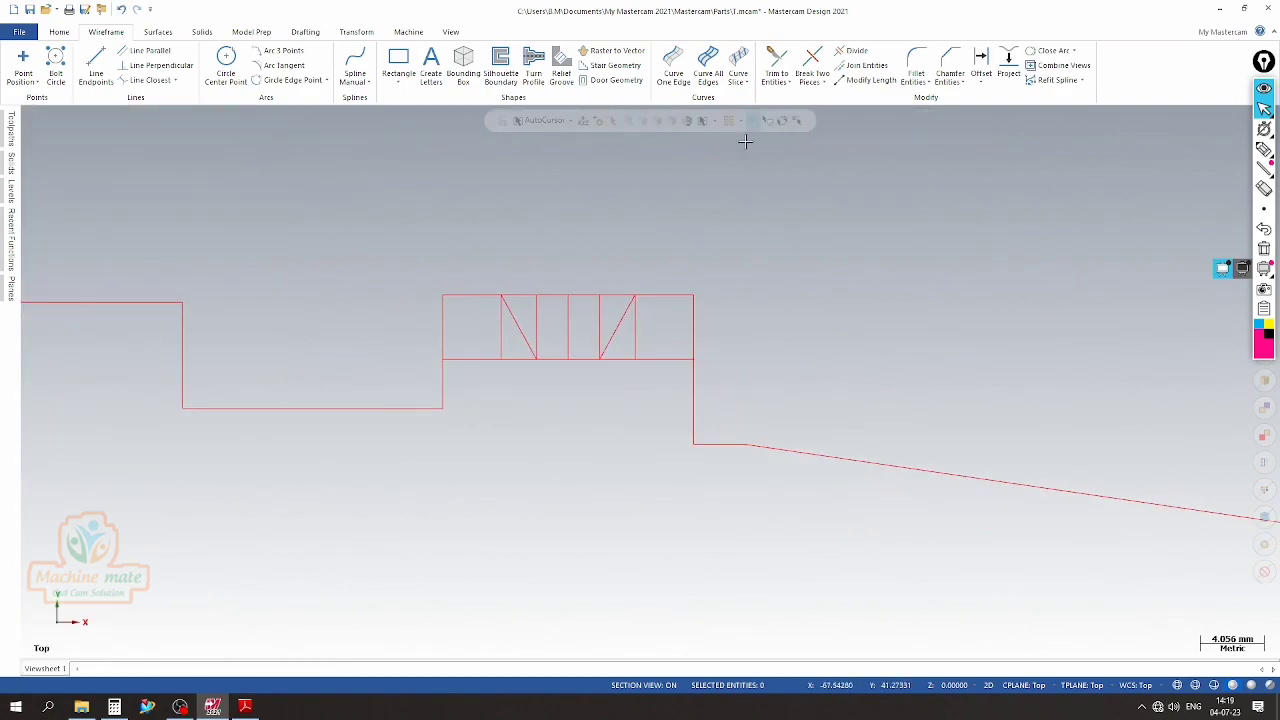
# Extend the two slanted groove sides downward to a common intersection with the Trim 2 entities method
pyautogui.click(776, 65)
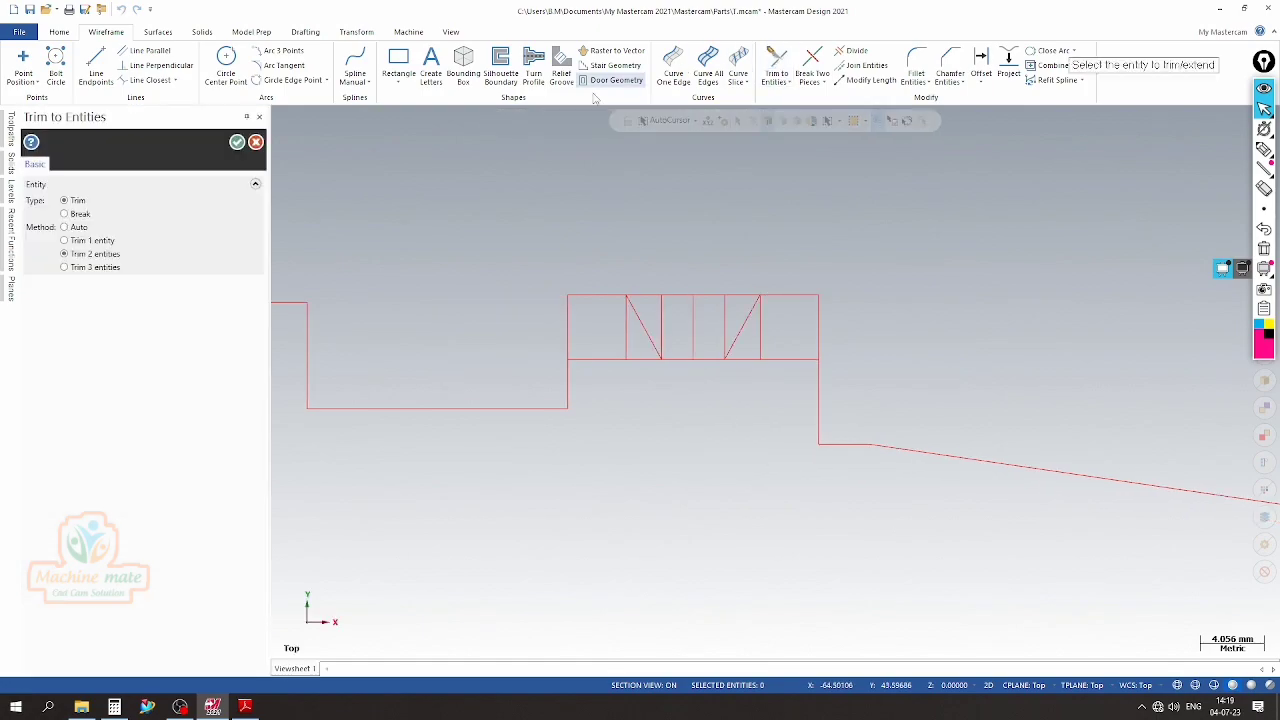
pyautogui.click(645, 329)
pyautogui.click(738, 333)
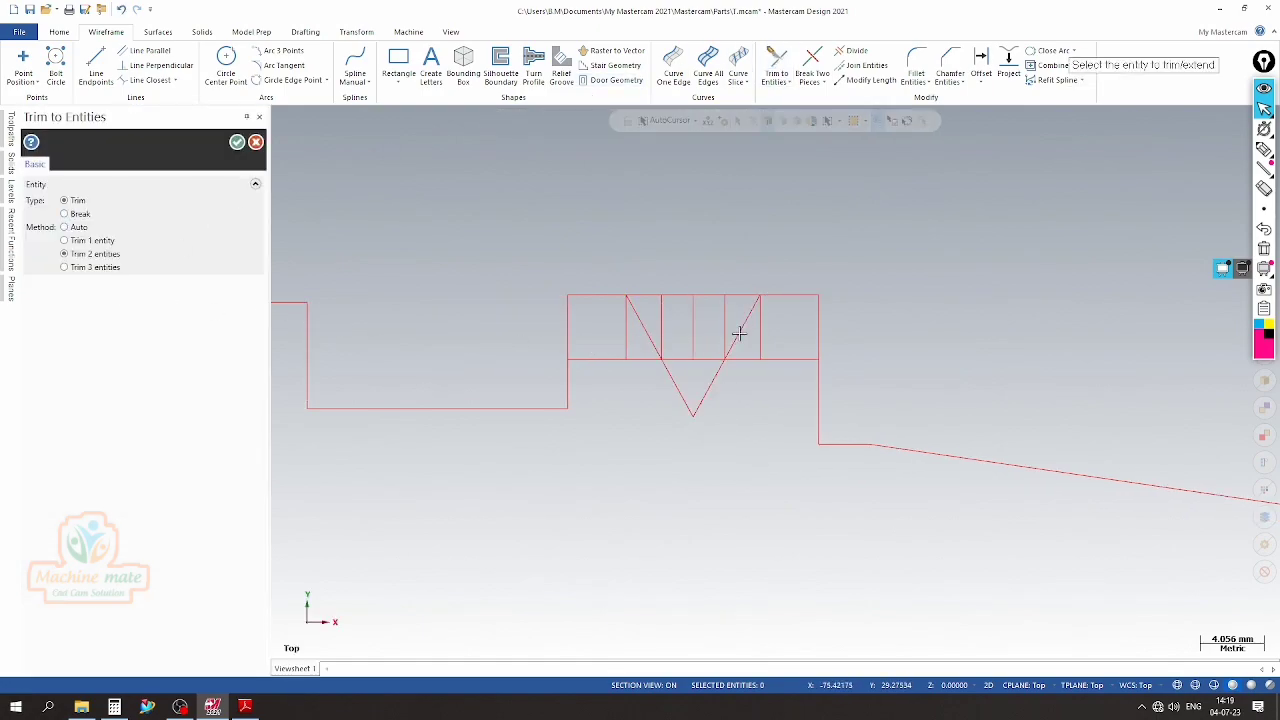
pyautogui.click(248, 144)
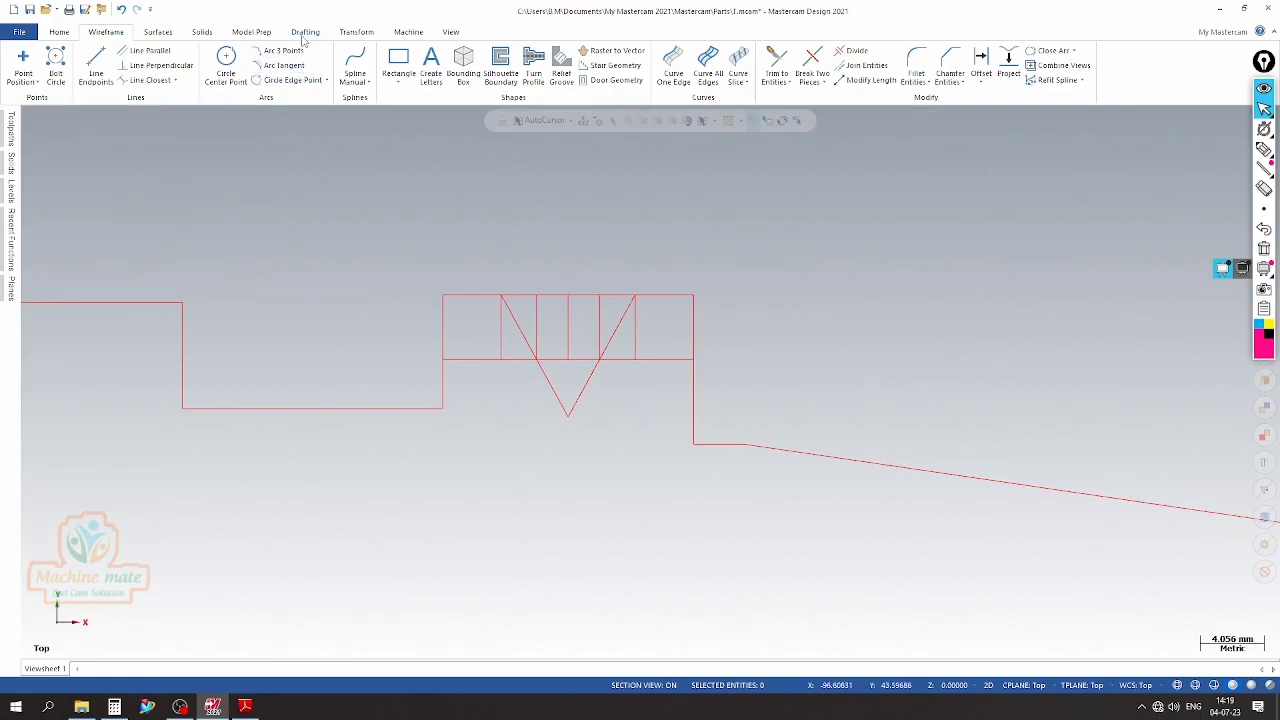
# Measure the angle between the two slanted groove sides with an angular dimension, without placing it
pyautogui.click(305, 36)
pyautogui.click(125, 51)
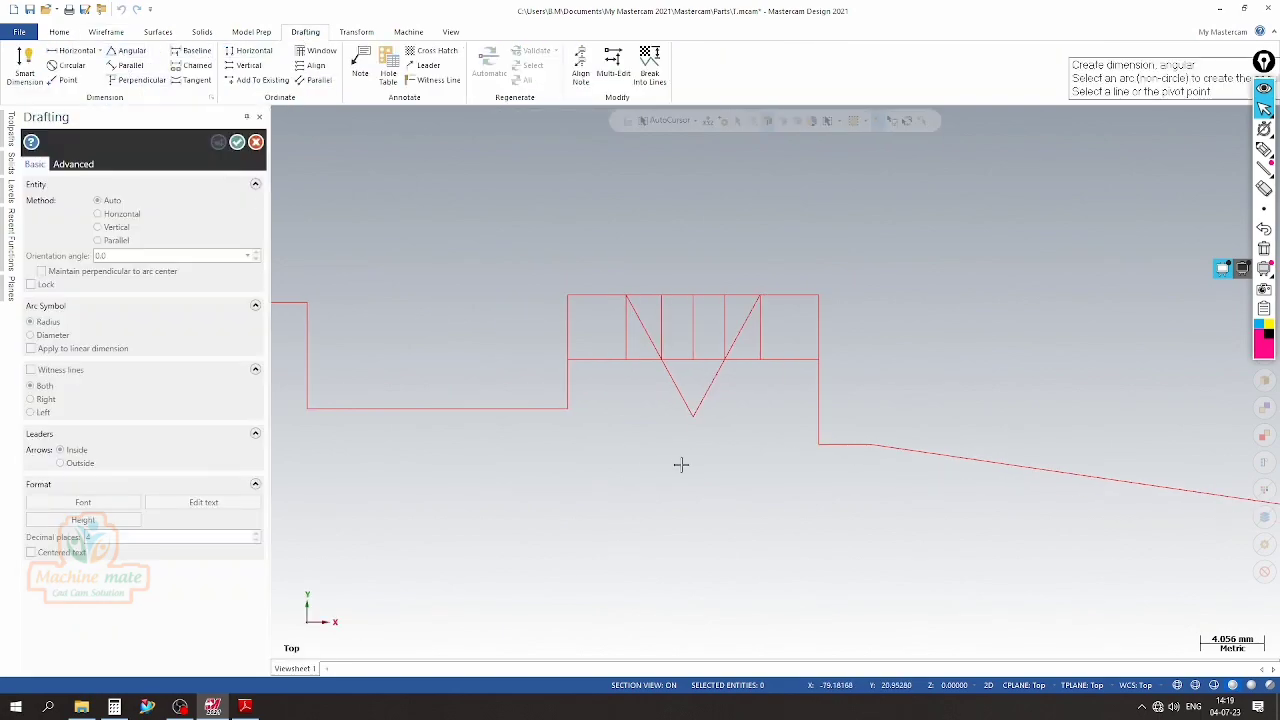
pyautogui.click(693, 415)
pyautogui.click(627, 297)
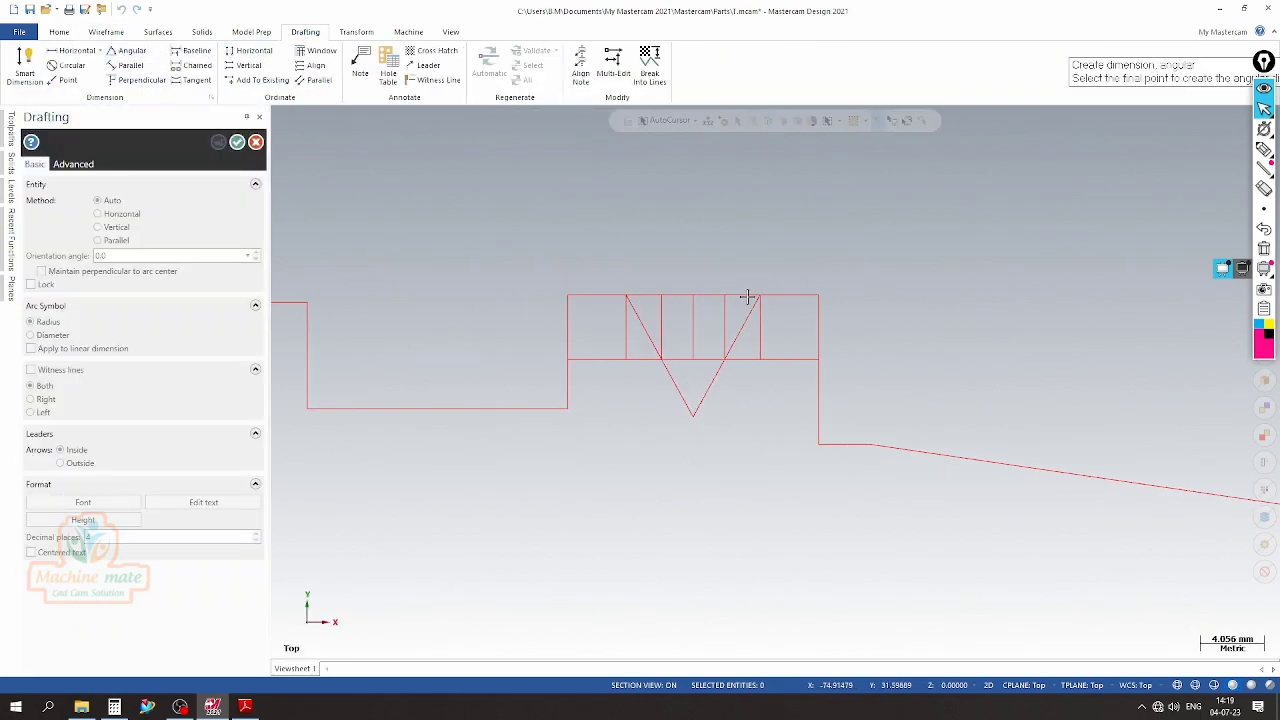
pyautogui.click(762, 299)
pyautogui.scroll(2, 693, 189)
pyautogui.scroll(-2, 693, 189)
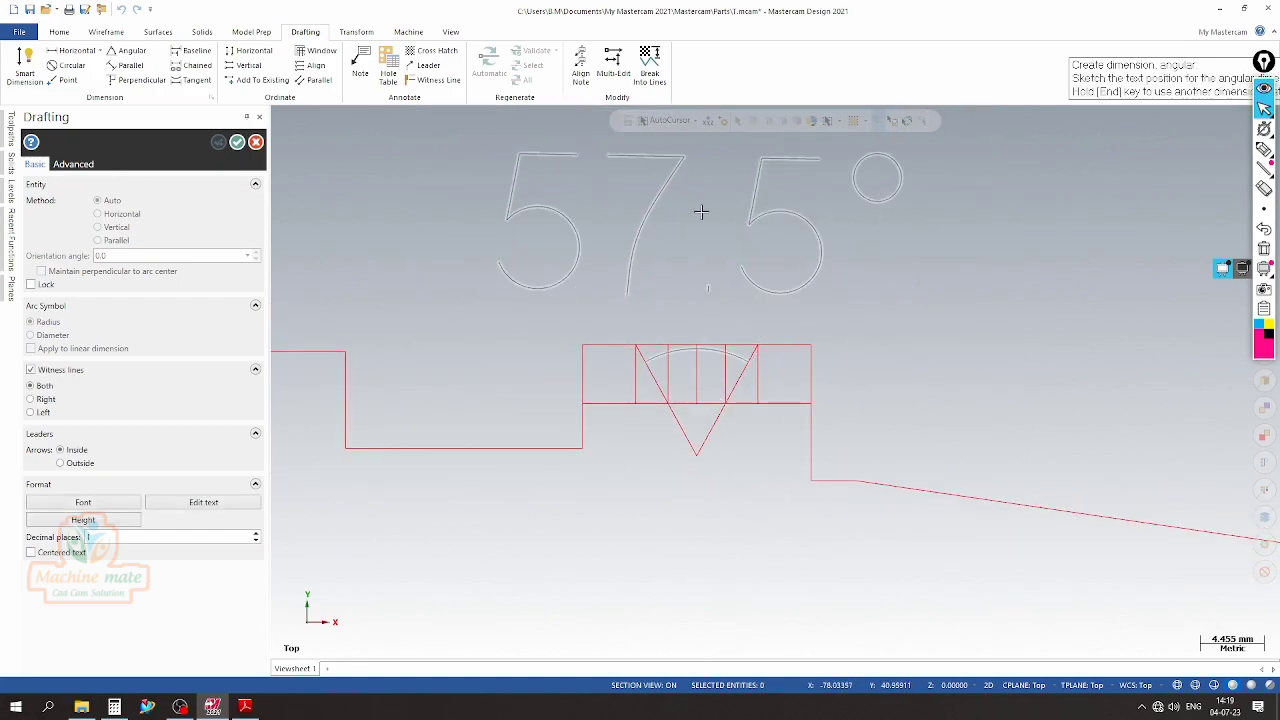
pyautogui.press('Escape')
pyautogui.press('Escape')
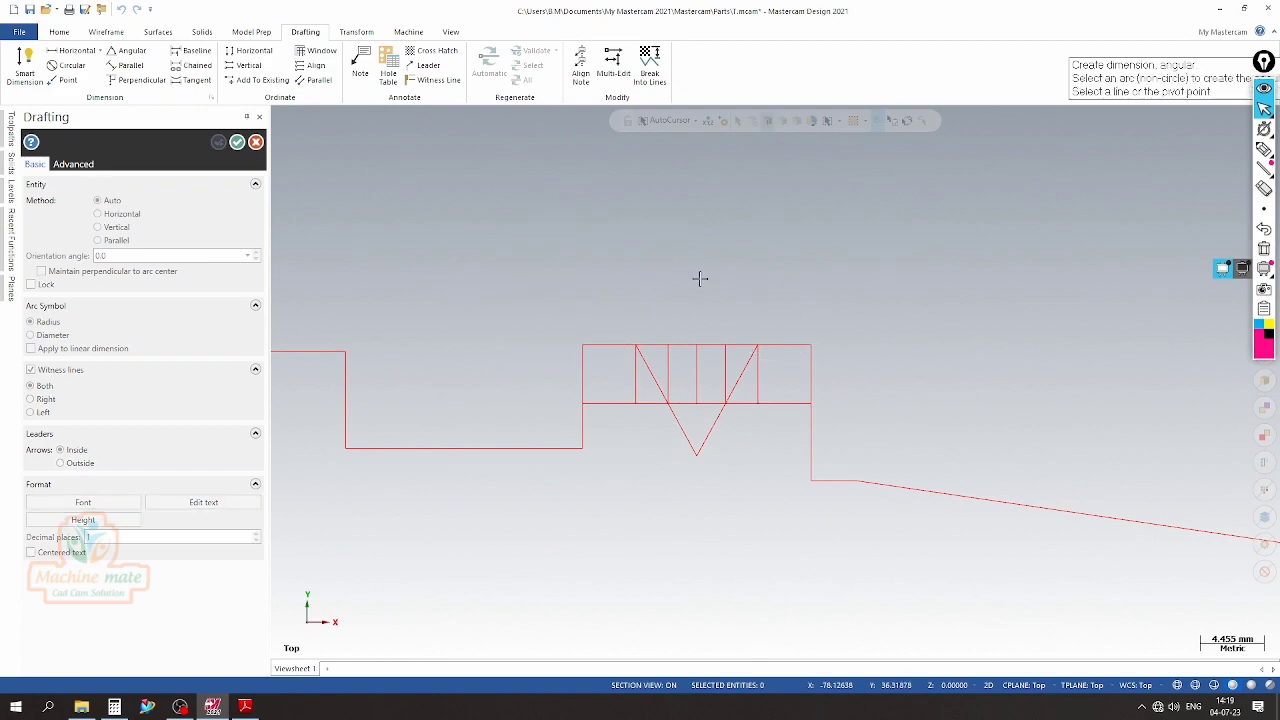
# Delete the two slanted groove sides and the offset vertical lines inside the flange
pyautogui.moveTo(462, 274); pyautogui.dragTo(673, 480)
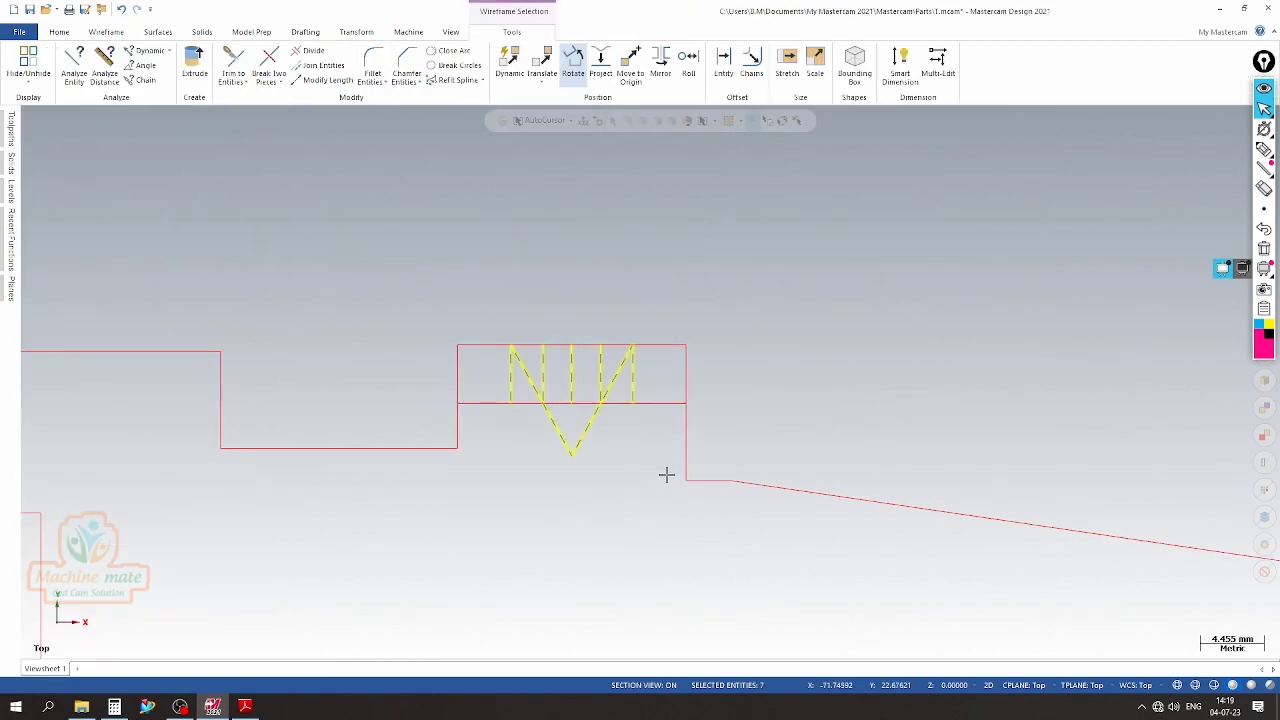
pyautogui.press('Delete')
pyautogui.scroll(2, 577, 386)
pyautogui.scroll(-7, 555, 373)
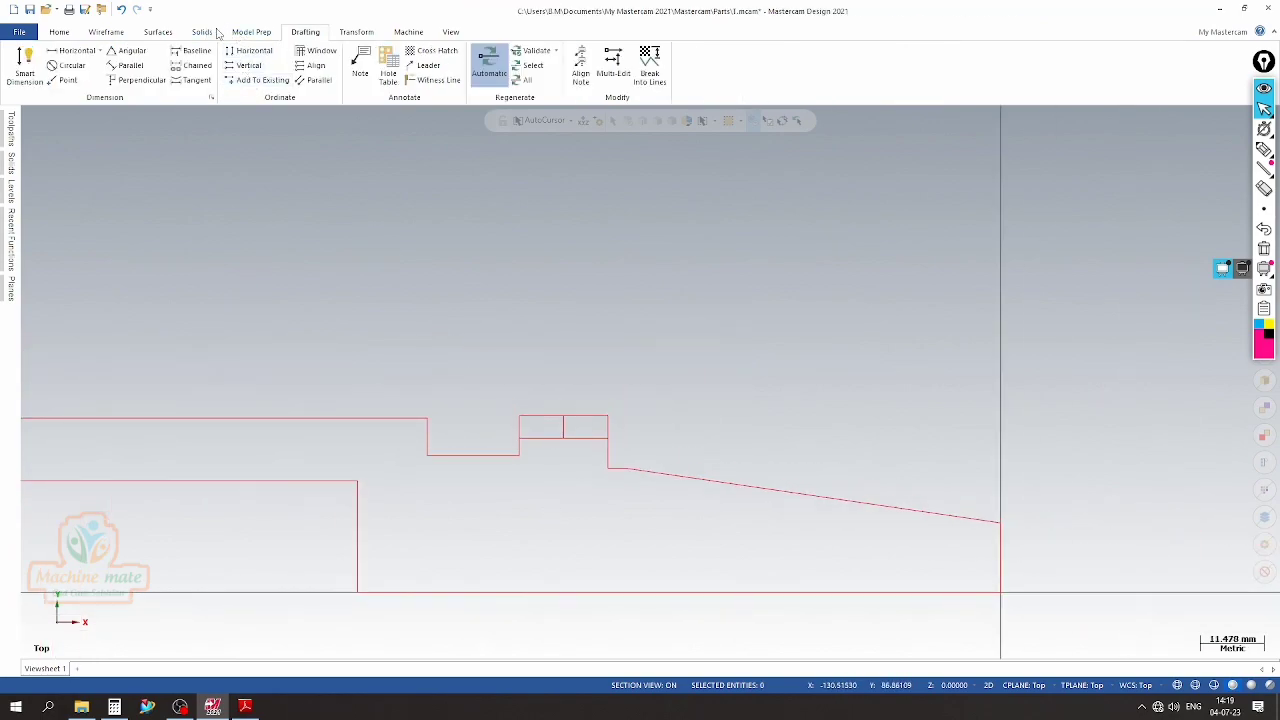
# Measure the flange's top width with a smart dimension, without placing it
pyautogui.click(25, 62)
pyautogui.click(662, 415)
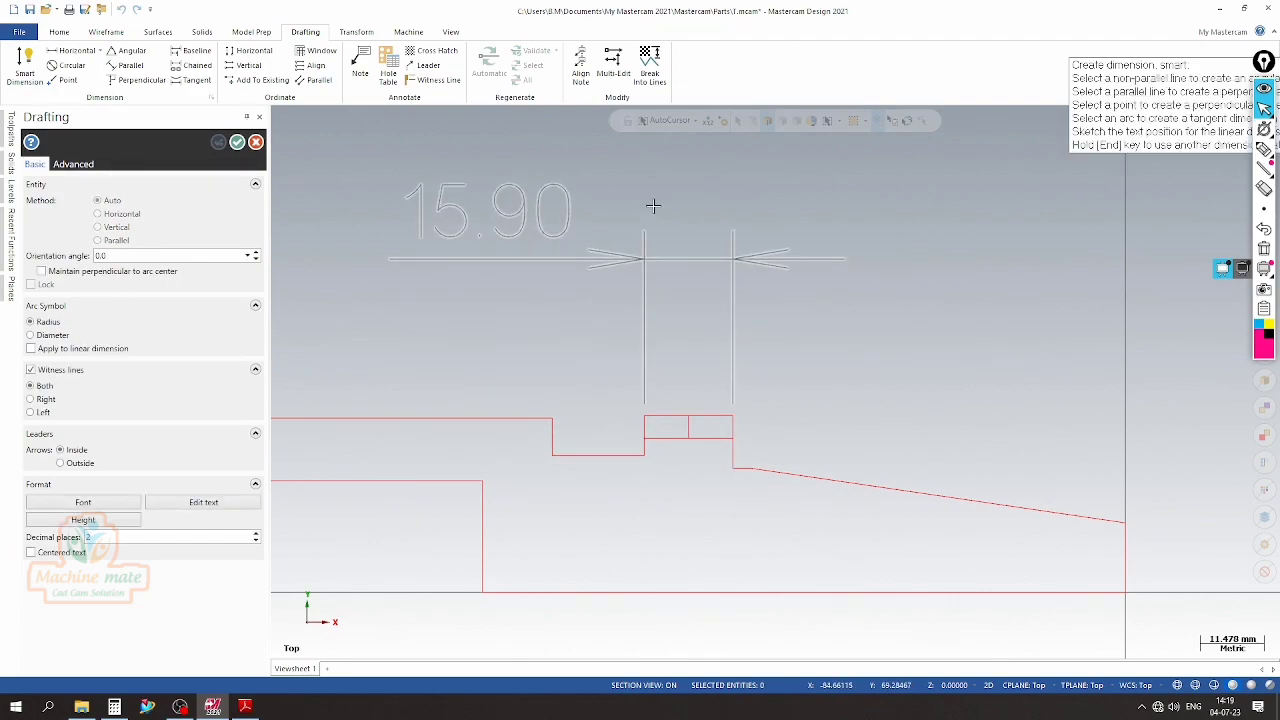
pyautogui.press('Escape')
pyautogui.press('Escape')
pyautogui.scroll(3, 552, 446)
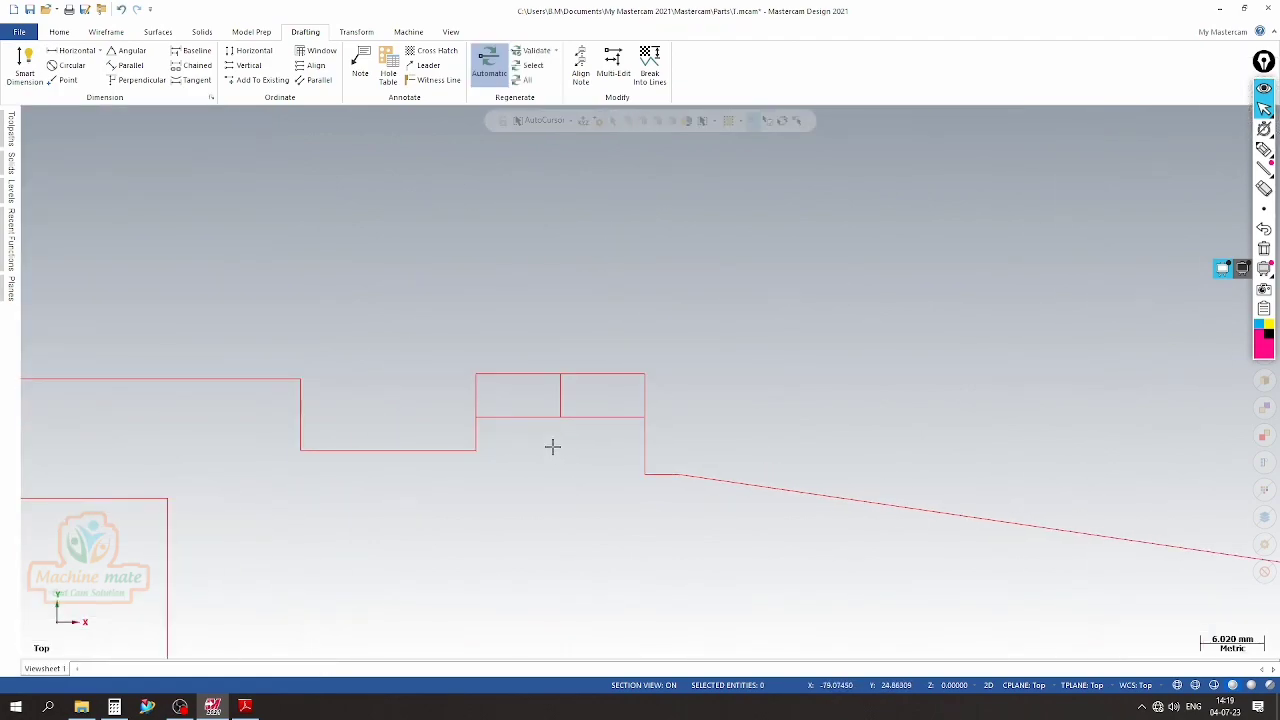
# Recheck Detail B in the PDF and offset a copy of the groove depth line 0.2 mm upward
pyautogui.click(245, 706)
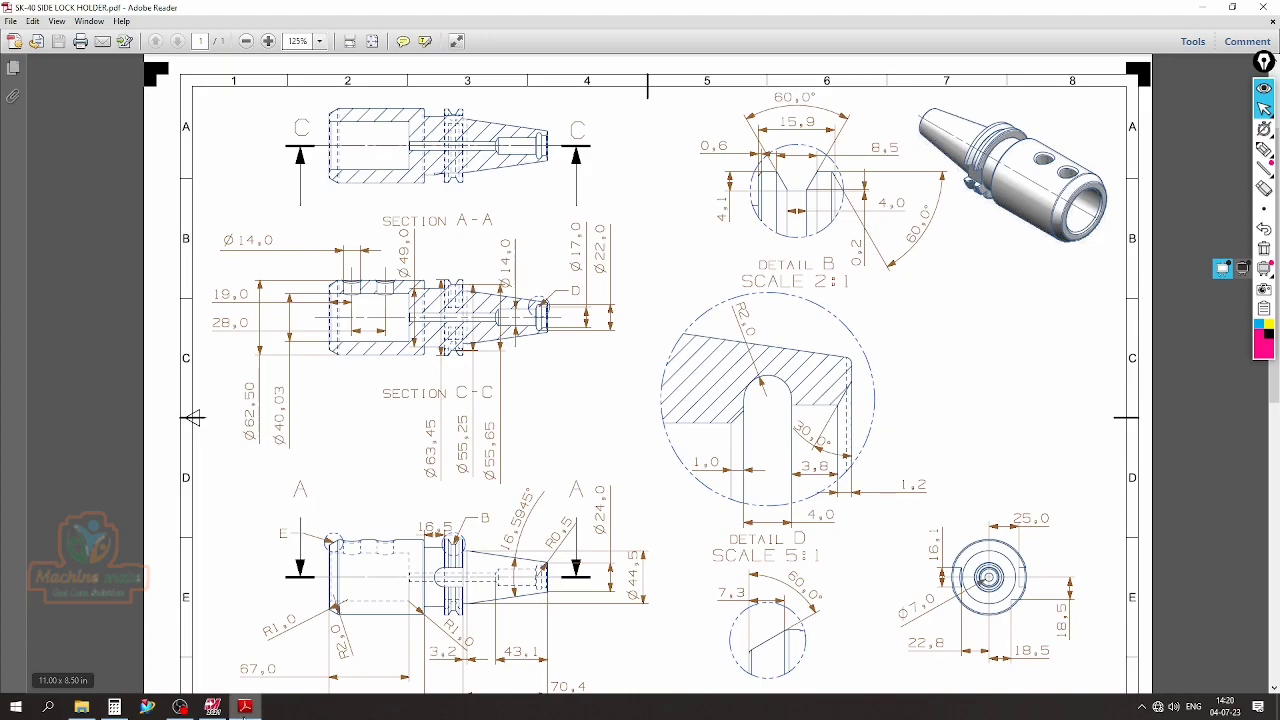
pyautogui.click(246, 707)
pyautogui.scroll(3, 528, 431)
pyautogui.scroll(2, 528, 431)
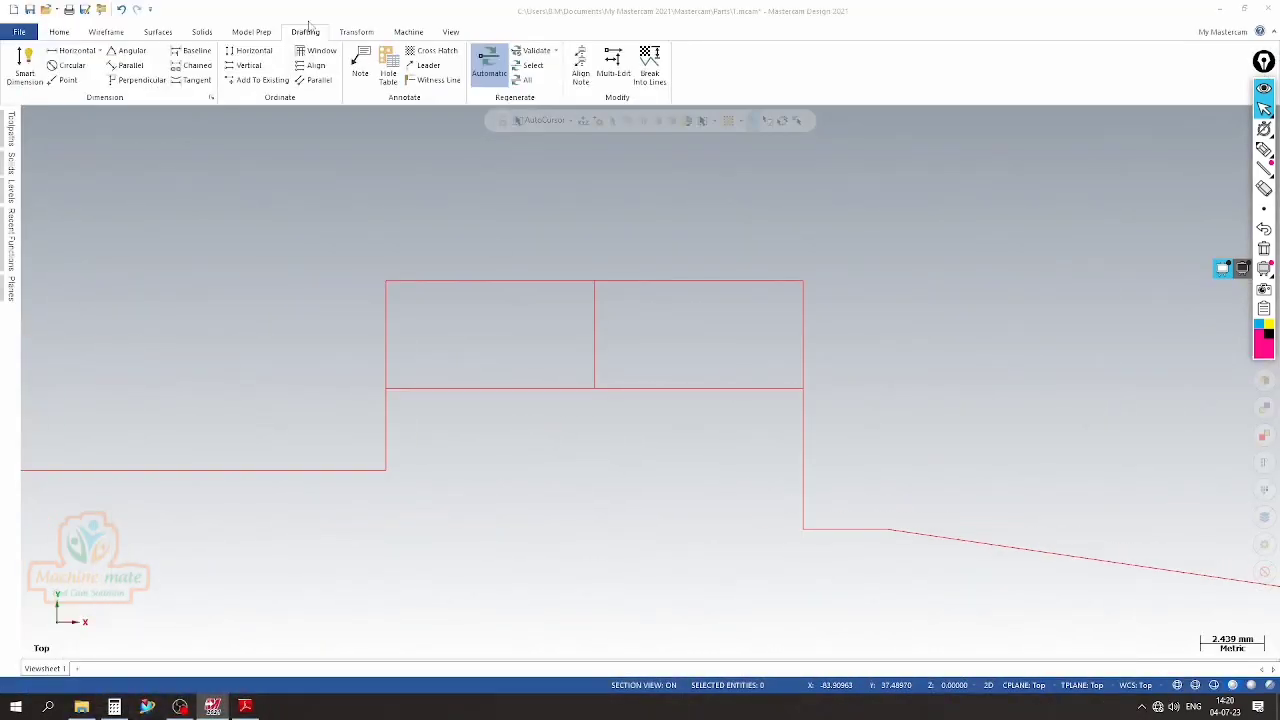
pyautogui.click(105, 32)
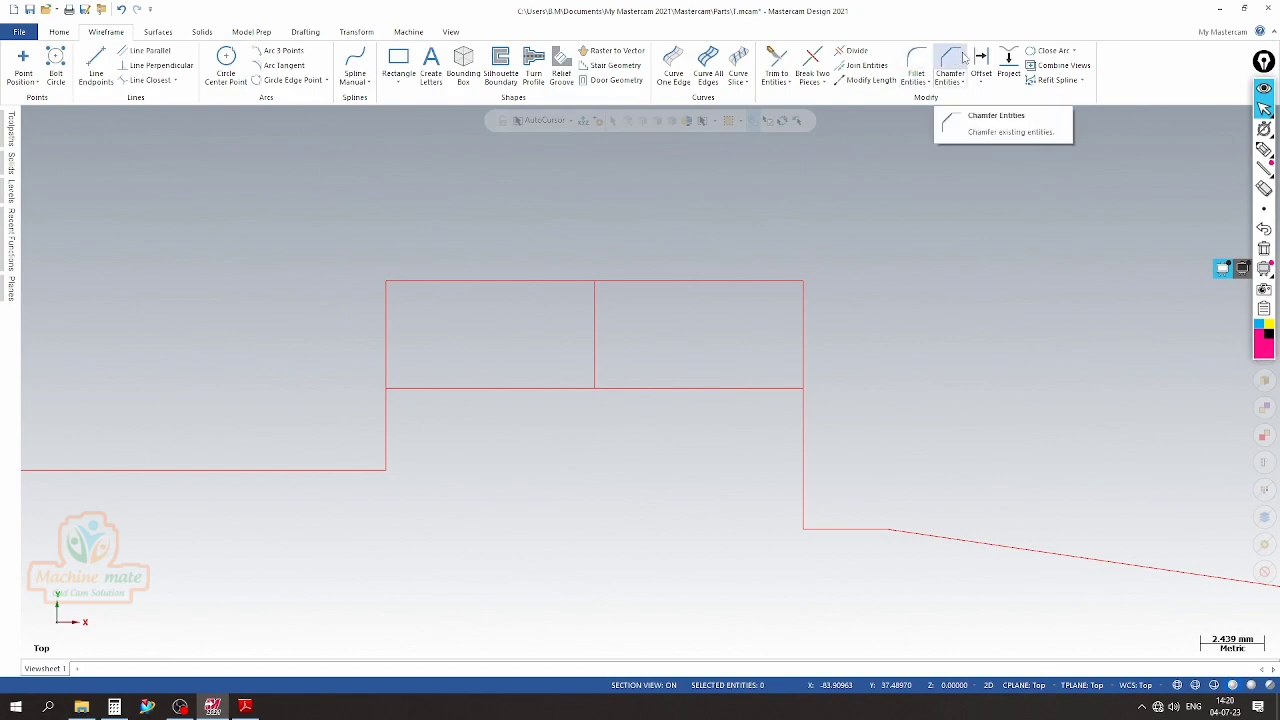
pyautogui.click(948, 62)
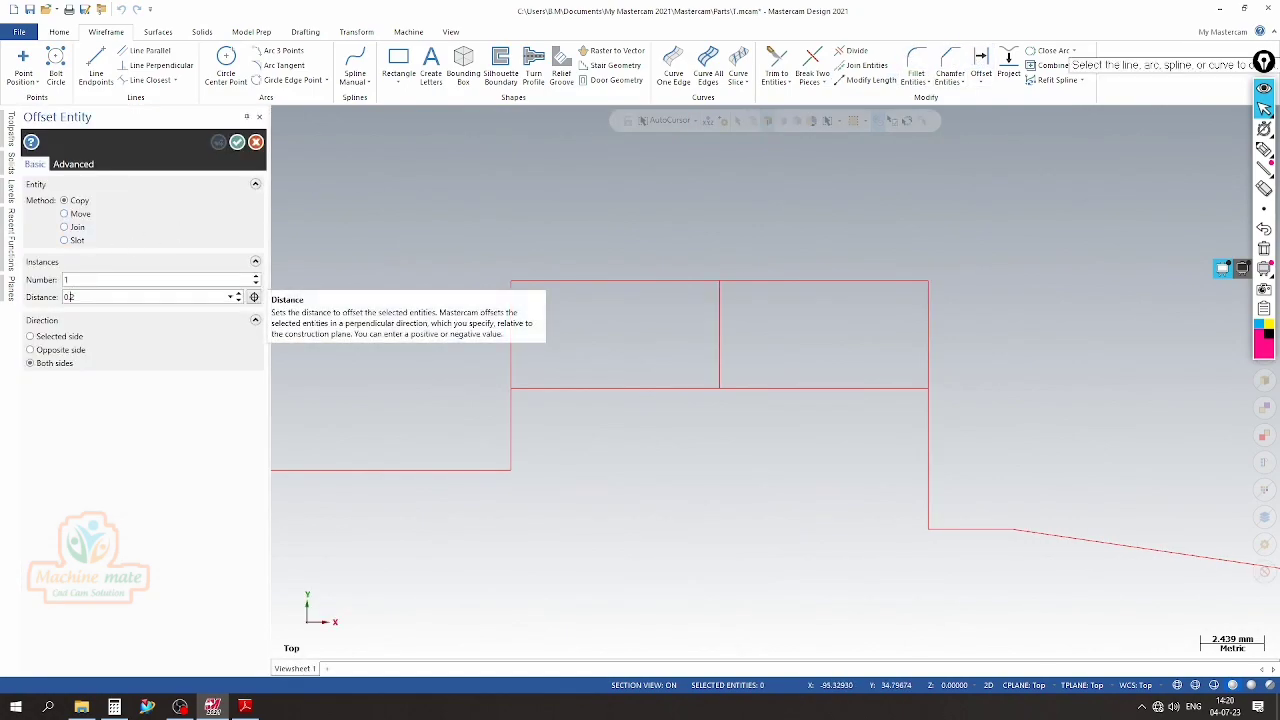
pyautogui.click(737, 387)
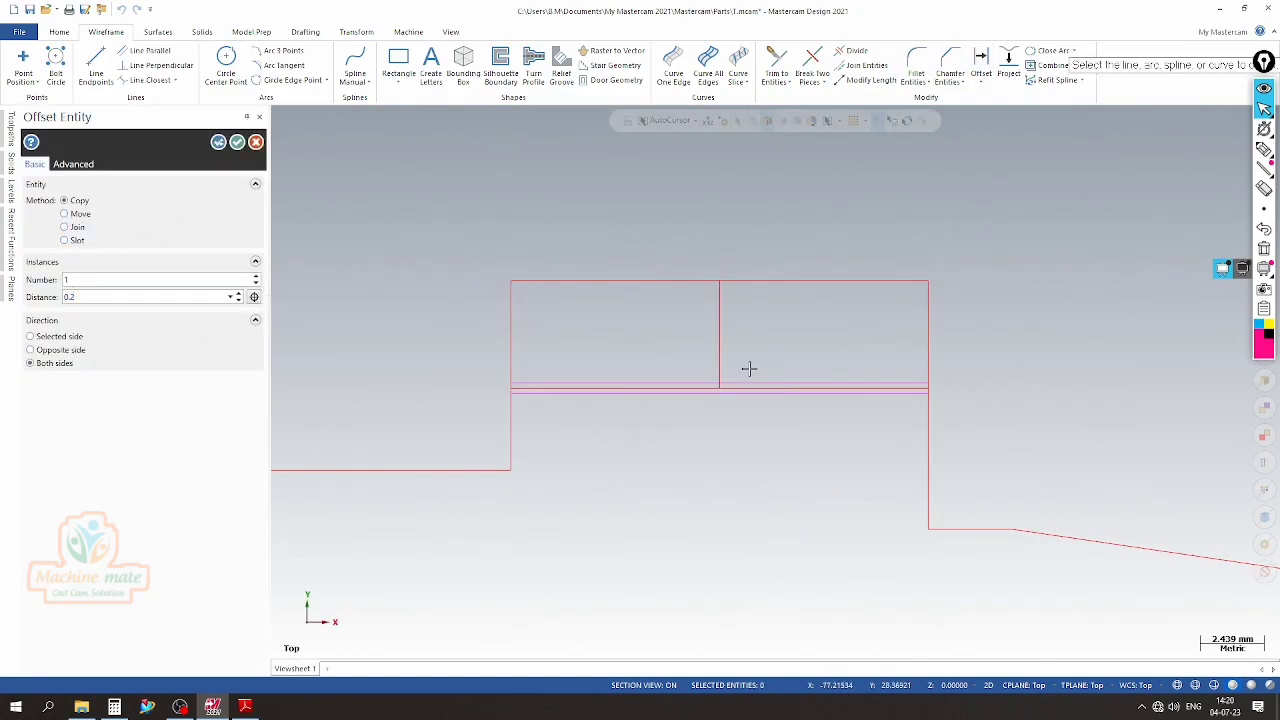
pyautogui.click(66, 341)
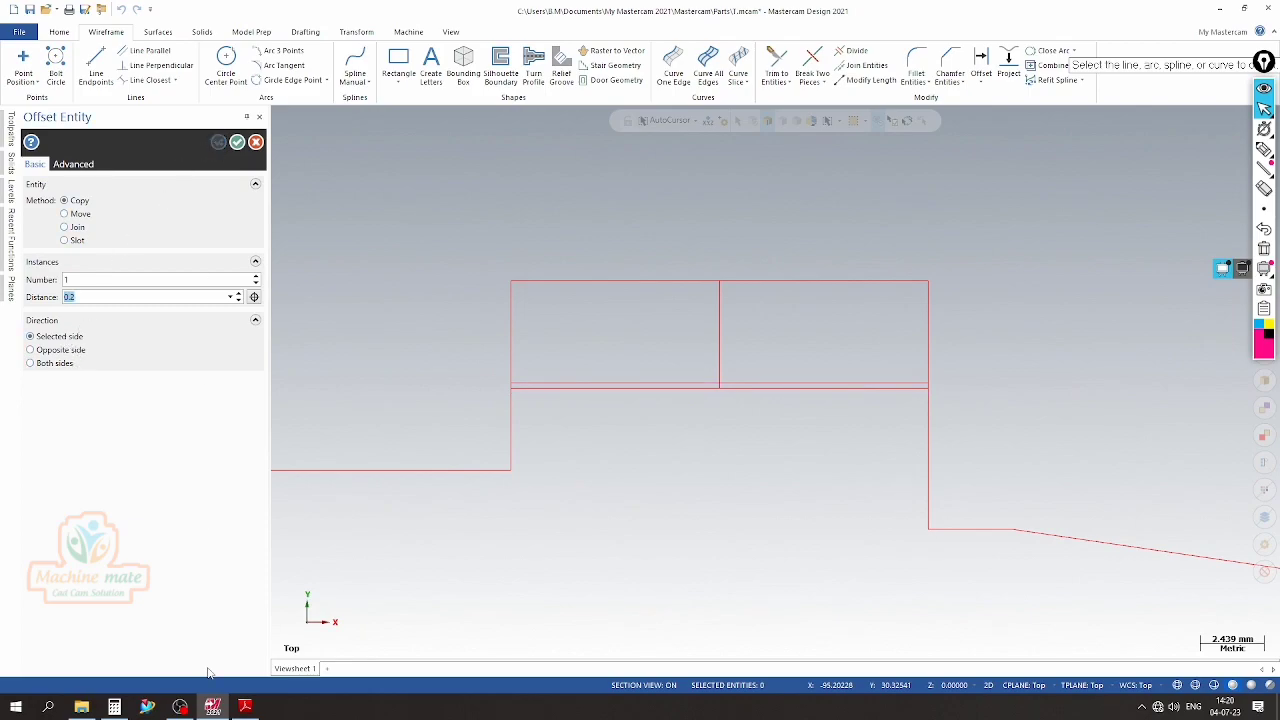
pyautogui.click(245, 706)
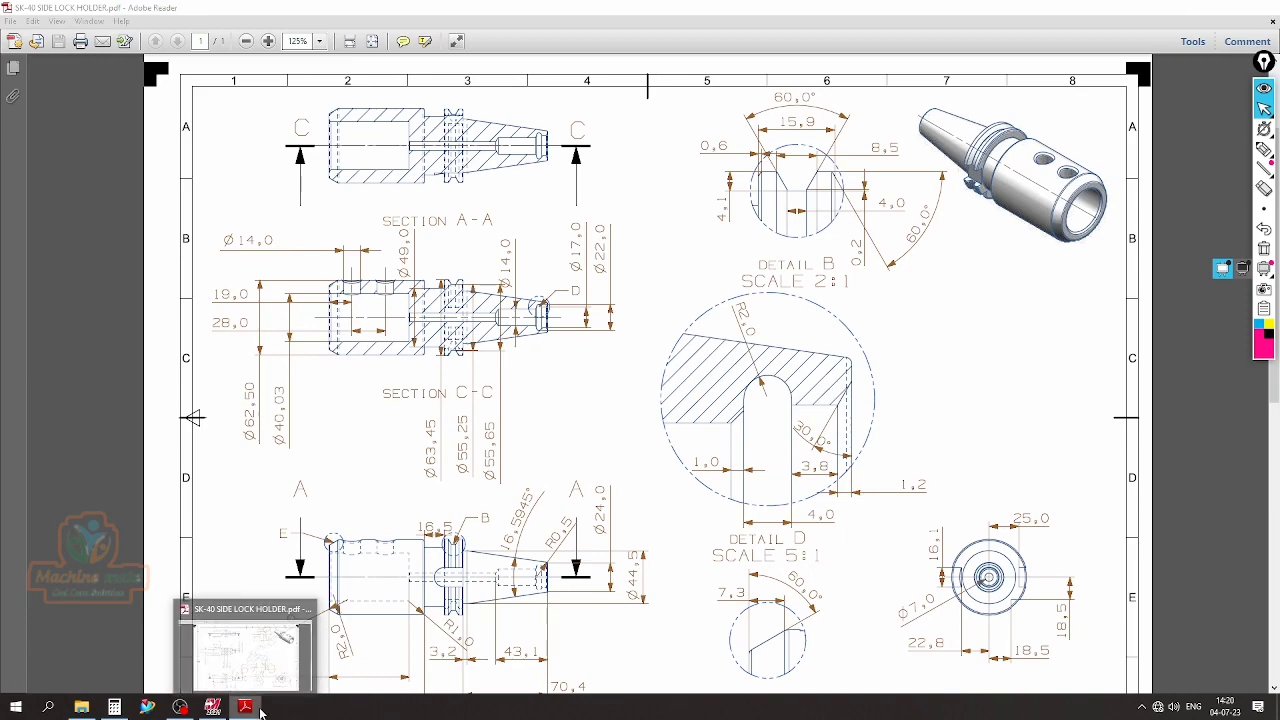
pyautogui.click(212, 706)
pyautogui.scroll(2, 262, 152)
pyautogui.click(237, 142)
pyautogui.scroll(-2, 323, 248)
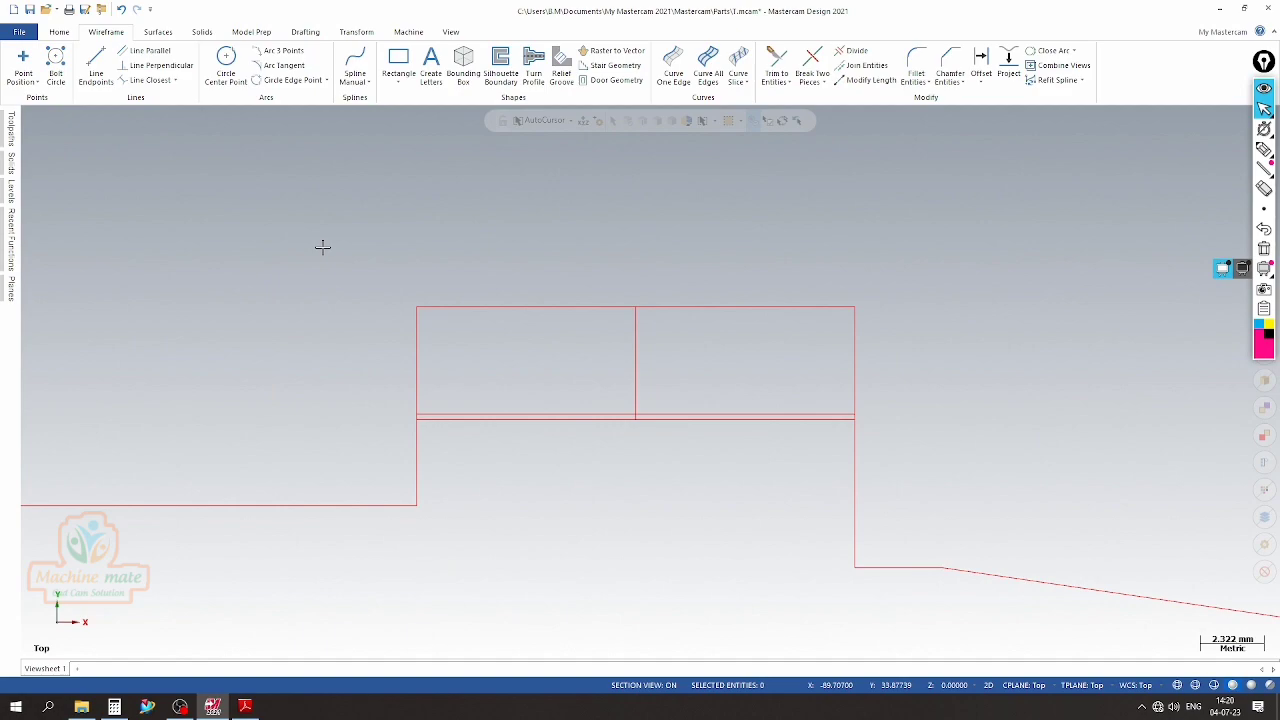
# Offset the flange's remaining vertical center line 4/2 mm to both sides to mark the groove bottom again
pyautogui.click(981, 65)
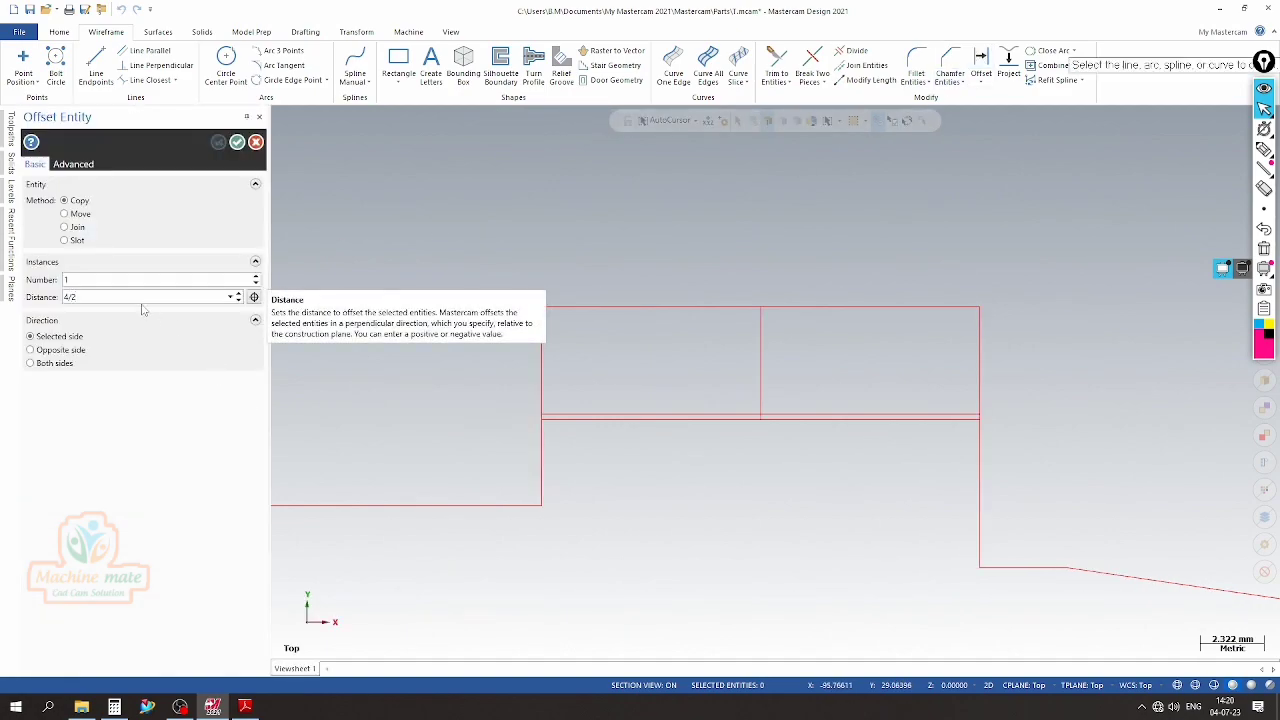
pyautogui.click(758, 359)
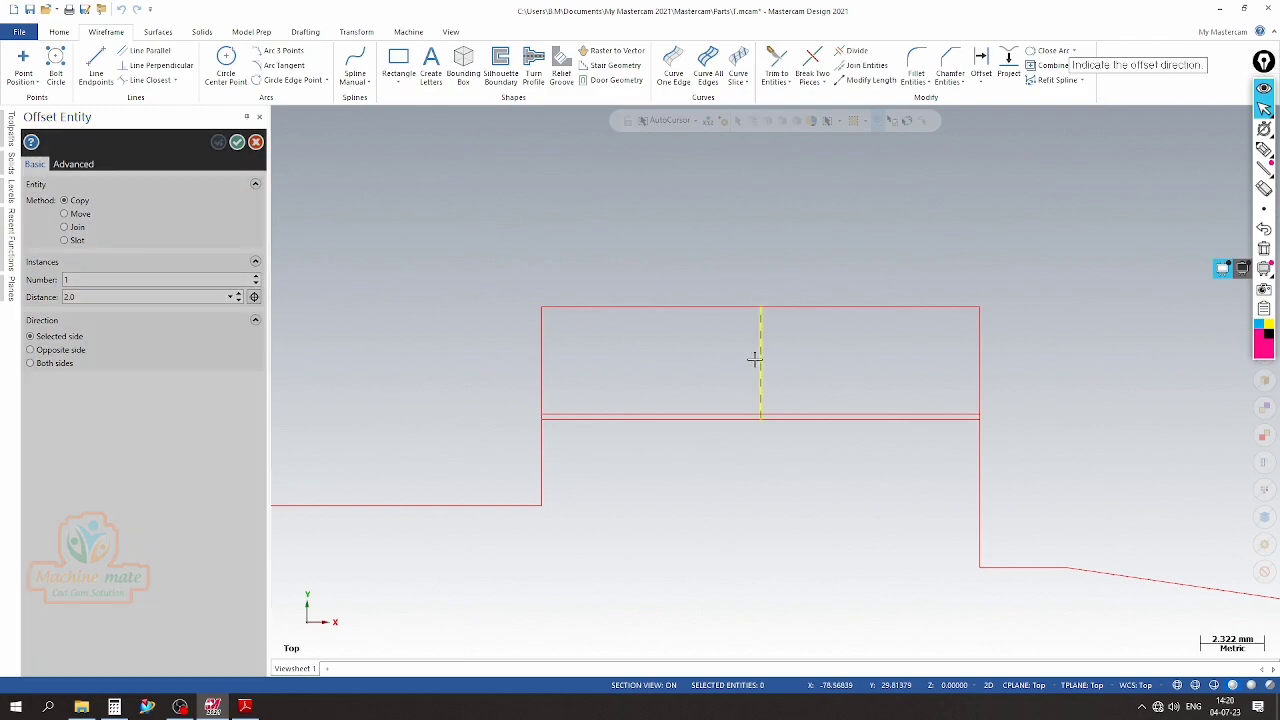
pyautogui.click(725, 366)
pyautogui.click(31, 363)
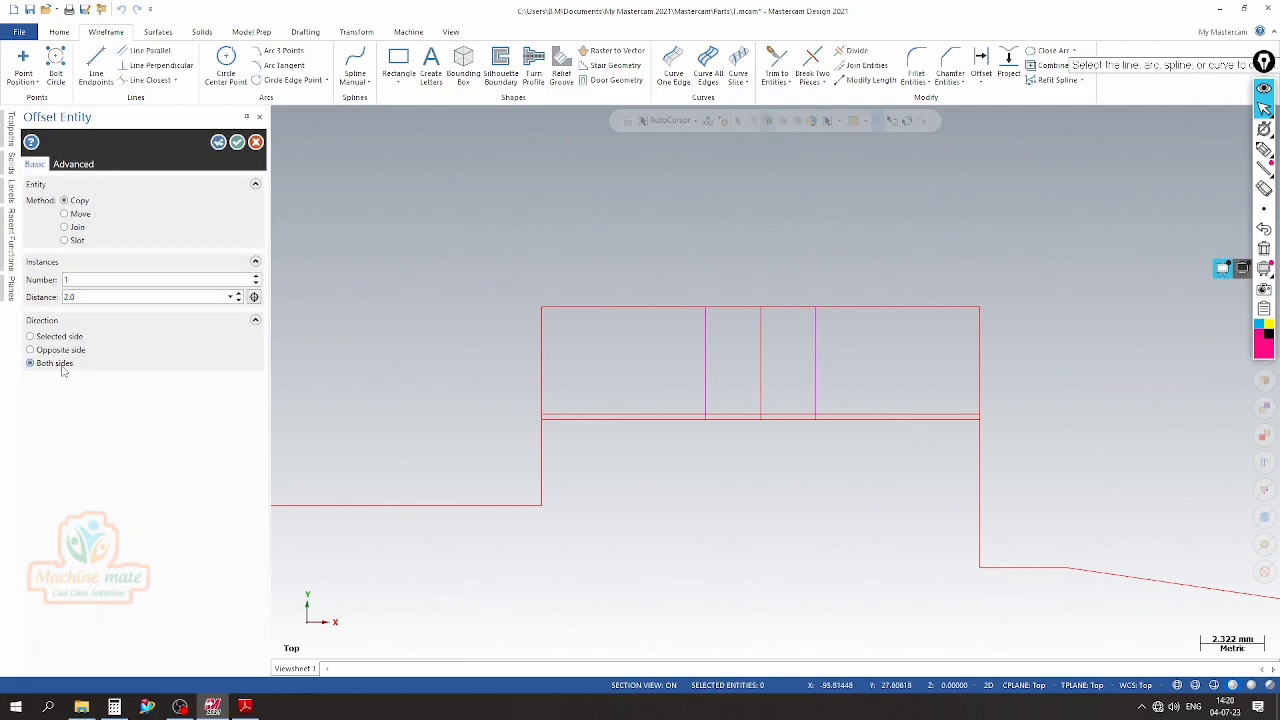
pyautogui.click(237, 142)
pyautogui.scroll(3, 632, 402)
pyautogui.scroll(2, 606, 392)
pyautogui.scroll(-2, 555, 405)
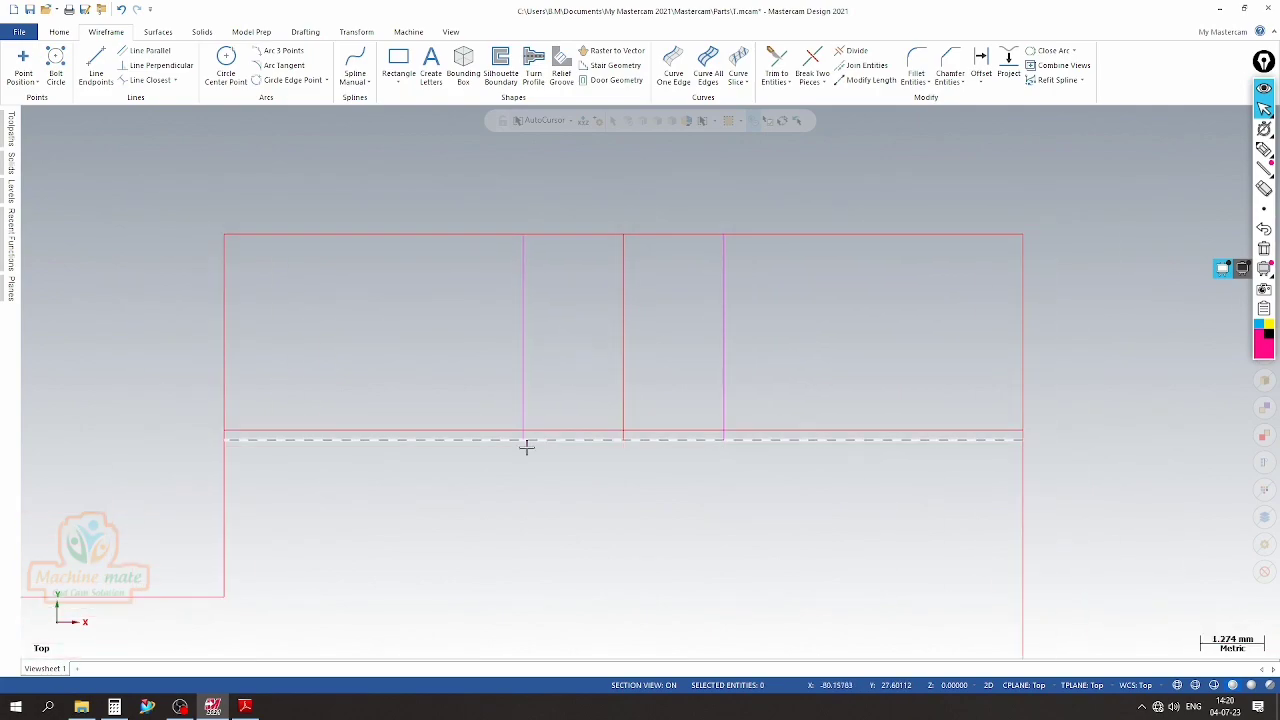
pyautogui.scroll(2, 488, 473)
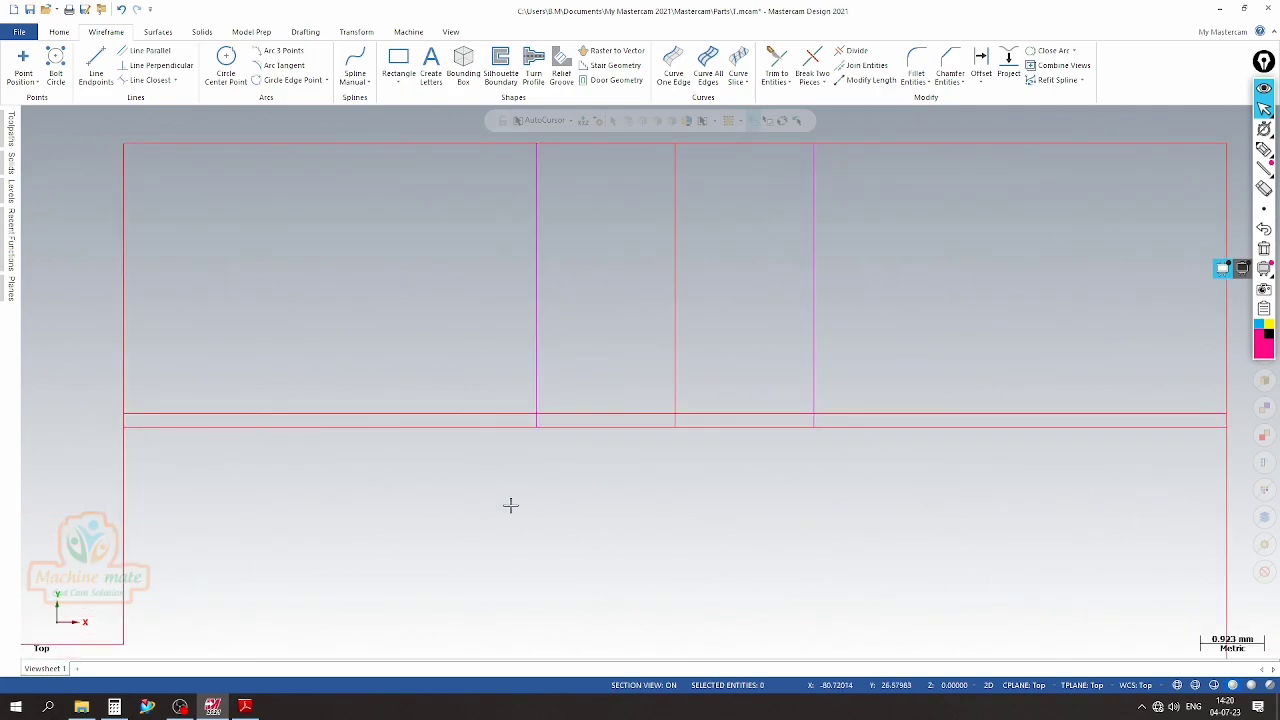
pyautogui.scroll(3, 834, 447)
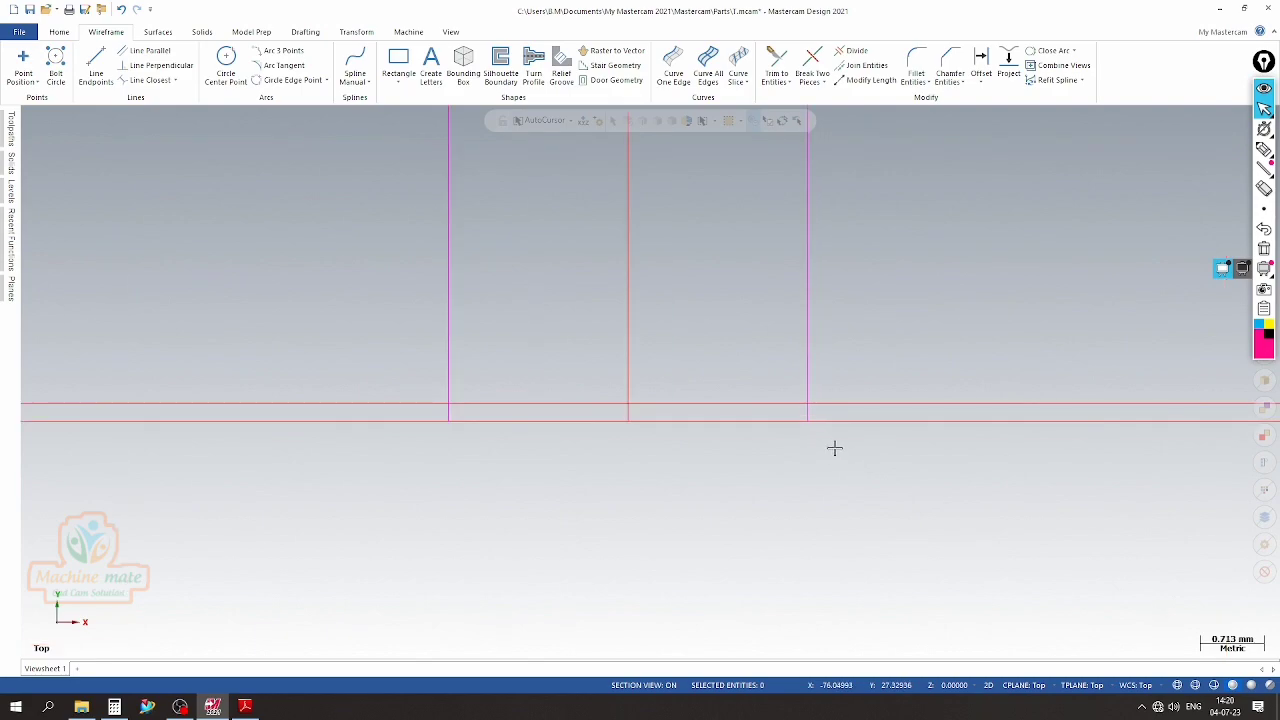
# Trim the two offset vertical lines so their lower ends stop at the line 0.2 mm above the groove depth line
pyautogui.click(857, 52)
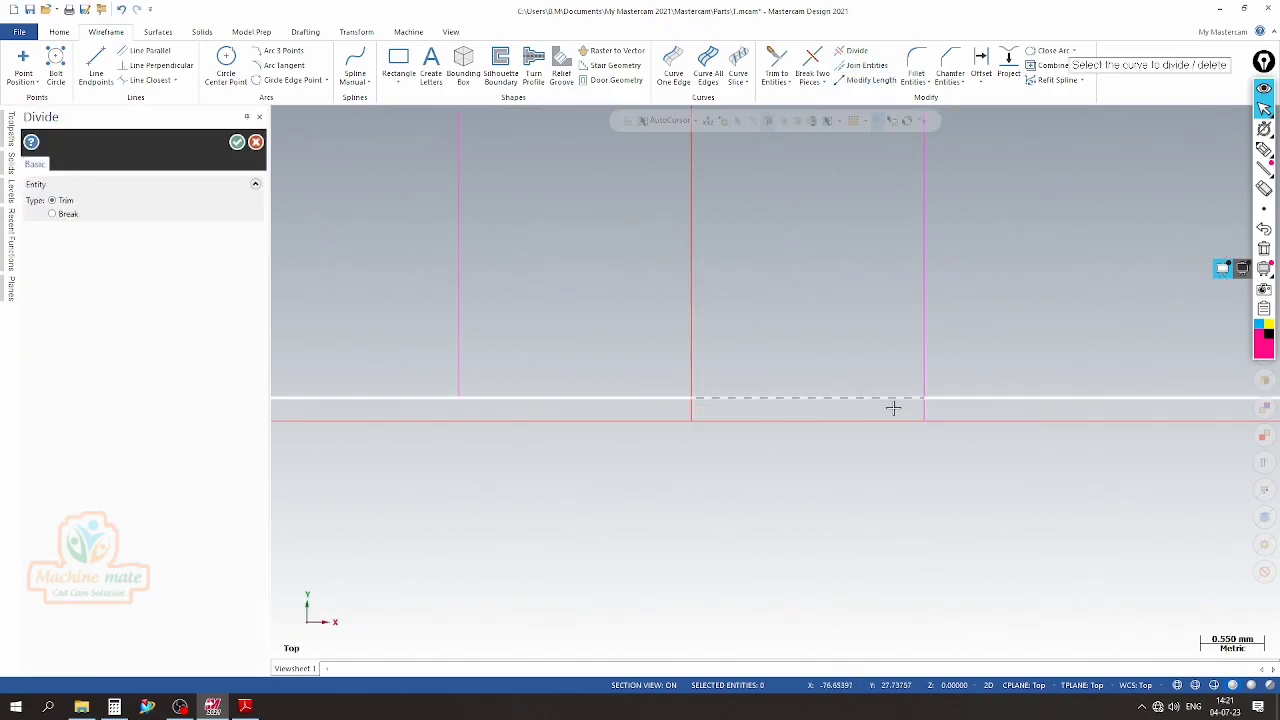
pyautogui.scroll(-1, 692, 385)
pyautogui.scroll(-4, 692, 385)
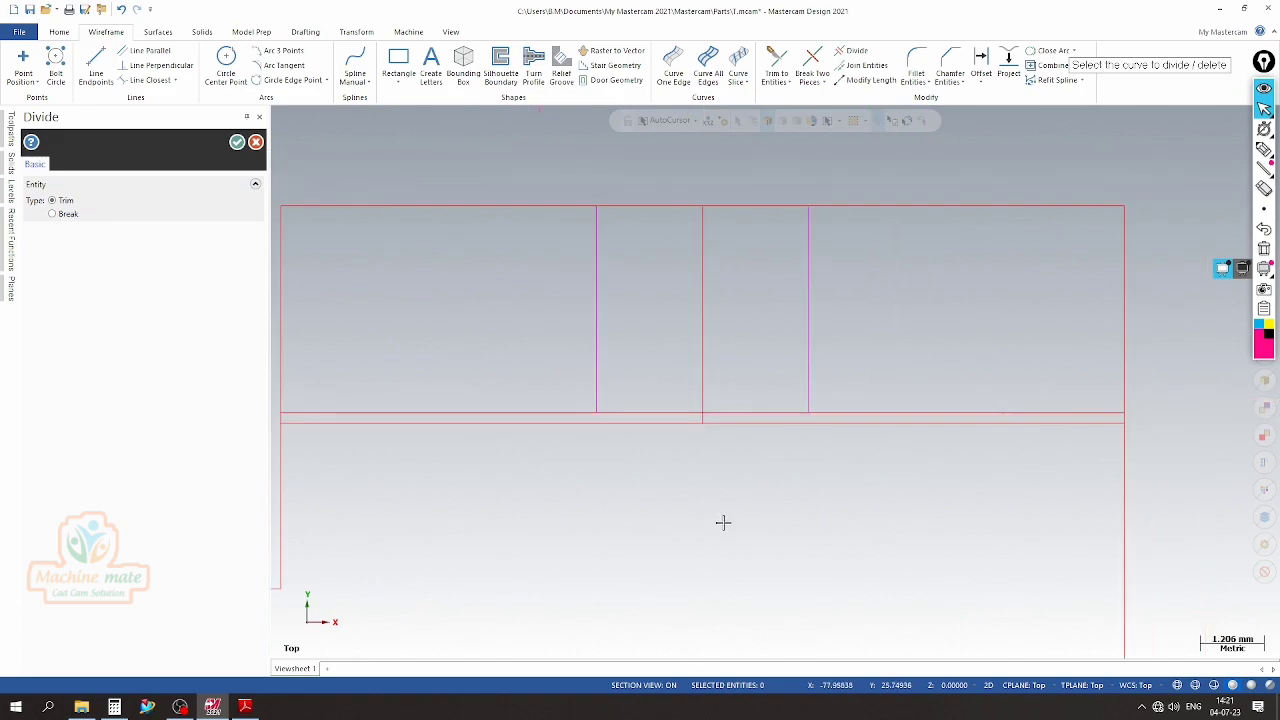
pyautogui.click(237, 142)
# Rotate a copy of the left offset vertical line 60/2 degrees counterclockwise about its lower endpoint, slanting outward as the groove's left side
pyautogui.scroll(2, 531, 366)
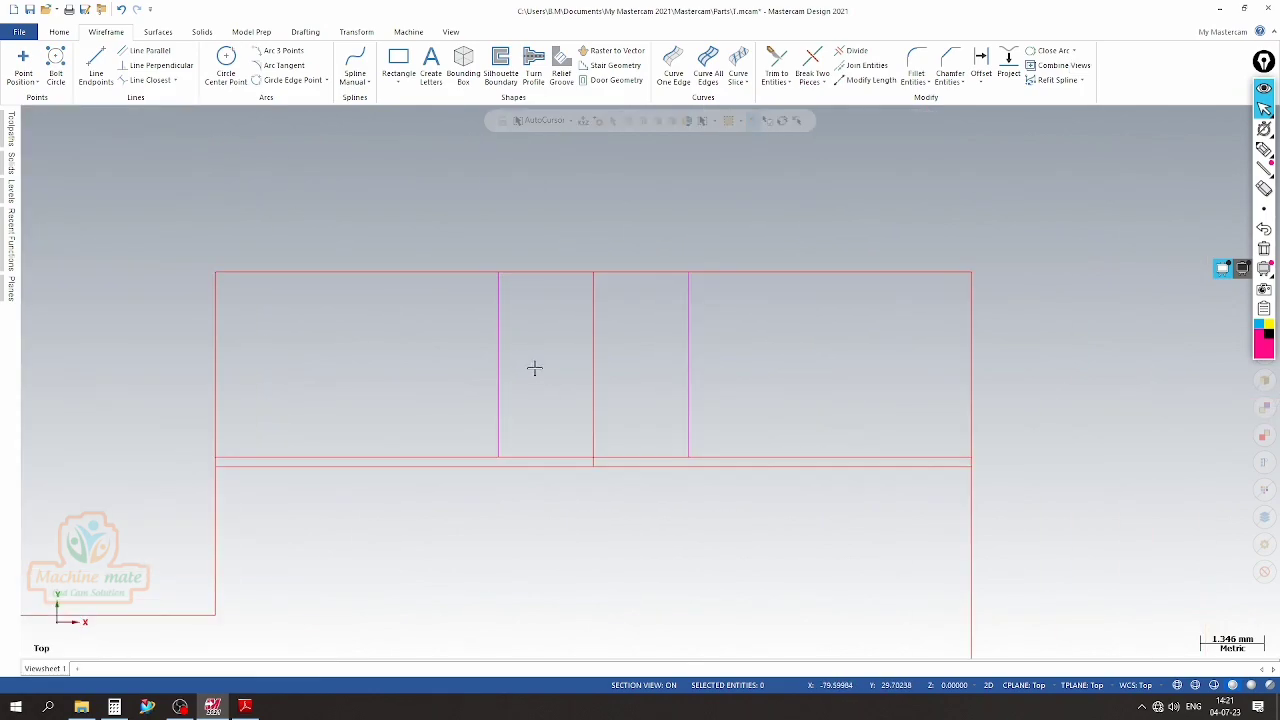
pyautogui.click(495, 372)
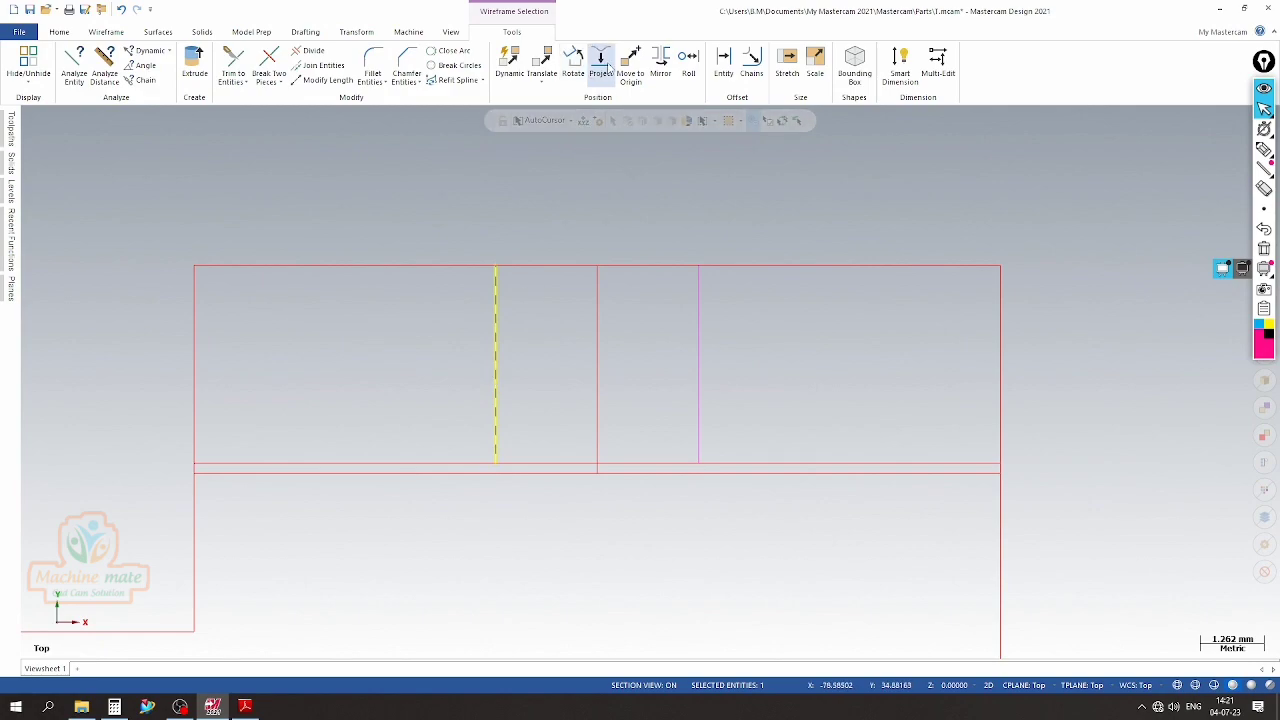
pyautogui.click(573, 62)
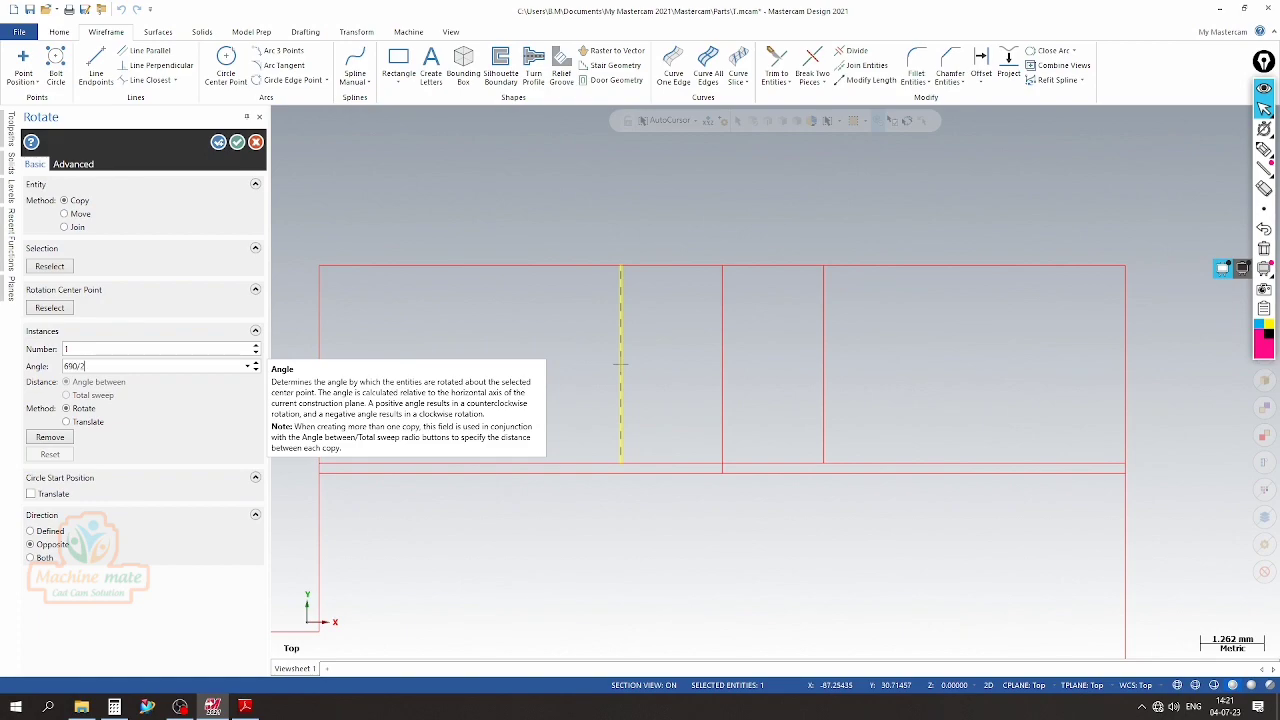
pyautogui.moveTo(93, 367); pyautogui.dragTo(2, 373)
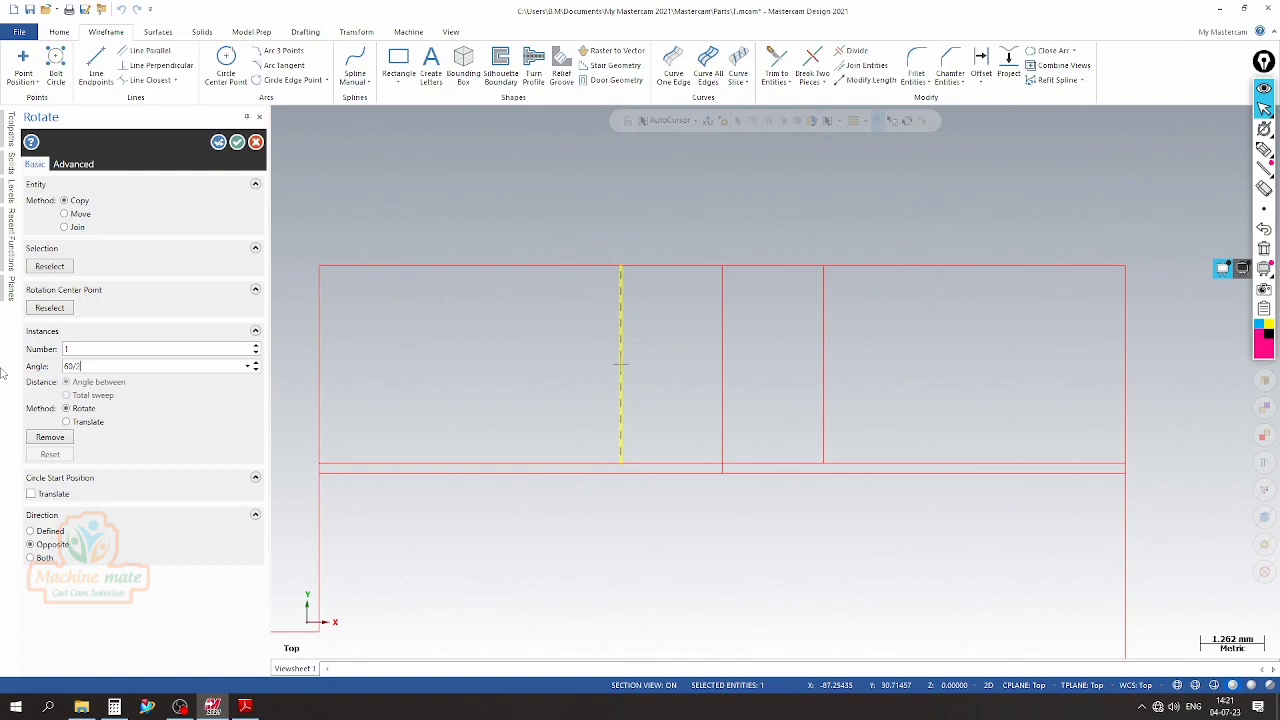
pyautogui.click(49, 307)
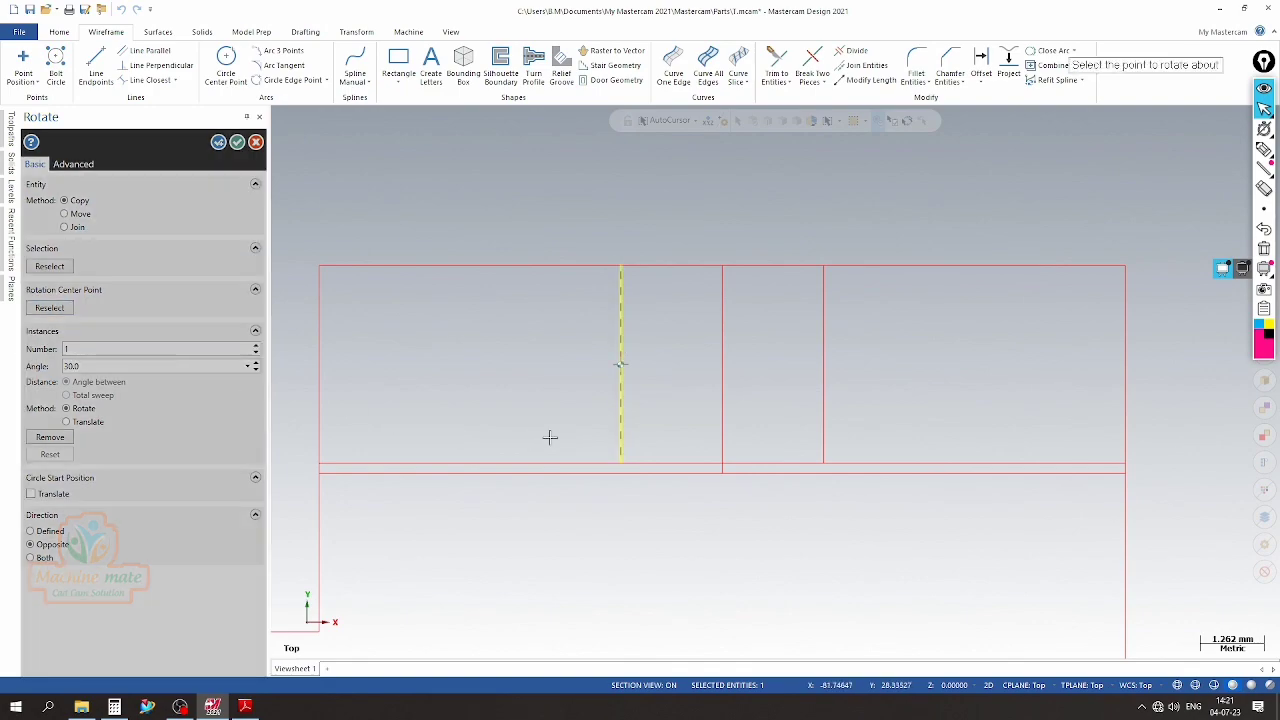
pyautogui.click(621, 466)
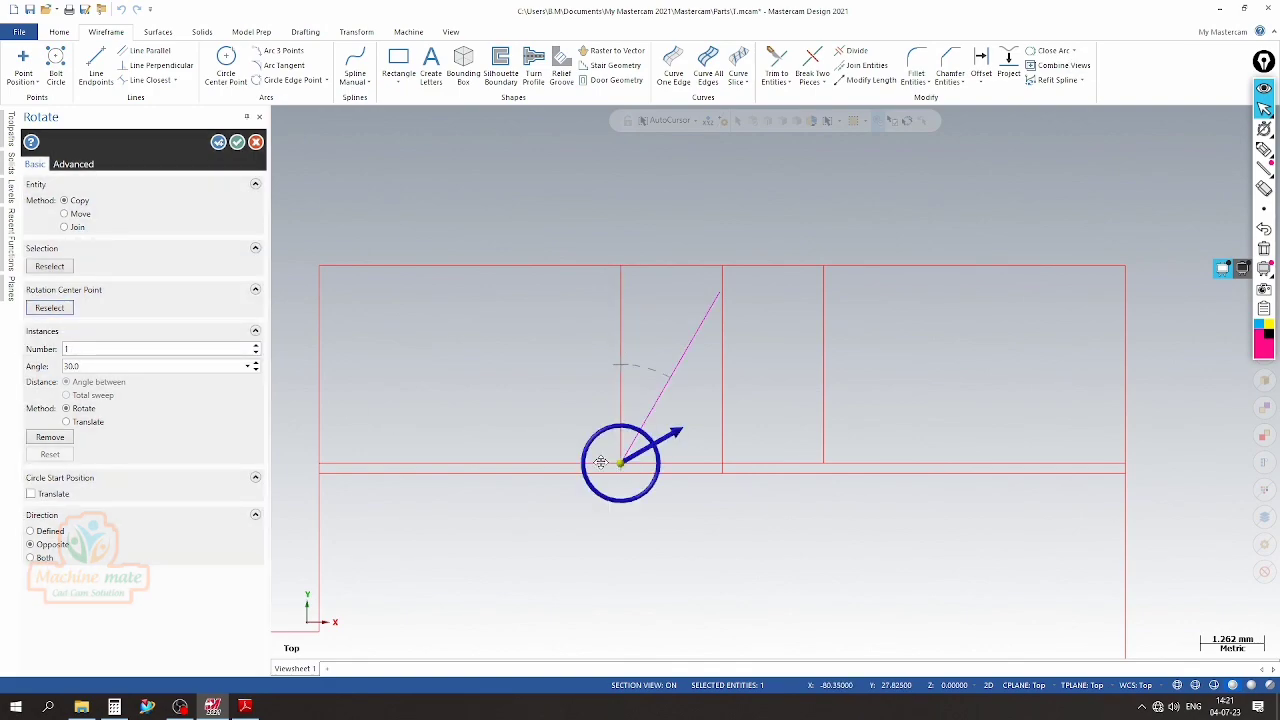
pyautogui.click(50, 532)
pyautogui.click(237, 142)
# Mirror a copy of the slanted groove side about the flange's vertical center line
pyautogui.scroll(-2, 611, 366)
pyautogui.scroll(2, 540, 365)
pyautogui.click(497, 378)
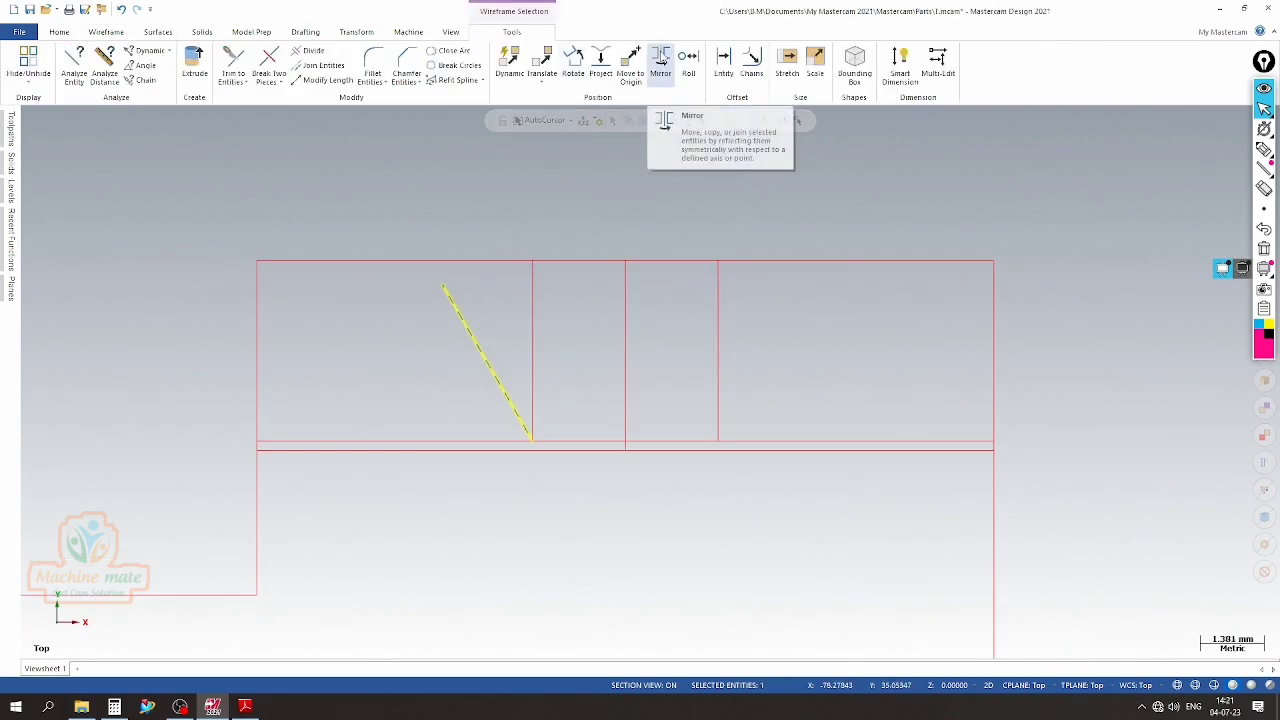
pyautogui.click(660, 60)
pyautogui.click(48, 402)
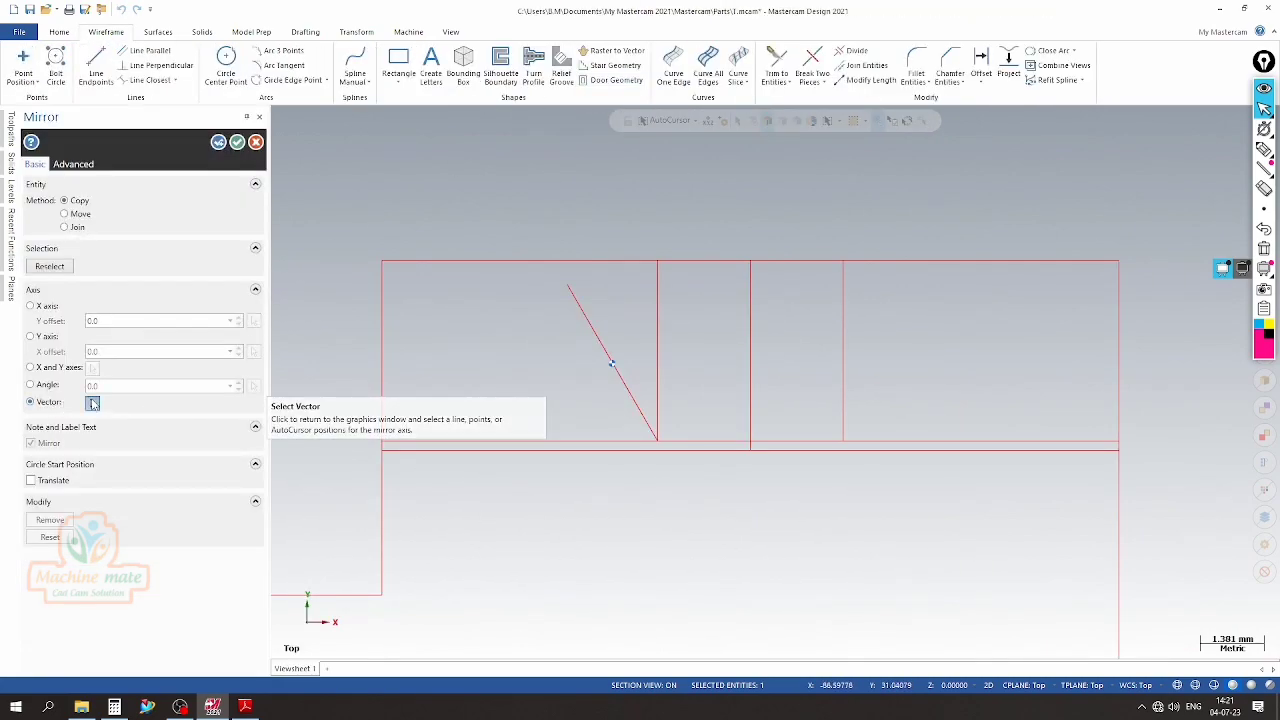
pyautogui.click(92, 402)
pyautogui.click(749, 376)
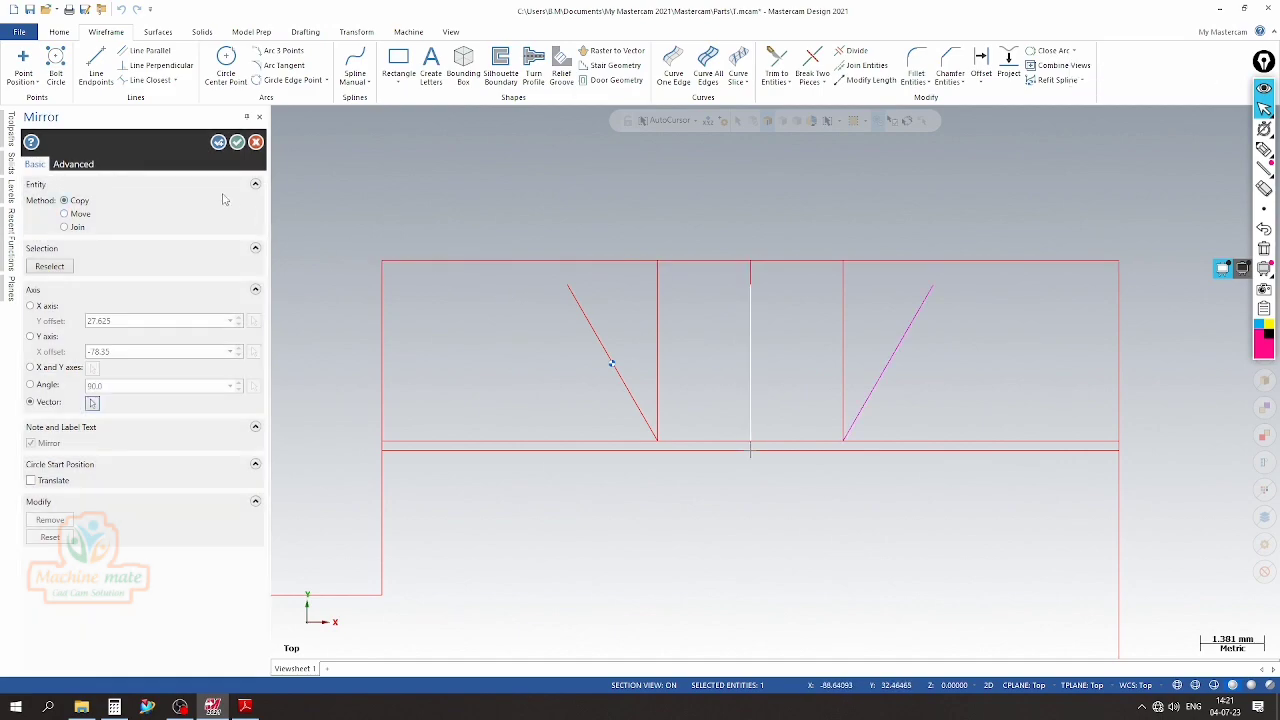
pyautogui.click(237, 143)
# Lengthen the upper ends of both slanted groove sides by 3 mm so they cross the flange's top edge
pyautogui.scroll(-1, 583, 414)
pyautogui.scroll(2, 562, 427)
pyautogui.scroll(-1, 614, 494)
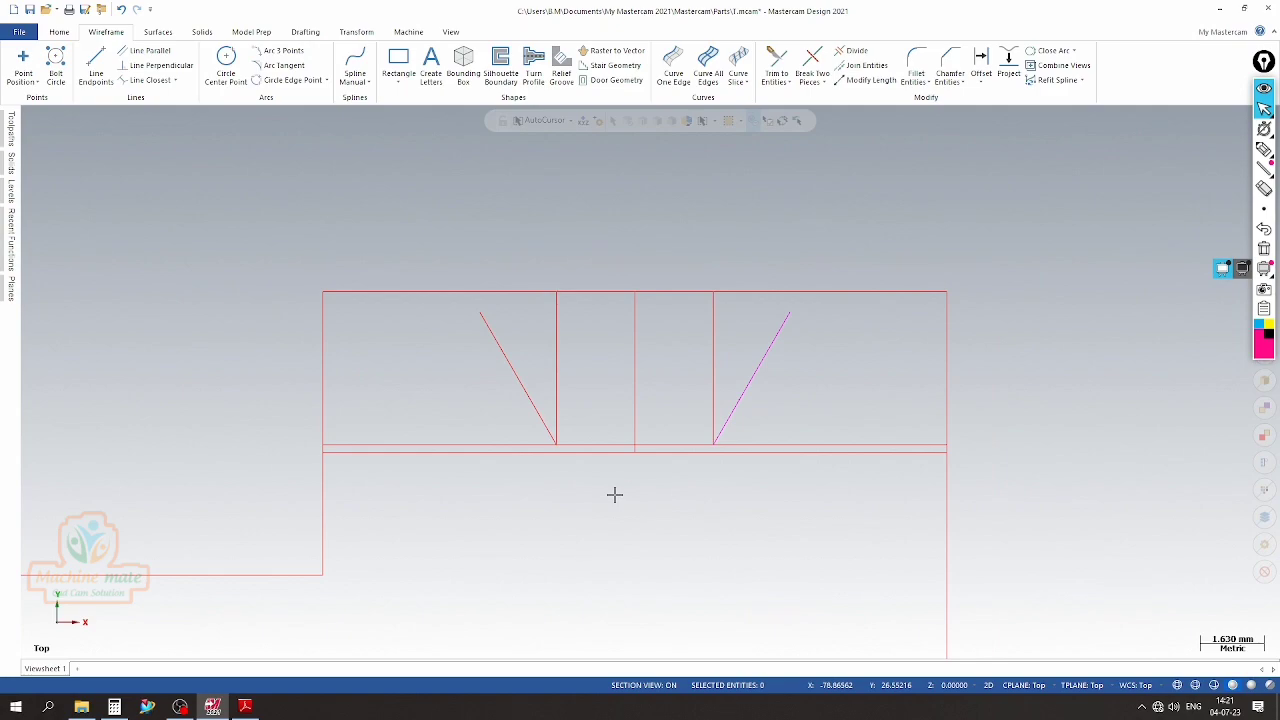
pyautogui.click(862, 79)
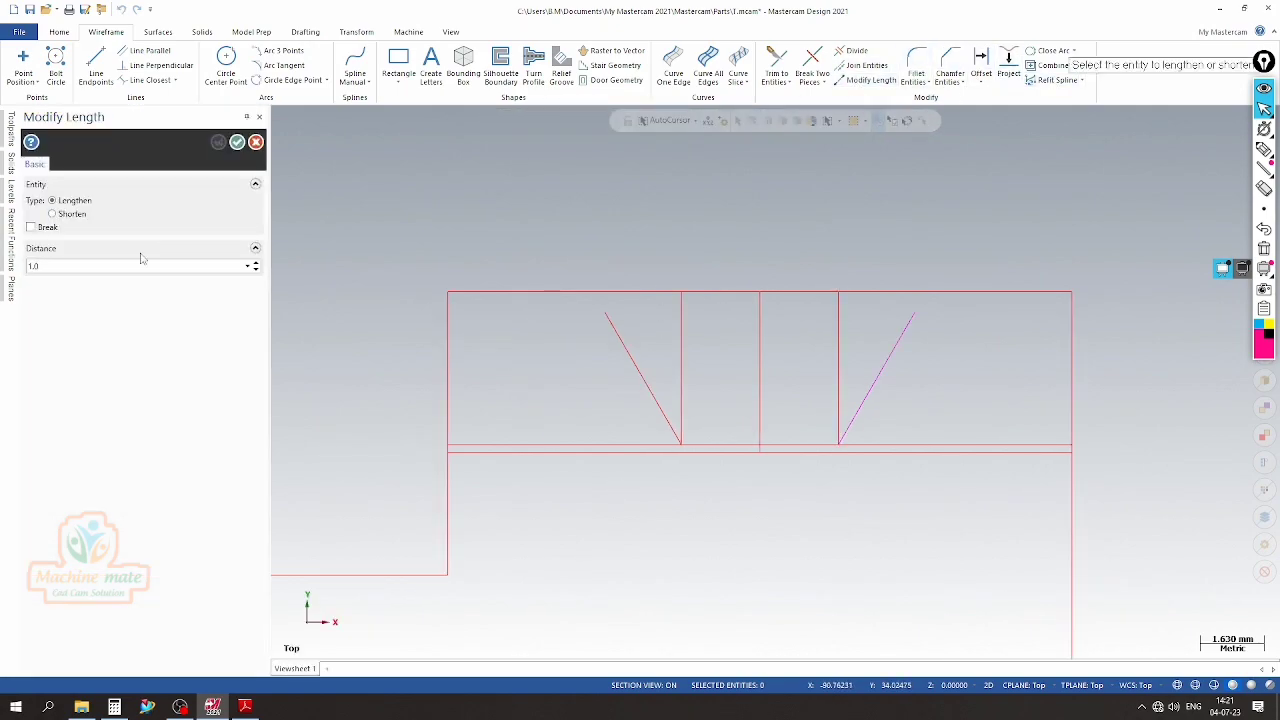
pyautogui.click(249, 267)
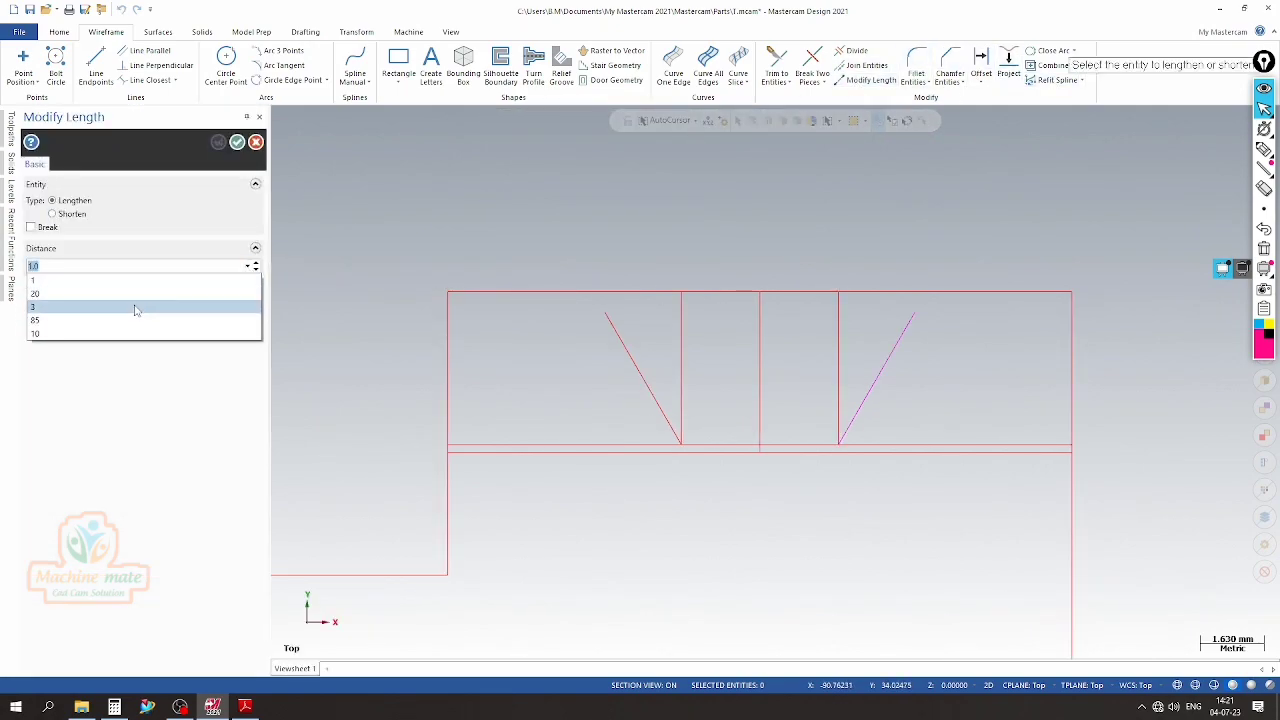
pyautogui.click(136, 308)
pyautogui.click(610, 330)
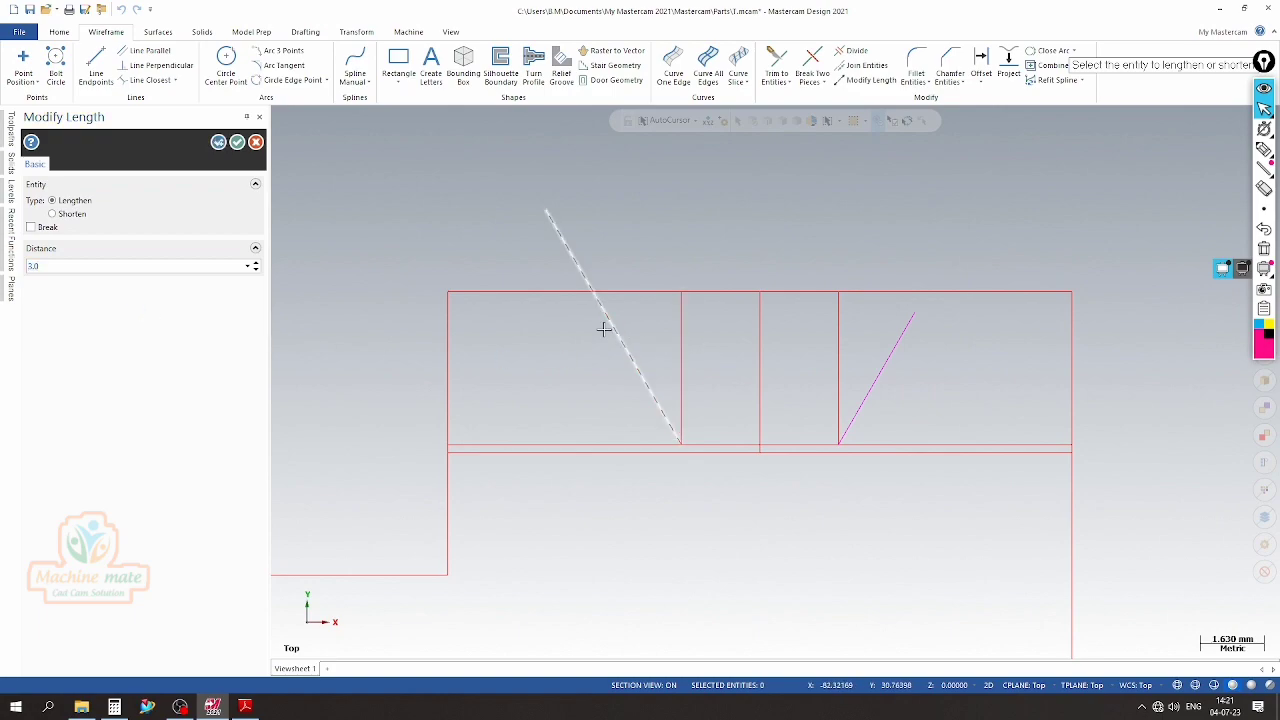
pyautogui.click(907, 326)
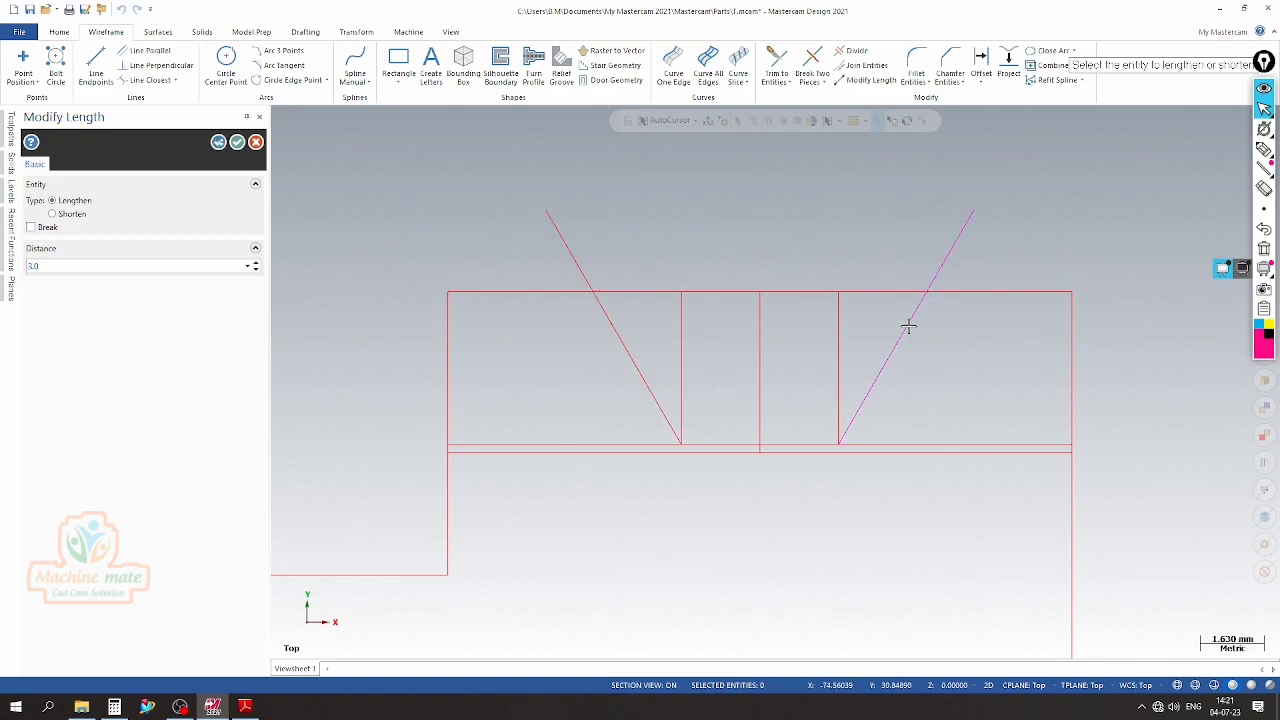
pyautogui.click(237, 142)
# Extend both slanted groove sides downward to their common intersection with a two-entity trim
pyautogui.click(776, 62)
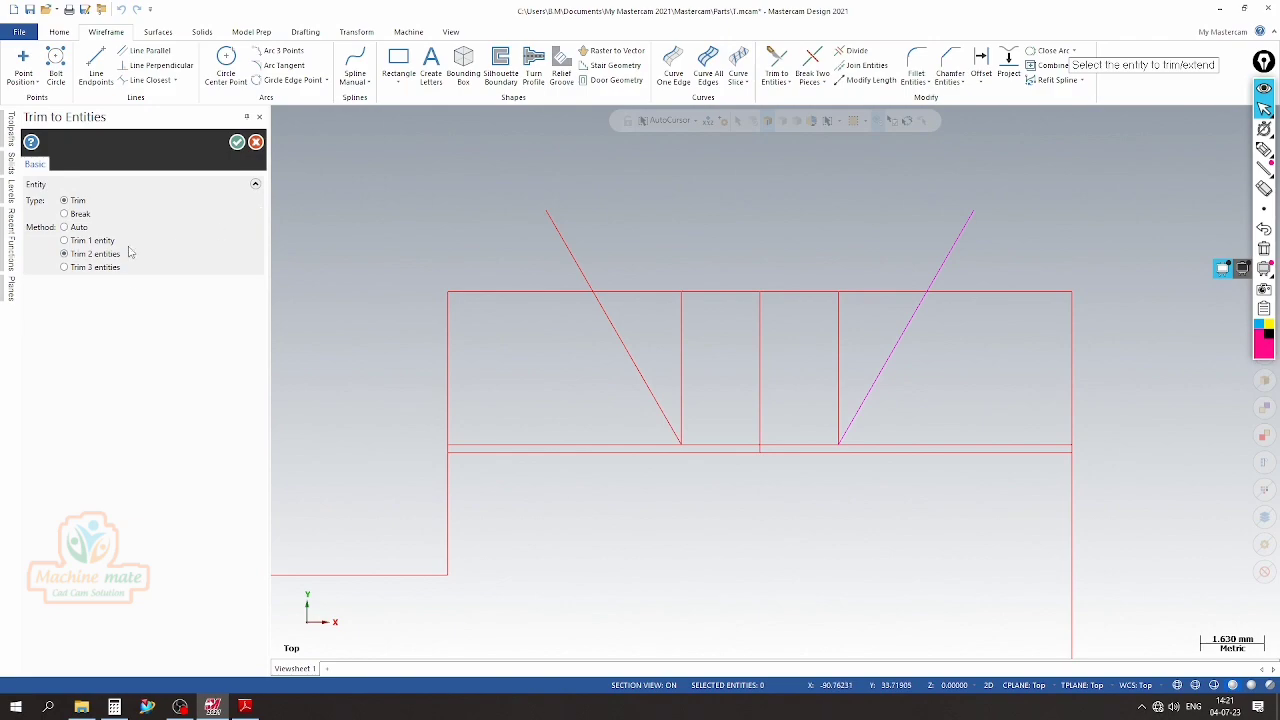
pyautogui.click(654, 400)
pyautogui.click(854, 418)
pyautogui.click(237, 143)
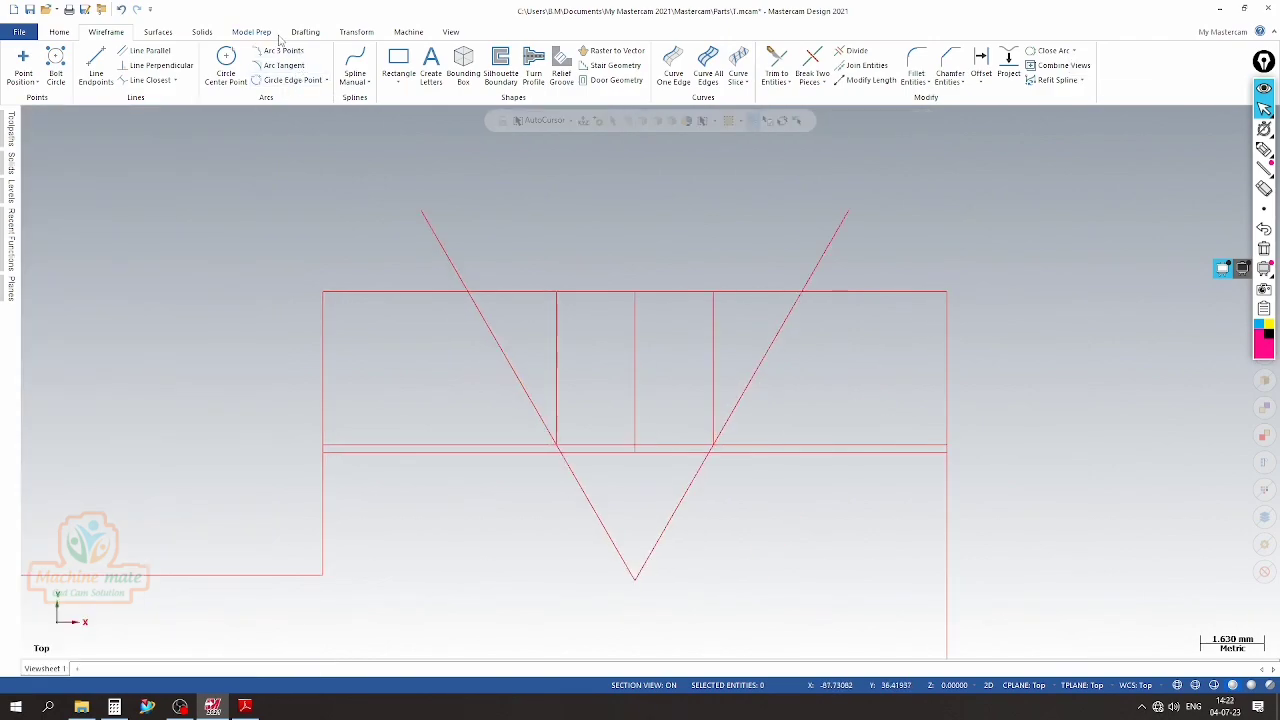
# Dimension the angle between the two slanted groove sides and compare it with Detail B in the PDF drawing
pyautogui.click(305, 32)
pyautogui.click(132, 51)
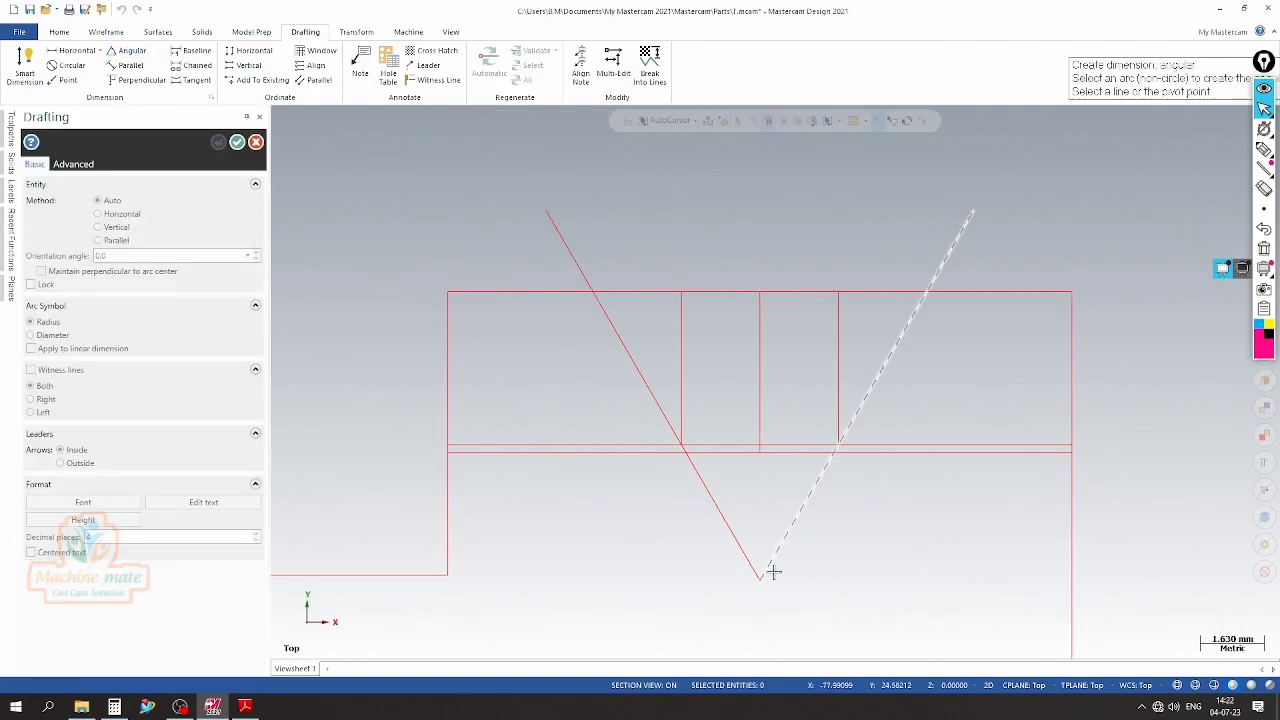
pyautogui.click(764, 582)
pyautogui.click(548, 214)
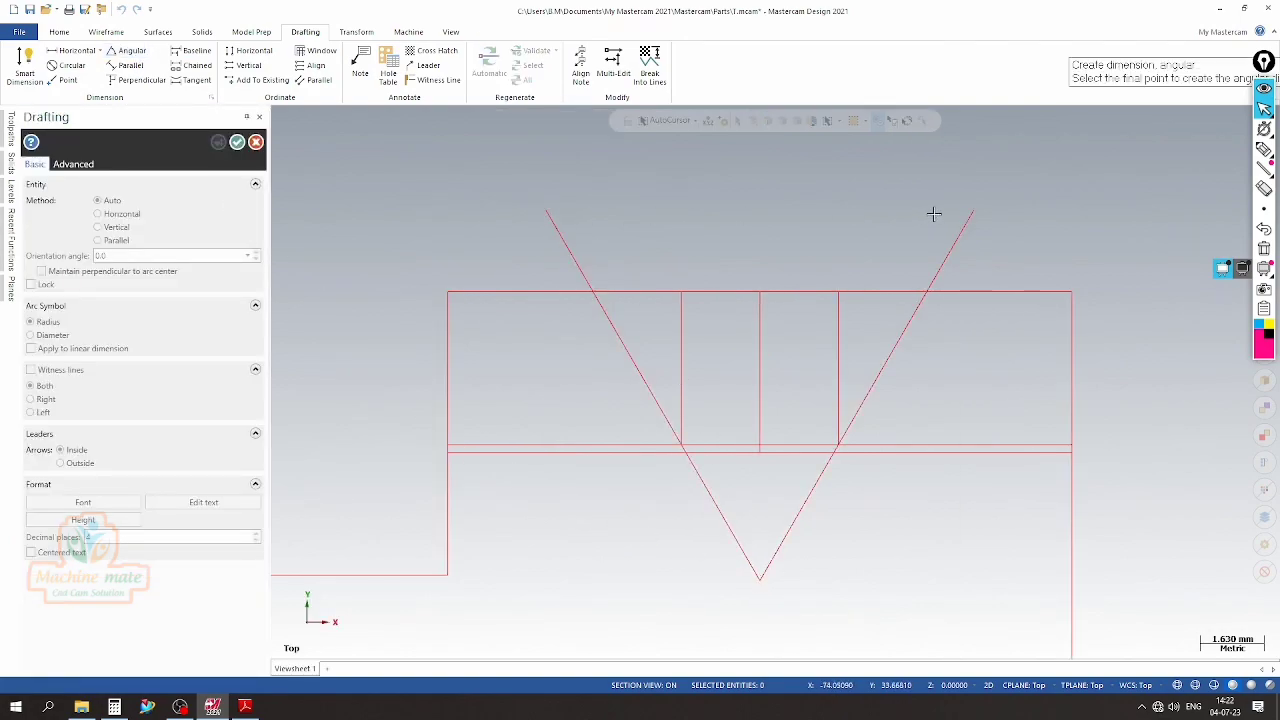
pyautogui.click(975, 217)
pyautogui.scroll(-5, 777, 534)
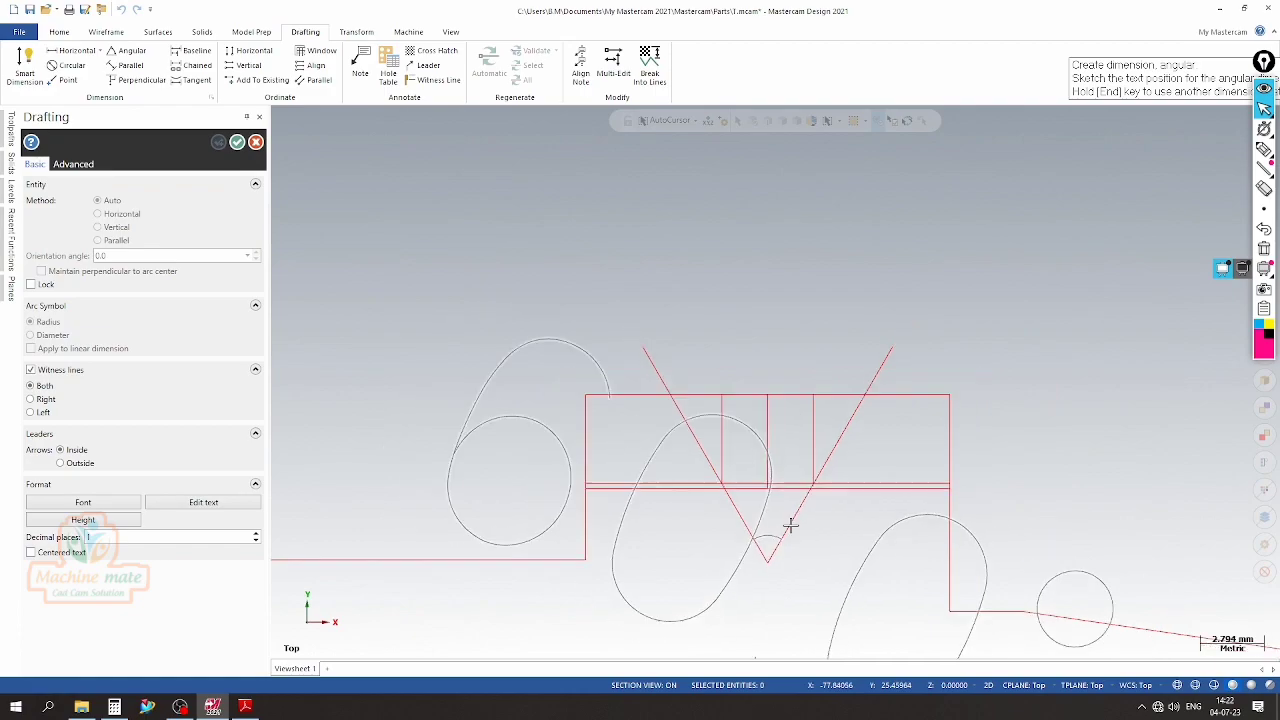
pyautogui.click(805, 236)
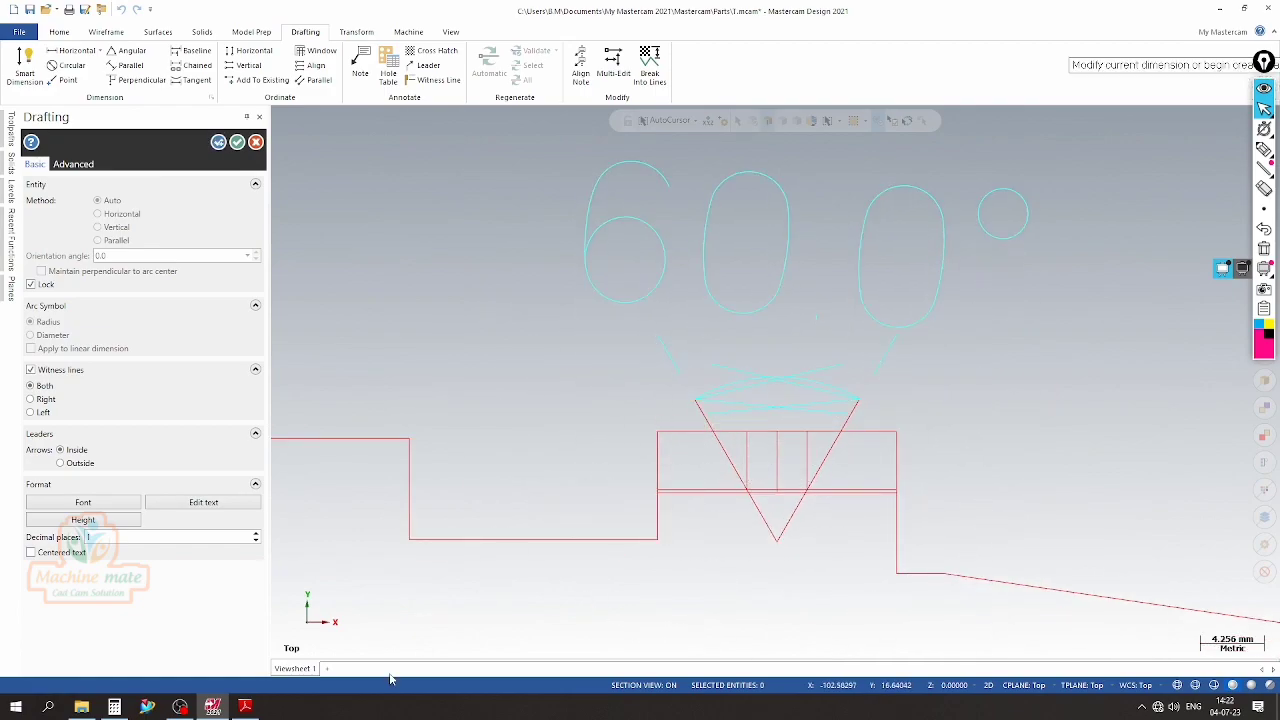
pyautogui.click(245, 707)
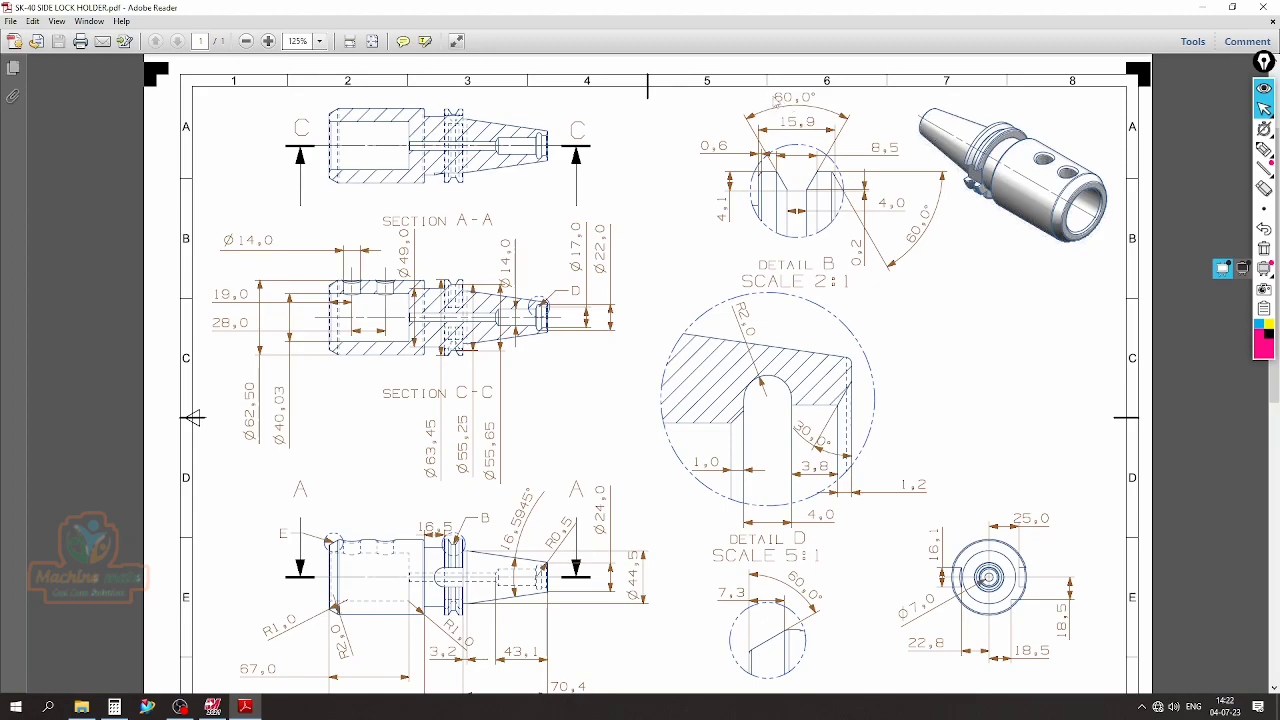
pyautogui.click(212, 707)
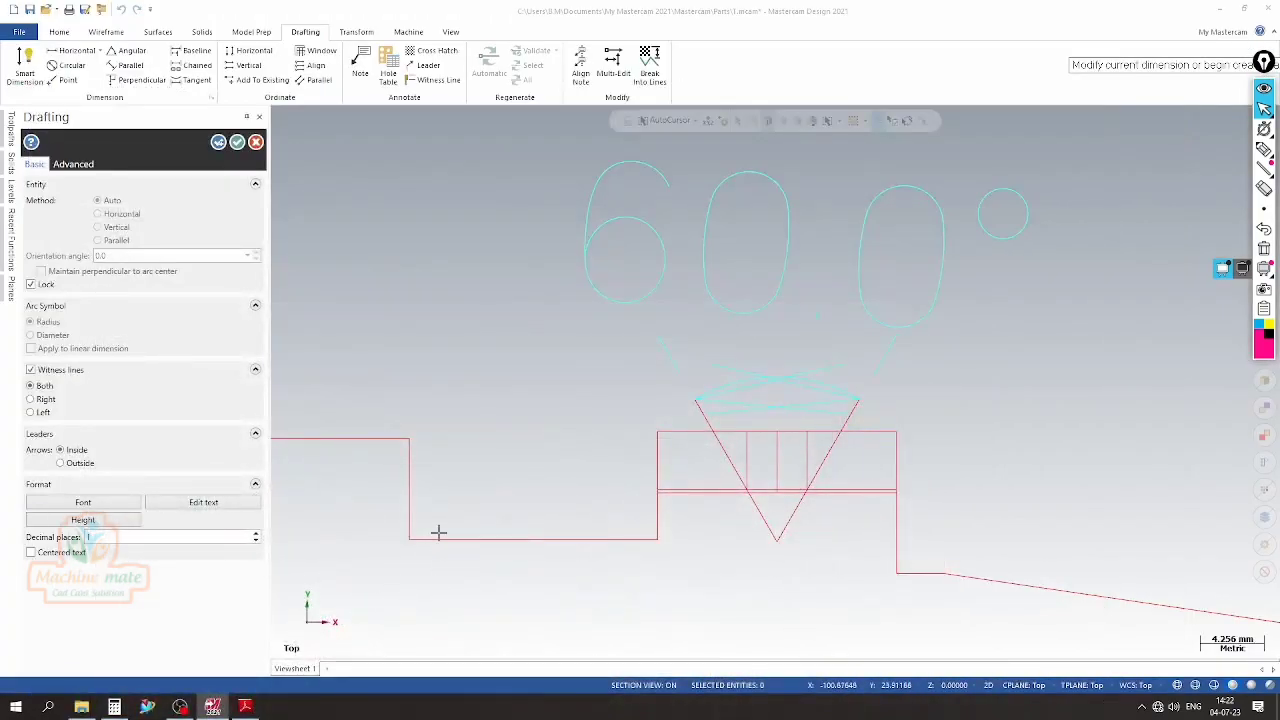
# Discard the angular dimension above the groove
pyautogui.click(256, 143)
pyautogui.click(677, 188)
pyautogui.press('Delete')
# Trim the slanted groove sides where they extend above the flange's top edge and below the groove depth line
pyautogui.scroll(-4, 529, 231)
pyautogui.scroll(4, 615, 414)
pyautogui.scroll(1, 615, 414)
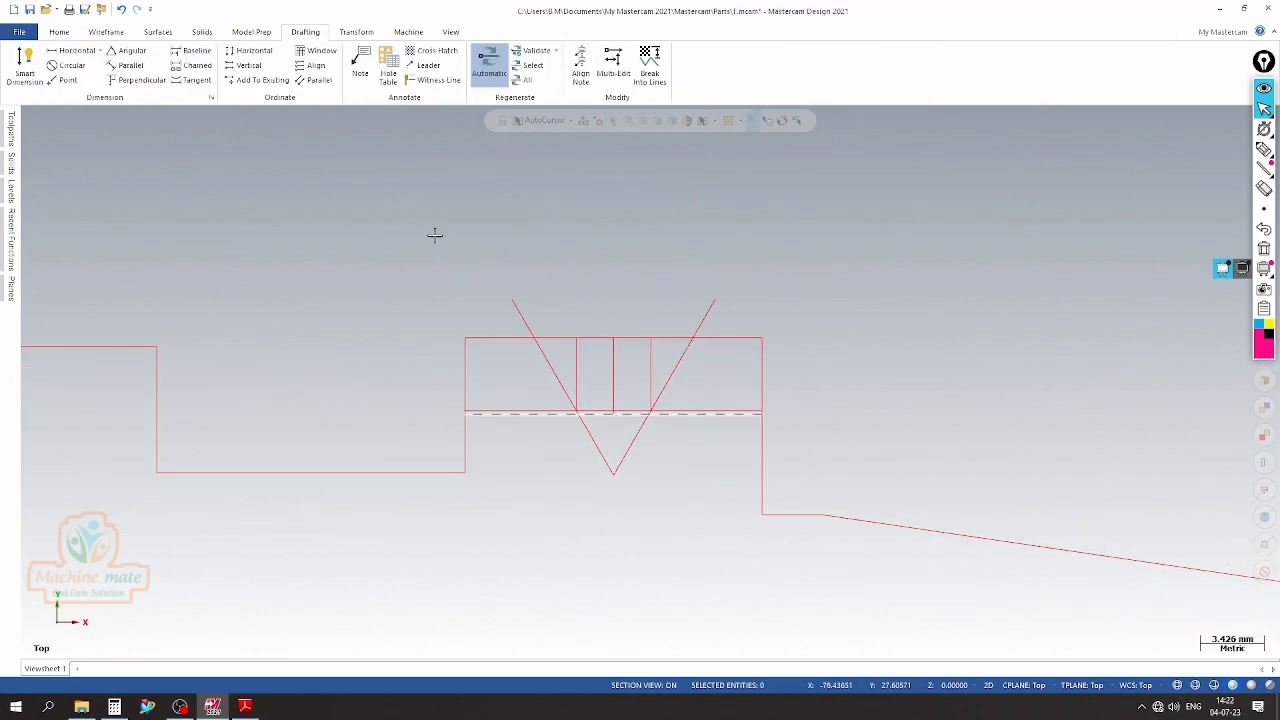
pyautogui.click(106, 32)
pyautogui.click(853, 54)
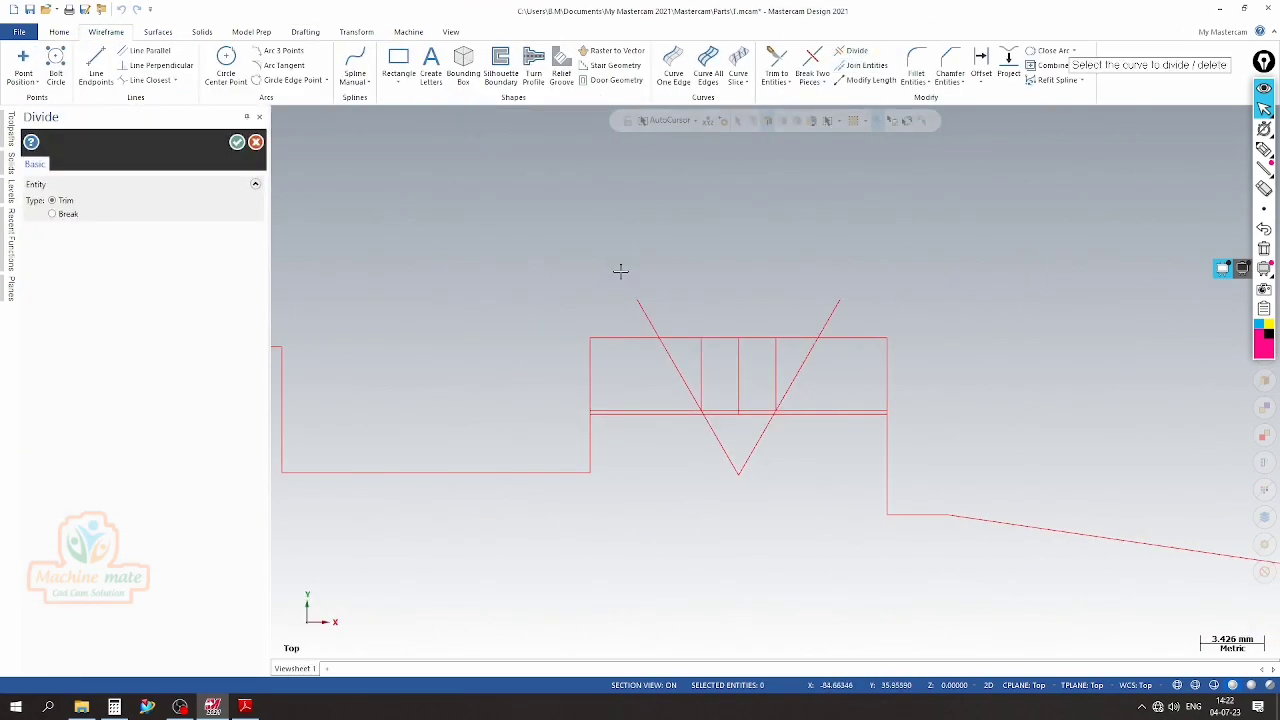
pyautogui.click(830, 307)
pyautogui.click(724, 459)
pyautogui.click(748, 449)
# Remove the three vertical construction lines inside the groove and the top edge portion beside the left slanted side
pyautogui.scroll(3, 748, 395)
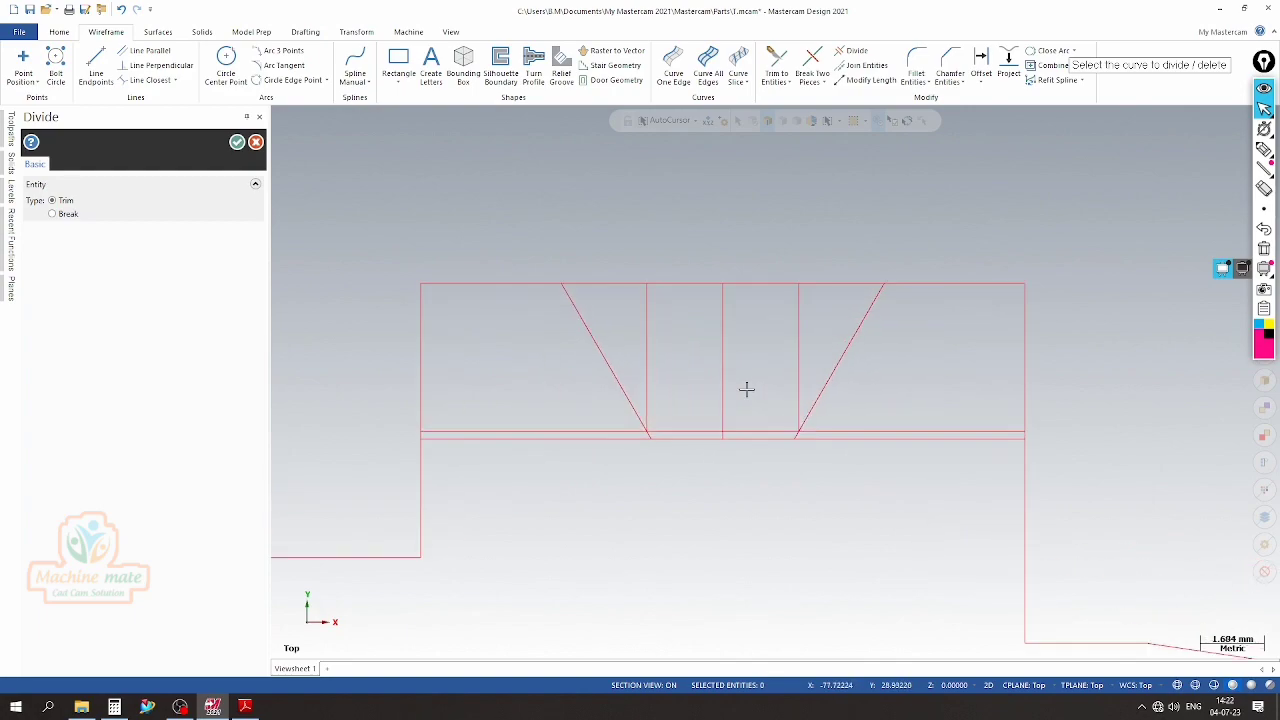
pyautogui.scroll(1, 670, 433)
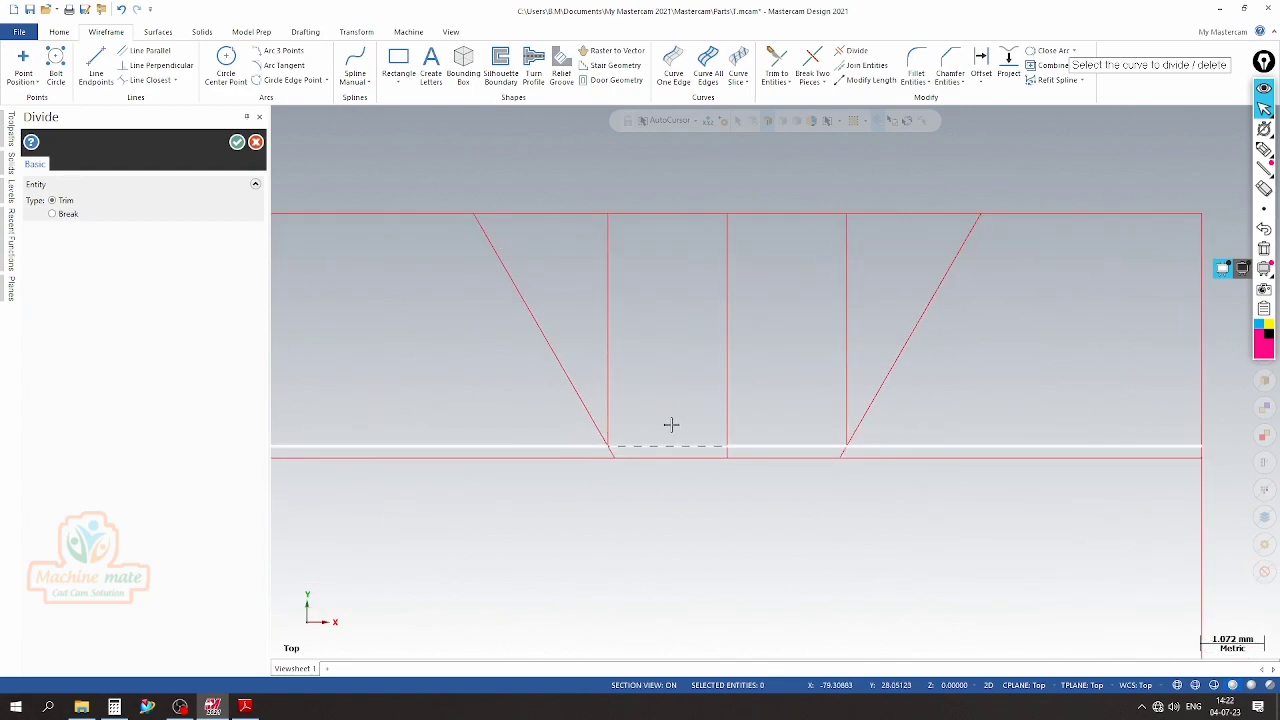
pyautogui.click(556, 214)
pyautogui.click(614, 257)
pyautogui.click(733, 305)
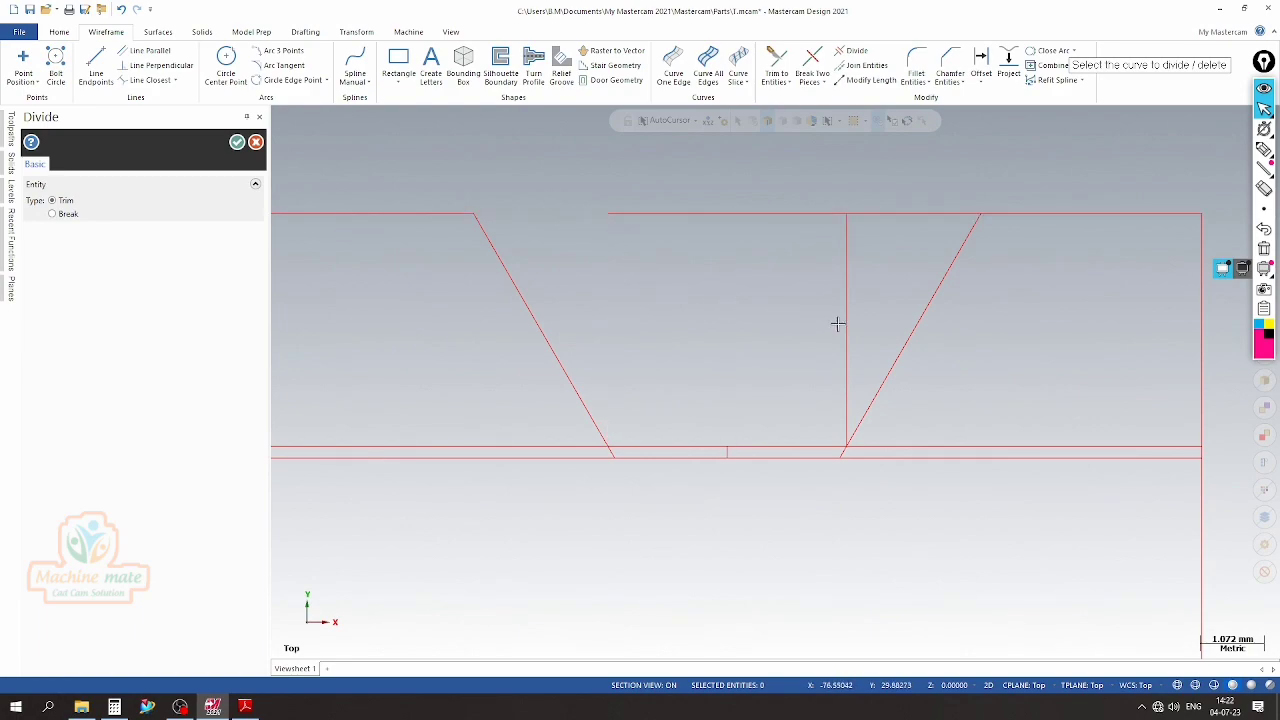
pyautogui.click(857, 327)
# Trim the short lower ends of both slanted sides back to the line 0.2 mm above the groove depth
pyautogui.scroll(2, 846, 452)
pyautogui.scroll(-1, 849, 438)
pyautogui.scroll(-2, 849, 438)
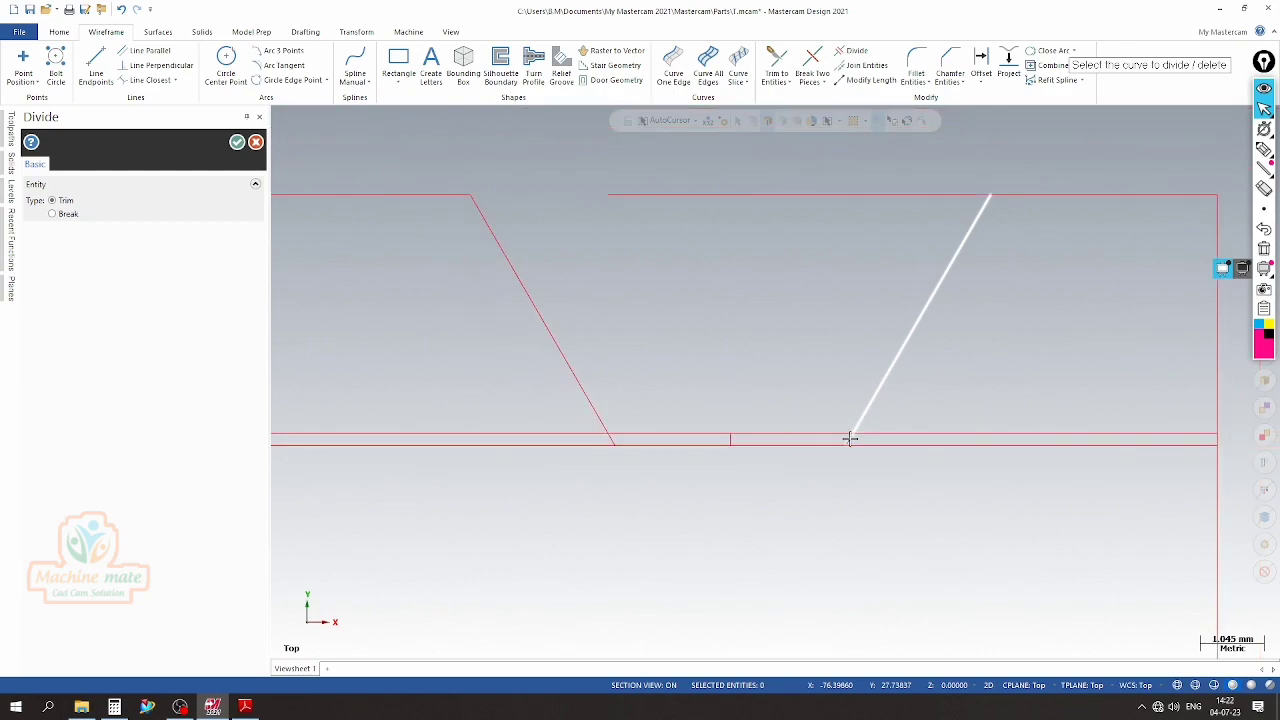
pyautogui.scroll(2, 849, 438)
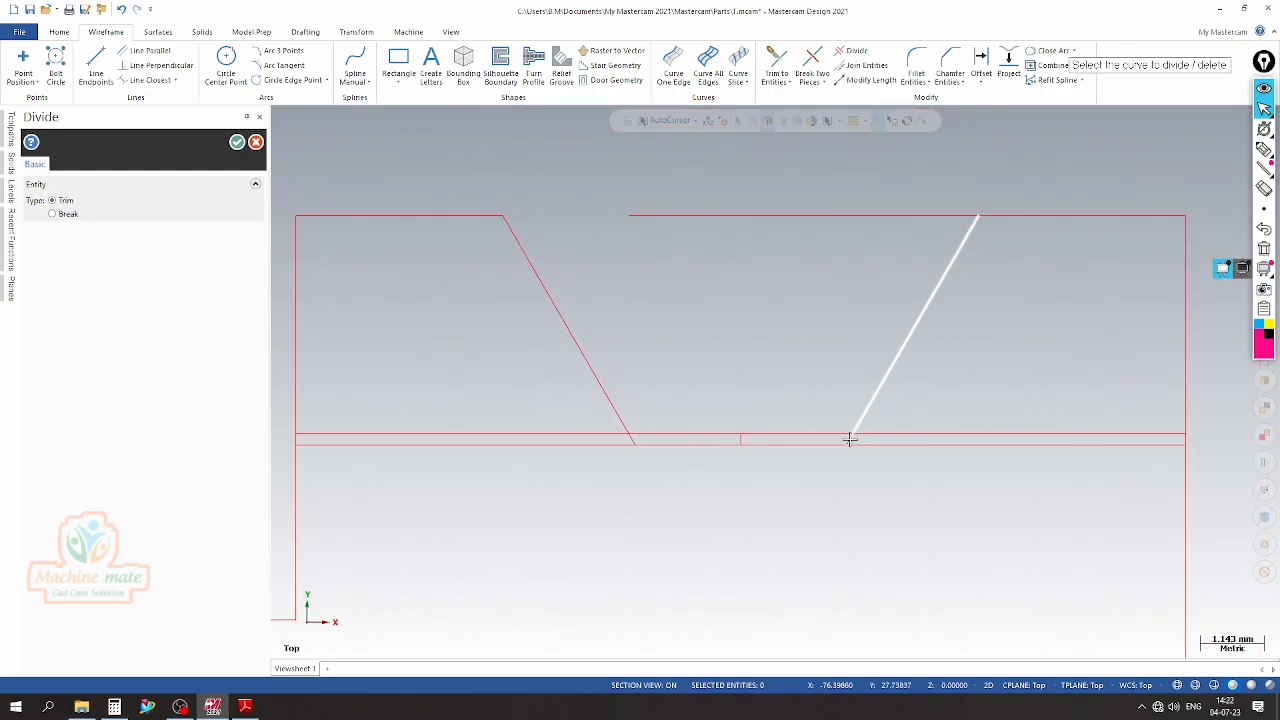
pyautogui.click(849, 440)
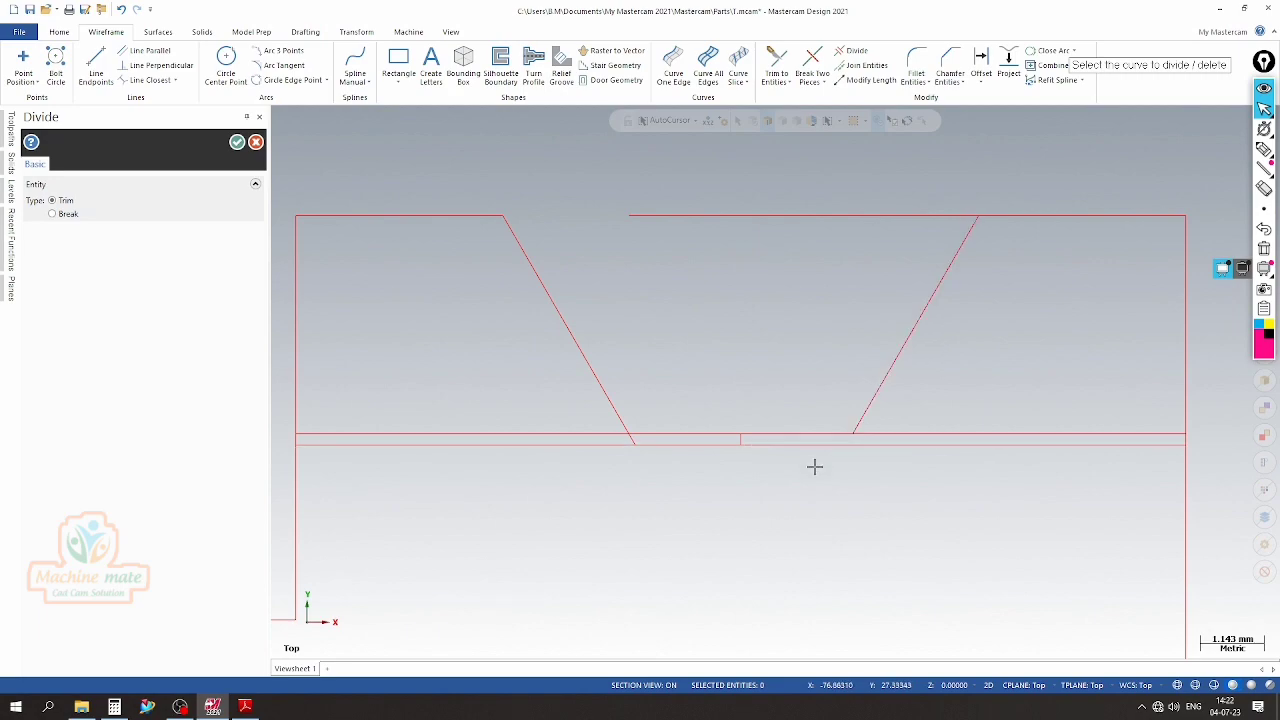
pyautogui.click(630, 440)
# Trim away the remaining flange top edge between the two slanted groove sides to open the groove
pyautogui.scroll(1, 705, 450)
pyautogui.scroll(-2, 640, 455)
pyautogui.scroll(1, 635, 490)
pyautogui.scroll(1, 760, 450)
pyautogui.scroll(-1, 805, 300)
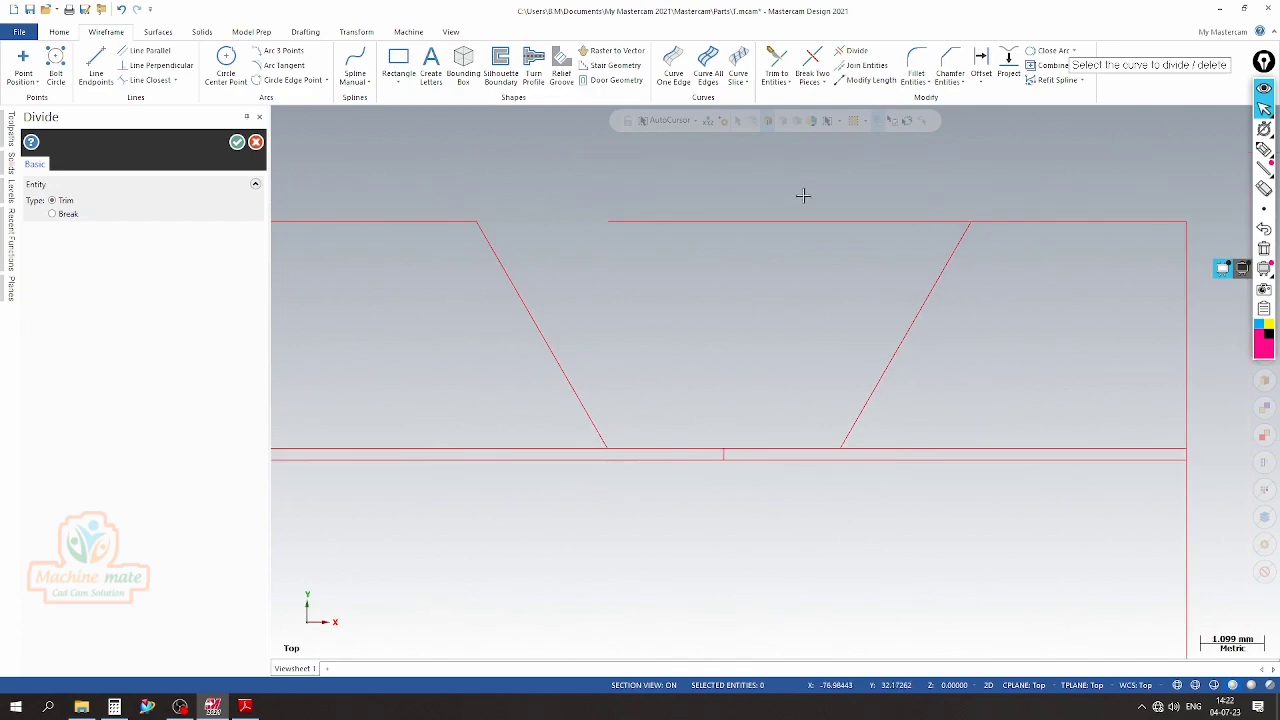
pyautogui.scroll(-2, 750, 300)
pyautogui.scroll(1, 685, 395)
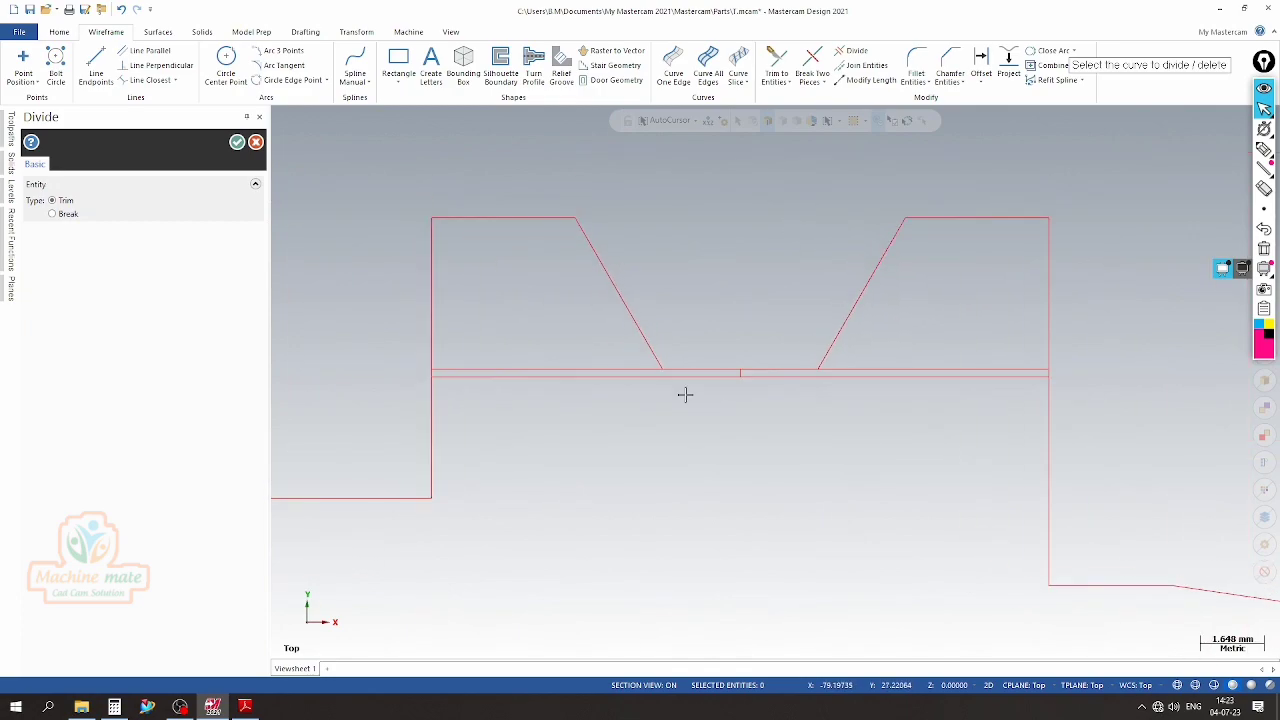
pyautogui.click(237, 142)
# Draw two short vertical lines from the lower ends of the slanted groove sides down past the groove depth line
pyautogui.click(96, 70)
pyautogui.scroll(2, 660, 380)
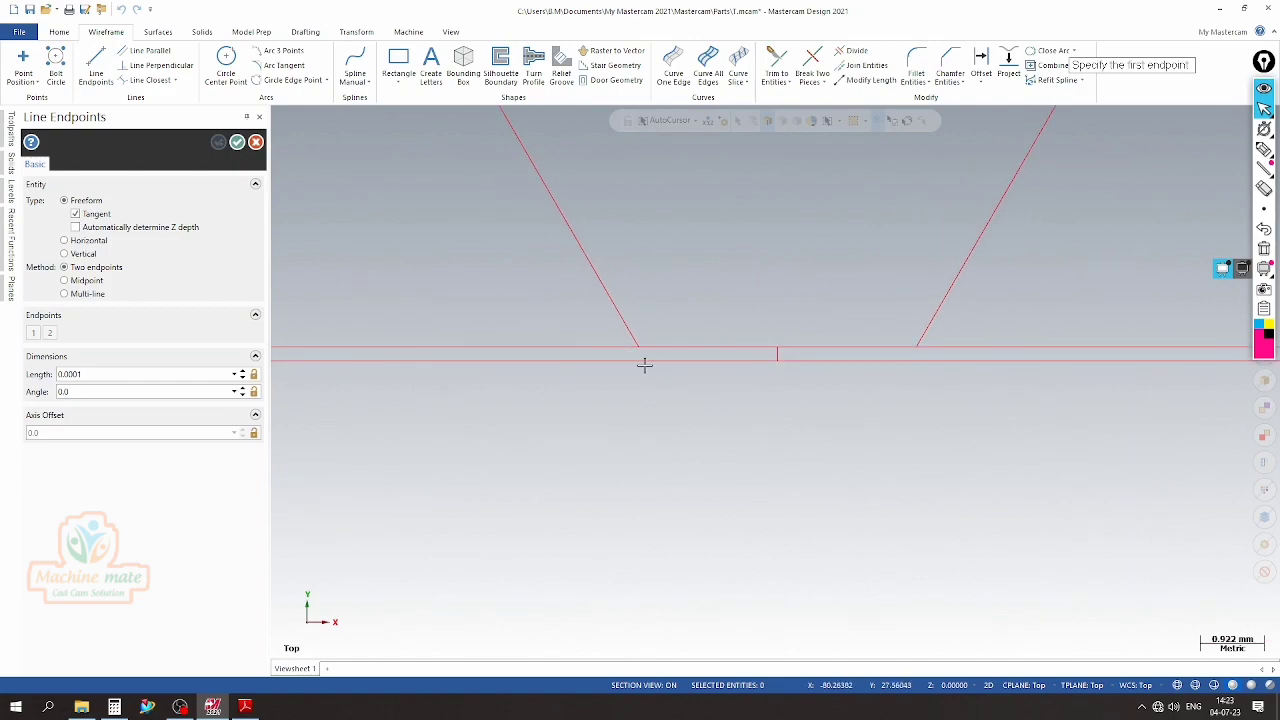
pyautogui.click(637, 349)
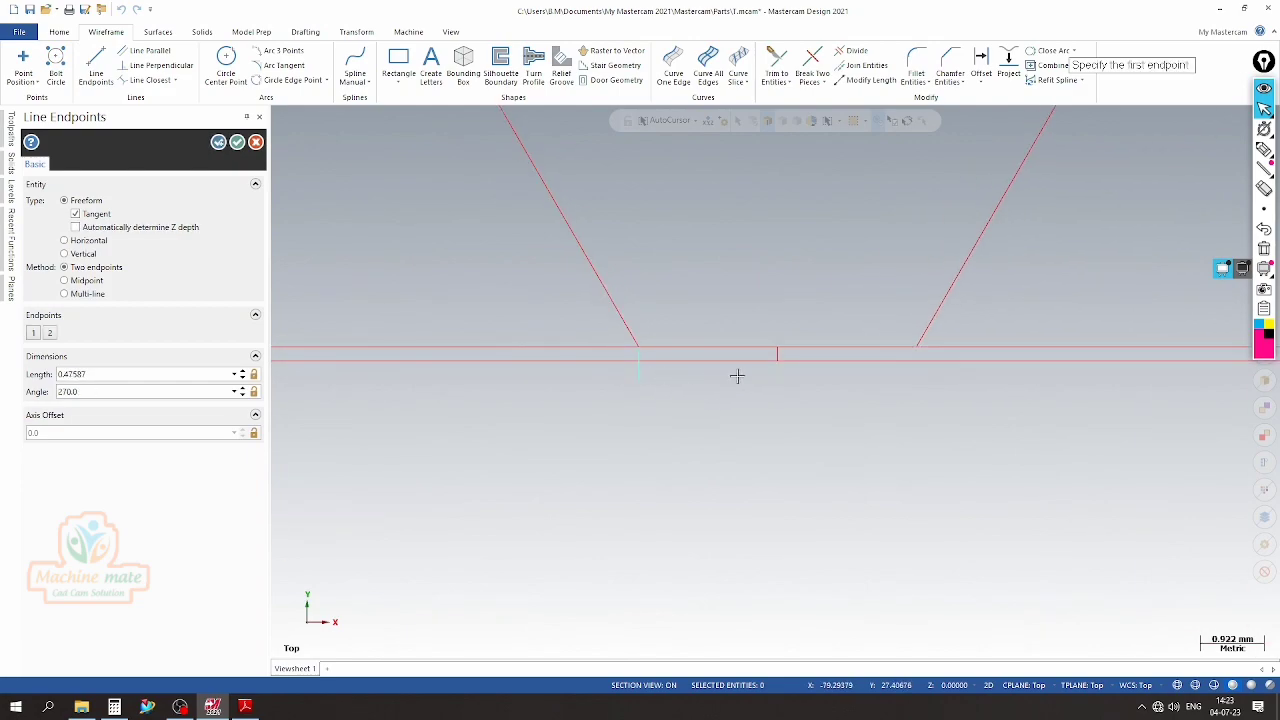
pyautogui.click(917, 350)
pyautogui.click(919, 377)
pyautogui.click(237, 142)
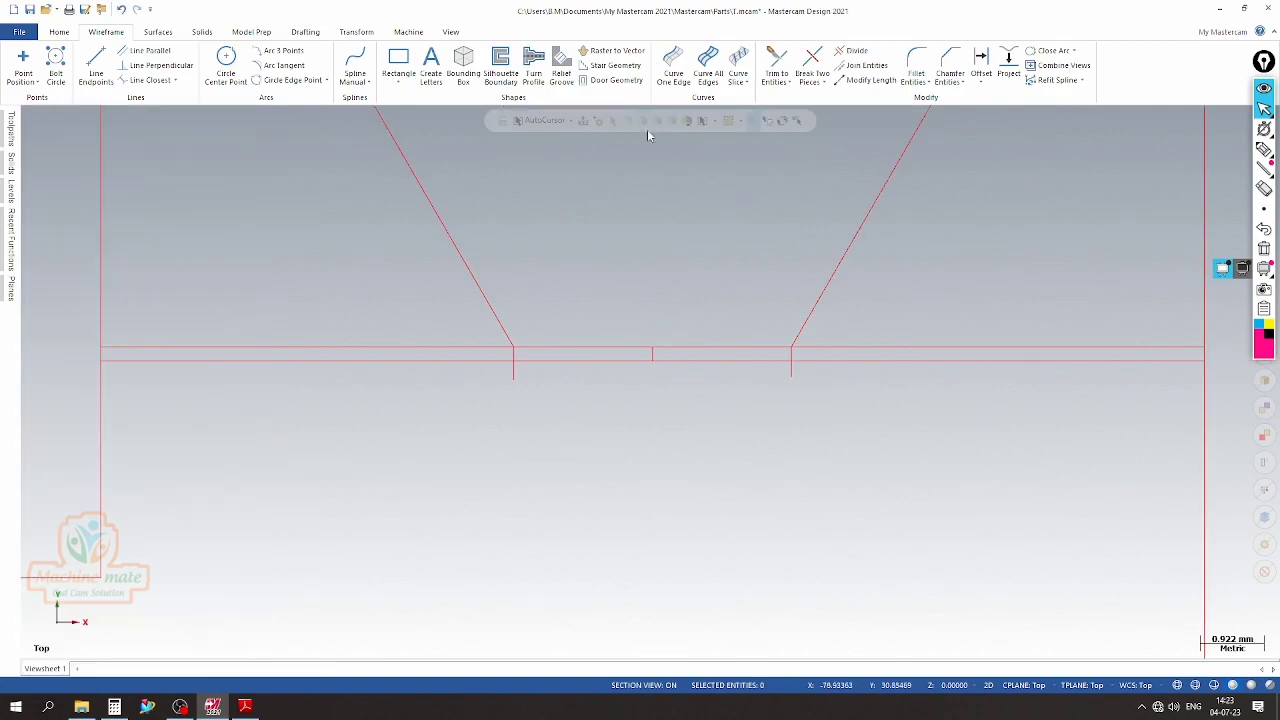
# Trim the leftover construction lines and line ends around the groove bottom, keeping only the stepped floor between the slanted sides
pyautogui.click(852, 52)
pyautogui.moveTo(456, 317)
pyautogui.mouseDown()
pyautogui.moveTo(525, 416)
pyautogui.moveTo(648, 378)
pyautogui.moveTo(829, 389)
pyautogui.moveTo(931, 377)
pyautogui.moveTo(911, 374)
pyautogui.moveTo(976, 344)
pyautogui.mouseUp()
pyautogui.click(729, 347)
pyautogui.click(840, 347)
pyautogui.click(918, 369)
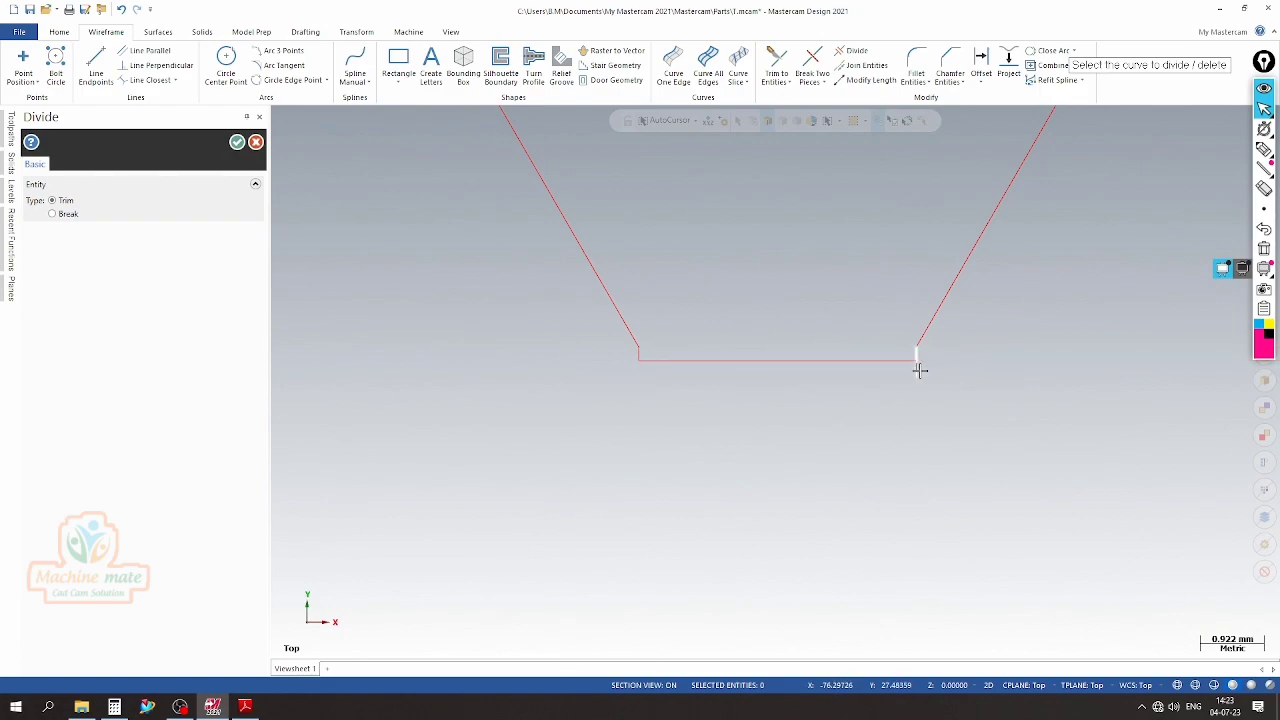
pyautogui.scroll(-5, 752, 372)
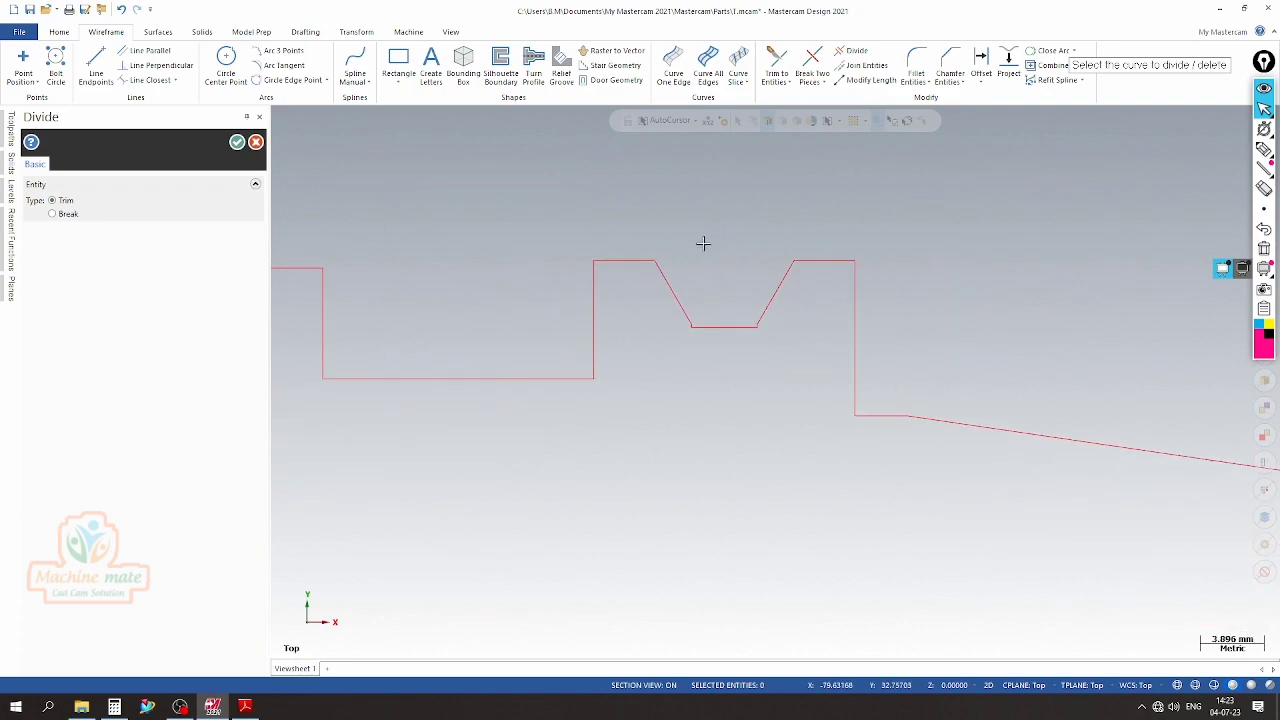
pyautogui.click(256, 143)
# Check Detail B in the PDF drawing and chamfer both outer top corners of the flange with 0.6 mm distance and 60/2 degree angle
pyautogui.scroll(3, 608, 300)
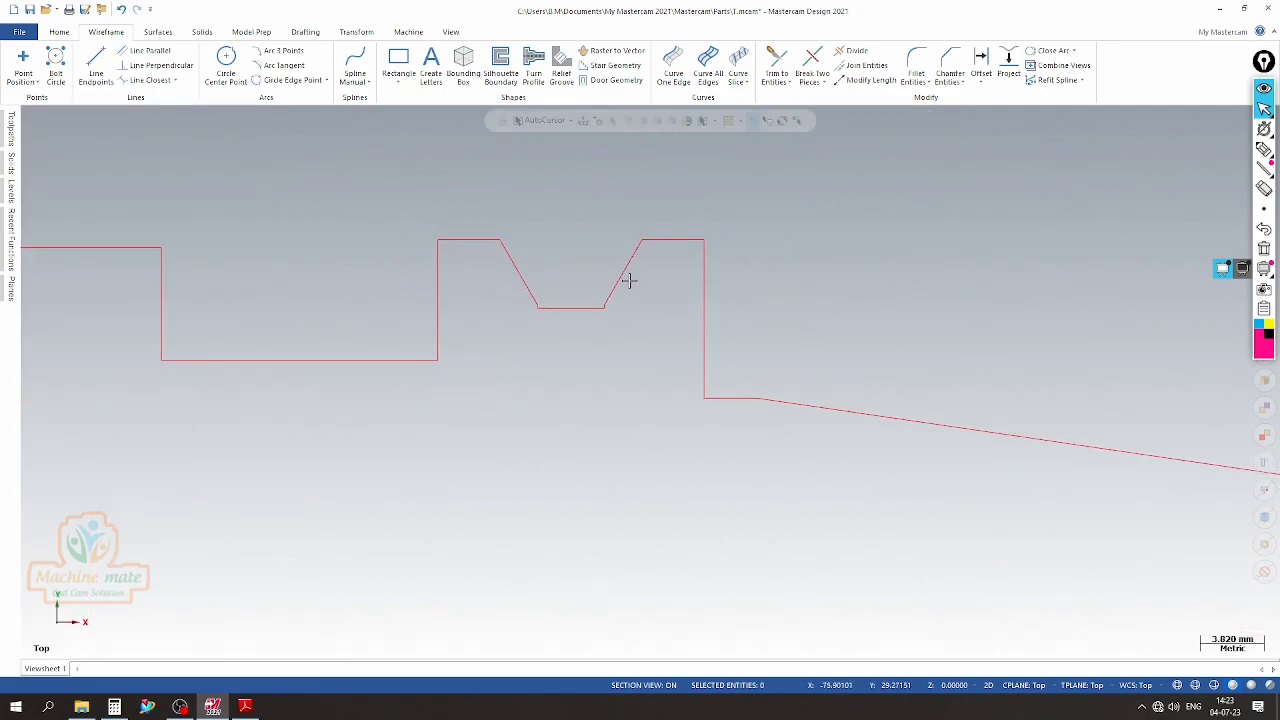
pyautogui.scroll(-2, 693, 235)
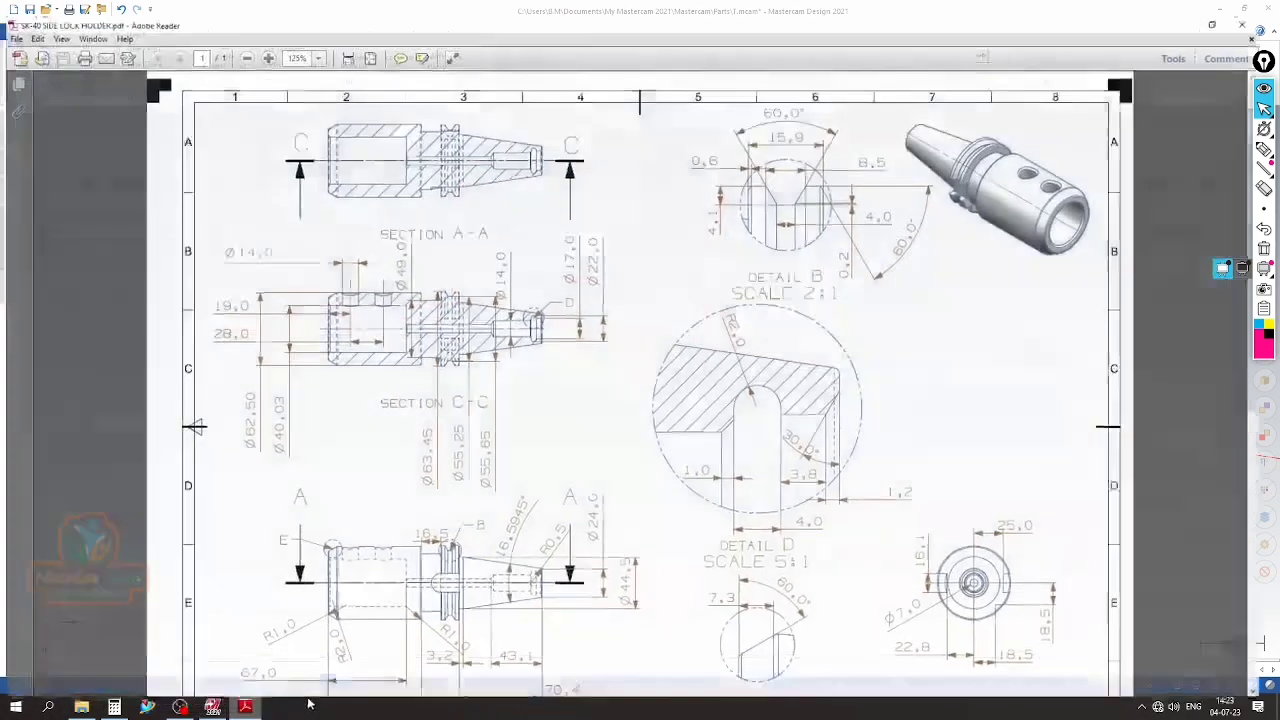
pyautogui.click(245, 707)
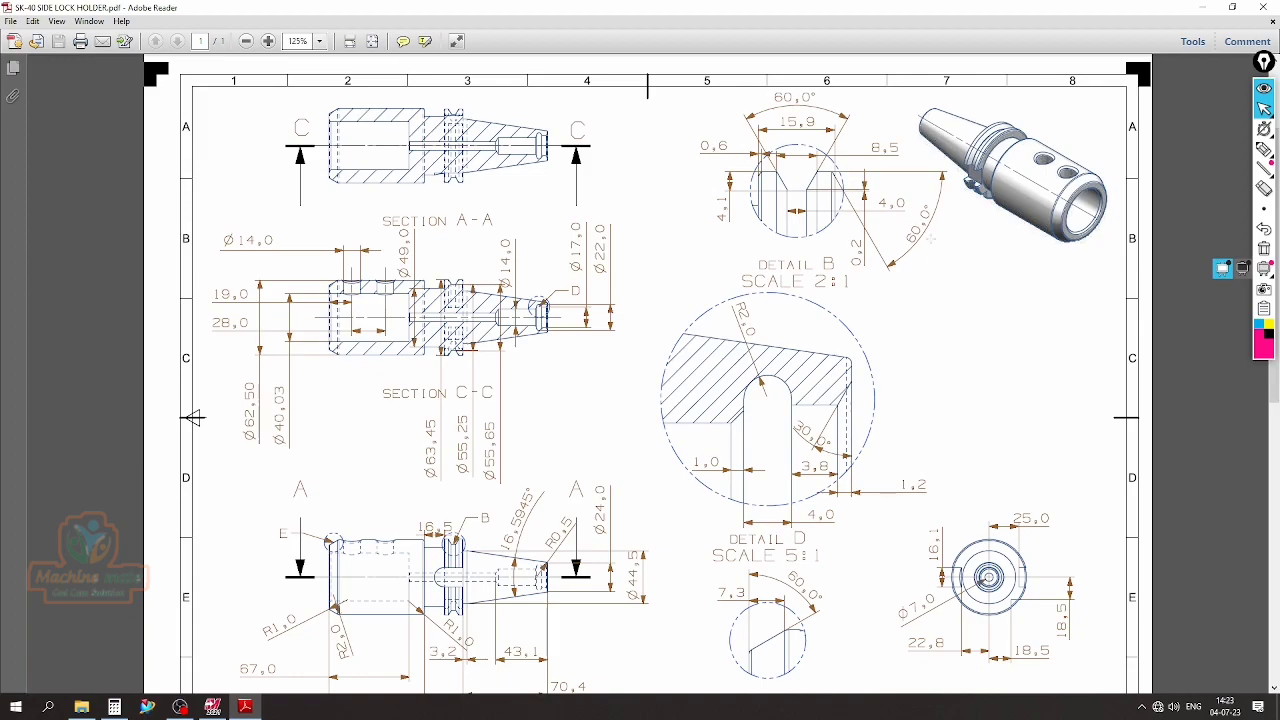
pyautogui.click(212, 706)
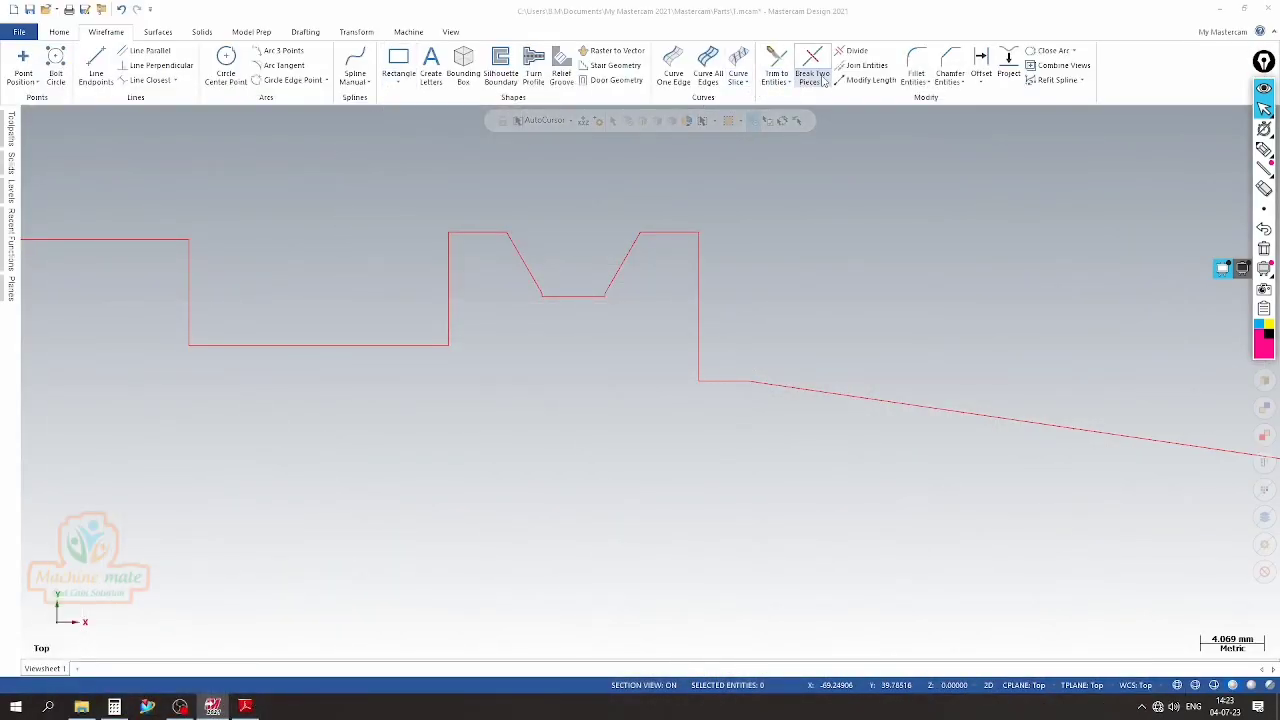
pyautogui.click(950, 70)
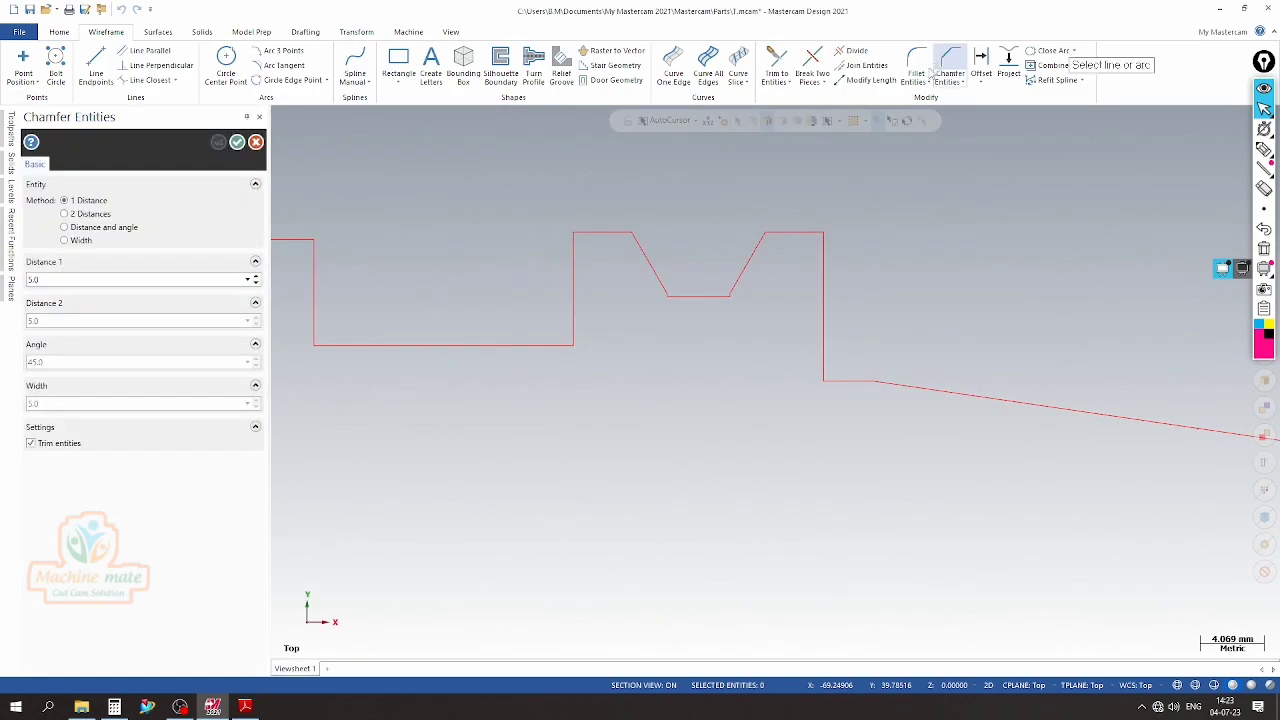
pyautogui.click(84, 229)
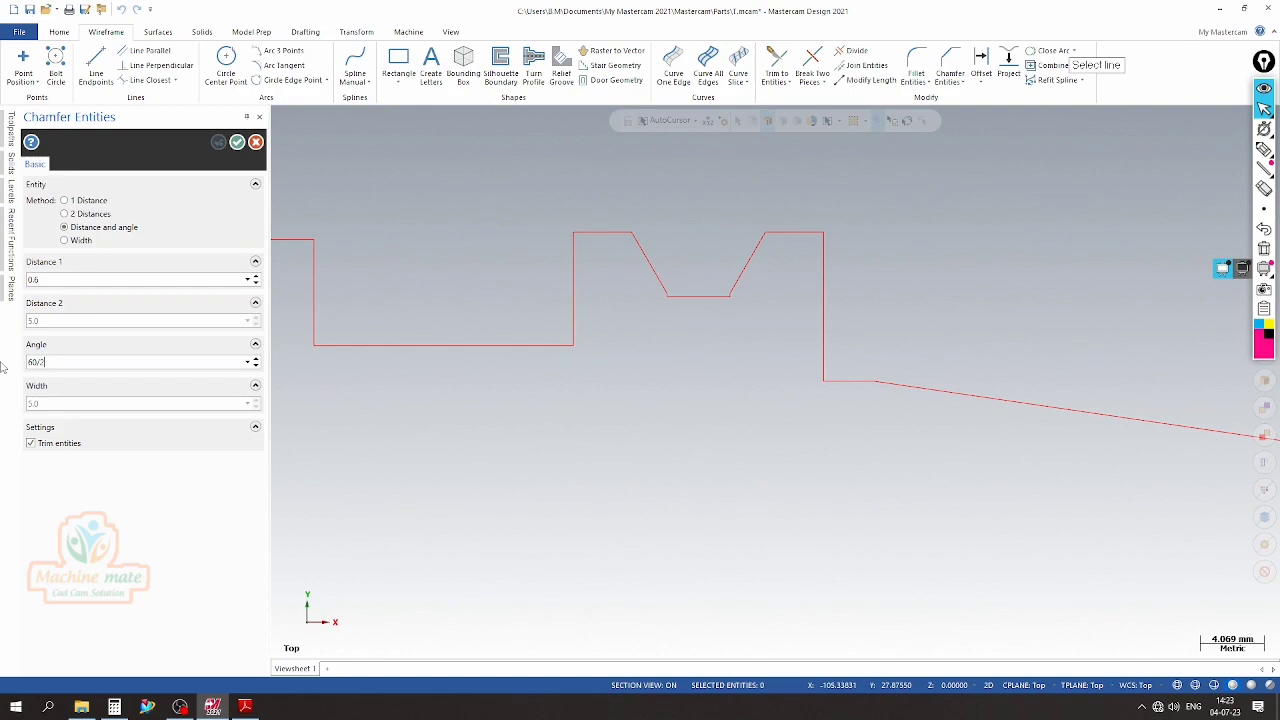
pyautogui.click(803, 233)
pyautogui.click(826, 257)
pyautogui.click(592, 232)
pyautogui.click(573, 247)
pyautogui.click(237, 142)
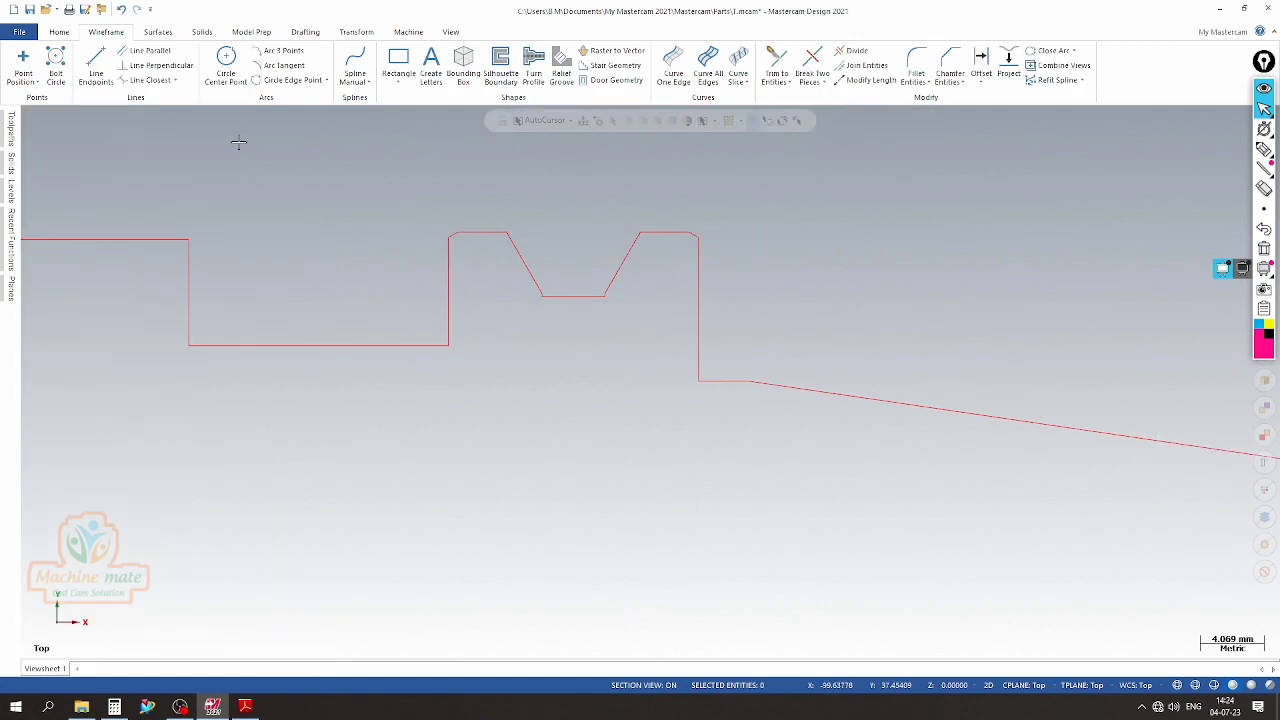
# Check the PDF drawing and chamfer the outer corner at the profile's left end with 7.3 mm along the end face and 30° angle
pyautogui.scroll(-3, 740, 250)
pyautogui.scroll(3, 603, 257)
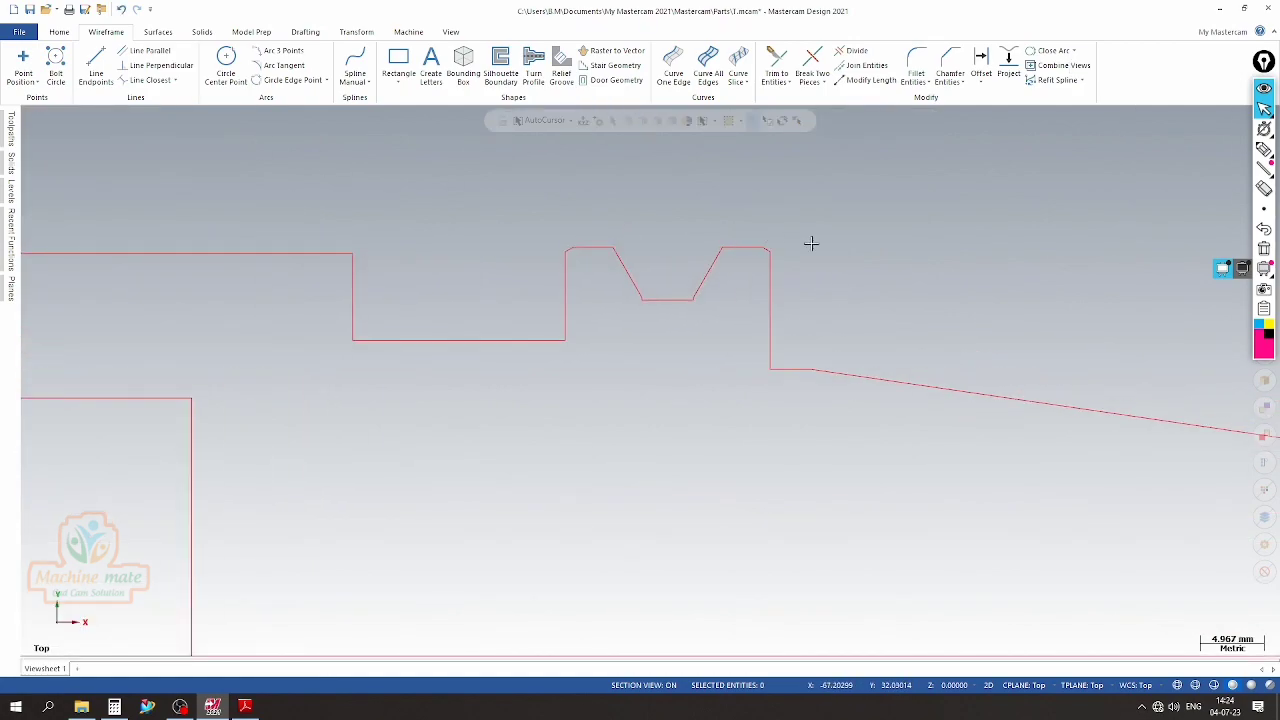
pyautogui.scroll(-3, 760, 245)
pyautogui.scroll(-3, 763, 262)
pyautogui.scroll(2, 291, 266)
pyautogui.scroll(-1, 311, 586)
pyautogui.click(245, 707)
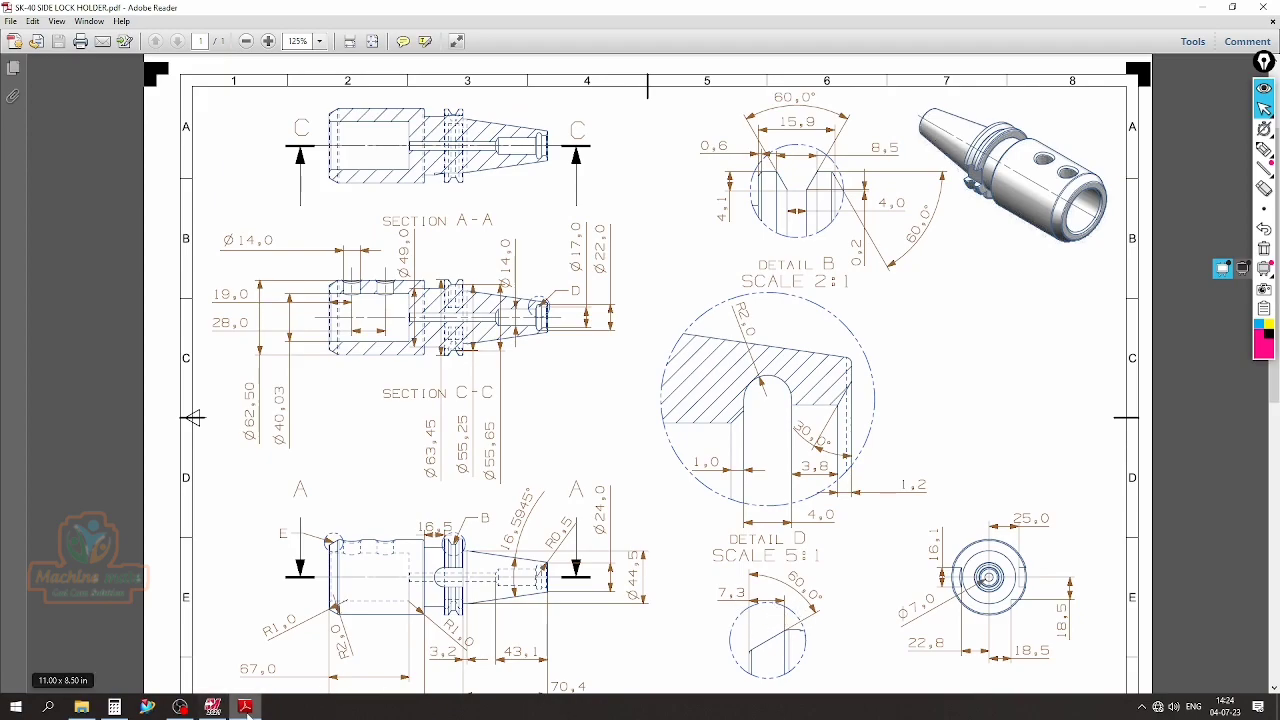
pyautogui.click(212, 707)
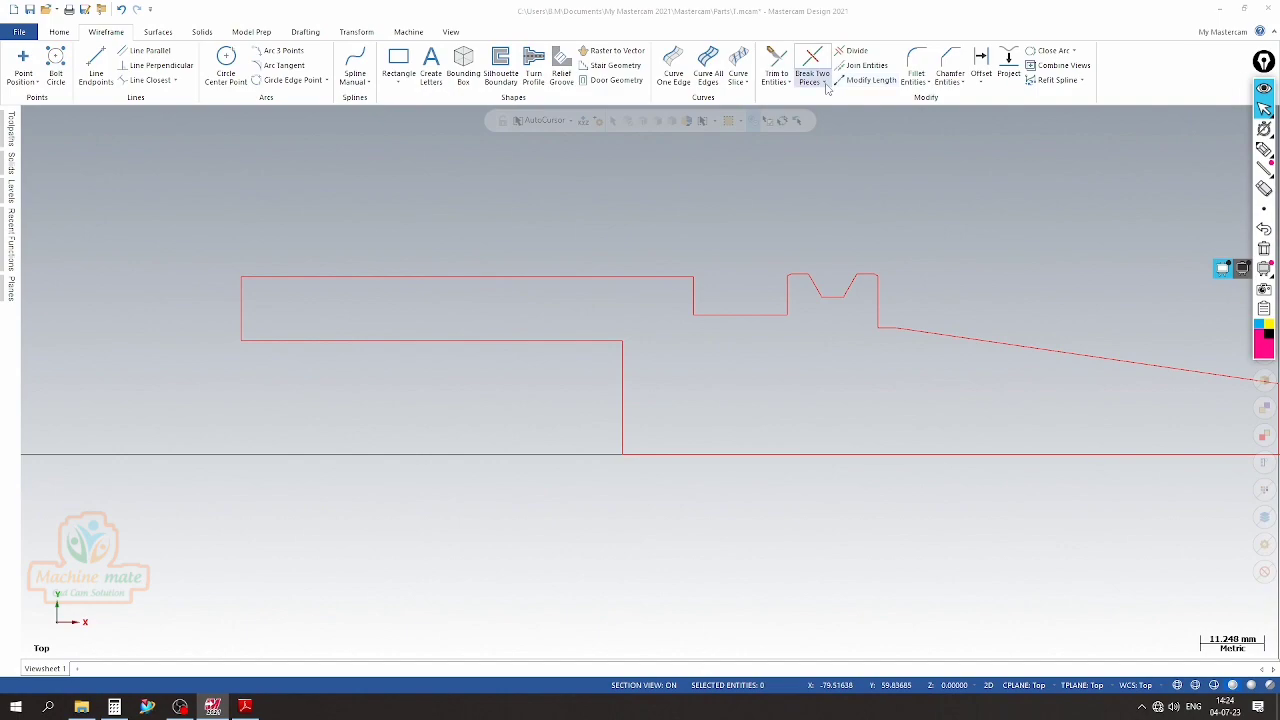
pyautogui.click(950, 68)
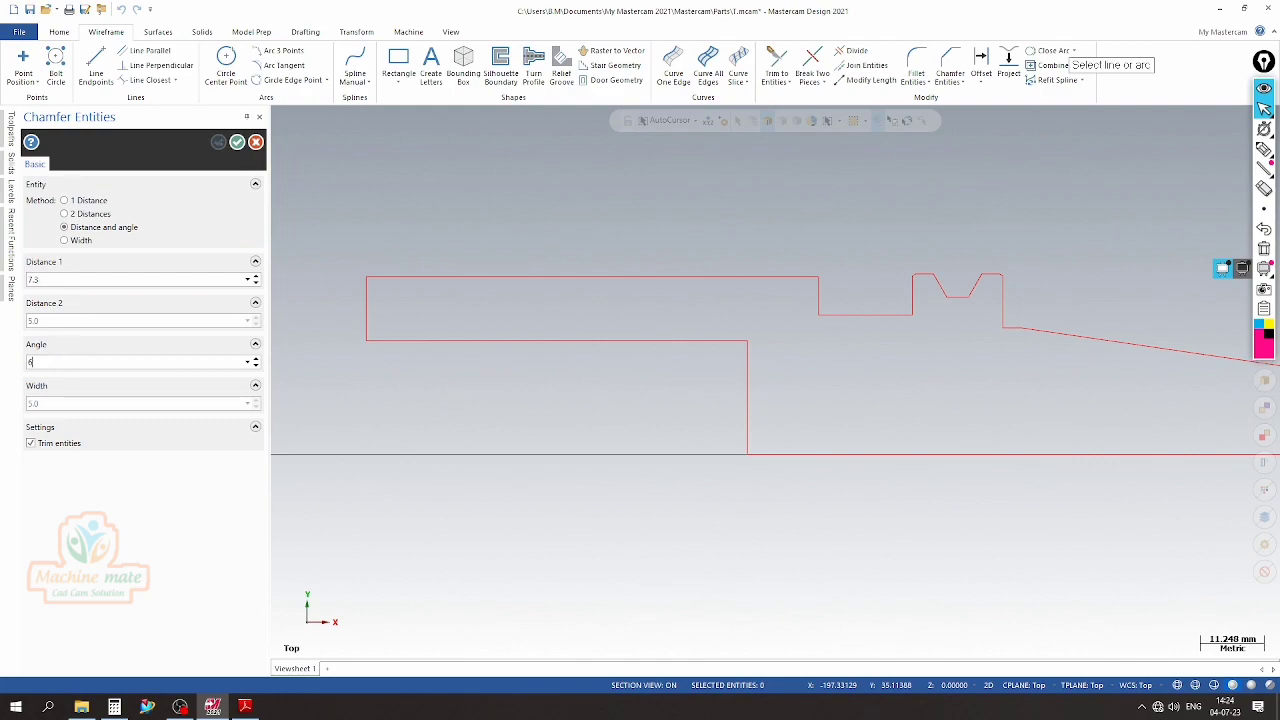
pyautogui.scroll(4, 400, 223)
pyautogui.click(323, 360)
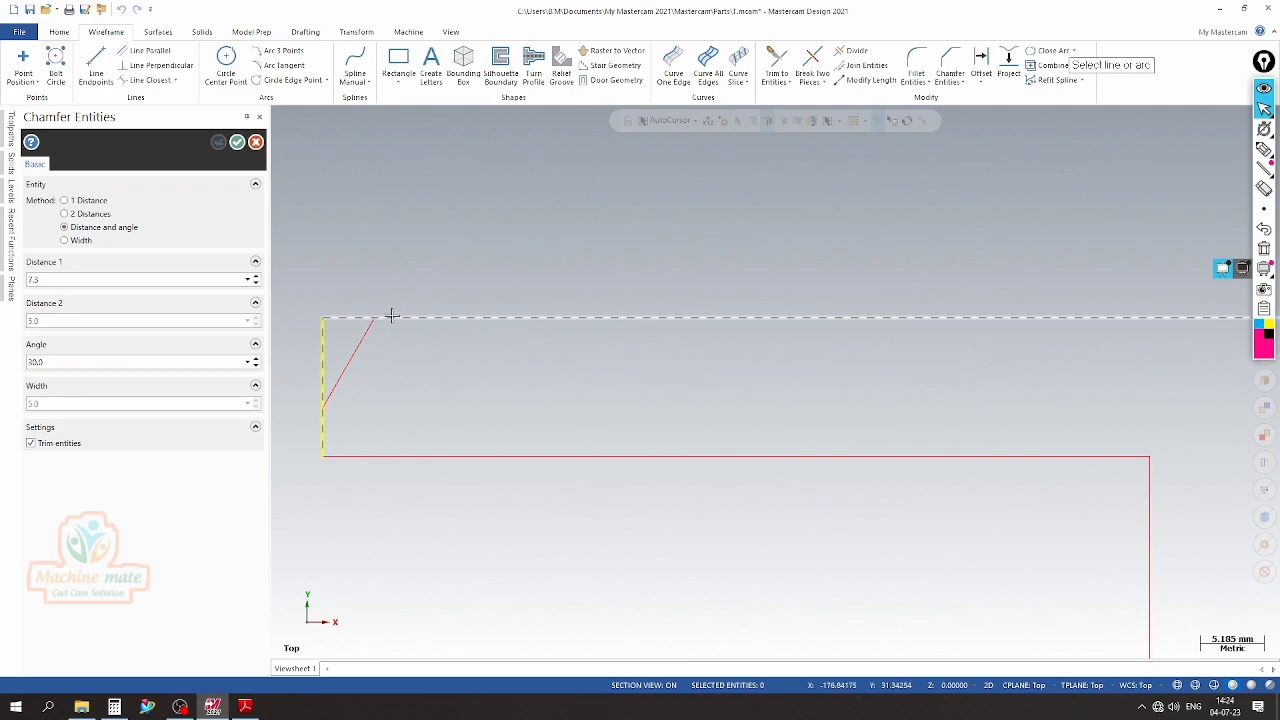
pyautogui.click(394, 316)
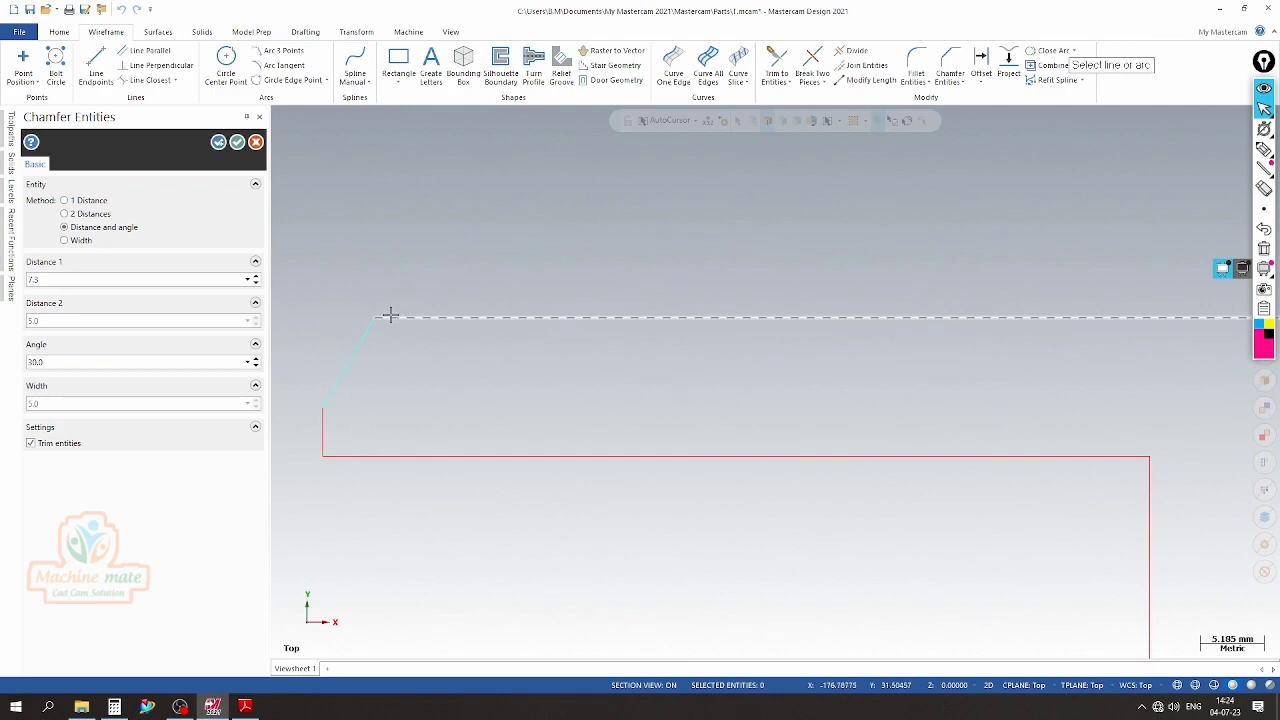
pyautogui.click(237, 142)
# Switch to the SK-40 side lock holder drawing in Adobe Reader to examine the remaining dimensions
pyautogui.click(245, 707)
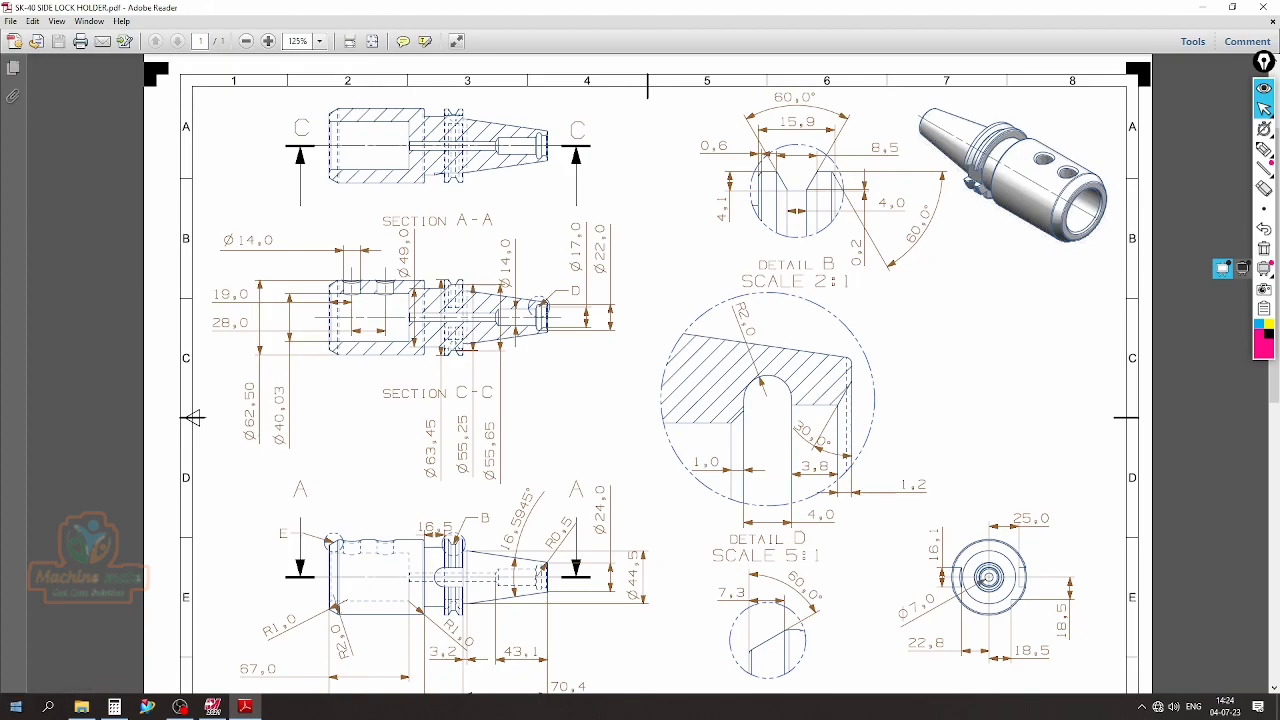
# Check the corner radii in the PDF drawing and fillet the upper corner of the profile's left-end chamfer with a 2 mm radius
pyautogui.keyDown('ctrl'); pyautogui.scroll(10, 300, 630); pyautogui.keyUp('ctrl')
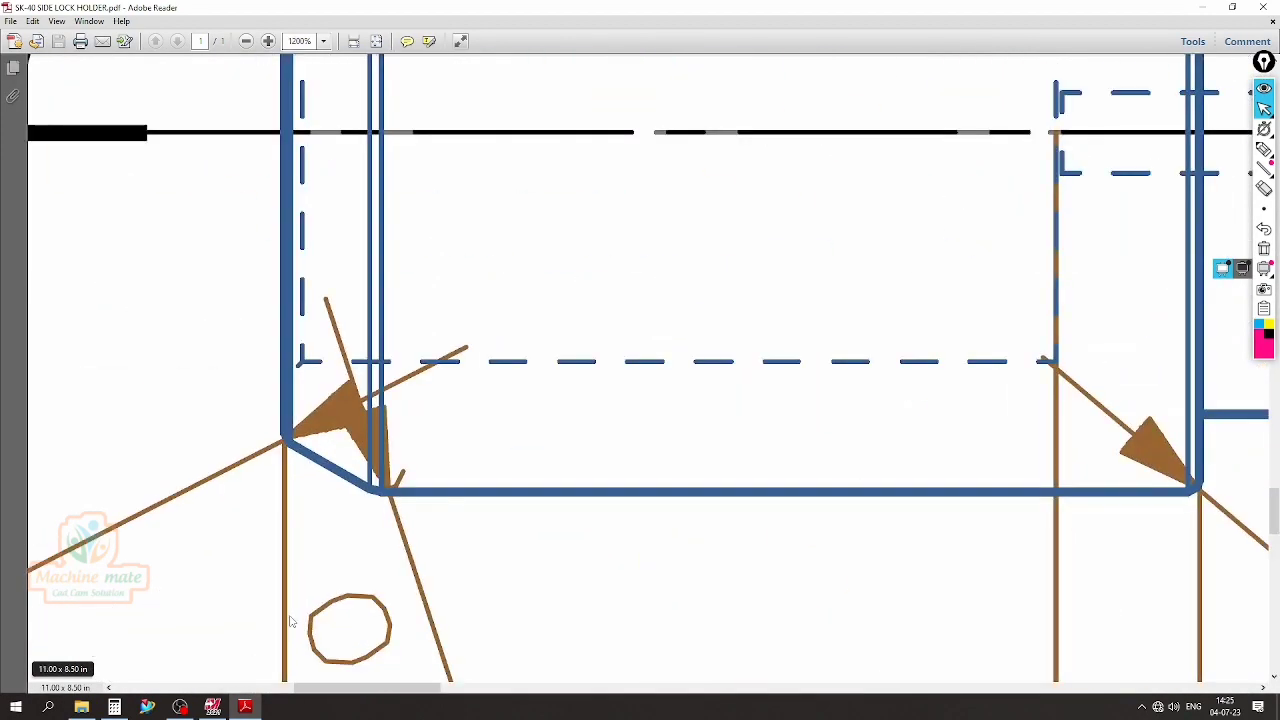
pyautogui.keyDown('ctrl'); pyautogui.scroll(-5, 277, 424); pyautogui.keyUp('ctrl')
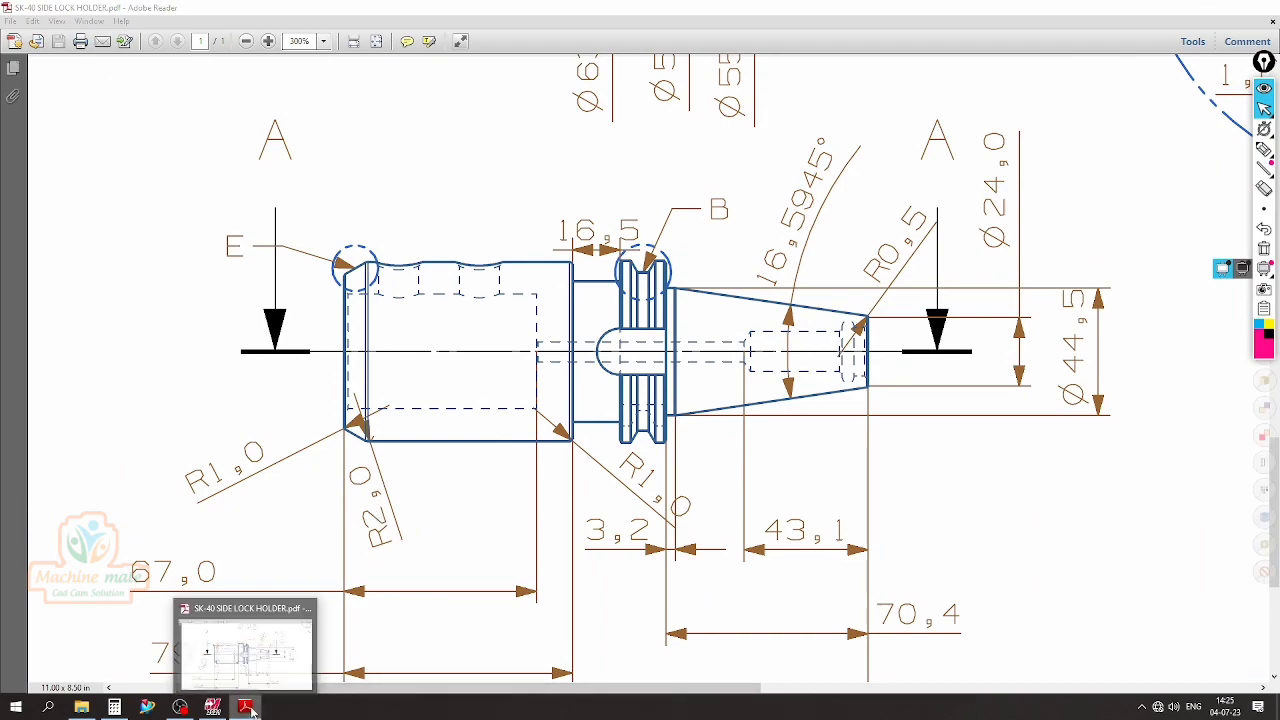
pyautogui.click(212, 706)
pyautogui.click(916, 72)
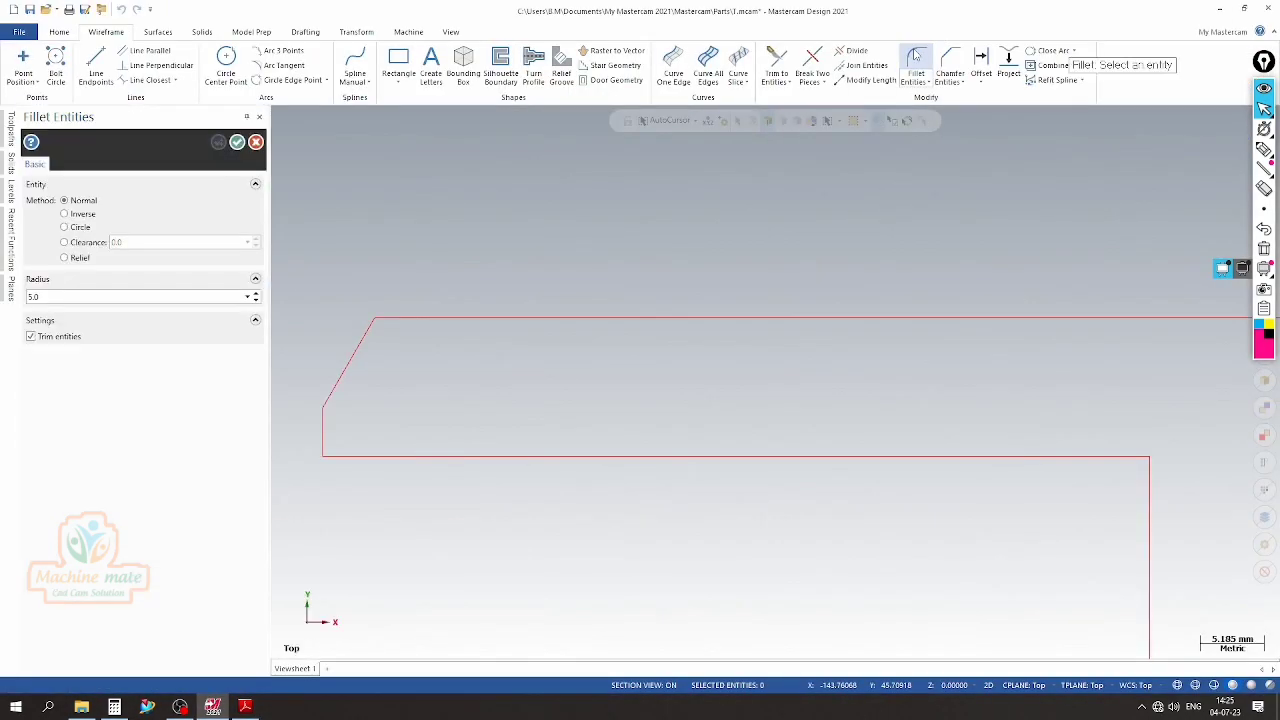
pyautogui.click(256, 300)
# Fillet the lower corner between the left-end chamfer and the end face with a 1 mm radius
pyautogui.click(256, 300)
pyautogui.click(256, 300)
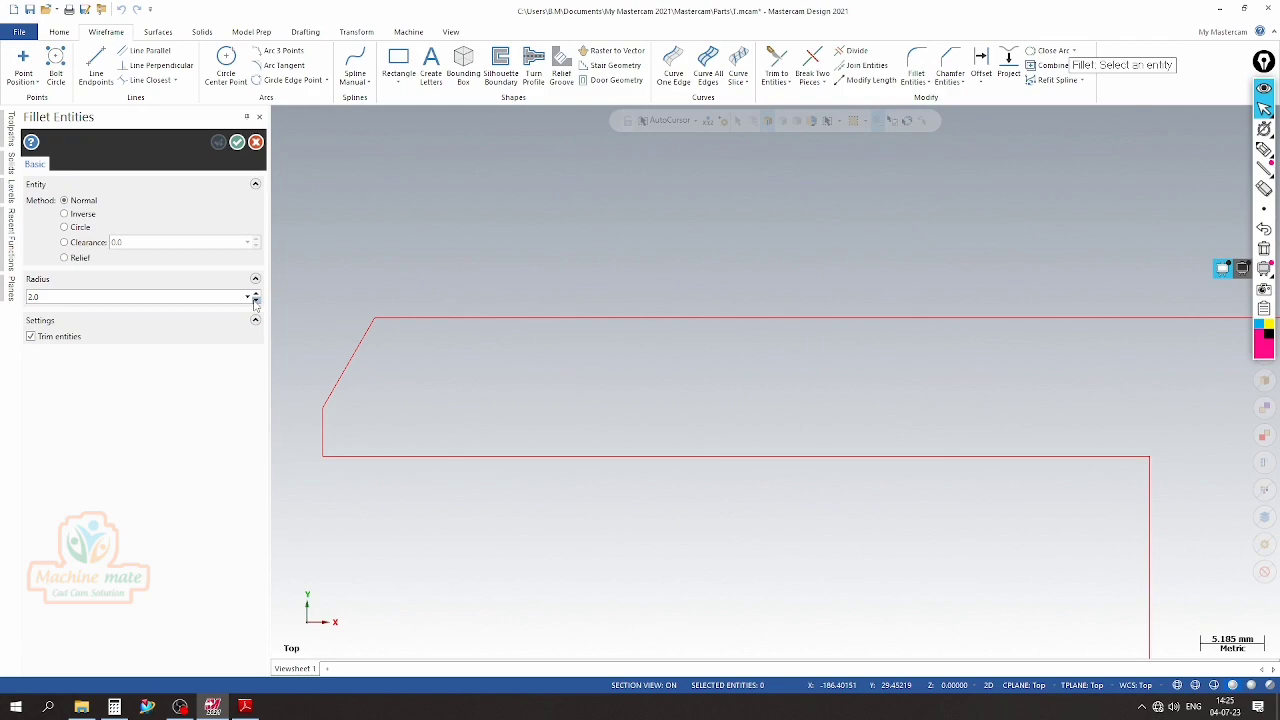
pyautogui.click(370, 330)
pyautogui.click(435, 319)
pyautogui.click(218, 143)
pyautogui.click(256, 300)
pyautogui.click(338, 400)
pyautogui.click(326, 420)
pyautogui.scroll(4, 336, 406)
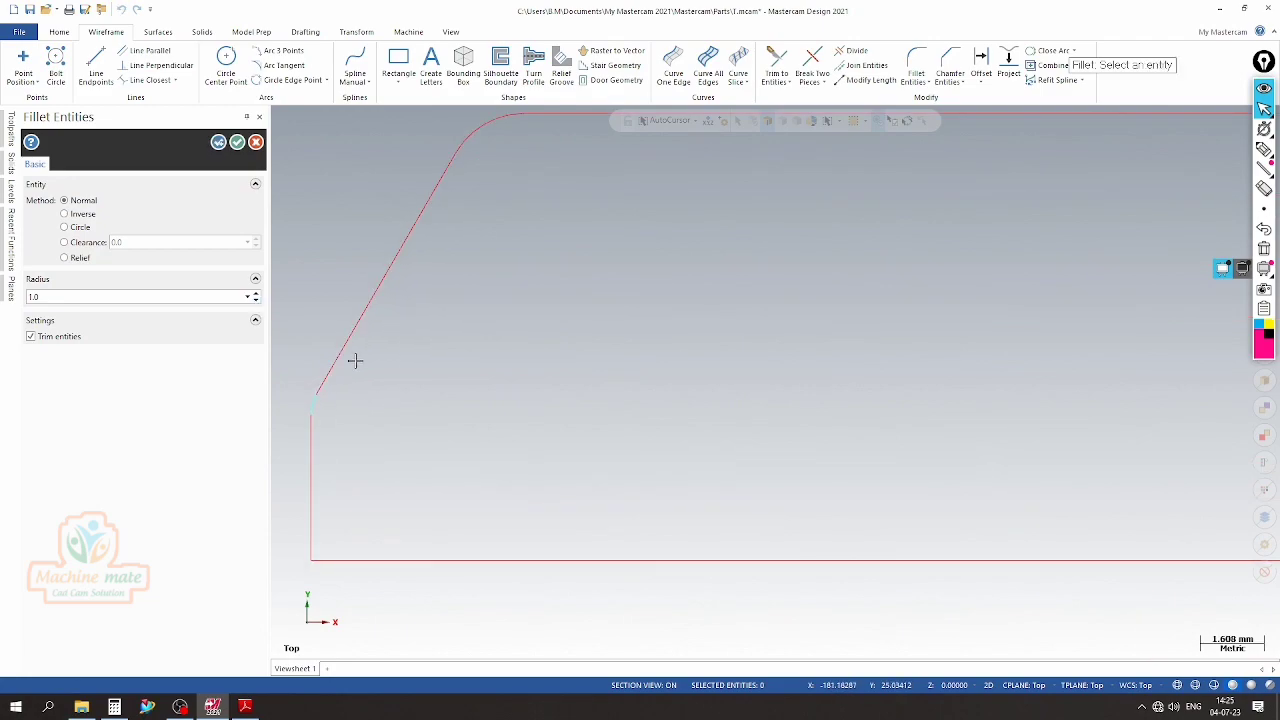
pyautogui.click(237, 142)
pyautogui.scroll(-4, 294, 371)
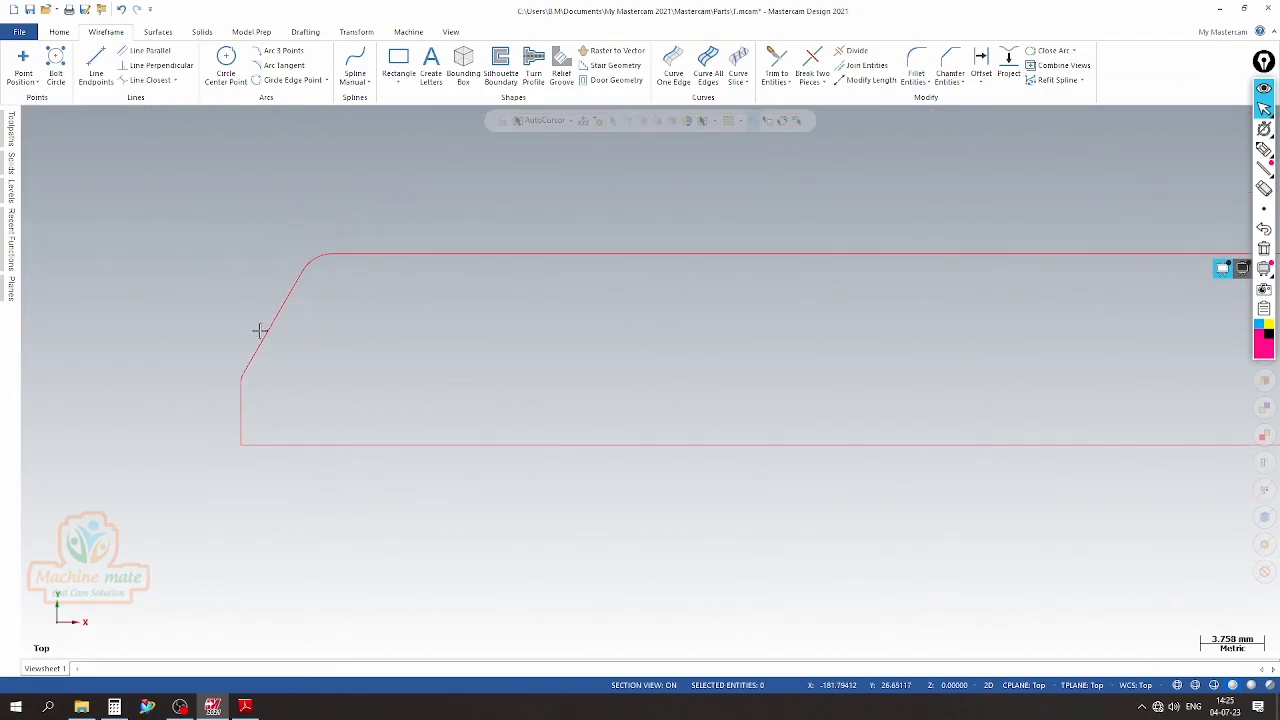
pyautogui.scroll(1, 347, 346)
pyautogui.scroll(-3, 347, 346)
# Examine the section views, the front view and Details B, D and E in the PDF drawing for remaining edge details
pyautogui.click(245, 707)
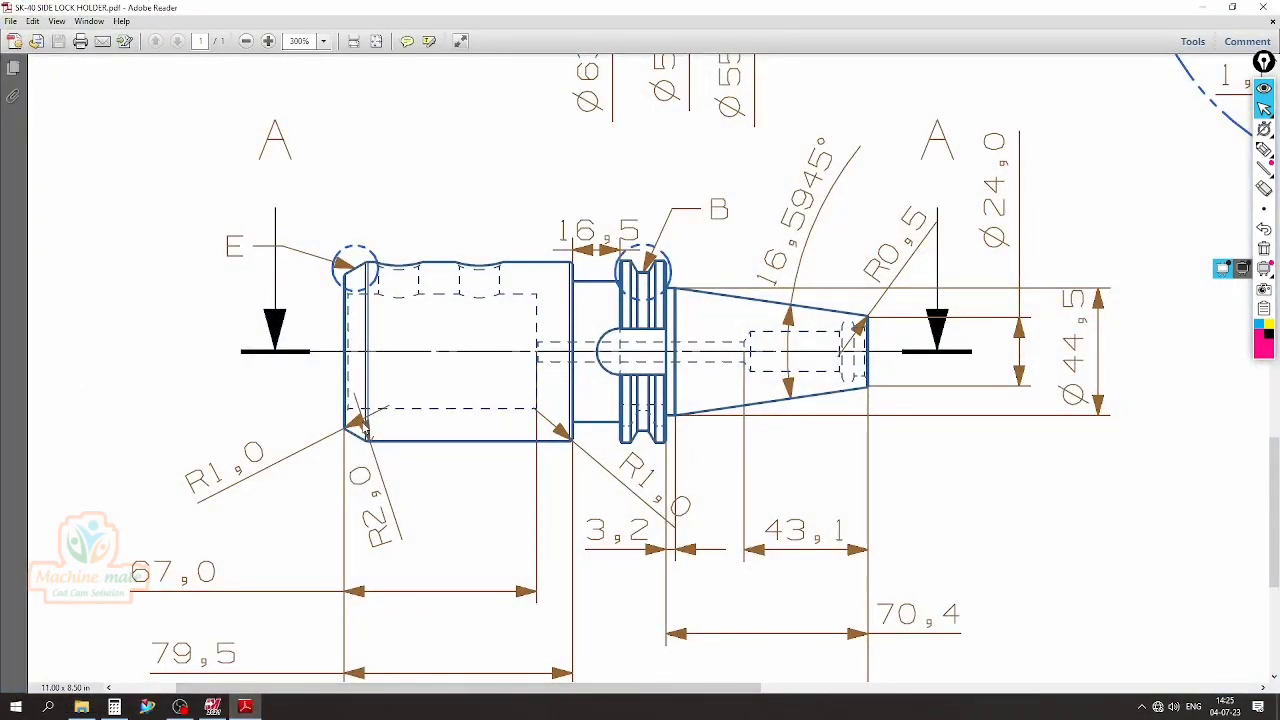
pyautogui.keyDown('ctrl'); pyautogui.scroll(-3, 375, 420); pyautogui.keyUp('ctrl')
pyautogui.scroll(1, 746, 490)
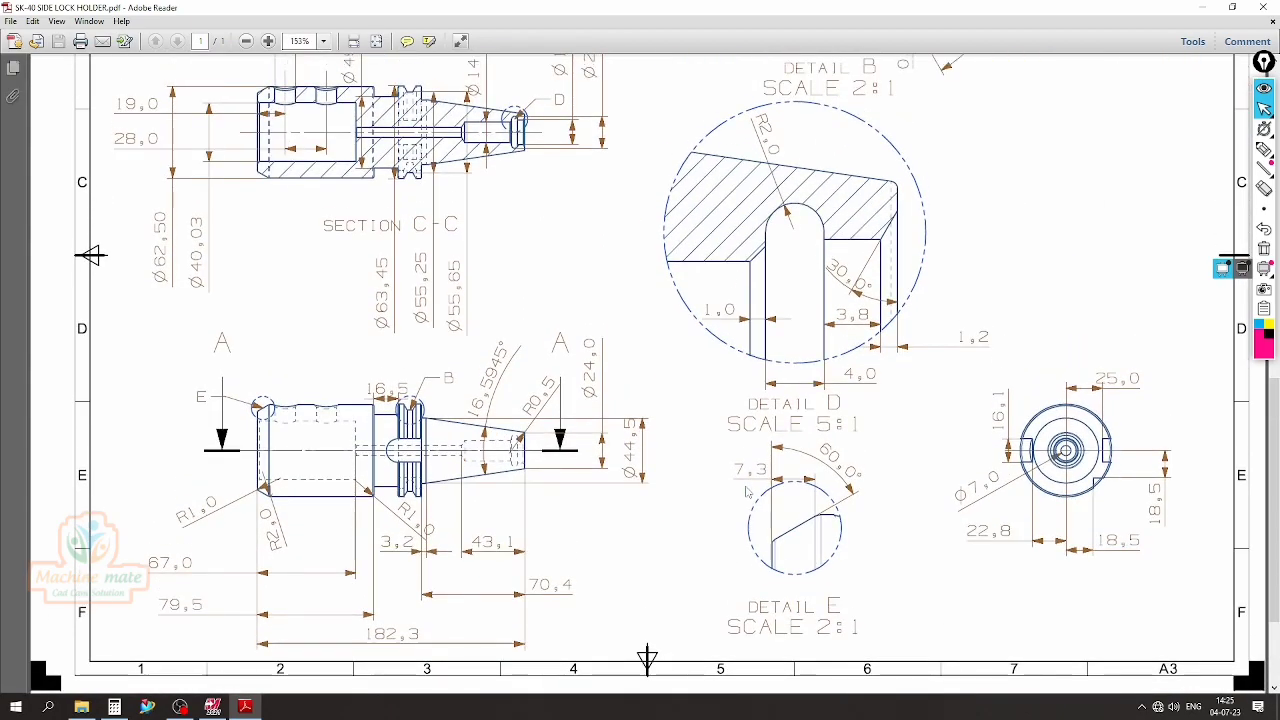
pyautogui.scroll(3, 746, 490)
pyautogui.scroll(3, 746, 490)
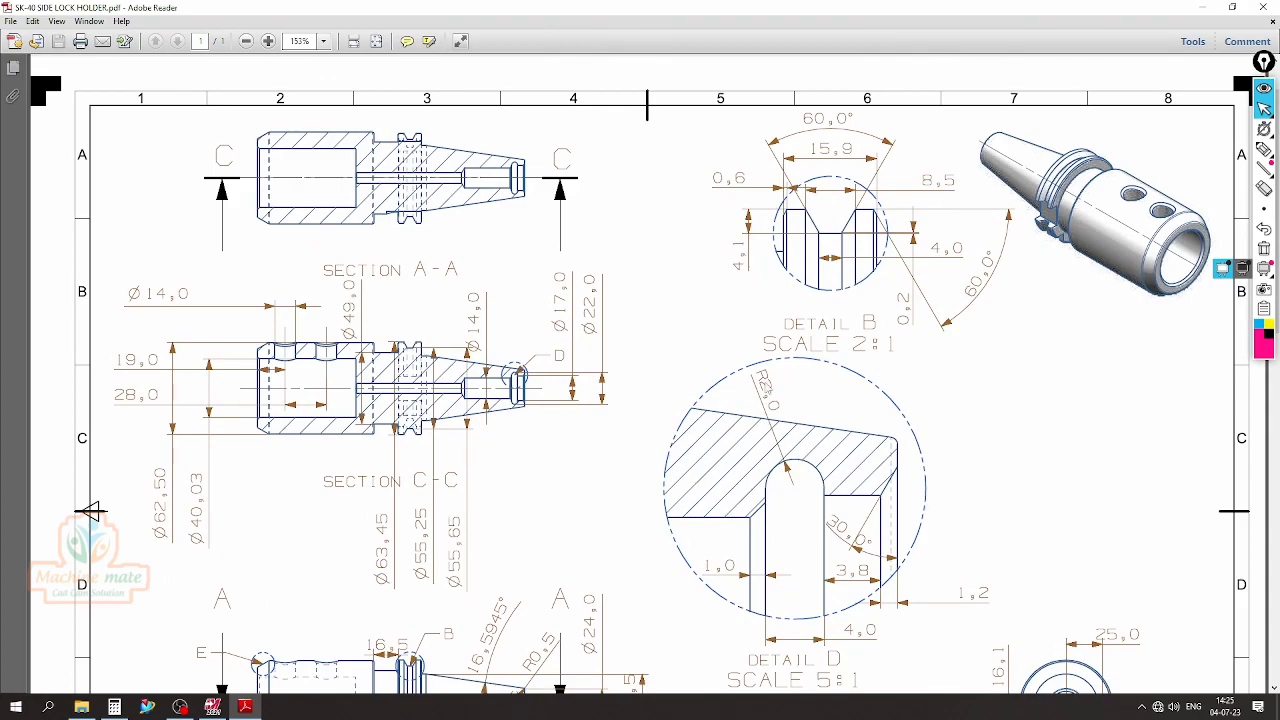
pyautogui.scroll(-3, 572, 361)
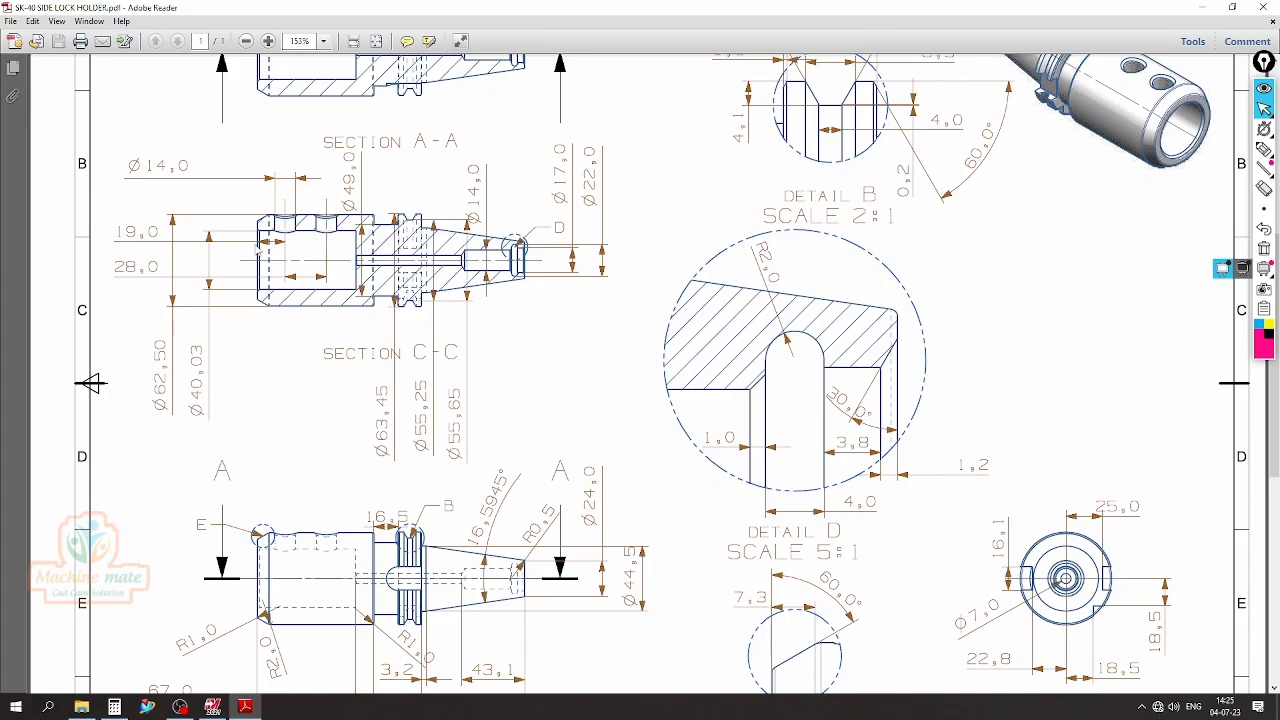
pyautogui.scroll(-3, 291, 485)
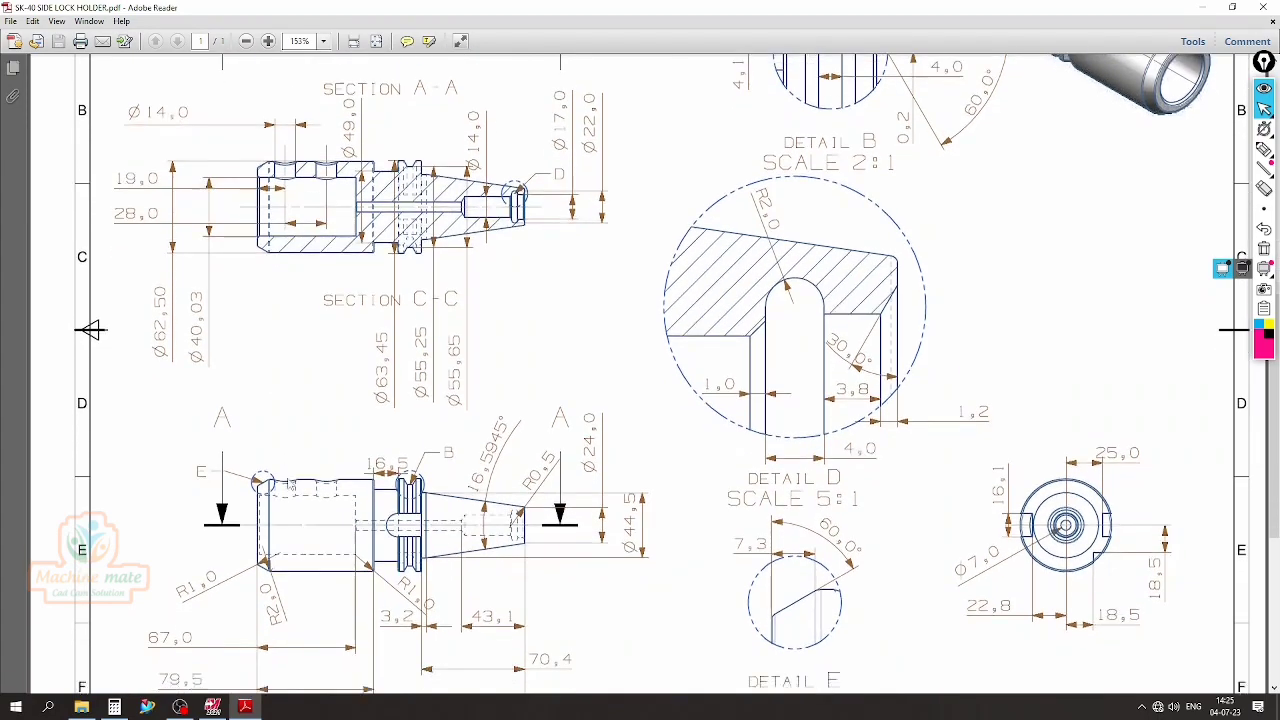
pyautogui.scroll(-1, 754, 532)
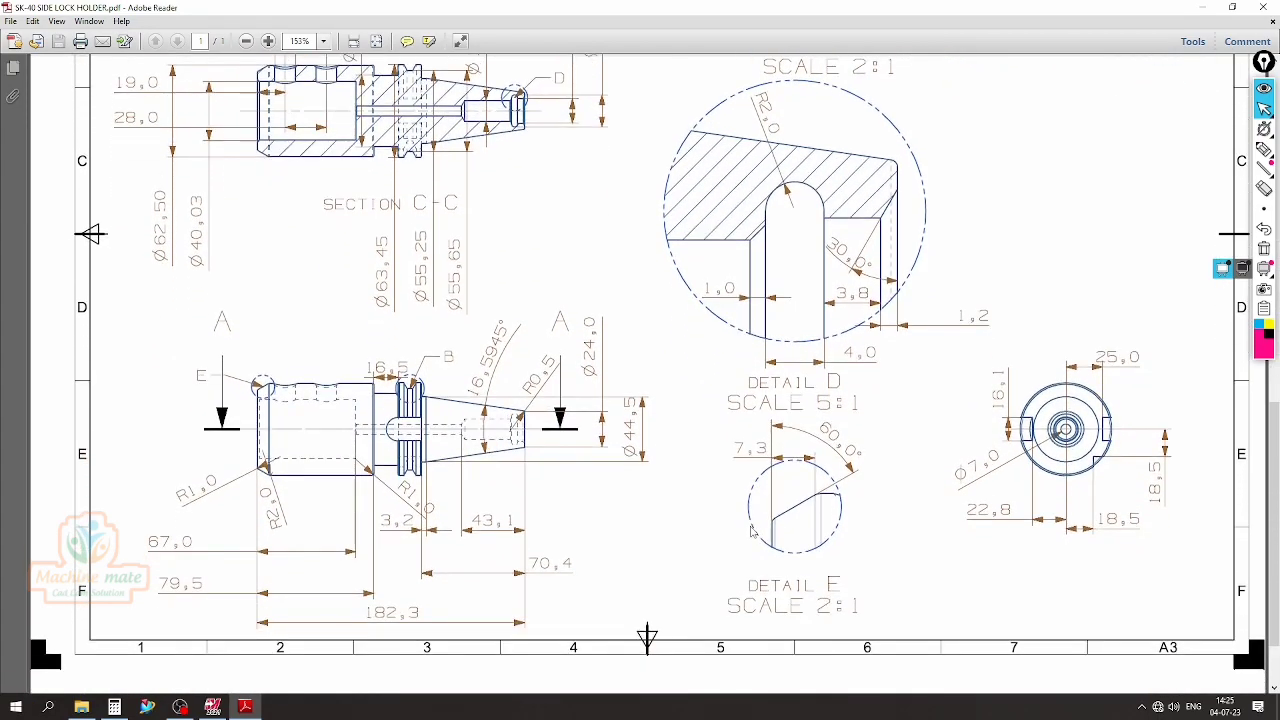
pyautogui.scroll(1, 830, 565)
pyautogui.scroll(1, 803, 559)
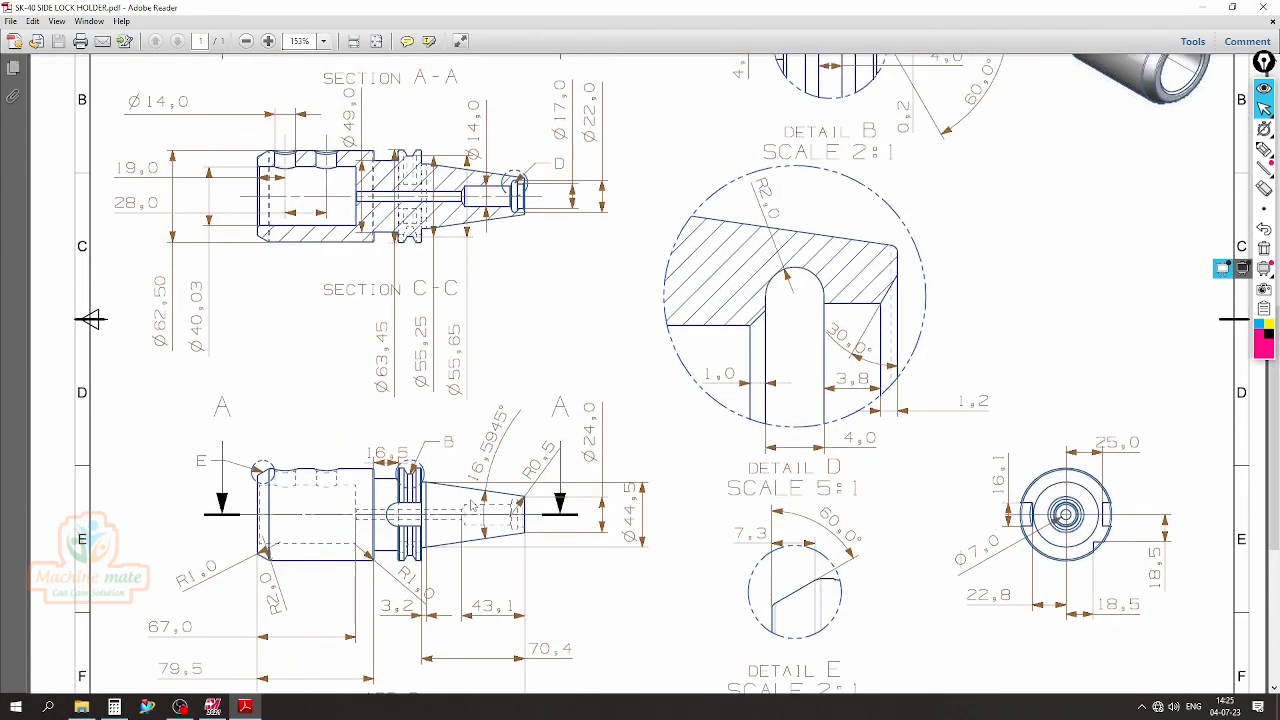
pyautogui.scroll(2, 472, 505)
pyautogui.scroll(3, 472, 505)
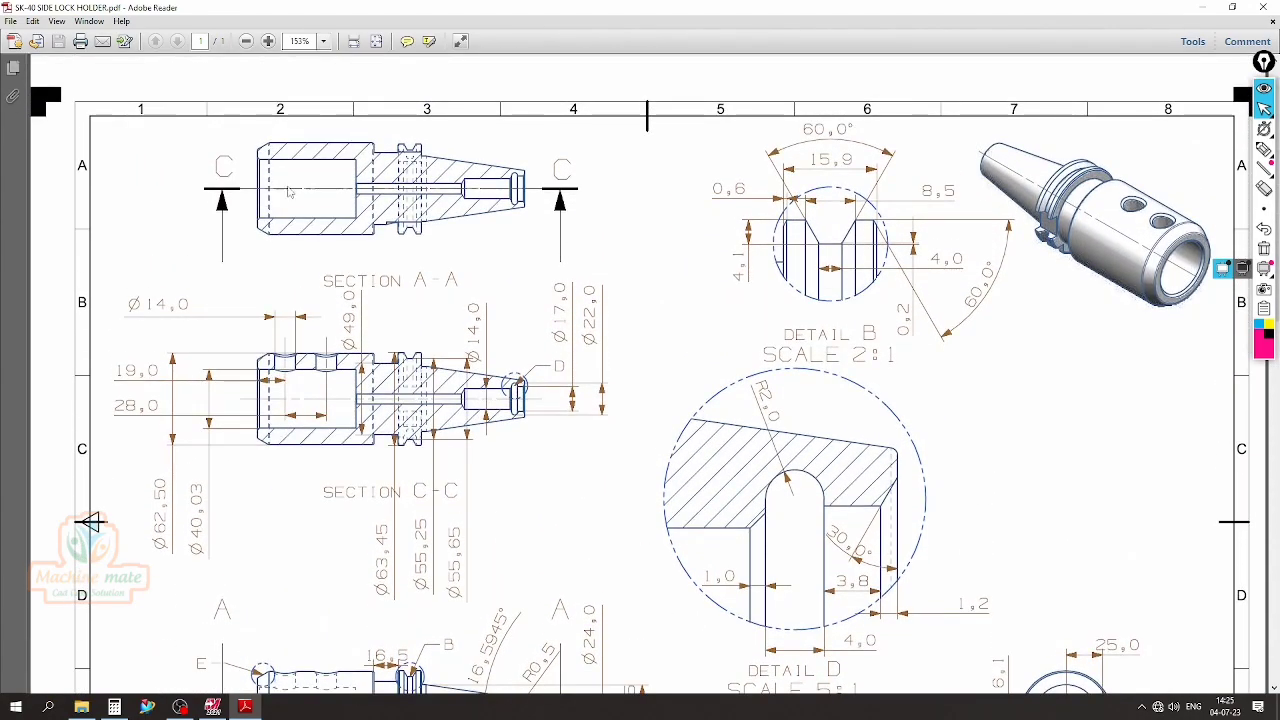
# Chamfer the corner between the left end face and the bore line by distance and angle, trying 1.0 mm at 45°
pyautogui.click(245, 707)
pyautogui.scroll(1, 914, 186)
pyautogui.click(950, 66)
pyautogui.click(56, 283)
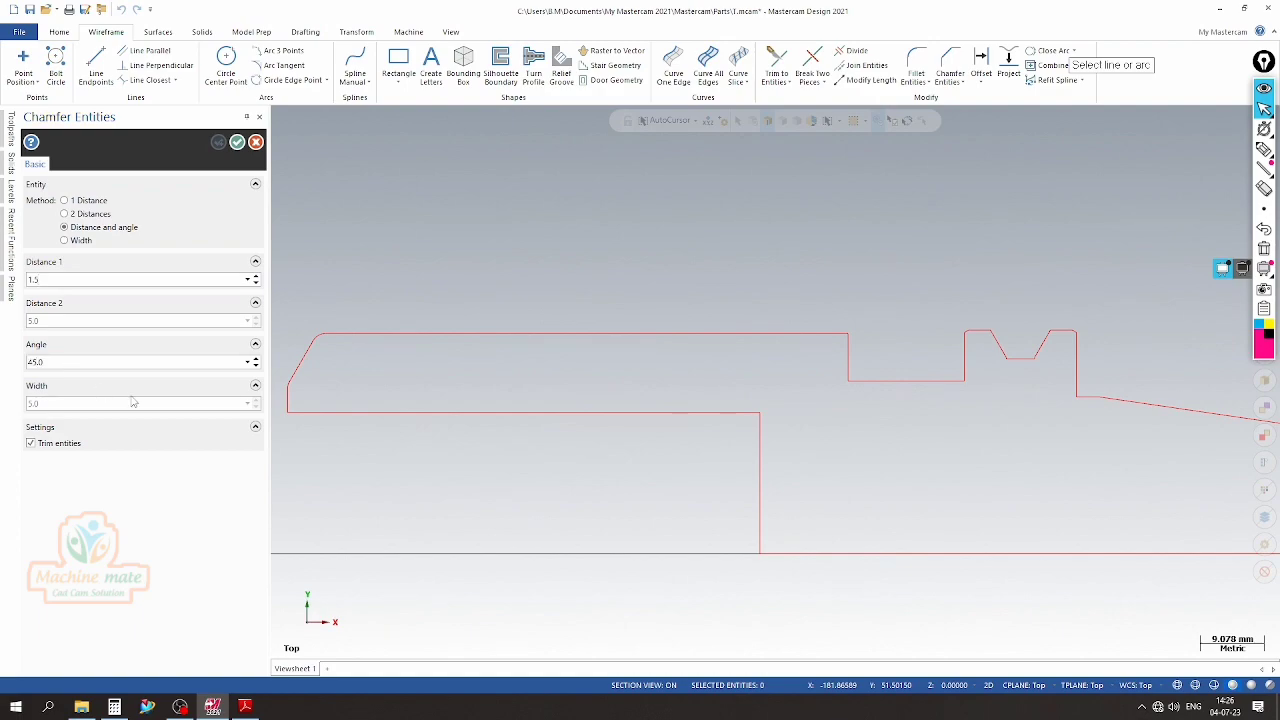
pyautogui.click(289, 404)
pyautogui.click(299, 413)
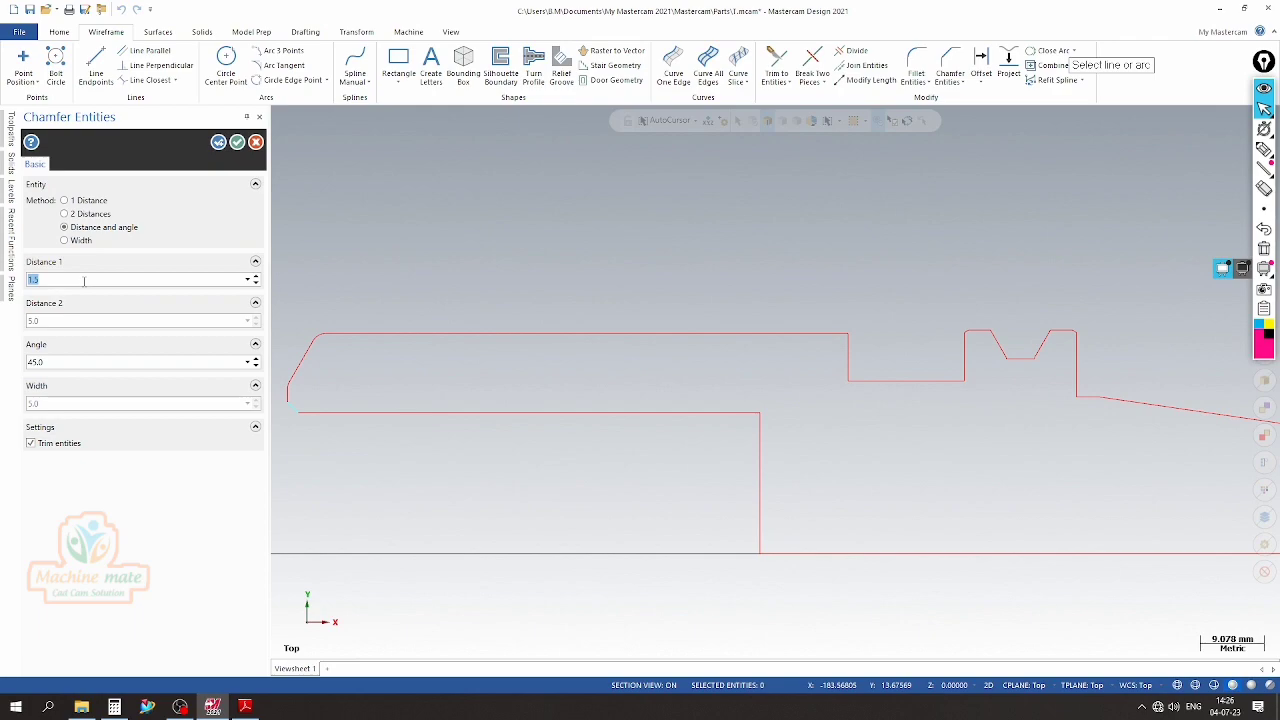
pyautogui.scroll(2, 297, 415)
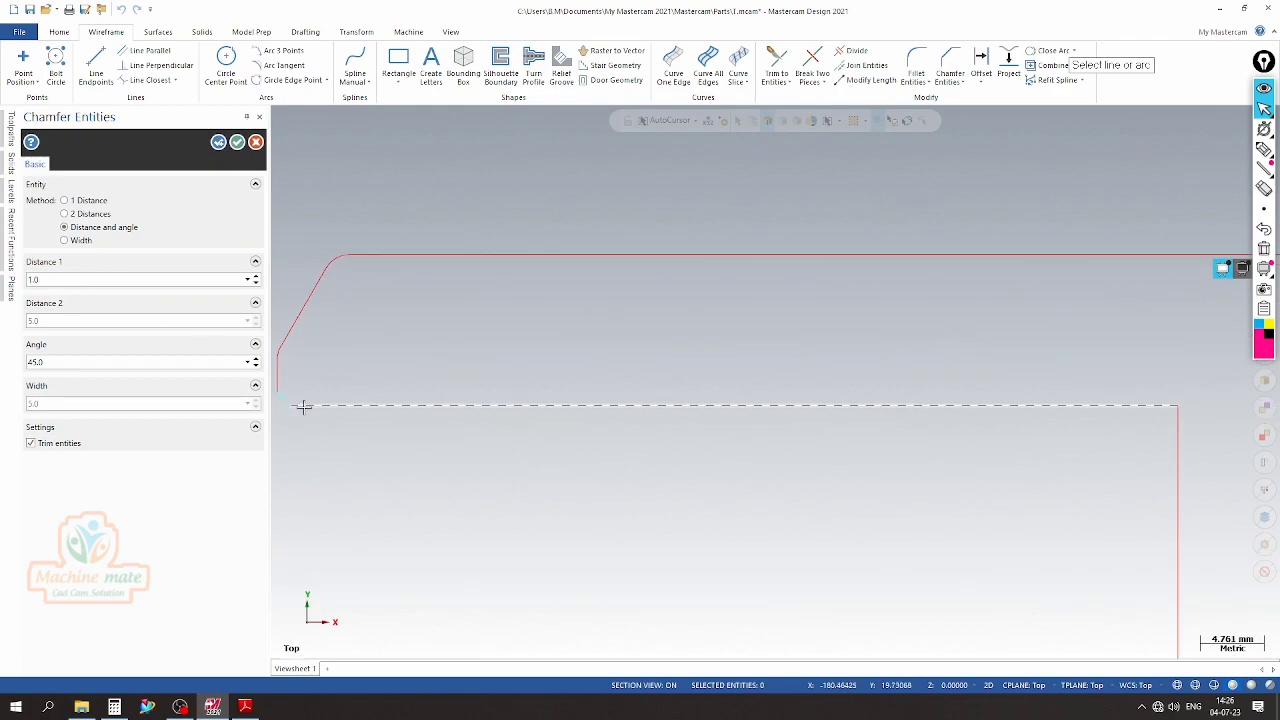
# Set the bore-mouth chamfer's distance to 1.5 mm and accept it
pyautogui.click(249, 281)
pyautogui.click(167, 307)
pyautogui.scroll(-2, 409, 321)
pyautogui.scroll(2, 316, 372)
pyautogui.scroll(1, 287, 397)
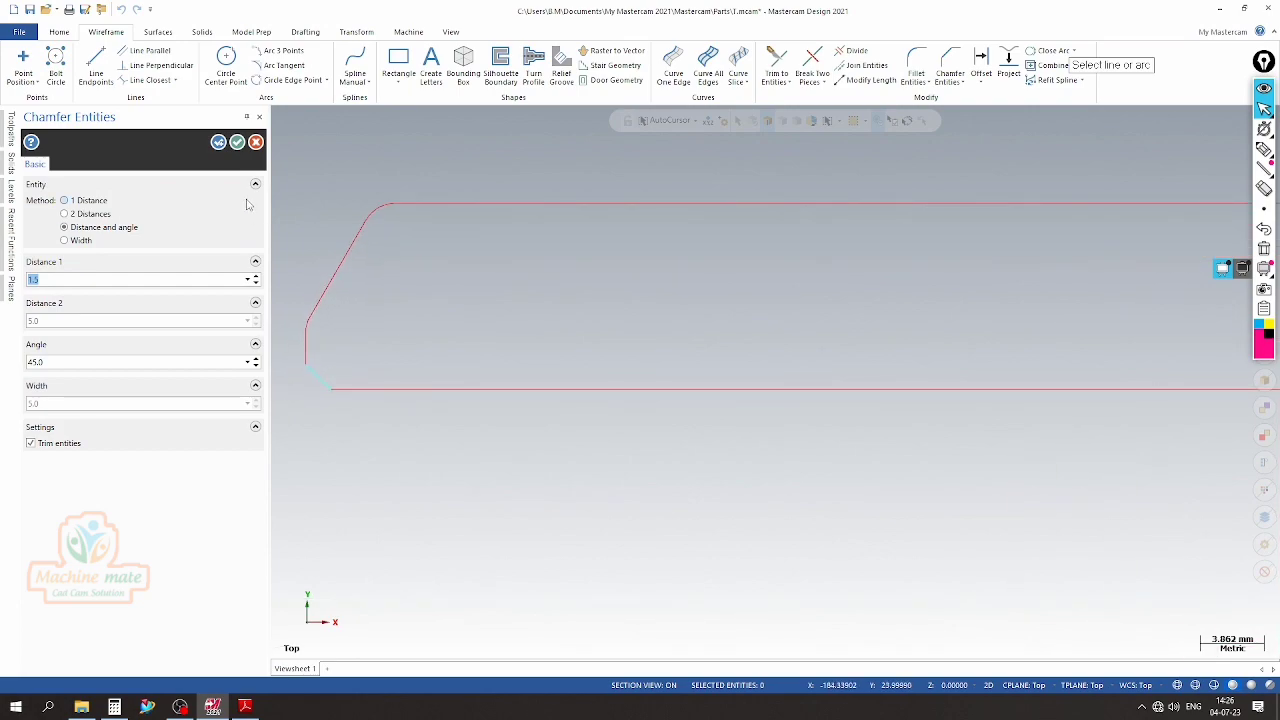
pyautogui.click(237, 143)
pyautogui.scroll(-3, 254, 271)
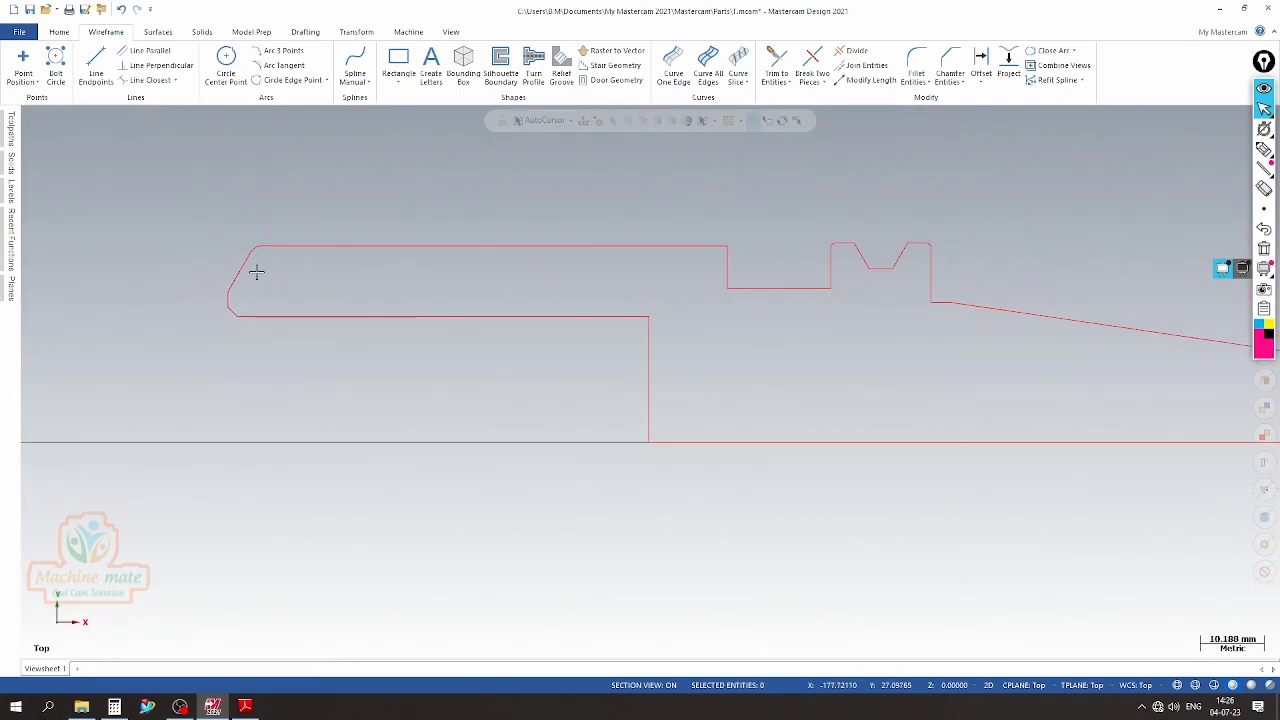
# Compare the whole profile in Mastercam with the PDF drawing's section views and detail views to find missing edge details
pyautogui.scroll(3, 551, 269)
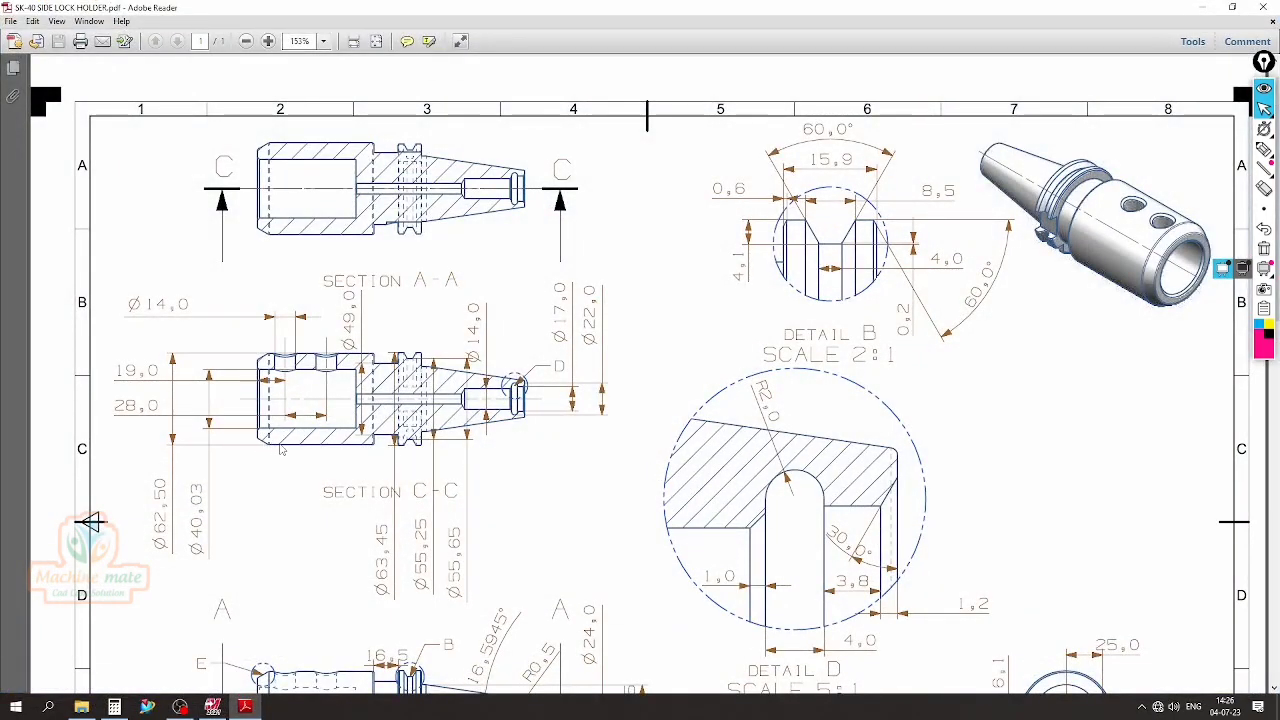
pyautogui.scroll(-5, 840, 600)
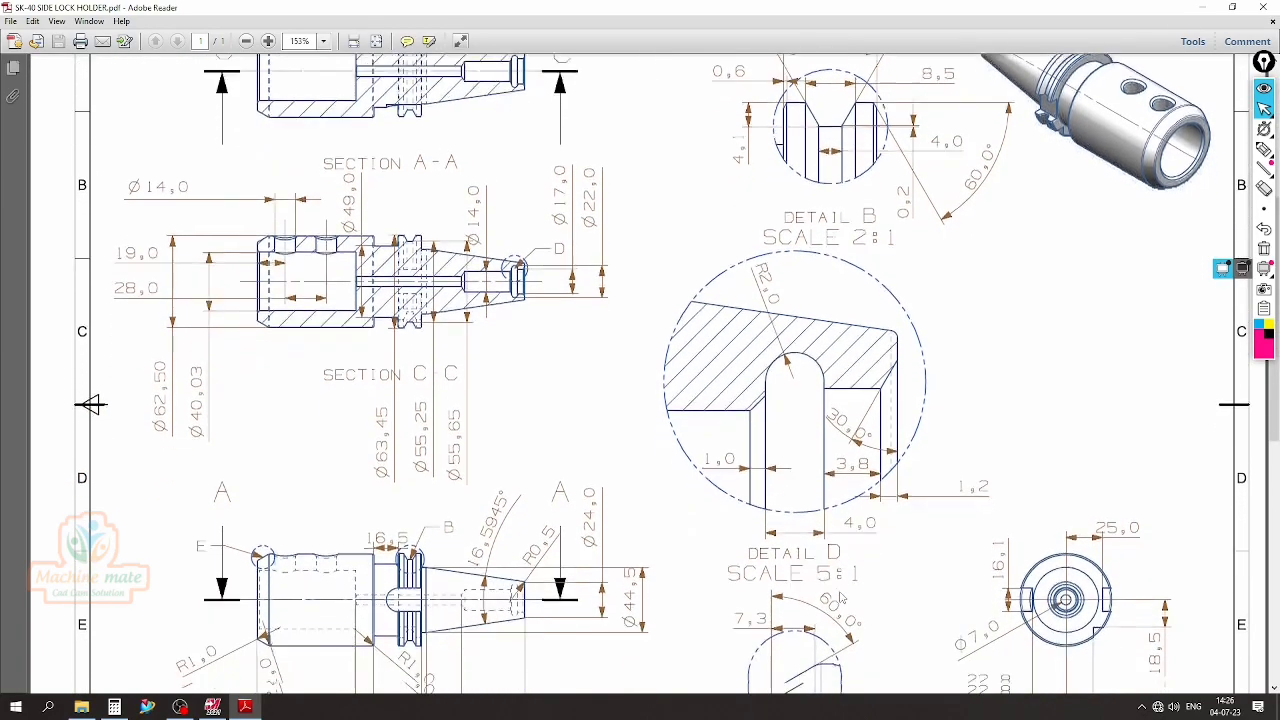
pyautogui.scroll(-1, 777, 622)
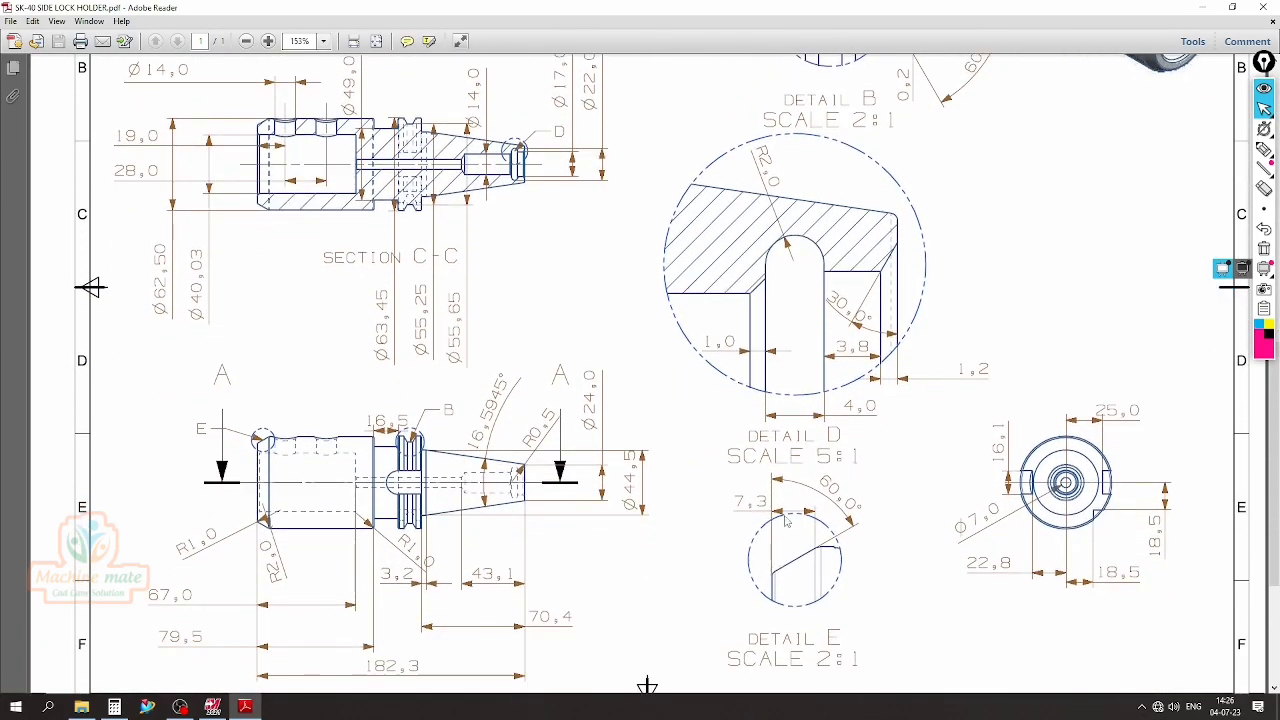
pyautogui.scroll(4, 798, 532)
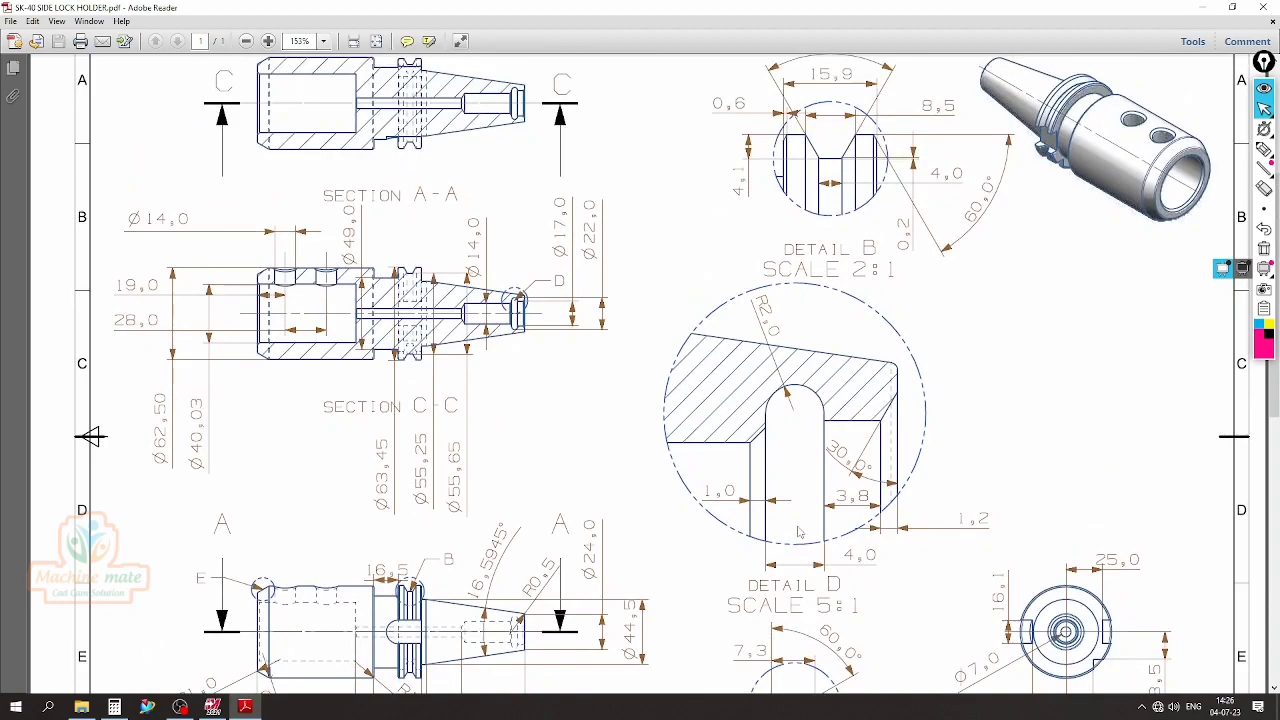
pyautogui.scroll(3, 799, 532)
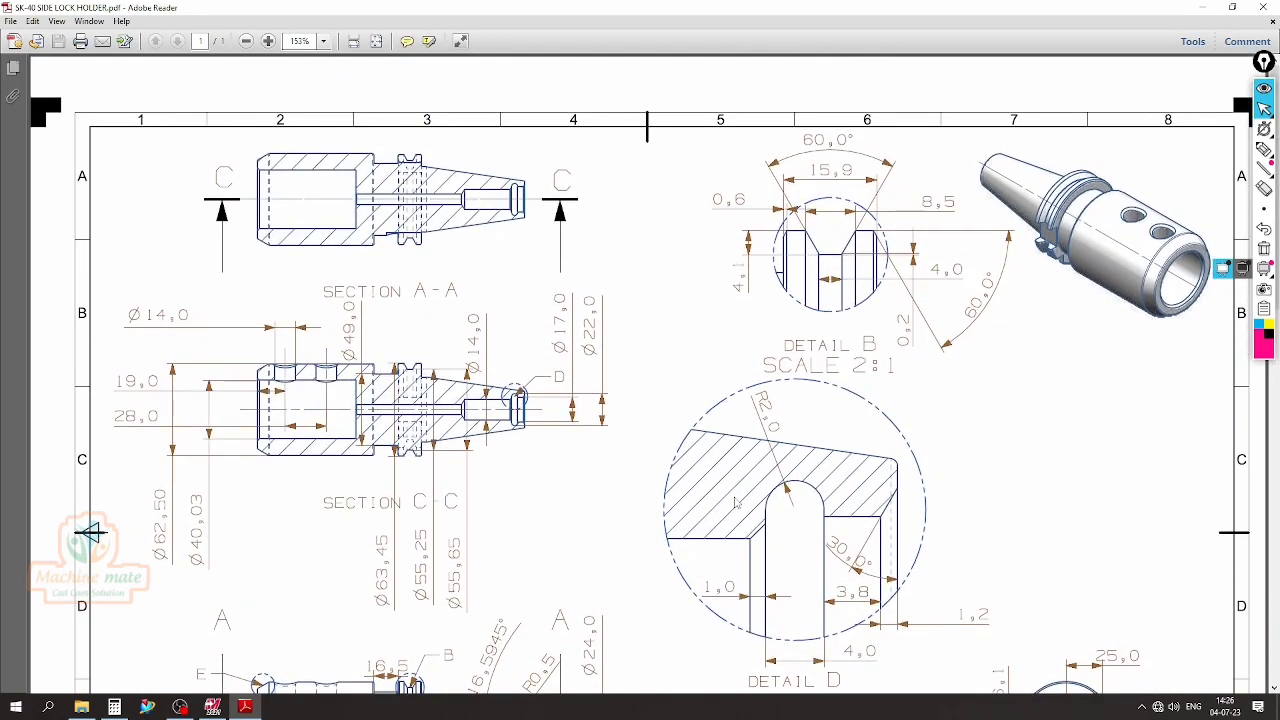
pyautogui.scroll(-7, 734, 502)
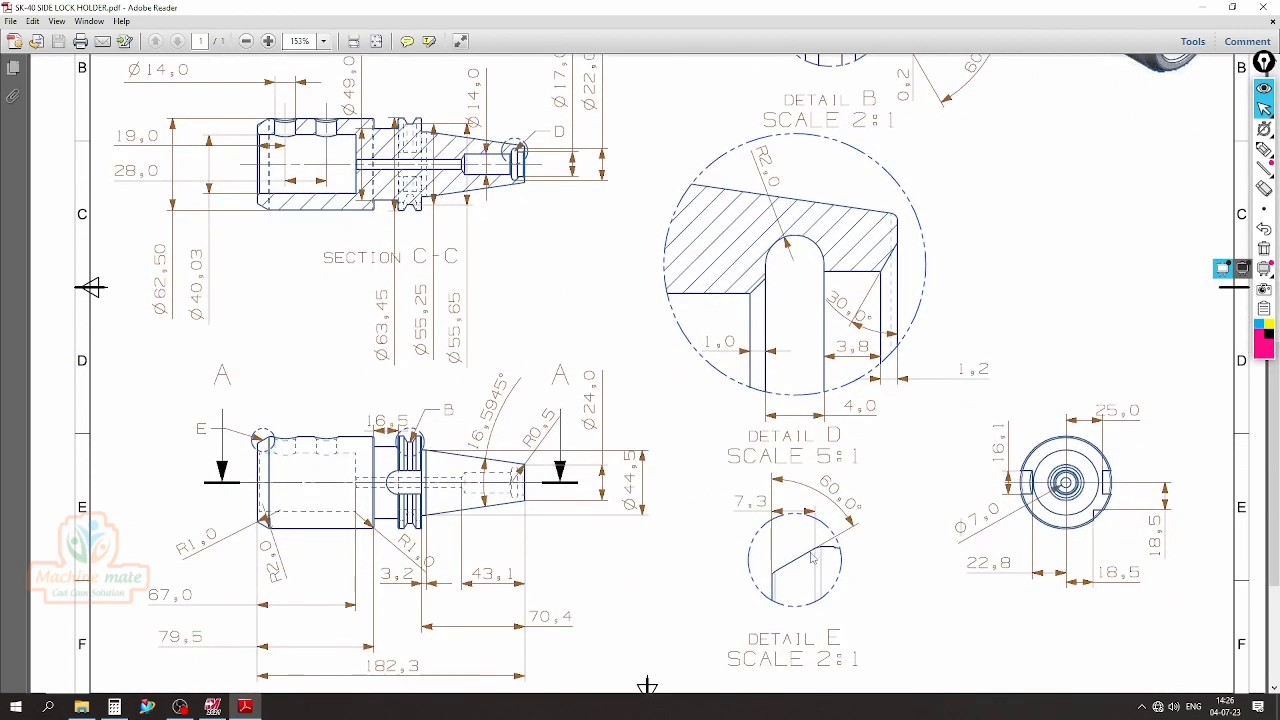
pyautogui.click(252, 709)
pyautogui.scroll(-2, 350, 405)
pyautogui.scroll(-2, 335, 371)
pyautogui.scroll(1, 775, 437)
pyautogui.scroll(-1, 477, 354)
pyautogui.scroll(1, 480, 389)
pyautogui.scroll(-1, 490, 330)
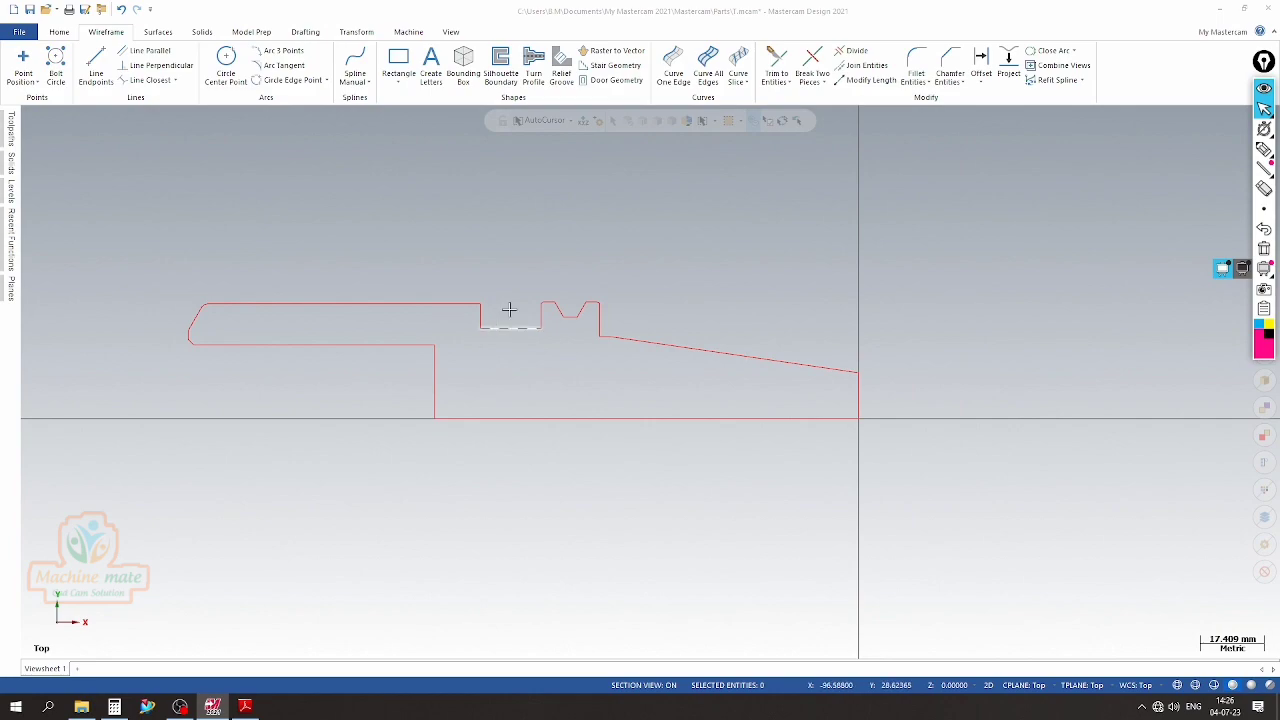
# Check the taper end radius in the PDF drawing and fillet the corner between the taper and the right end face with 0.5 mm radius
pyautogui.scroll(1, 869, 408)
pyautogui.scroll(7, 851, 366)
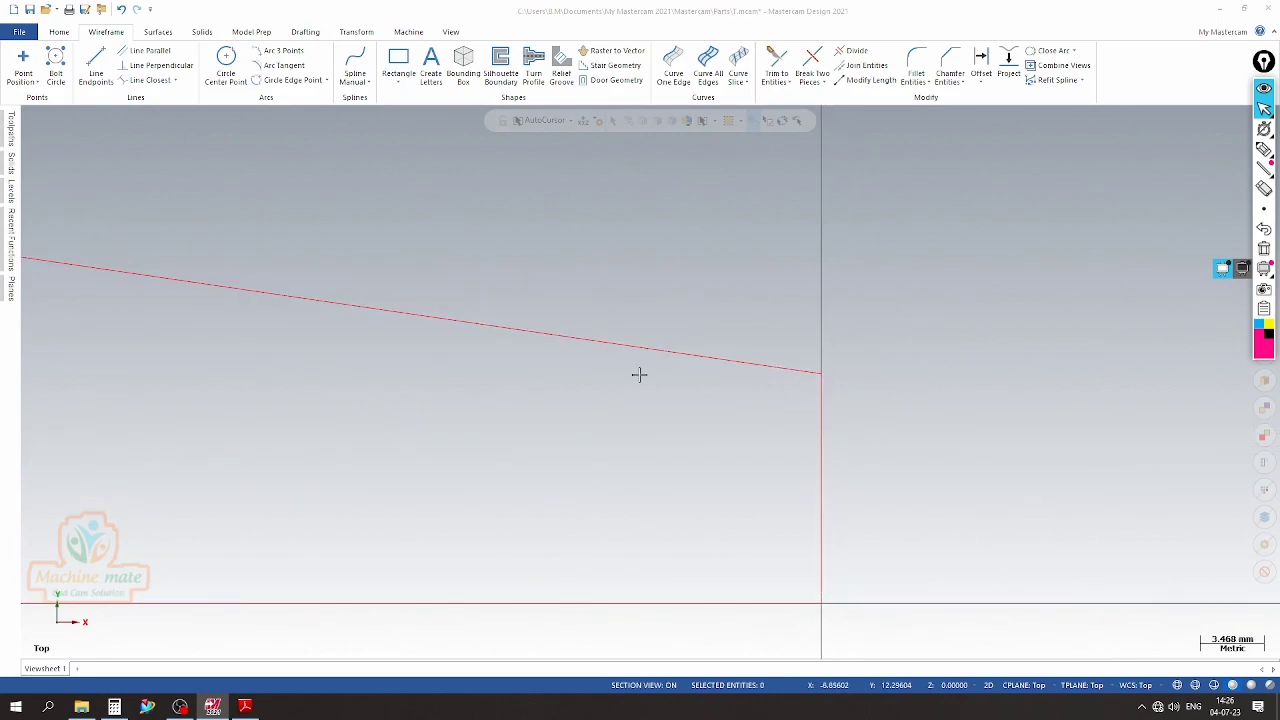
pyautogui.click(252, 707)
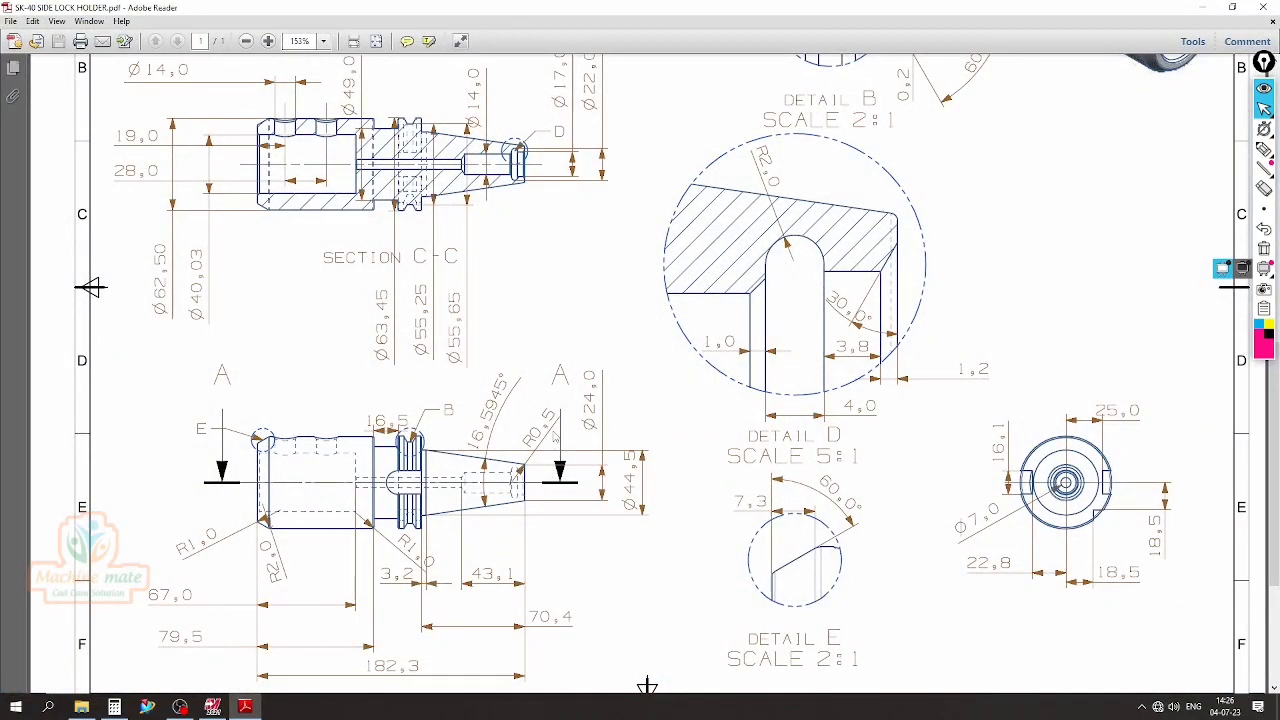
pyautogui.click(212, 707)
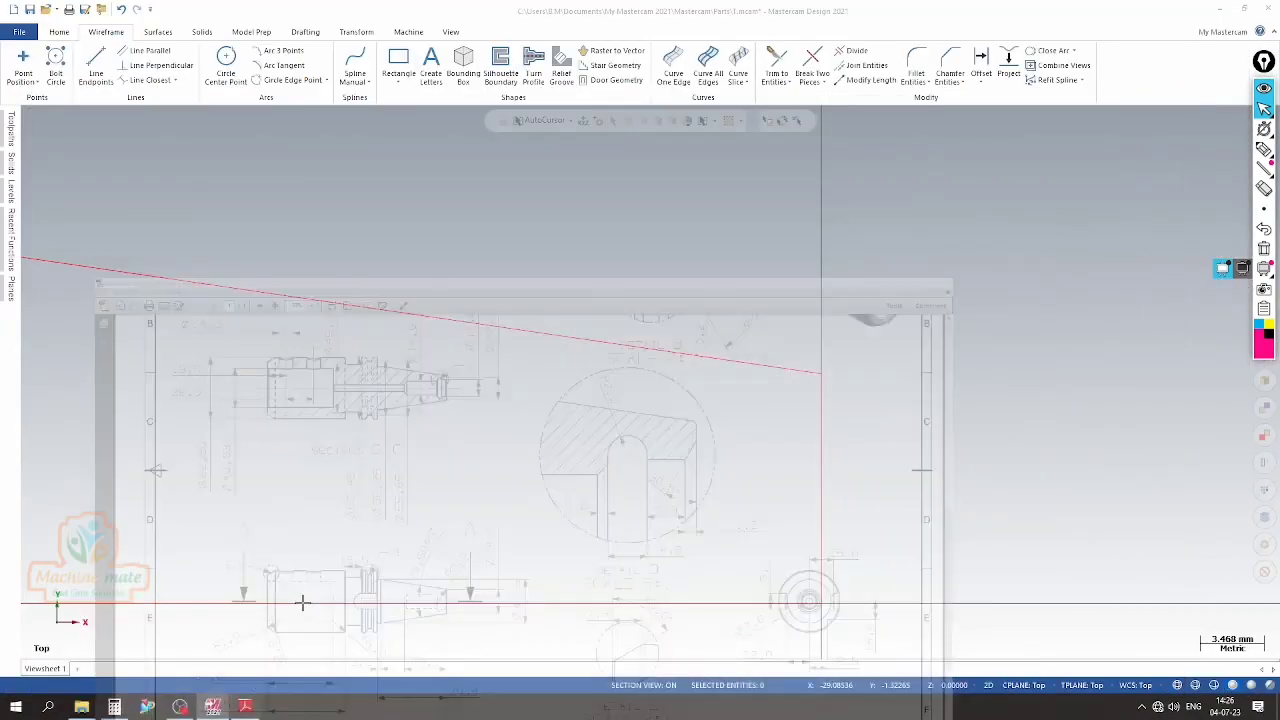
pyautogui.click(917, 62)
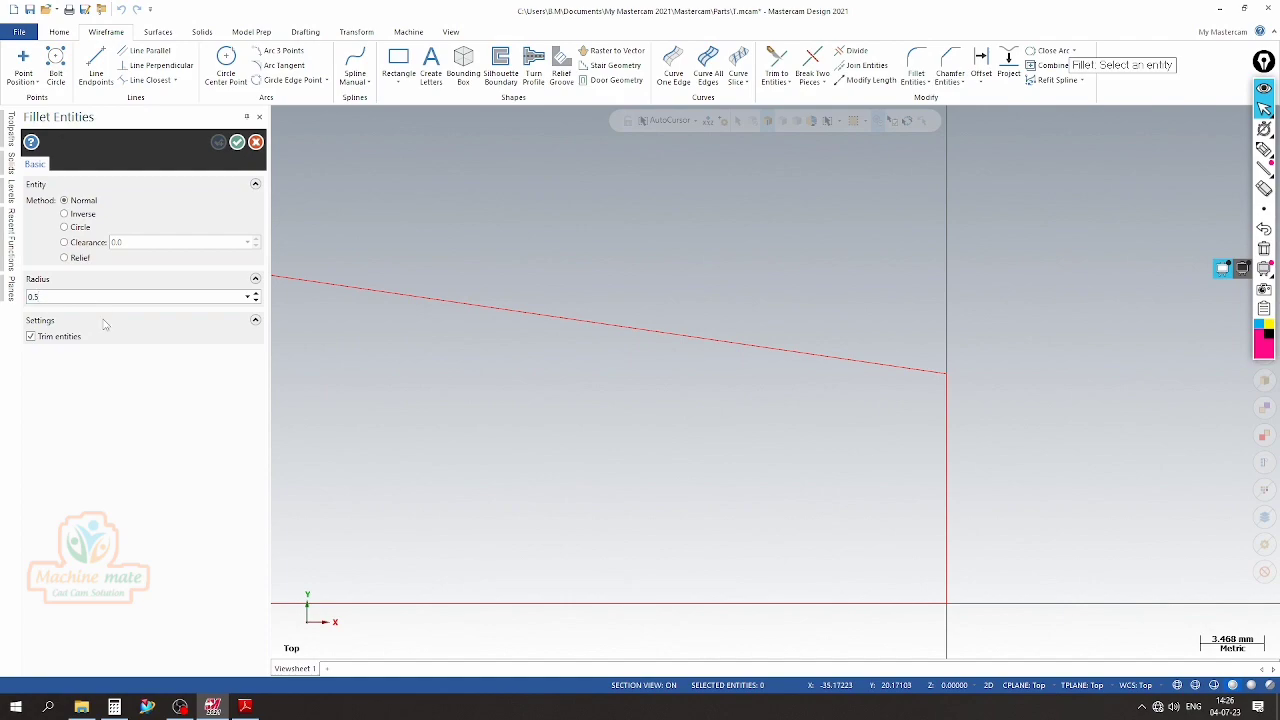
pyautogui.click(925, 369)
pyautogui.click(943, 393)
pyautogui.scroll(3, 949, 381)
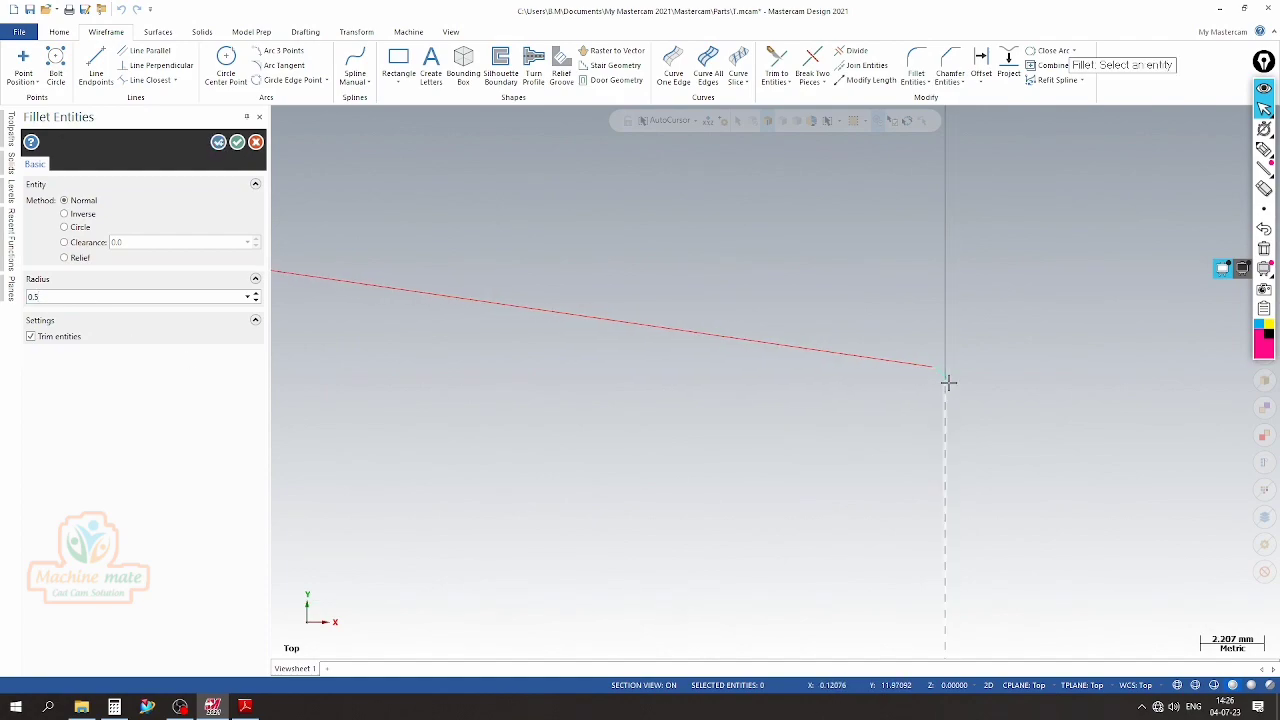
pyautogui.click(237, 142)
pyautogui.scroll(-5, 683, 251)
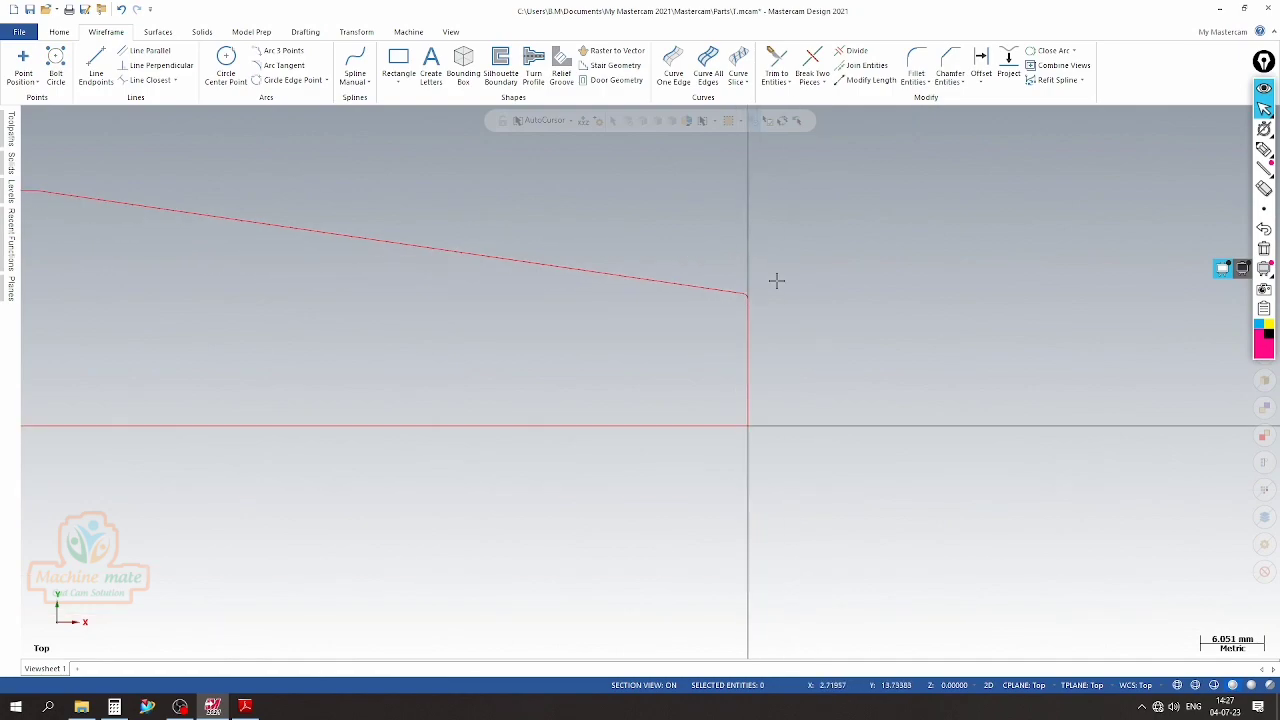
# Revolve the closed holder profile from 0° to 360° about its long centreline as a new solid body
pyautogui.scroll(-2, 837, 335)
pyautogui.rightClick(679, 229)
pyautogui.click(703, 336)
pyautogui.scroll(1, 381, 280)
pyautogui.click(204, 33)
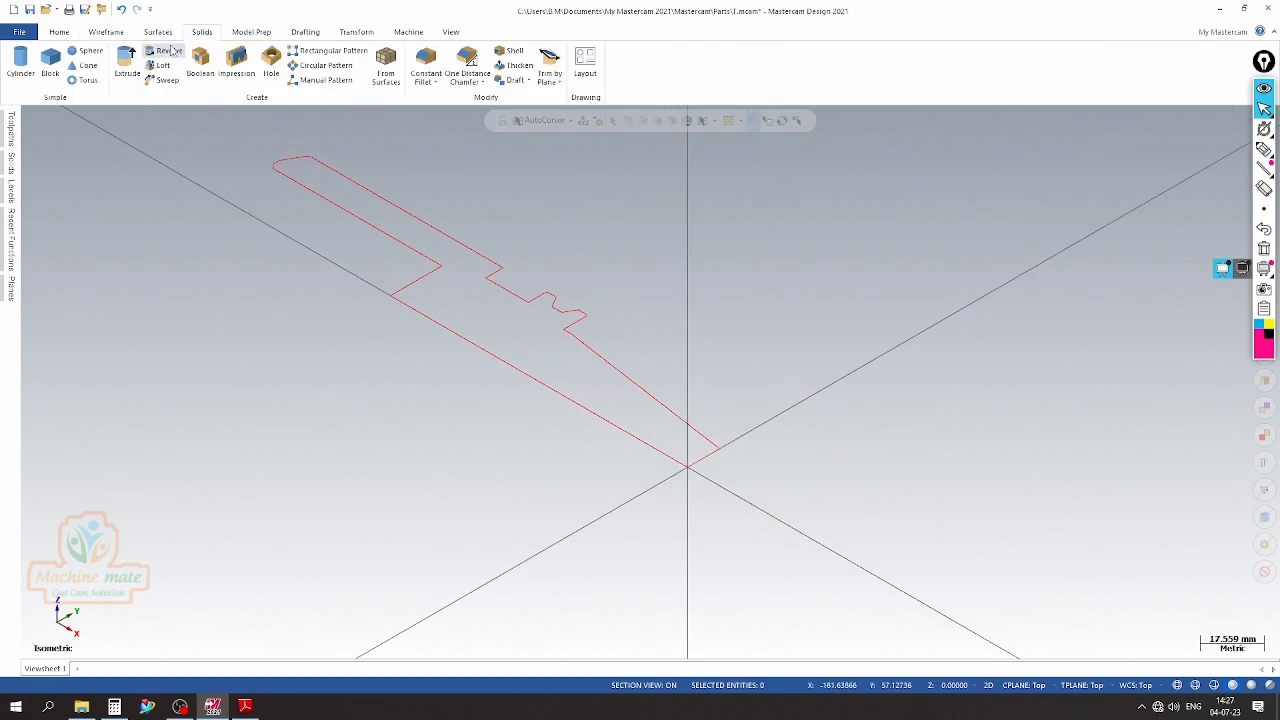
pyautogui.click(600, 343)
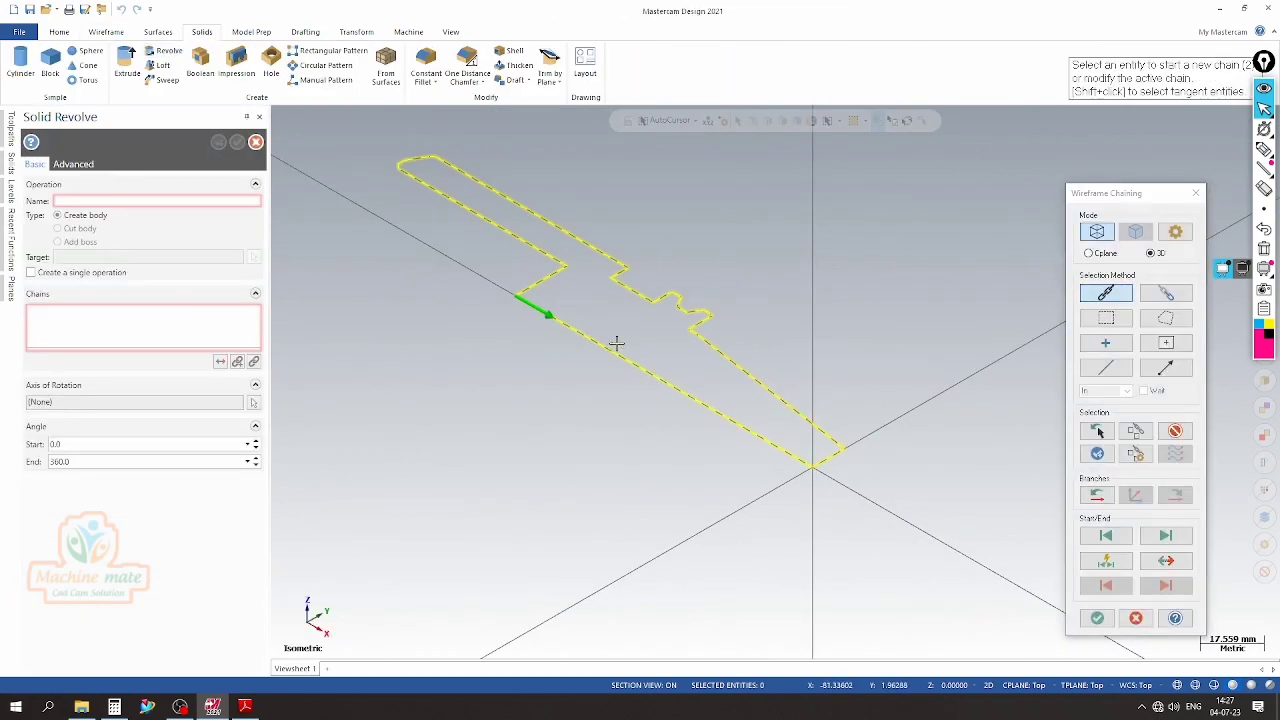
pyautogui.click(1097, 618)
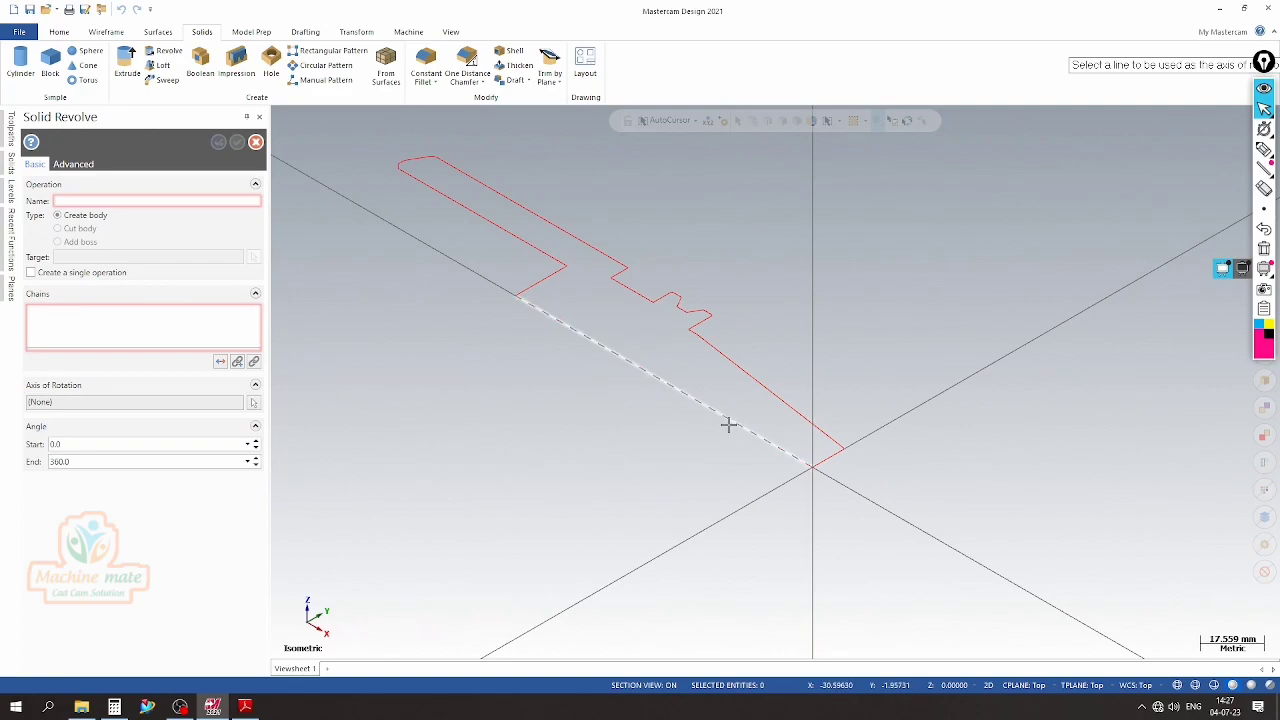
pyautogui.click(729, 423)
# Inspect the revolve preview from several sides, checking the bore mouth, outer chamfer, flange groove and taper
pyautogui.scroll(-3, 748, 342)
pyautogui.scroll(2, 625, 400)
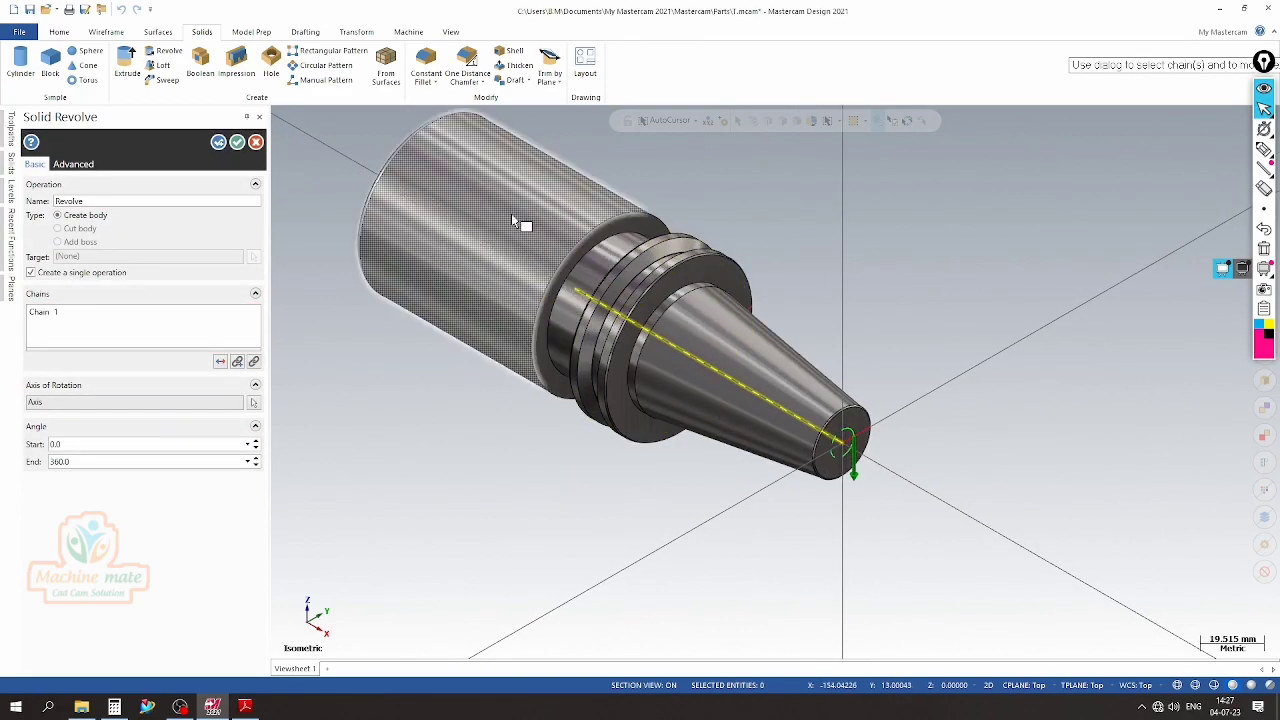
pyautogui.scroll(5, 464, 192)
pyautogui.scroll(2, 541, 253)
pyautogui.scroll(-5, 539, 252)
pyautogui.moveTo(457, 331)
pyautogui.mouseDown(button='middle')
pyautogui.moveTo(627, 290)
pyautogui.moveTo(806, 303)
pyautogui.moveTo(723, 309)
pyautogui.mouseUp(button='middle')
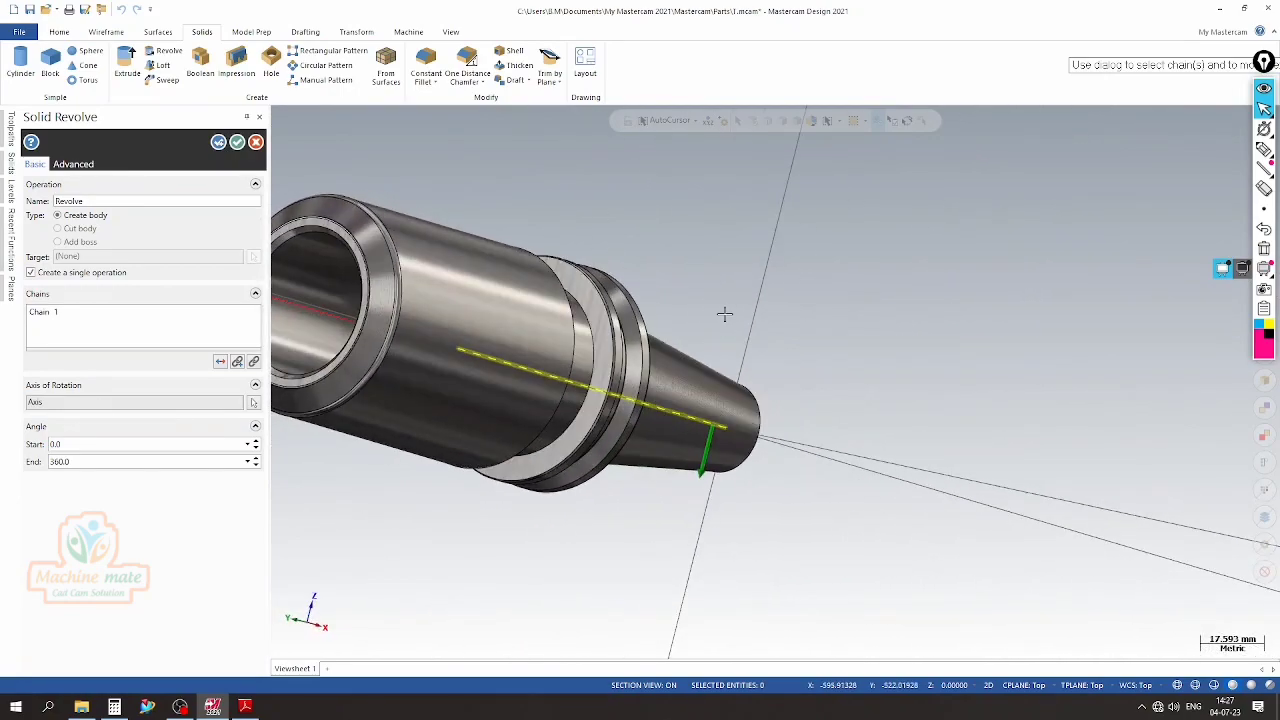
pyautogui.scroll(-3, 748, 452)
pyautogui.moveTo(748, 452); pyautogui.dragTo(760, 457, button='middle')
pyautogui.scroll(12, 311, 266)
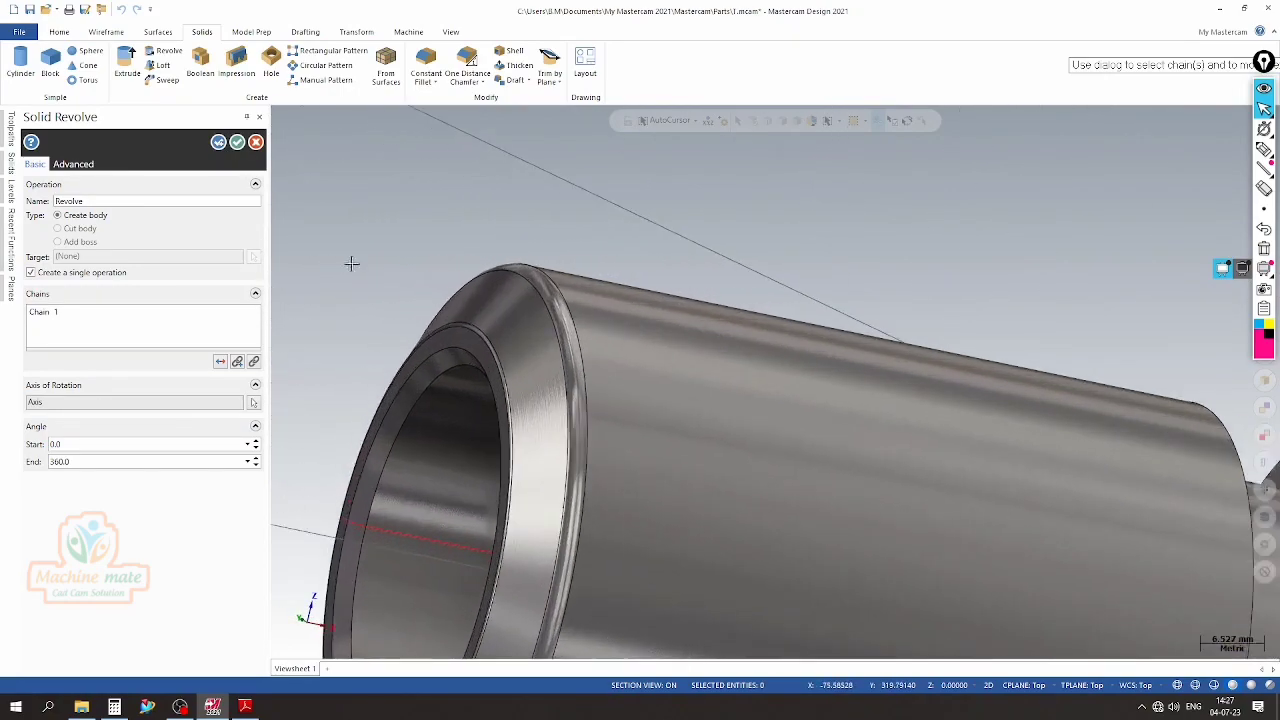
pyautogui.moveTo(516, 335)
pyautogui.mouseDown(button='middle')
pyautogui.moveTo(525, 326)
pyautogui.moveTo(500, 334)
pyautogui.moveTo(471, 297)
pyautogui.moveTo(866, 229)
pyautogui.moveTo(874, 212)
pyautogui.mouseUp(button='middle')
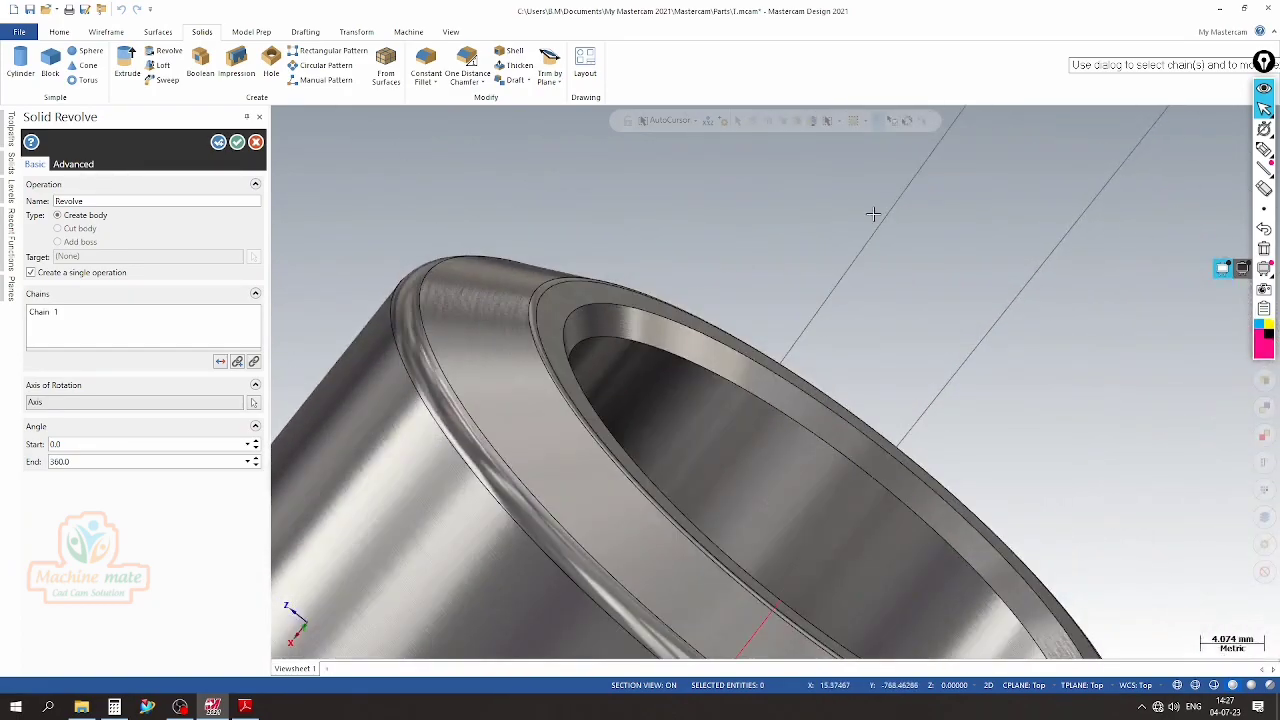
pyautogui.scroll(-3, 822, 220)
pyautogui.scroll(-2, 709, 246)
pyautogui.moveTo(774, 380); pyautogui.dragTo(520, 450, button='middle')
pyautogui.scroll(5, 722, 330)
pyautogui.scroll(-6, 602, 449)
pyautogui.moveTo(705, 413)
pyautogui.mouseDown(button='middle')
pyautogui.moveTo(695, 470)
pyautogui.moveTo(957, 360)
pyautogui.moveTo(1071, 363)
pyautogui.moveTo(836, 397)
pyautogui.moveTo(706, 292)
pyautogui.moveTo(440, 265)
pyautogui.mouseUp(button='middle')
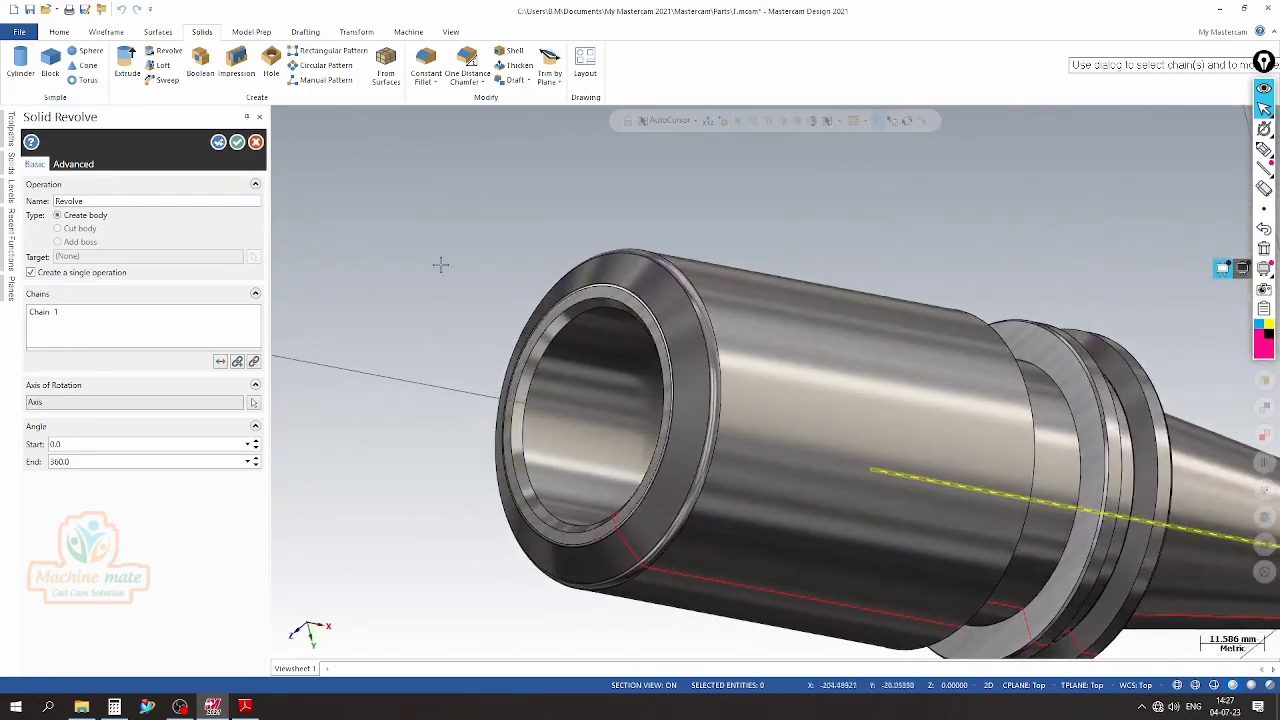
# Accept the revolve and move the resulting solid body to level 2
pyautogui.click(235, 145)
pyautogui.scroll(-3, 360, 214)
pyautogui.click(552, 338)
pyautogui.rightClick(553, 338)
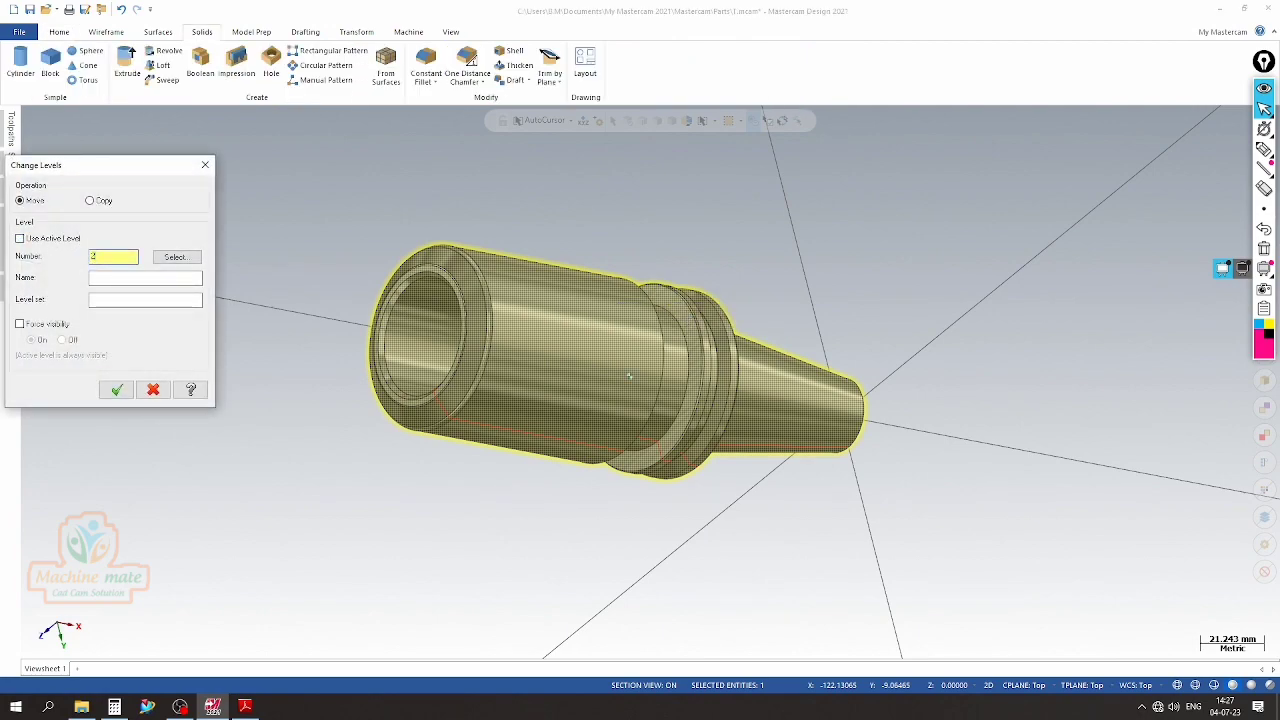
pyautogui.press('Return')
# Make level 3 the active level and hide the wireframe profile on level 1
pyautogui.moveTo(12, 192)
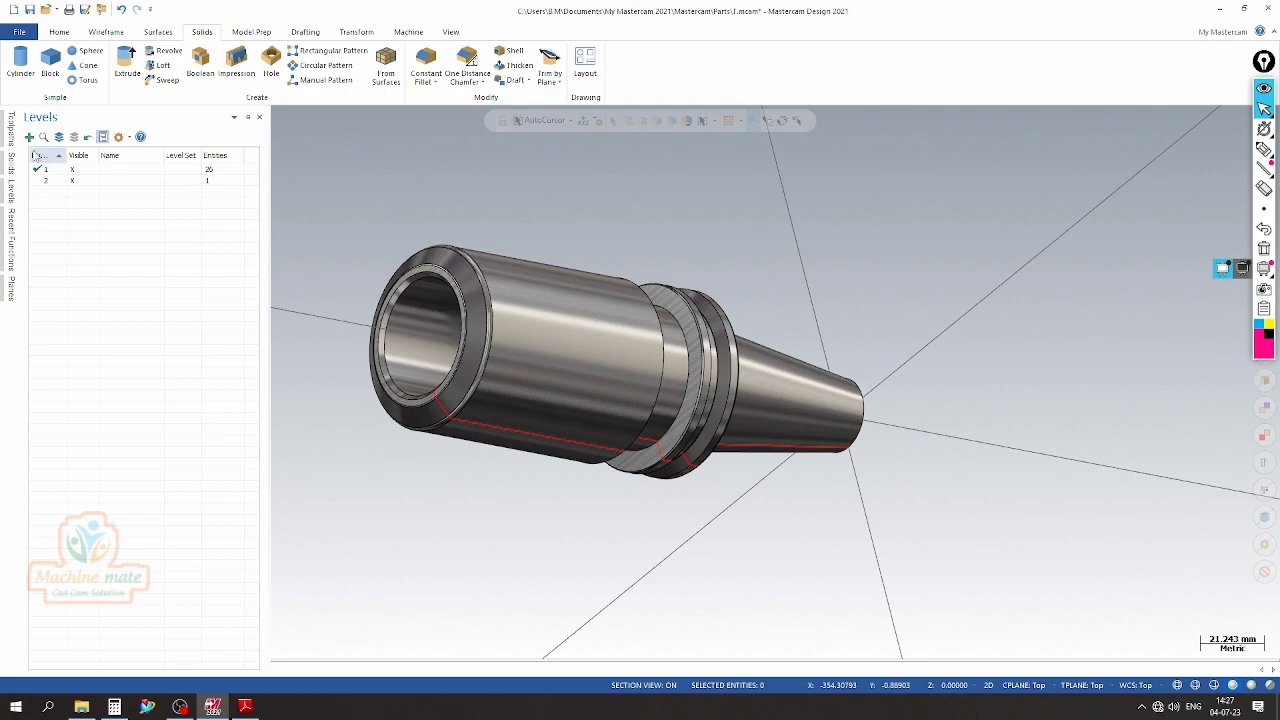
pyautogui.click(80, 170)
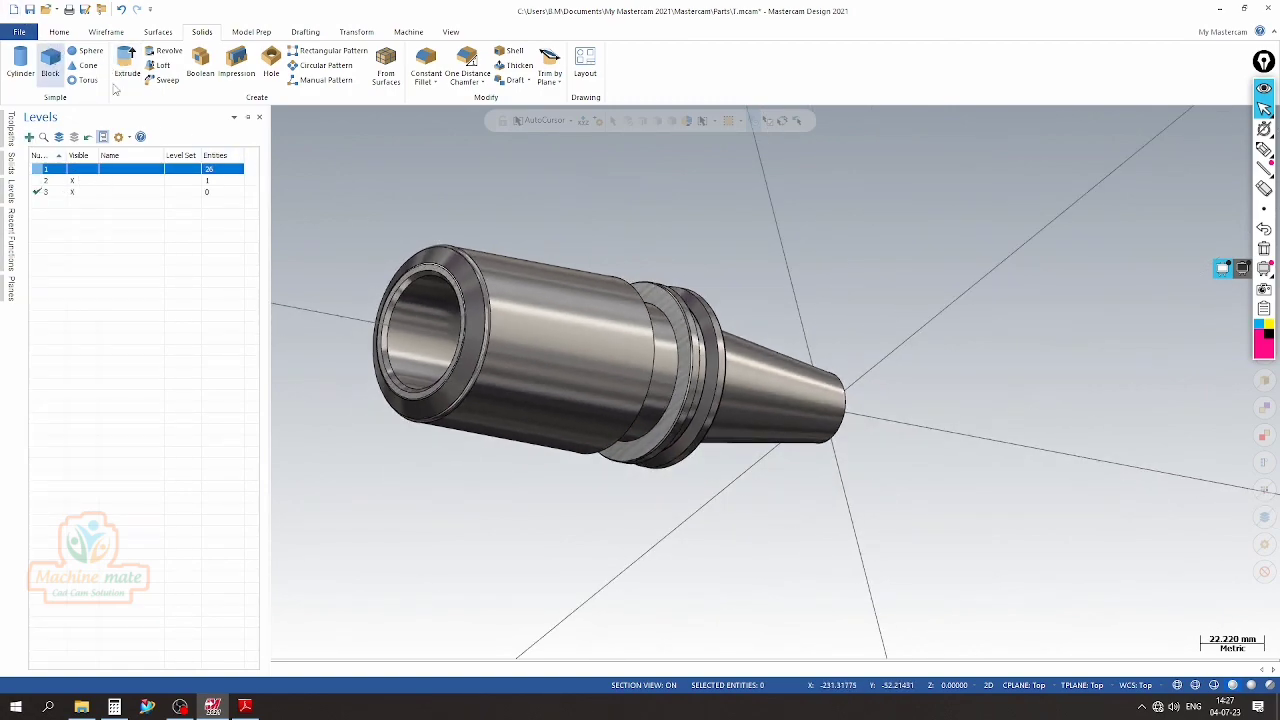
# Compare the solid's body shoulder and flange area with the PDF drawing to find the remaining edge radius
pyautogui.scroll(5, 757, 357)
pyautogui.moveTo(503, 377); pyautogui.dragTo(452, 372, button='middle')
pyautogui.scroll(1, 820, 383)
pyautogui.scroll(-1, 383, 297)
pyautogui.moveTo(426, 309); pyautogui.dragTo(655, 317, button='middle')
pyautogui.scroll(6, 740, 330)
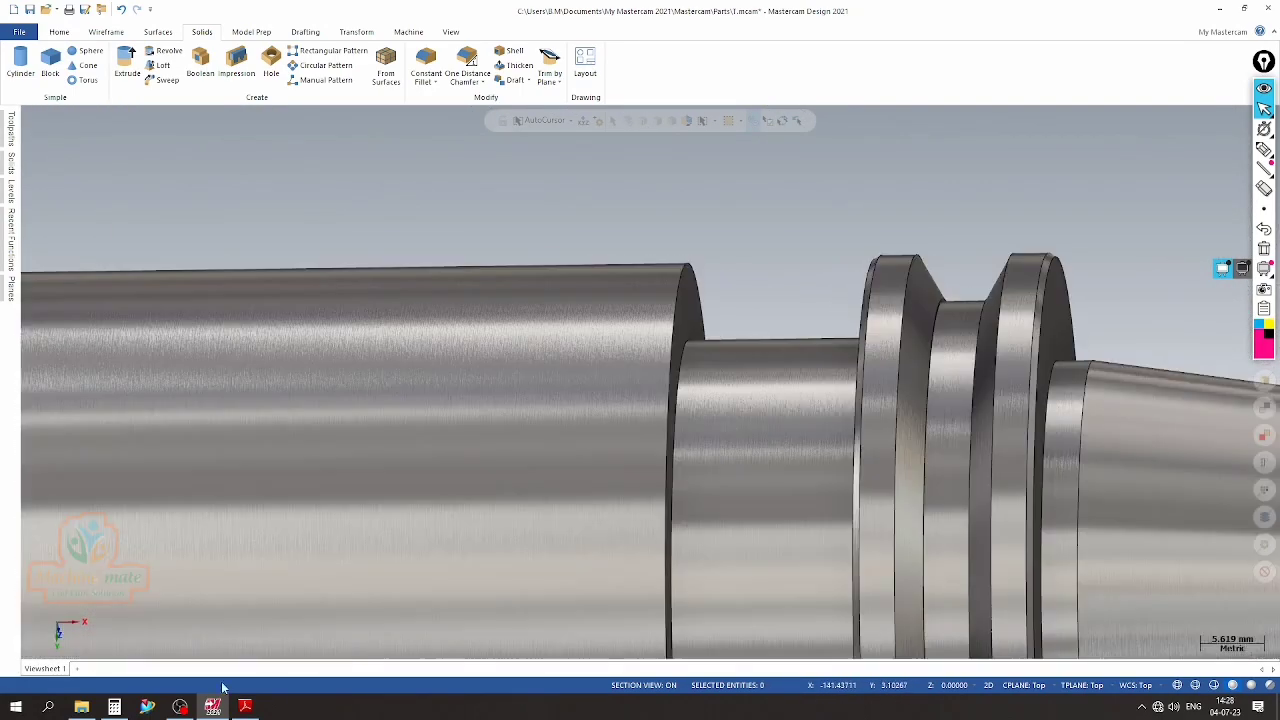
pyautogui.click(245, 706)
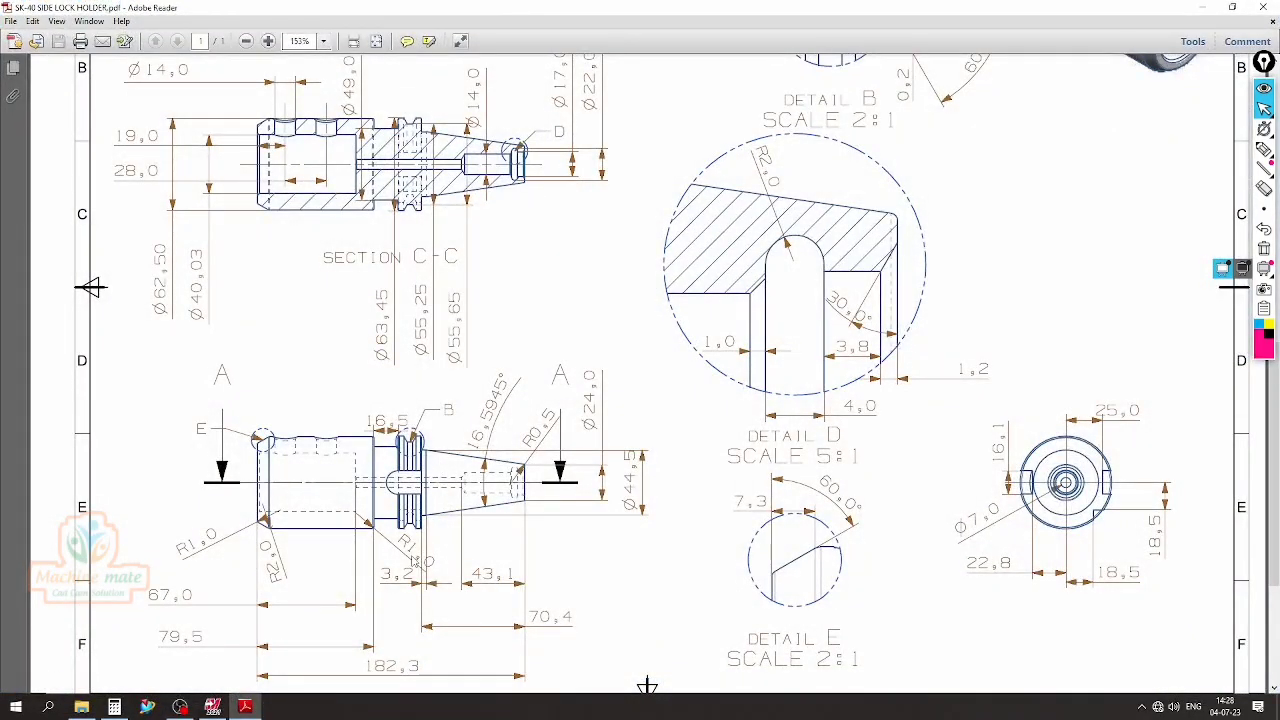
pyautogui.scroll(-1, 426, 350)
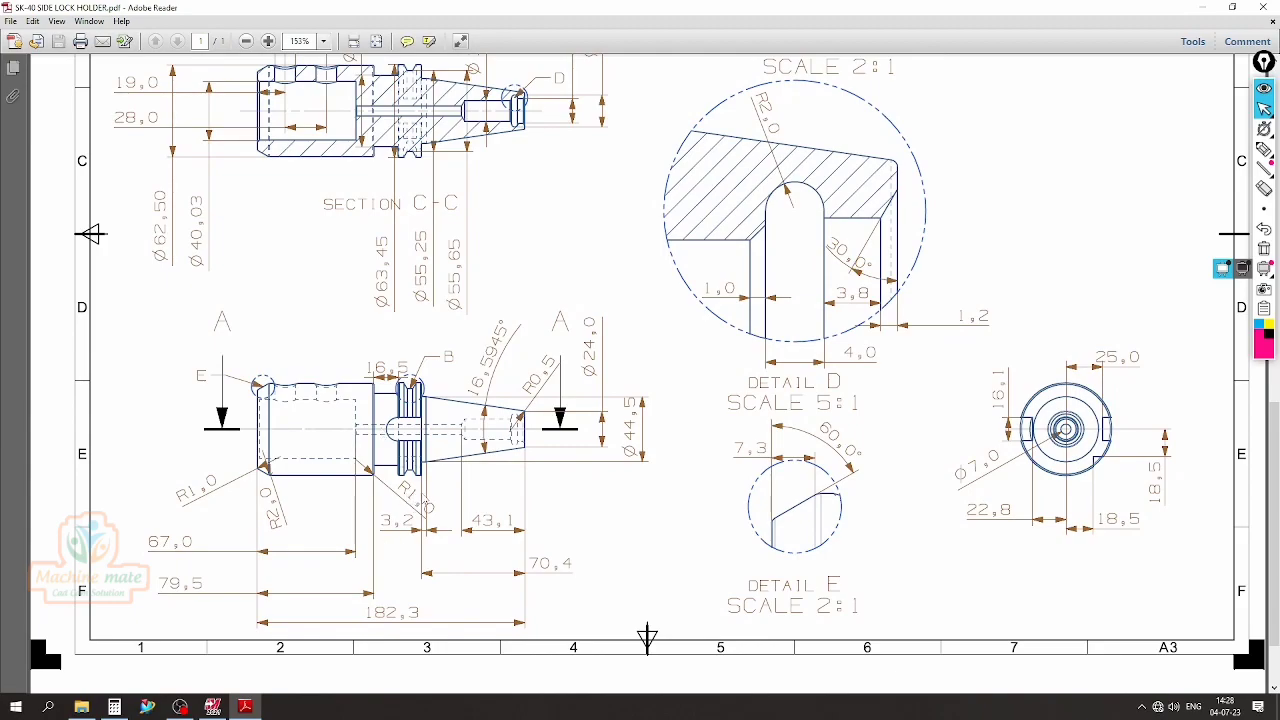
pyautogui.click(212, 706)
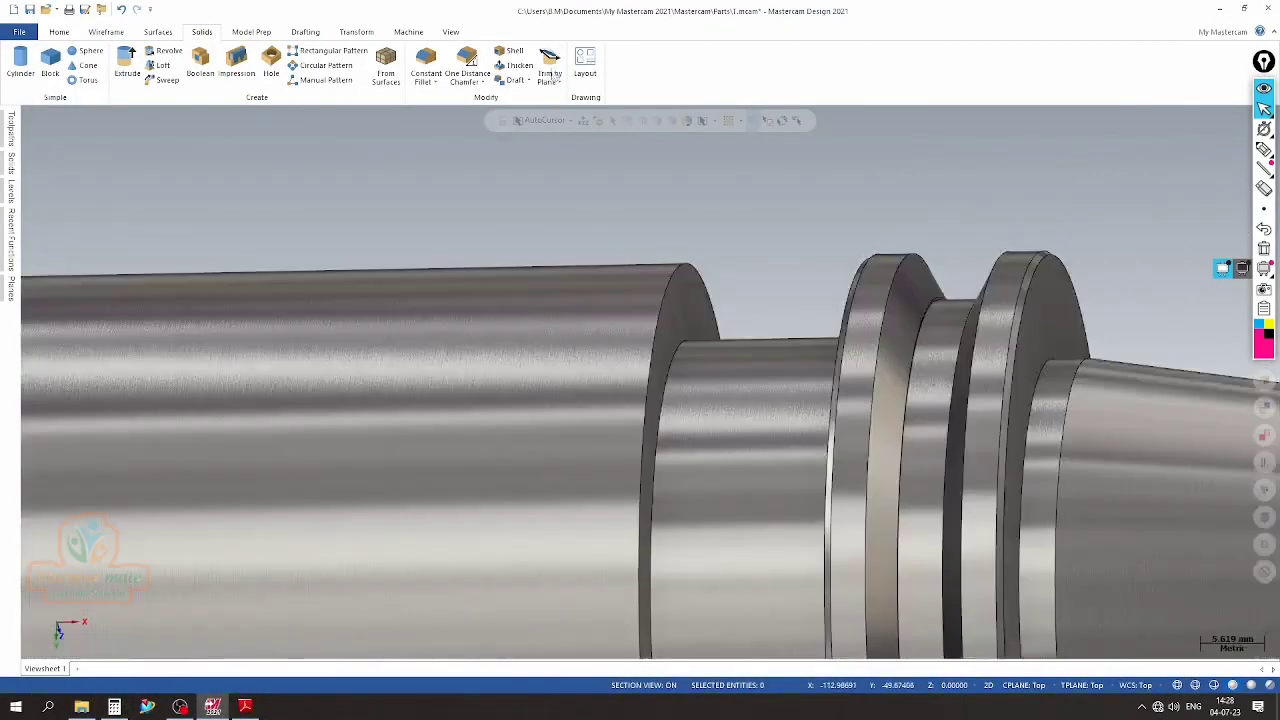
# Apply a 1.0 mm constant radius fillet to the cylindrical body's outer edge facing the flange
pyautogui.click(426, 60)
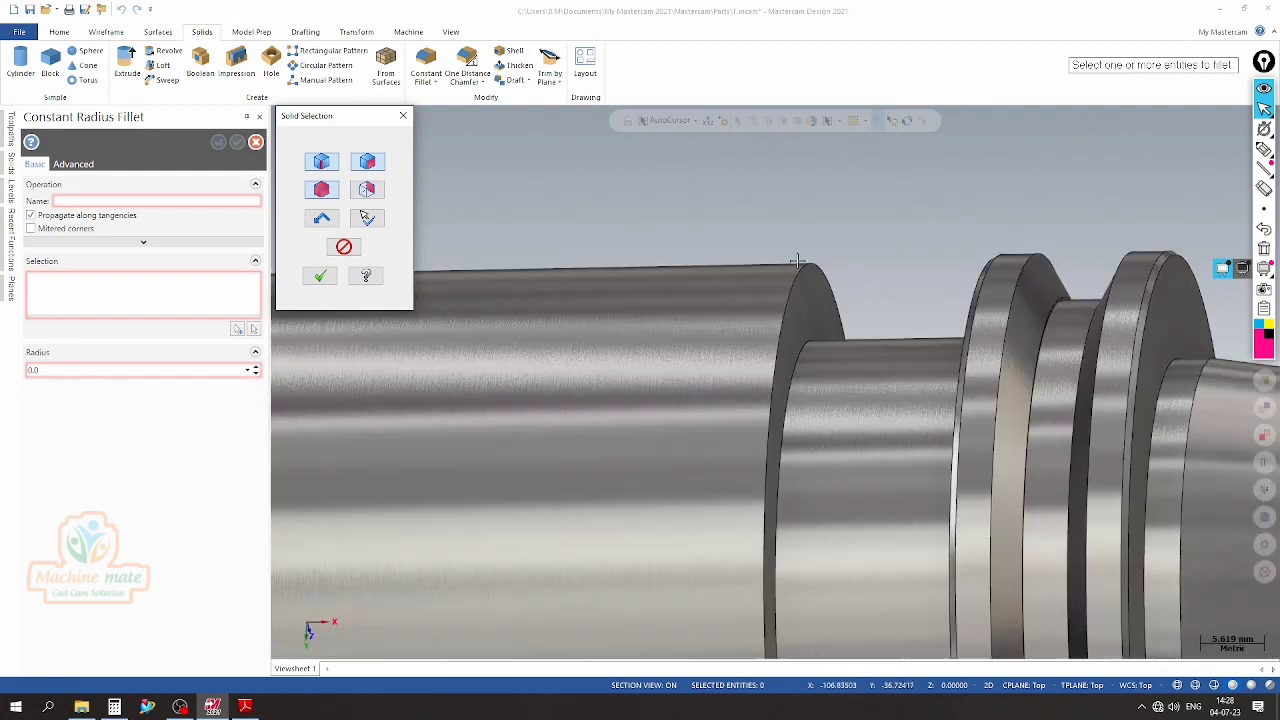
pyautogui.click(812, 275)
pyautogui.click(321, 277)
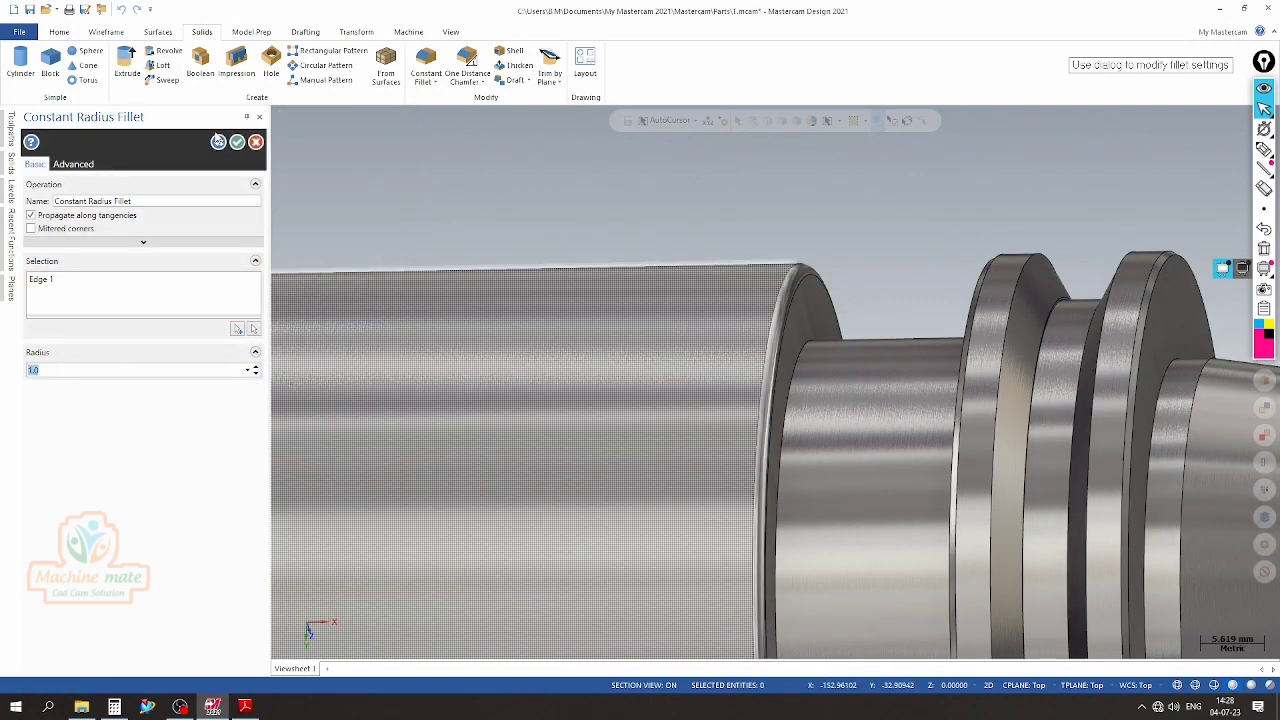
pyautogui.click(218, 142)
# Close the fillet command and inspect the solid from both ends, finishing in the isometric view
pyautogui.scroll(-5, 773, 262)
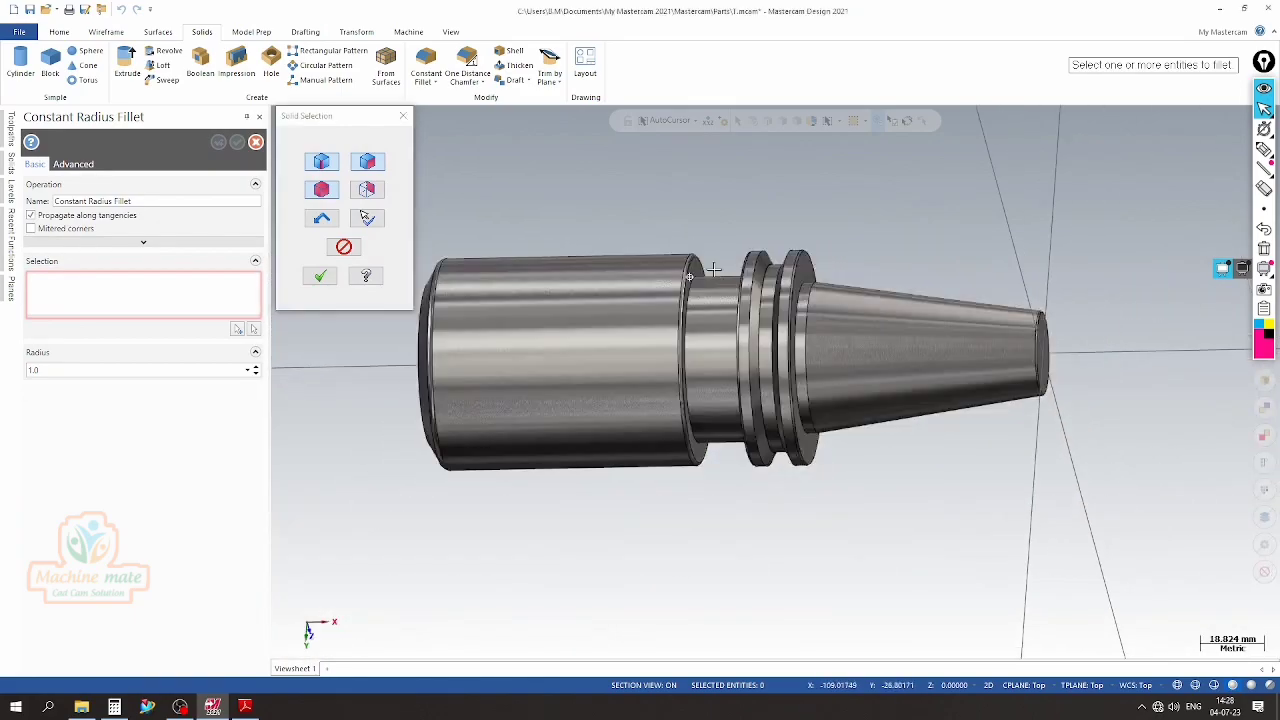
pyautogui.moveTo(773, 262); pyautogui.dragTo(985, 264, button='middle')
pyautogui.scroll(3, 854, 234)
pyautogui.scroll(-3, 886, 259)
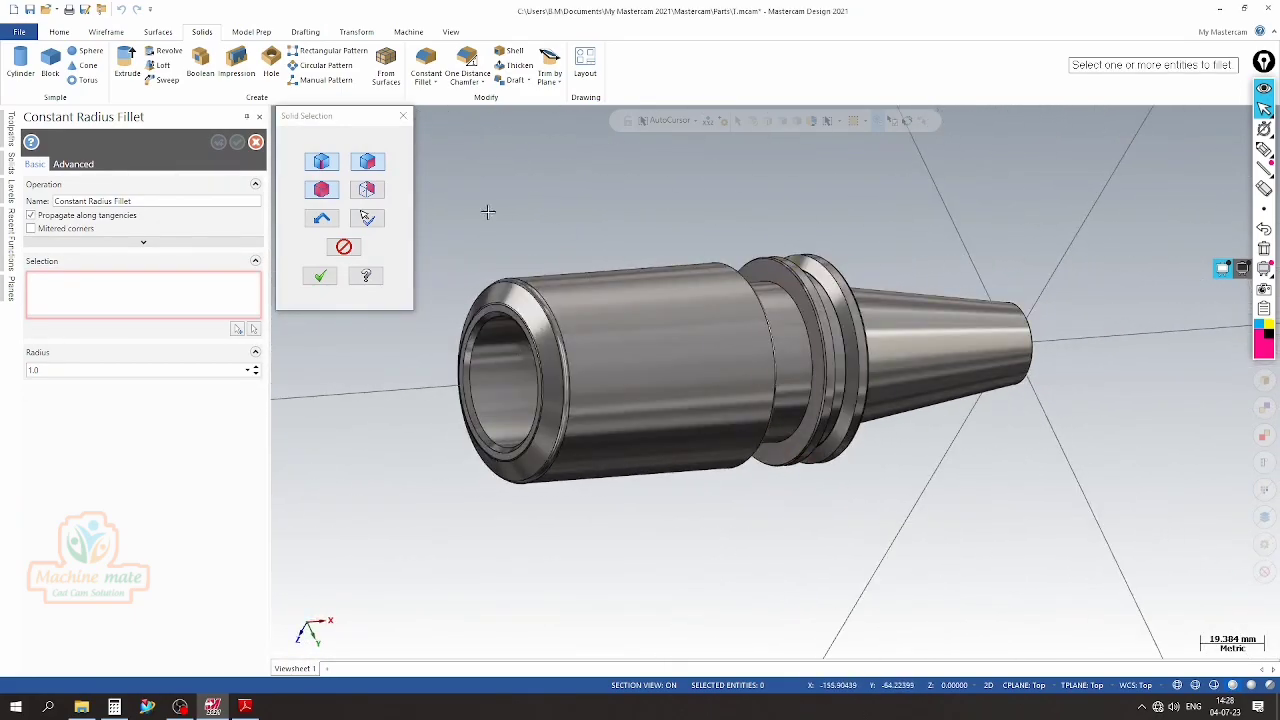
pyautogui.click(333, 279)
pyautogui.moveTo(409, 260); pyautogui.dragTo(514, 223, button='middle')
pyautogui.scroll(-2, 820, 340)
pyautogui.moveTo(820, 340); pyautogui.dragTo(220, 314, button='middle')
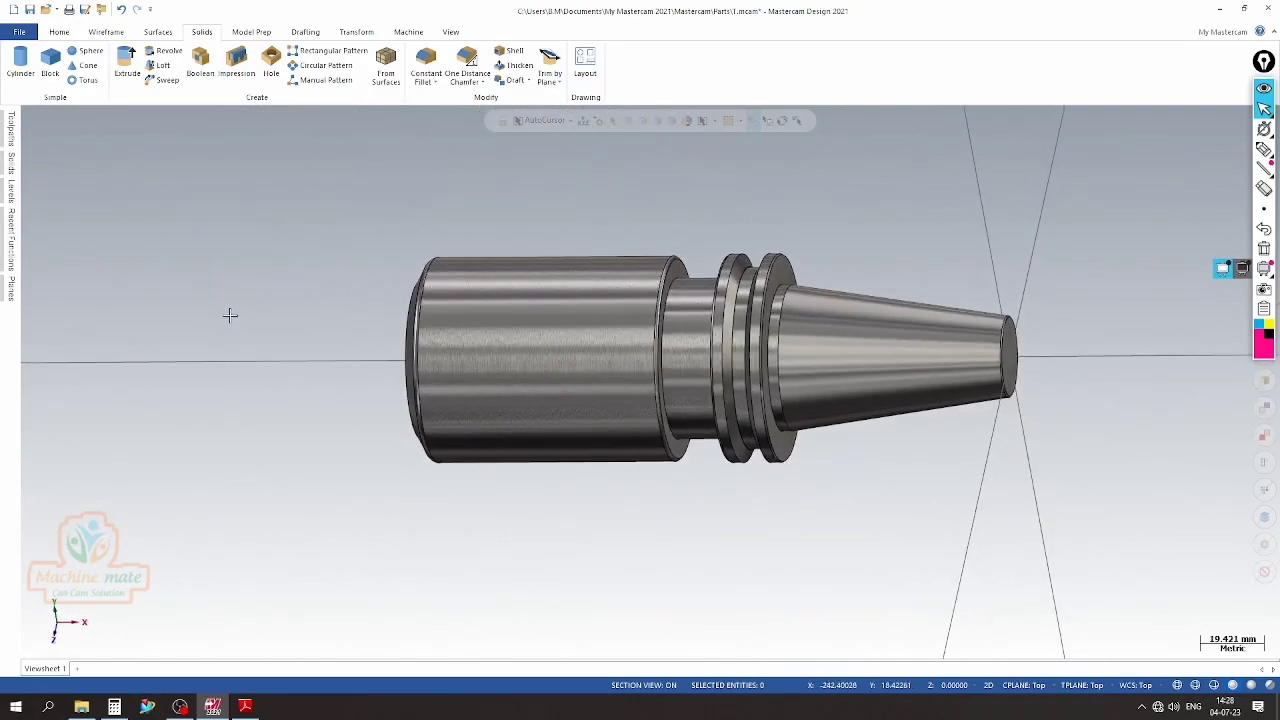
pyautogui.scroll(2, 713, 385)
pyautogui.scroll(-3, 480, 357)
pyautogui.moveTo(480, 357); pyautogui.dragTo(1037, 323, button='middle')
pyautogui.rightClick(357, 299)
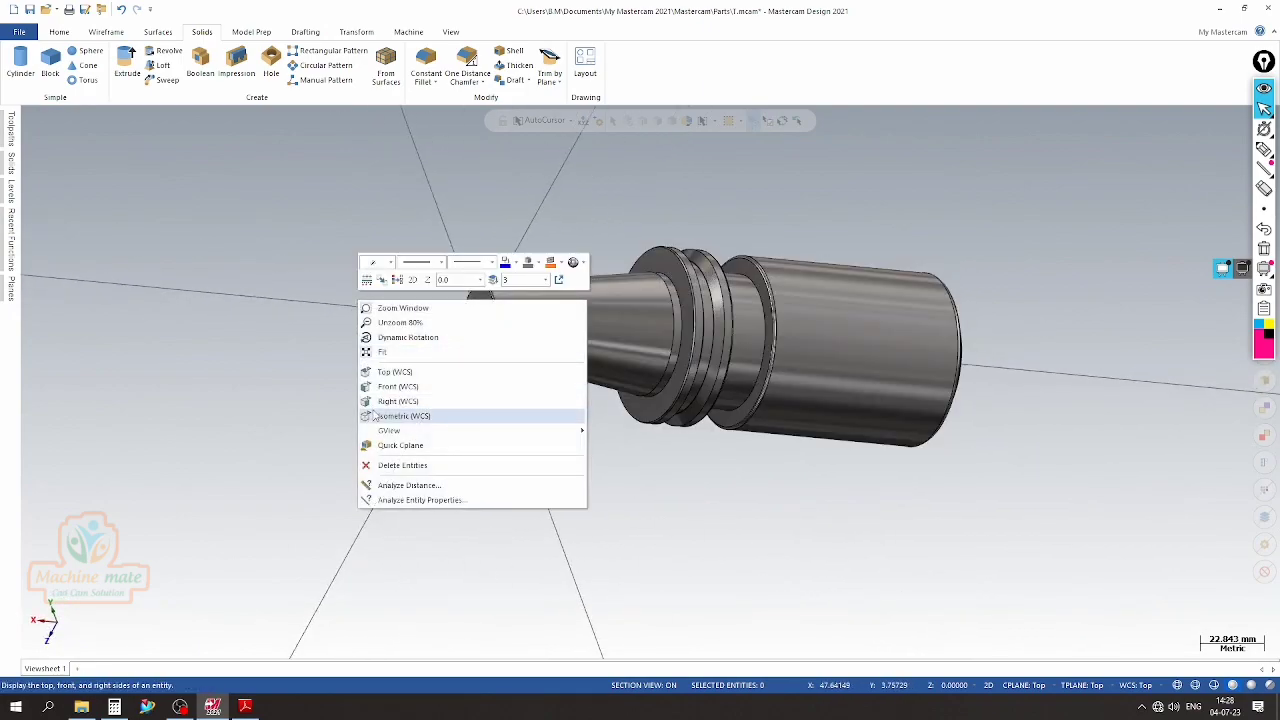
pyautogui.click(376, 414)
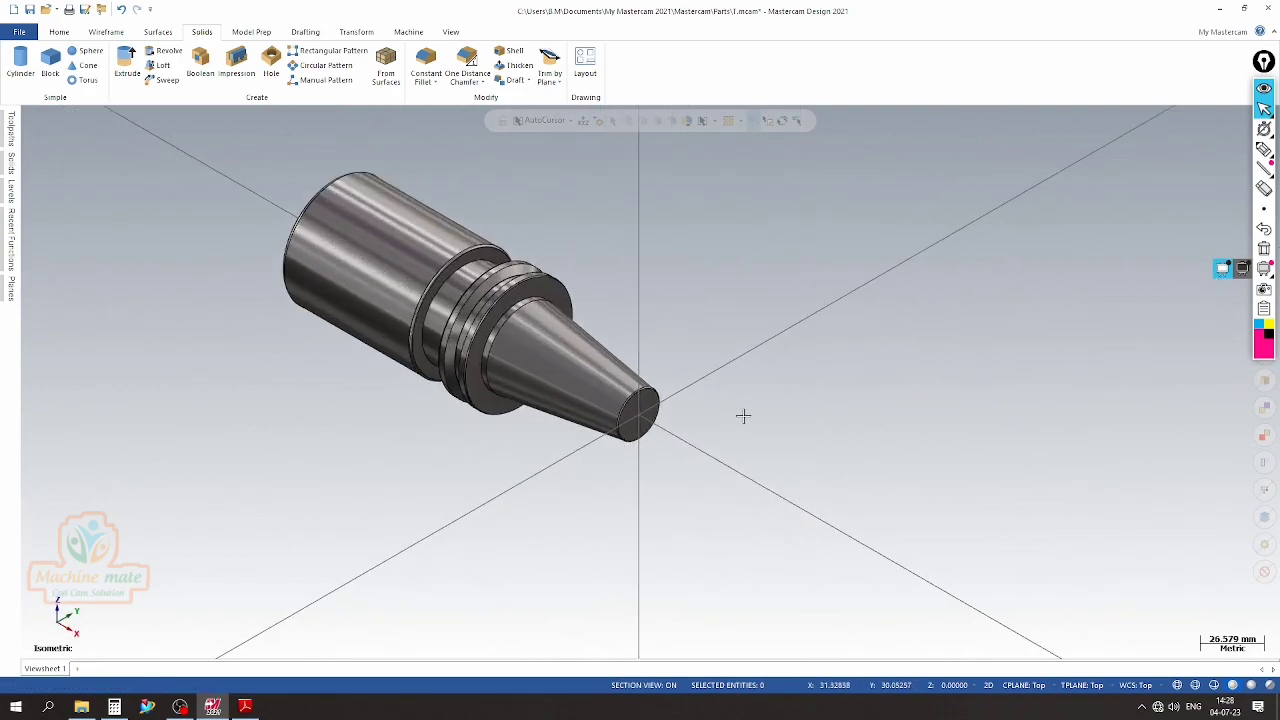
pyautogui.scroll(-1, 672, 460)
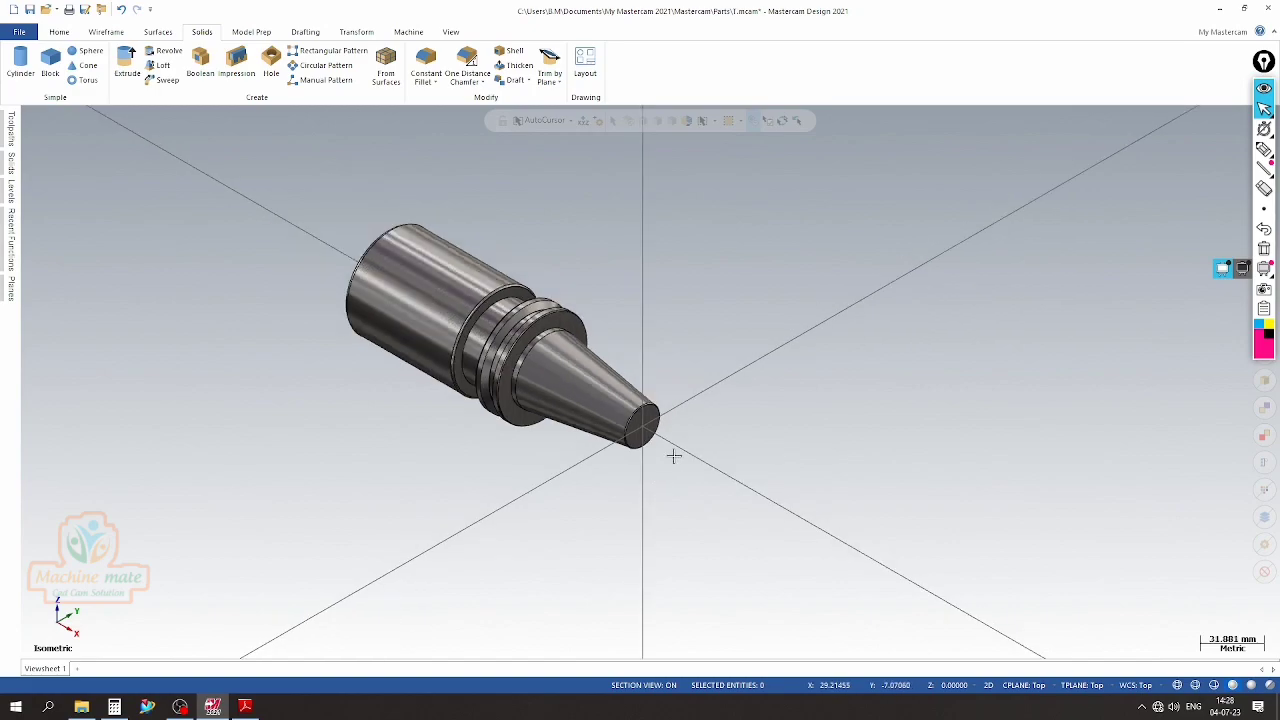
# Examine the end view's slot dimensions in the PDF drawing, circling the view temporarily and clearing the mark
pyautogui.click(248, 708)
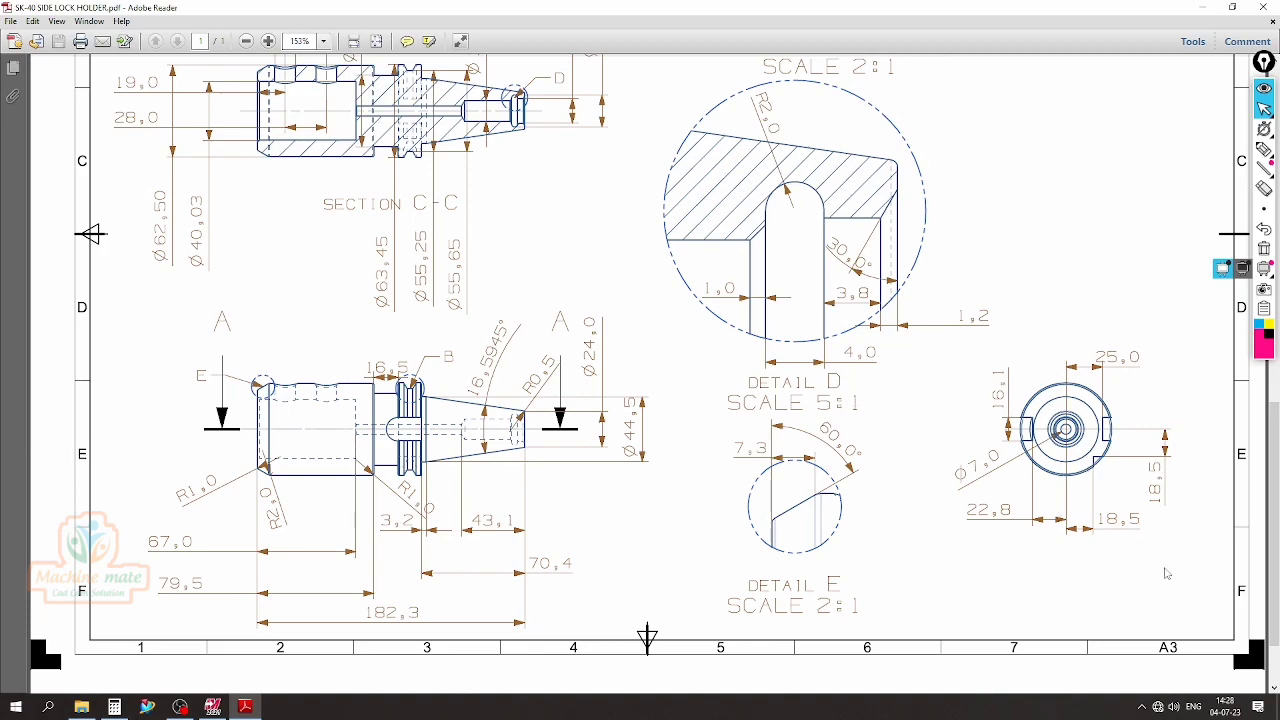
pyautogui.click(1264, 149)
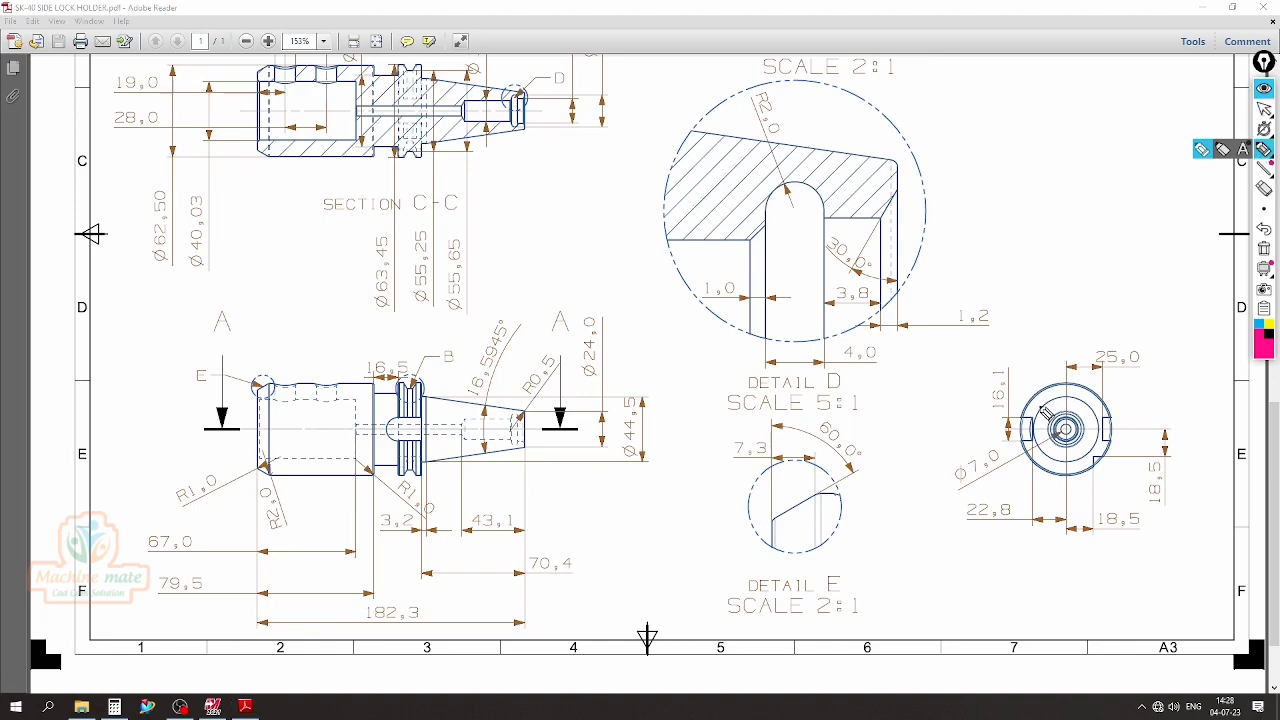
pyautogui.moveTo(1182, 332)
pyautogui.mouseDown()
pyautogui.moveTo(929, 374)
pyautogui.moveTo(1091, 569)
pyautogui.moveTo(1190, 413)
pyautogui.mouseUp()
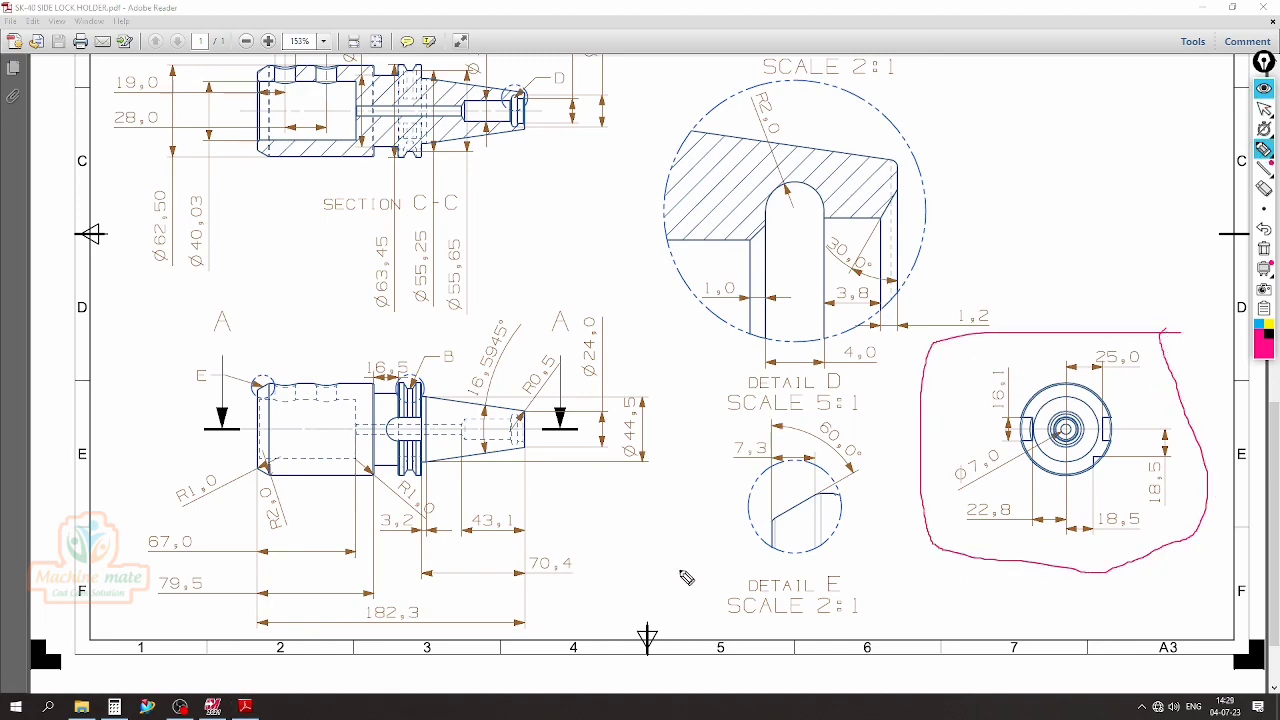
pyautogui.click(1264, 249)
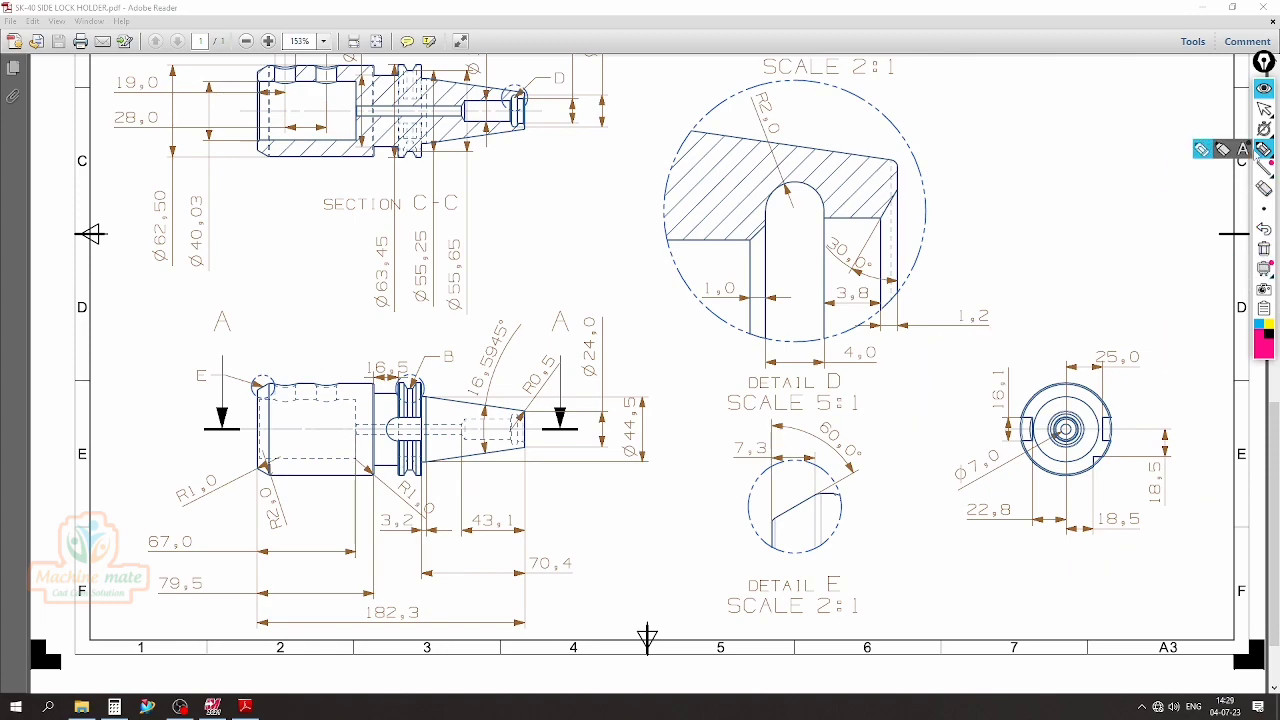
pyautogui.click(1265, 113)
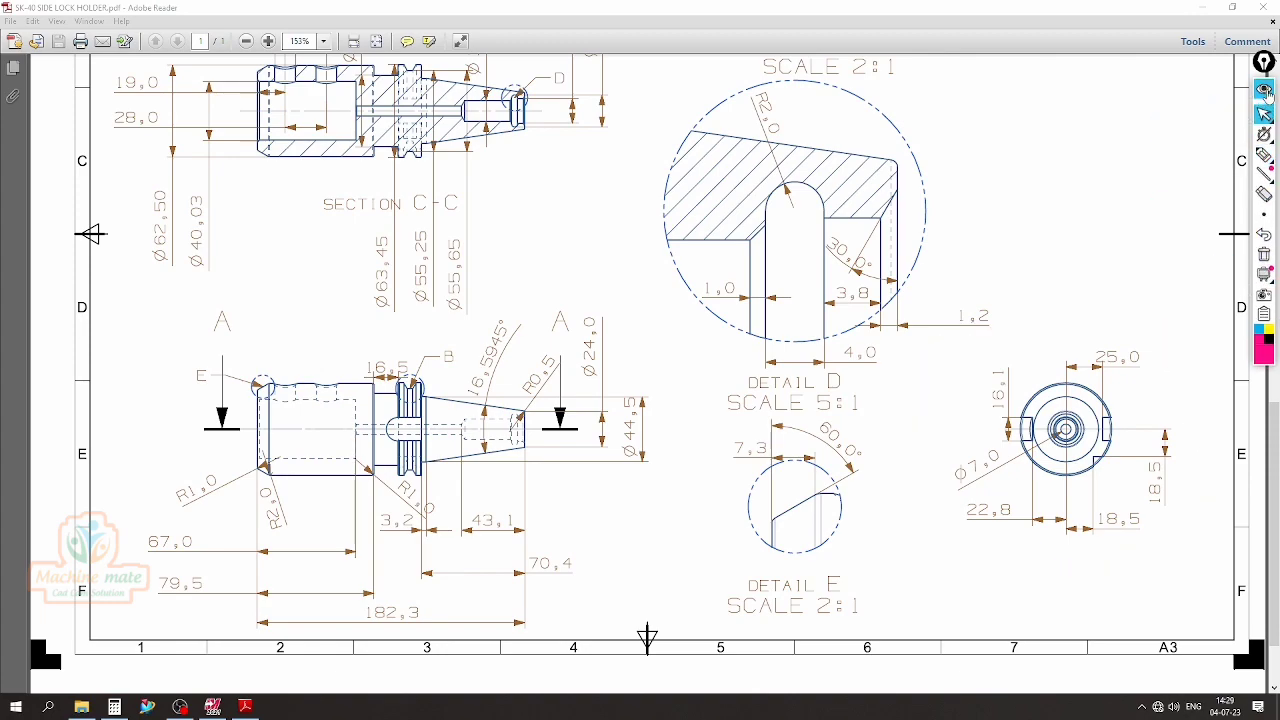
# In Mastercam, set a Quick Cplane on the flange's flat face beside the taper and switch to the Right view
pyautogui.click(213, 707)
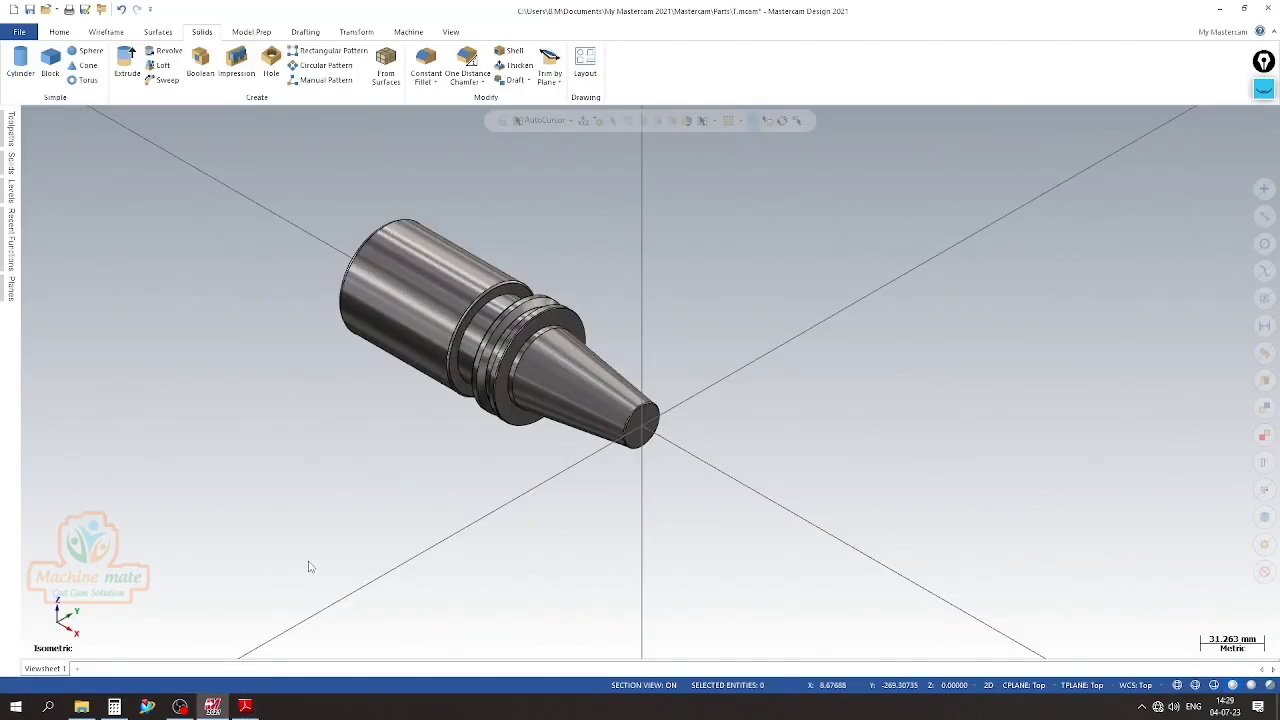
pyautogui.rightClick(767, 271)
pyautogui.click(798, 421)
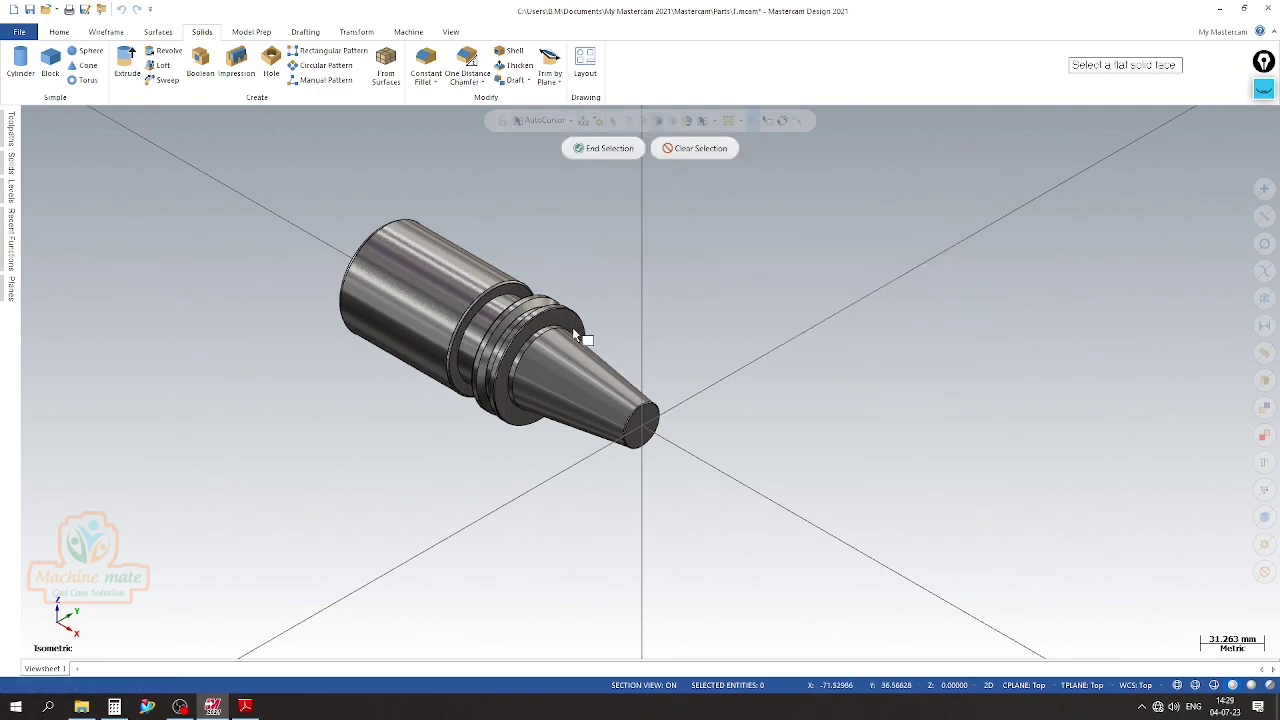
pyautogui.click(540, 316)
pyautogui.rightClick(782, 266)
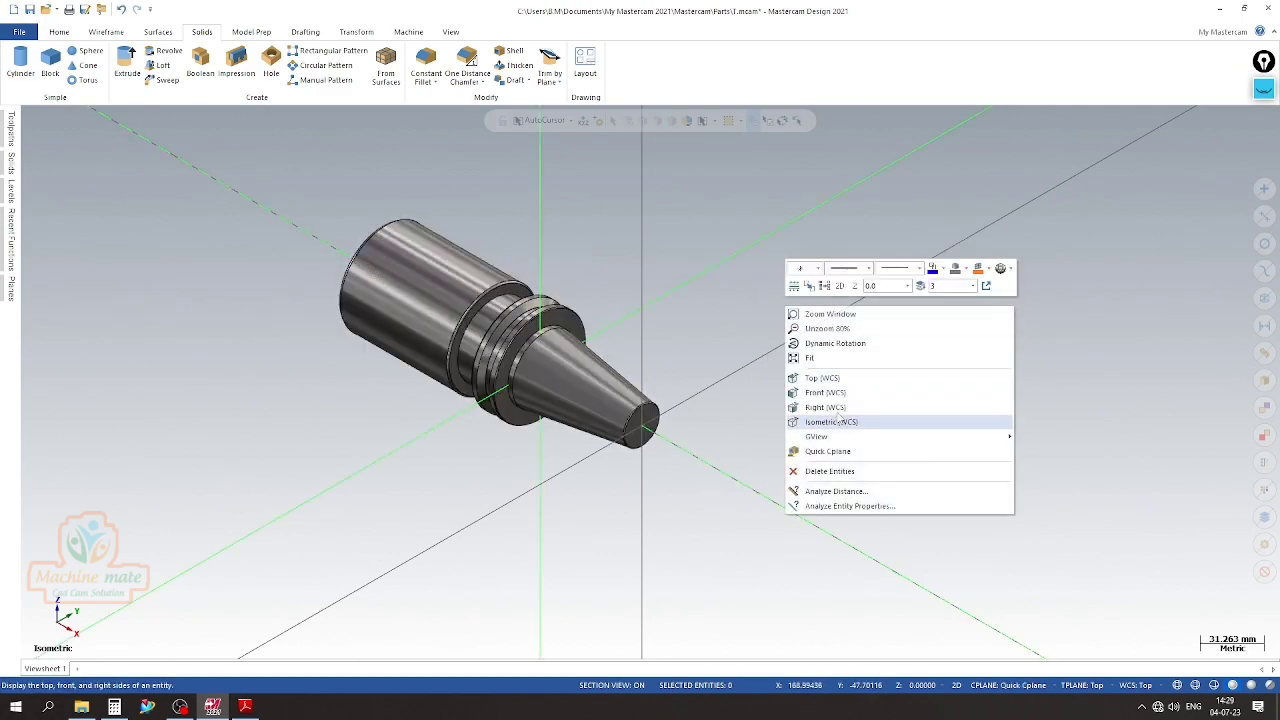
pyautogui.click(840, 422)
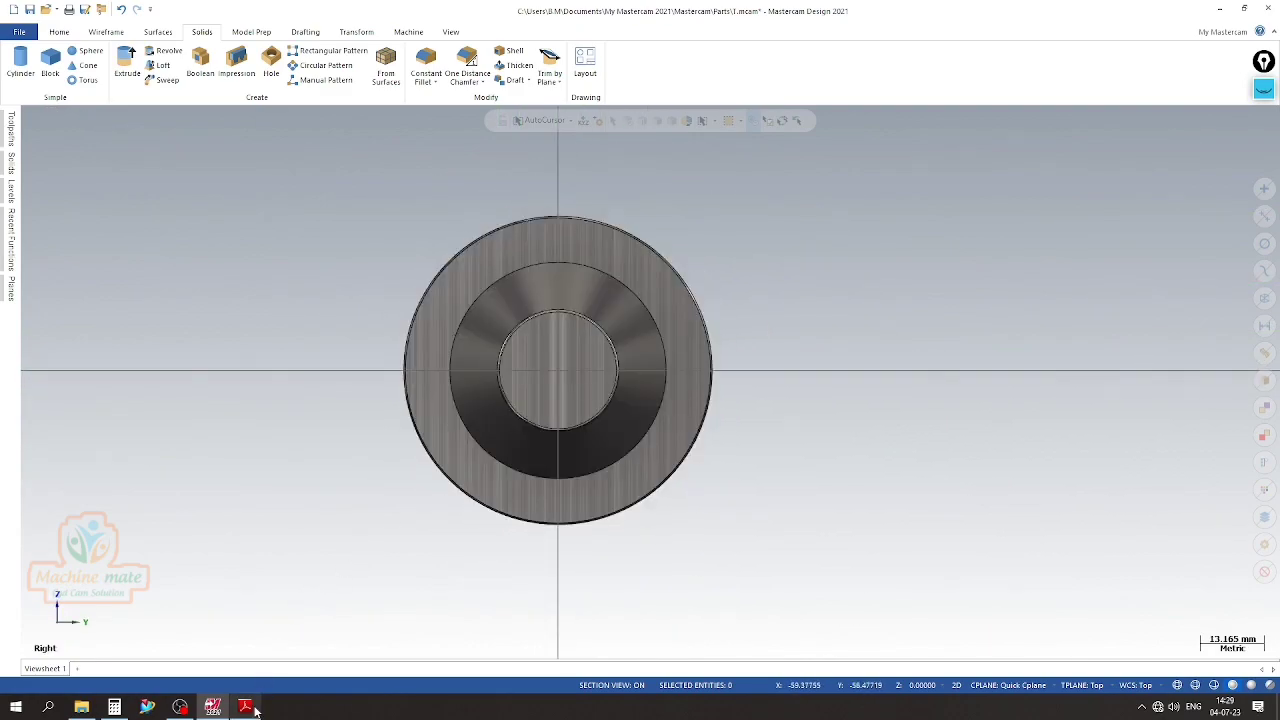
# Check the end view in the PDF drawing, and in Mastercam draw a 22.8 mm line at 180° from the origin
pyautogui.click(245, 707)
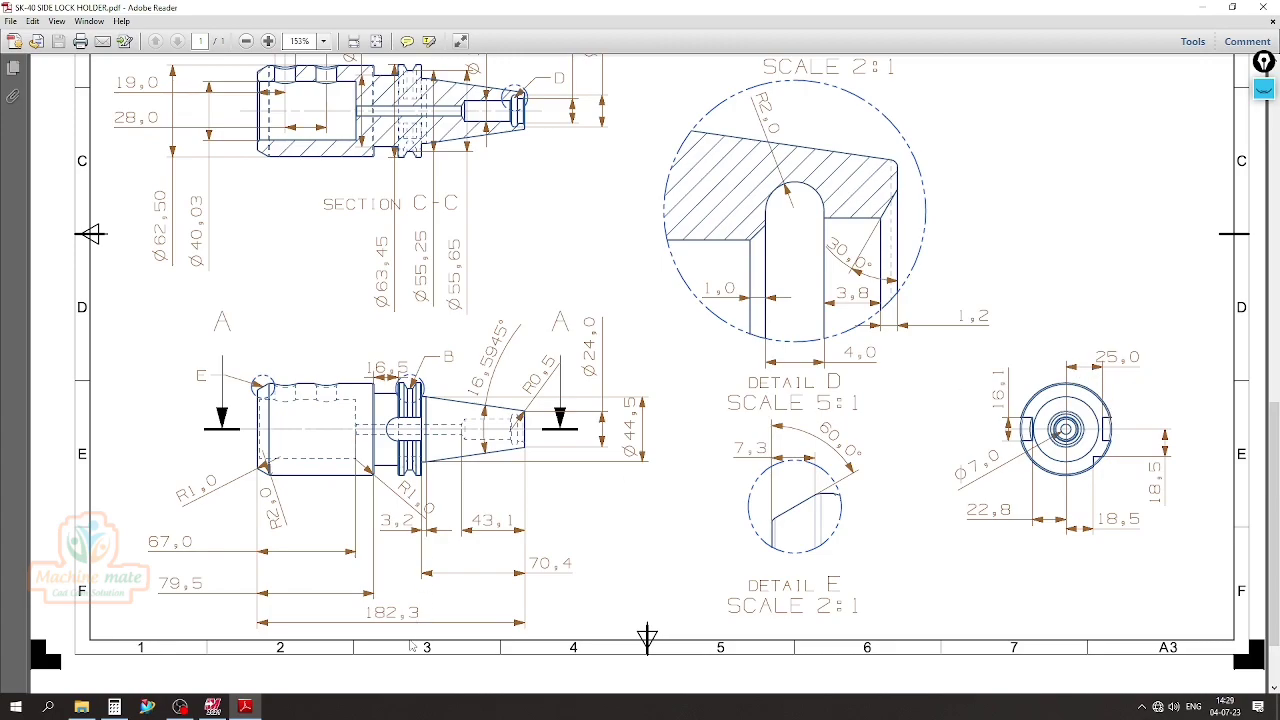
pyautogui.click(213, 707)
pyautogui.scroll(2, 292, 271)
pyautogui.scroll(-2, 385, 208)
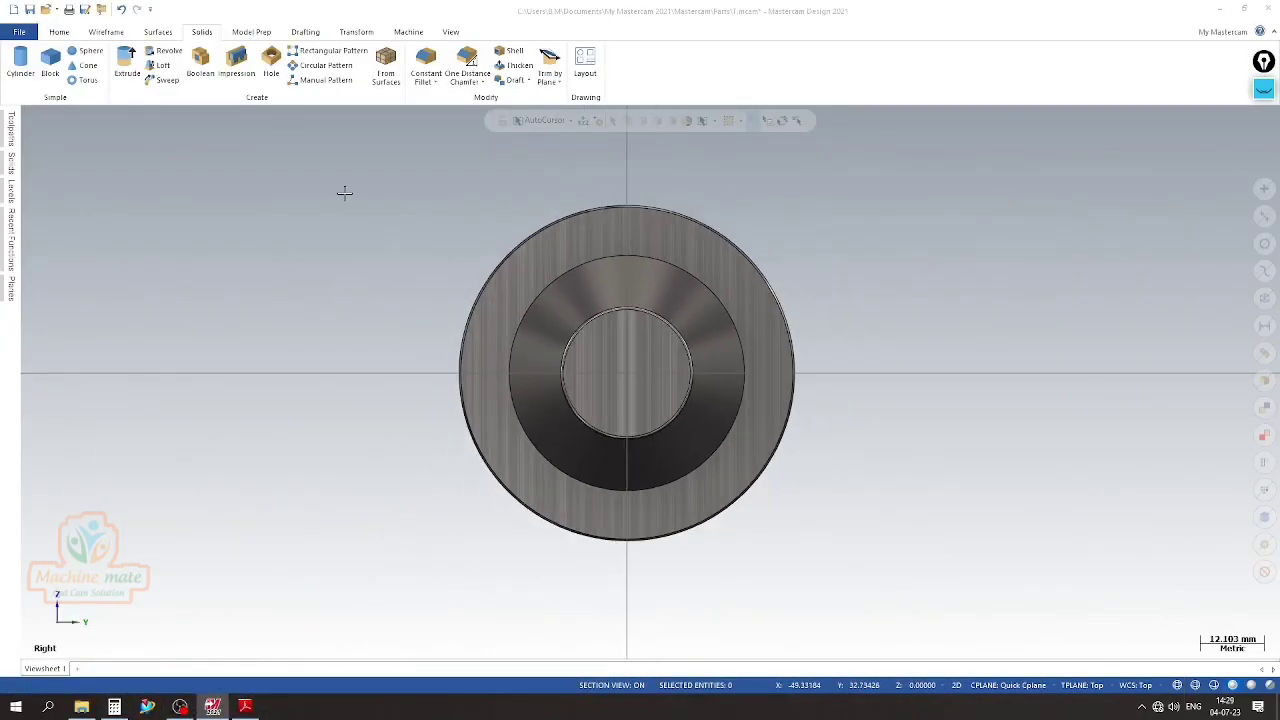
pyautogui.click(106, 31)
pyautogui.click(96, 70)
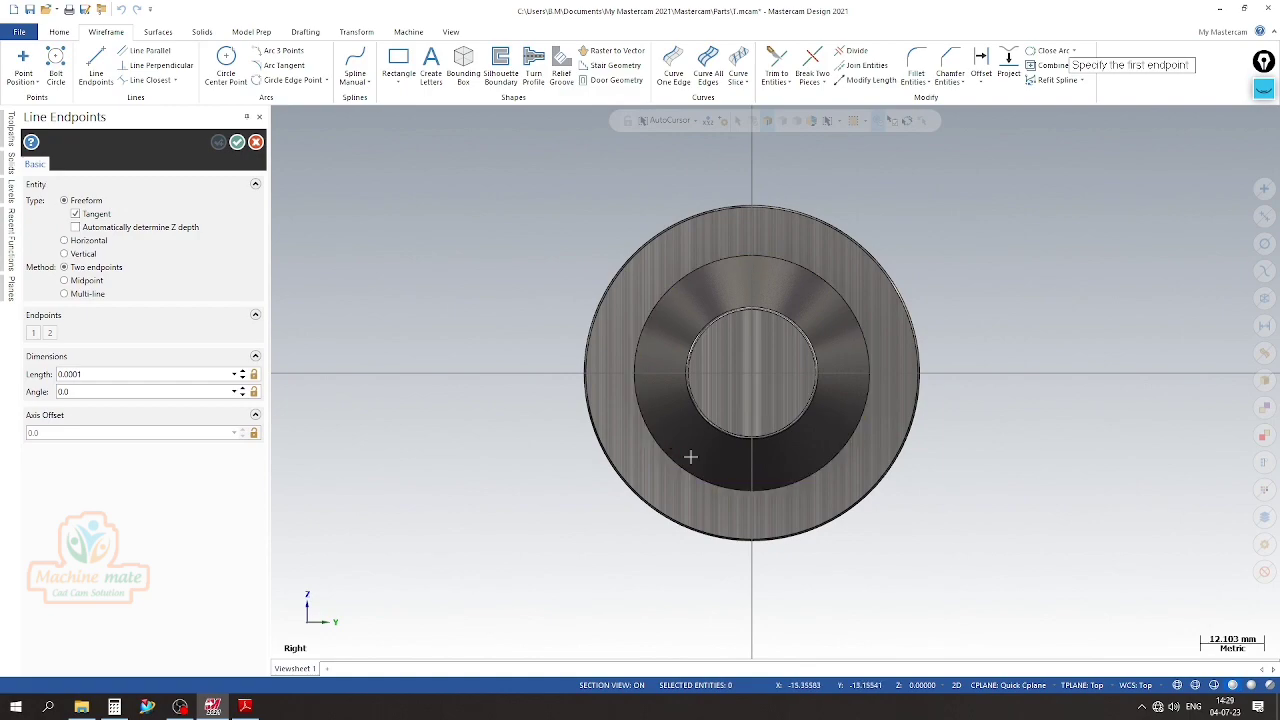
pyautogui.click(753, 381)
pyautogui.click(456, 383)
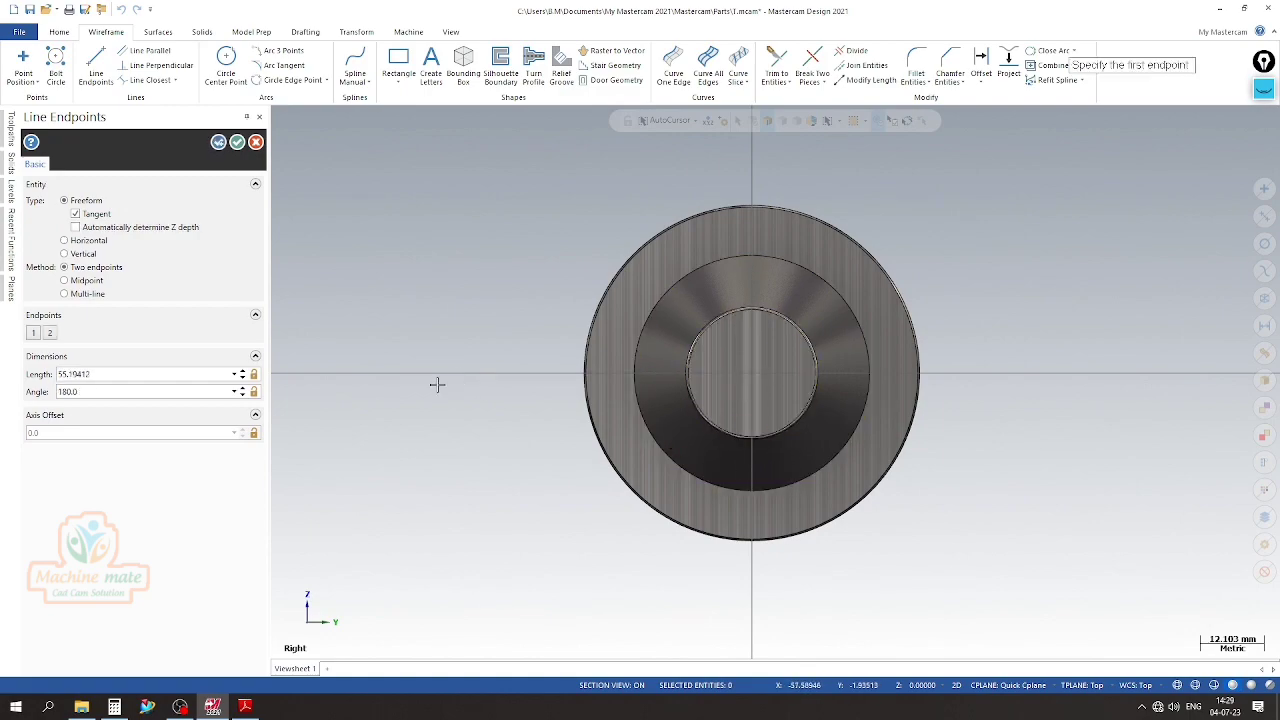
pyautogui.click(97, 373)
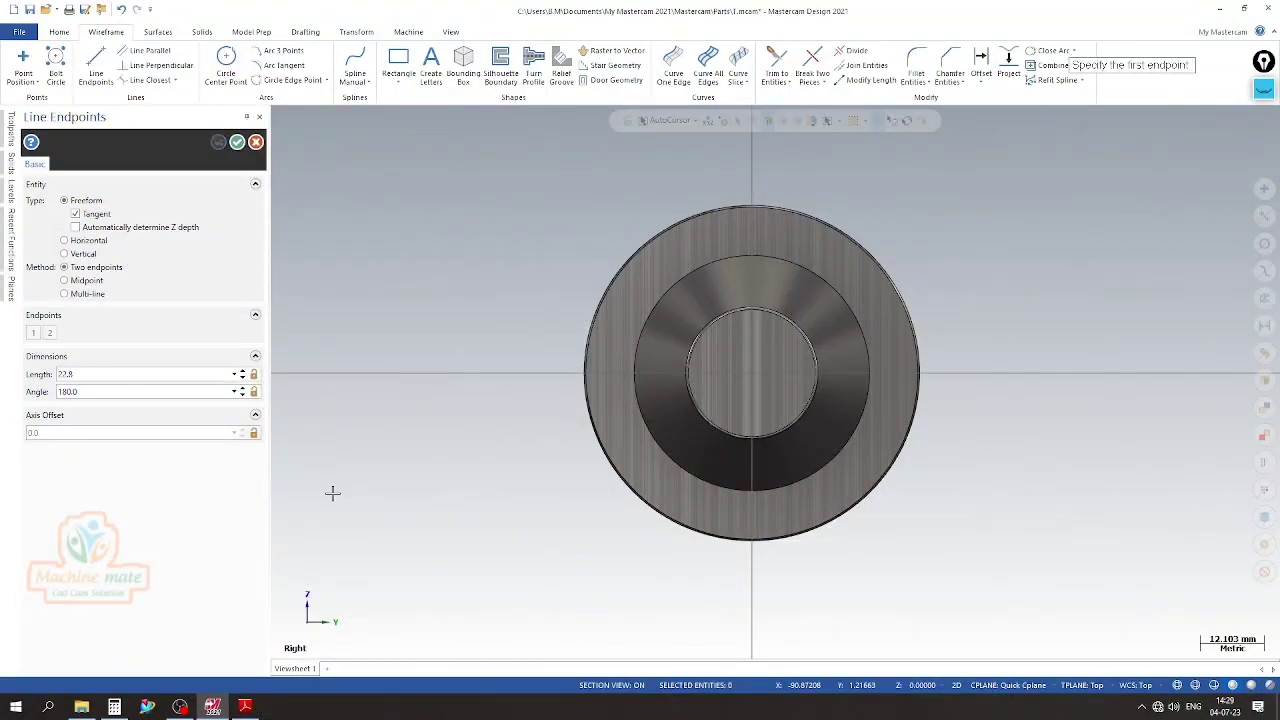
# Display the solid as wireframe, inspect the line inside it, and return to the Right view
pyautogui.scroll(-1, 600, 455)
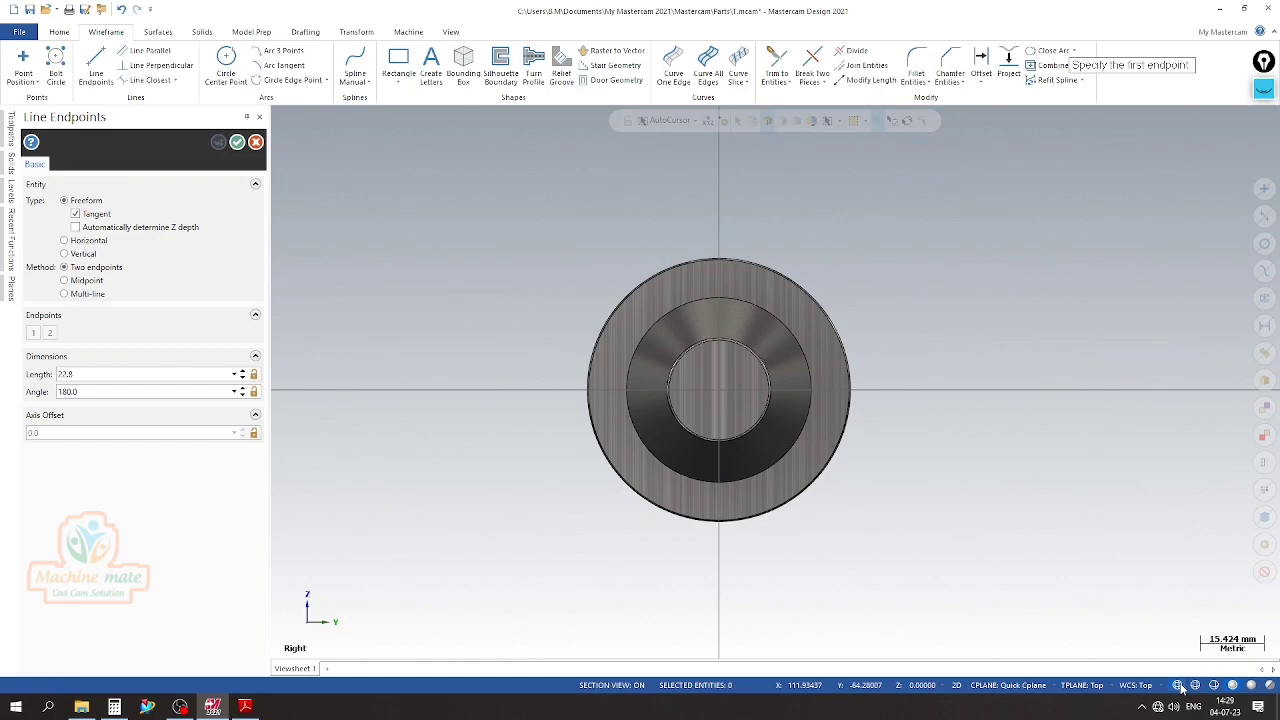
pyautogui.click(1179, 686)
pyautogui.moveTo(546, 366); pyautogui.dragTo(485, 424, button='middle')
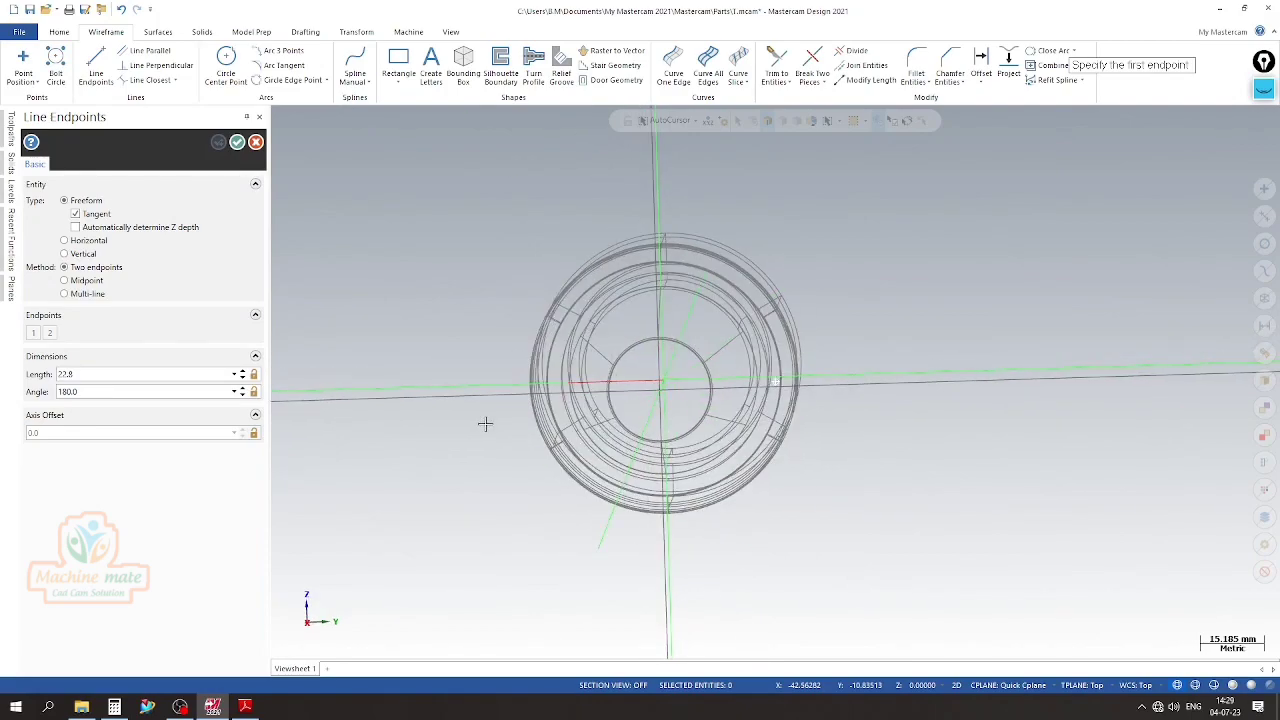
pyautogui.rightClick(428, 280)
pyautogui.click(455, 388)
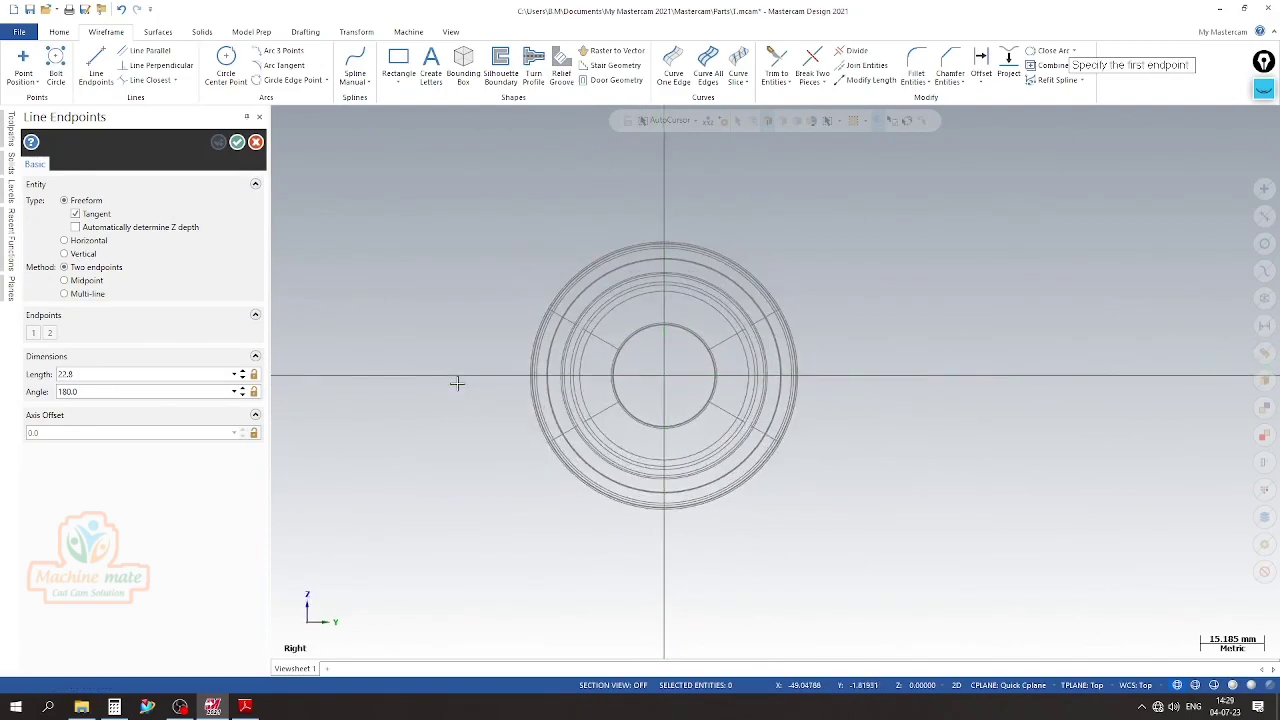
pyautogui.scroll(-1, 460, 357)
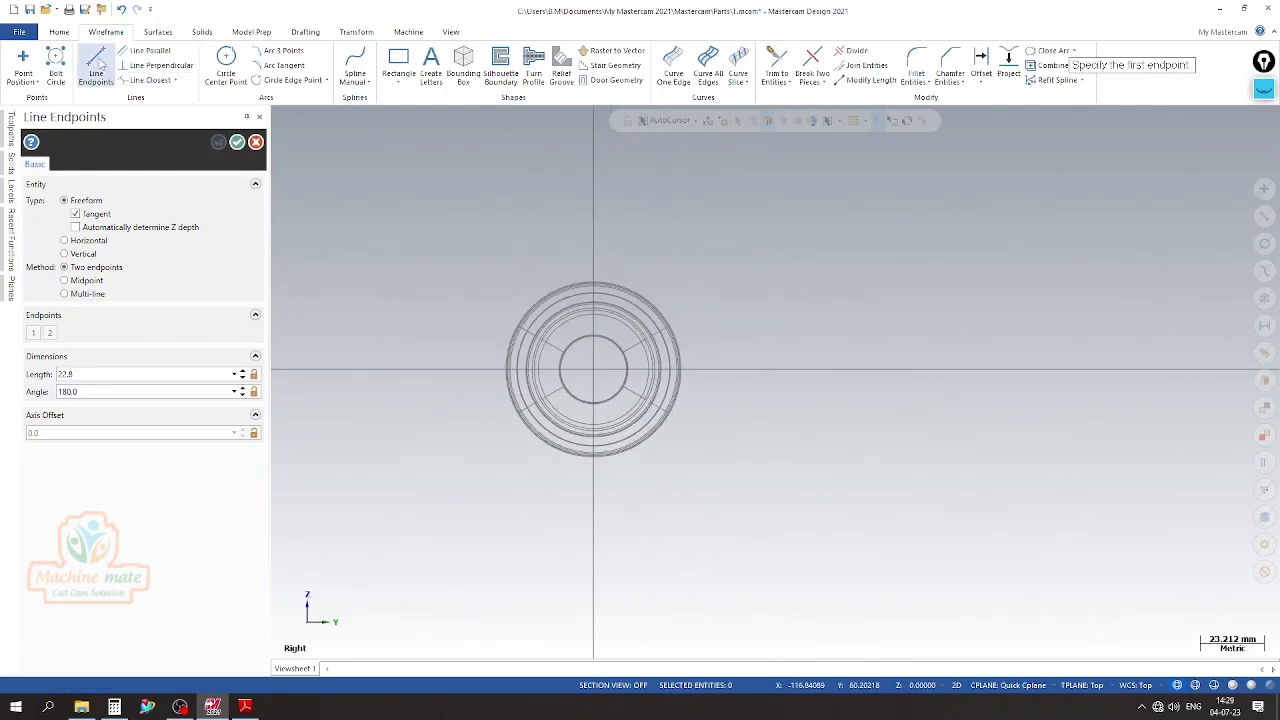
# Draw a second line from the origin, 25.0 mm long at 0°, using the PDF end view, and finish the line command
pyautogui.click(555, 406)
pyautogui.click(791, 369)
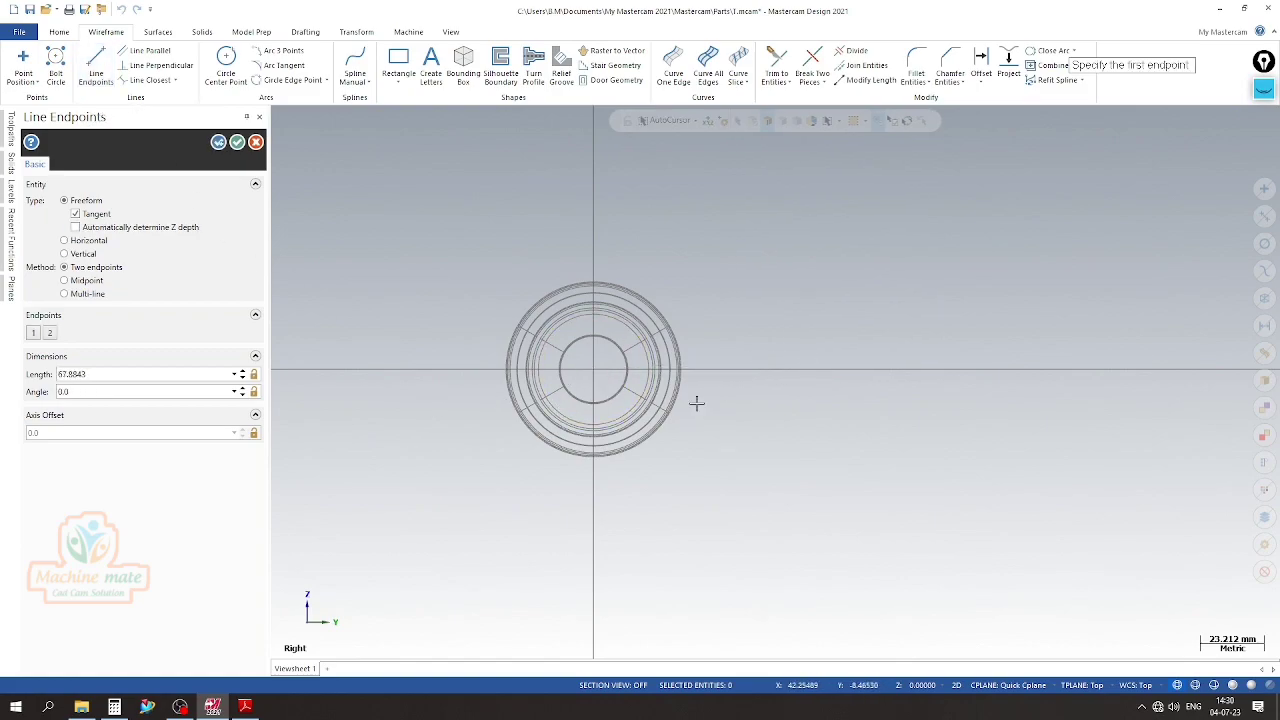
pyautogui.click(245, 706)
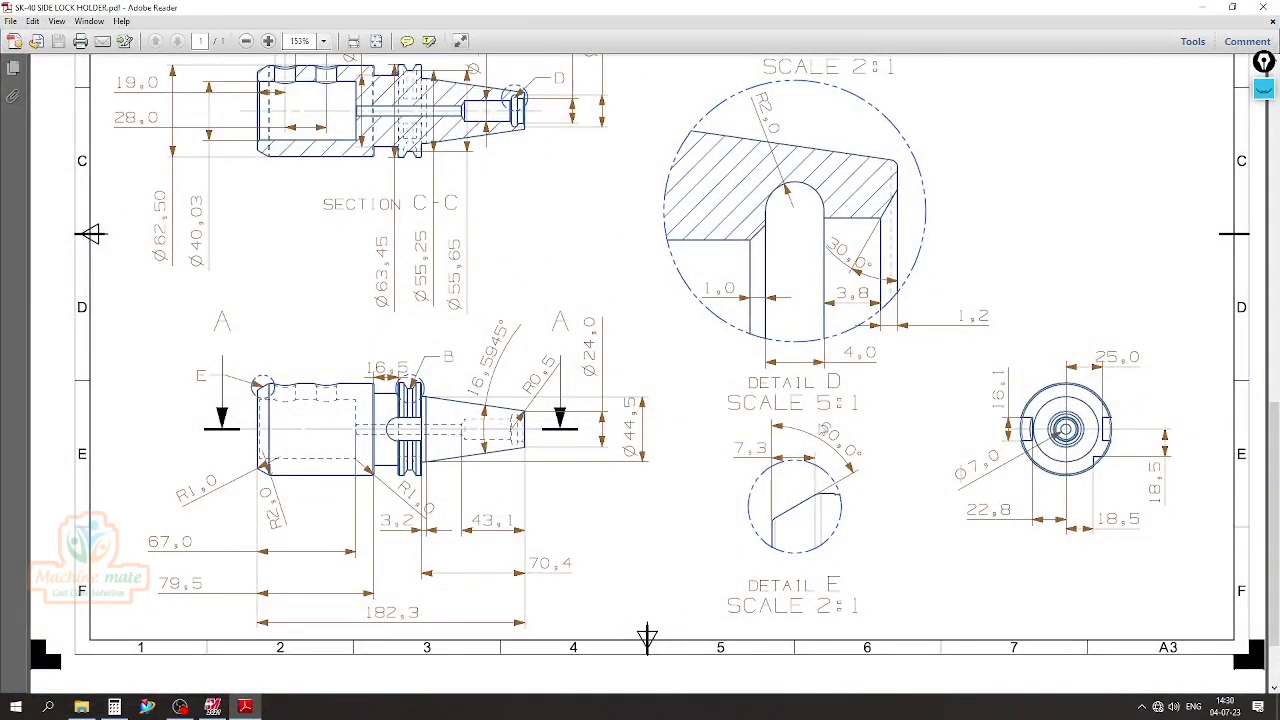
pyautogui.click(256, 707)
pyautogui.click(101, 376)
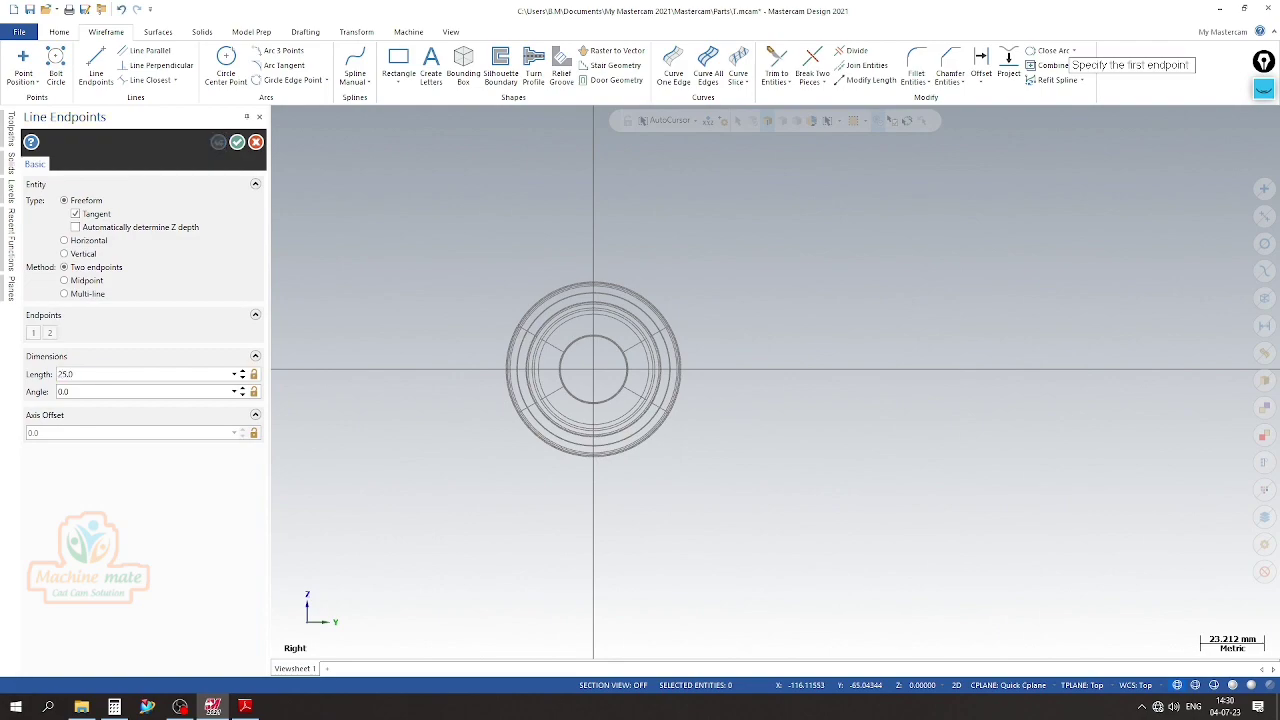
pyautogui.click(239, 144)
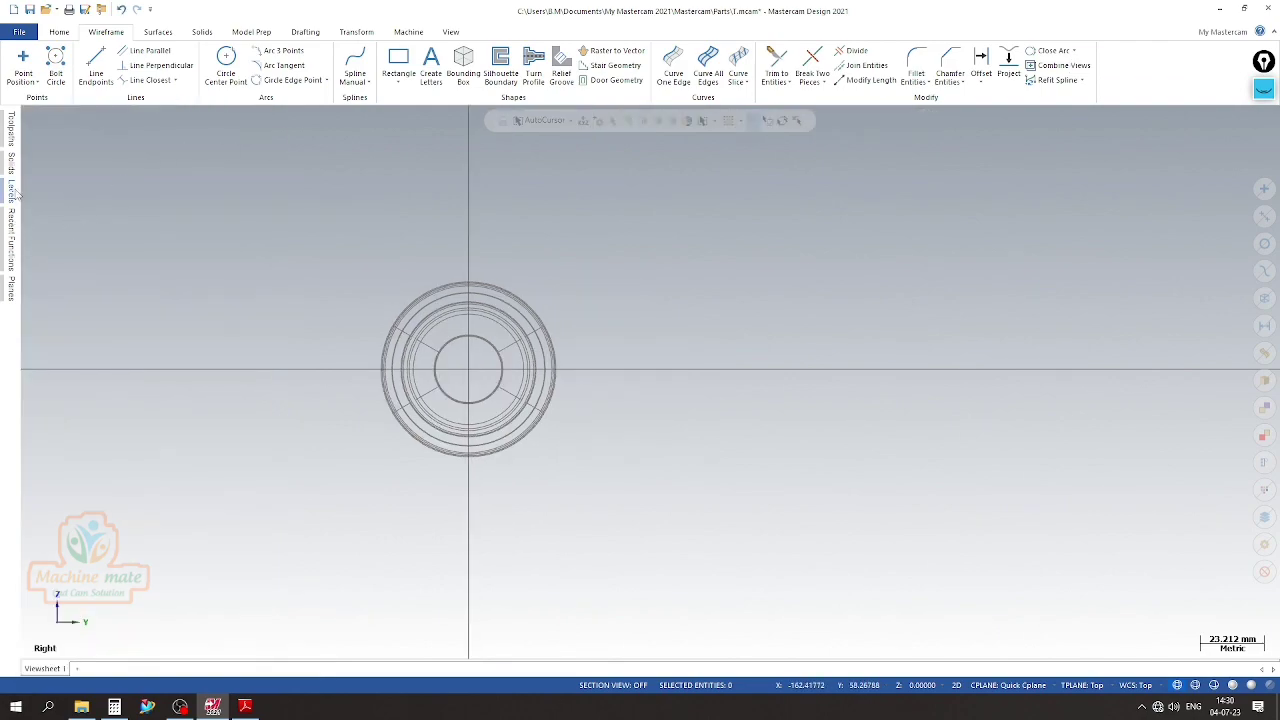
# Make level 2 visible and active, and switch the solid back to shaded display
pyautogui.click(13, 190)
pyautogui.click(73, 181)
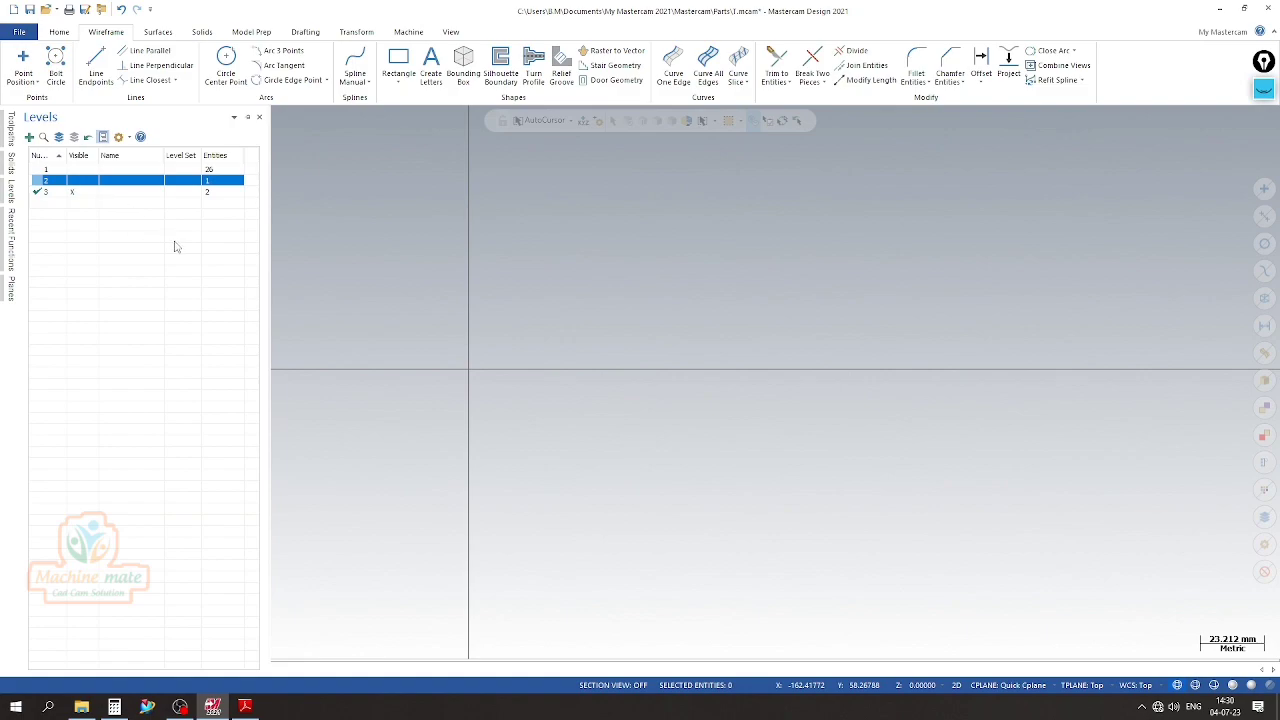
pyautogui.click(55, 183)
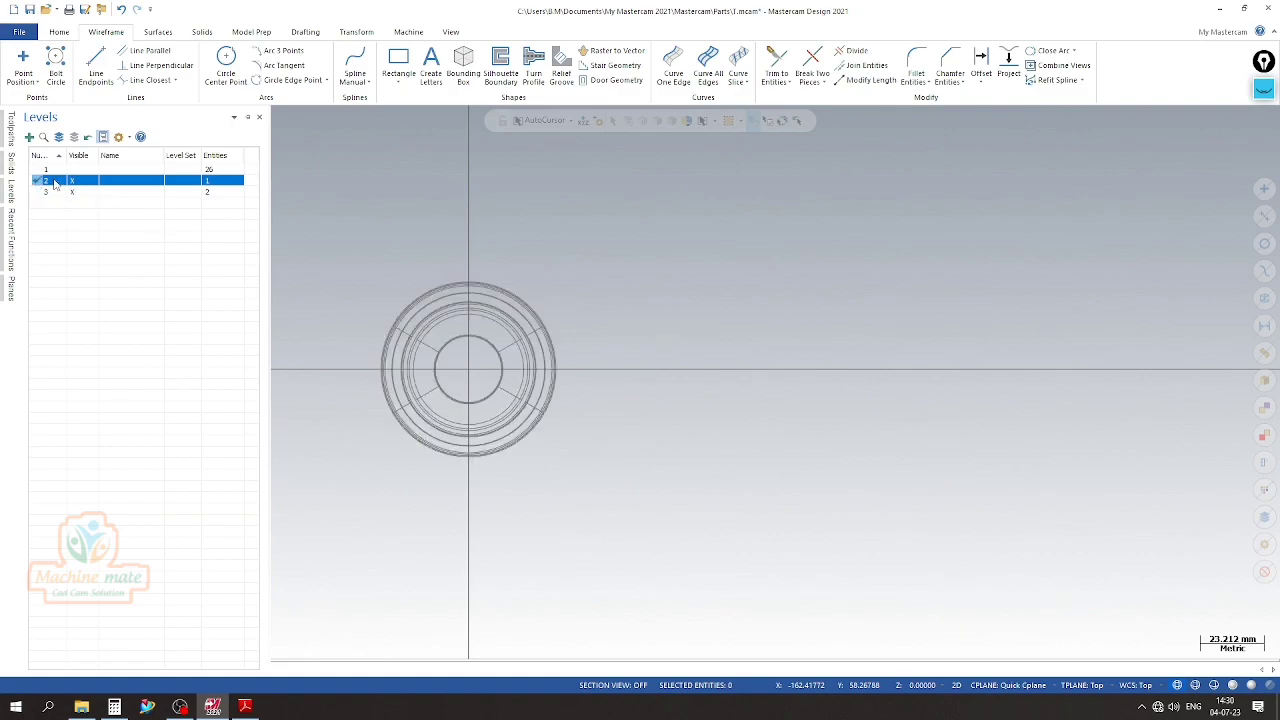
pyautogui.click(1233, 686)
# Move the holder solid to level 5 and hide that level
pyautogui.moveTo(994, 594)
pyautogui.mouseDown(button='middle')
pyautogui.moveTo(843, 486)
pyautogui.moveTo(905, 486)
pyautogui.moveTo(683, 591)
pyautogui.mouseUp(button='middle')
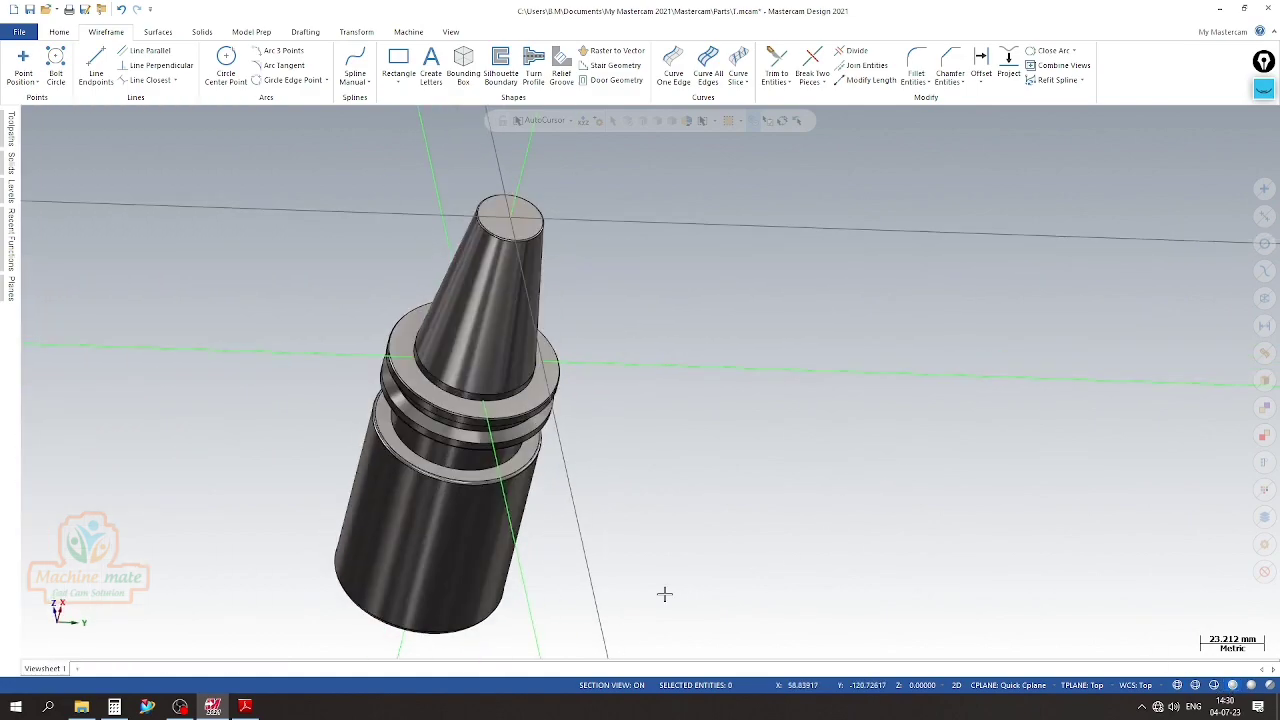
pyautogui.click(443, 549)
pyautogui.rightClick(443, 549)
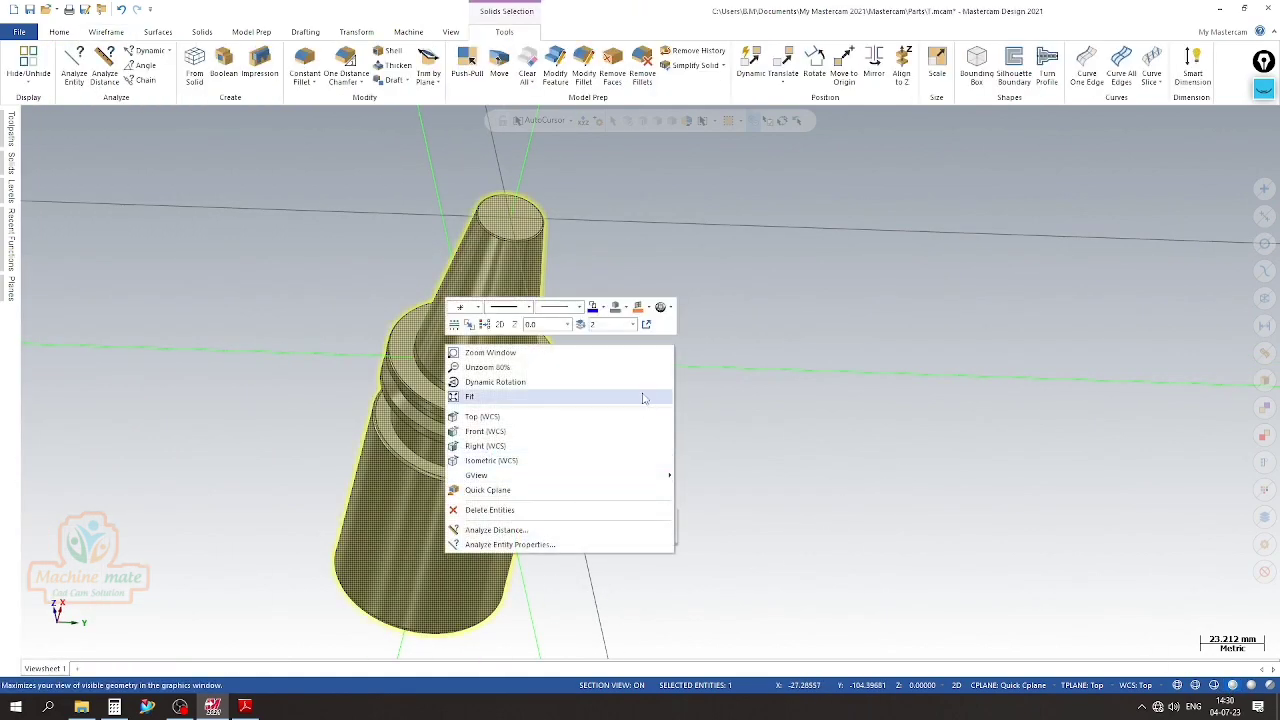
pyautogui.click(581, 325)
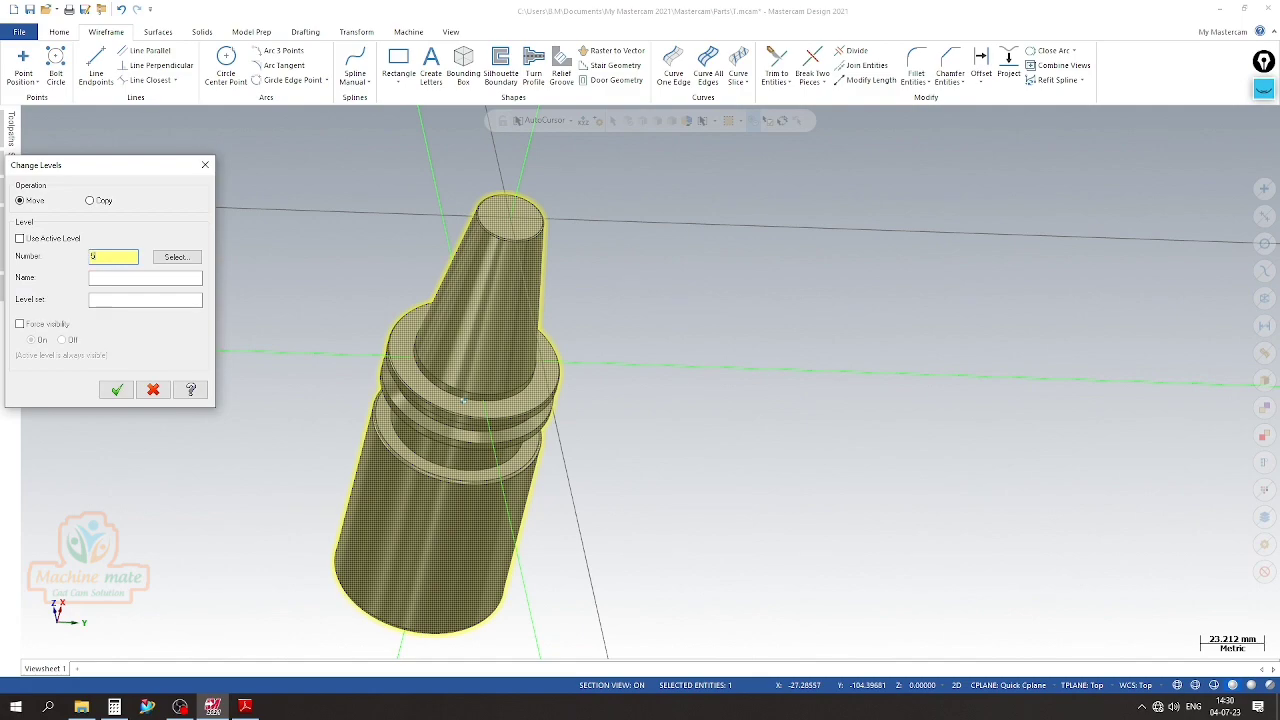
pyautogui.press('Return')
pyautogui.moveTo(10, 191)
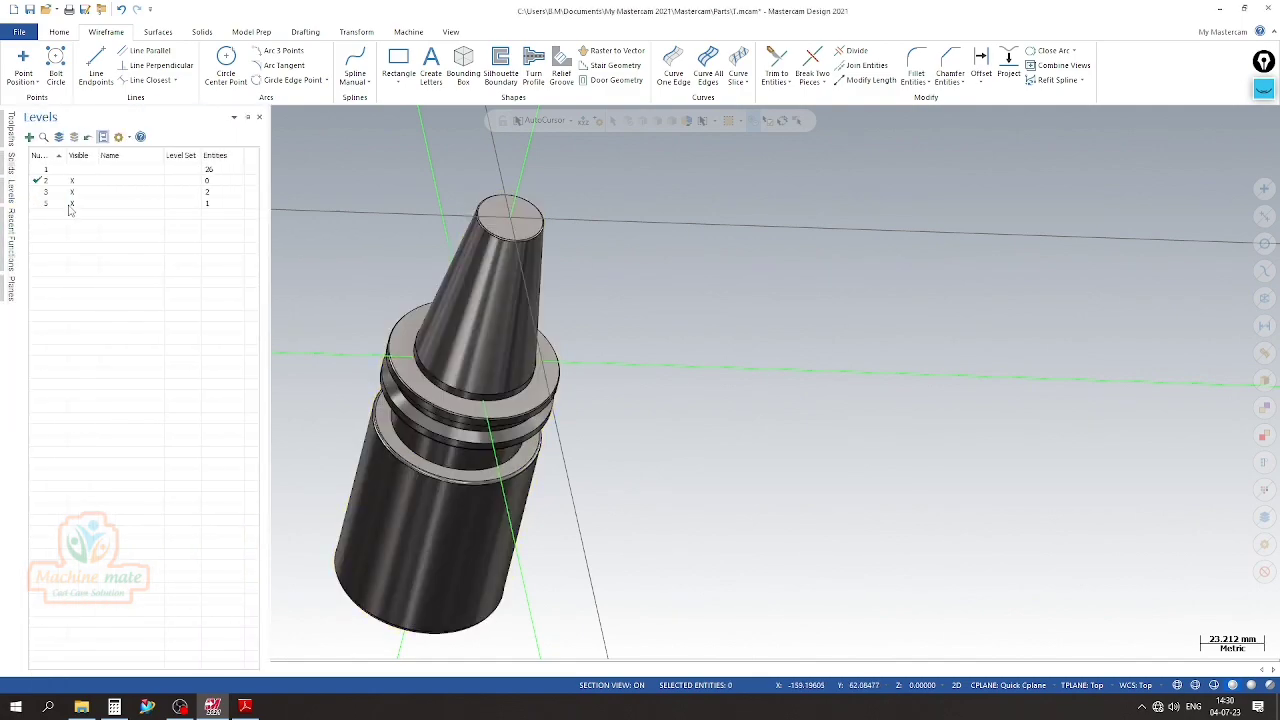
pyautogui.click(71, 204)
# Inspect the two construction lines, check the flange dimensions in the PDF drawing, and return to Mastercam's Right view
pyautogui.rightClick(408, 248)
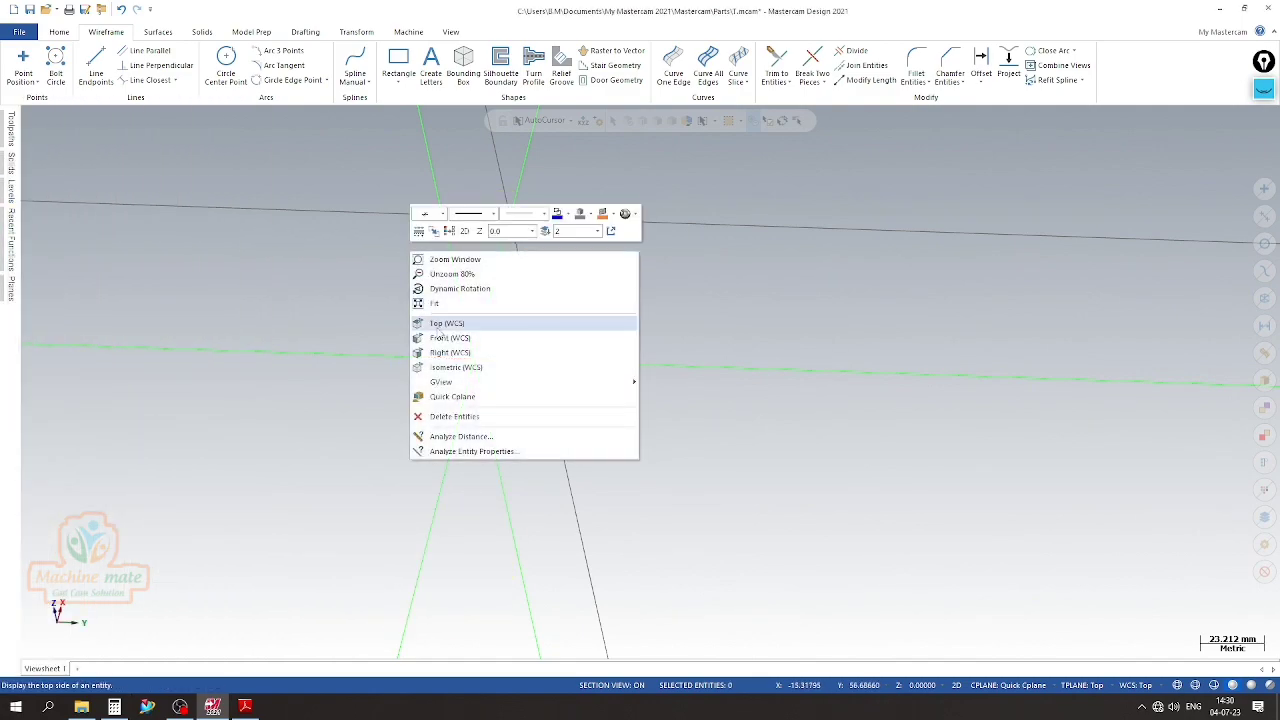
pyautogui.click(512, 362)
pyautogui.scroll(4, 457, 400)
pyautogui.scroll(-5, 597, 391)
pyautogui.moveTo(588, 366); pyautogui.dragTo(608, 294, button='middle')
pyautogui.rightClick(607, 293)
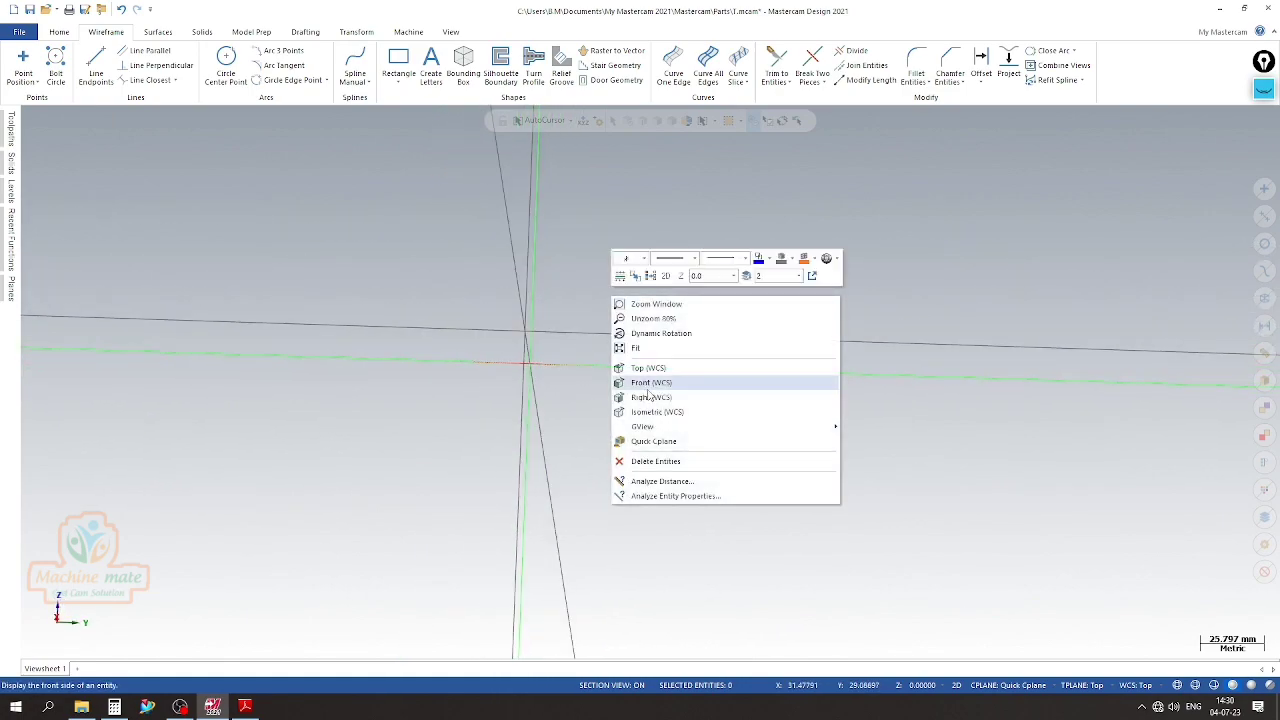
pyautogui.click(655, 405)
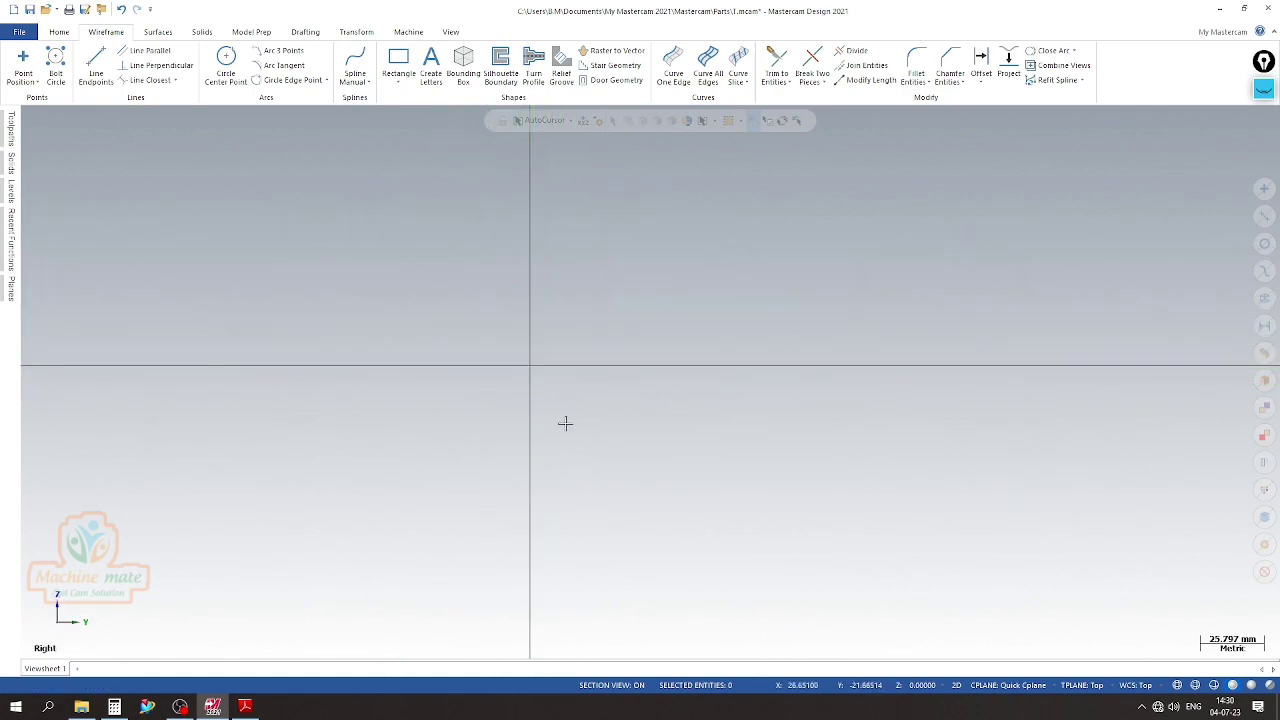
pyautogui.click(245, 707)
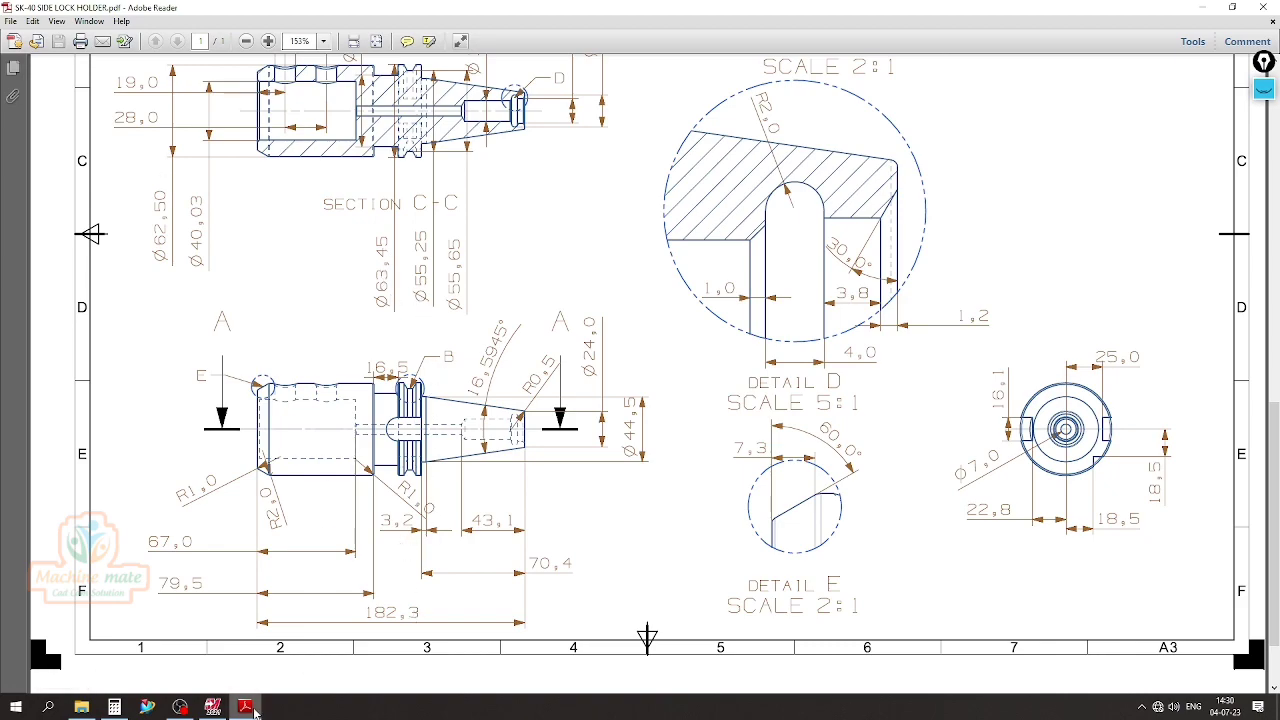
pyautogui.click(213, 707)
pyautogui.rightClick(640, 322)
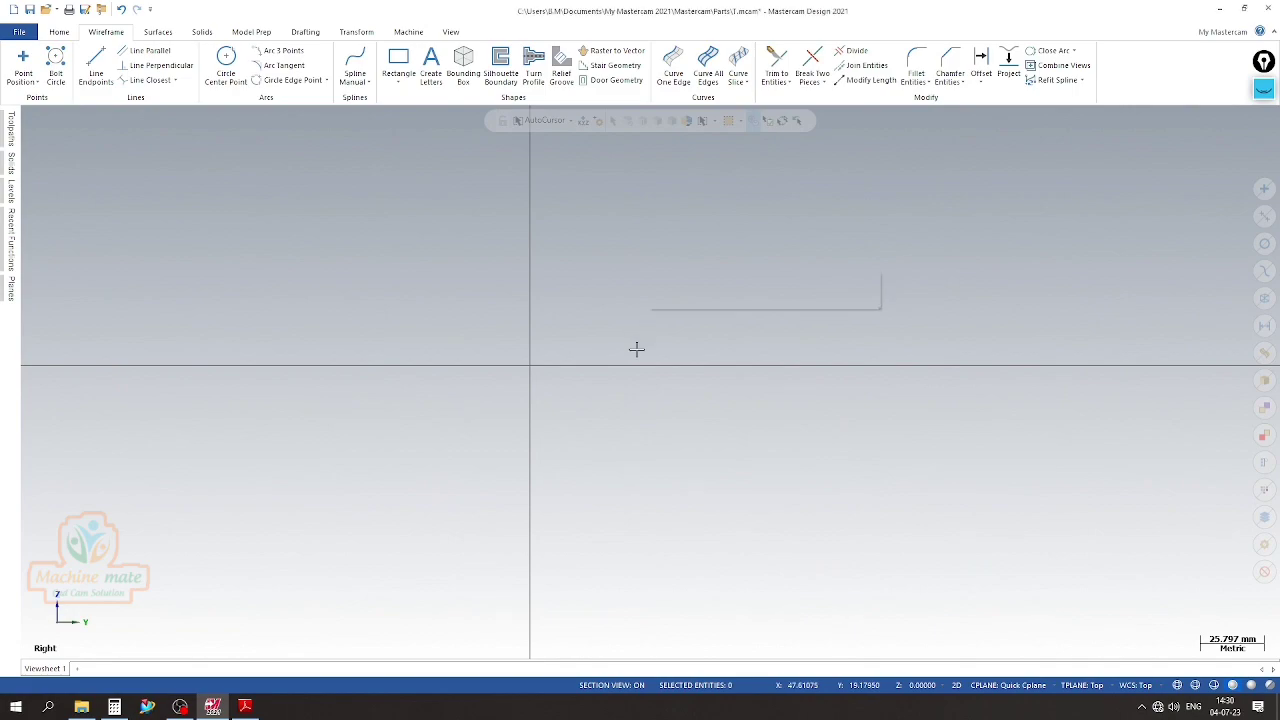
pyautogui.click(683, 373)
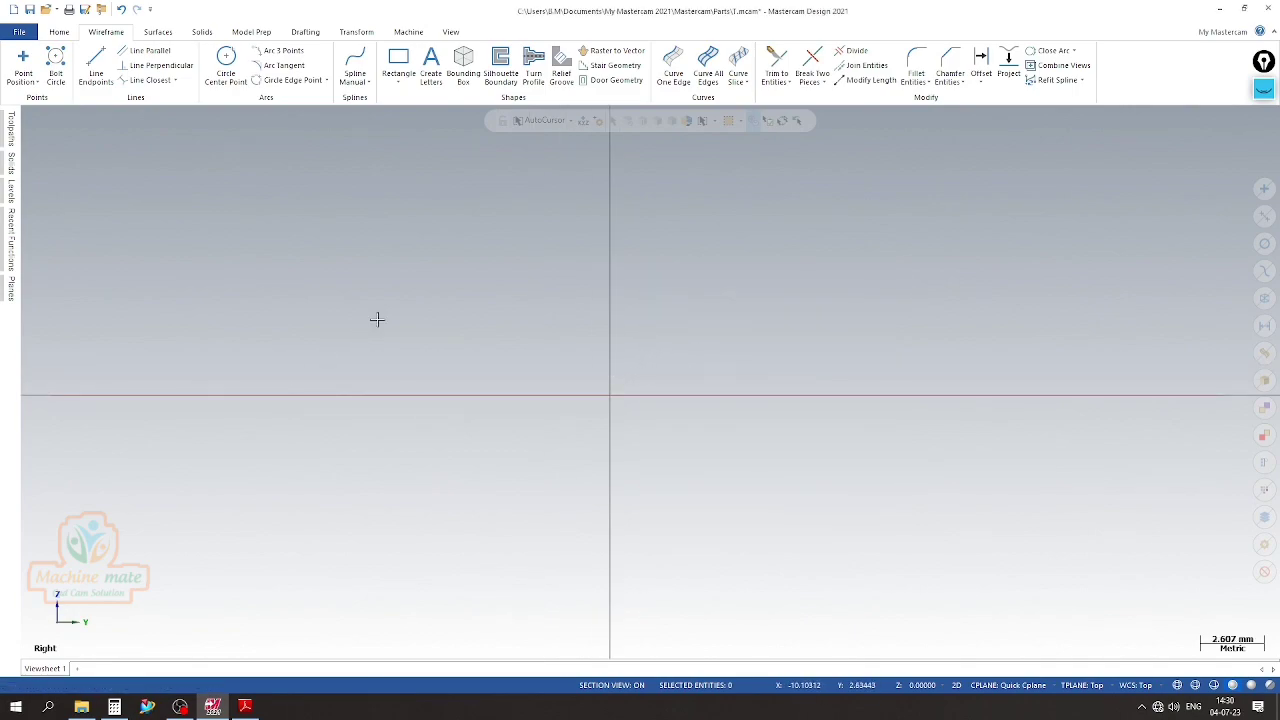
# Draw the flange's outer circle centred on the origin, setting its diameter from the PDF drawing
pyautogui.click(226, 68)
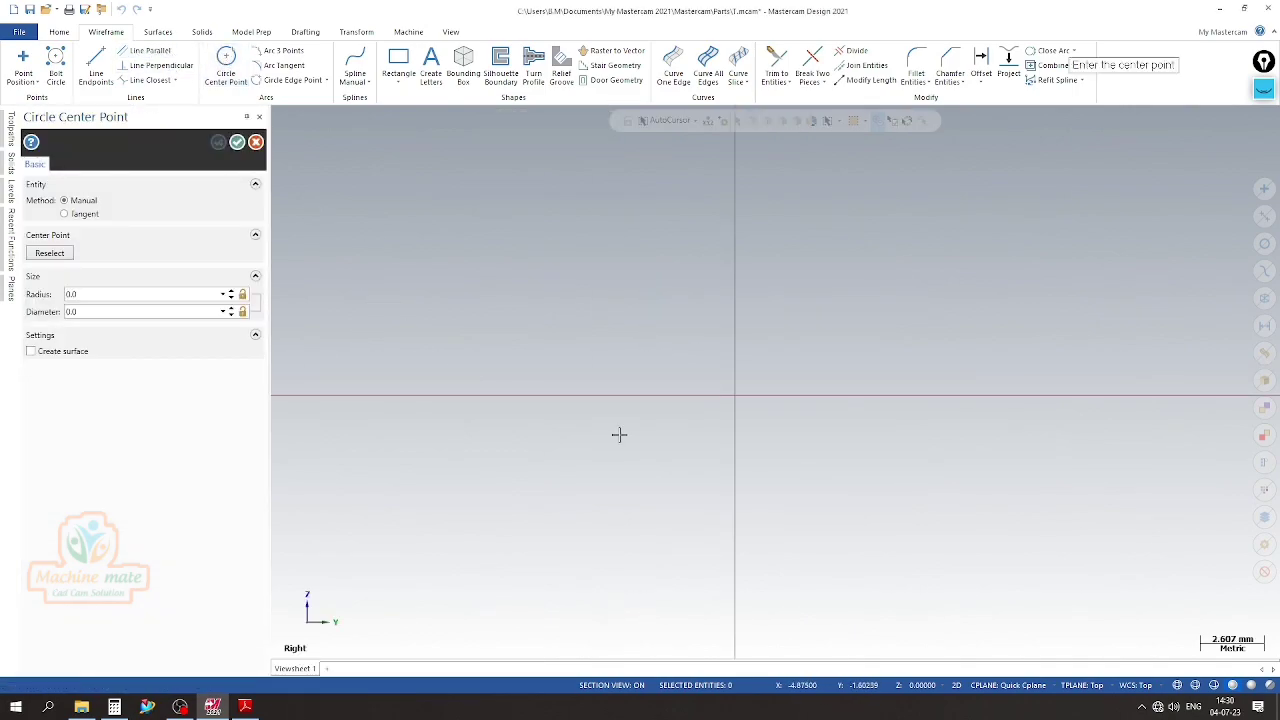
pyautogui.click(735, 396)
pyautogui.click(566, 460)
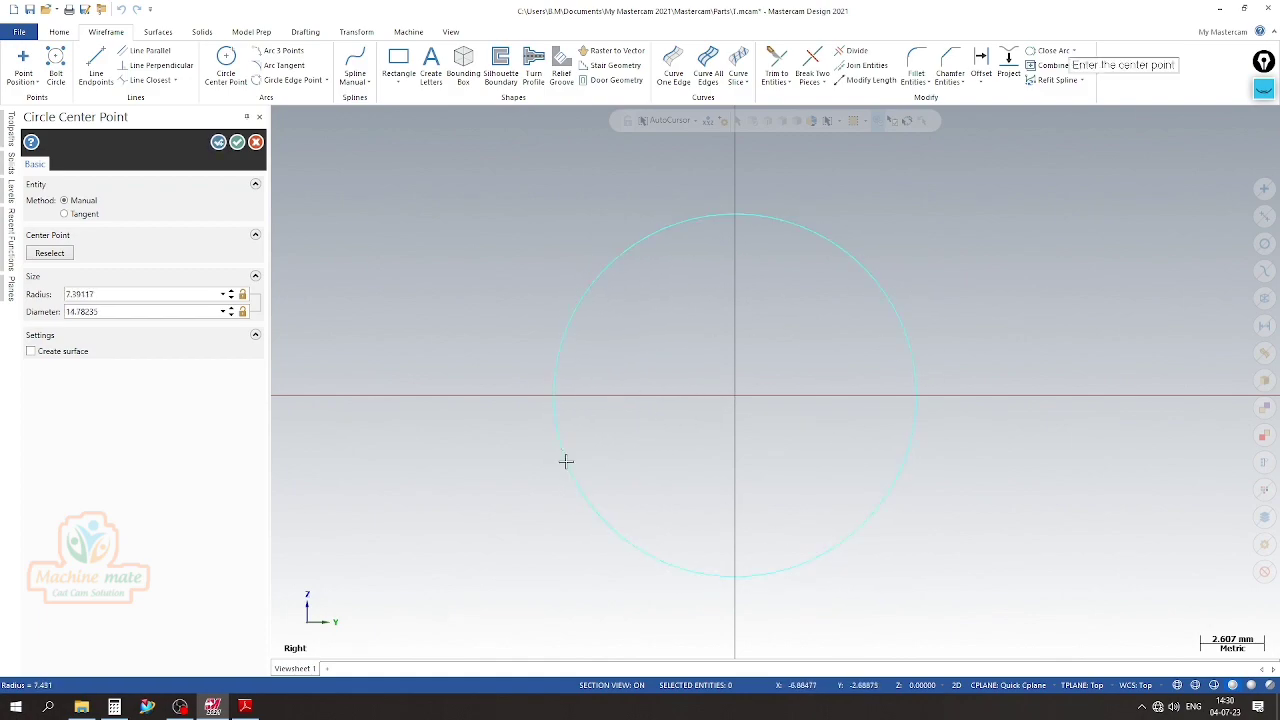
pyautogui.doubleClick(103, 311)
pyautogui.write('6')
pyautogui.rightClick(737, 343)
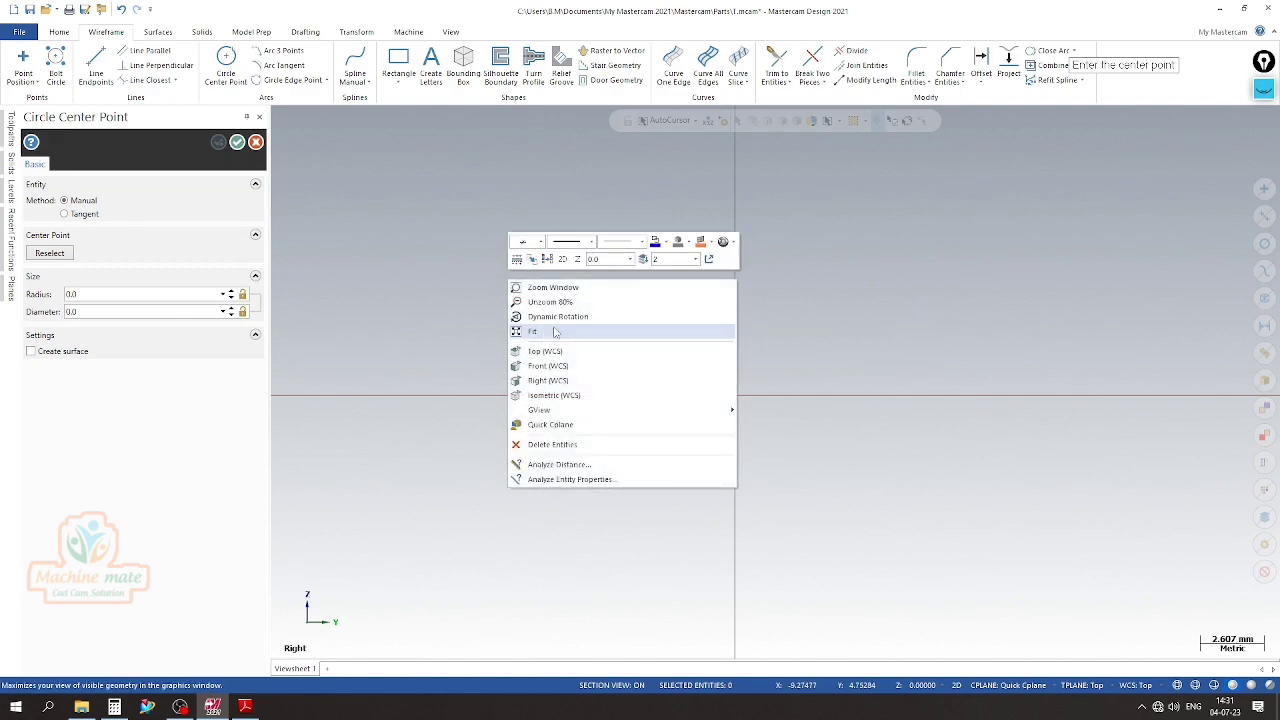
pyautogui.click(557, 332)
pyautogui.scroll(-3, 557, 332)
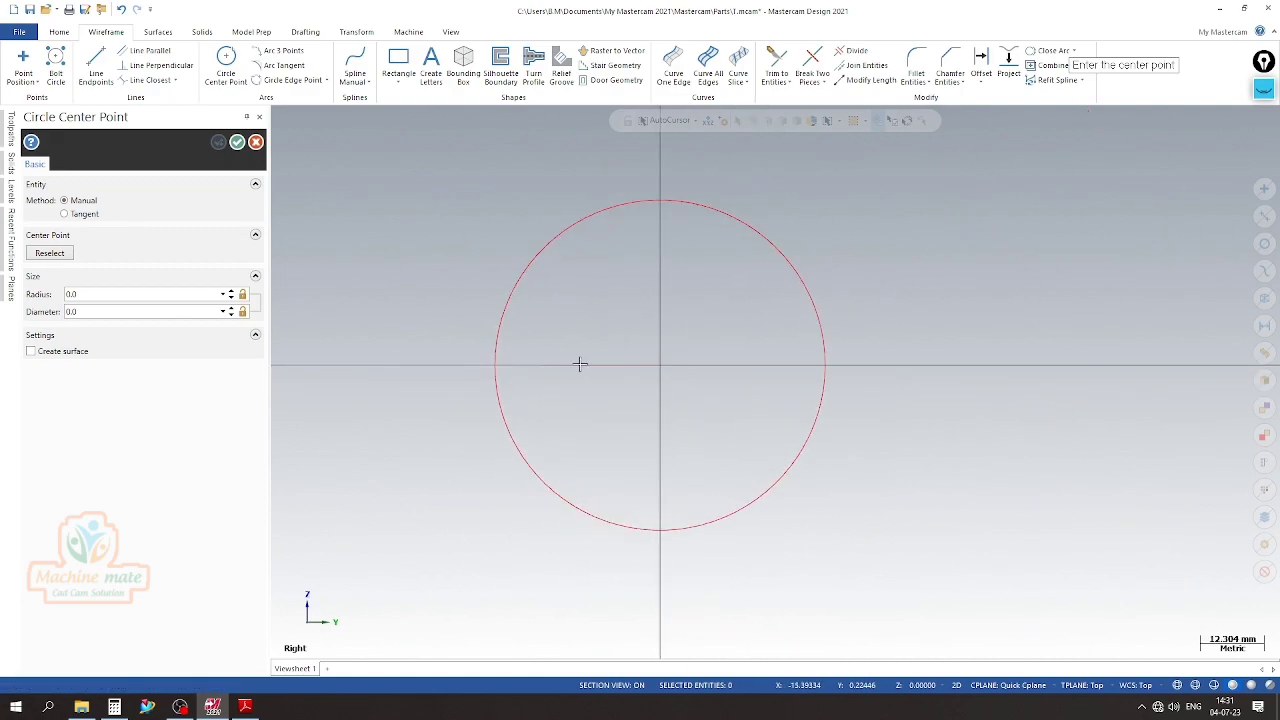
pyautogui.click(237, 142)
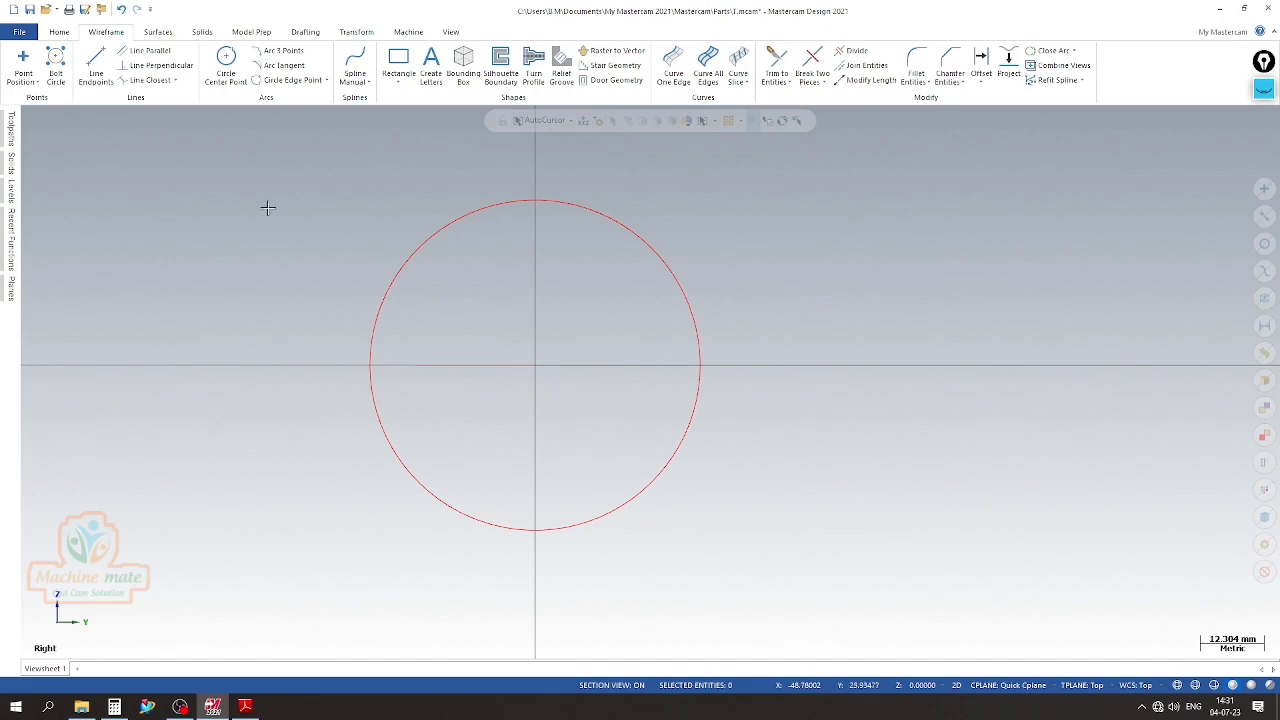
# Draw a rectangle 11 mm wide and 16.1 mm high, its right-side midpoint anchored at the outer end of the left construction line
pyautogui.click(398, 86)
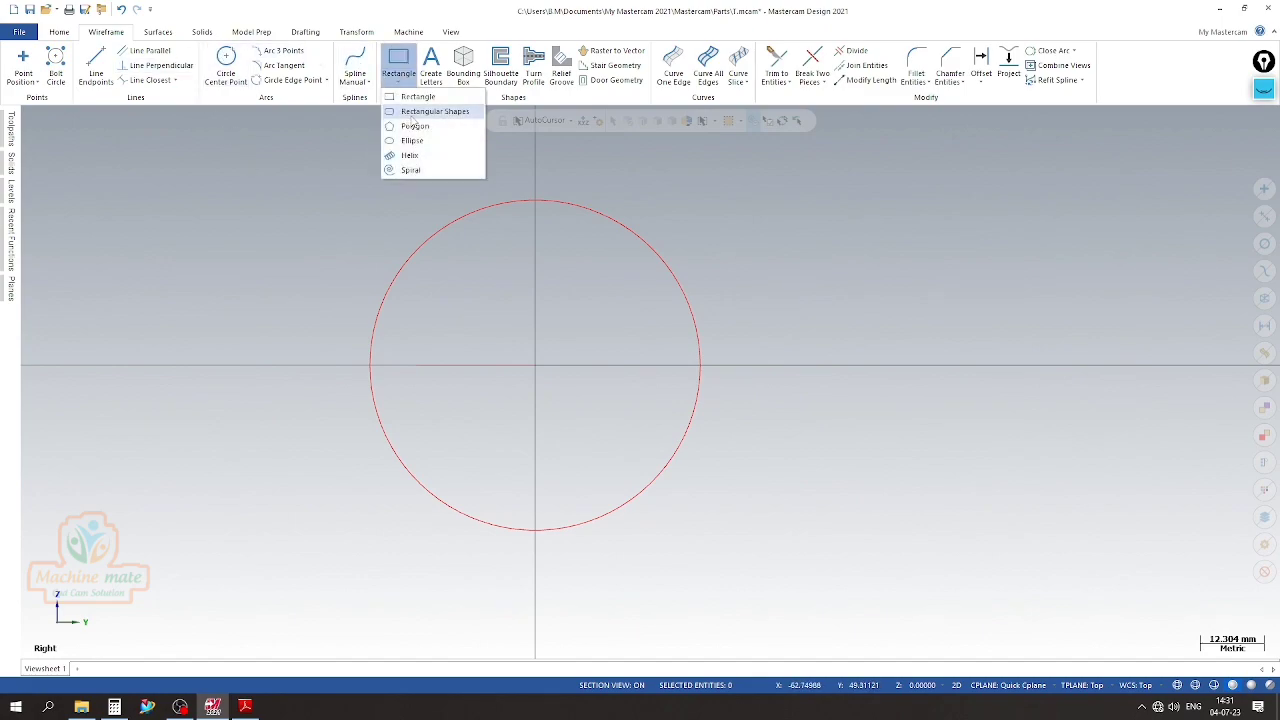
pyautogui.click(420, 112)
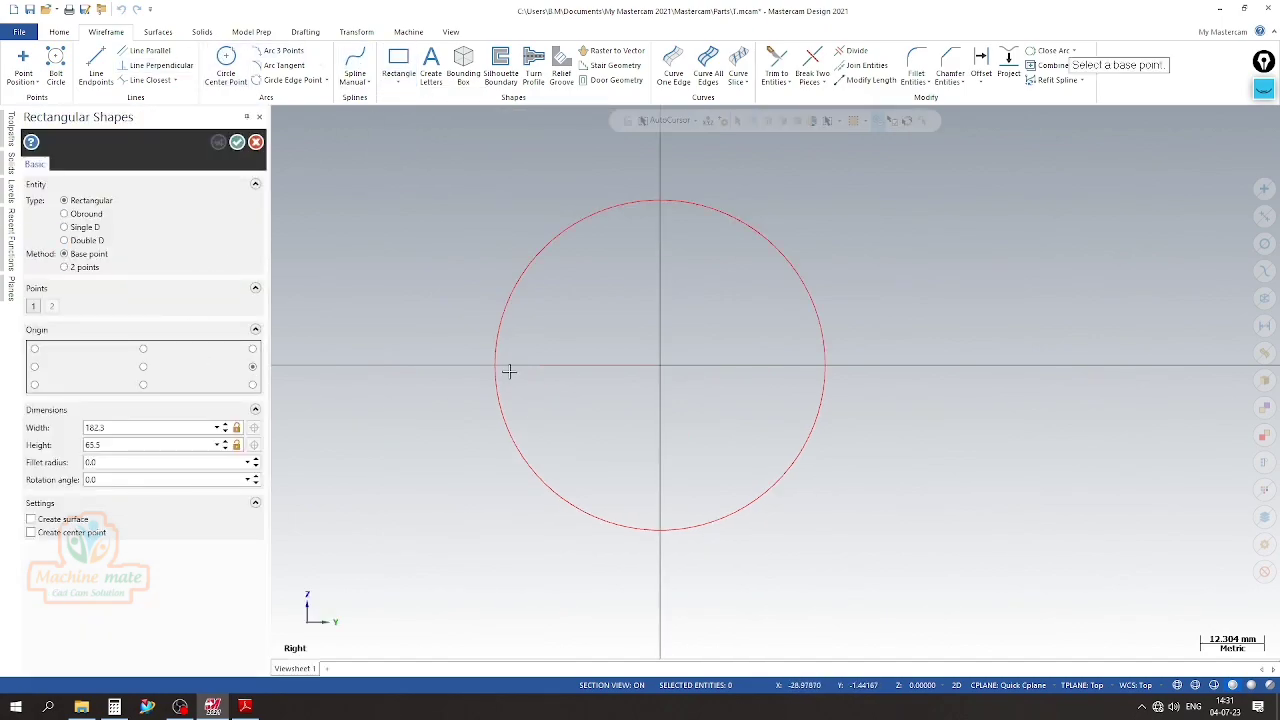
pyautogui.click(539, 367)
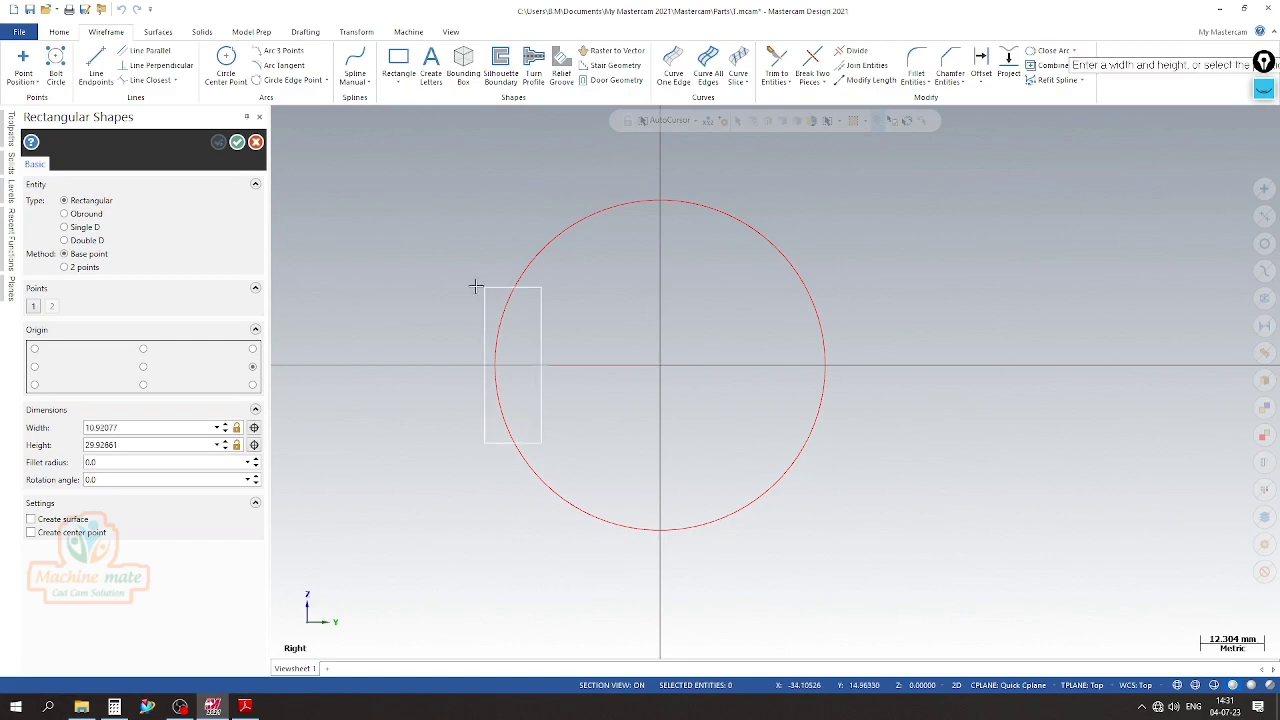
pyautogui.click(449, 336)
pyautogui.doubleClick(161, 444)
pyautogui.write('16.1')
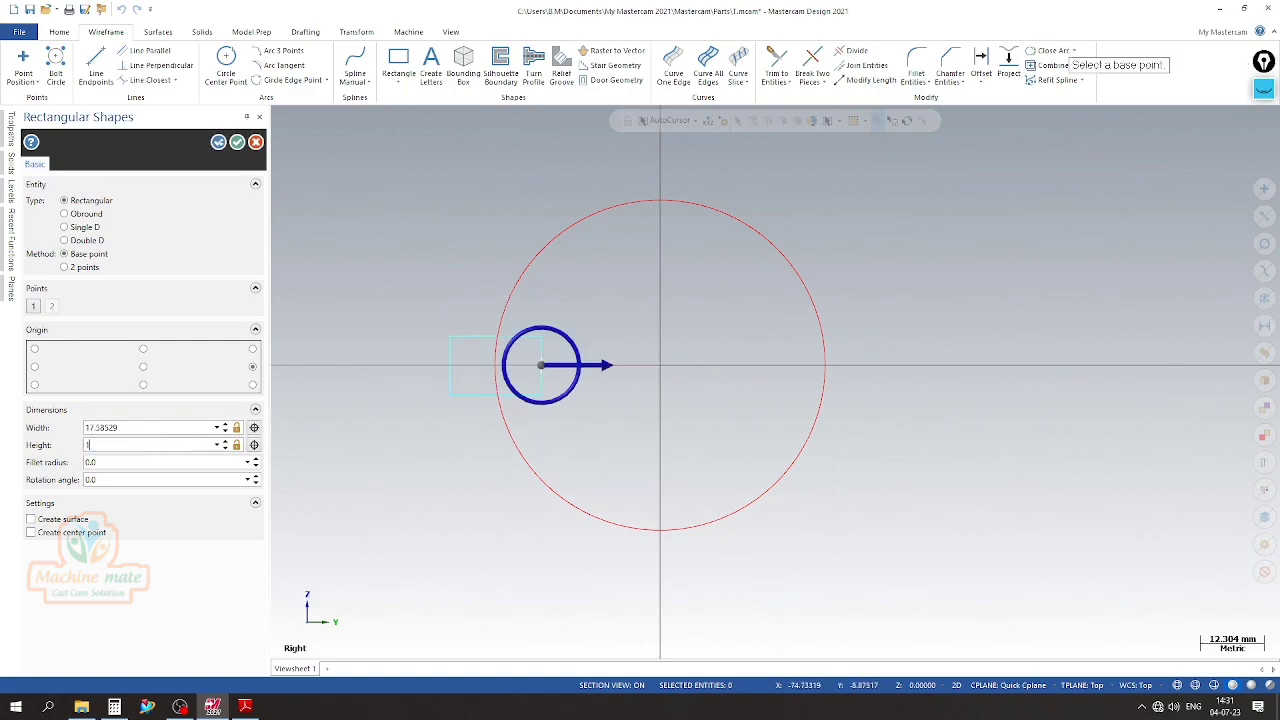
pyautogui.doubleClick(175, 427)
pyautogui.click(217, 428)
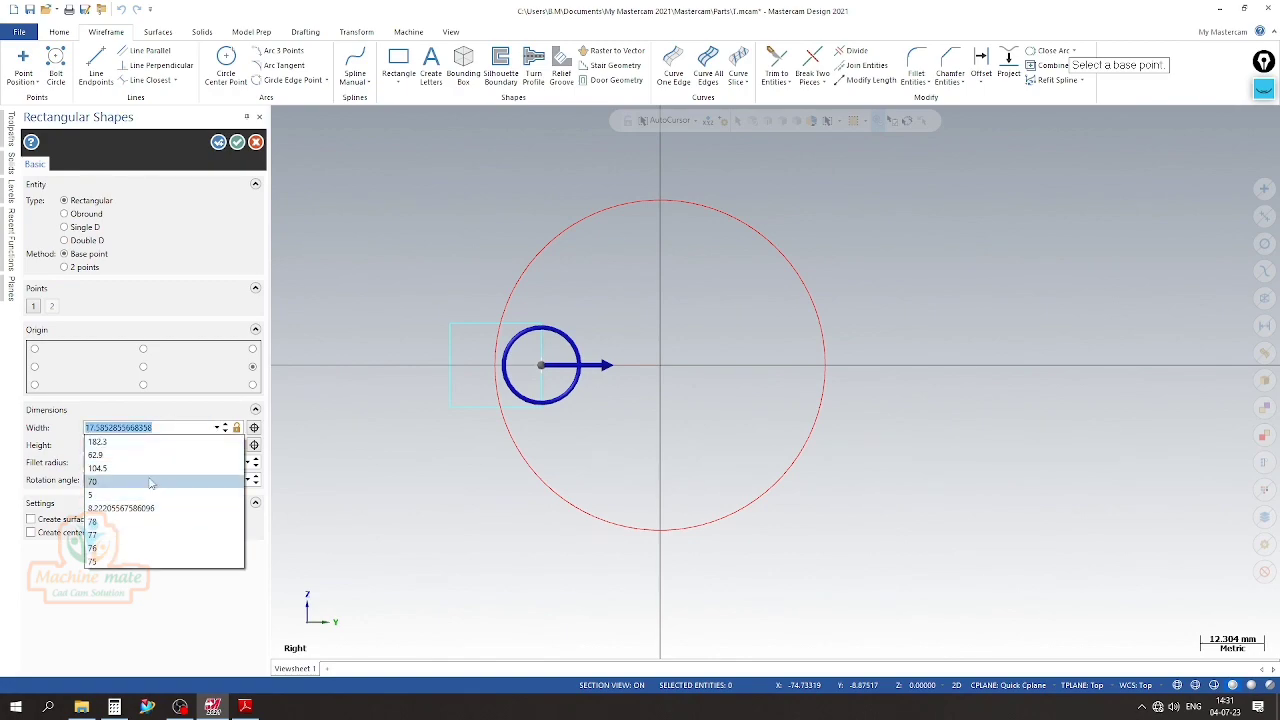
pyautogui.write('15')
pyautogui.press('Return')
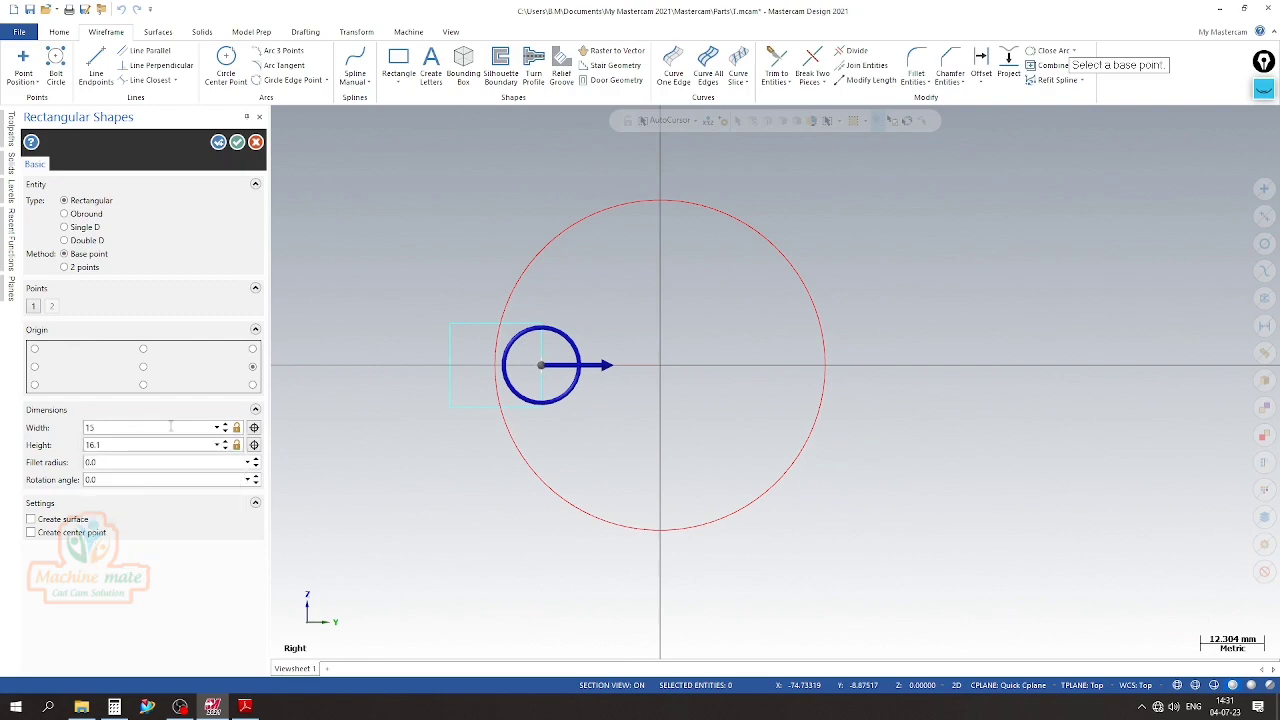
pyautogui.click(225, 431)
pyautogui.click(225, 431)
pyautogui.click(225, 431)
pyautogui.click(218, 142)
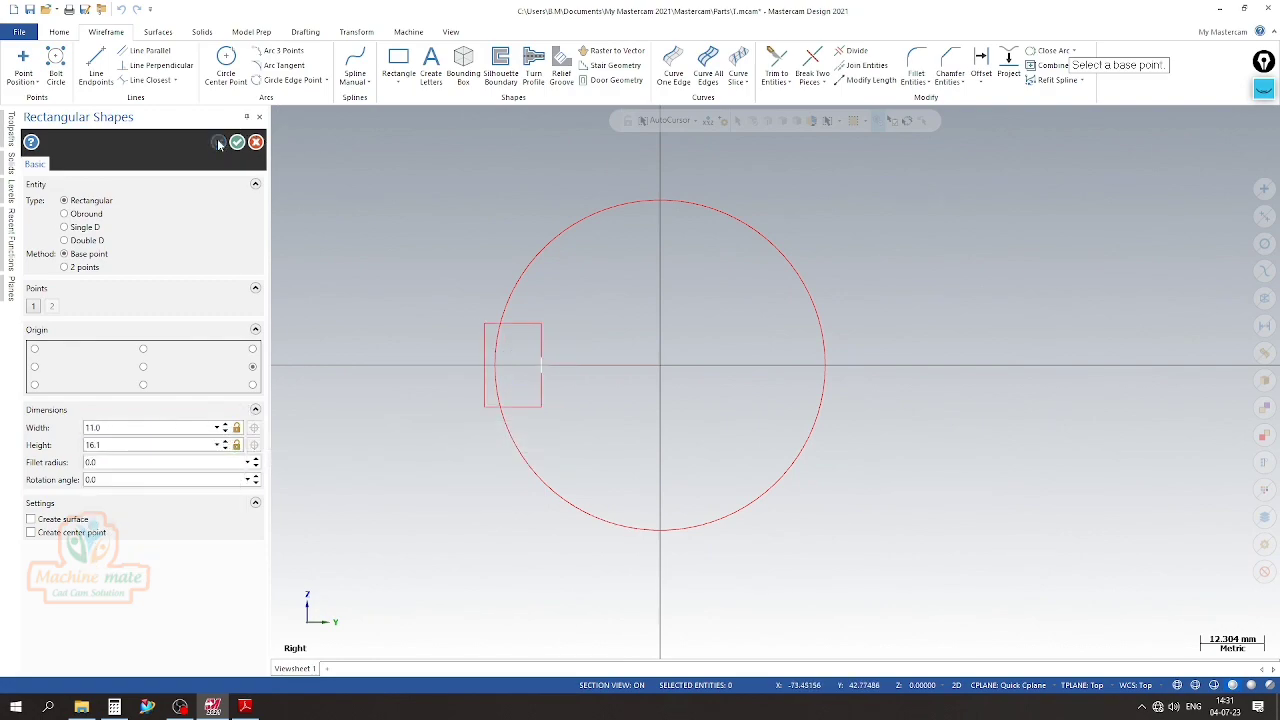
# Draw a rectangle 15 mm wide and 16.1 mm high, its left-side midpoint anchored at the outer end of the right construction line
pyautogui.scroll(-2, 334, 316)
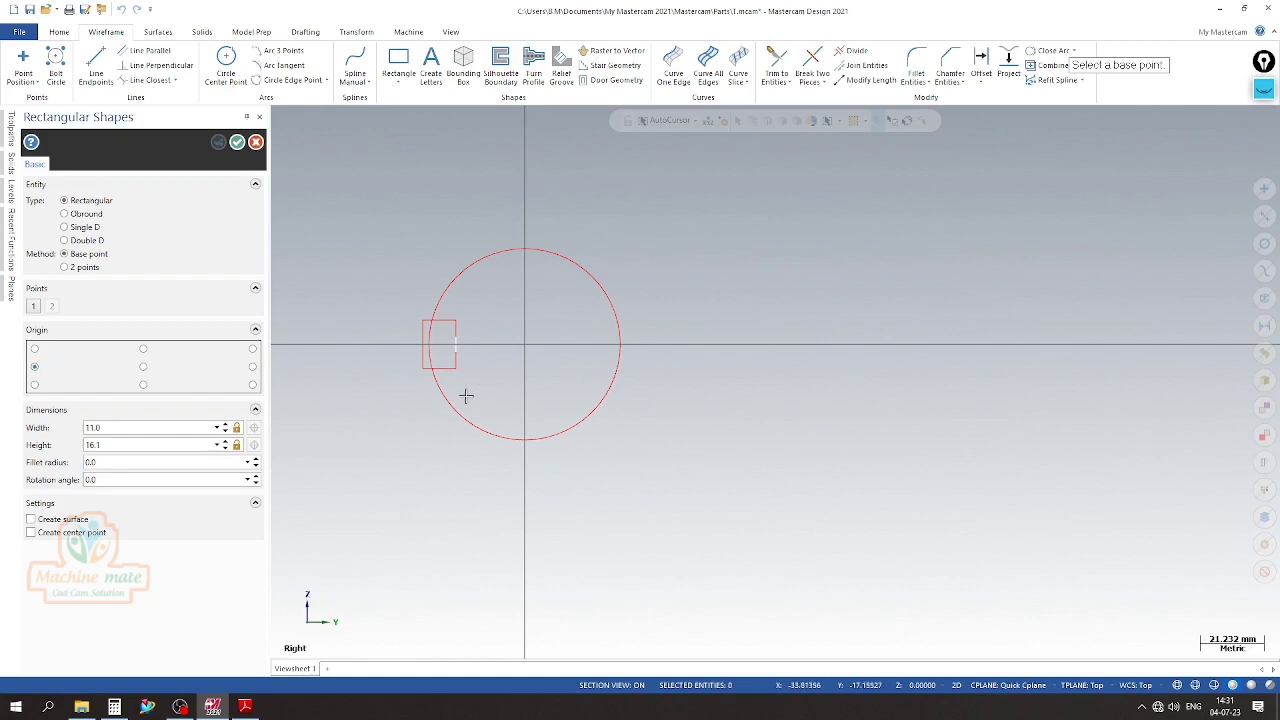
pyautogui.click(600, 346)
pyautogui.click(652, 332)
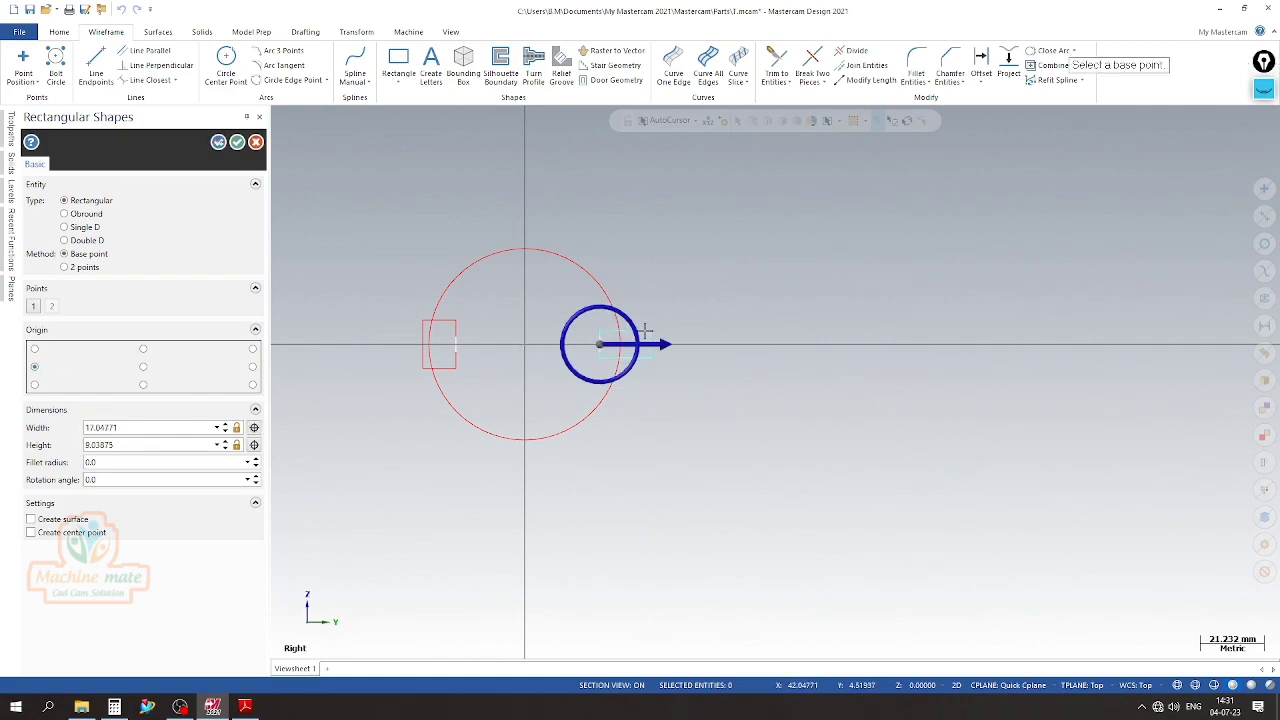
pyautogui.click(216, 445)
pyautogui.write('16.1')
pyautogui.click(216, 427)
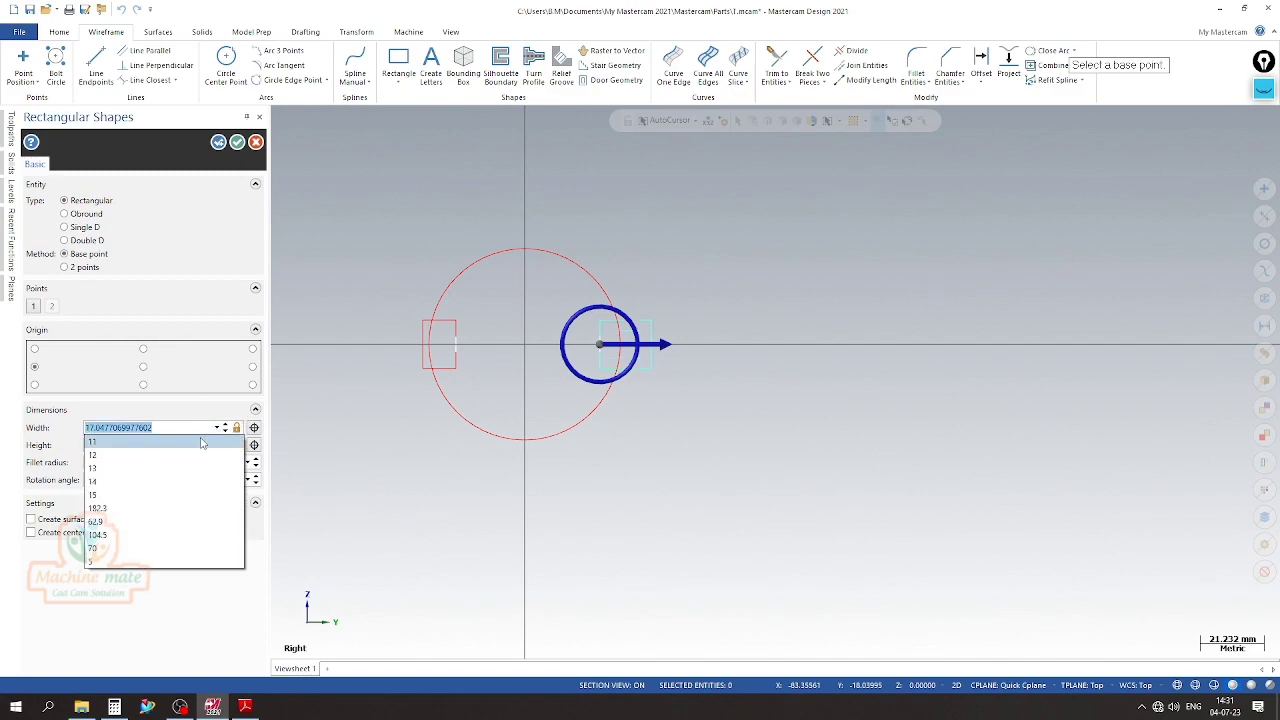
pyautogui.click(185, 495)
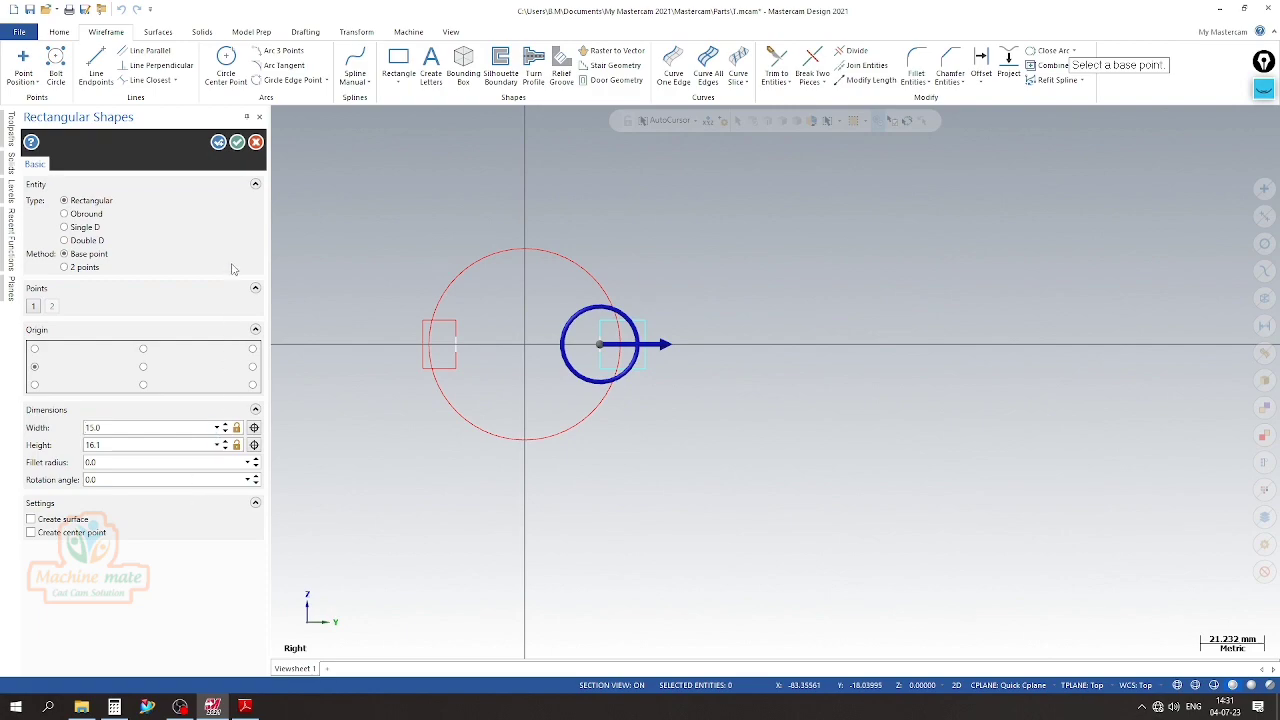
pyautogui.click(237, 143)
# Delete the two horizontal construction lines between the circle's centre and the slot rectangles
pyautogui.click(371, 345)
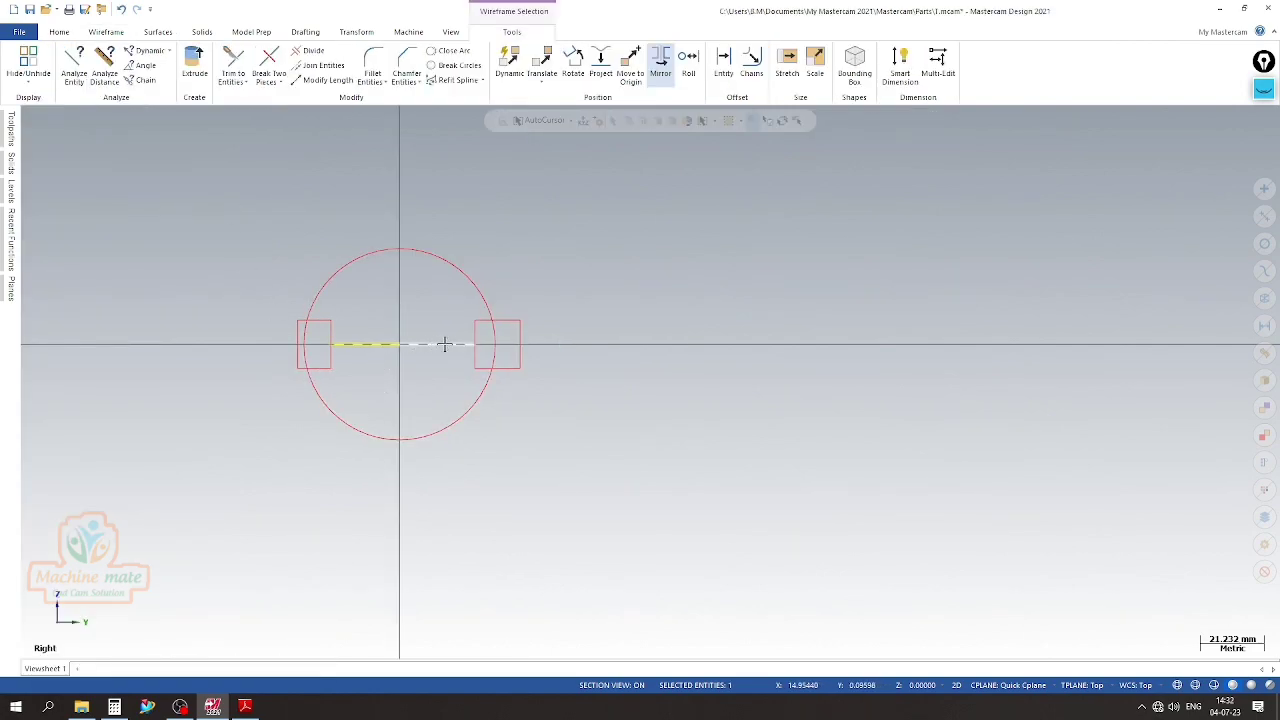
pyautogui.press('Delete')
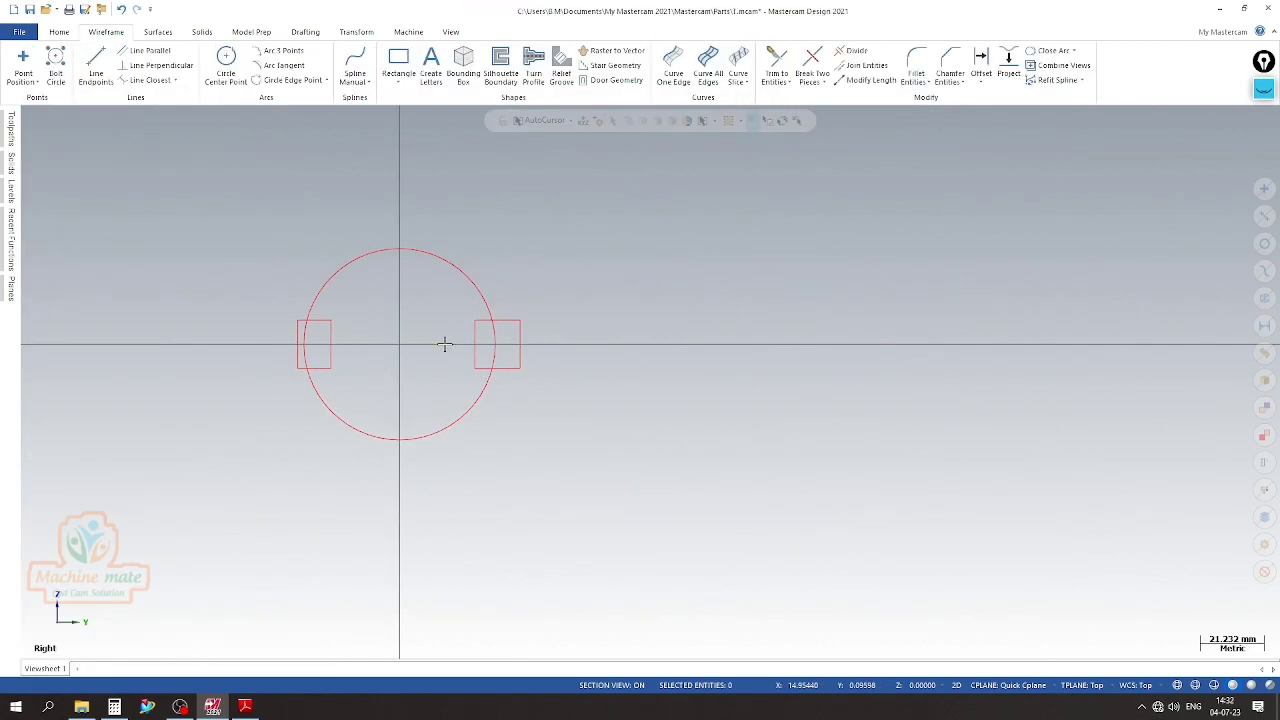
pyautogui.scroll(1, 491, 330)
pyautogui.scroll(-1, 400, 351)
pyautogui.scroll(2, 446, 363)
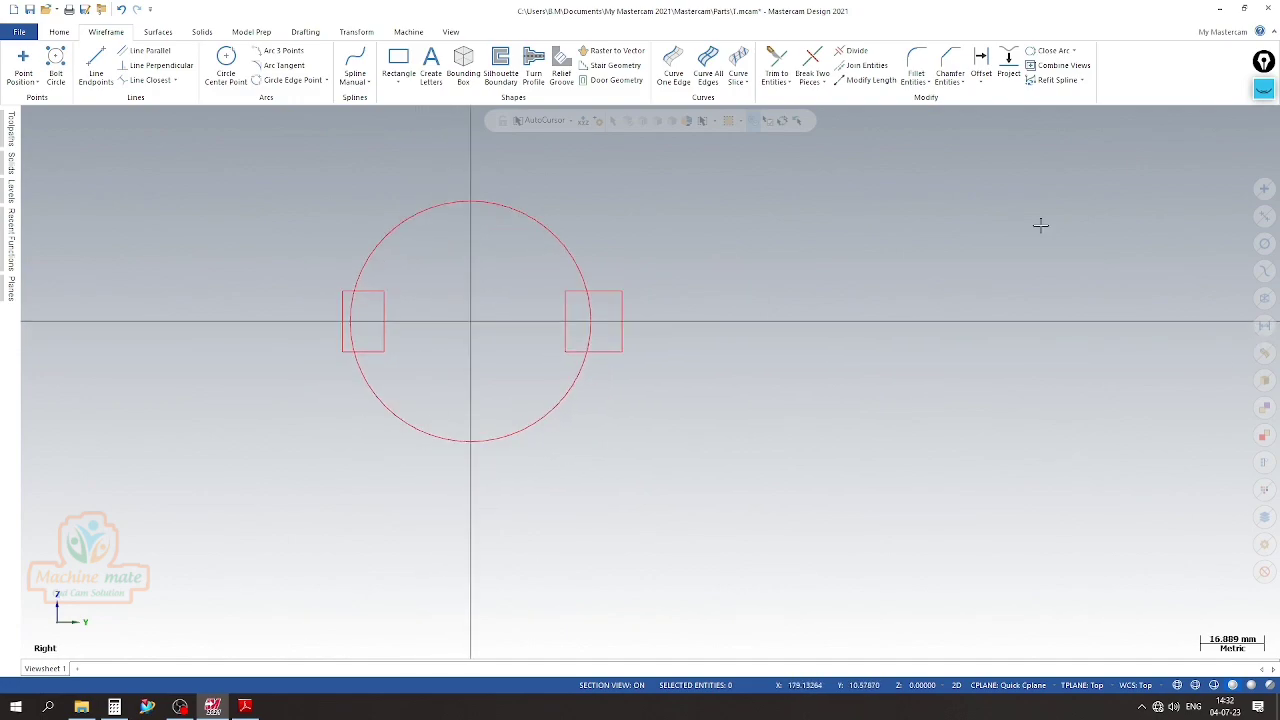
# Draw a vertical 18.5 mm line downward from the circle's right quadrant point, checking the length in the PDF drawing
pyautogui.click(96, 70)
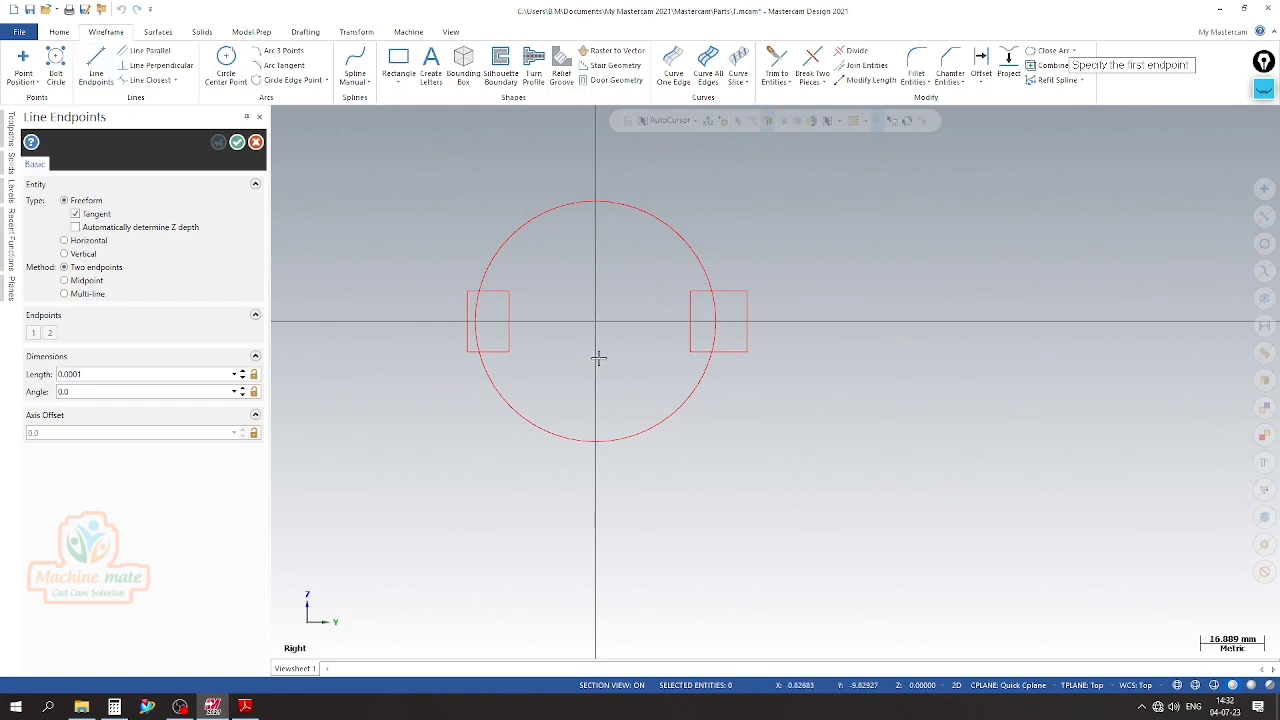
pyautogui.click(719, 328)
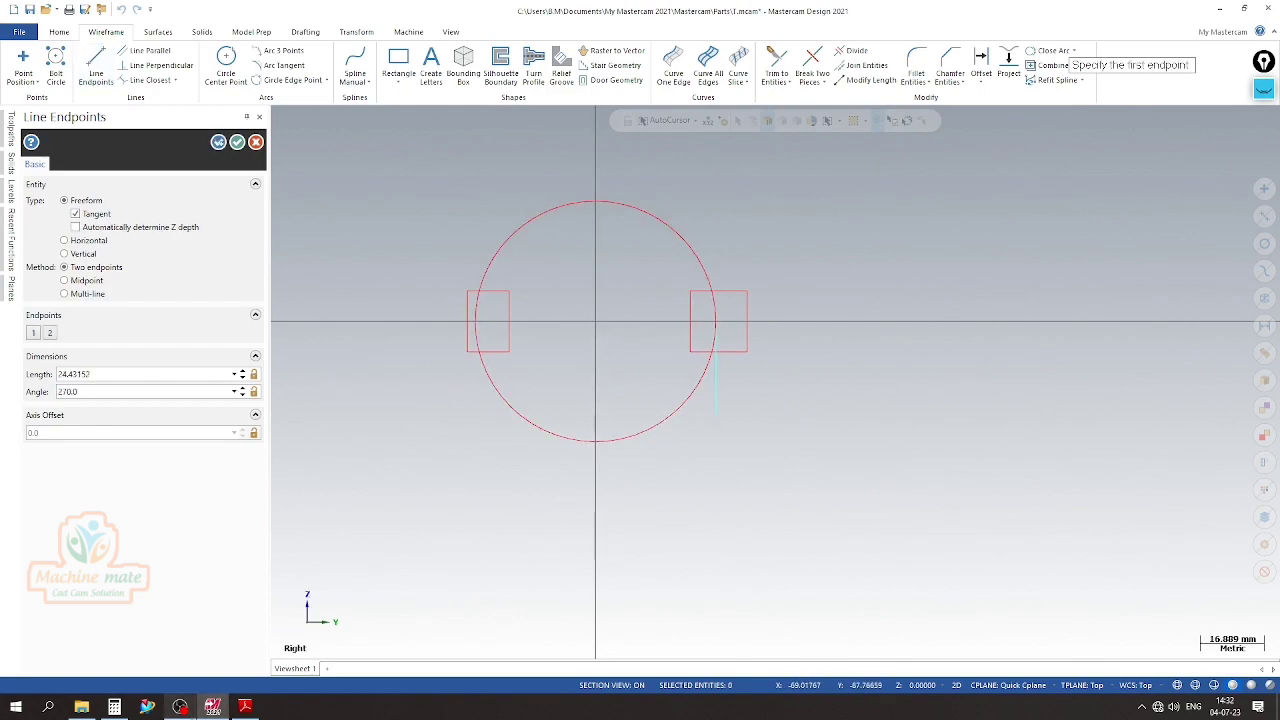
pyautogui.click(245, 707)
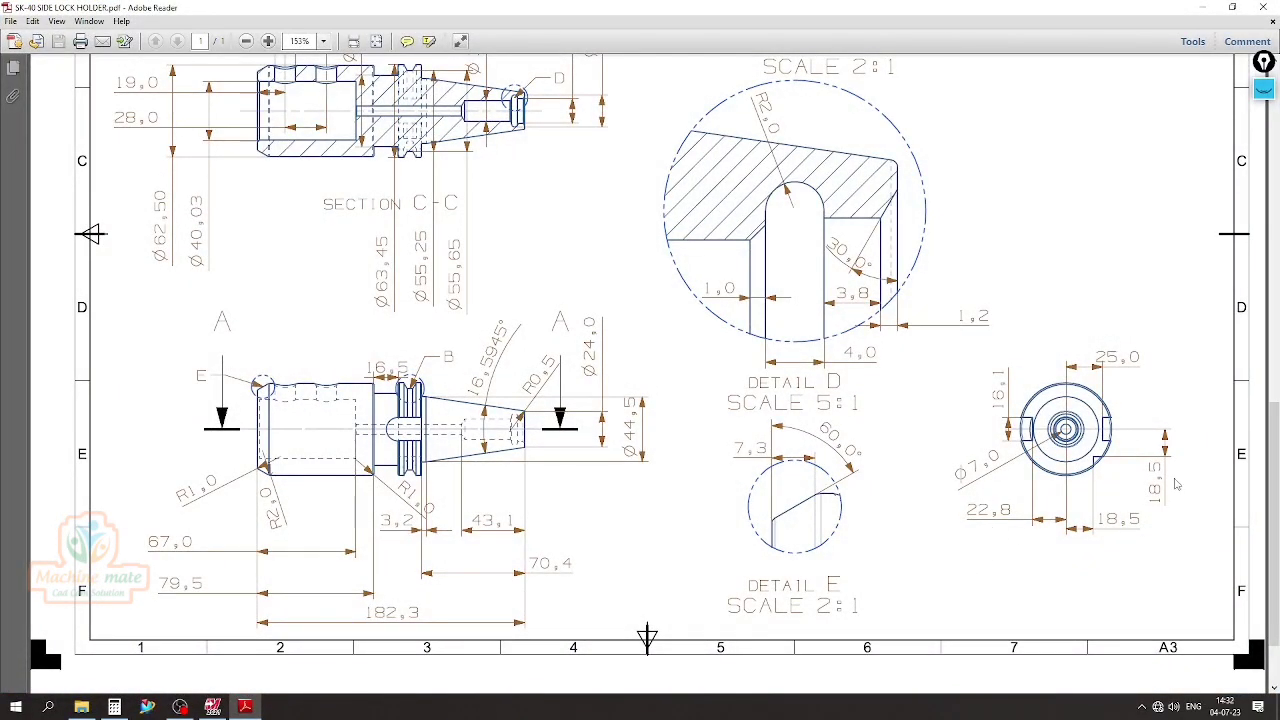
pyautogui.click(245, 707)
pyautogui.click(122, 377)
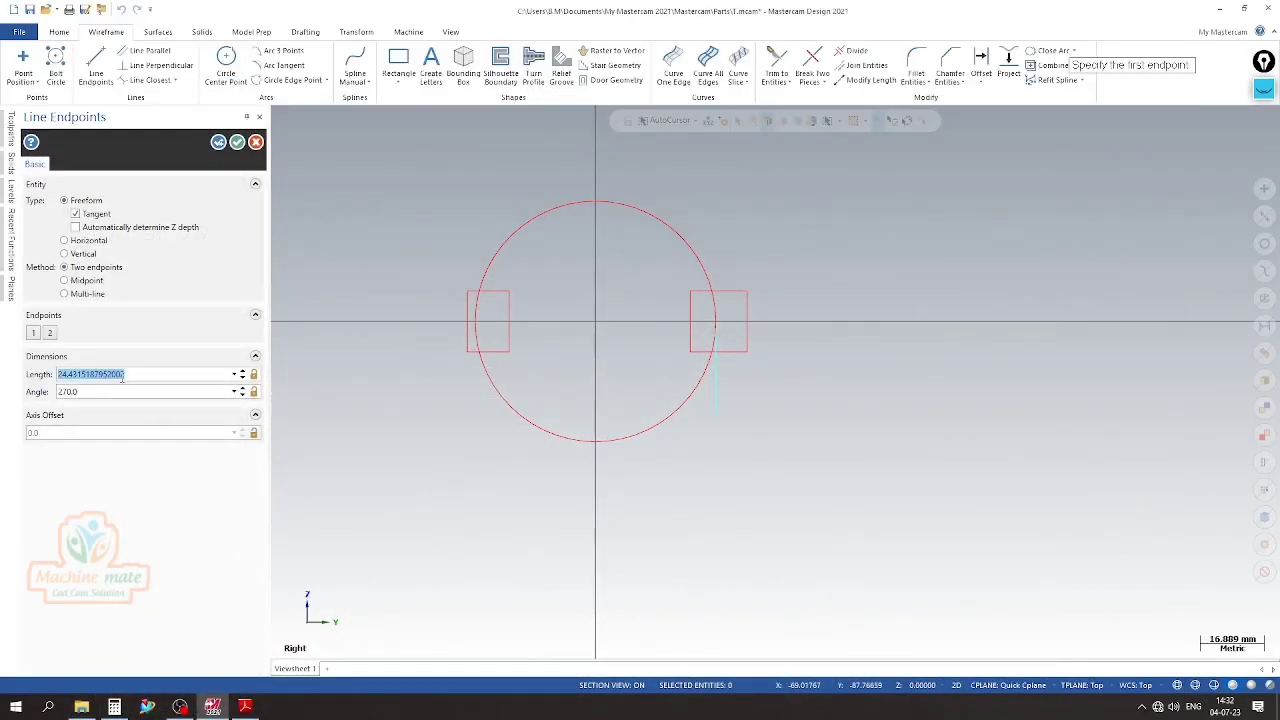
pyautogui.write('18.5')
pyautogui.press('Return')
# Draw a horizontal 18.5 mm line toward the right from the circle's bottom quadrant point
pyautogui.click(597, 442)
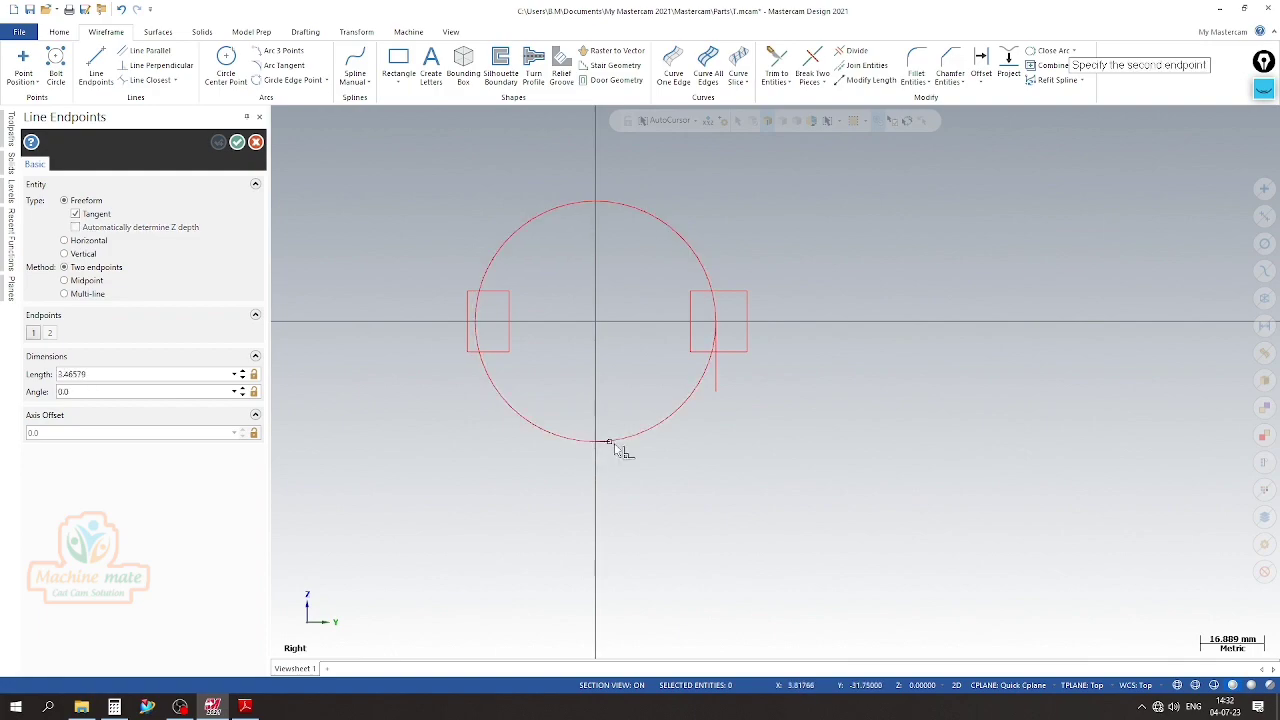
pyautogui.click(670, 442)
pyautogui.click(235, 374)
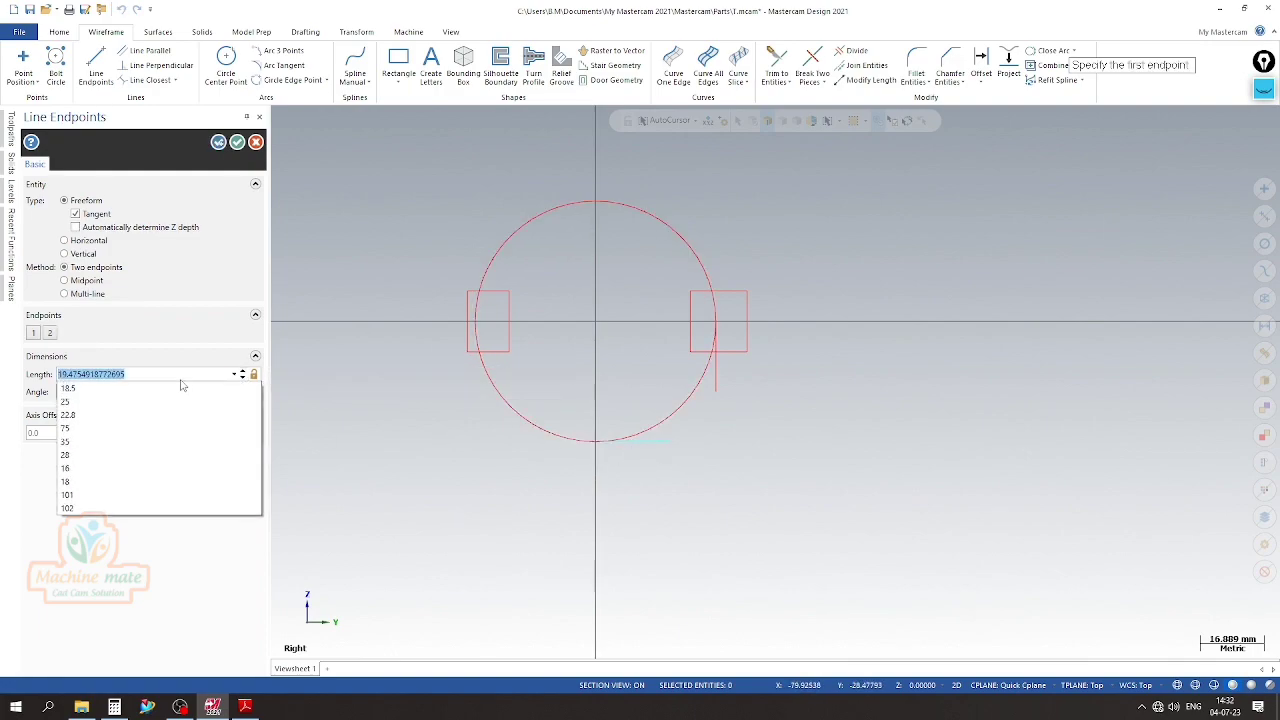
pyautogui.click(150, 390)
pyautogui.click(218, 142)
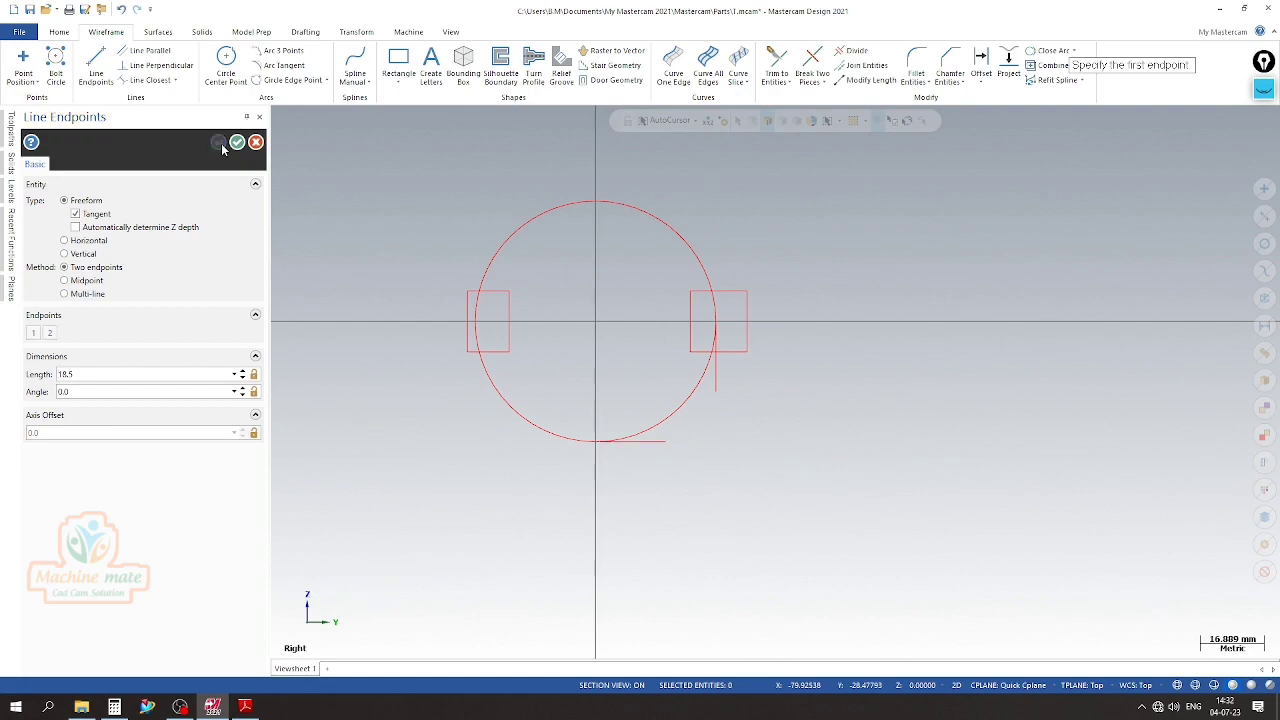
# Draw a vertical line up from the bottom line's outer end and a crossing horizontal line left from the side line's lower end
pyautogui.scroll(2, 619, 343)
pyautogui.click(690, 498)
pyautogui.click(692, 380)
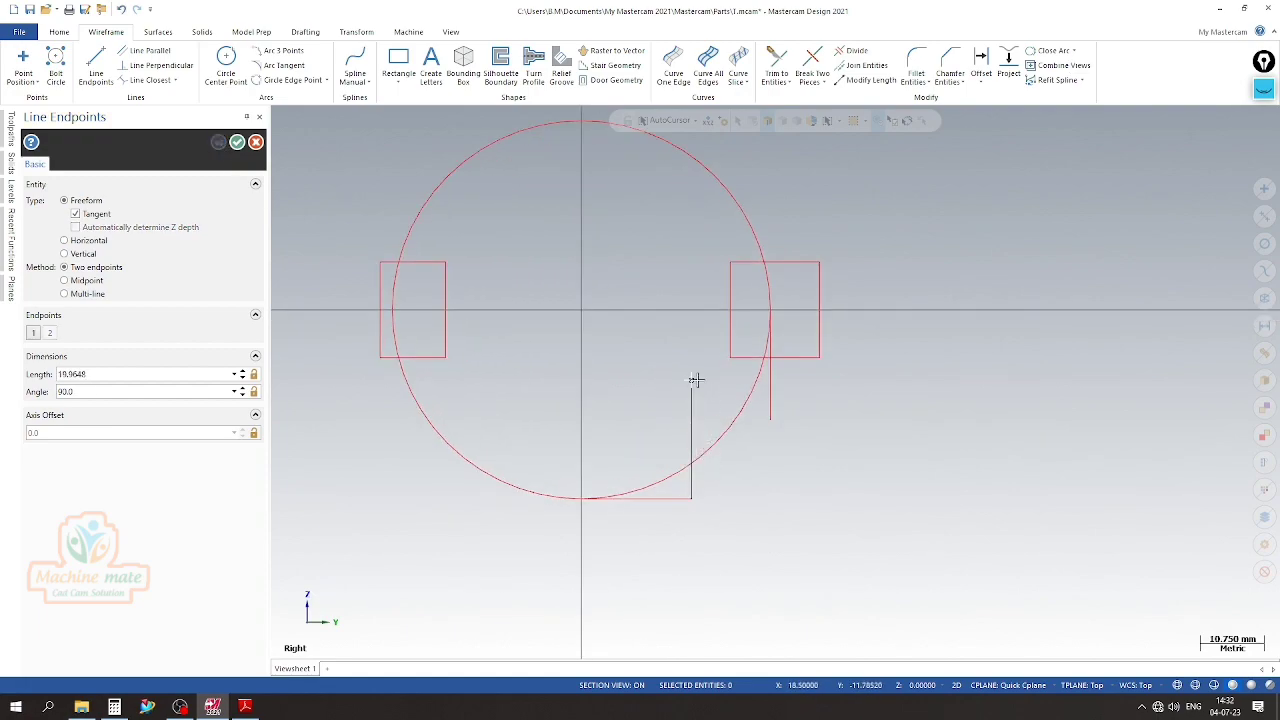
pyautogui.click(770, 418)
pyautogui.click(622, 416)
pyautogui.click(237, 142)
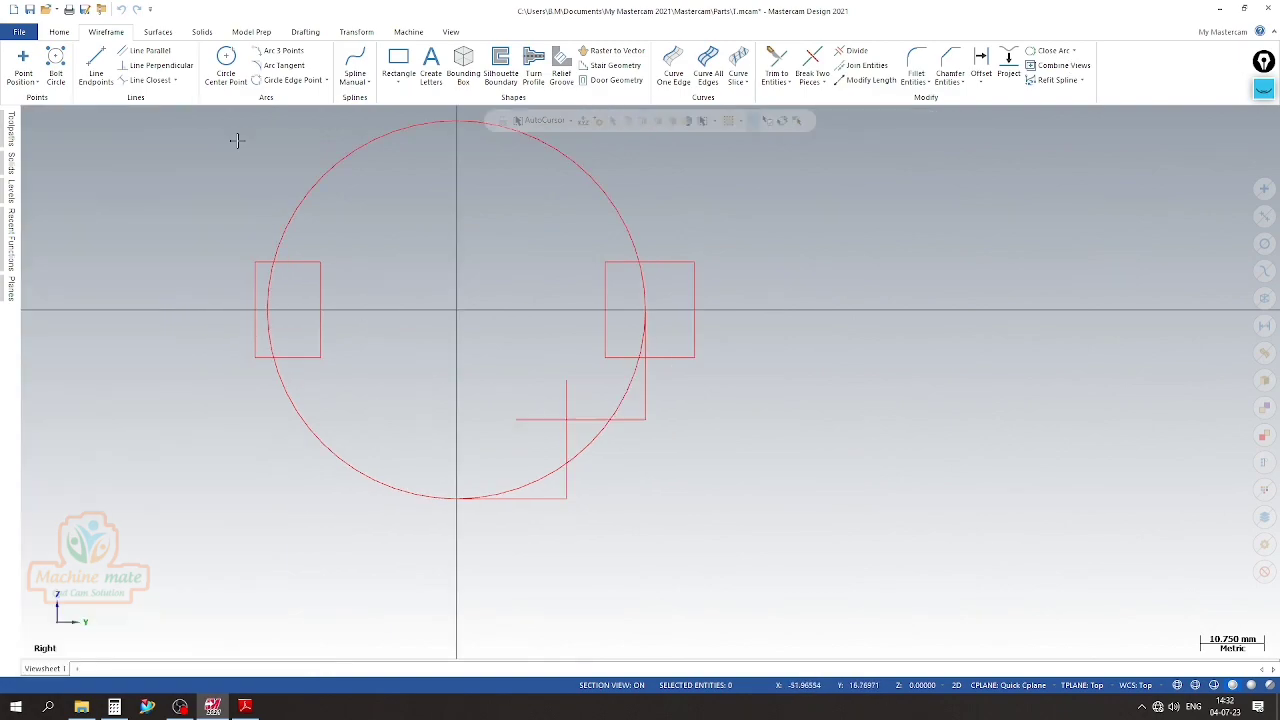
# Trim the two crossing lines to each other so they form the inner corner of the notch
pyautogui.click(775, 58)
pyautogui.scroll(1, 690, 445)
pyautogui.click(686, 437)
pyautogui.click(692, 406)
# Trim away the notch lines outside the circle and the rest of the circle, leaving a closed three-sided notch profile
pyautogui.scroll(-2, 697, 409)
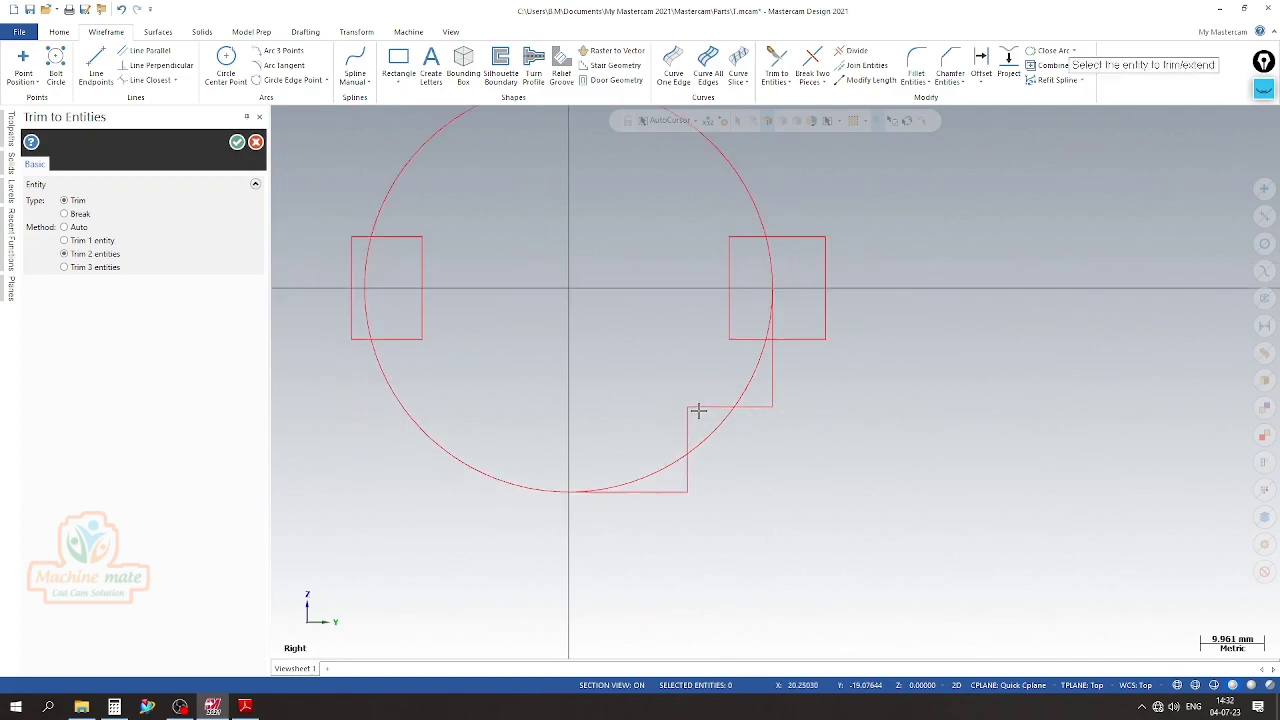
pyautogui.scroll(3, 708, 461)
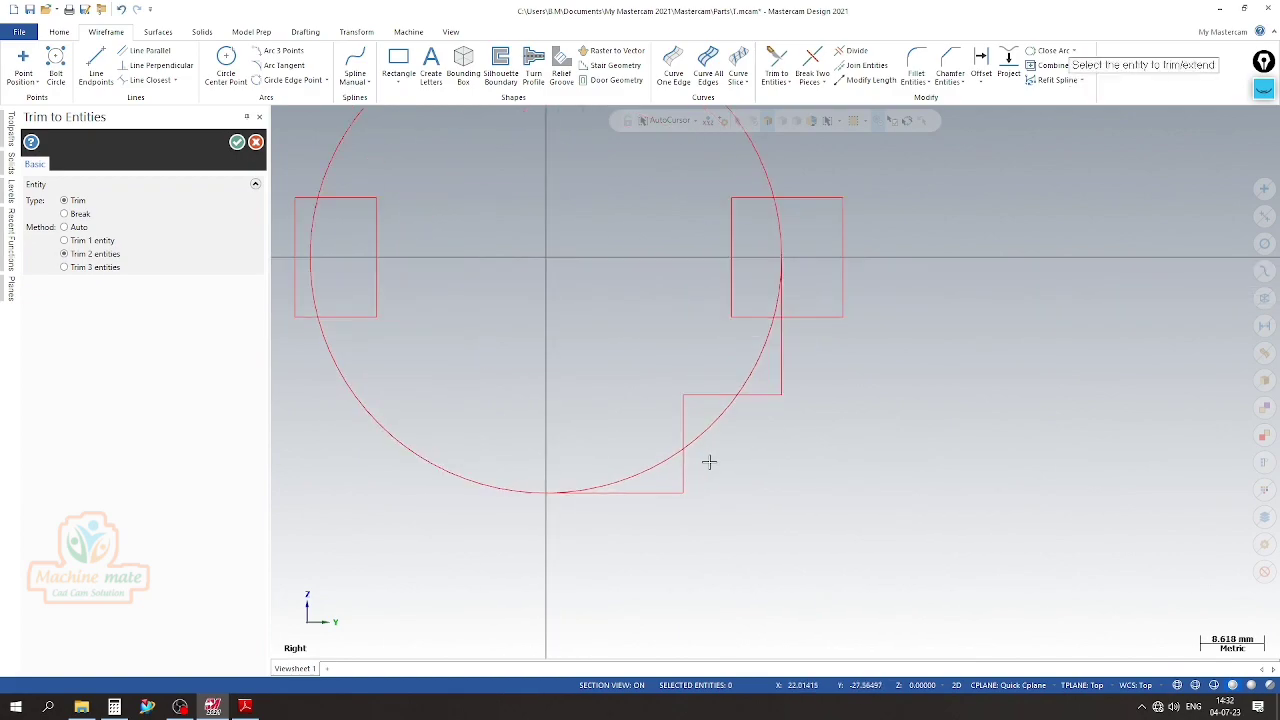
pyautogui.click(682, 425)
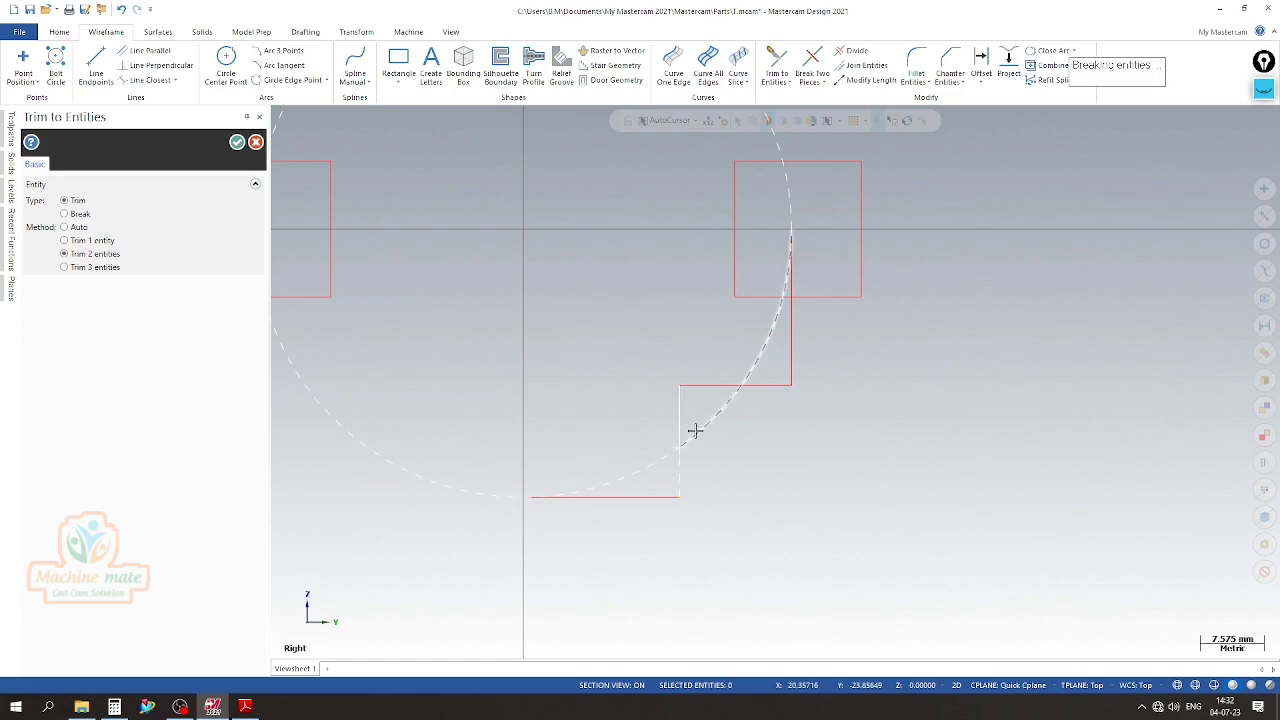
pyautogui.click(714, 401)
pyautogui.click(720, 388)
pyautogui.click(720, 409)
pyautogui.scroll(-3, 720, 409)
pyautogui.press('Escape')
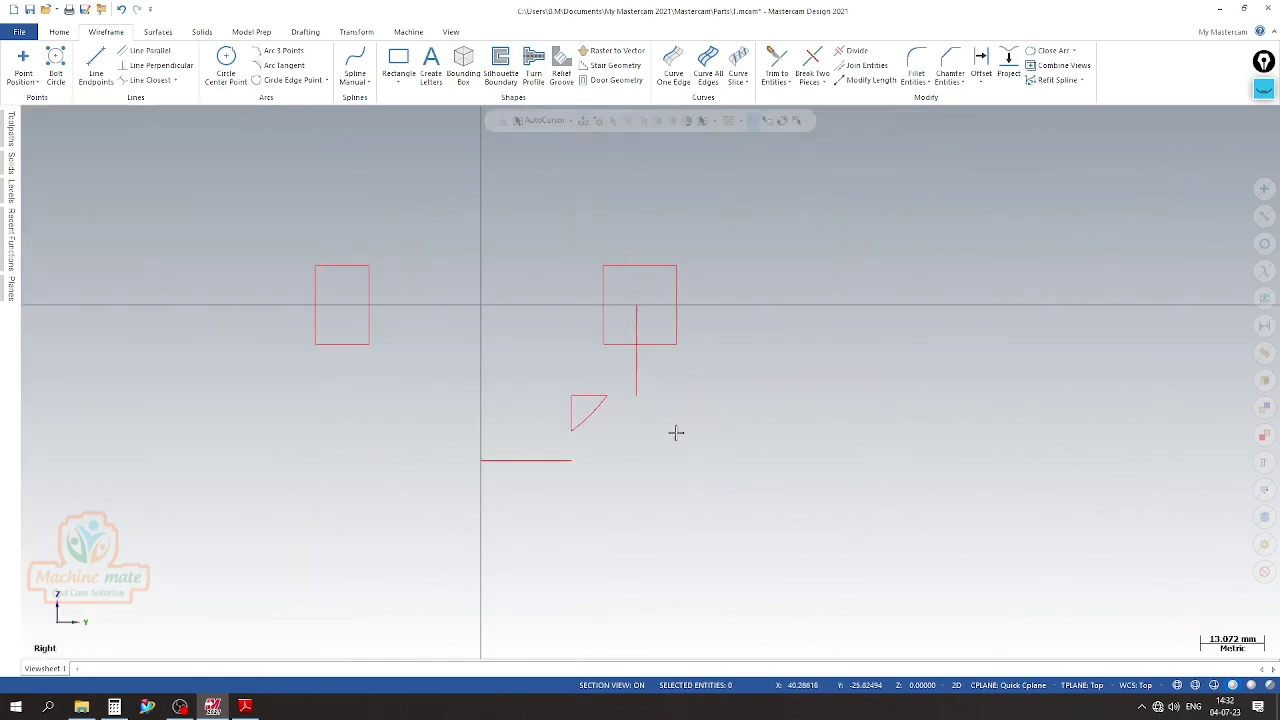
# Delete the leftover 18.5 mm horizontal and vertical construction lines
pyautogui.click(527, 459)
pyautogui.click(636, 381)
pyautogui.press('Delete')
# Make level 5 visible to show the holder solid together with the slot and notch profiles
pyautogui.click(10, 195)
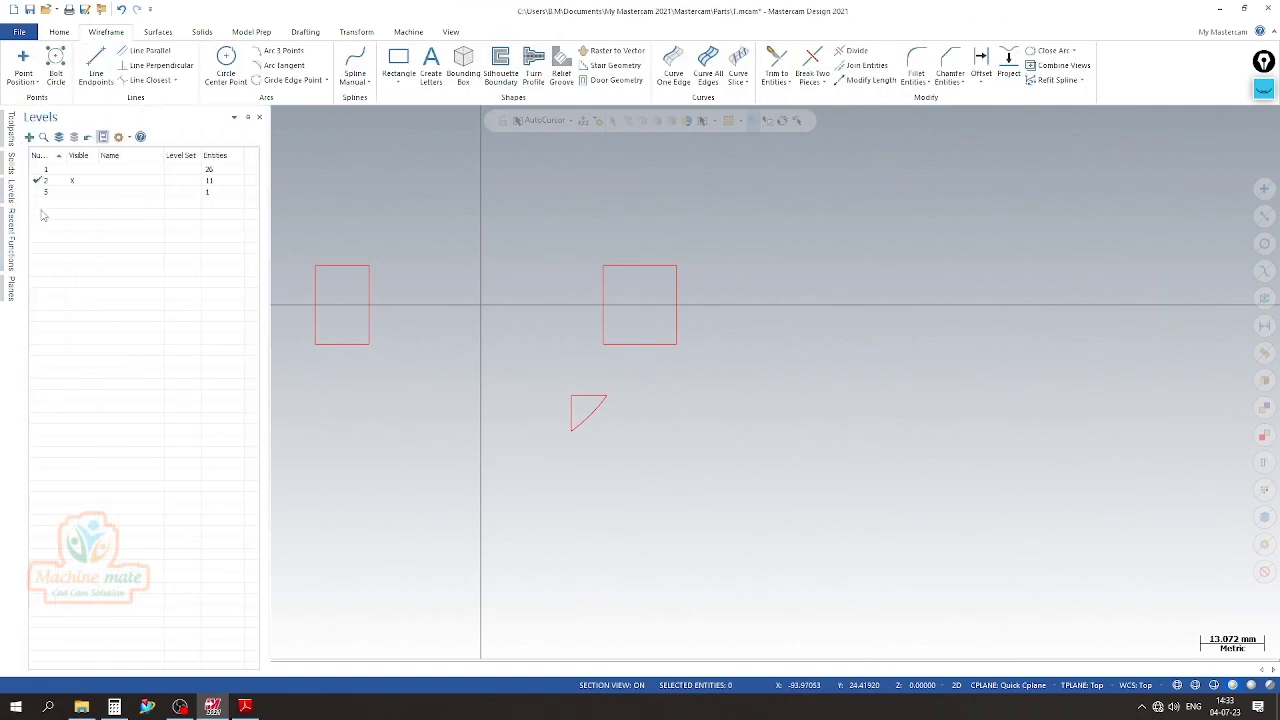
pyautogui.click(71, 192)
pyautogui.scroll(-2, 726, 323)
pyautogui.moveTo(709, 414); pyautogui.dragTo(740, 372, button='middle')
# Start a solid extrude and chain the two flange slot rectangles and the three-sided notch profile
pyautogui.click(202, 31)
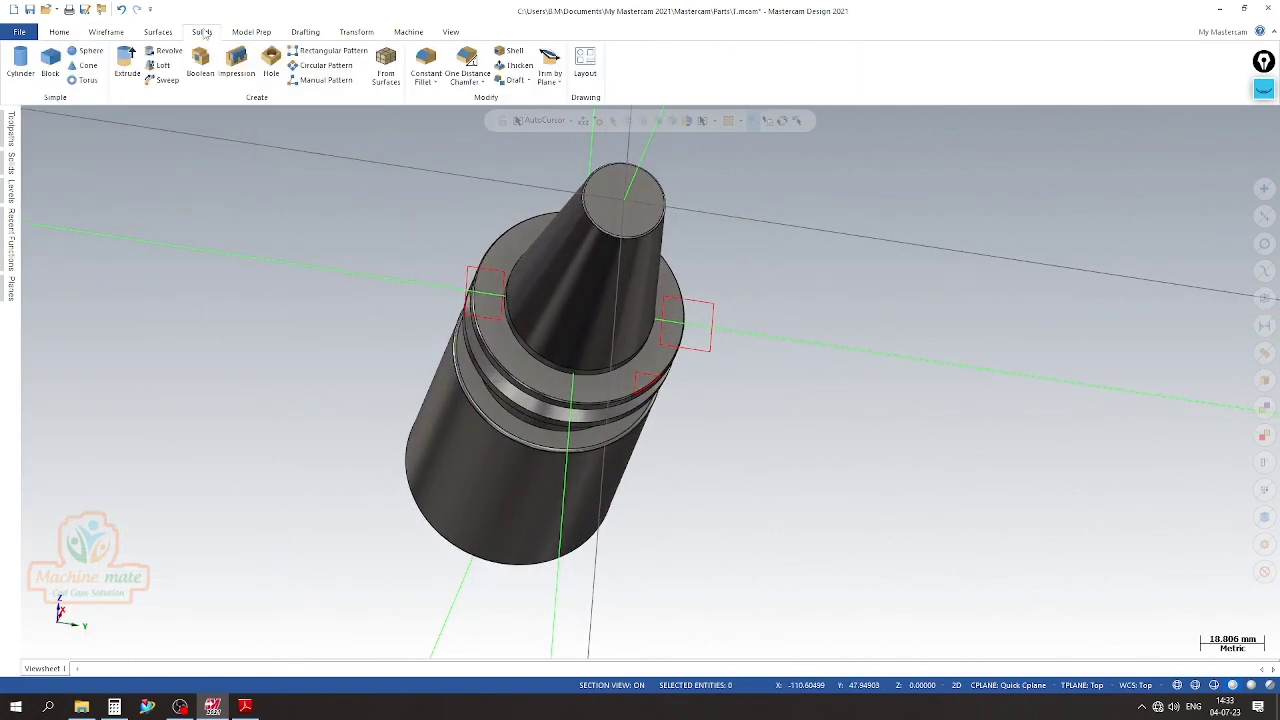
pyautogui.click(136, 80)
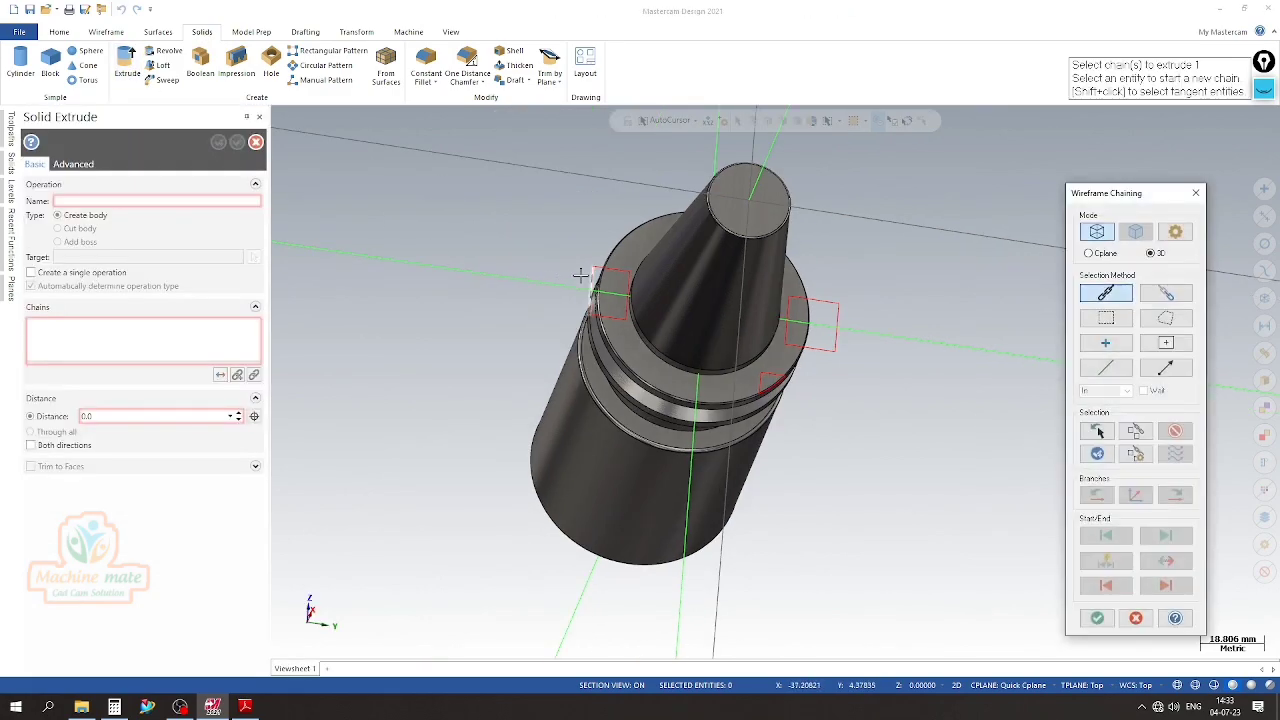
pyautogui.click(836, 314)
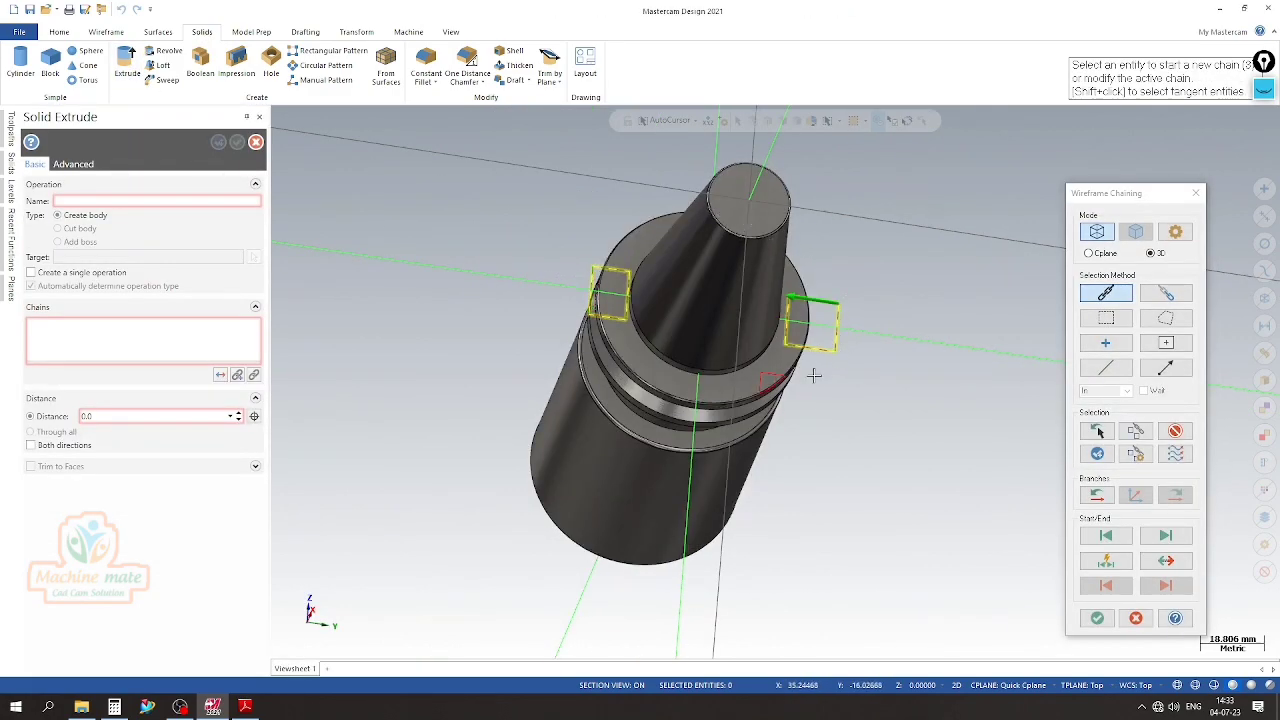
pyautogui.click(778, 388)
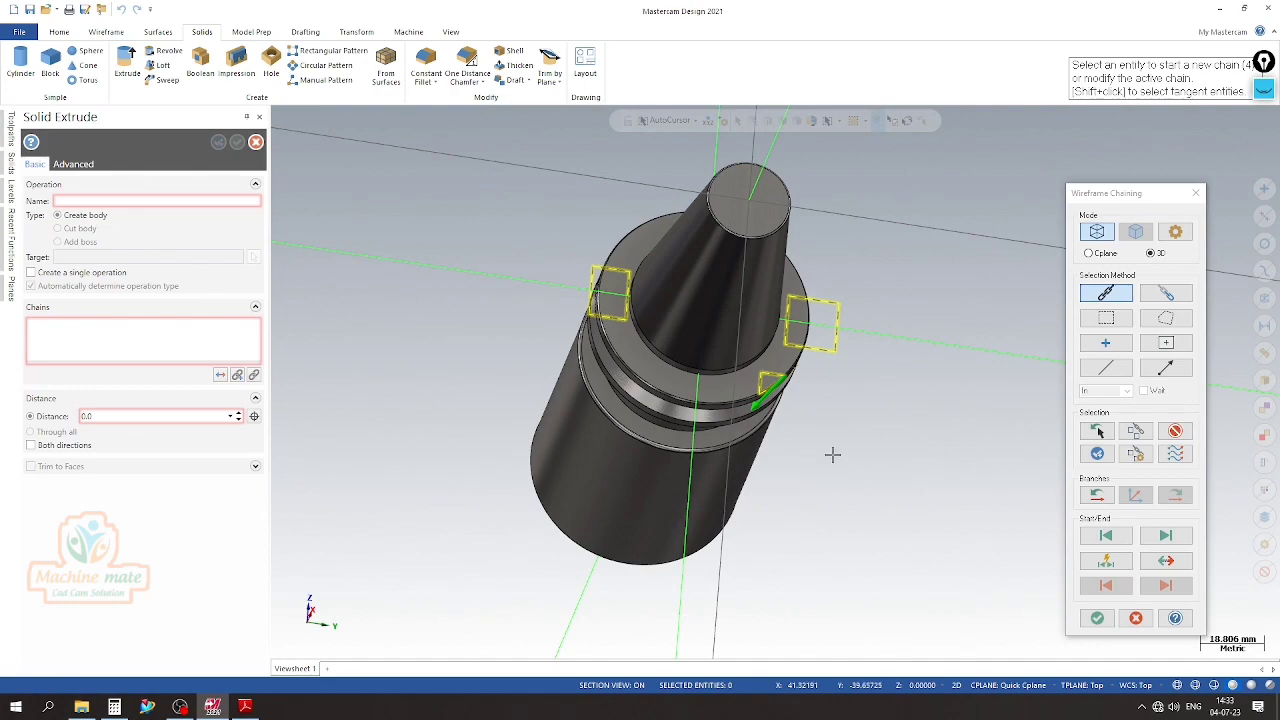
pyautogui.click(1097, 618)
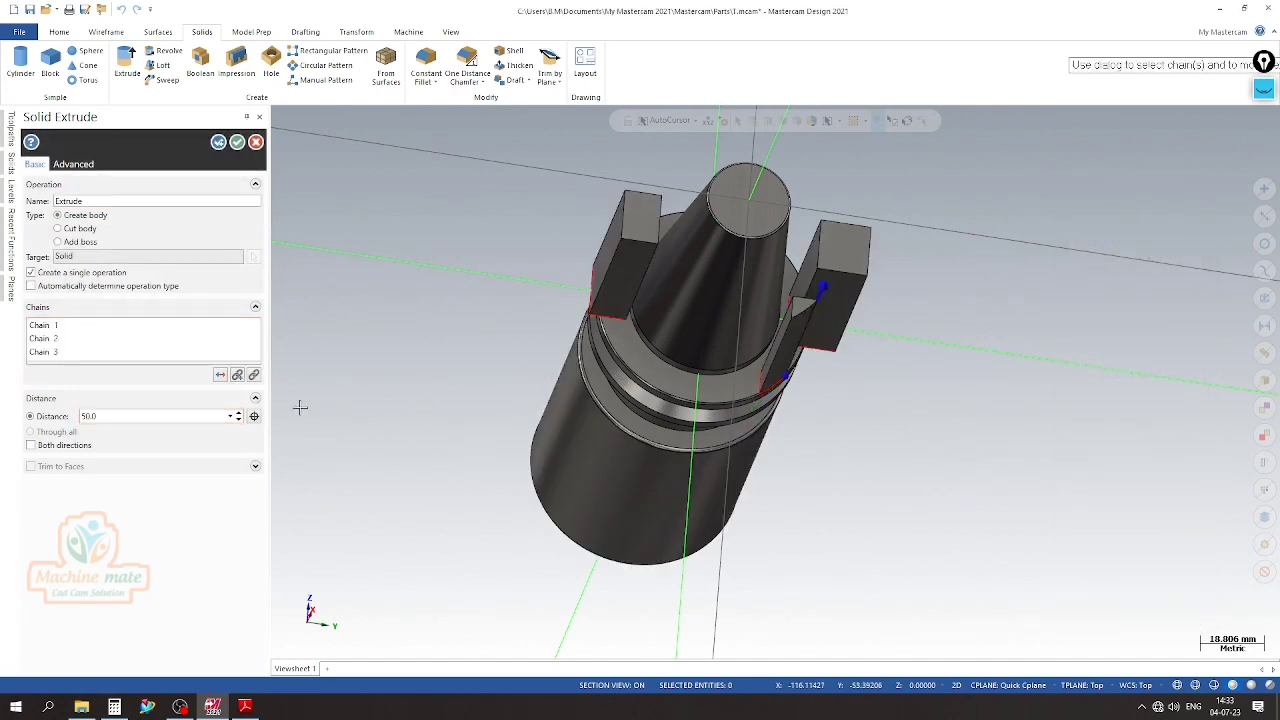
# Set the extrude distance to 16 mm, reverse its direction toward the flange and cut the holder body with the three chains
pyautogui.click(231, 417)
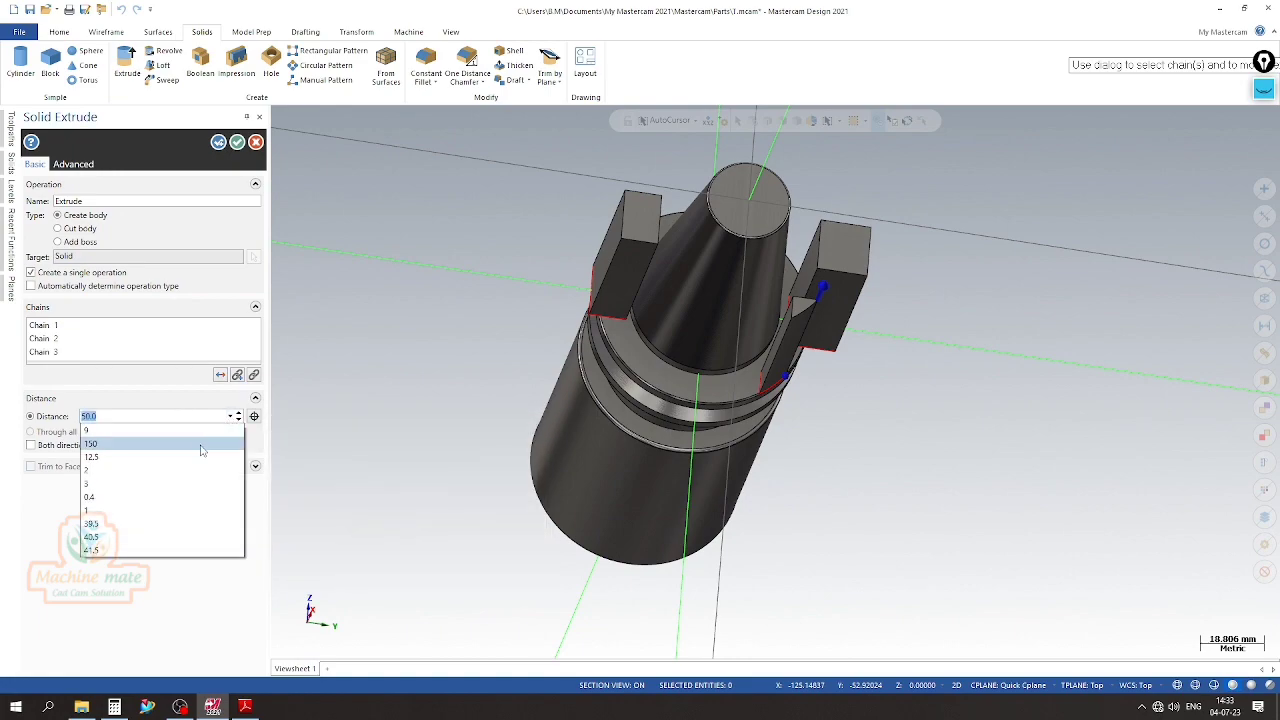
pyautogui.click(134, 427)
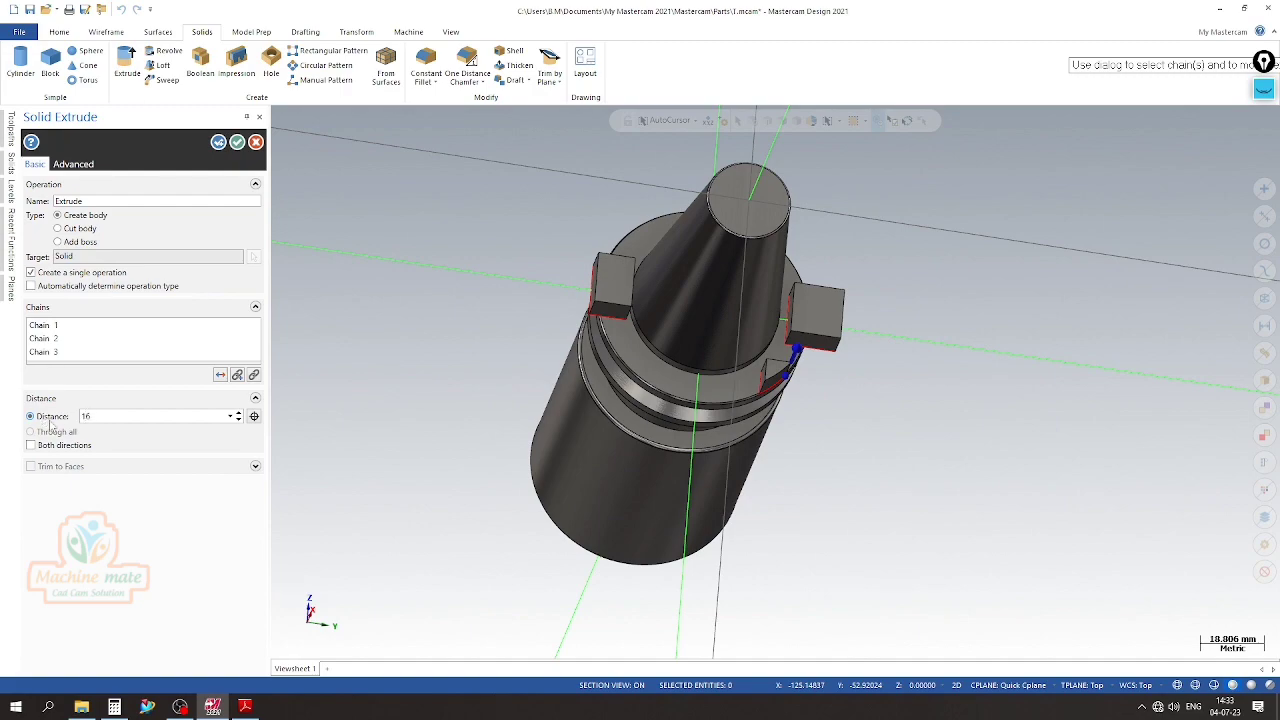
pyautogui.press('Return')
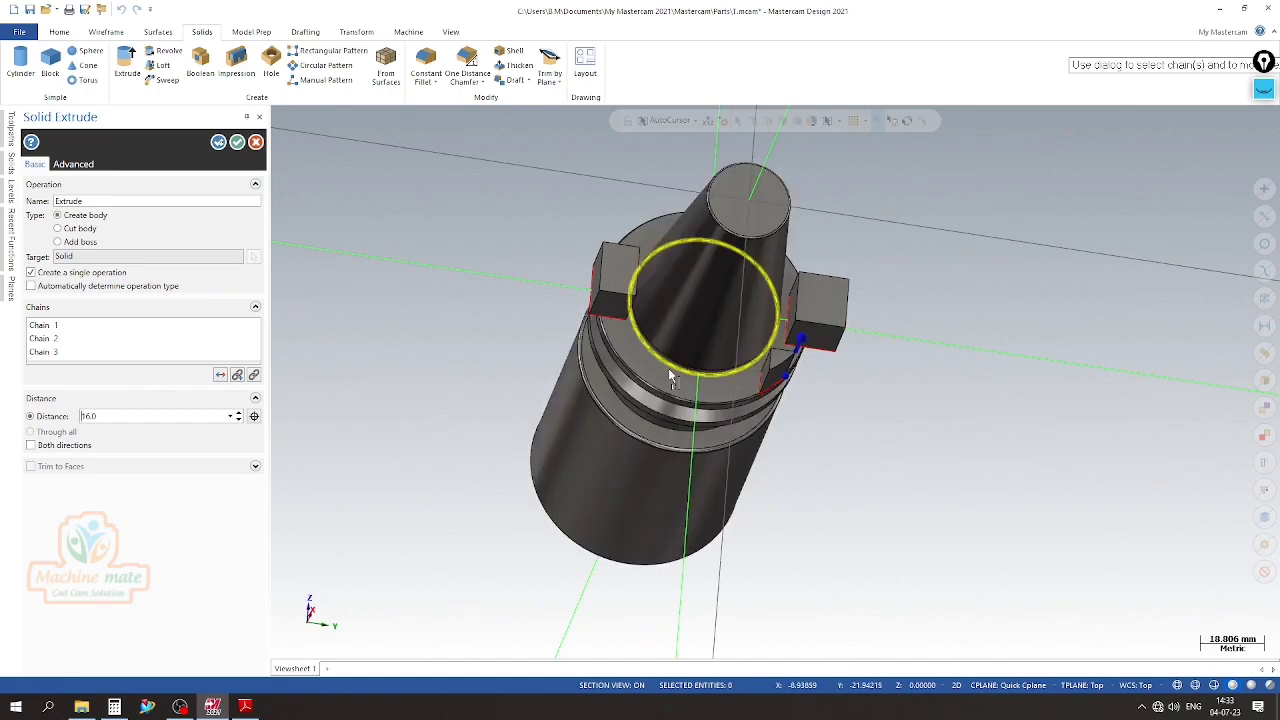
pyautogui.click(219, 376)
pyautogui.moveTo(423, 394); pyautogui.dragTo(371, 286, button='middle')
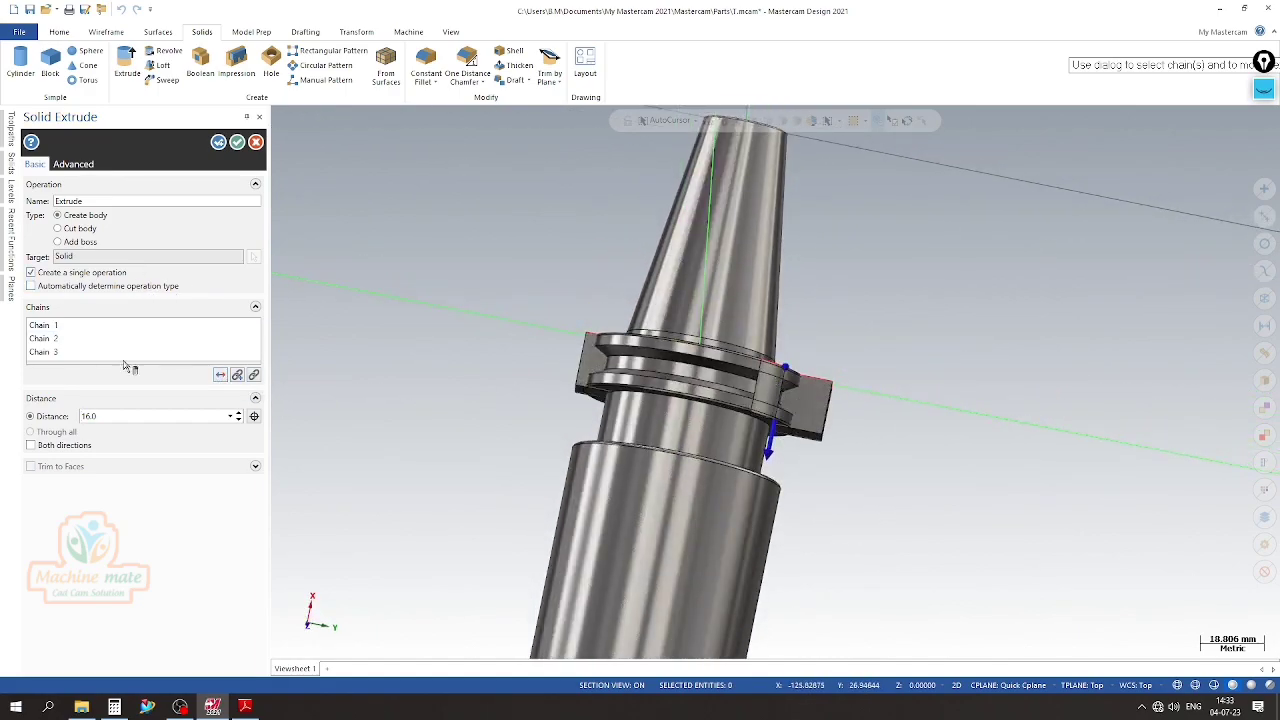
pyautogui.click(80, 228)
pyautogui.moveTo(430, 450); pyautogui.dragTo(537, 390, button='middle')
pyautogui.click(237, 142)
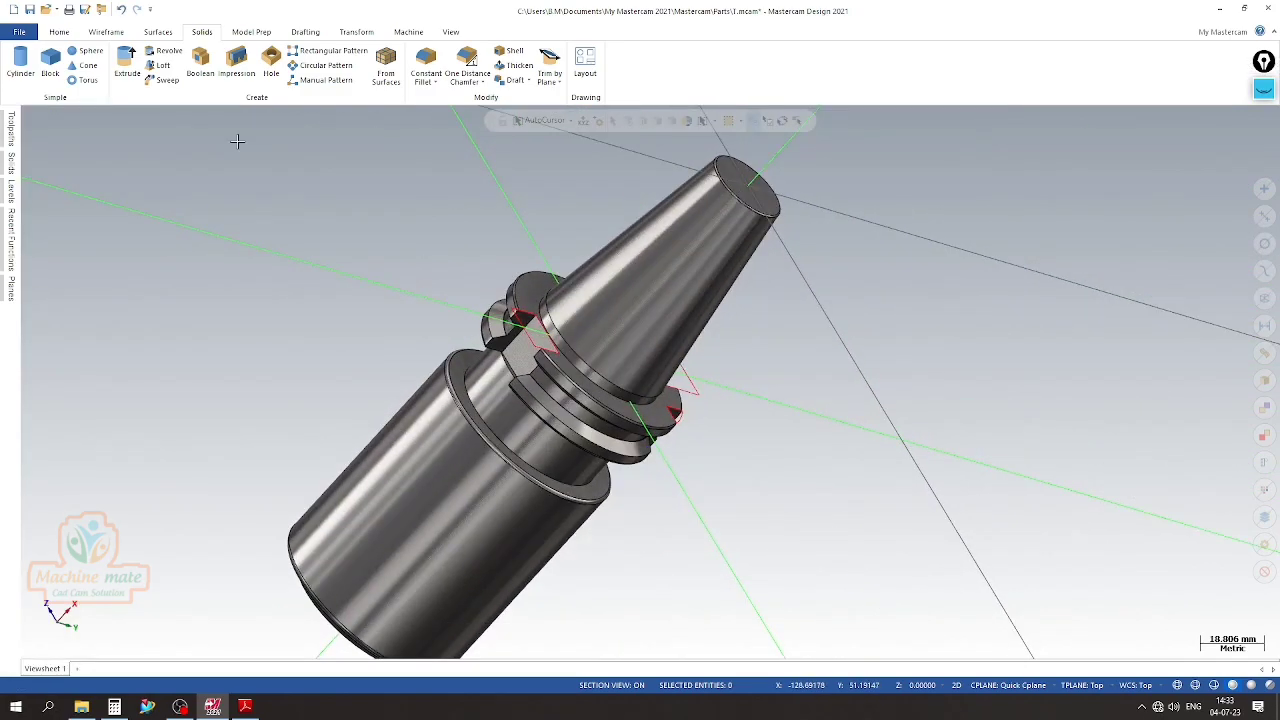
# Make level 4 the main level and hide level 2 with the slot and notch profiles
pyautogui.click(10, 191)
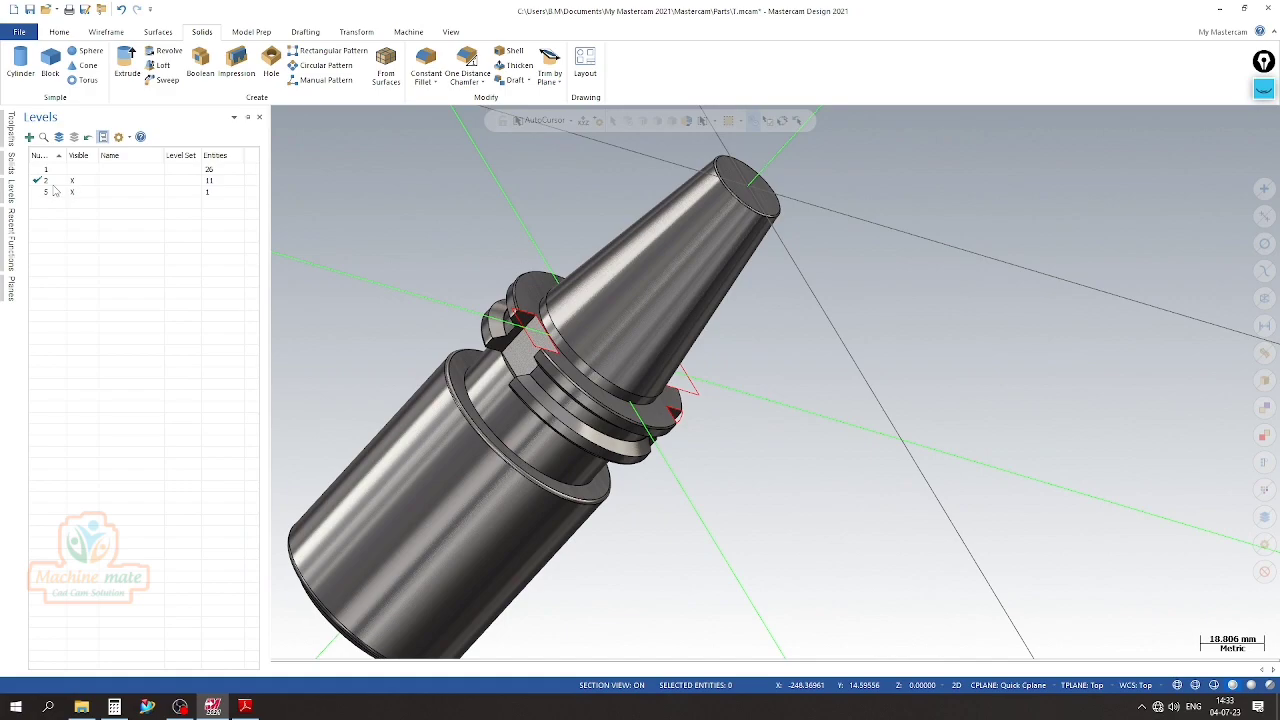
pyautogui.click(75, 181)
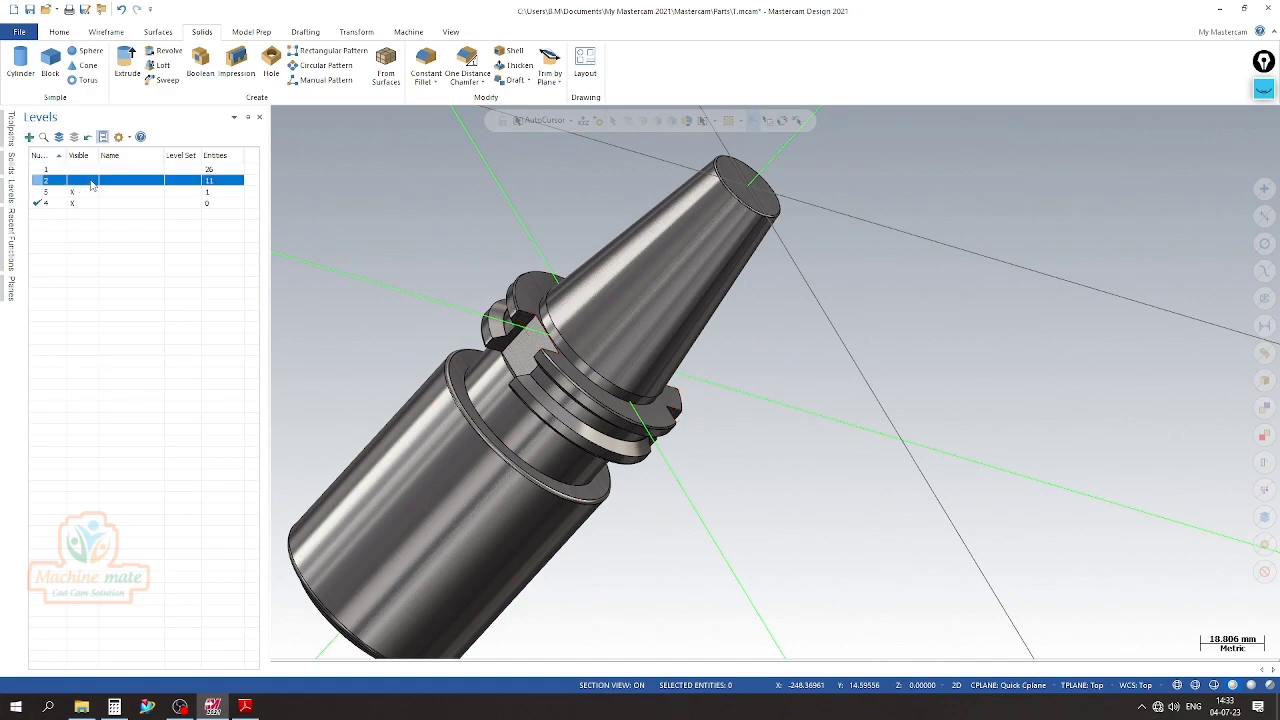
# Examine the slots and the notch cut into the flange from several sides
pyautogui.scroll(2, 417, 238)
pyautogui.scroll(-2, 417, 238)
pyautogui.moveTo(815, 392); pyautogui.dragTo(469, 274, button='middle')
pyautogui.scroll(2, 593, 374)
pyautogui.moveTo(593, 374); pyautogui.dragTo(851, 486, button='middle')
pyautogui.scroll(2, 609, 275)
pyautogui.scroll(-2, 609, 275)
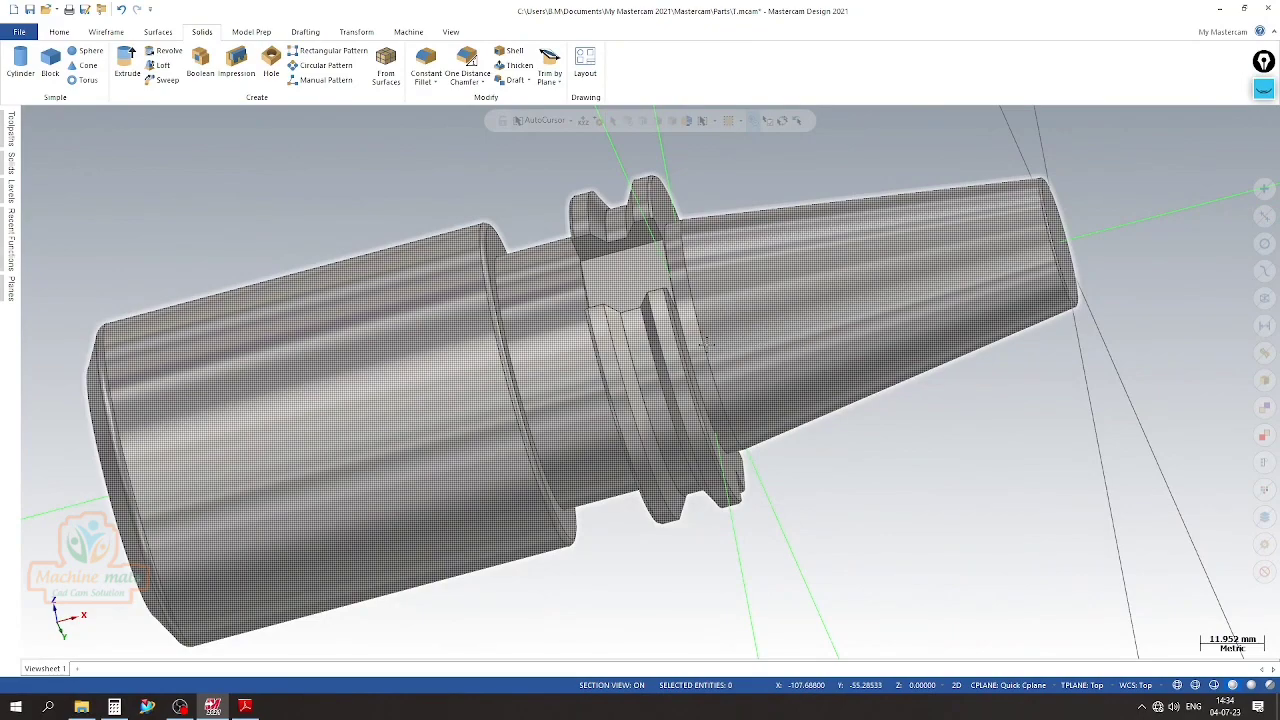
pyautogui.moveTo(700, 354); pyautogui.dragTo(889, 489, button='middle')
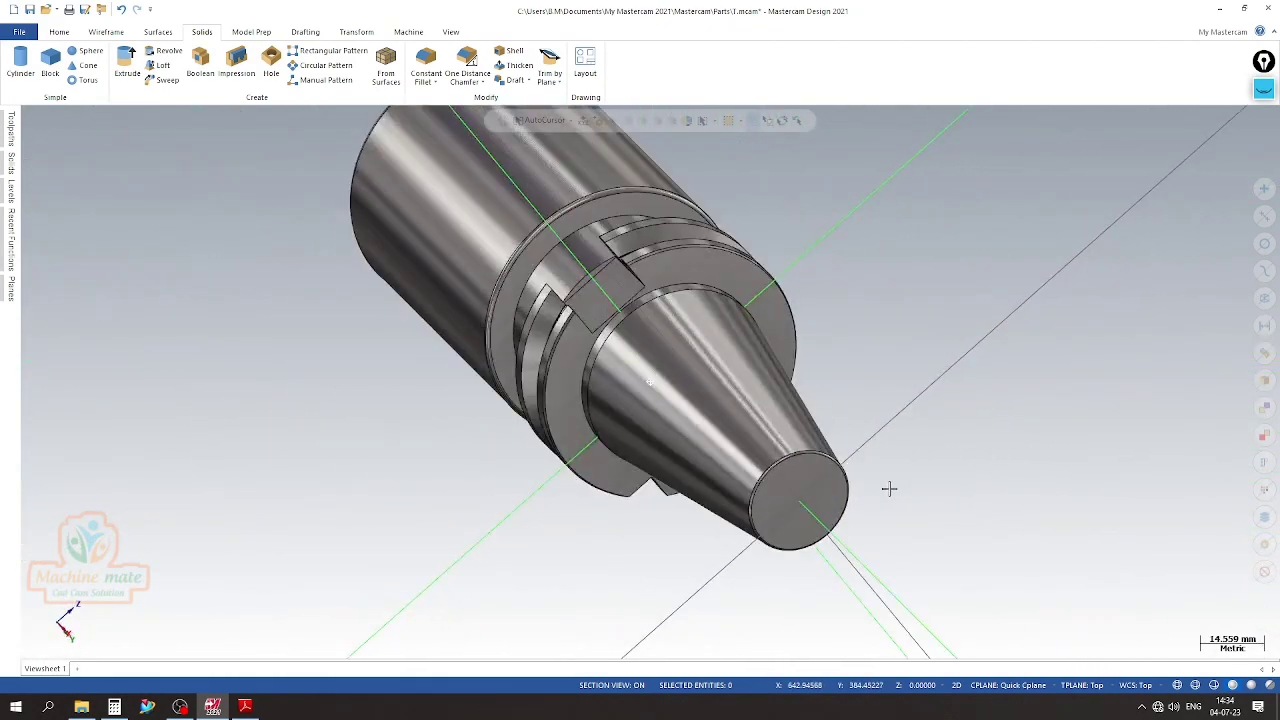
pyautogui.scroll(3, 617, 263)
pyautogui.scroll(2, 605, 285)
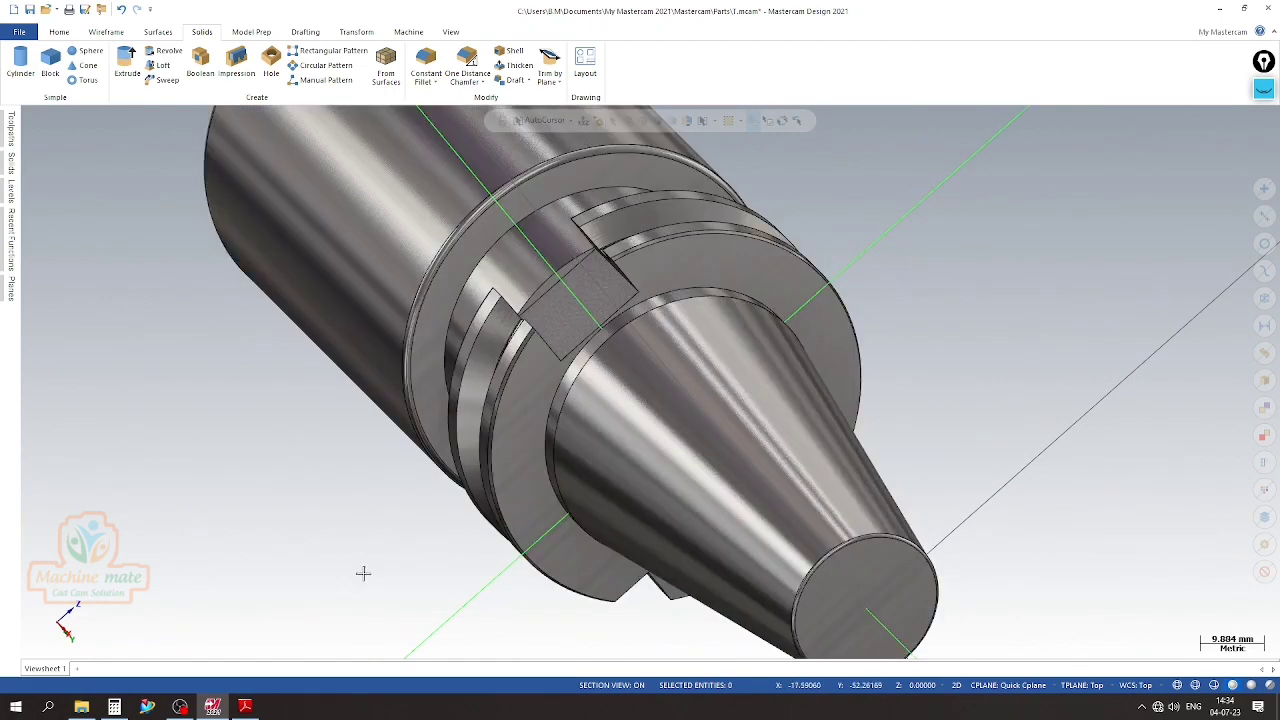
# Switch to the PDF drawing and examine the rounded end of the flange slot and the holder's section views
pyautogui.click(248, 708)
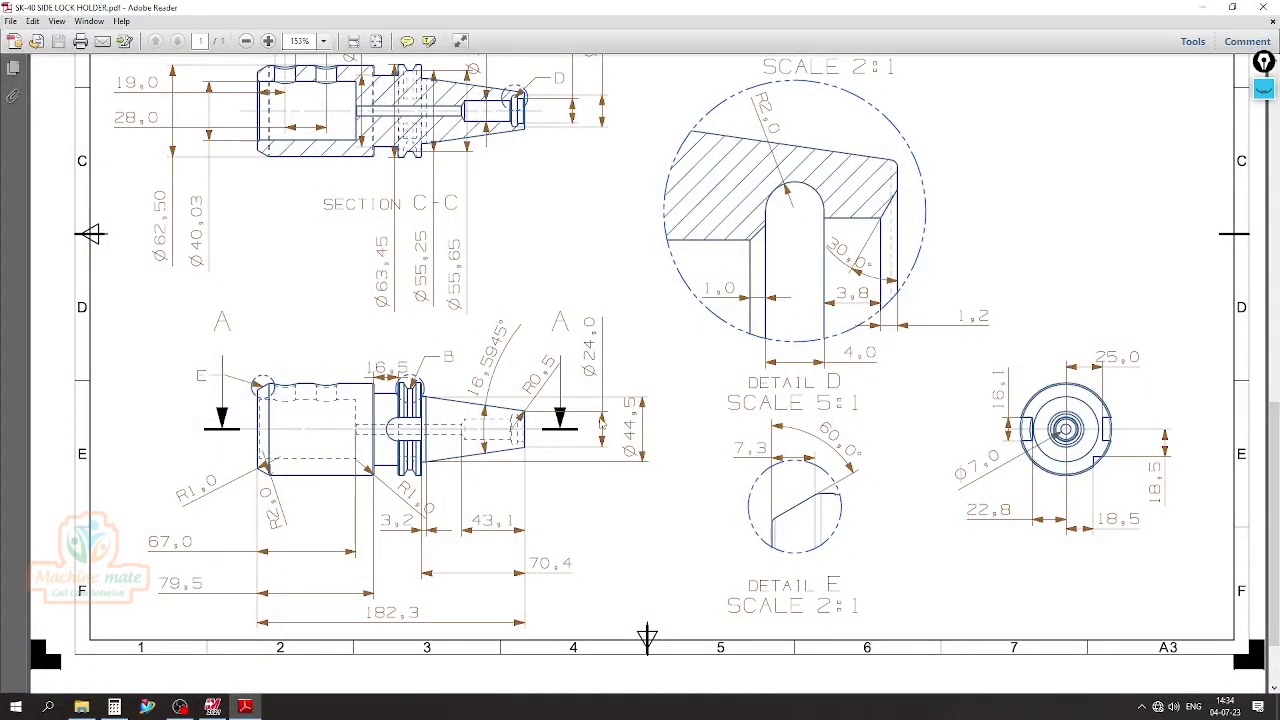
pyautogui.click(1264, 89)
pyautogui.moveTo(1262, 149)
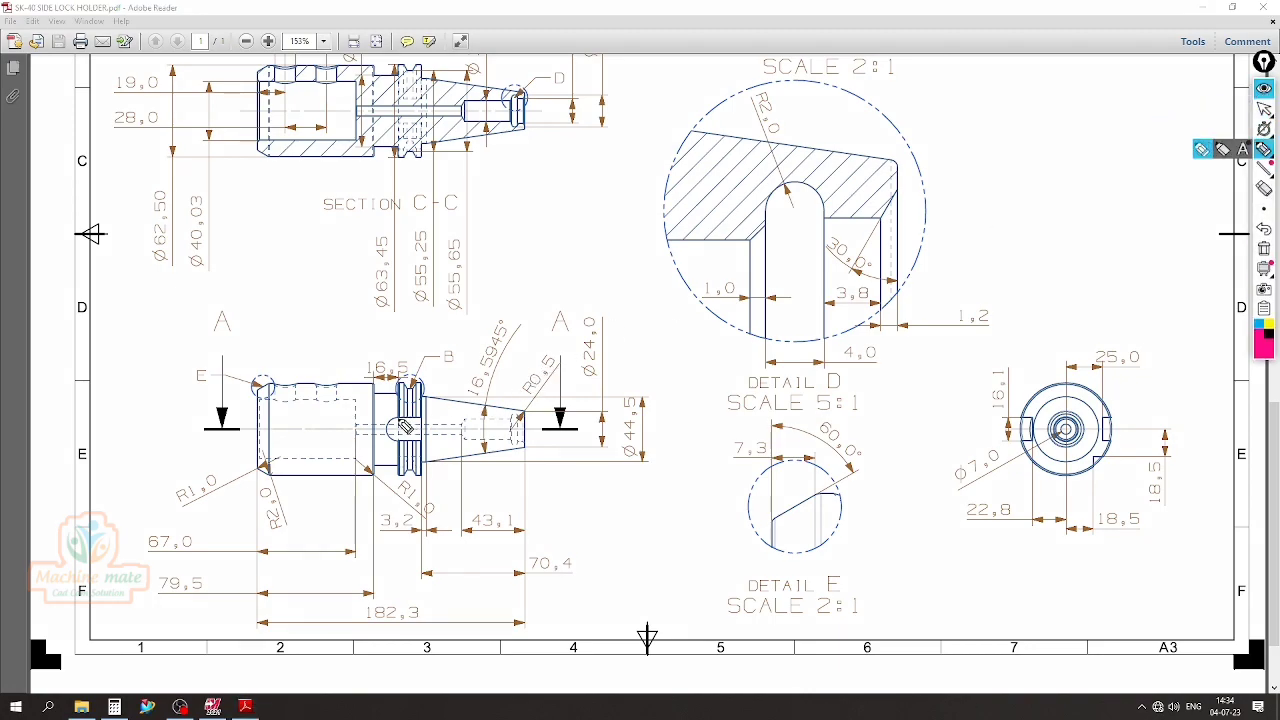
pyautogui.moveTo(400, 420); pyautogui.dragTo(384, 421)
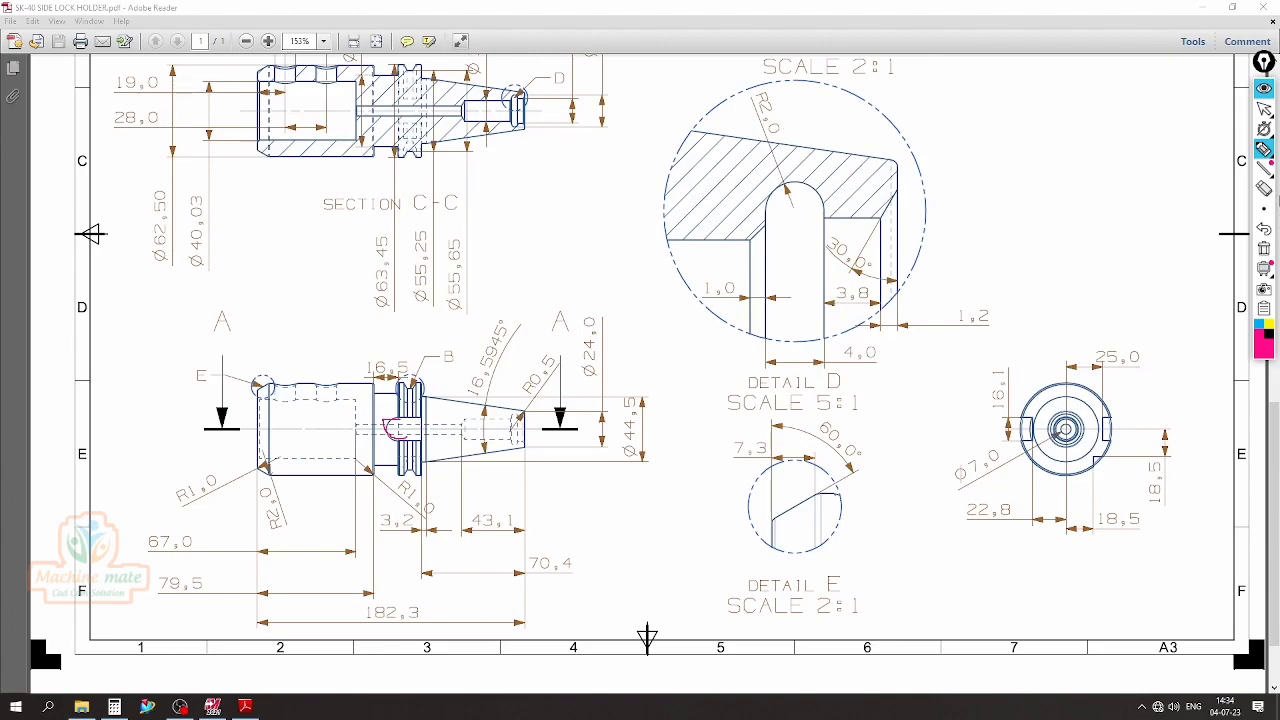
pyautogui.click(1264, 248)
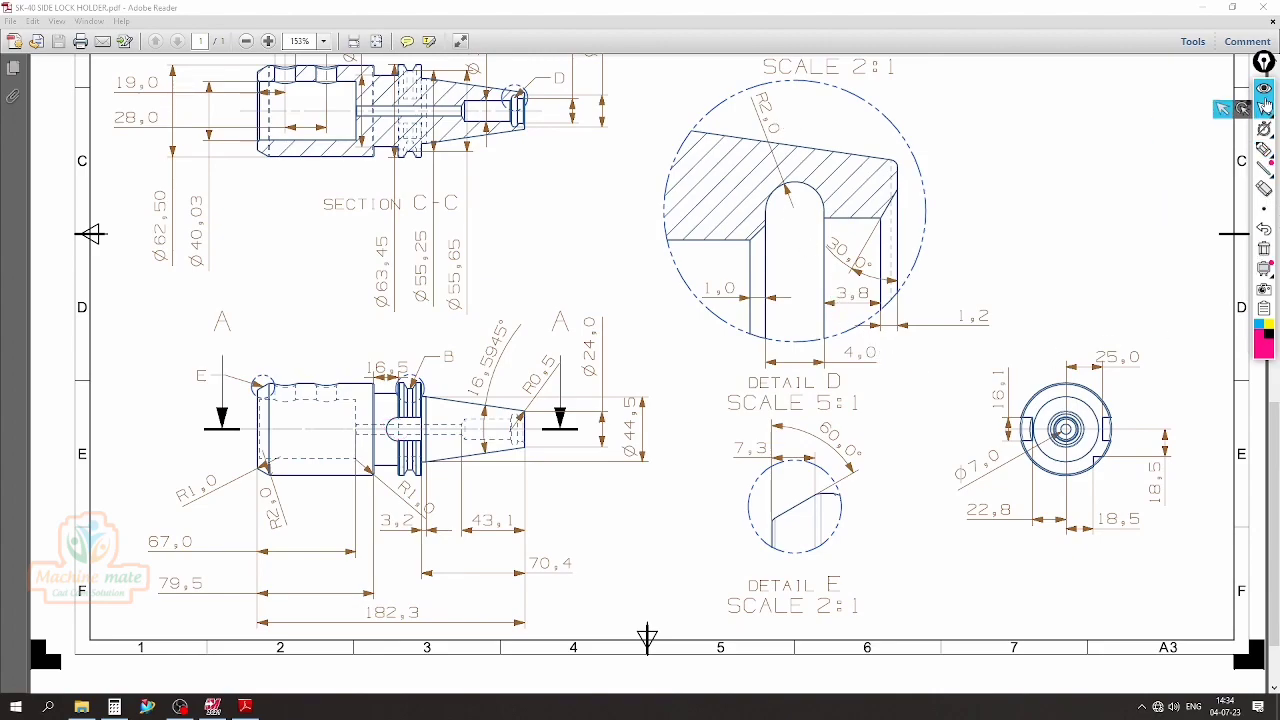
pyautogui.scroll(1, 1000, 180)
pyautogui.scroll(5, 953, 193)
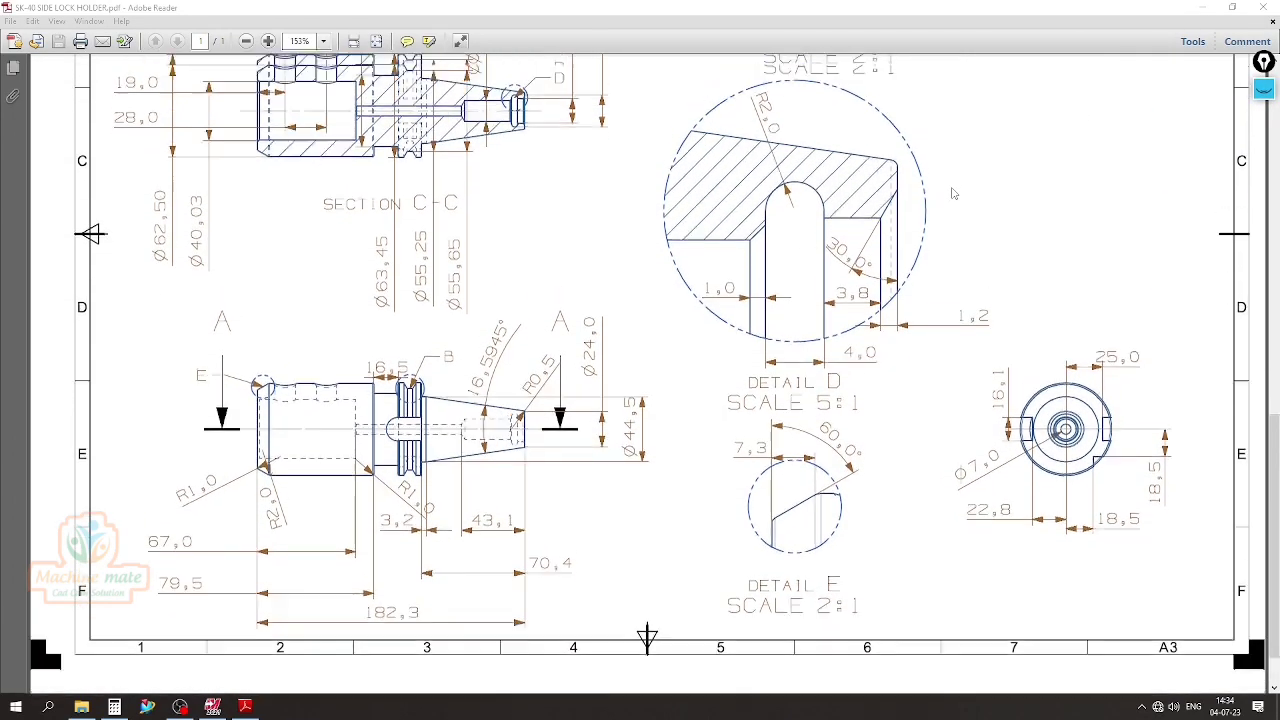
pyautogui.scroll(1, 903, 379)
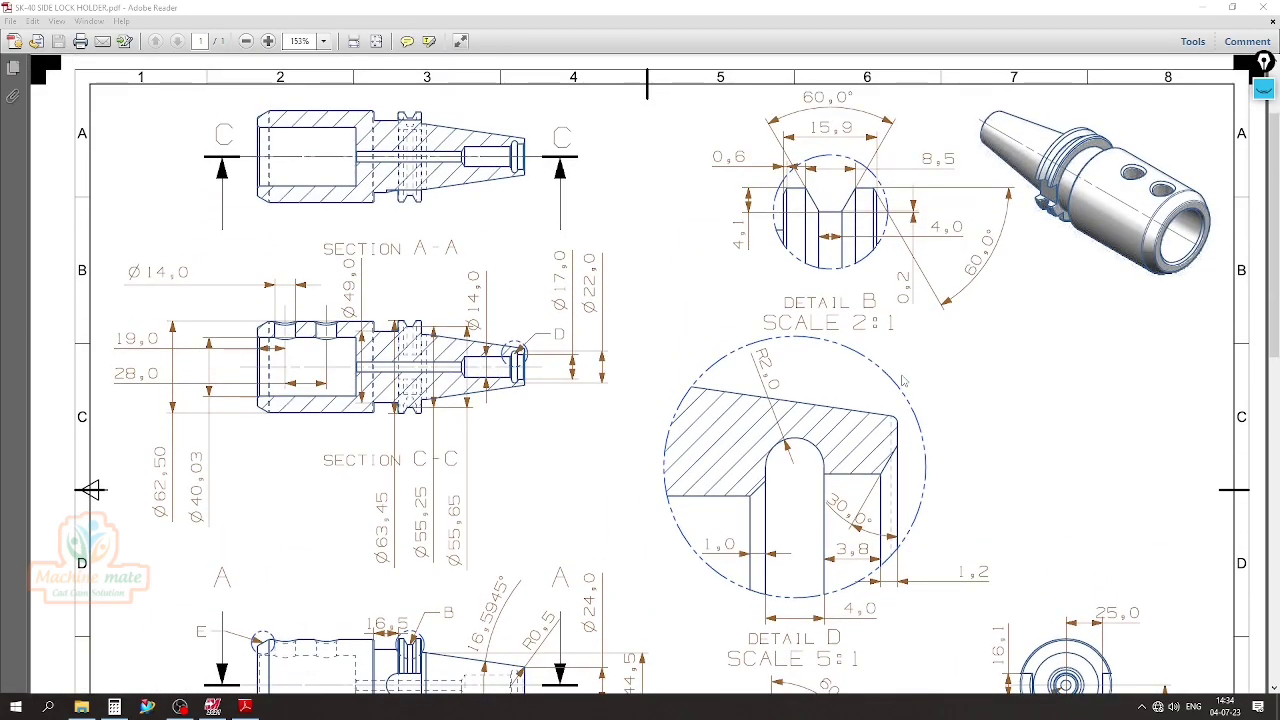
pyautogui.scroll(-3, 903, 379)
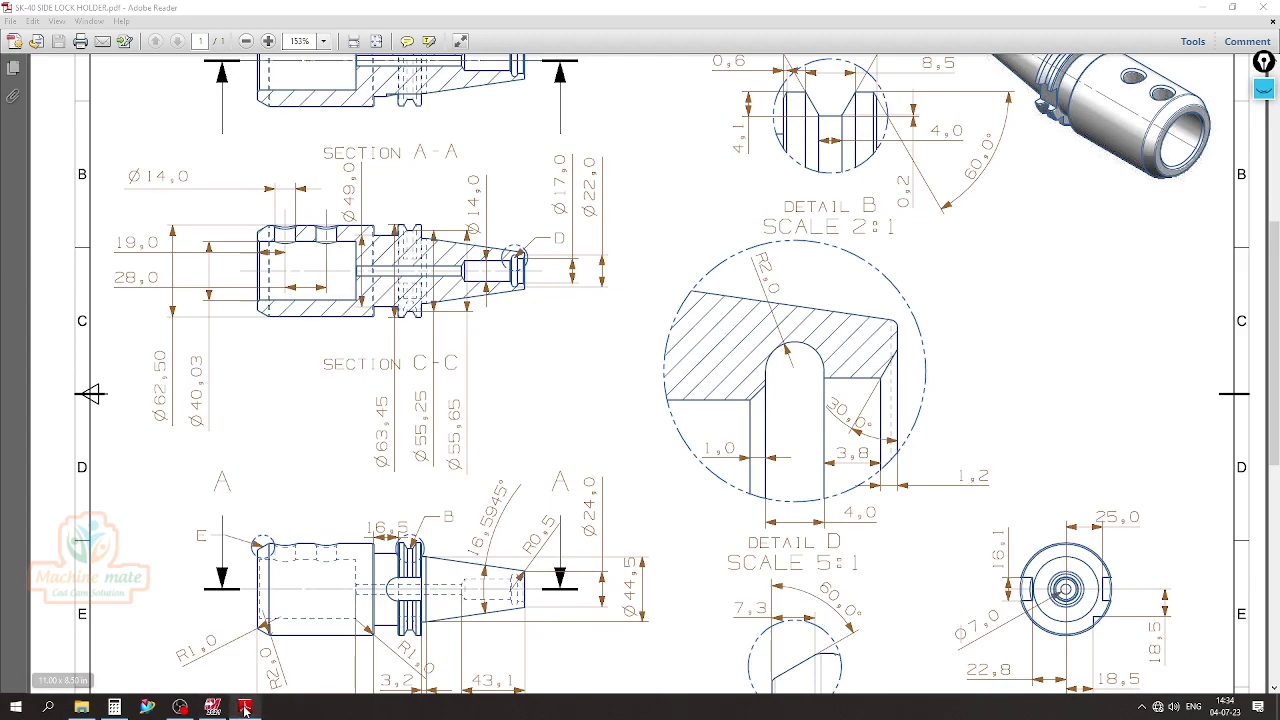
# Check the flange slot's width dimension in the end view, marking it temporarily on the drawing
pyautogui.click(1264, 89)
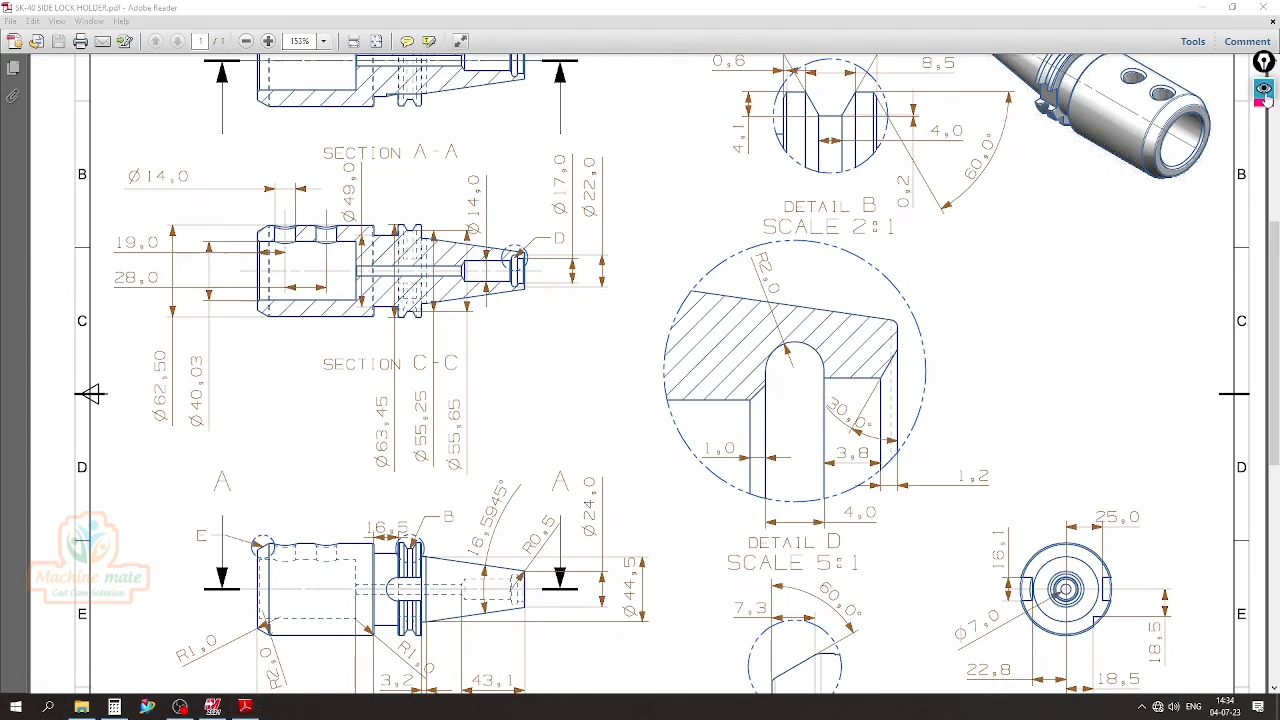
pyautogui.click(1264, 149)
pyautogui.moveTo(967, 533)
pyautogui.mouseDown()
pyautogui.moveTo(1017, 502)
pyautogui.moveTo(970, 668)
pyautogui.mouseUp()
pyautogui.moveTo(1032, 604)
pyautogui.mouseDown()
pyautogui.moveTo(1044, 592)
pyautogui.moveTo(1070, 648)
pyautogui.moveTo(1206, 605)
pyautogui.mouseUp()
pyautogui.click(1263, 250)
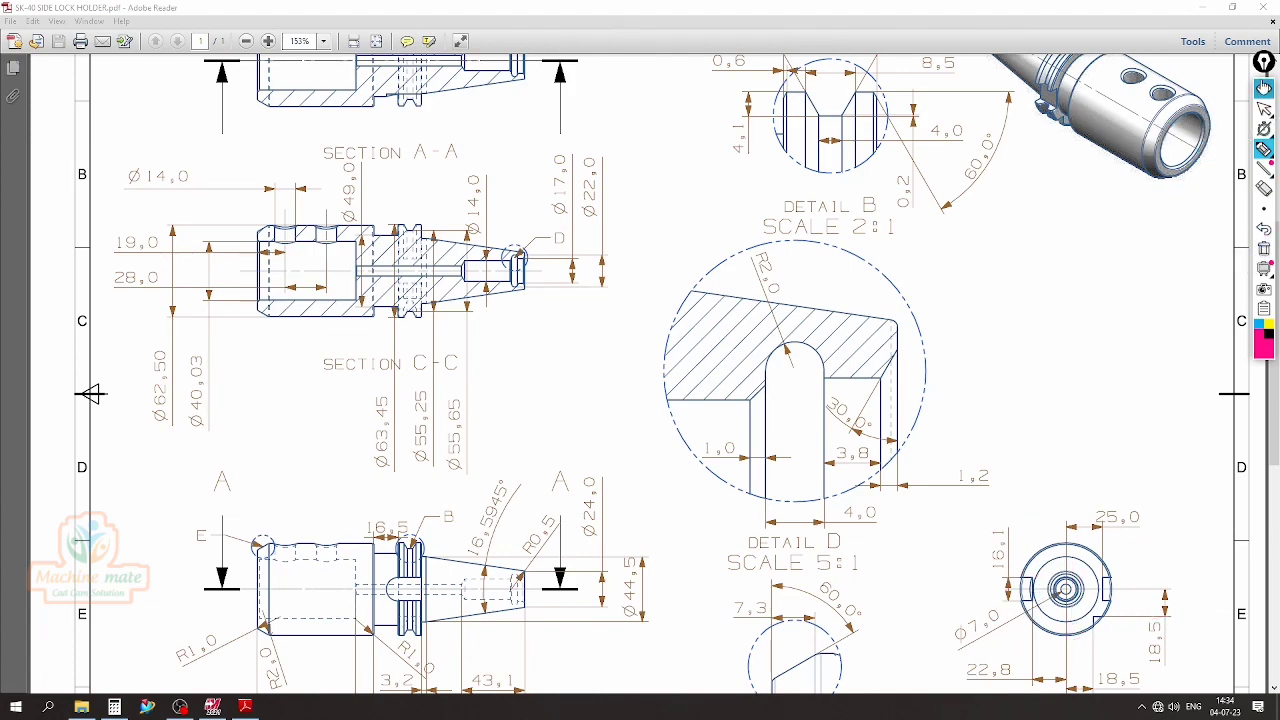
pyautogui.click(1264, 89)
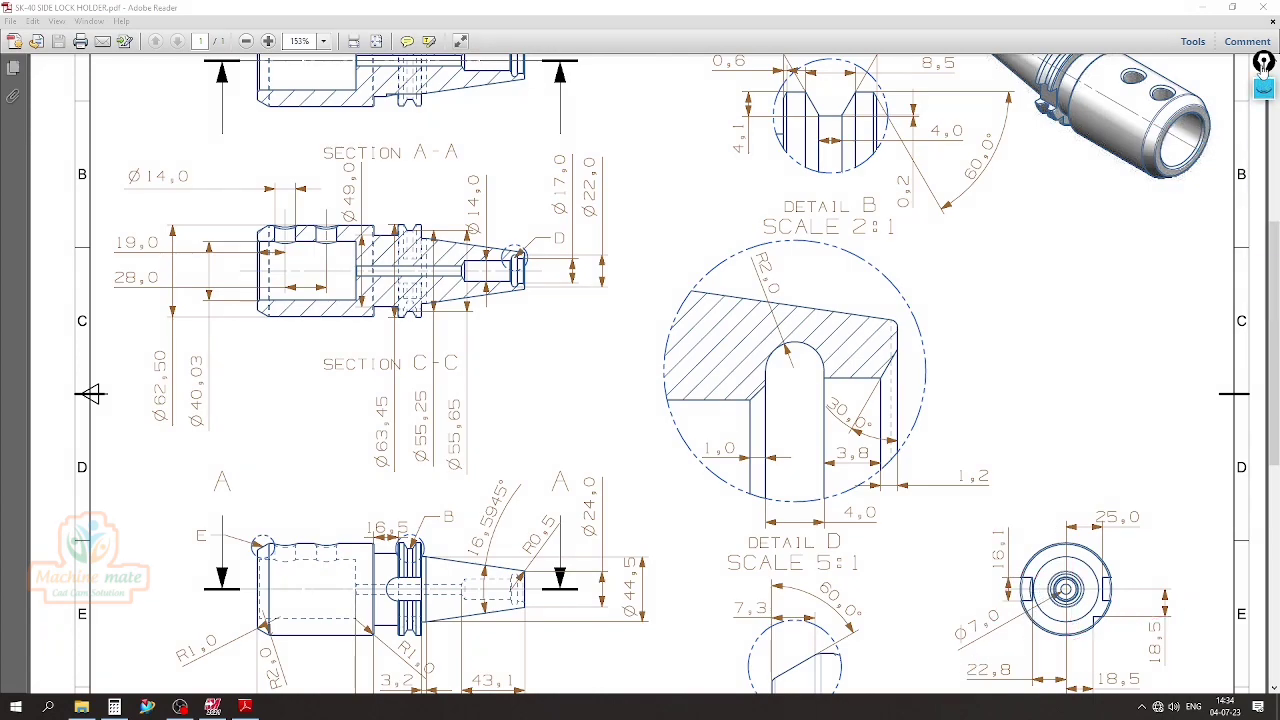
# Switch back to Mastercam and set a quick construction plane on the flat floor of the flange slot
pyautogui.click(216, 706)
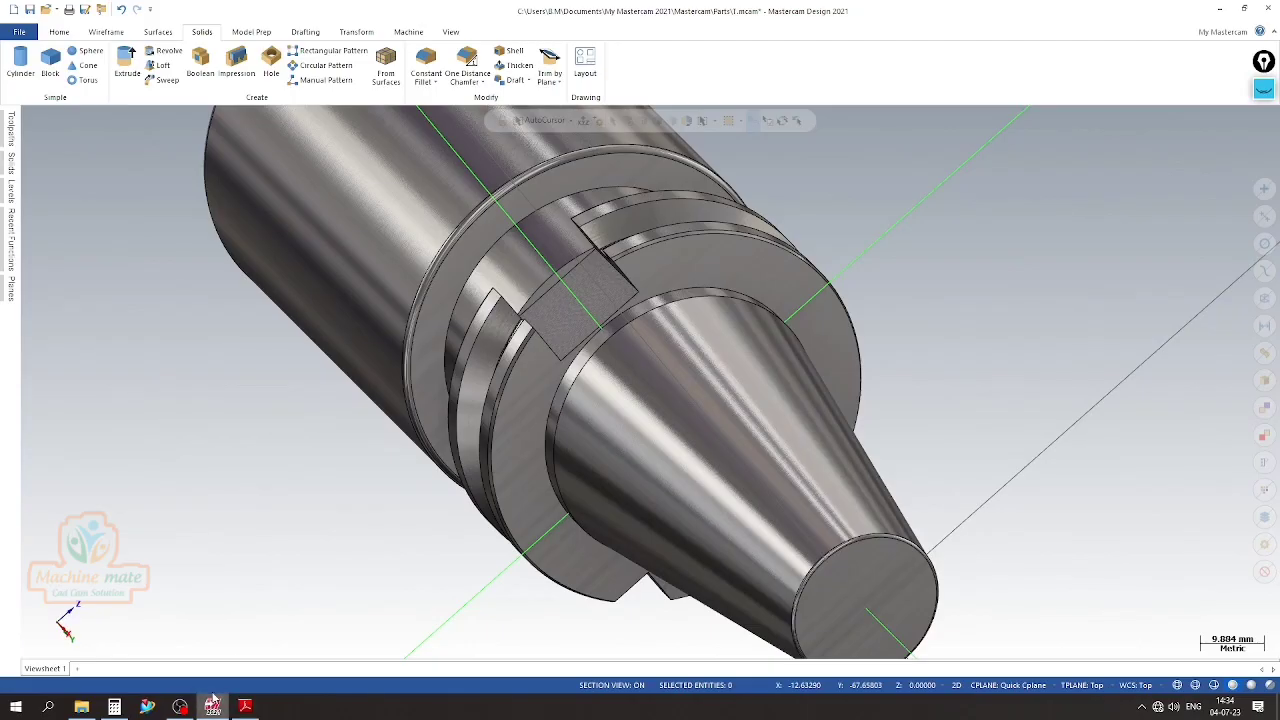
pyautogui.scroll(-3, 355, 436)
pyautogui.rightClick(734, 246)
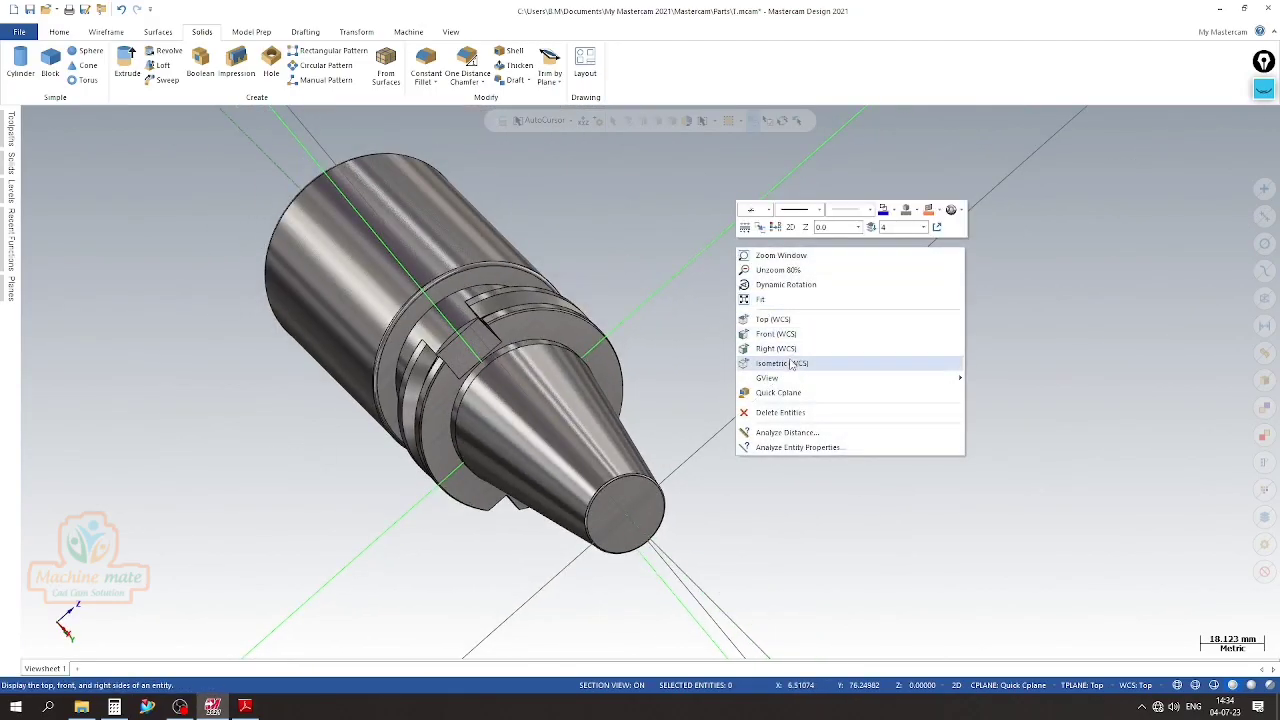
pyautogui.click(786, 391)
pyautogui.click(472, 348)
pyautogui.moveTo(654, 349); pyautogui.dragTo(761, 341, button='middle')
pyautogui.scroll(1, 704, 282)
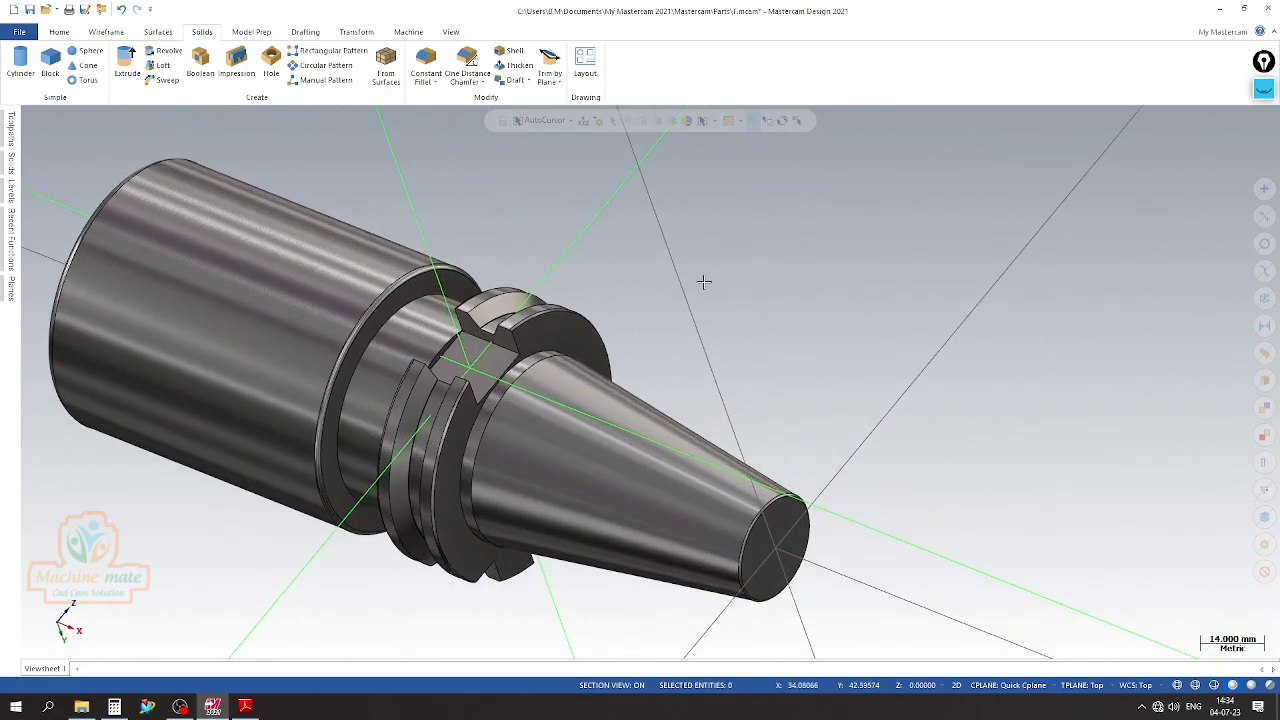
pyautogui.scroll(1, 517, 271)
pyautogui.scroll(-1, 697, 306)
# Draw a circle of about 16.1 mm diameter centred on the midpoint of the slot floor's edge facing the cylindrical body
pyautogui.click(106, 31)
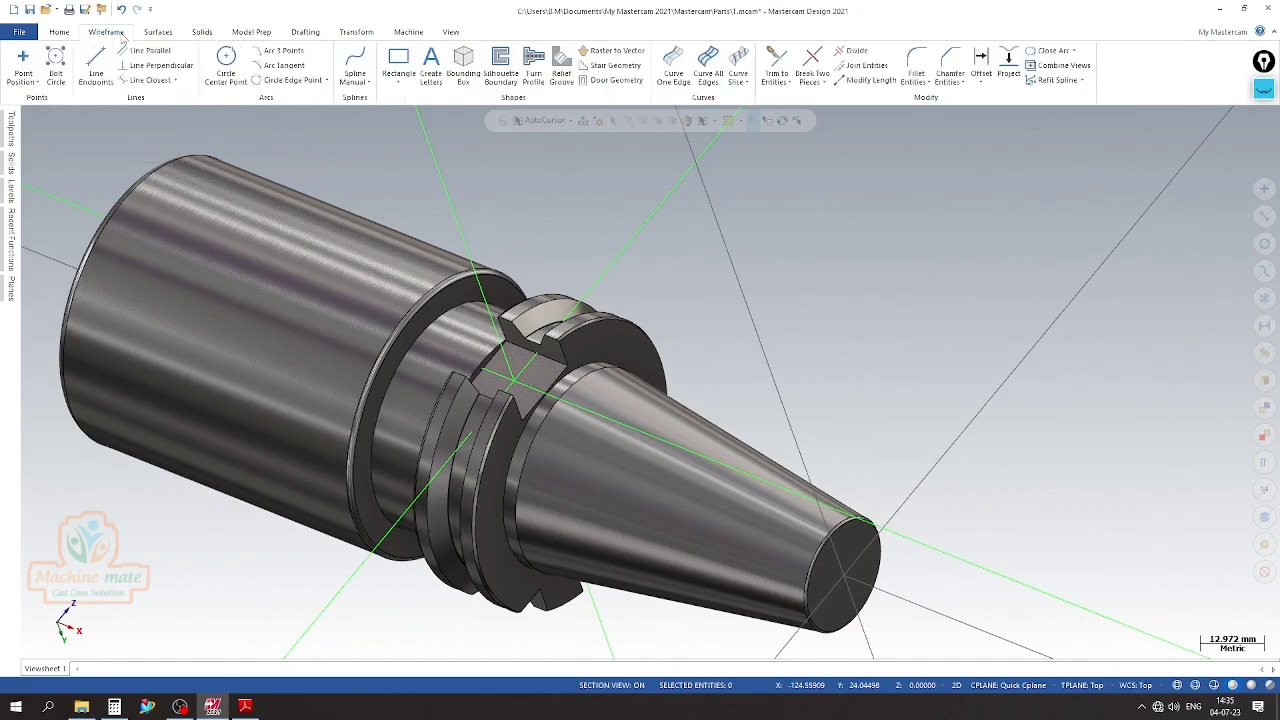
pyautogui.click(226, 62)
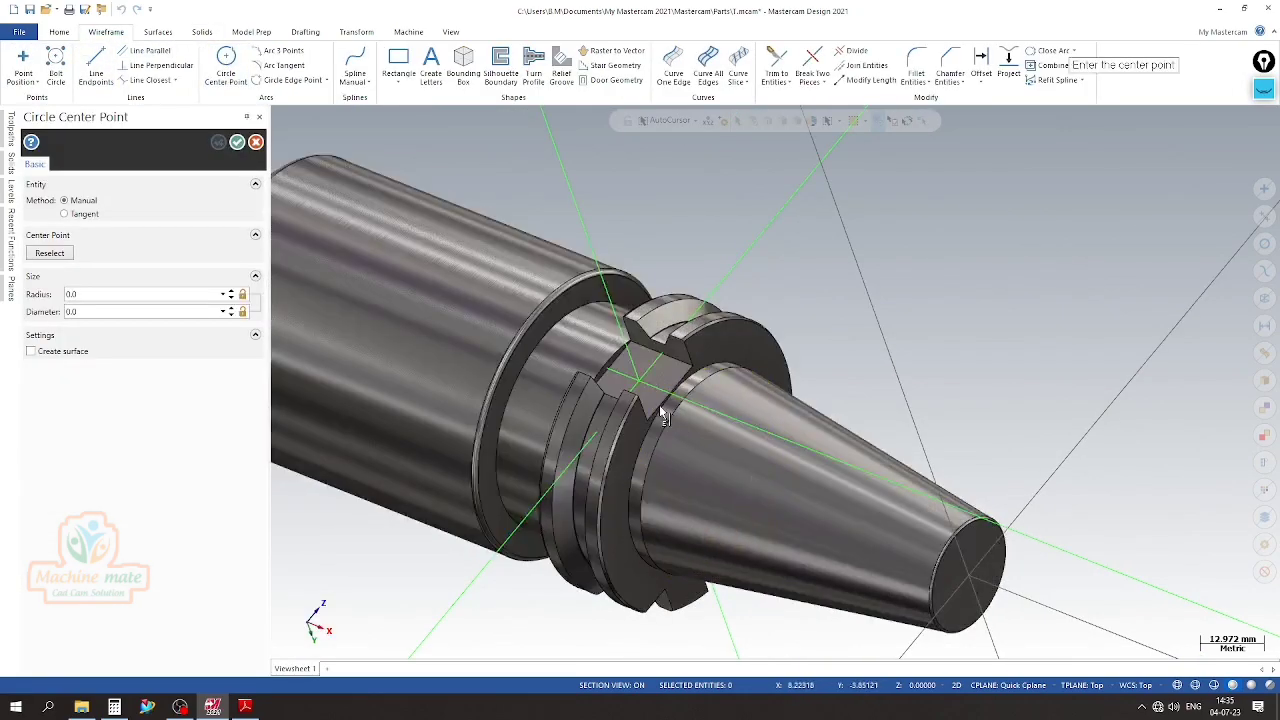
pyautogui.click(610, 365)
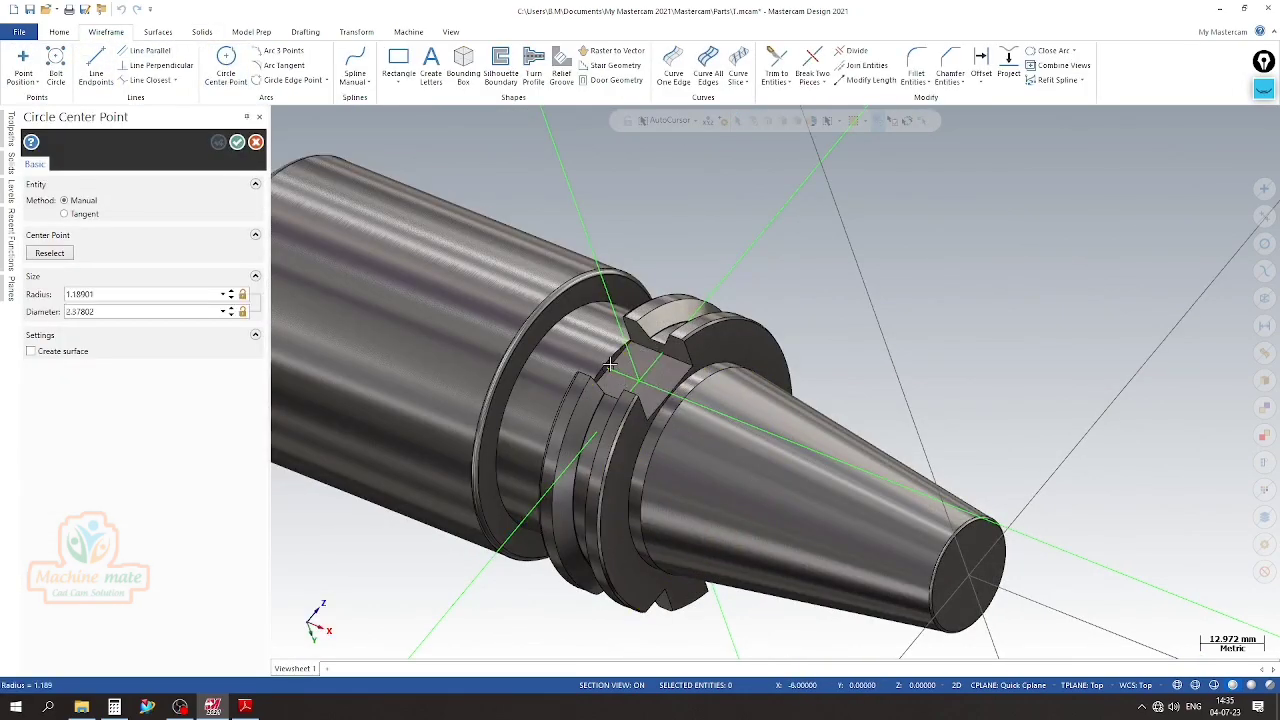
pyautogui.click(625, 338)
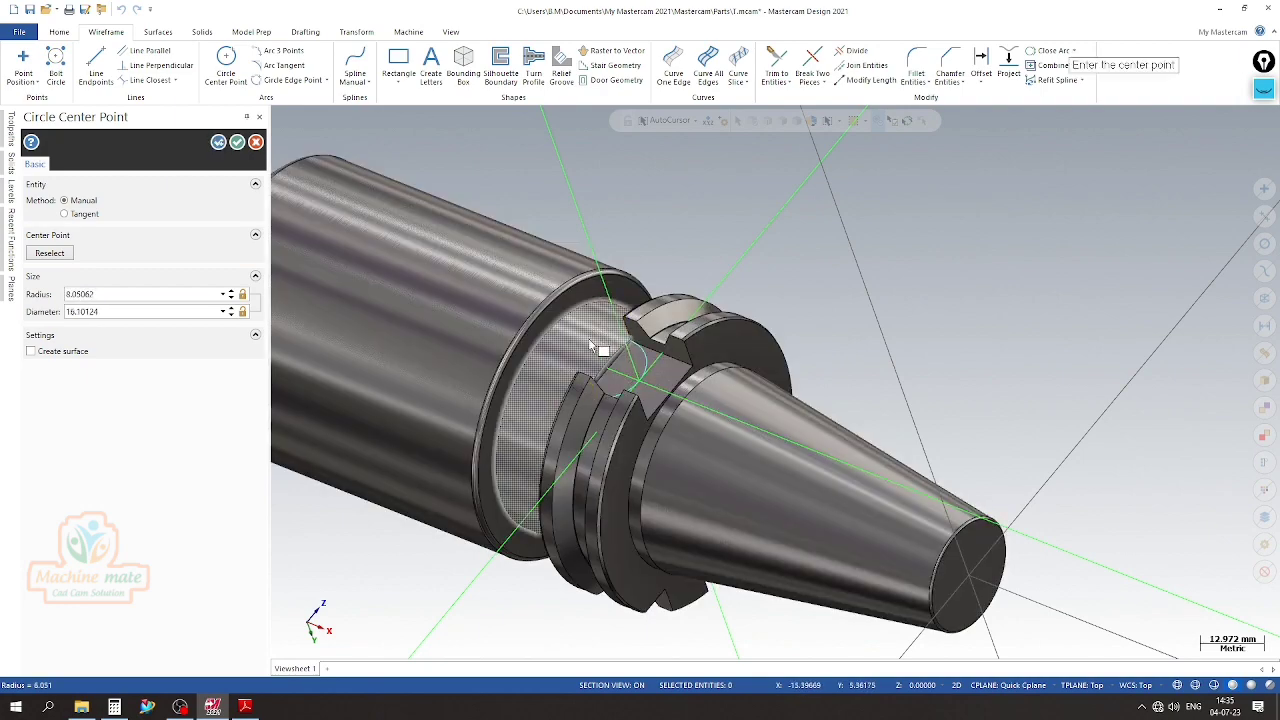
pyautogui.doubleClick(130, 311)
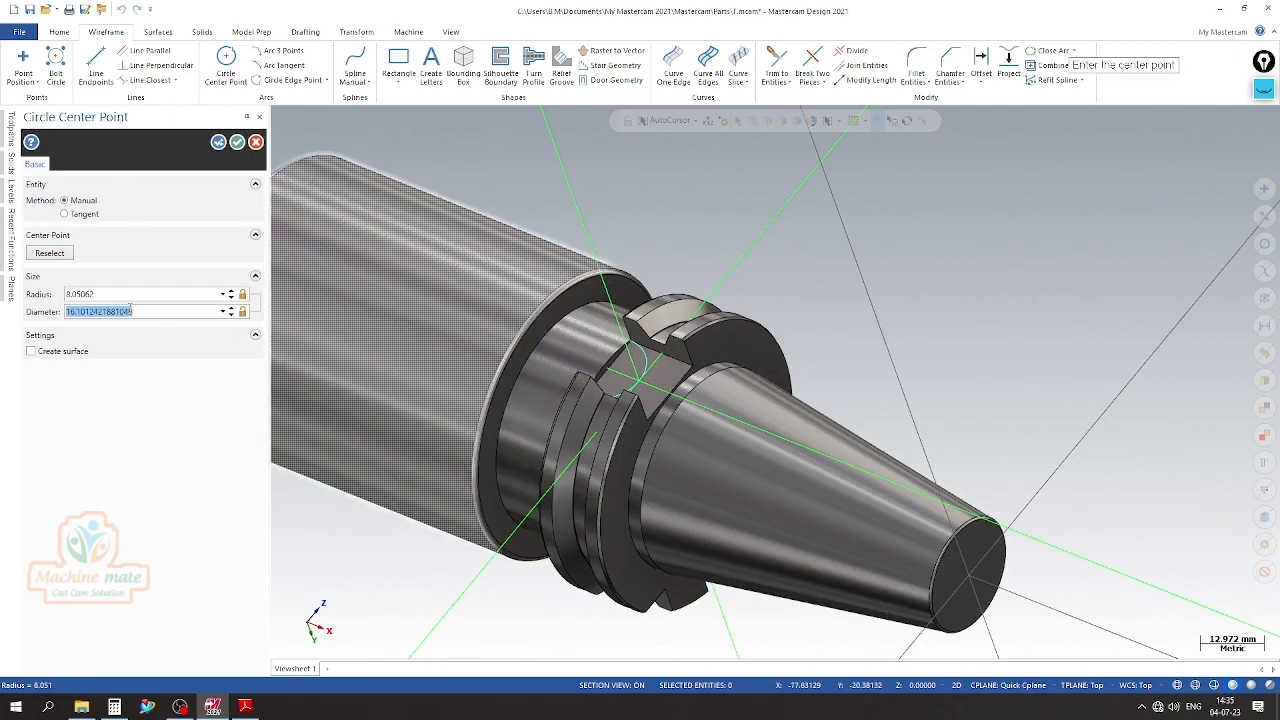
pyautogui.write('16.1')
pyautogui.click(218, 142)
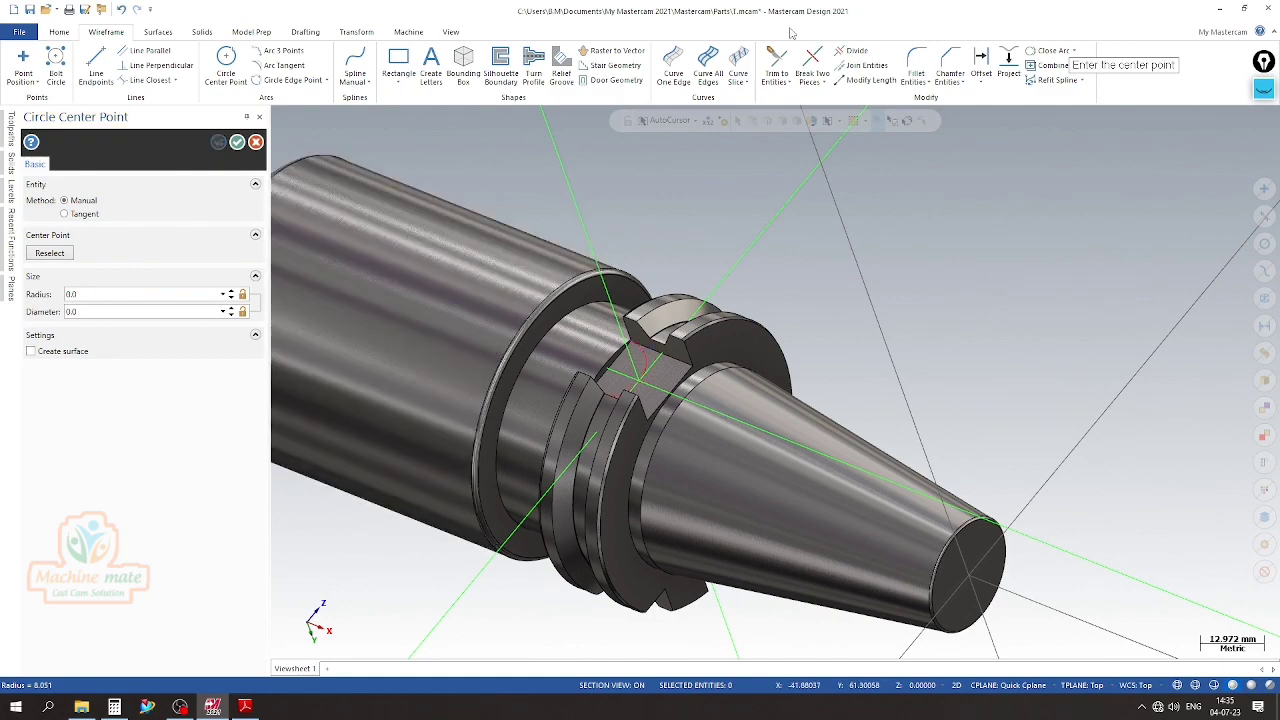
pyautogui.click(237, 142)
# Cut-extrude the circle 16 mm outward from the slot floor with the direction reversed to form the slot's rounded end
pyautogui.click(202, 31)
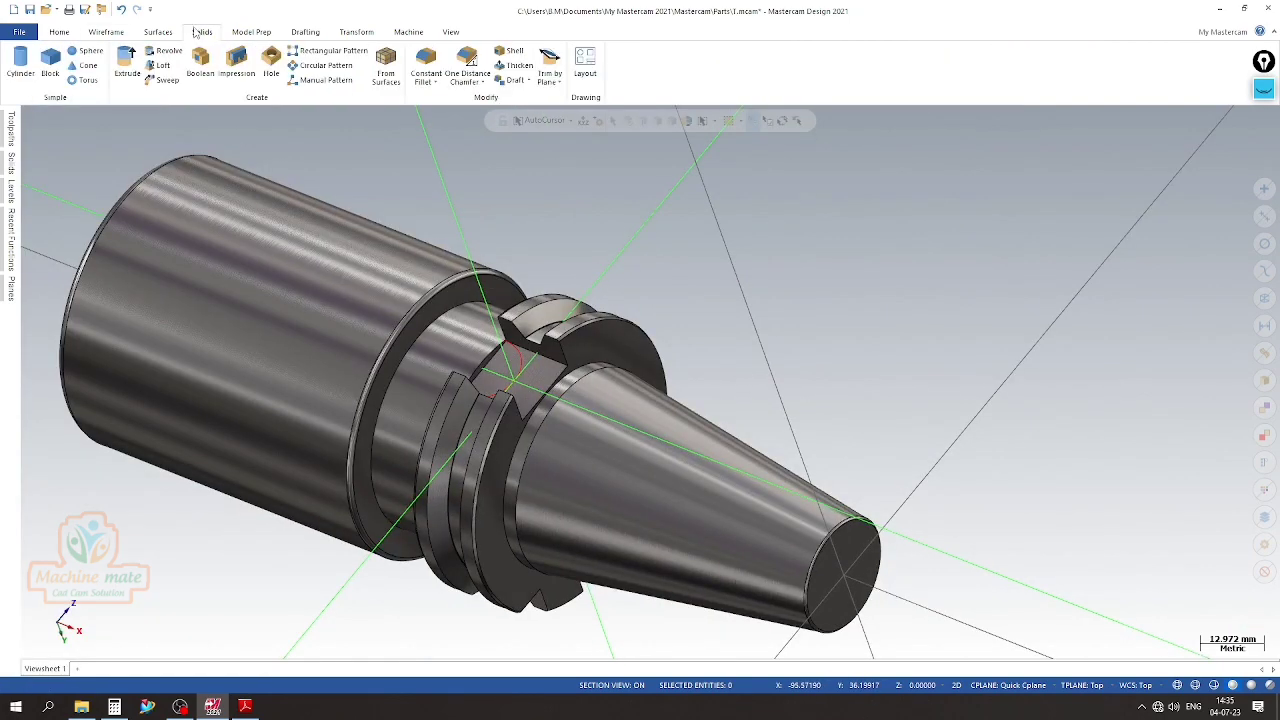
pyautogui.click(127, 65)
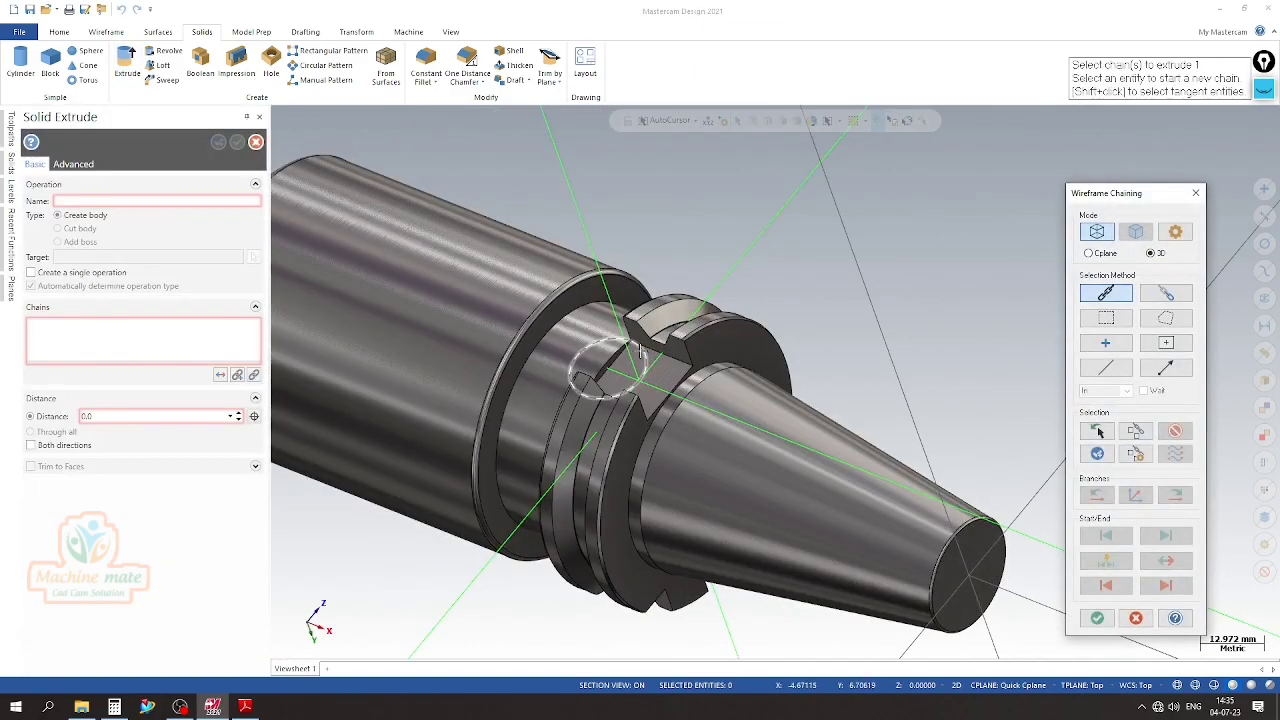
pyautogui.click(575, 372)
pyautogui.click(1097, 619)
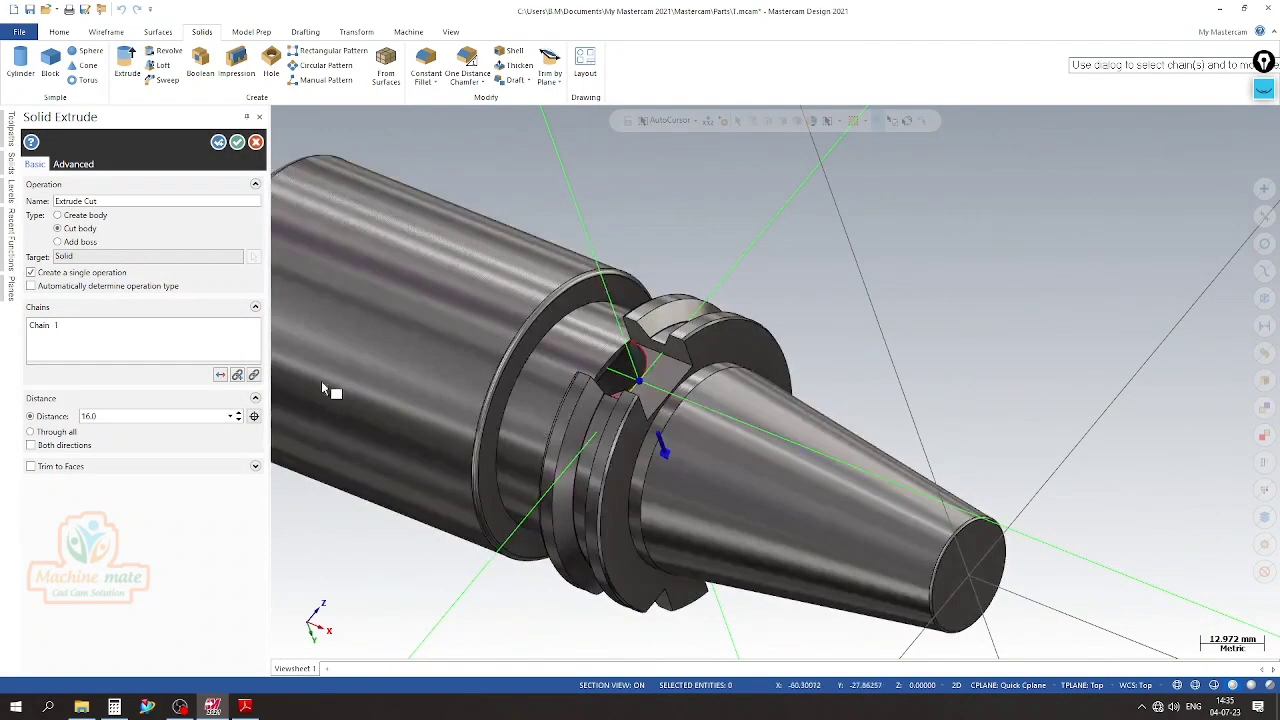
pyautogui.click(220, 374)
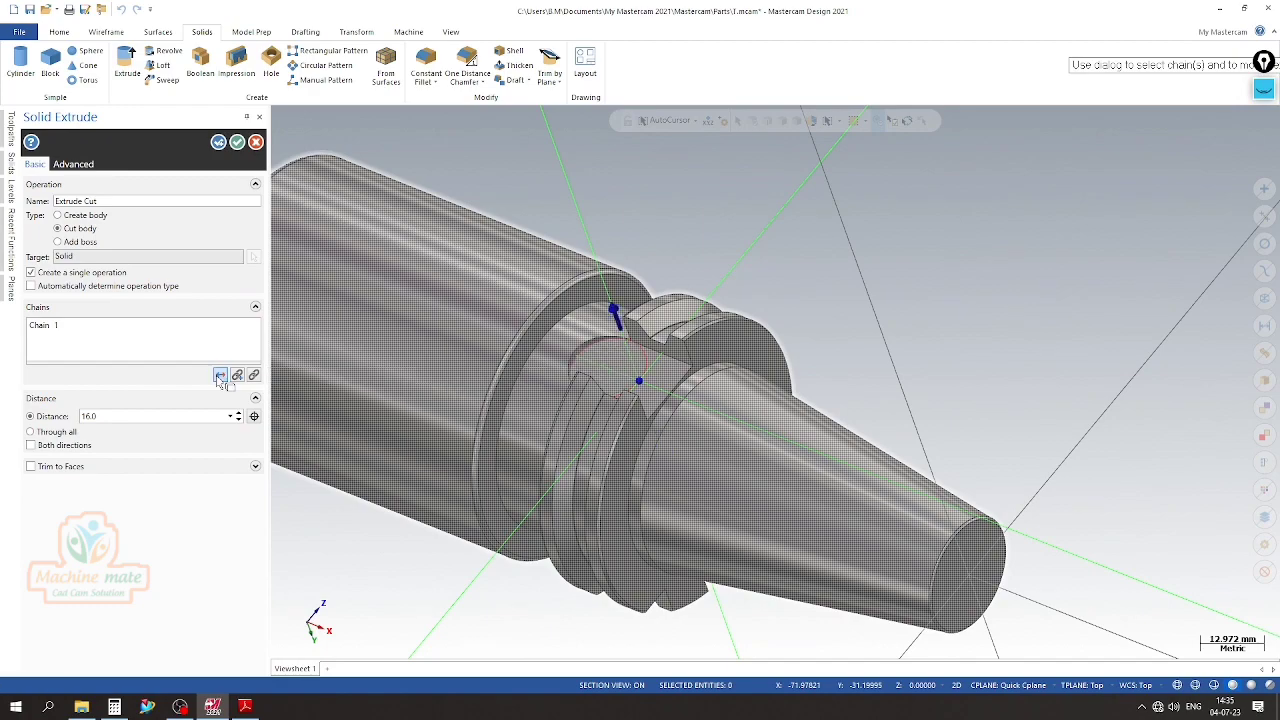
pyautogui.scroll(2, 632, 338)
pyautogui.scroll(-2, 632, 338)
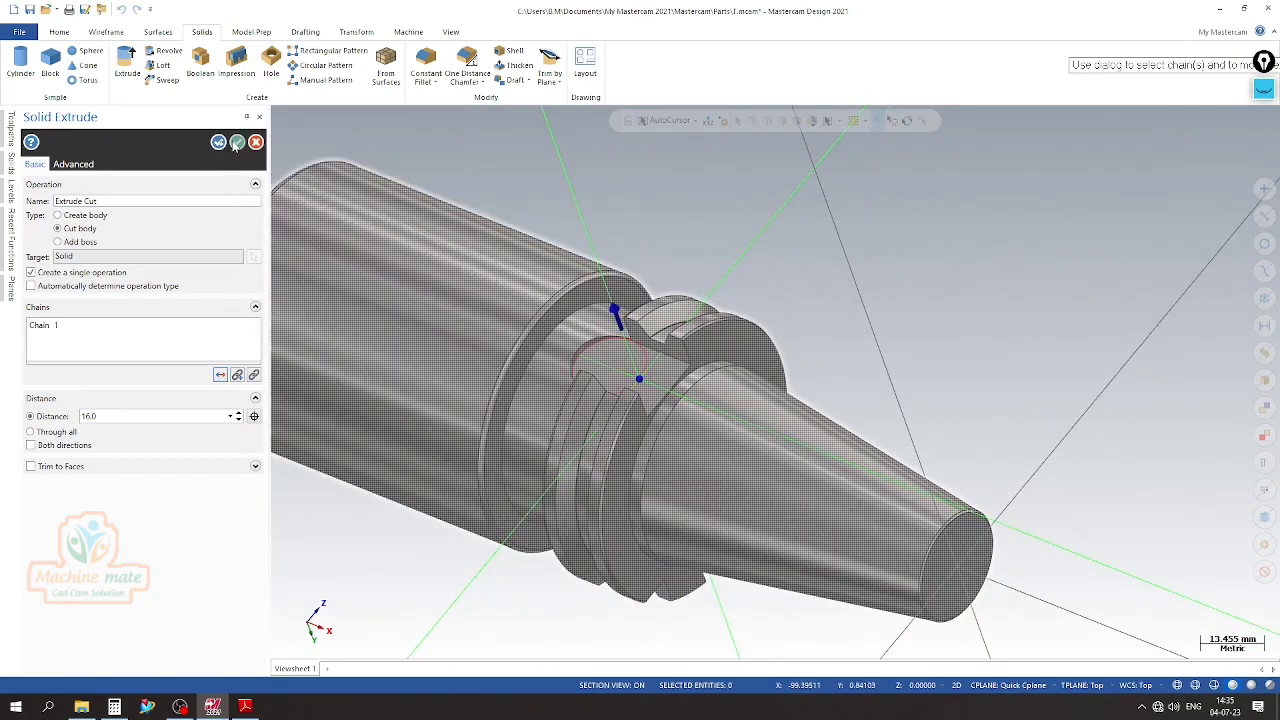
pyautogui.click(236, 144)
pyautogui.moveTo(640, 263); pyautogui.dragTo(700, 265, button='middle')
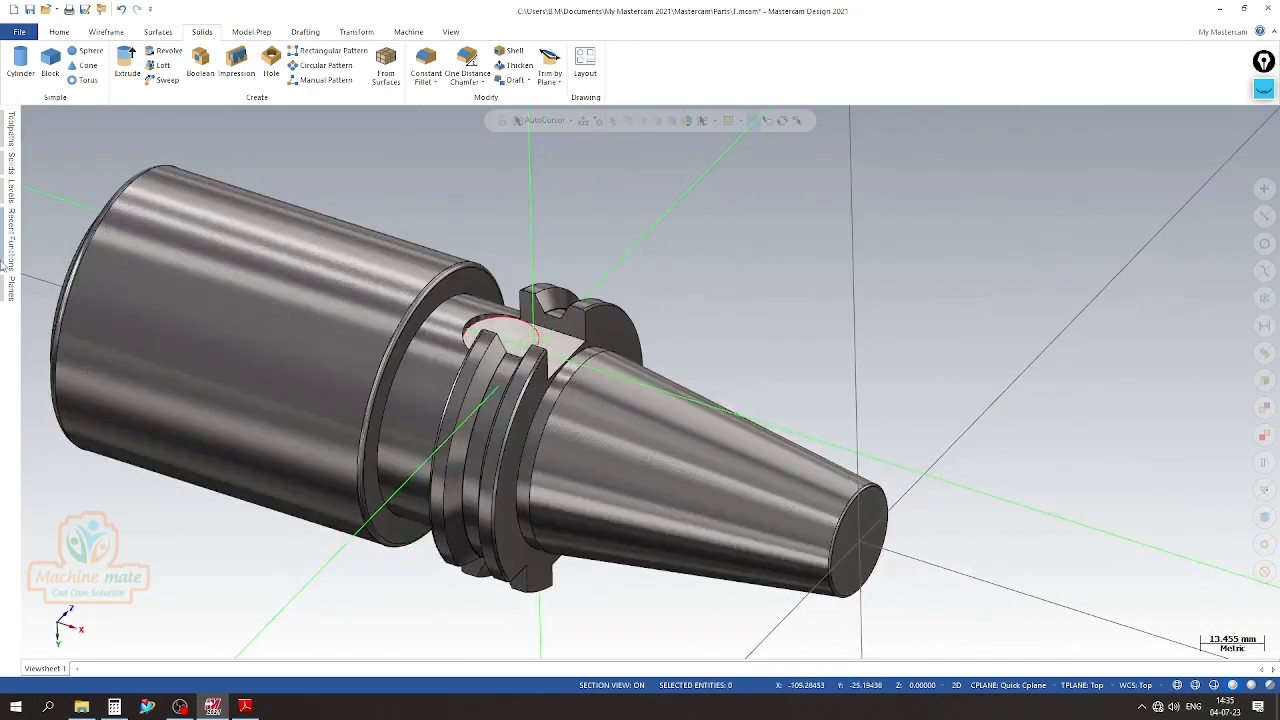
# Add a new active level for the next wireframe and hide level 4
pyautogui.moveTo(10, 196)
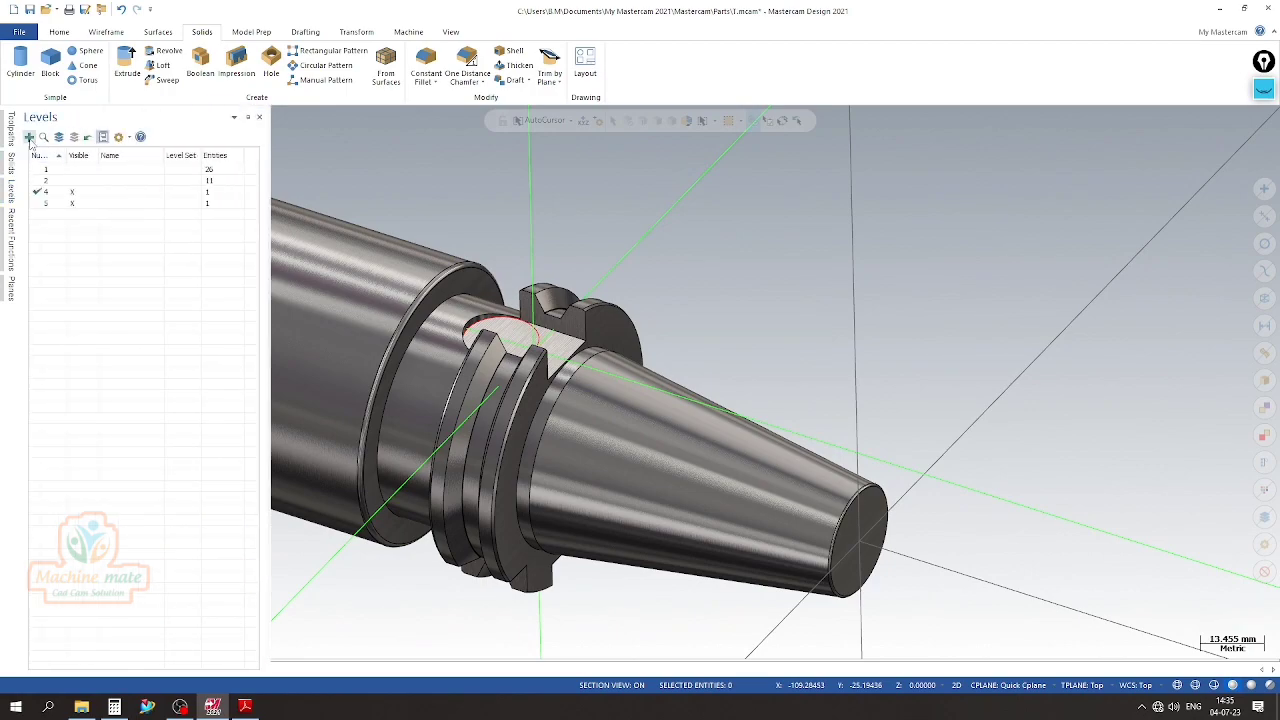
pyautogui.click(30, 138)
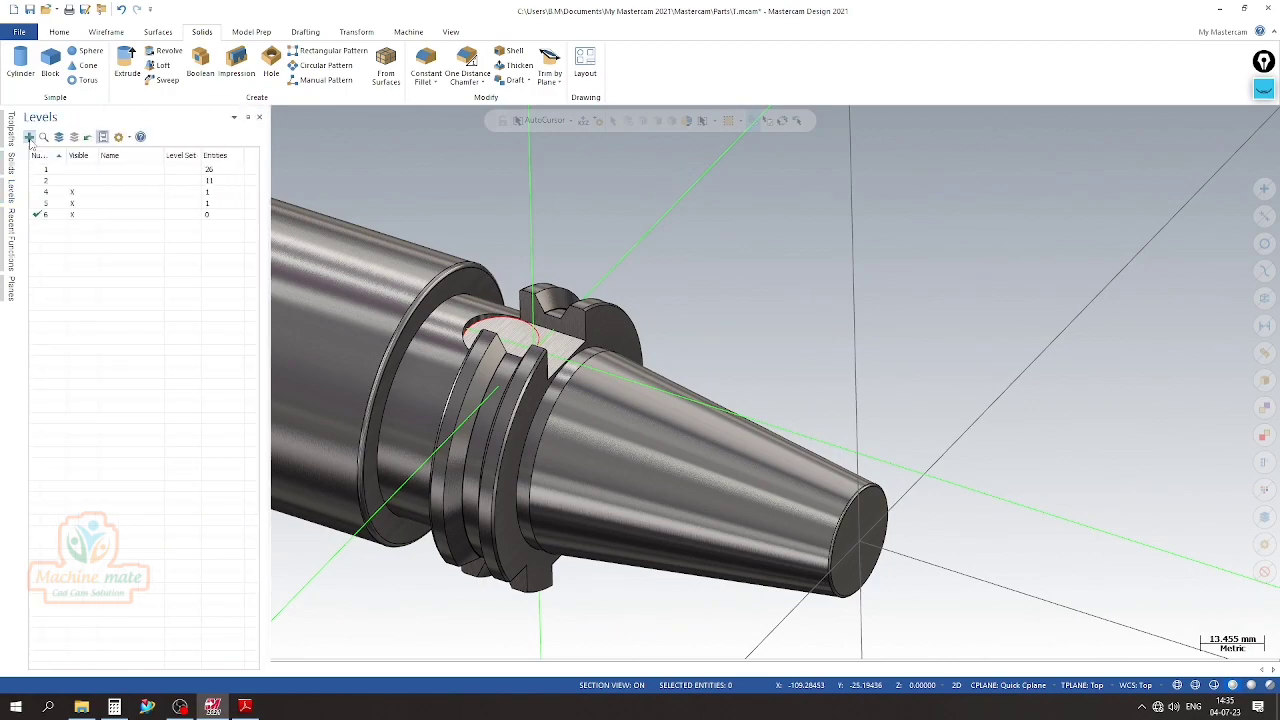
pyautogui.click(74, 193)
# Examine the flange slots, the V-groove and the taper of the holder from several sides and at close range
pyautogui.scroll(-3, 735, 338)
pyautogui.moveTo(826, 466); pyautogui.dragTo(706, 478, button='middle')
pyautogui.scroll(3, 563, 382)
pyautogui.scroll(-2, 326, 306)
pyautogui.scroll(3, 535, 338)
pyautogui.scroll(-3, 540, 332)
pyautogui.moveTo(690, 325); pyautogui.dragTo(586, 294, button='middle')
pyautogui.scroll(2, 854, 394)
pyautogui.moveTo(854, 394); pyautogui.dragTo(892, 395, button='middle')
pyautogui.scroll(5, 519, 366)
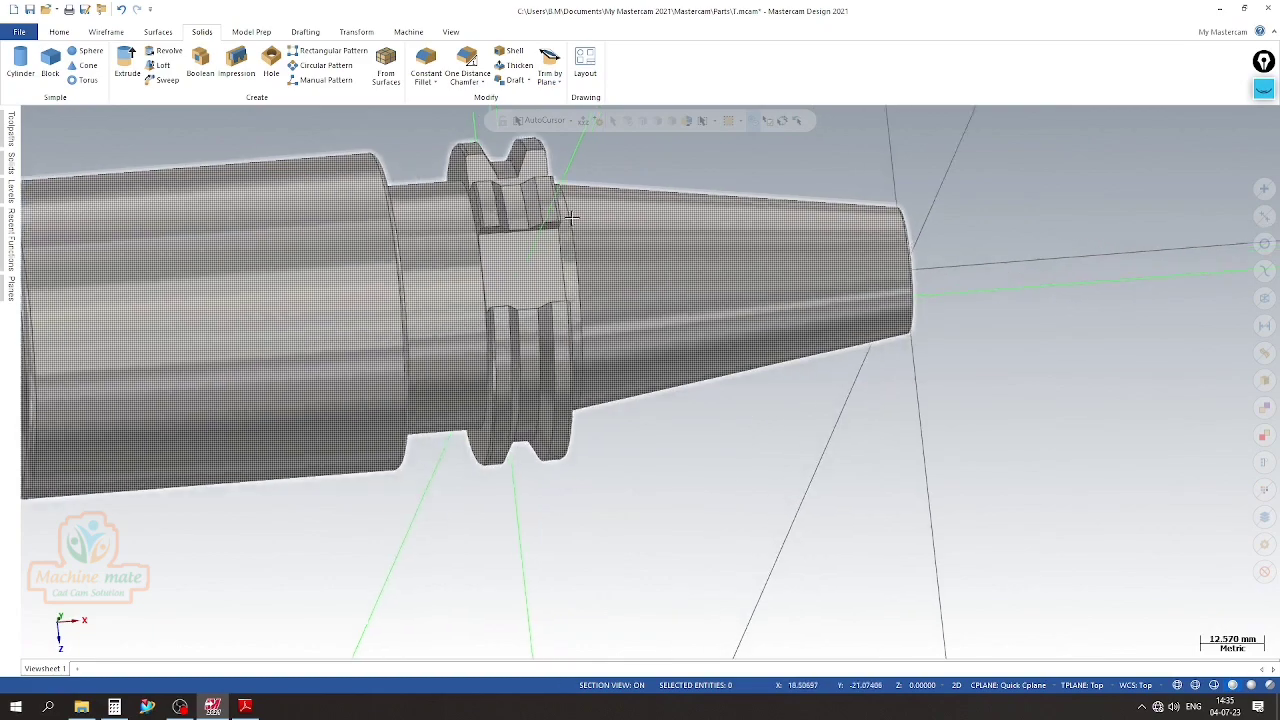
pyautogui.scroll(7, 550, 394)
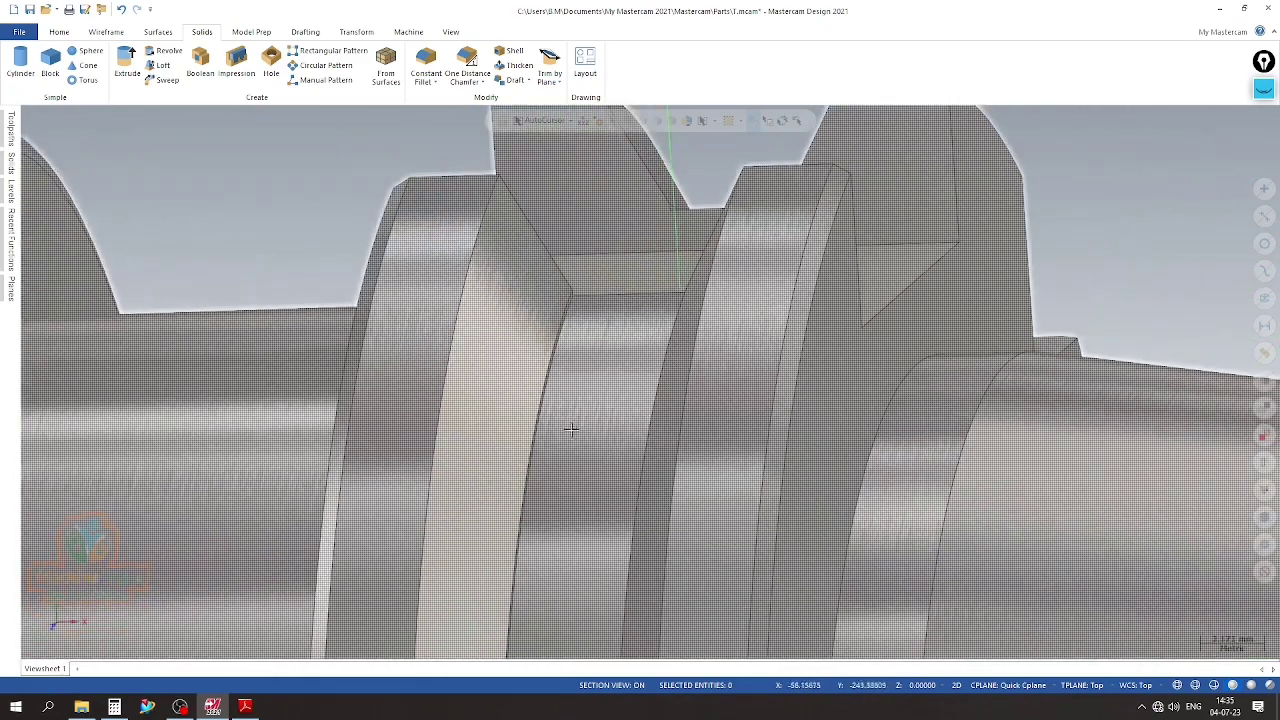
pyautogui.scroll(-3, 603, 409)
pyautogui.moveTo(605, 409); pyautogui.dragTo(585, 379, button='middle')
pyautogui.scroll(-6, 585, 379)
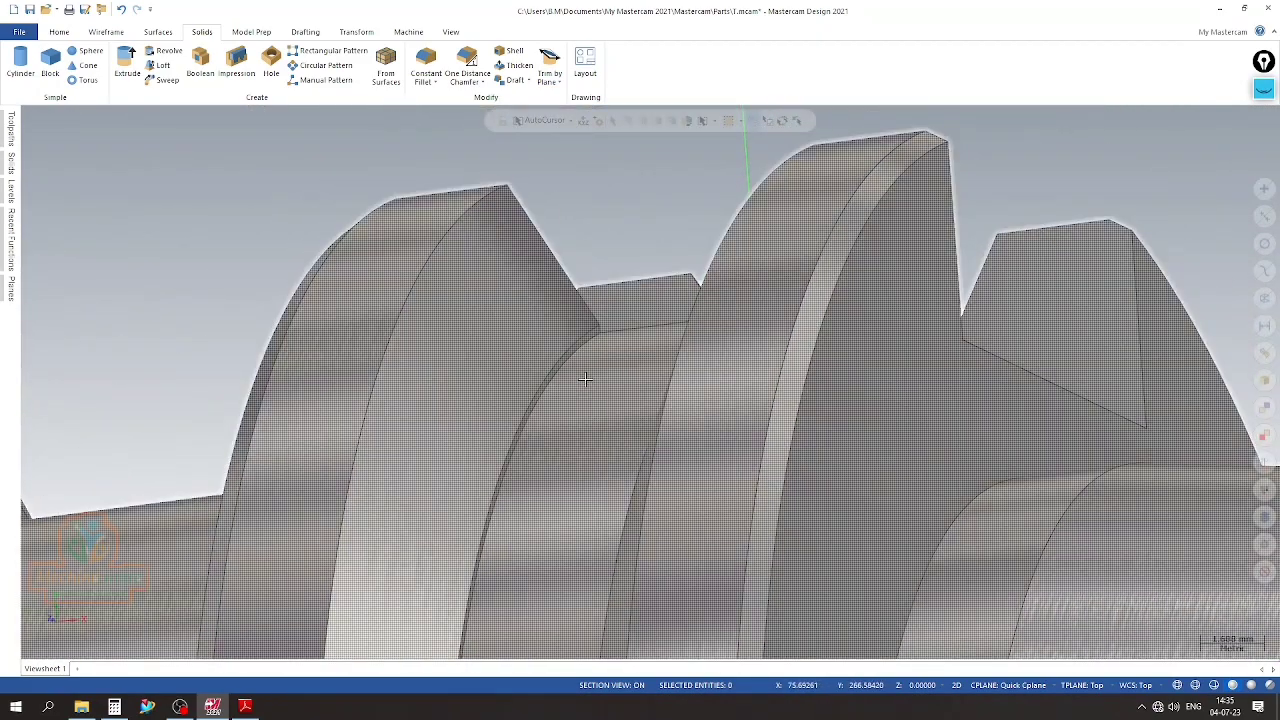
pyautogui.scroll(-4, 456, 264)
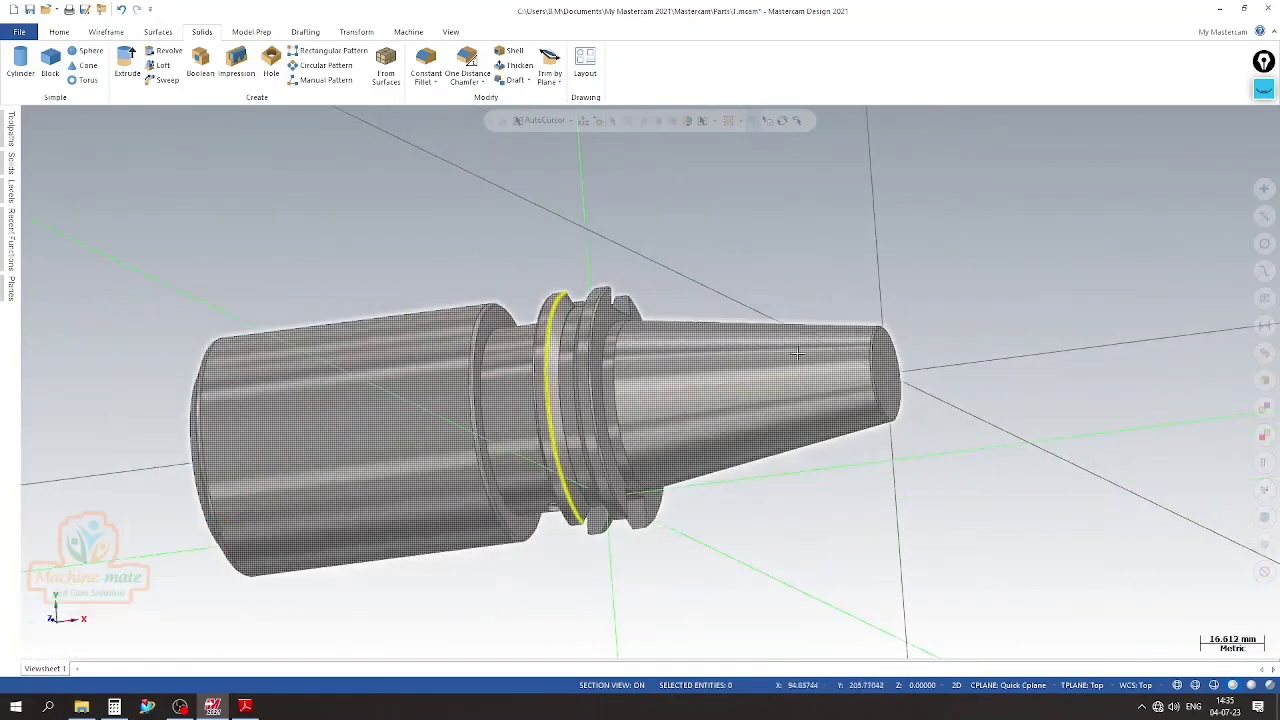
pyautogui.moveTo(1000, 537); pyautogui.dragTo(767, 406, button='middle')
pyautogui.scroll(-3, 767, 406)
# Orient the holder to the Top view and set the construction plane to Top
pyautogui.rightClick(904, 320)
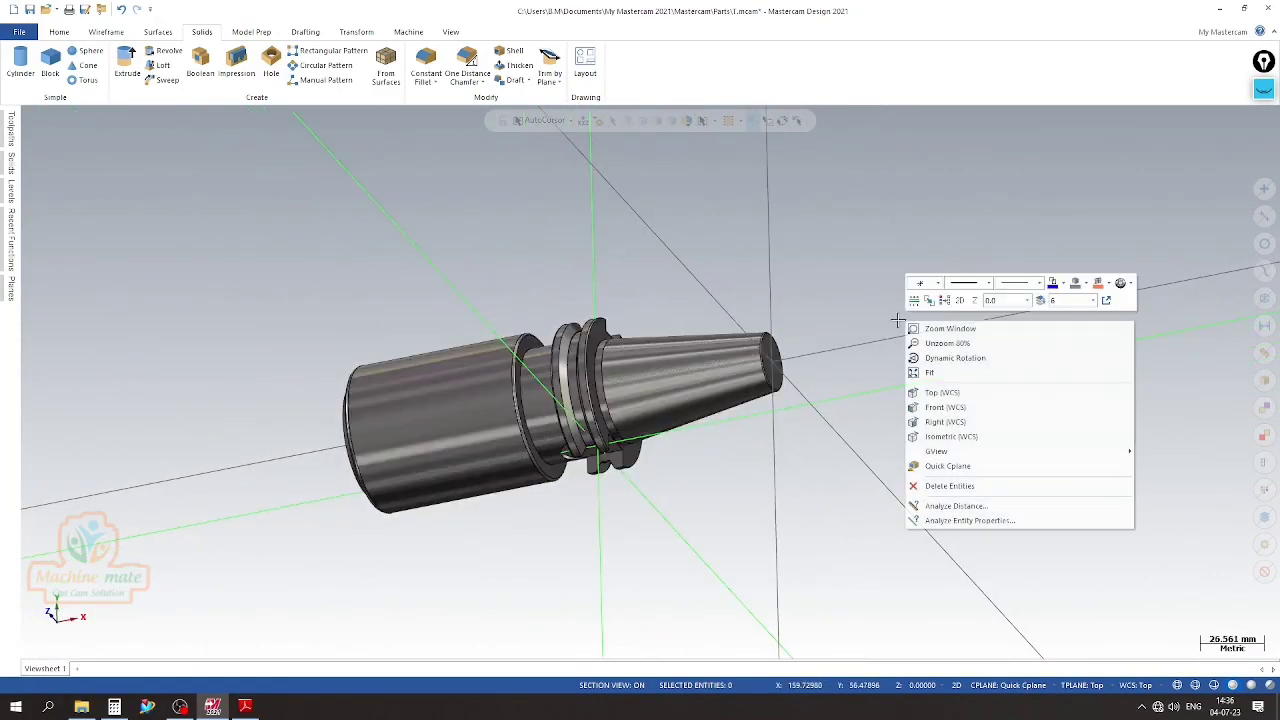
pyautogui.click(950, 436)
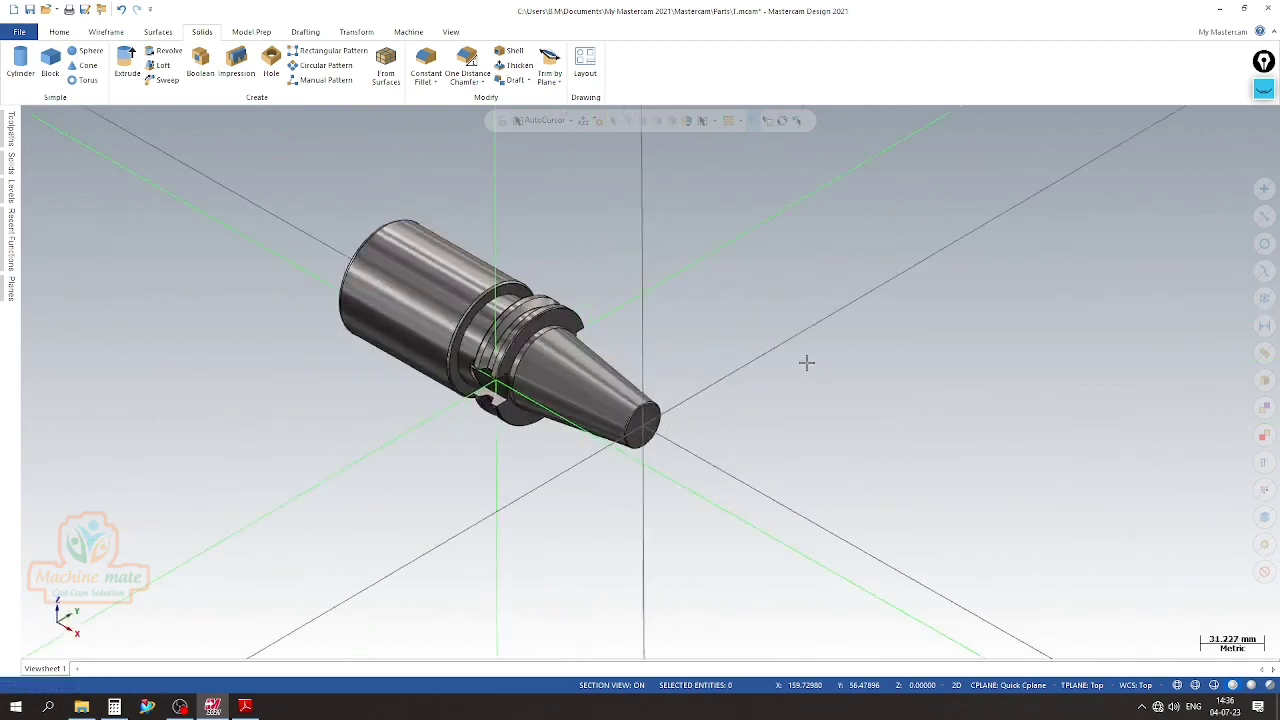
pyautogui.rightClick(841, 311)
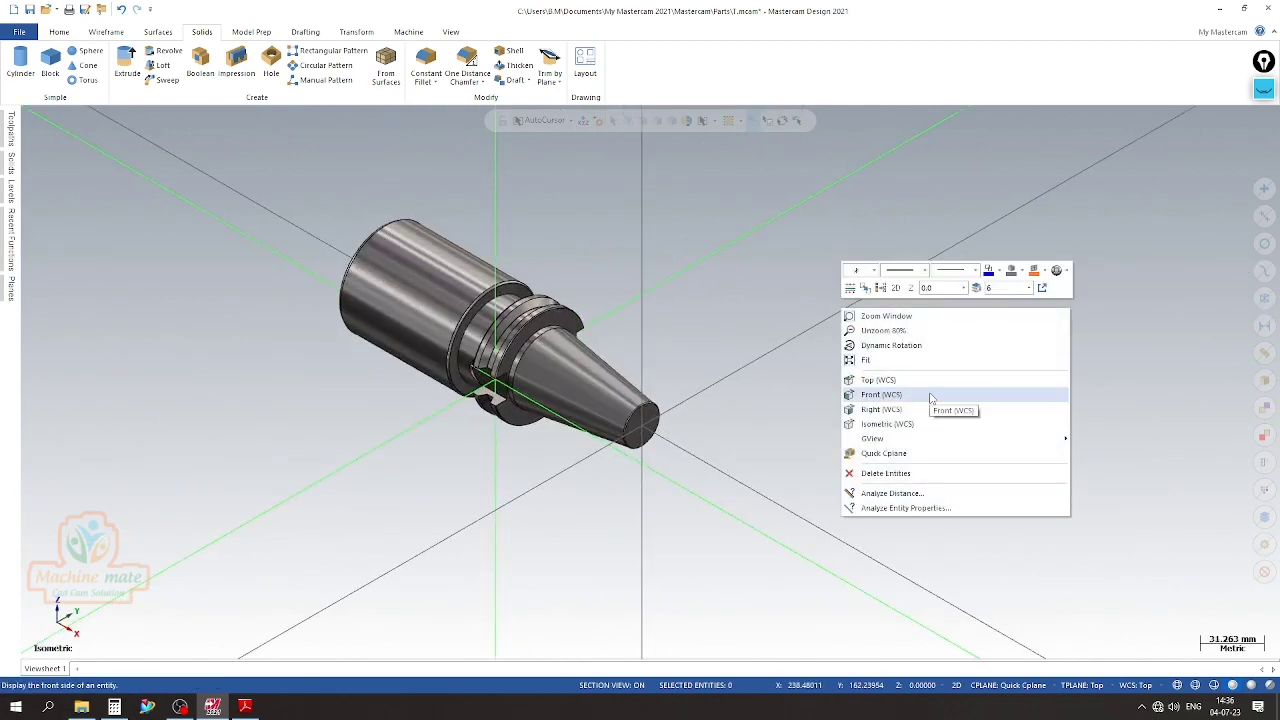
pyautogui.click(938, 381)
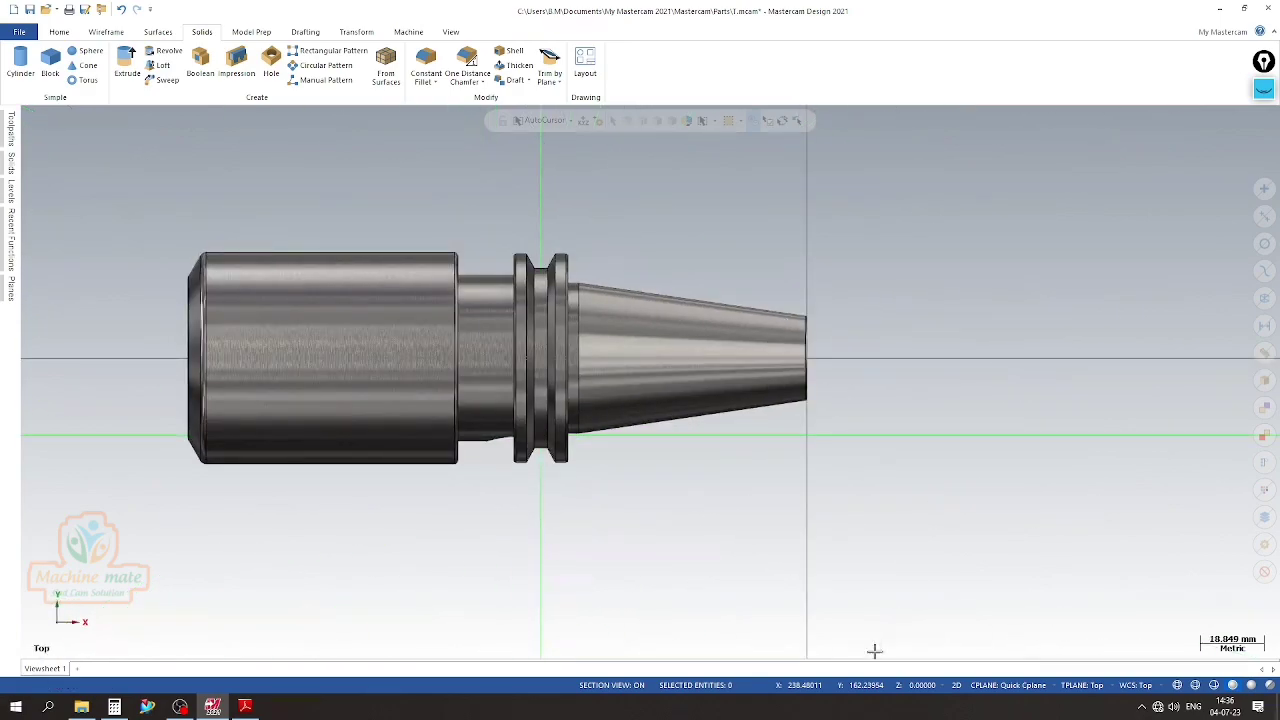
pyautogui.click(1006, 686)
pyautogui.click(1020, 547)
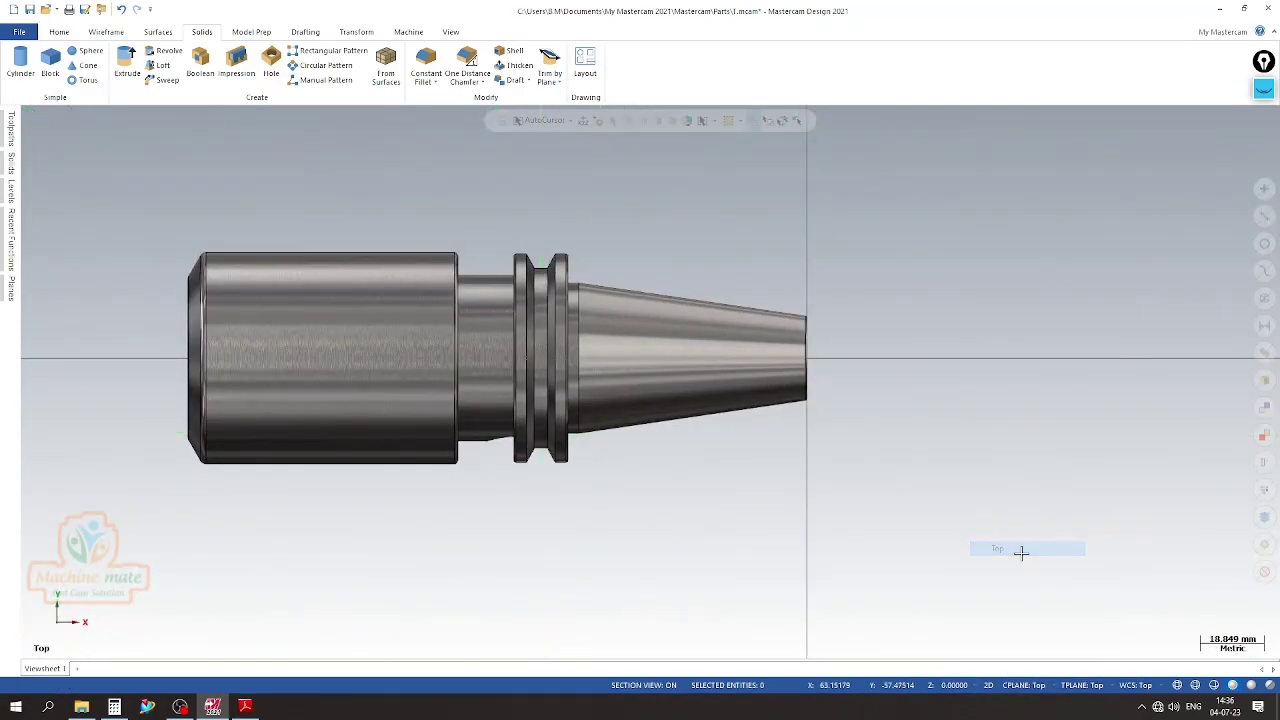
# Section the holder along the Top plane and show the cut model in the Top view
pyautogui.click(10, 190)
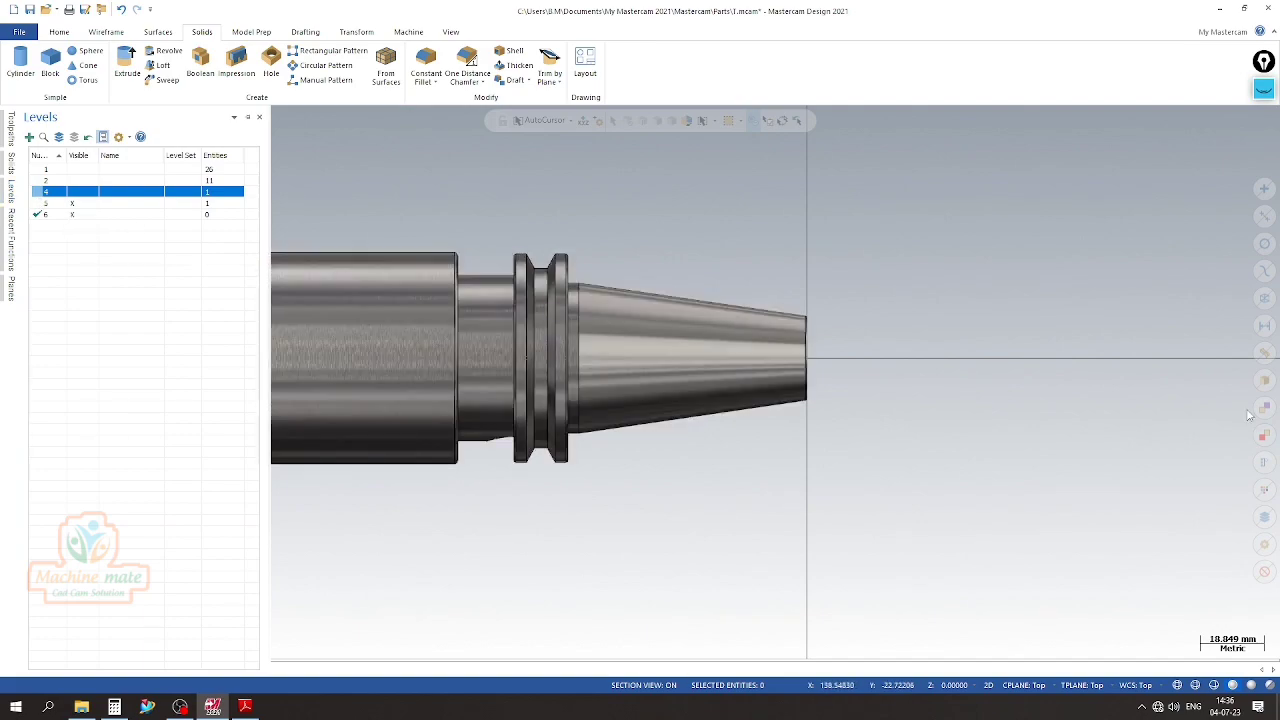
pyautogui.scroll(-3, 760, 265)
pyautogui.click(10, 288)
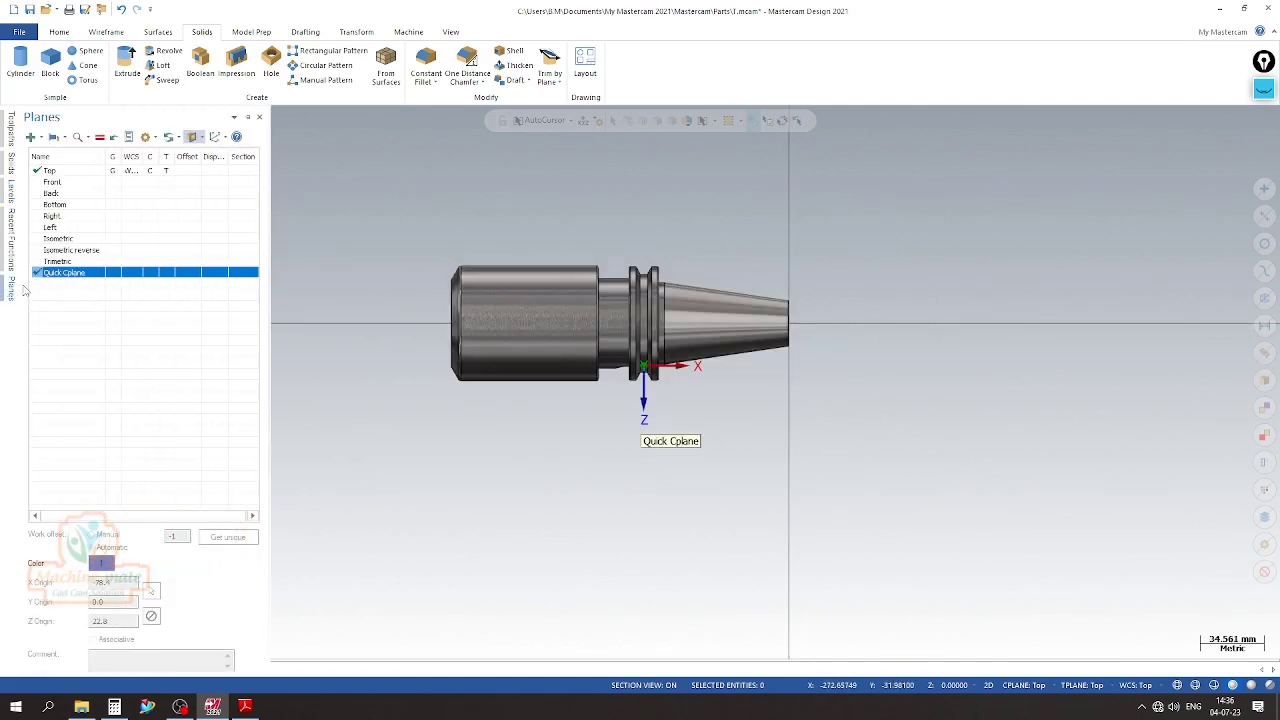
pyautogui.click(247, 173)
pyautogui.moveTo(1074, 320); pyautogui.dragTo(1037, 423, button='middle')
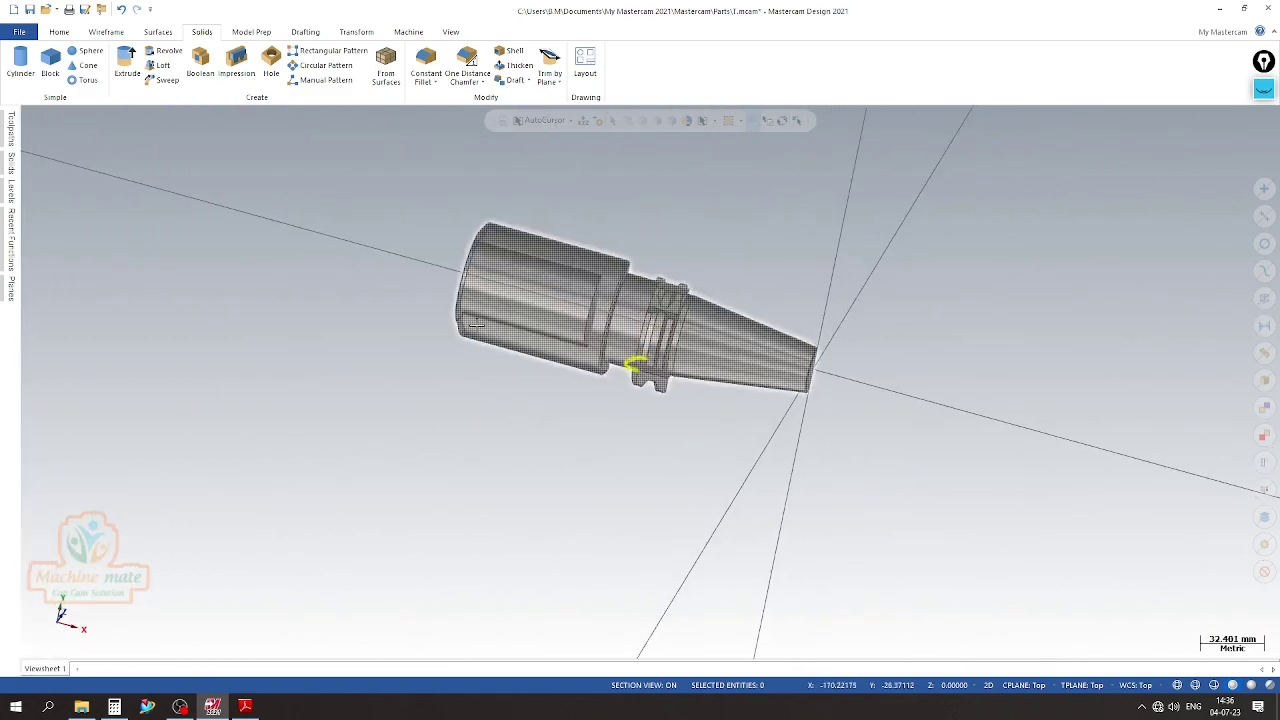
pyautogui.scroll(7, 440, 312)
pyautogui.scroll(-5, 400, 300)
pyautogui.moveTo(914, 369); pyautogui.dragTo(751, 271, button='middle')
pyautogui.rightClick(751, 271)
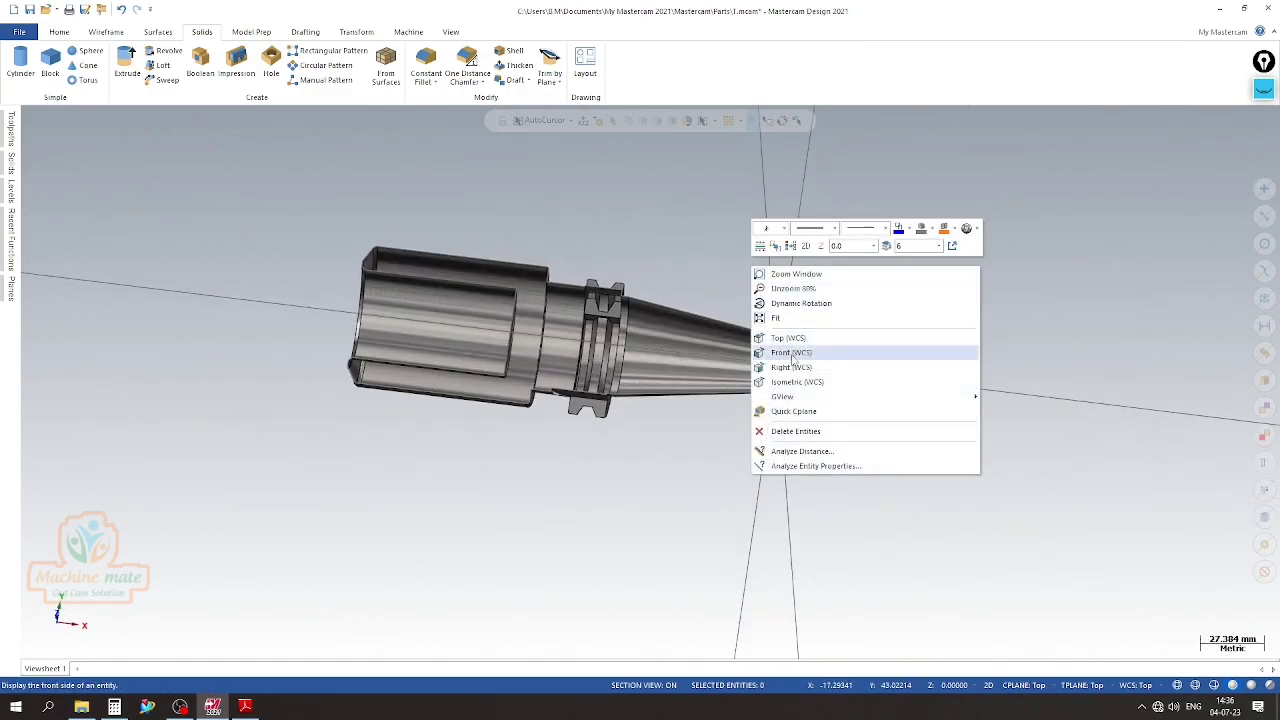
pyautogui.click(788, 338)
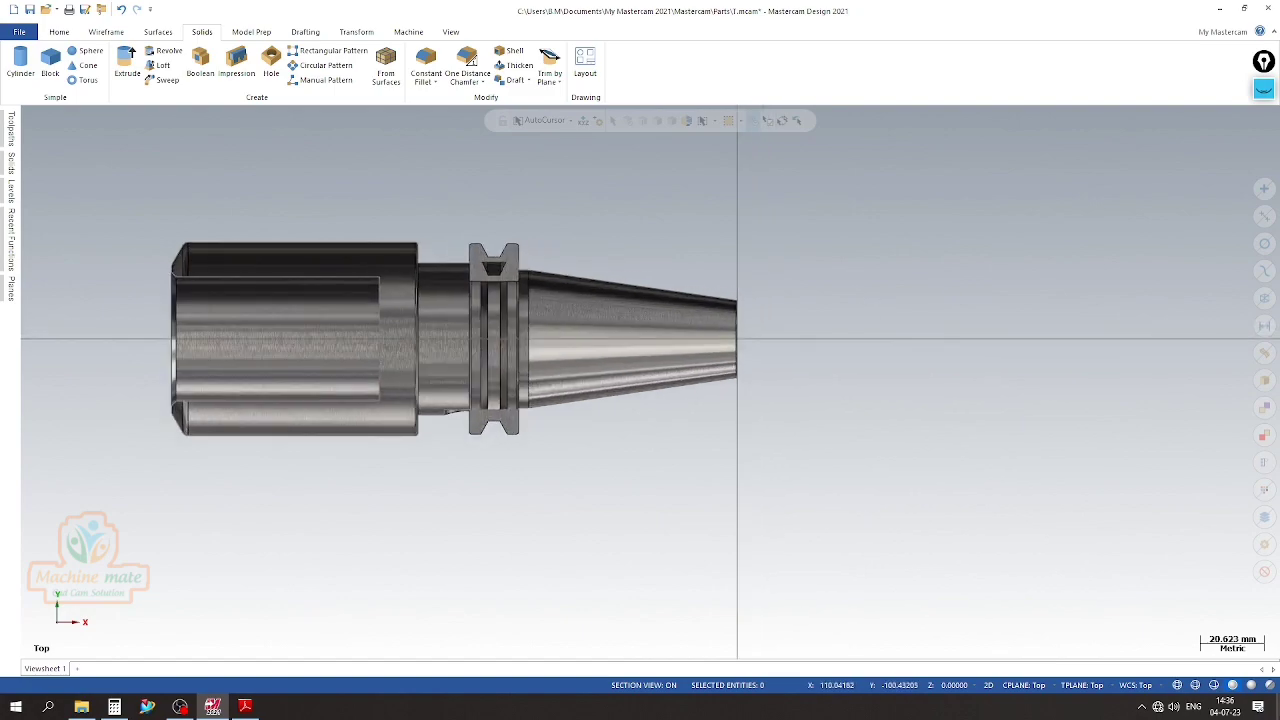
# Check the bore dimensions at the taper end in Detail D of the PDF drawing and return to Mastercam
pyautogui.scroll(3, 780, 305)
pyautogui.scroll(-2, 757, 306)
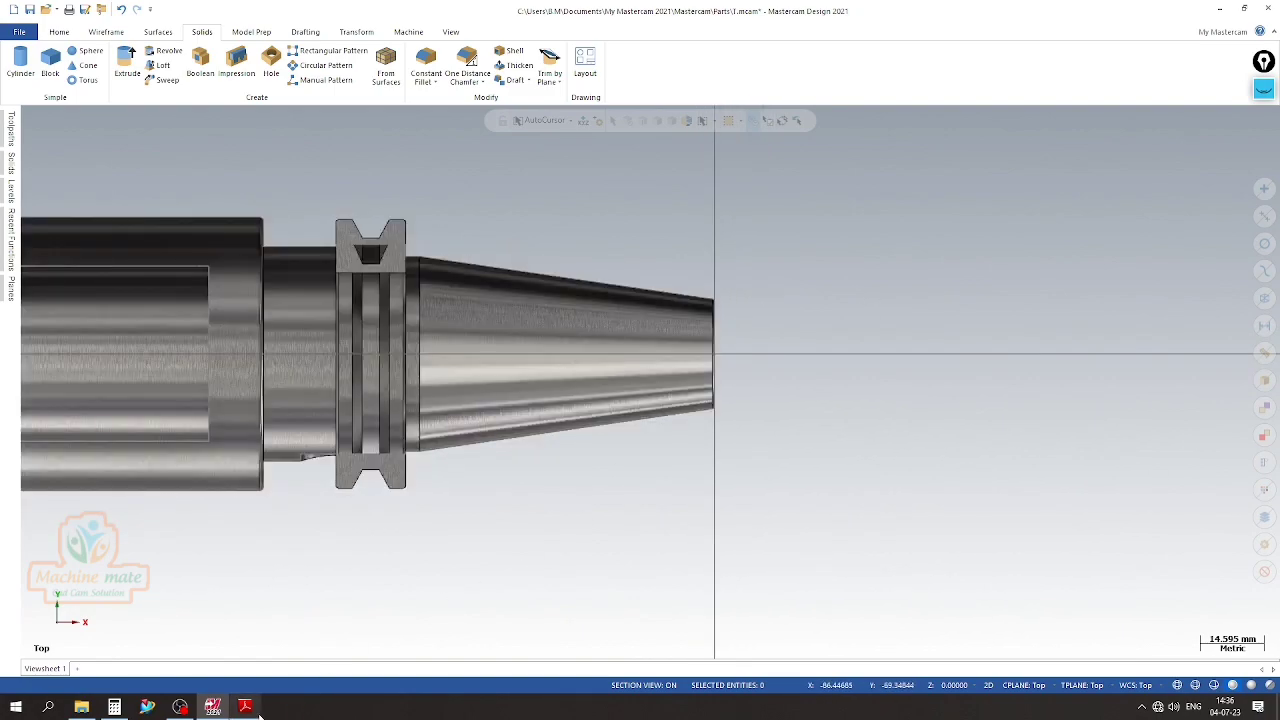
pyautogui.click(245, 707)
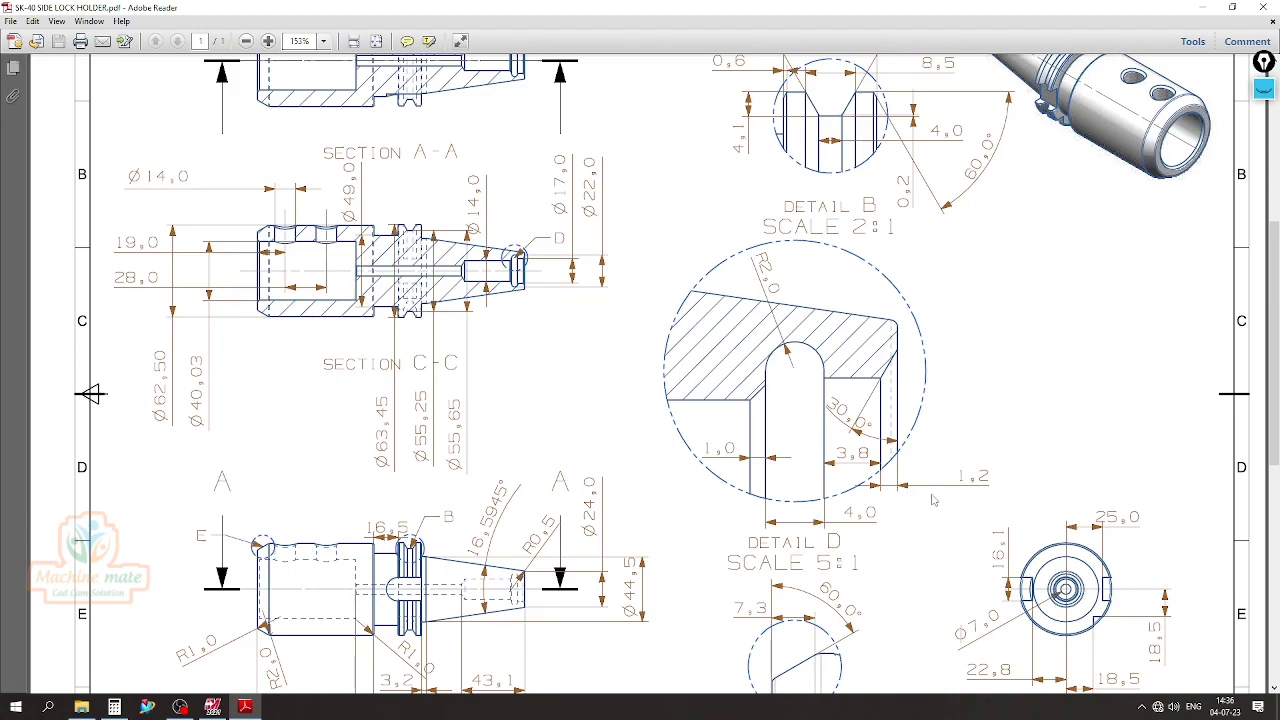
pyautogui.click(245, 707)
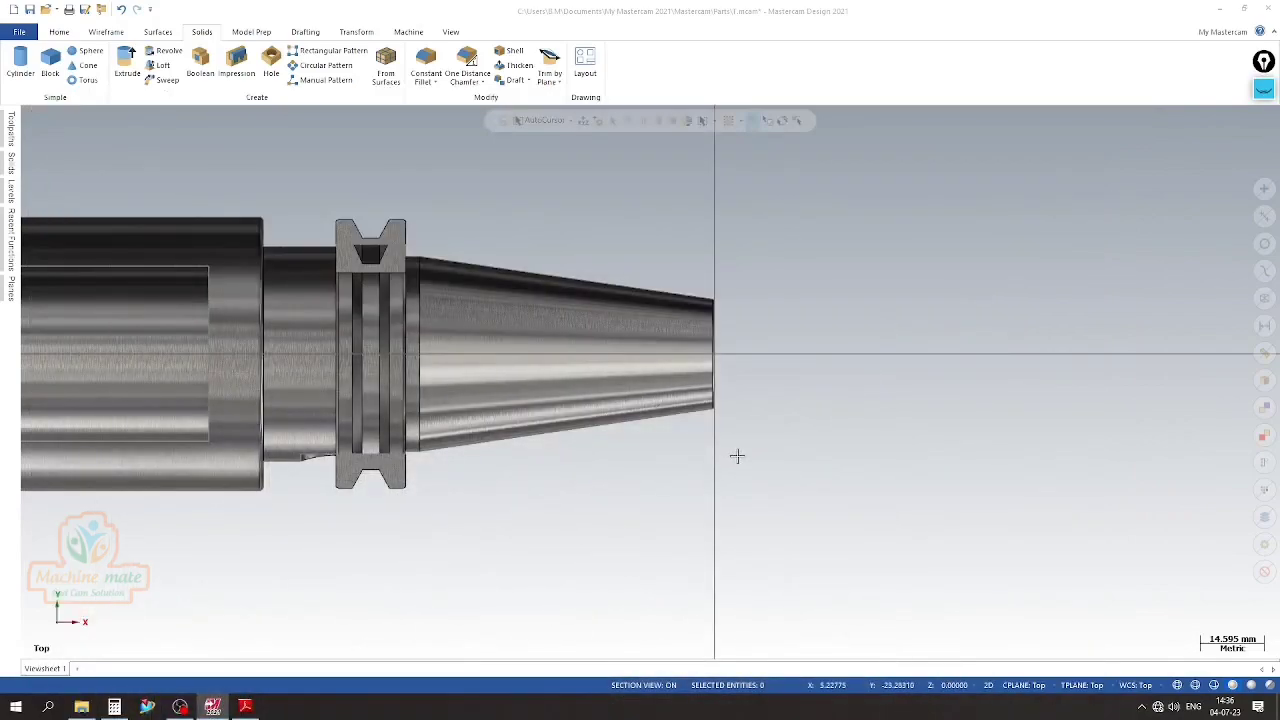
# Draw a vertical line about 31.5 mm long and a horizontal centreline about 190.6 mm long from the origin at the taper's small end
pyautogui.scroll(-4, 737, 451)
pyautogui.click(106, 32)
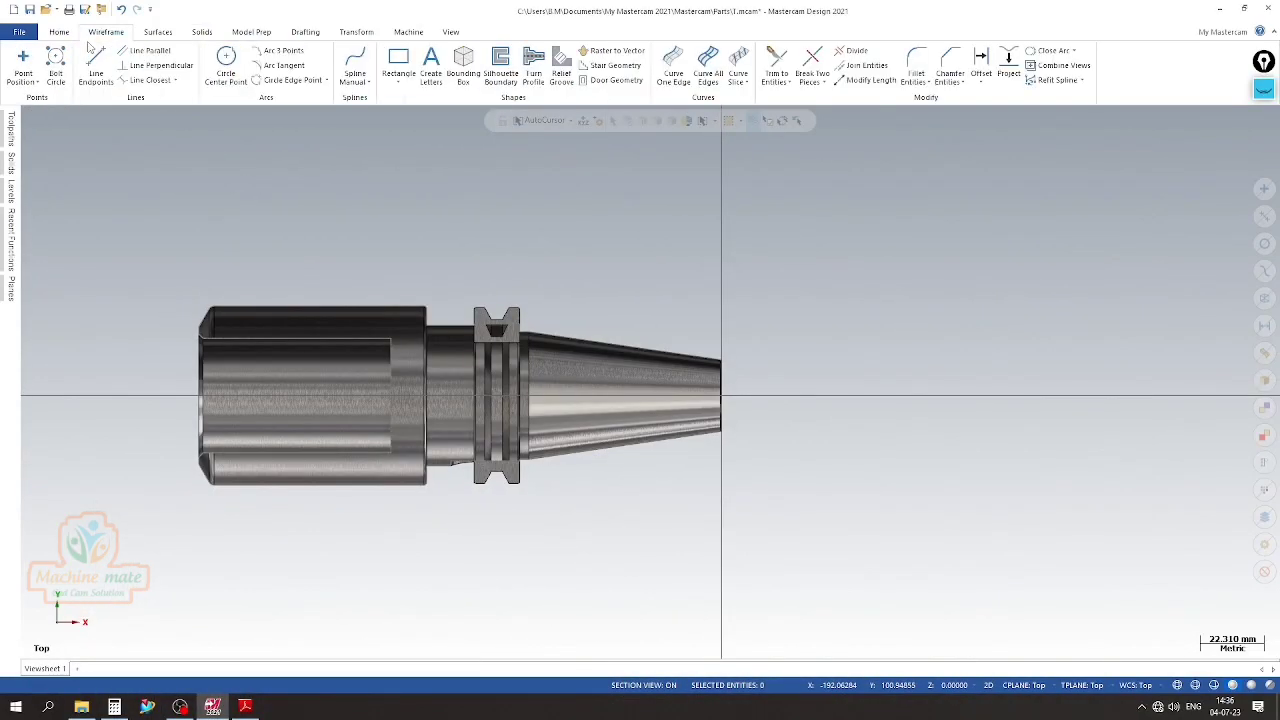
pyautogui.click(96, 66)
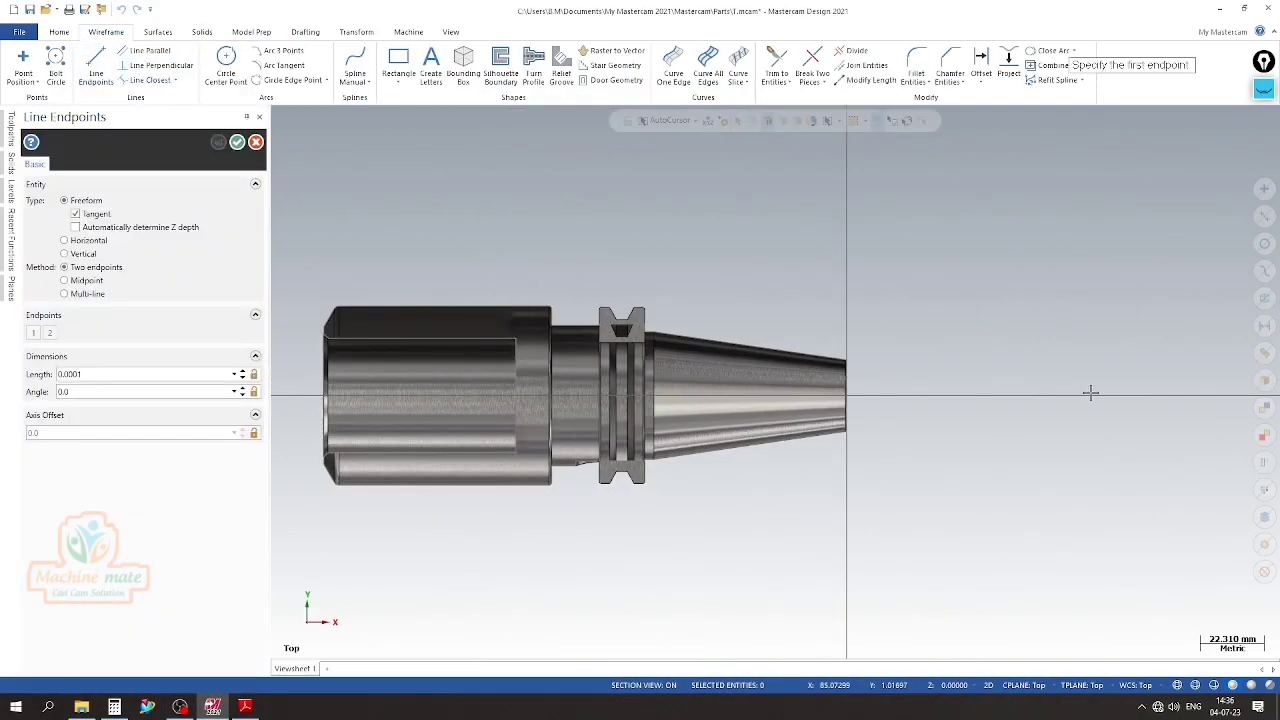
pyautogui.click(847, 396)
pyautogui.click(845, 305)
pyautogui.click(219, 144)
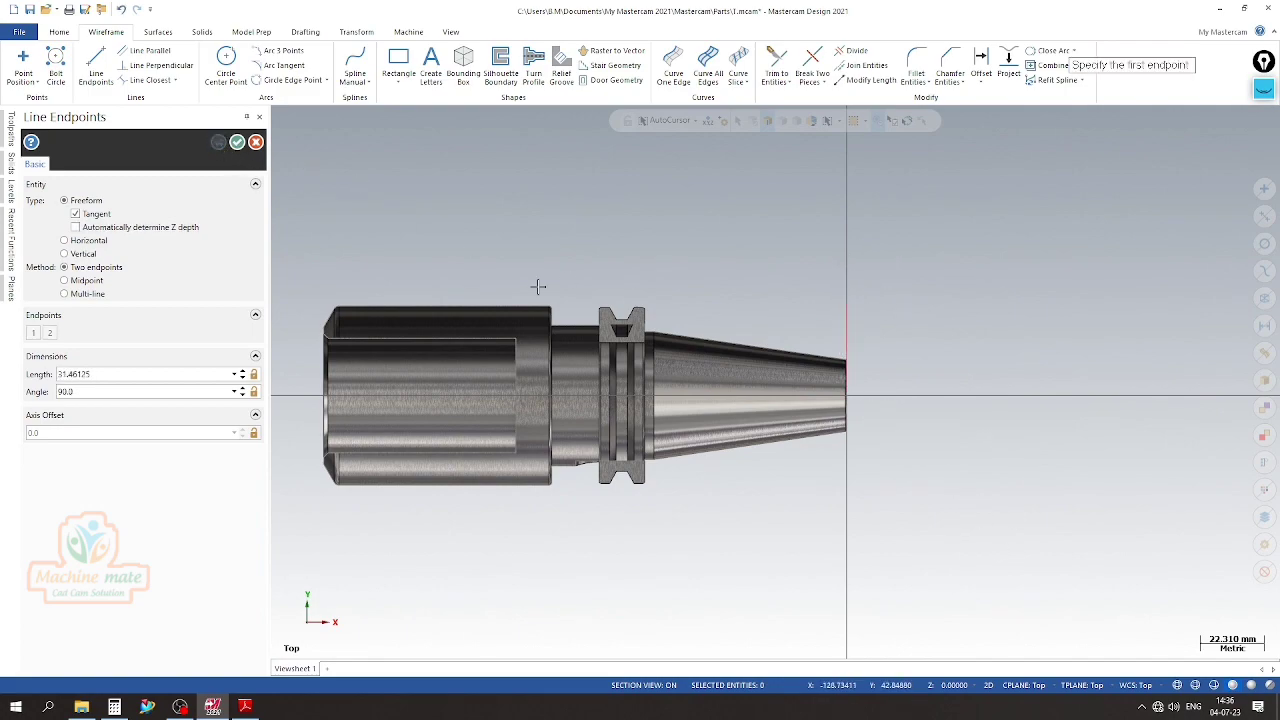
pyautogui.click(848, 400)
pyautogui.click(302, 397)
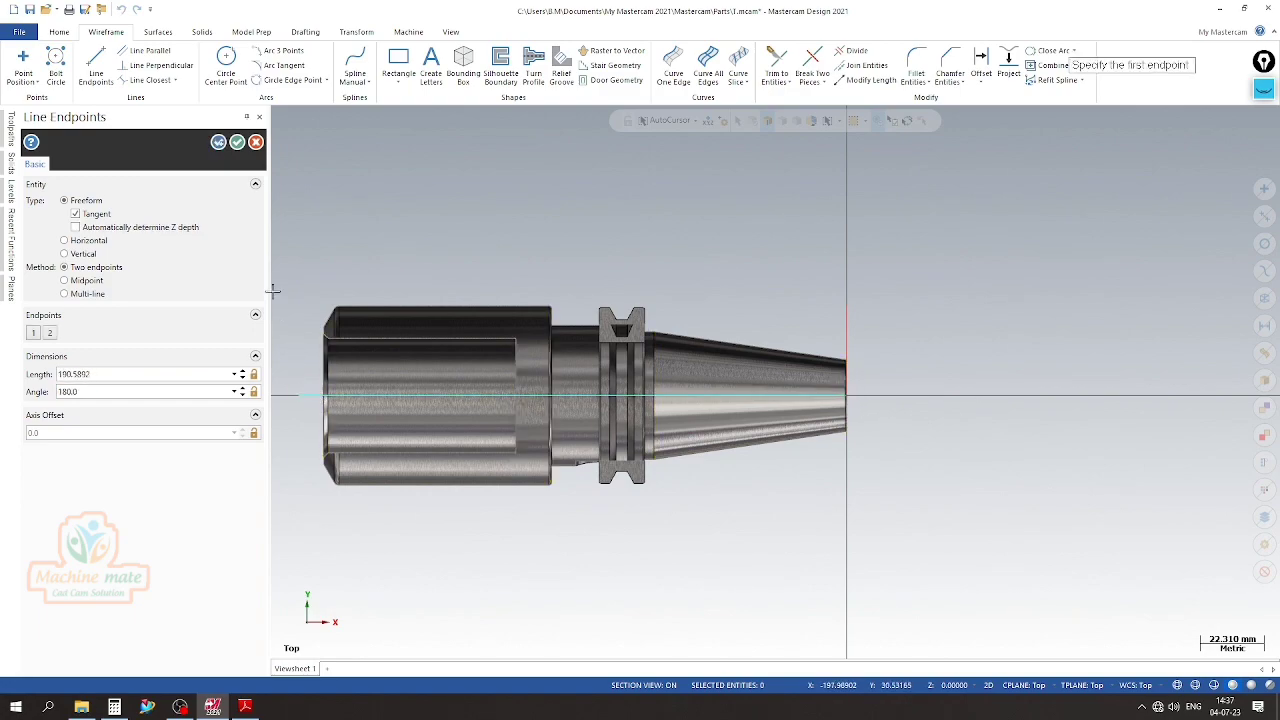
pyautogui.click(237, 143)
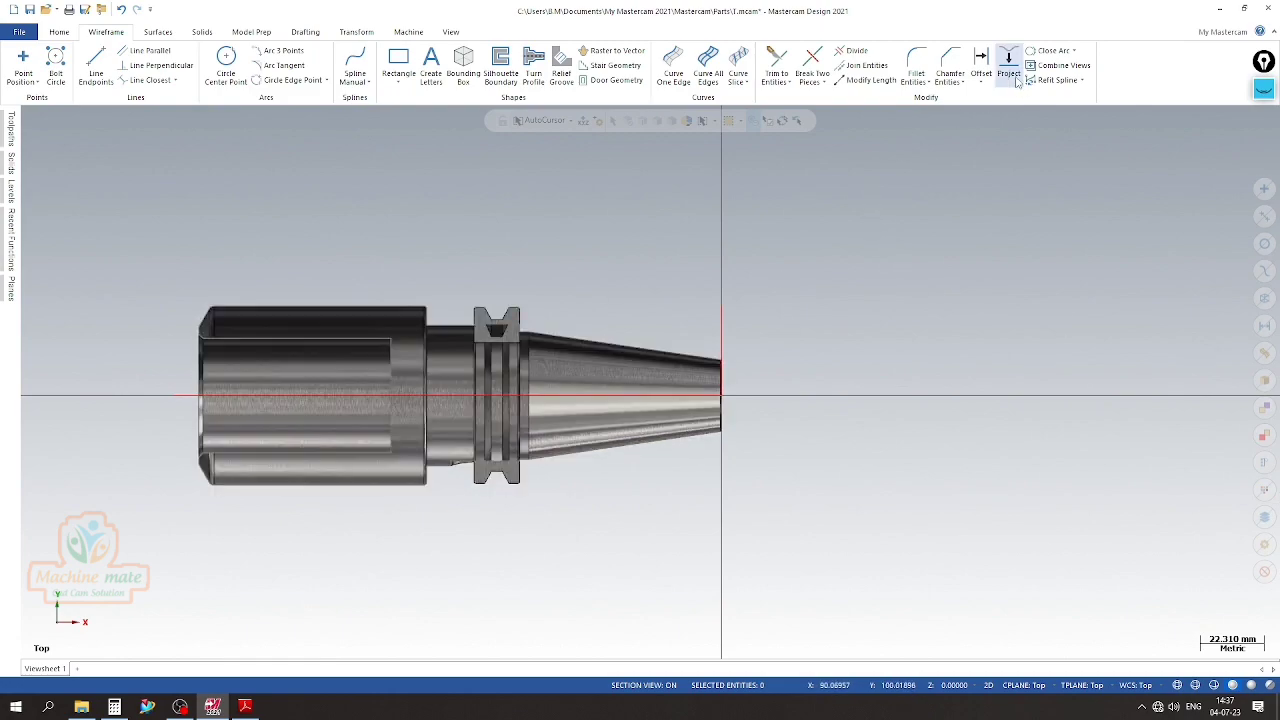
# Offset a copy of the vertical end line 1.2 mm toward the holder body
pyautogui.click(981, 66)
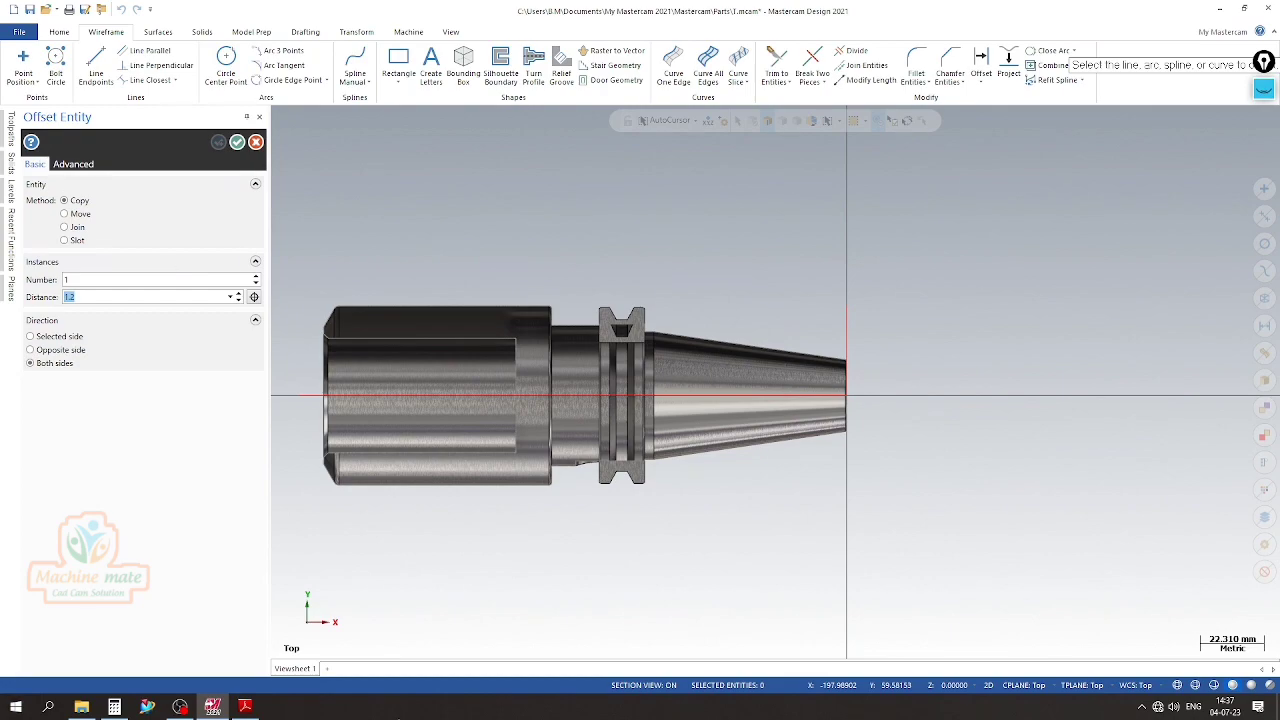
pyautogui.click(848, 339)
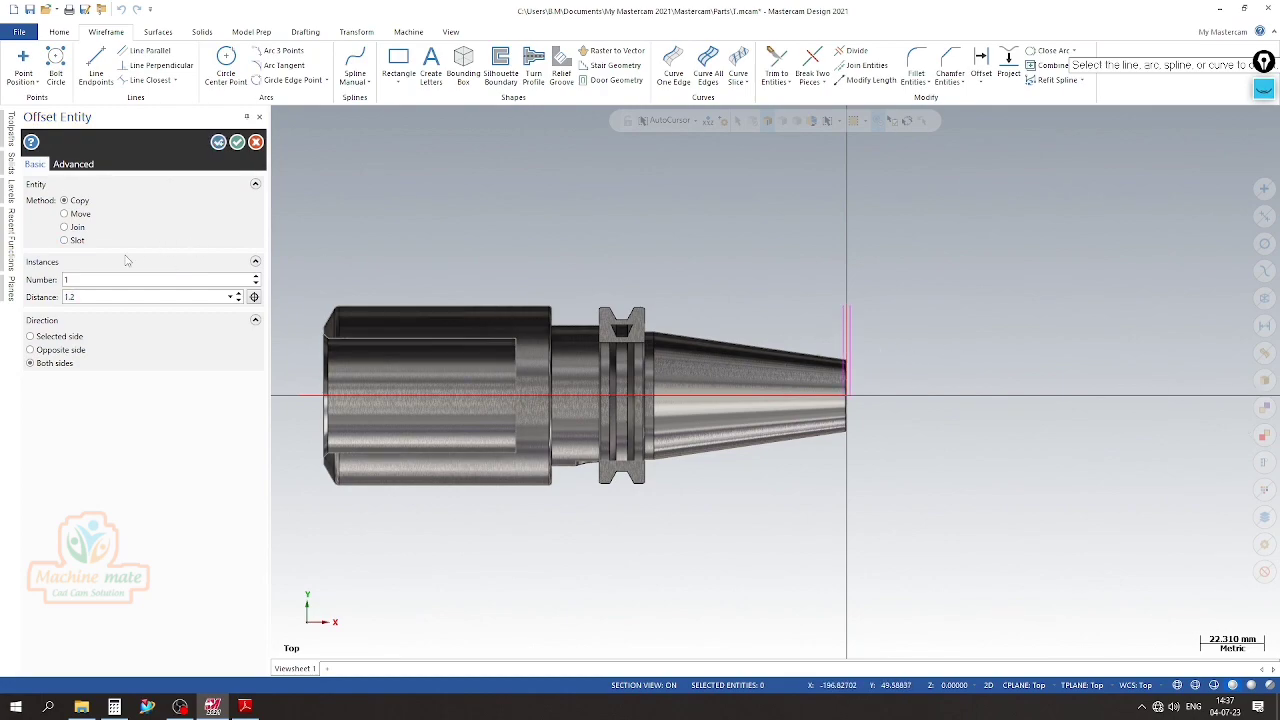
pyautogui.click(67, 341)
pyautogui.scroll(5, 837, 369)
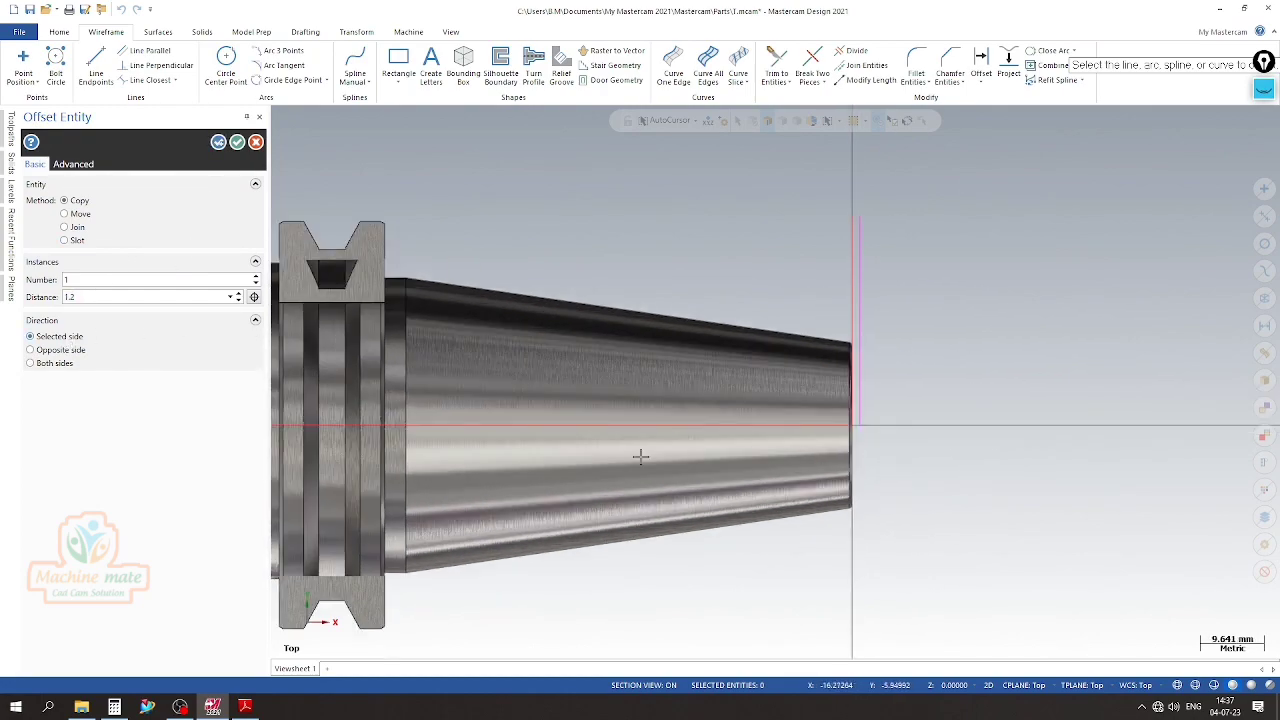
pyautogui.click(44, 349)
pyautogui.scroll(3, 886, 337)
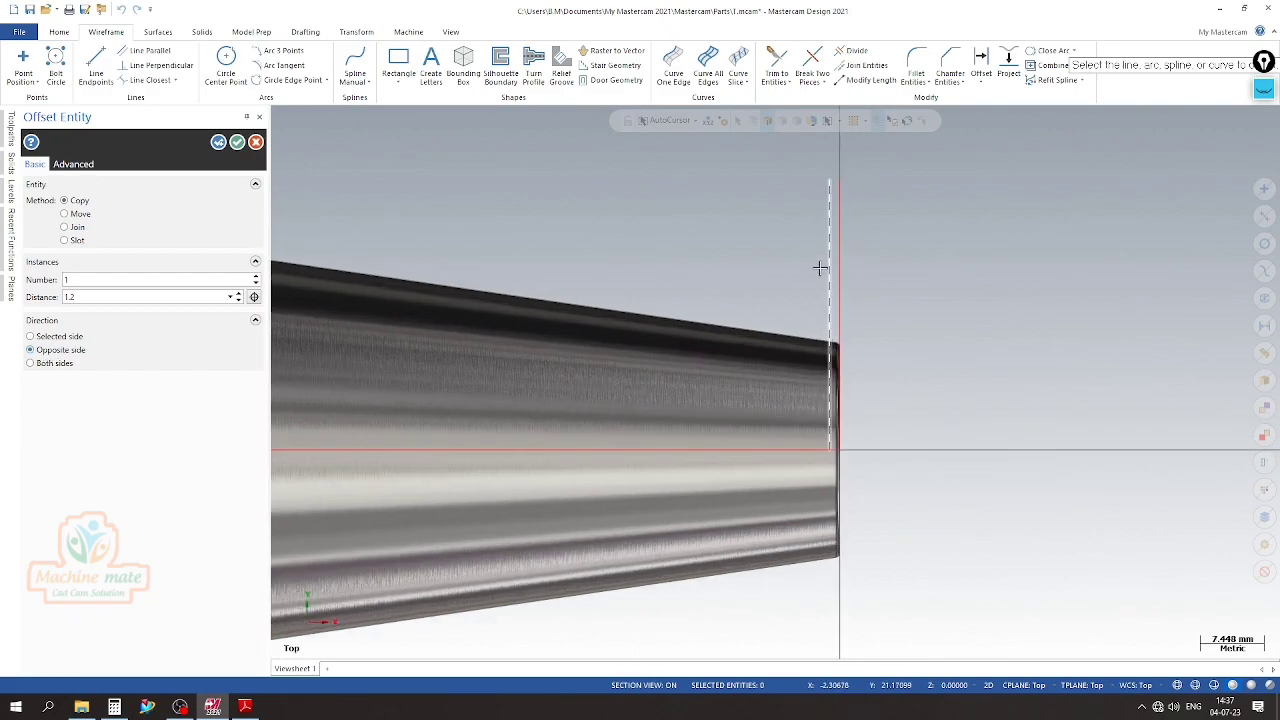
pyautogui.scroll(-4, 800, 266)
pyautogui.click(219, 148)
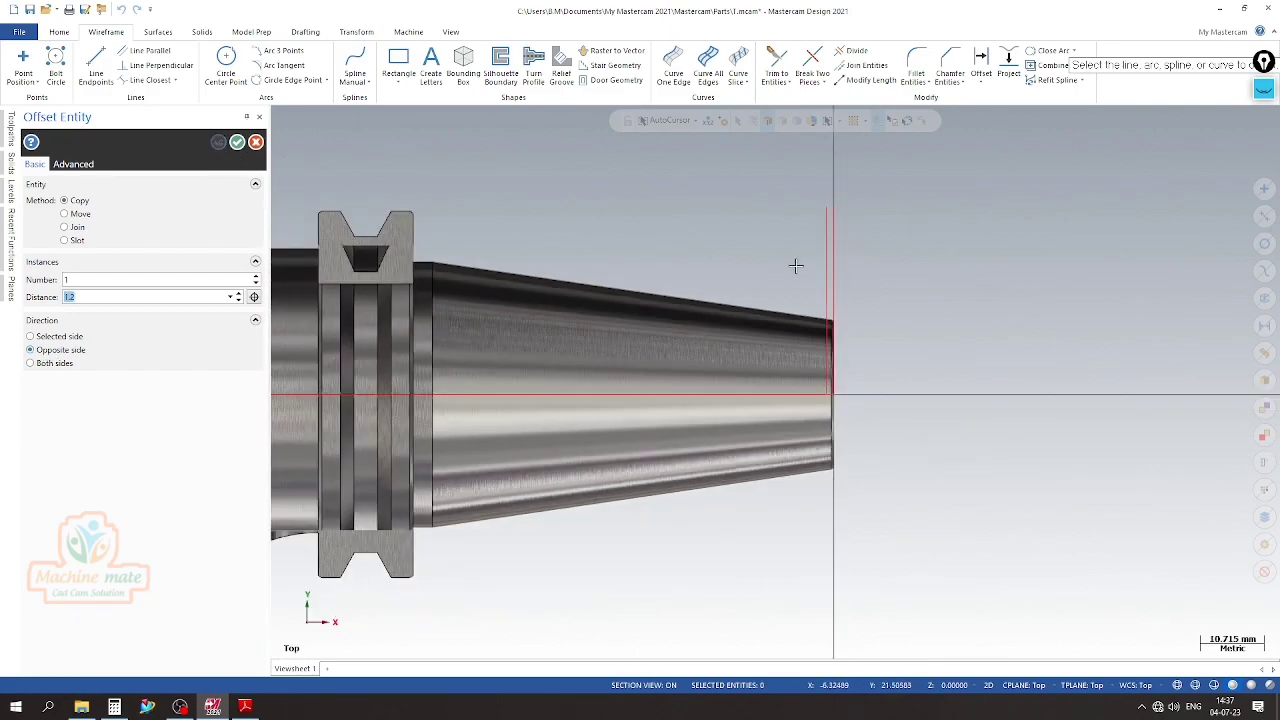
# Offset a copy of the inner vertical line 3.8 mm toward the holder body, matching the Detail D dimension
pyautogui.scroll(2, 797, 266)
pyautogui.click(248, 709)
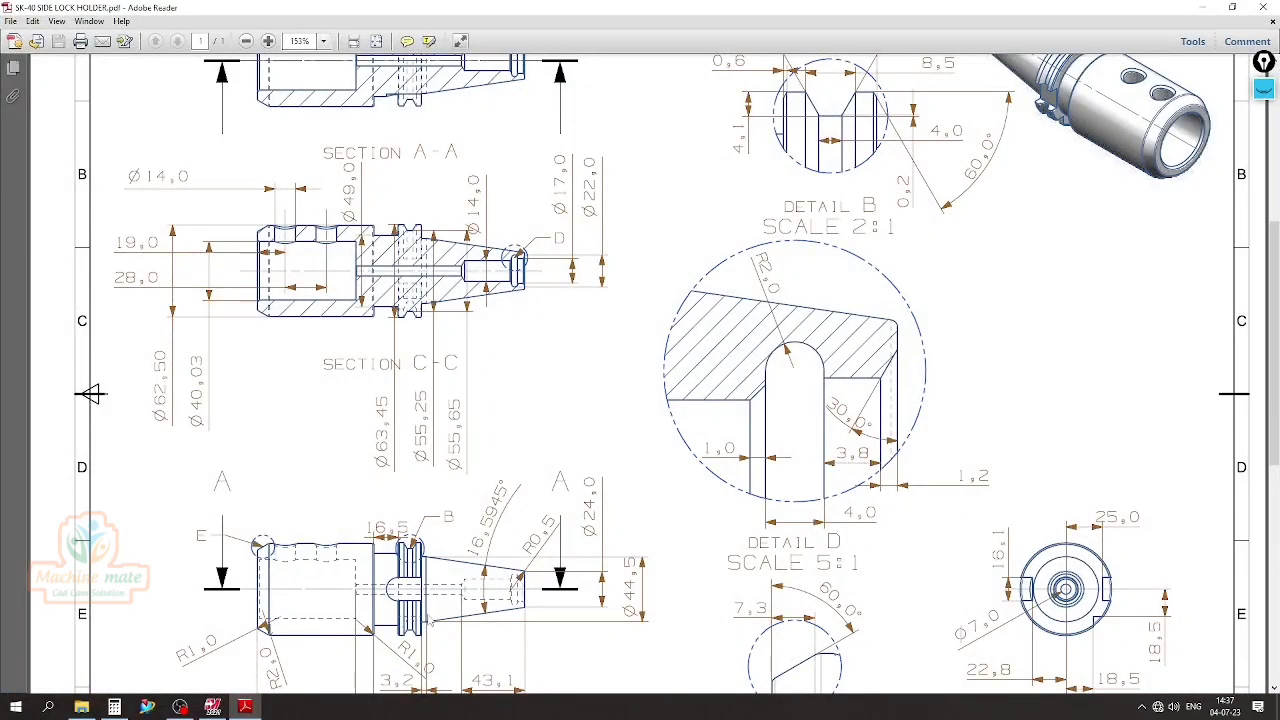
pyautogui.click(212, 707)
pyautogui.click(112, 297)
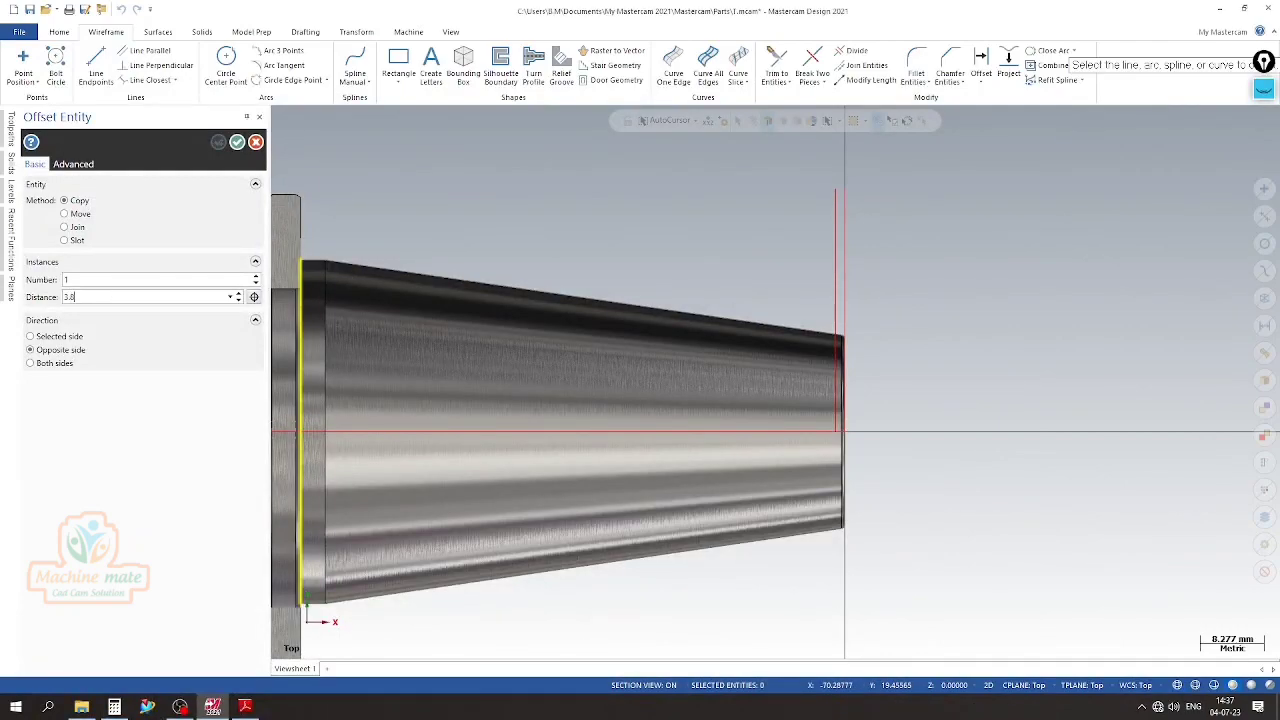
pyautogui.click(830, 239)
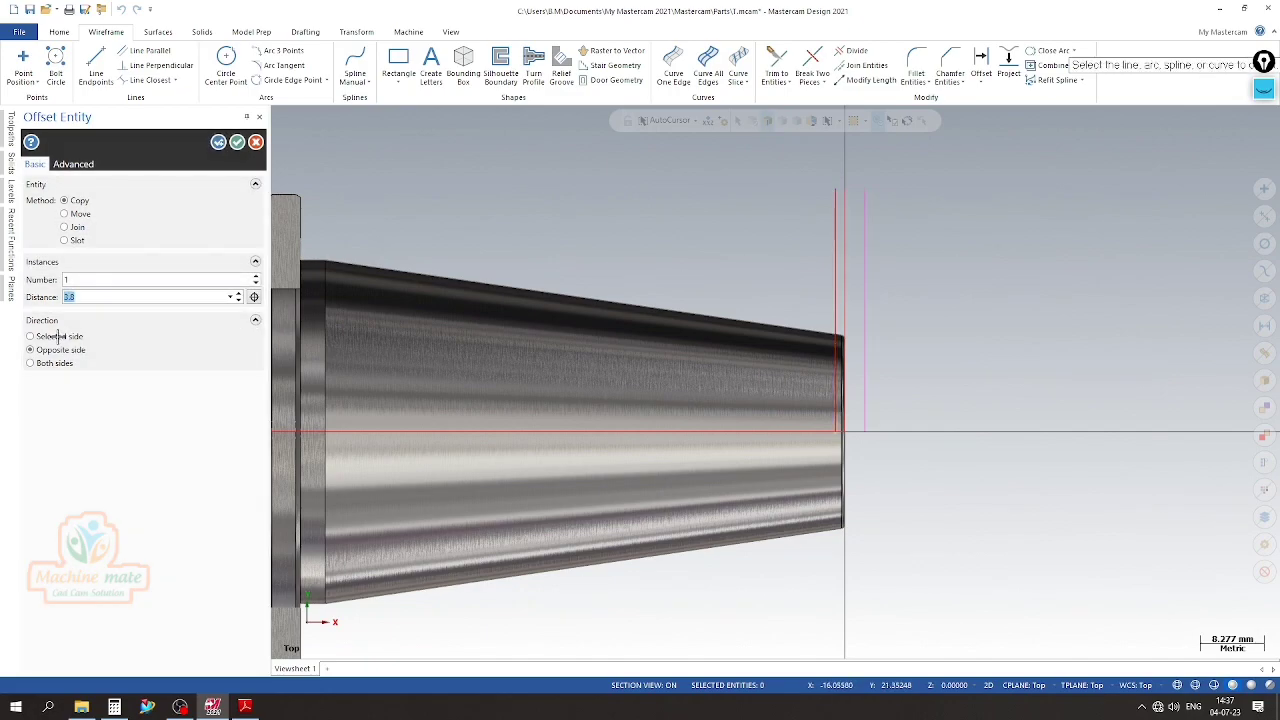
pyautogui.click(57, 337)
pyautogui.click(218, 142)
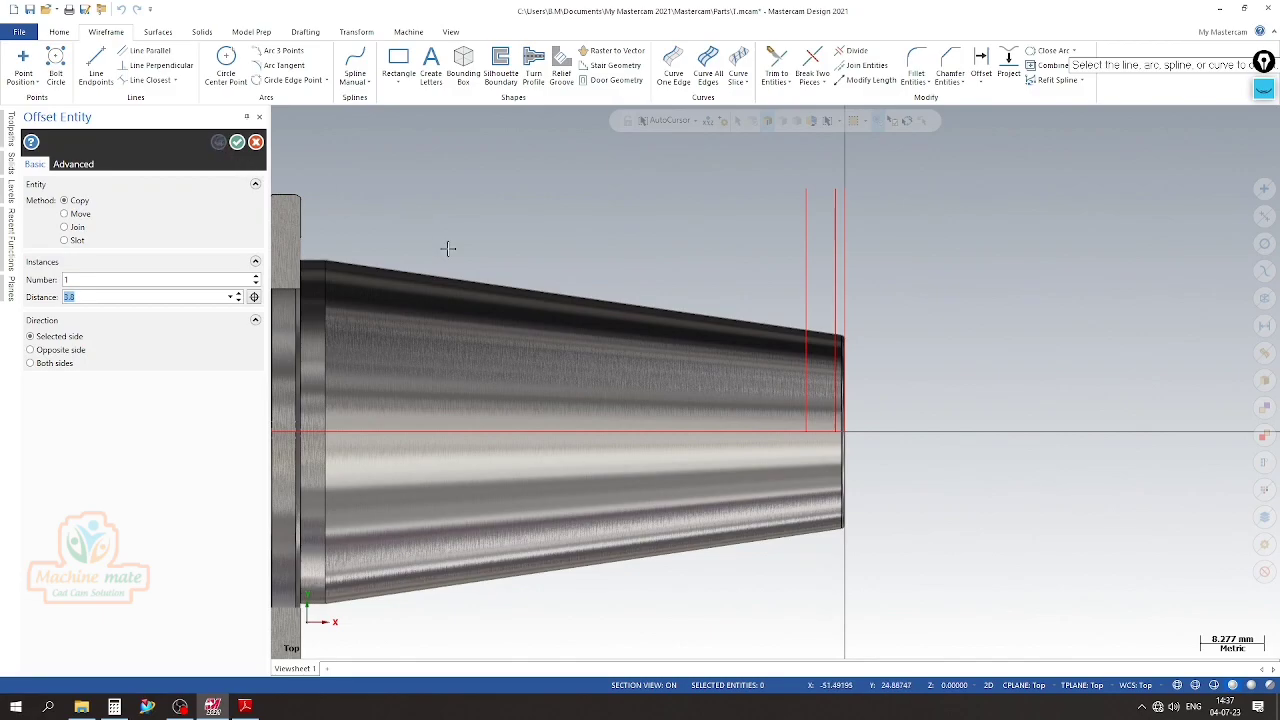
# Check the groove width in Detail D and offset a copy of the innermost vertical line 4 mm toward the holder body
pyautogui.click(245, 706)
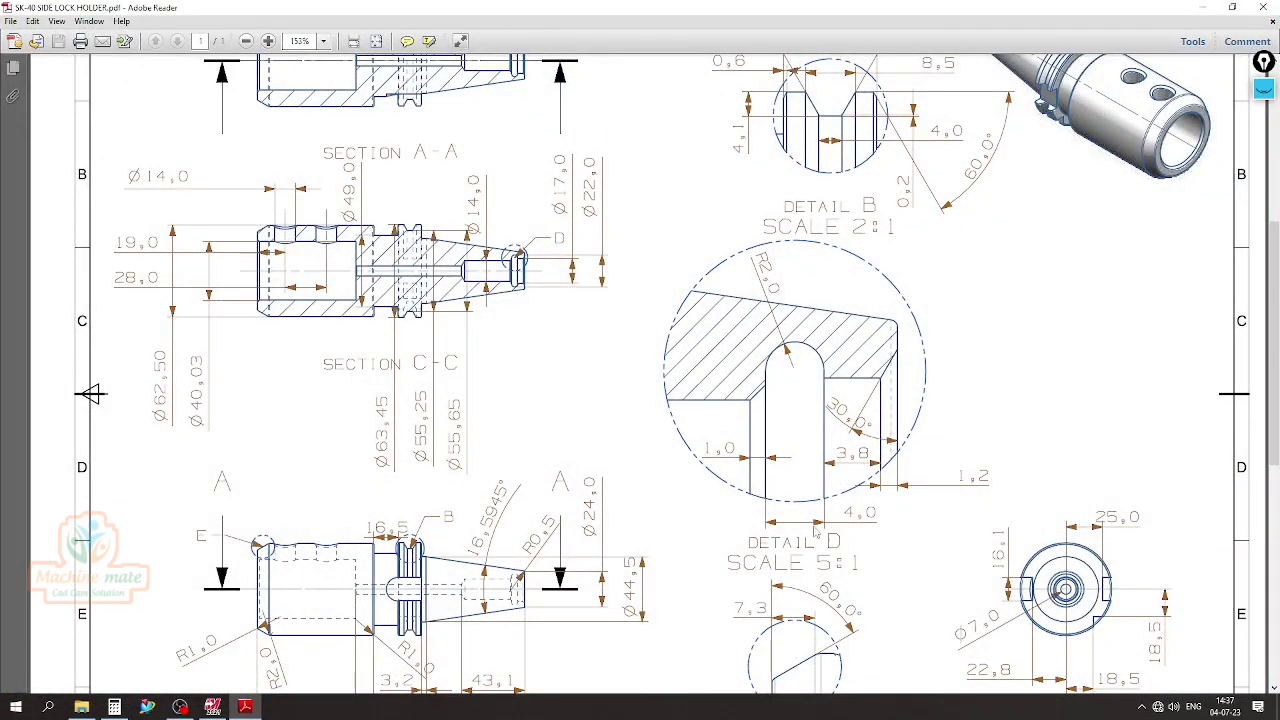
pyautogui.click(212, 706)
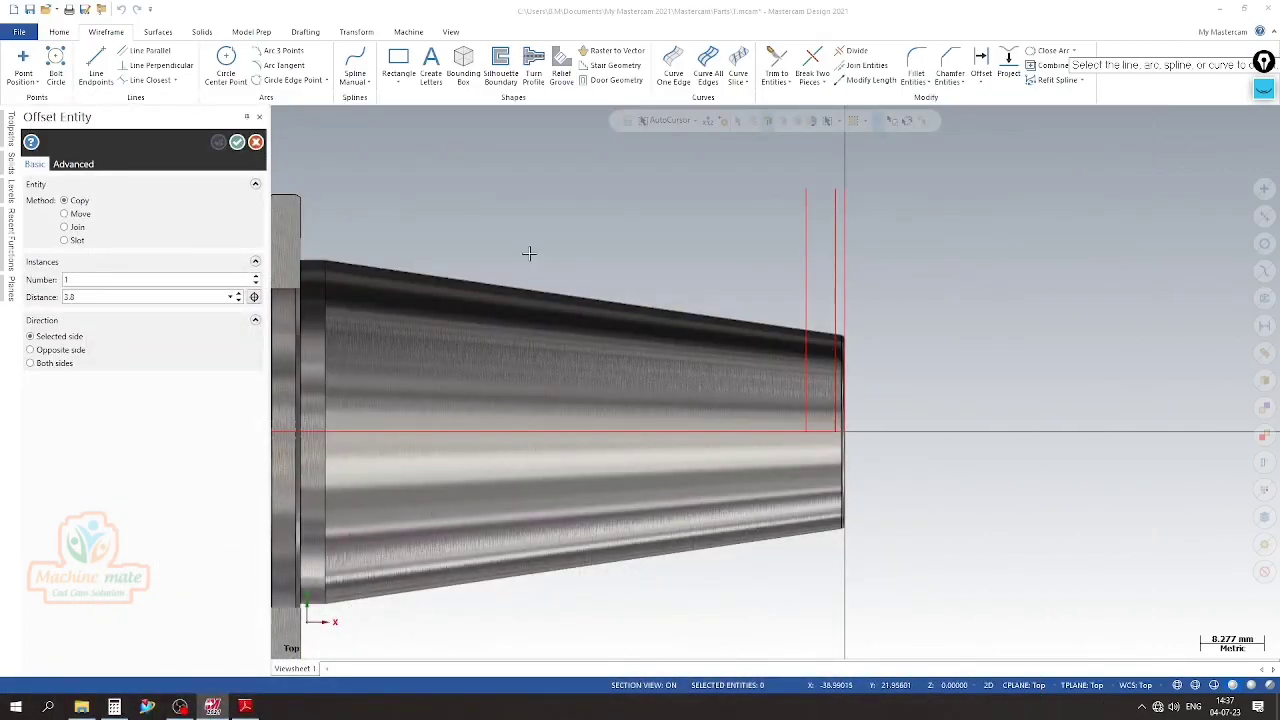
pyautogui.doubleClick(116, 297)
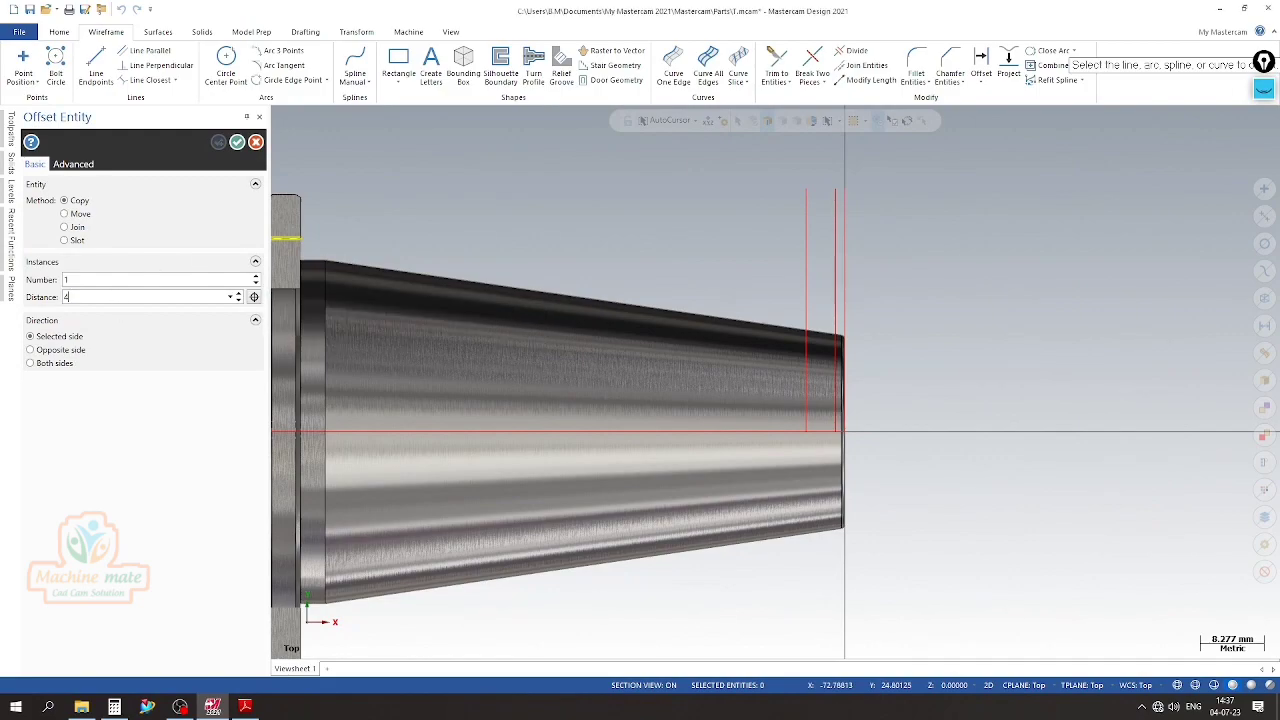
pyautogui.click(807, 279)
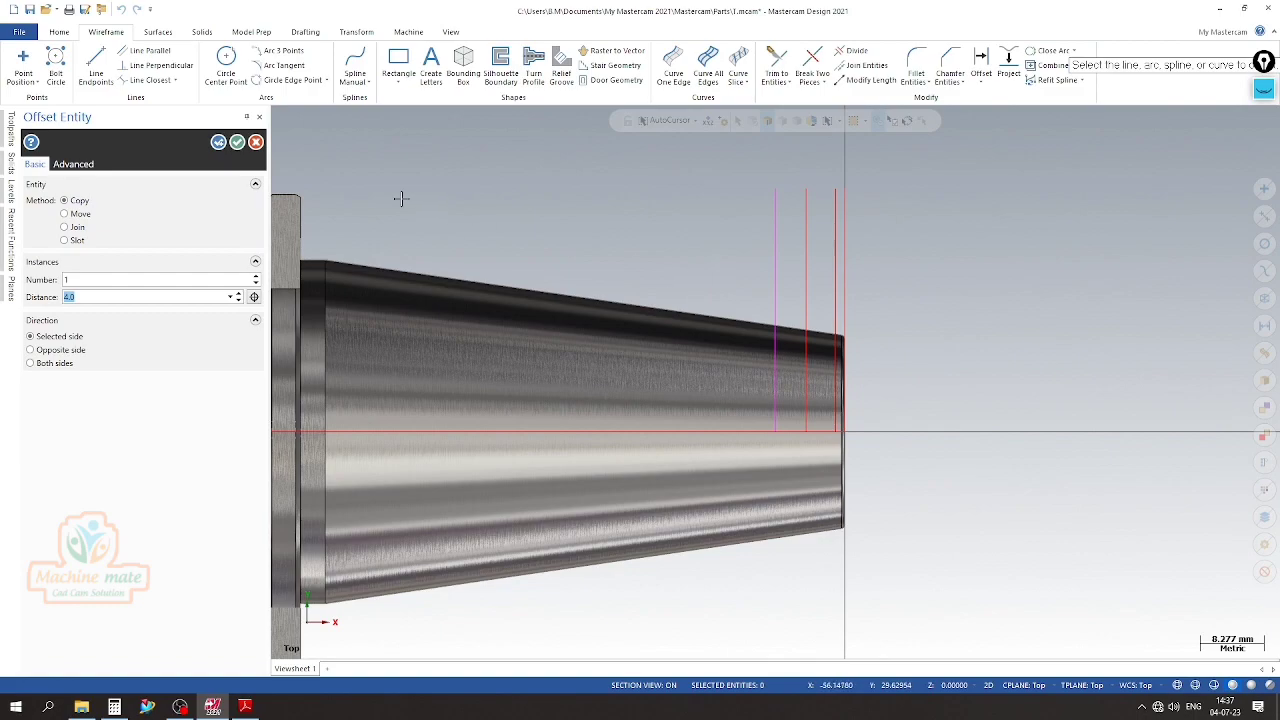
pyautogui.click(218, 142)
pyautogui.scroll(-2, 682, 257)
pyautogui.scroll(1, 600, 414)
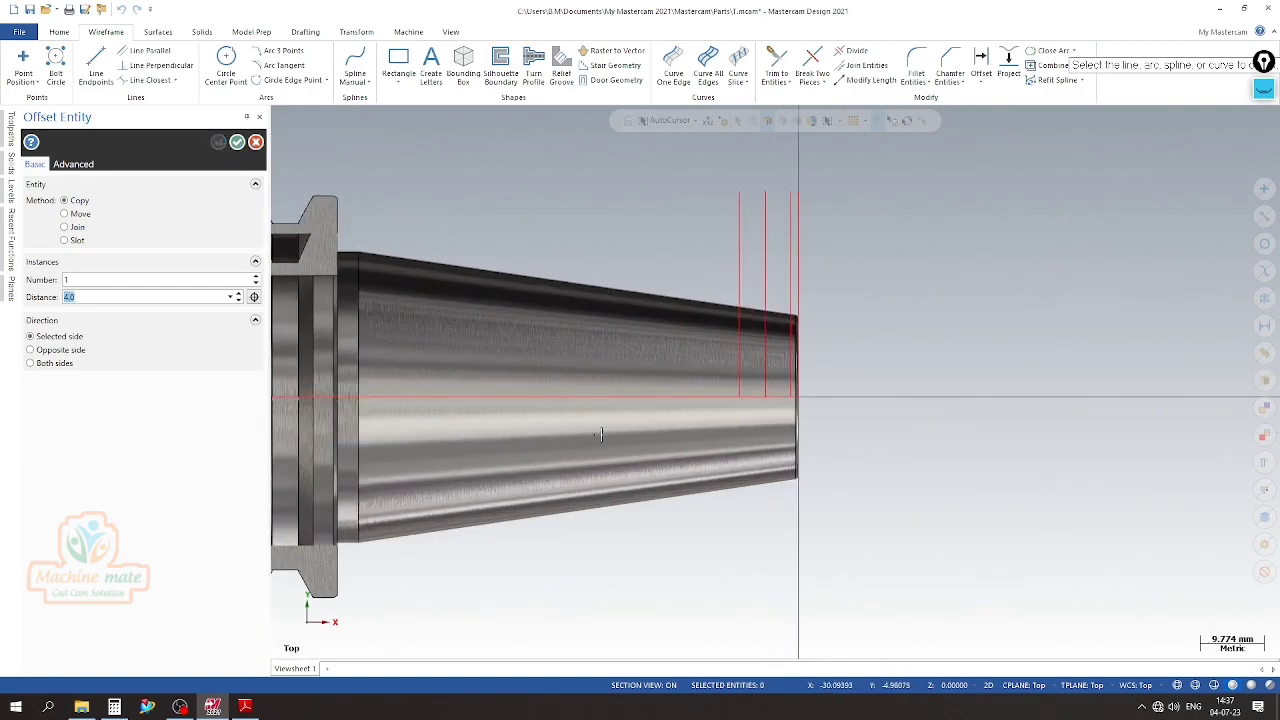
pyautogui.scroll(1, 791, 346)
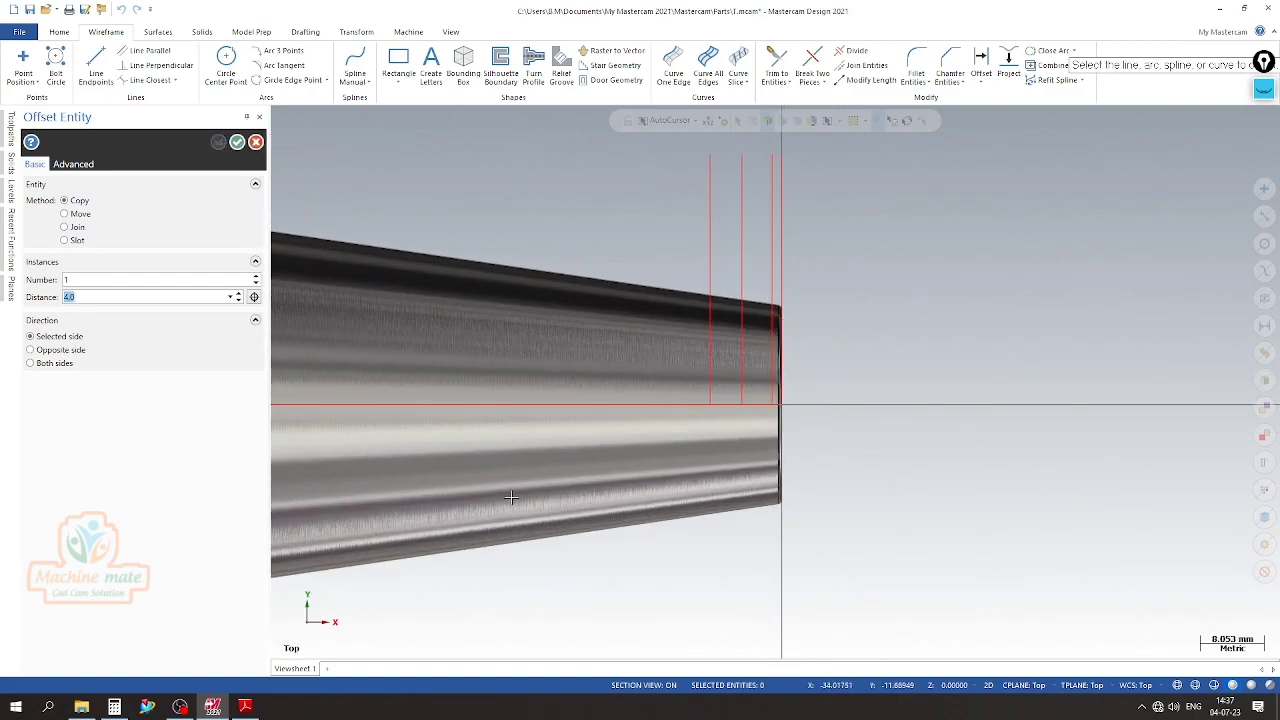
# Examine the bore diameters at the taper end in Section C-C of the PDF drawing and return to Mastercam
pyautogui.click(245, 707)
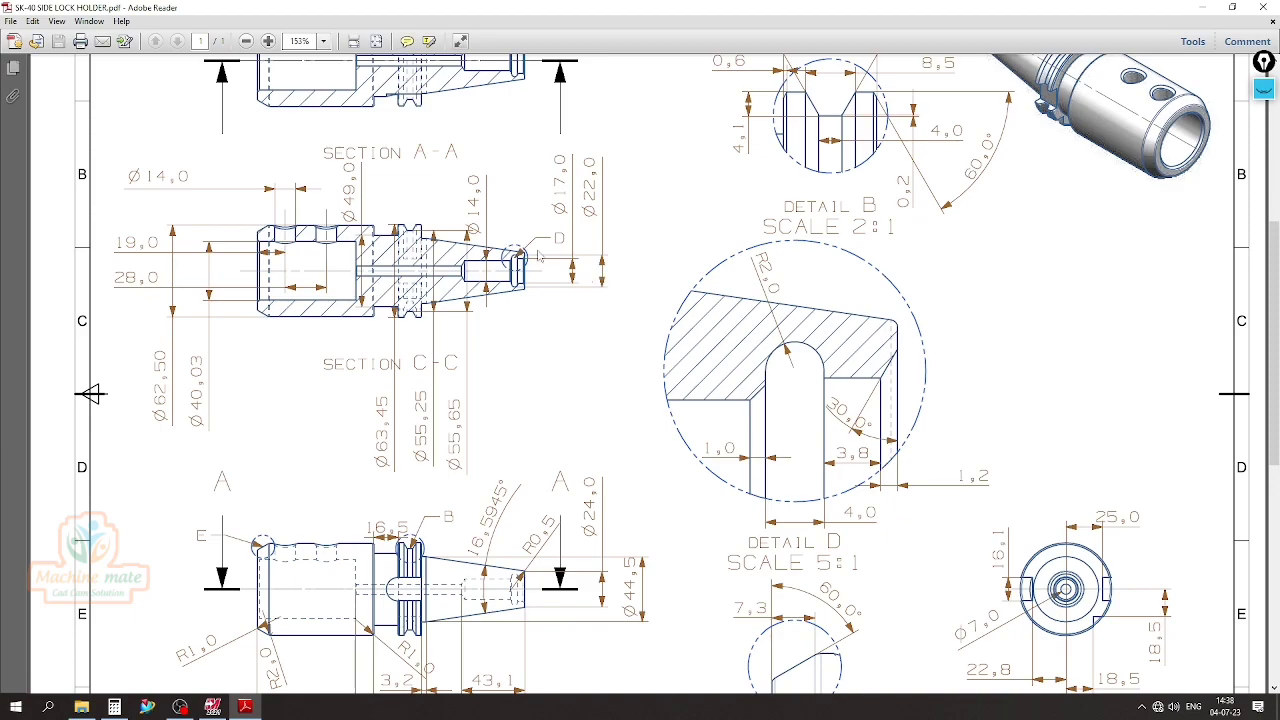
pyautogui.keyDown('ctrl'); pyautogui.scroll(4, 536, 273); pyautogui.keyUp('ctrl')
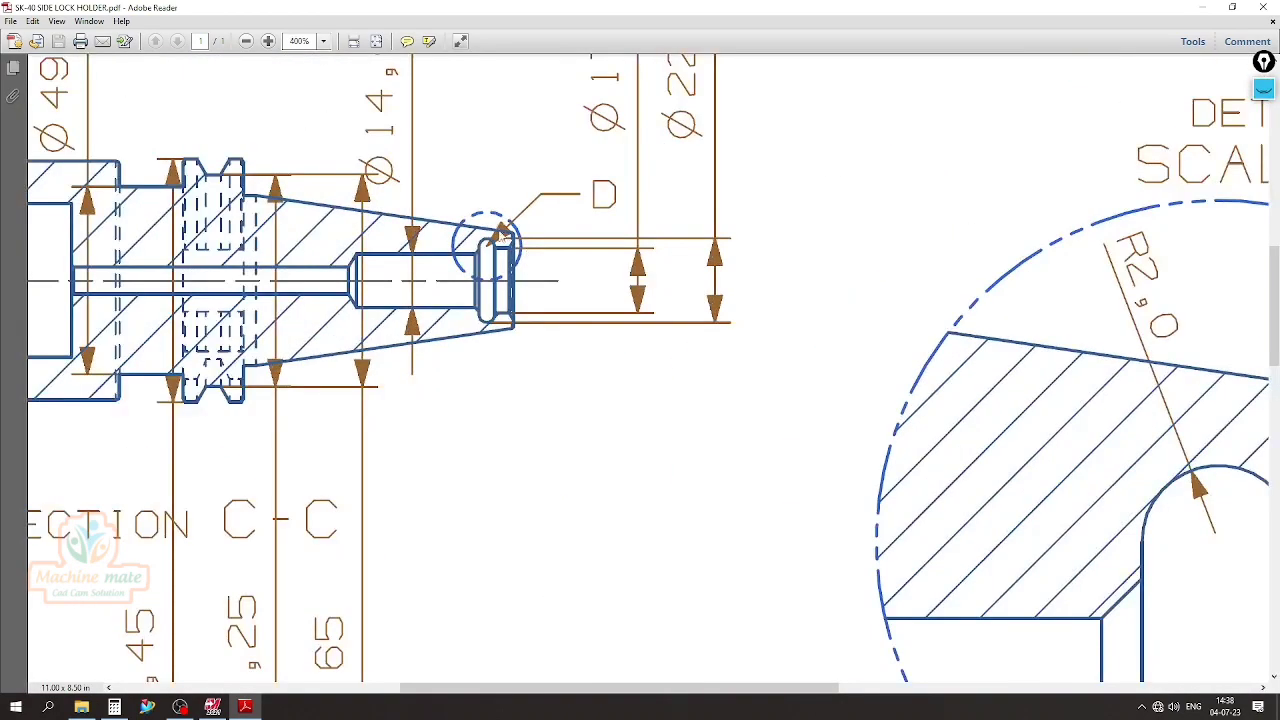
pyautogui.keyDown('ctrl'); pyautogui.scroll(-2, 455, 218); pyautogui.keyUp('ctrl')
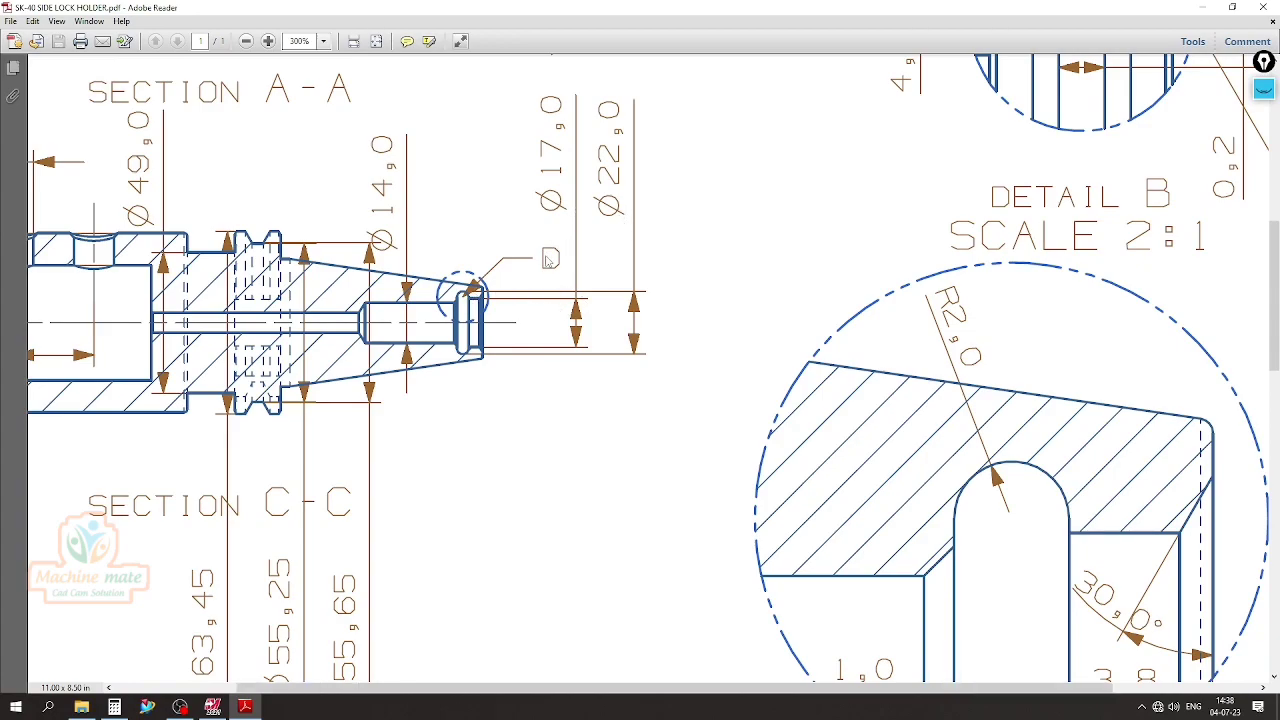
pyautogui.keyDown('ctrl'); pyautogui.scroll(-3, 548, 260); pyautogui.keyUp('ctrl')
pyautogui.keyDown('ctrl'); pyautogui.scroll(2, 547, 262); pyautogui.keyUp('ctrl')
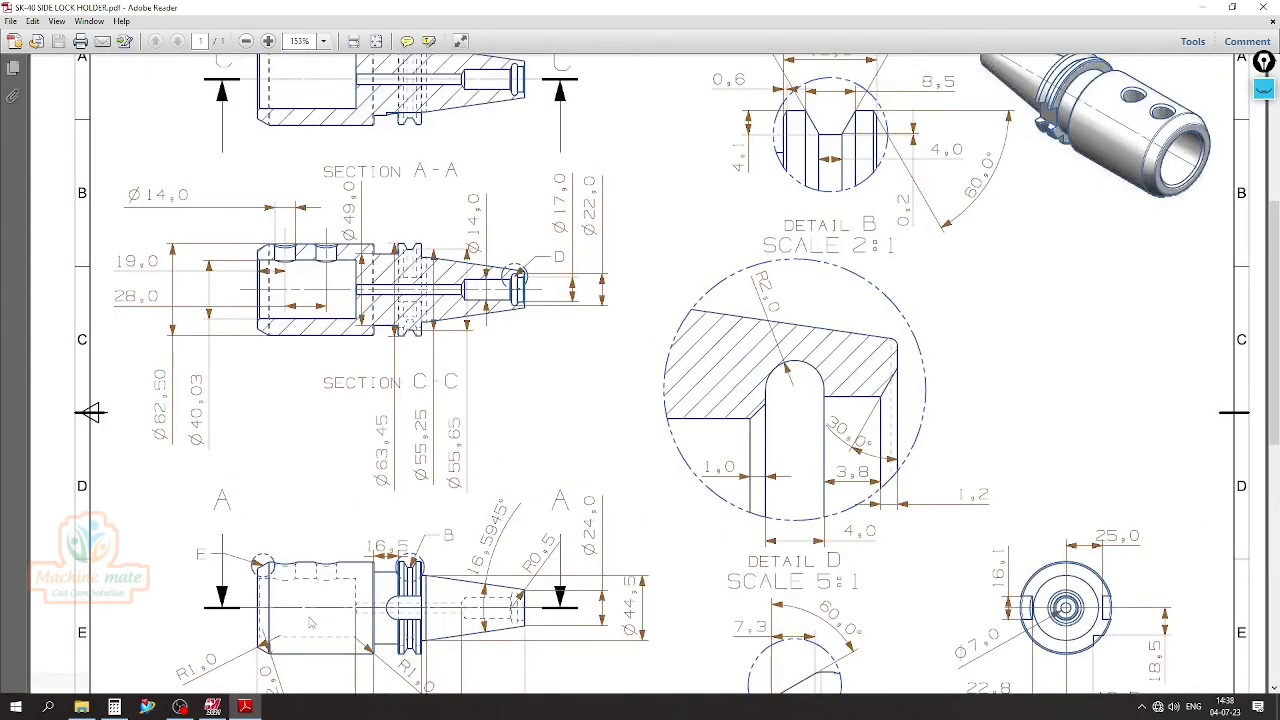
pyautogui.click(212, 706)
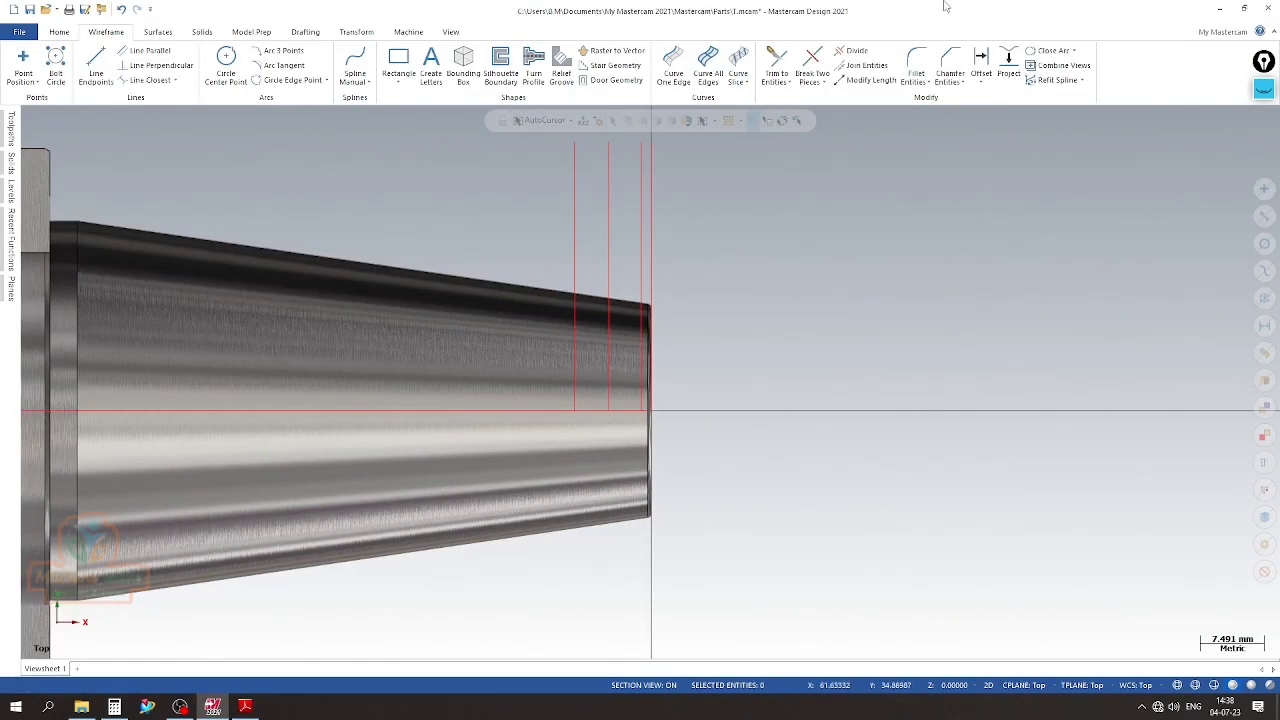
# Offset a copy of the centreline 8.5 mm upward for the bore radius and clear the result colours
pyautogui.click(981, 65)
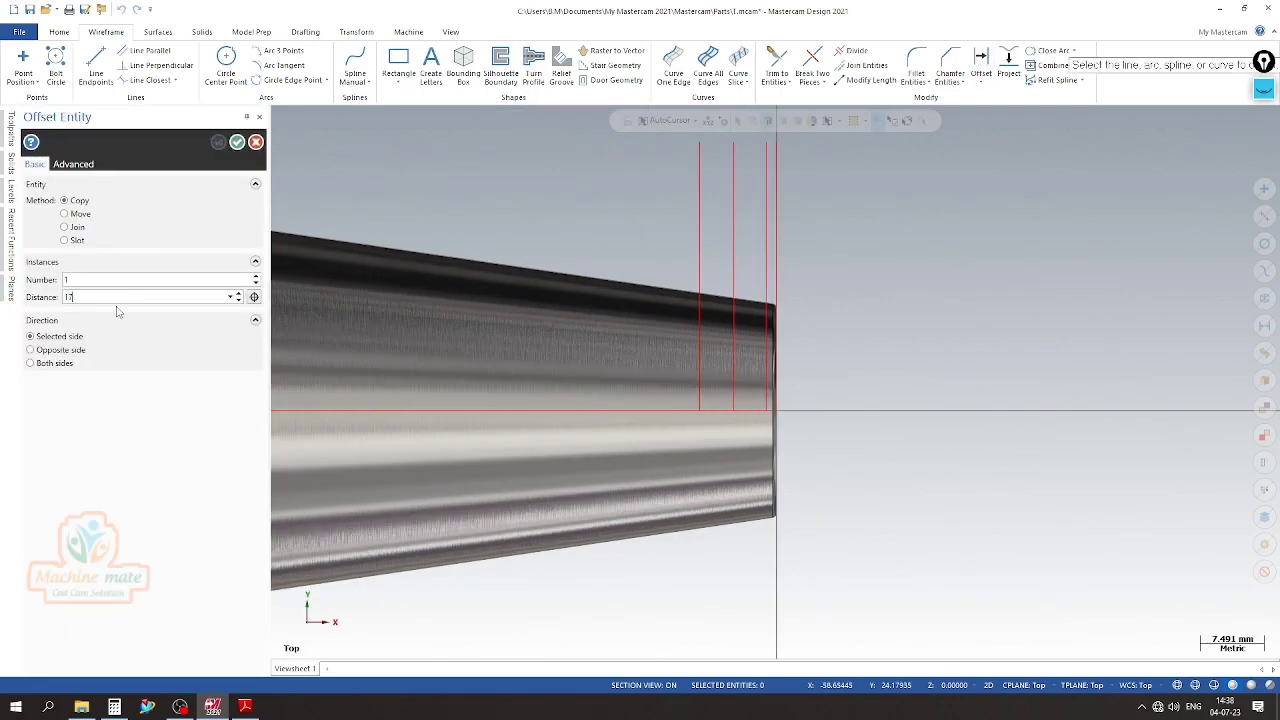
pyautogui.press('Return')
pyautogui.write('1')
pyautogui.click(573, 408)
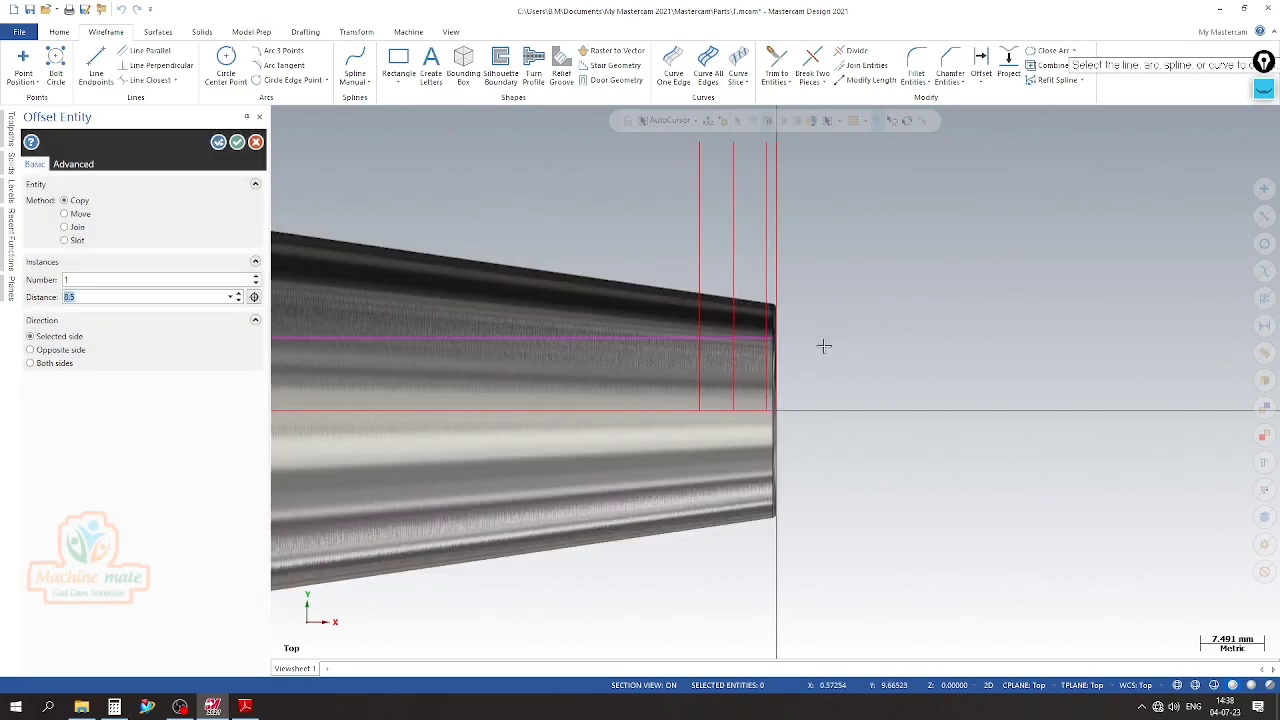
pyautogui.scroll(5, 792, 314)
pyautogui.scroll(-3, 845, 283)
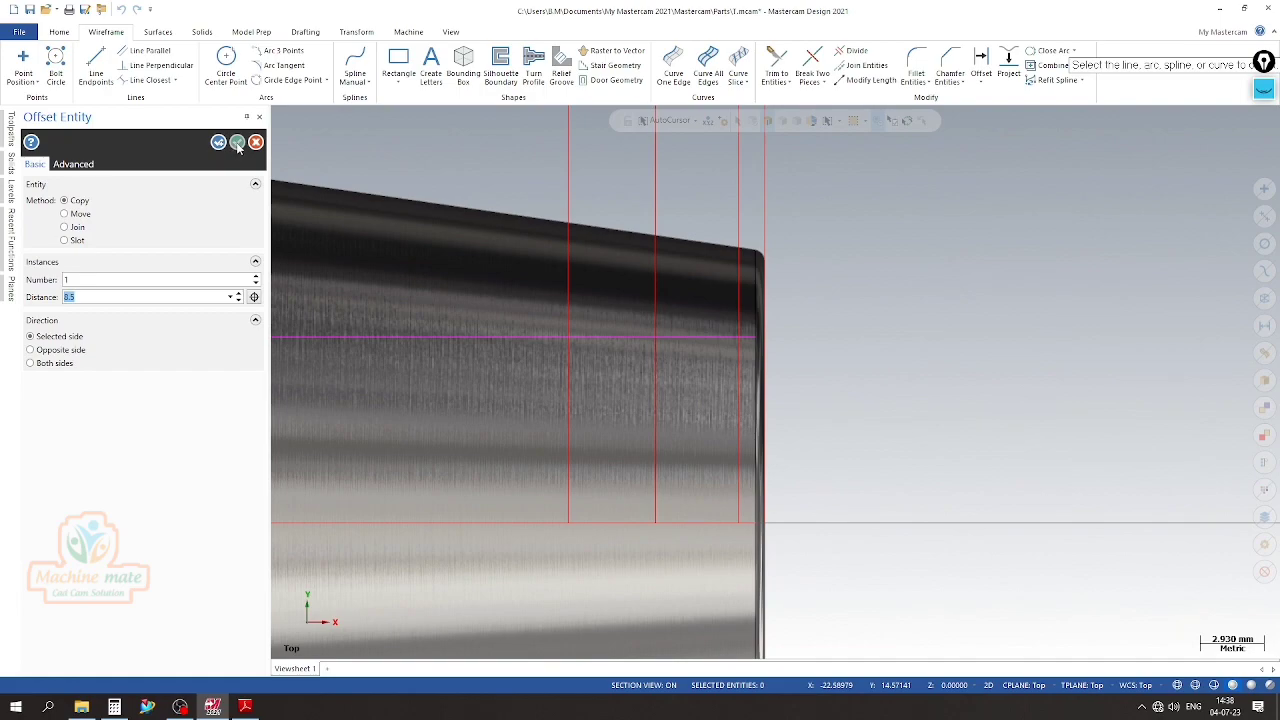
pyautogui.click(237, 143)
pyautogui.scroll(-3, 780, 297)
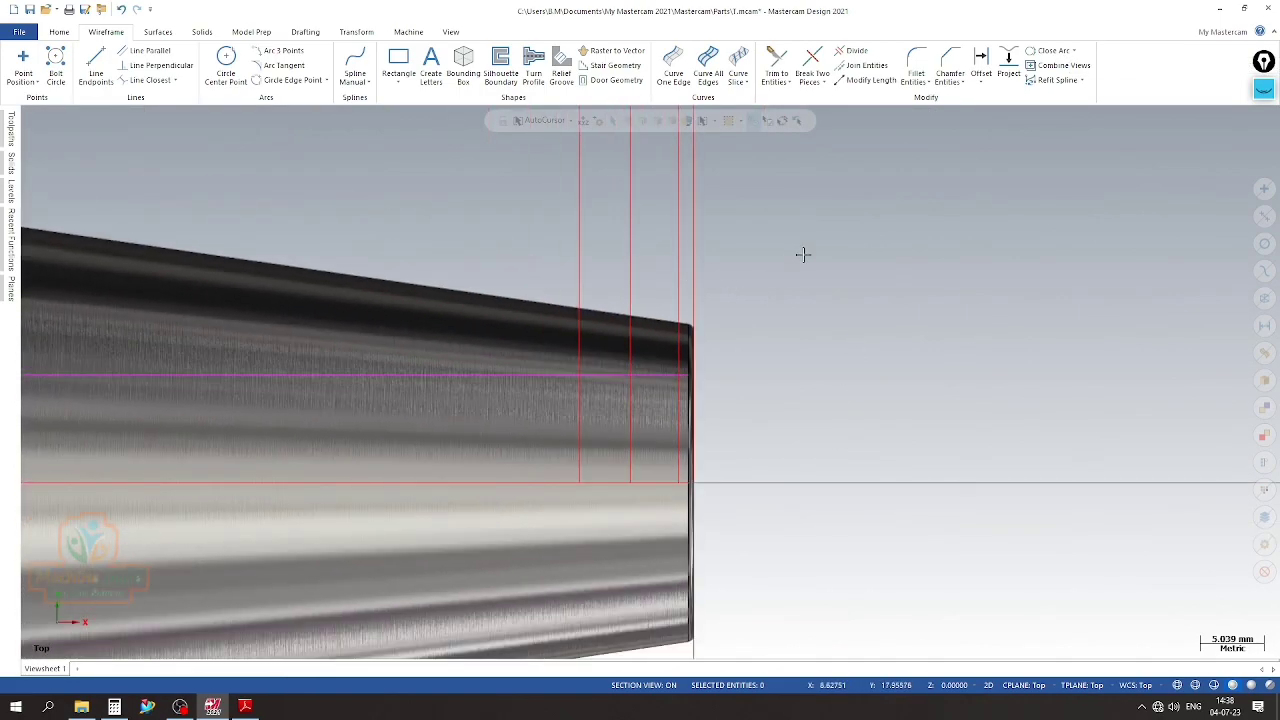
pyautogui.rightClick(804, 257)
pyautogui.click(843, 236)
# Trim the bore radius line and the vertical end line to each other at their corner using Trim 2 entities
pyautogui.scroll(5, 692, 394)
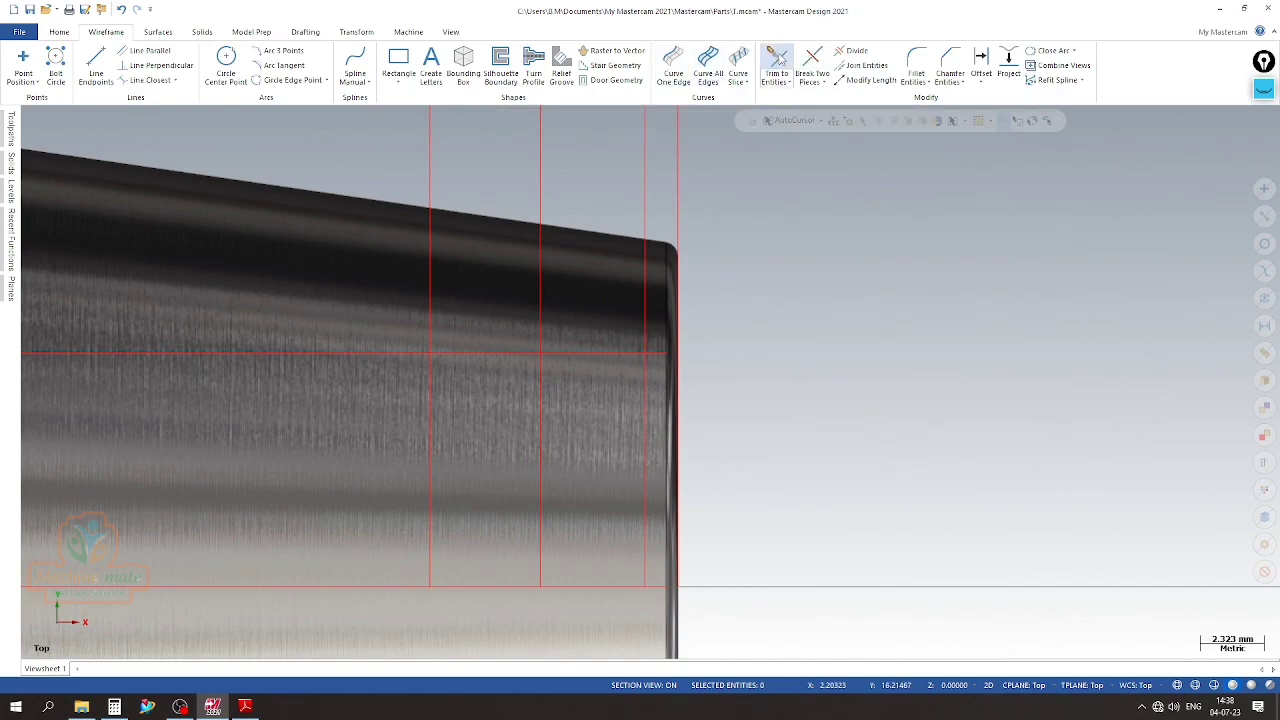
pyautogui.click(776, 66)
pyautogui.click(775, 353)
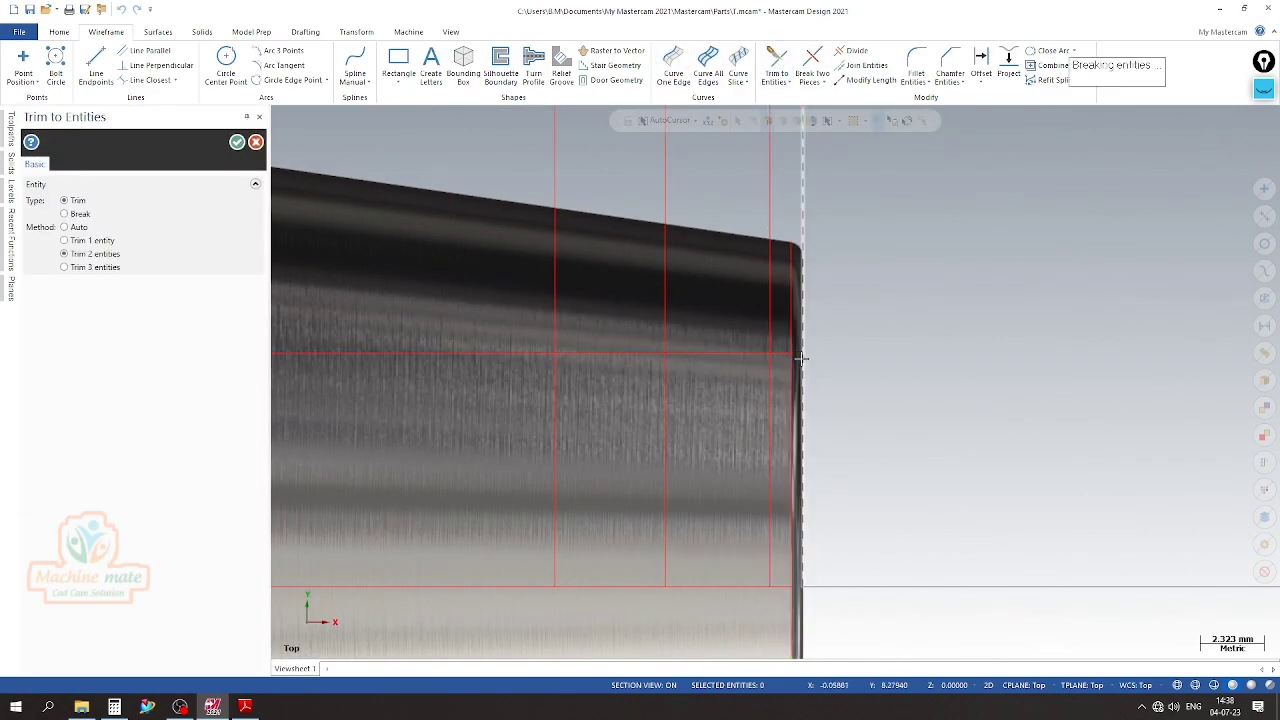
pyautogui.scroll(-3, 806, 284)
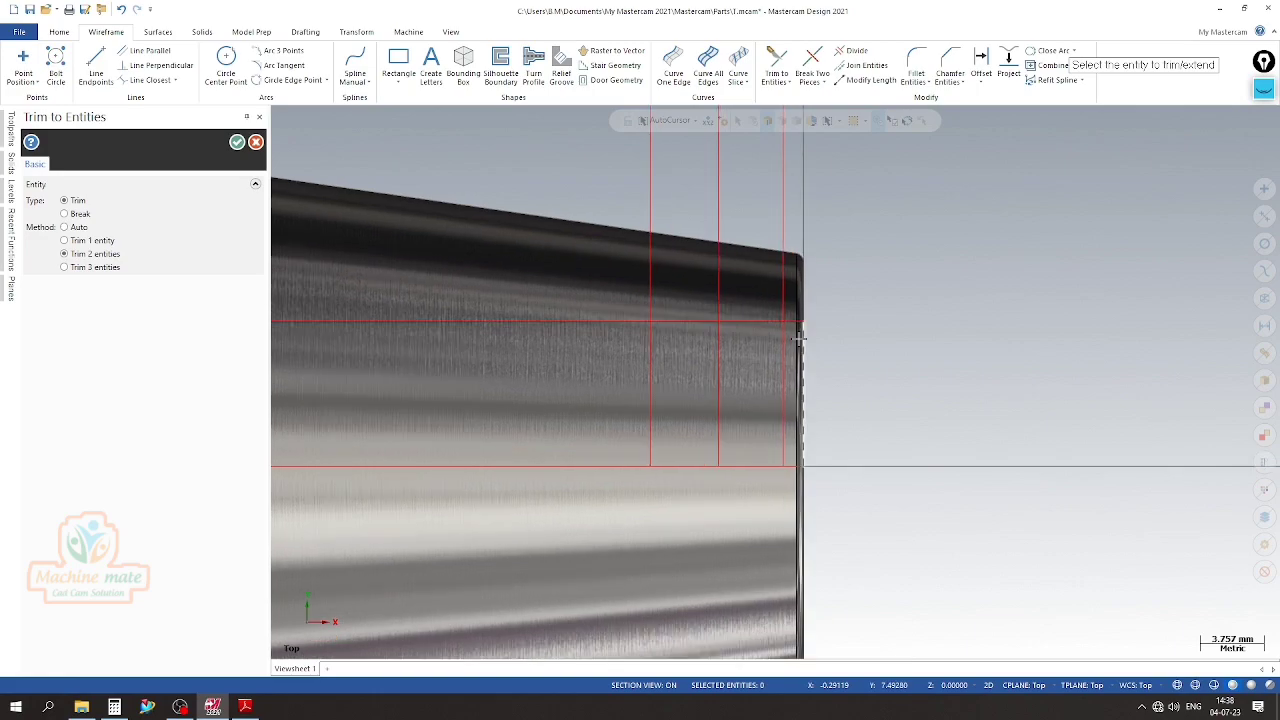
pyautogui.scroll(1, 800, 338)
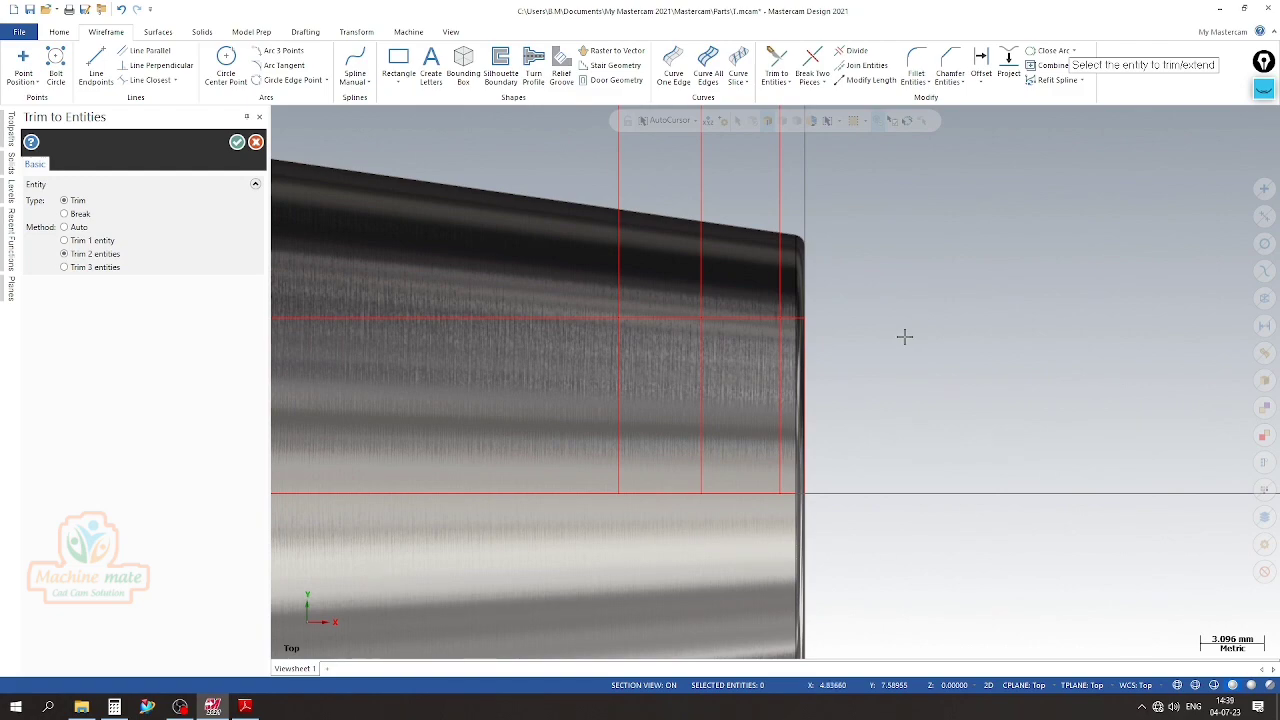
pyautogui.scroll(-4, 885, 380)
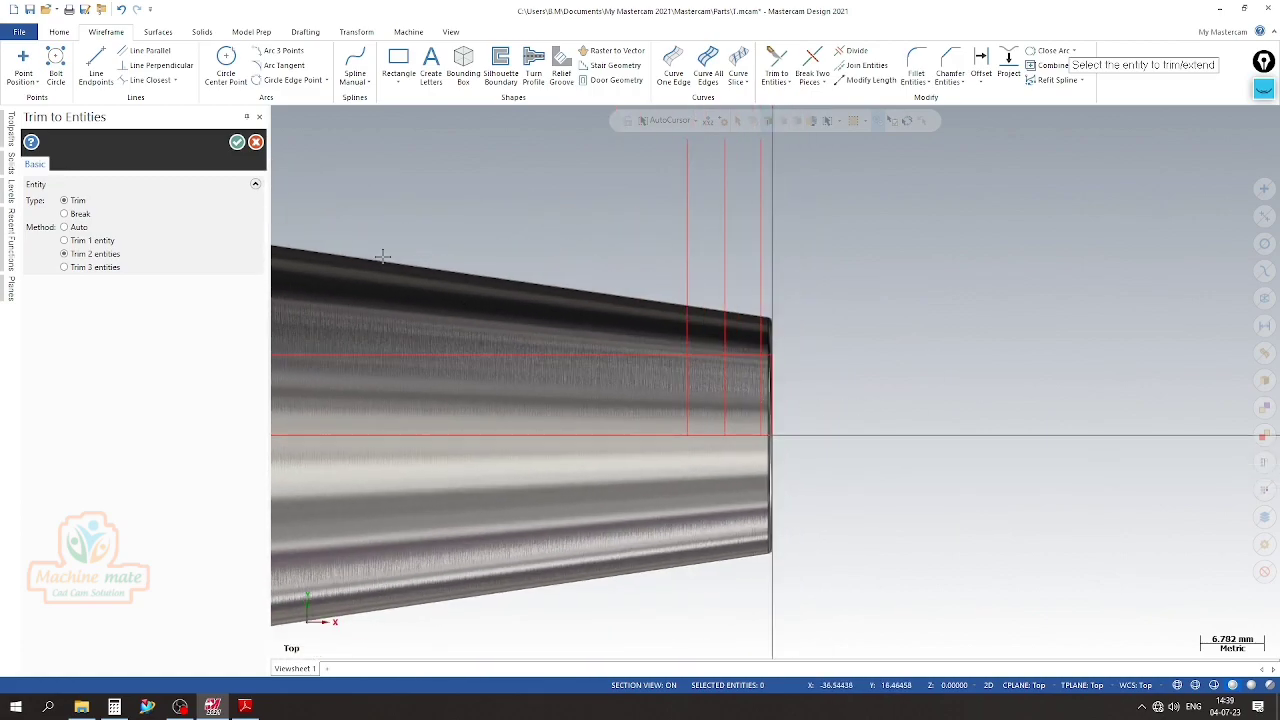
pyautogui.click(237, 142)
pyautogui.scroll(3, 657, 347)
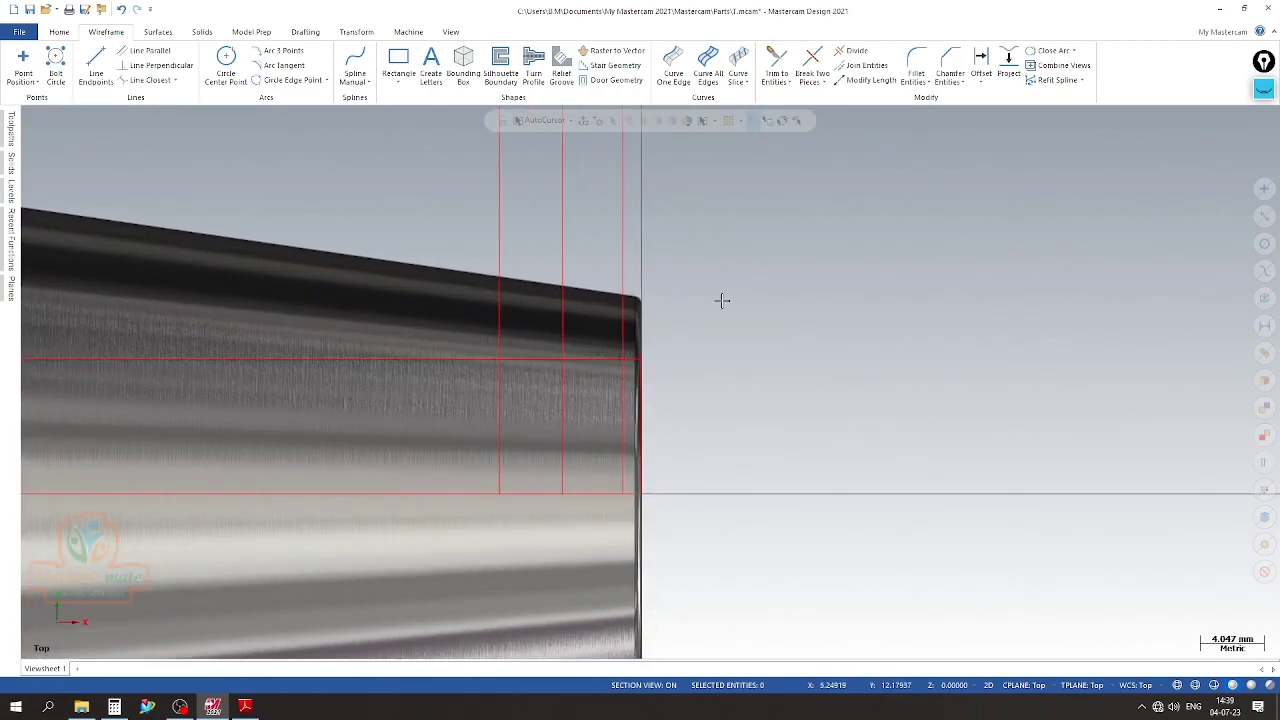
pyautogui.scroll(-2, 657, 270)
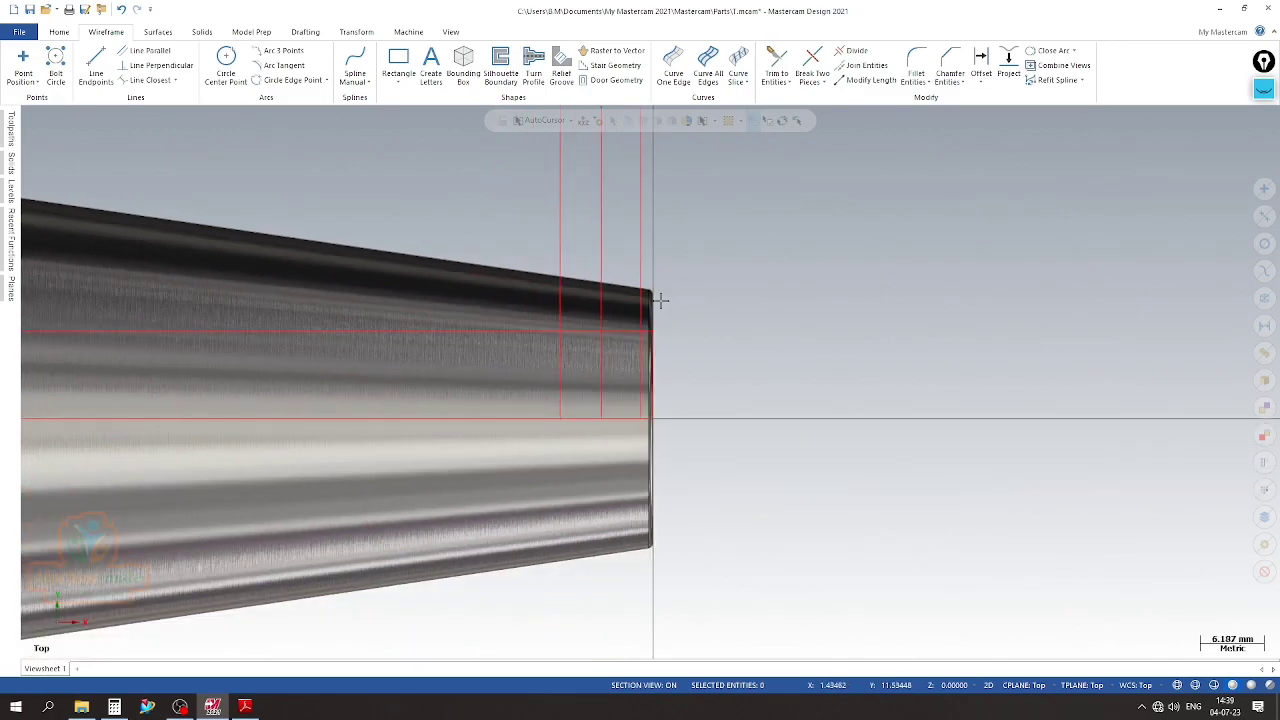
# Compare the sketched lines at the taper end with Detail D and Section C-C in the PDF drawing
pyautogui.click(245, 707)
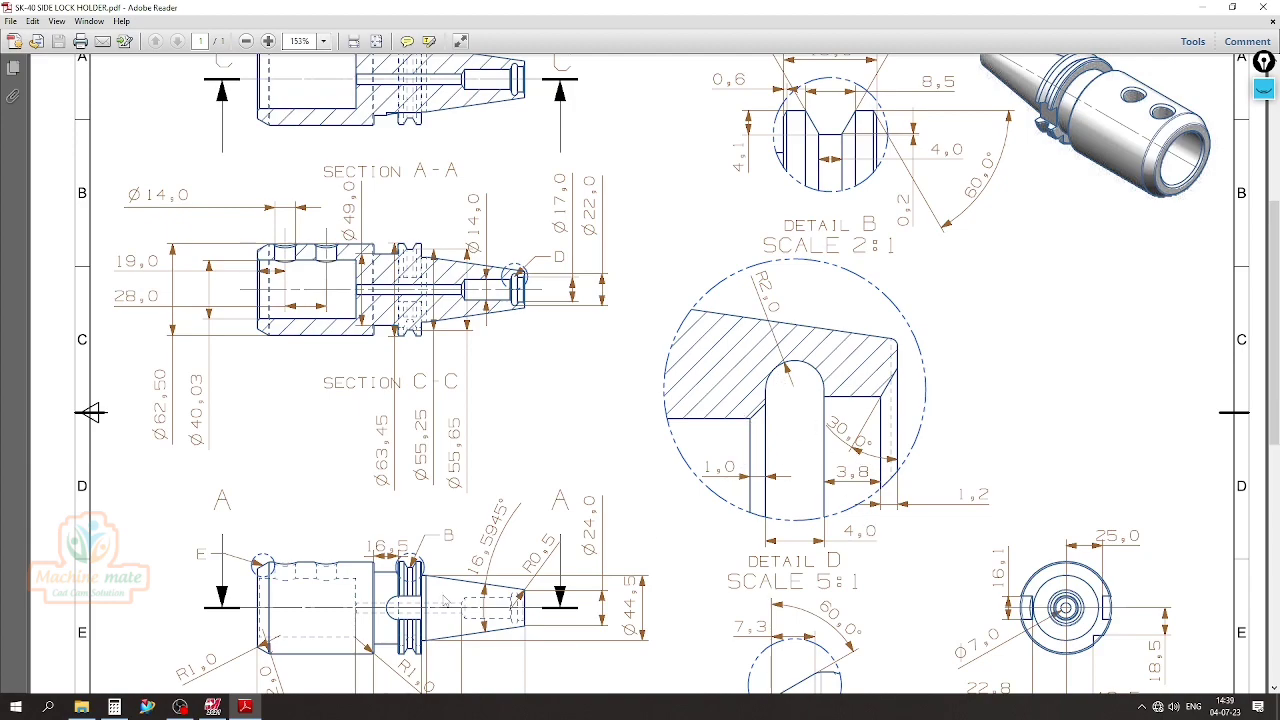
pyautogui.click(212, 707)
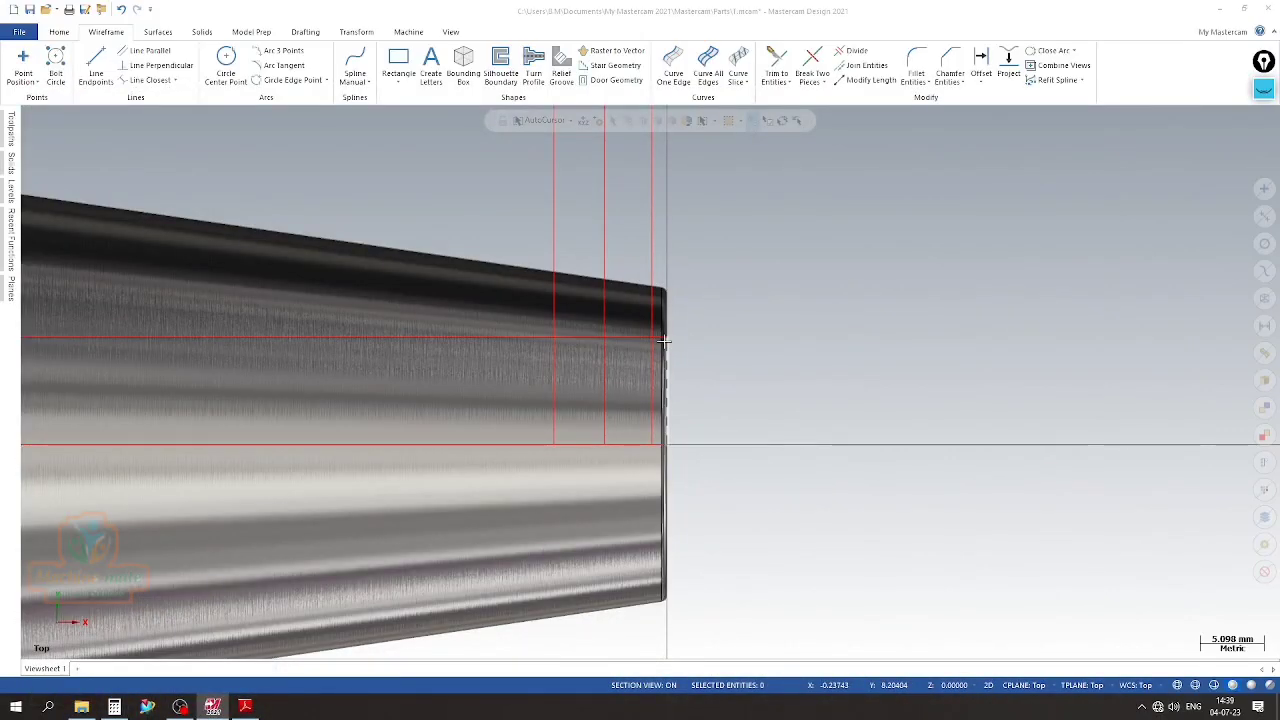
pyautogui.click(245, 707)
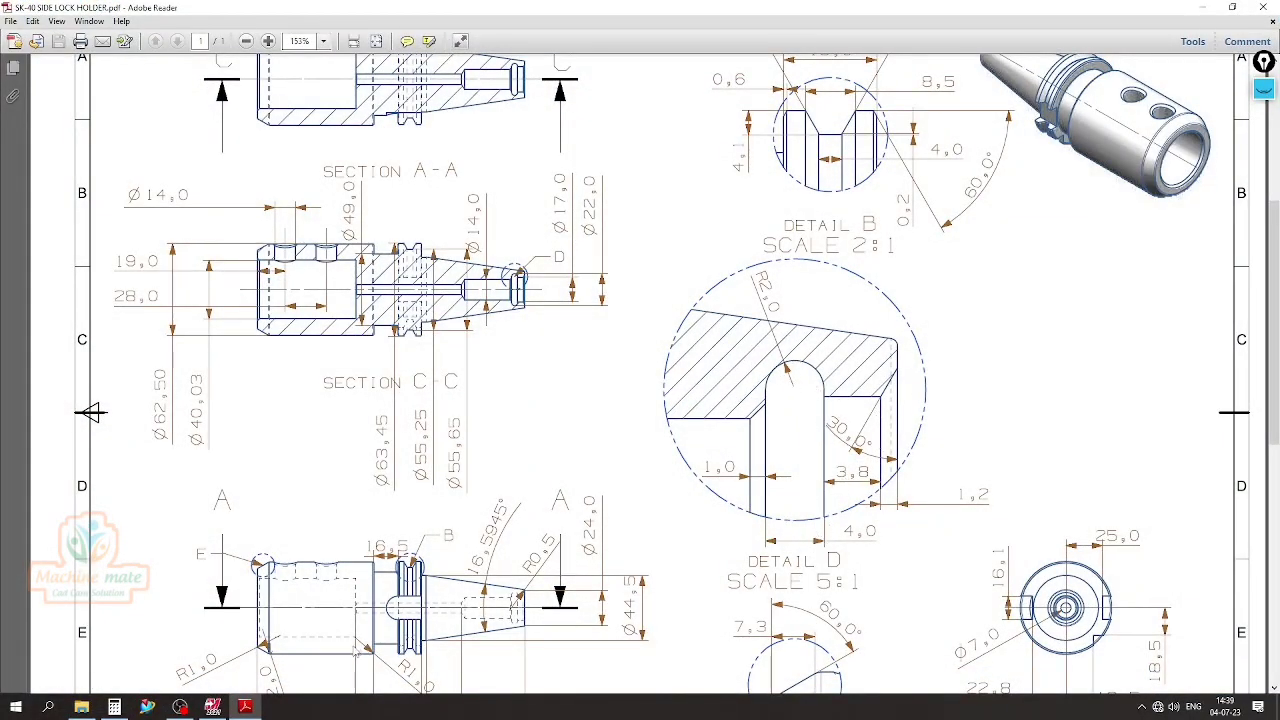
pyautogui.click(213, 707)
pyautogui.scroll(2, 548, 302)
pyautogui.scroll(-5, 692, 455)
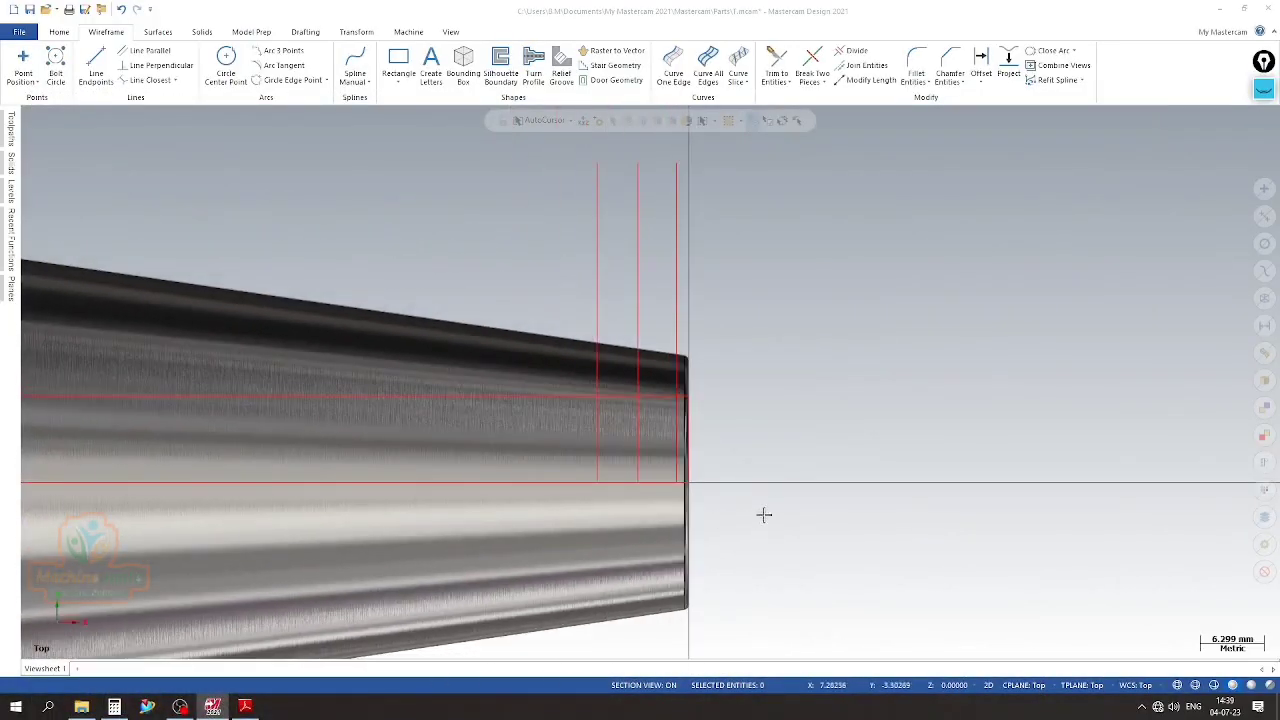
# Trim away the portions of the three offset vertical lines above the bore radius line with Divide
pyautogui.scroll(-1, 762, 516)
pyautogui.click(852, 50)
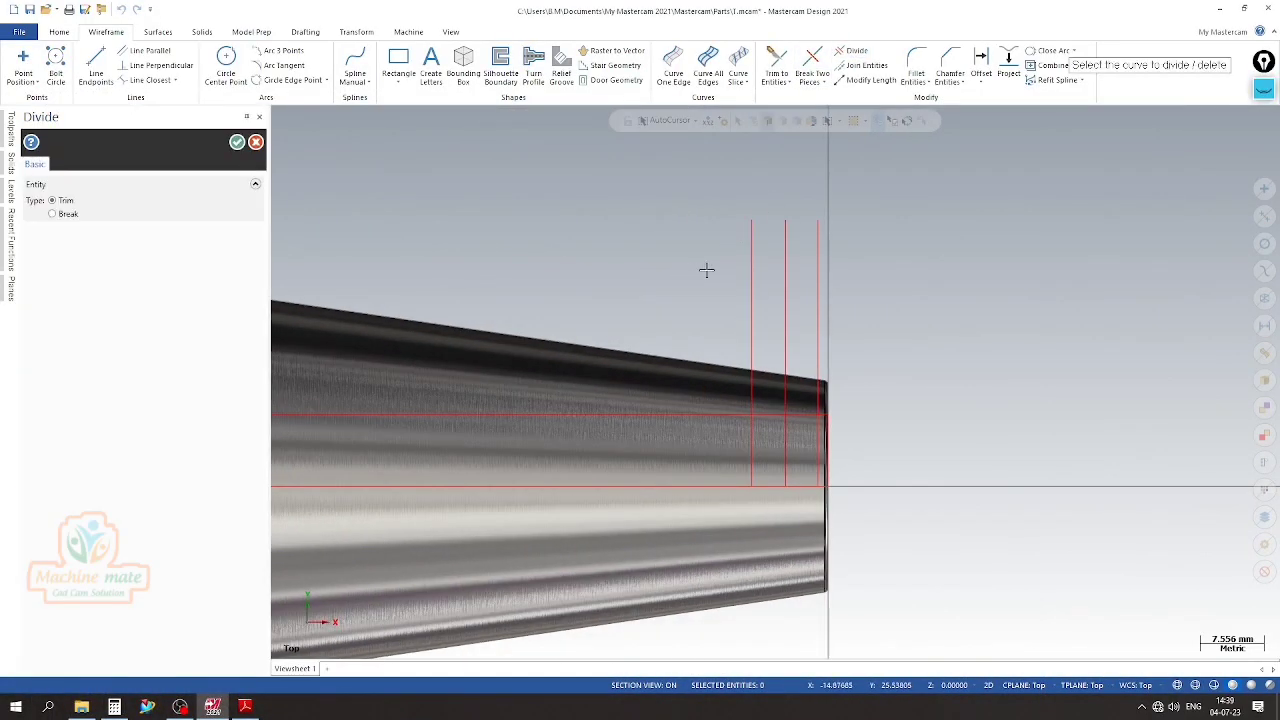
pyautogui.moveTo(684, 255)
pyautogui.mouseDown()
pyautogui.moveTo(968, 334)
pyautogui.moveTo(586, 280)
pyautogui.moveTo(723, 317)
pyautogui.moveTo(810, 318)
pyautogui.mouseUp()
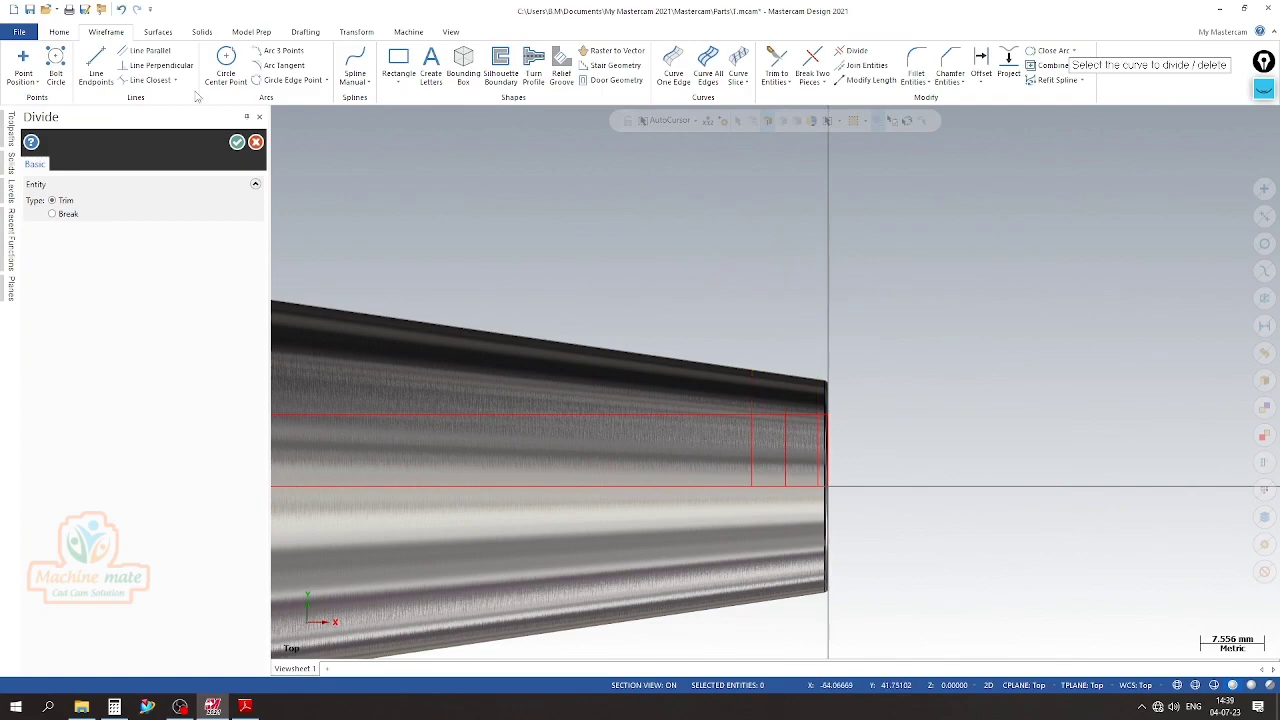
pyautogui.click(237, 142)
pyautogui.scroll(-2, 599, 229)
pyautogui.scroll(4, 614, 243)
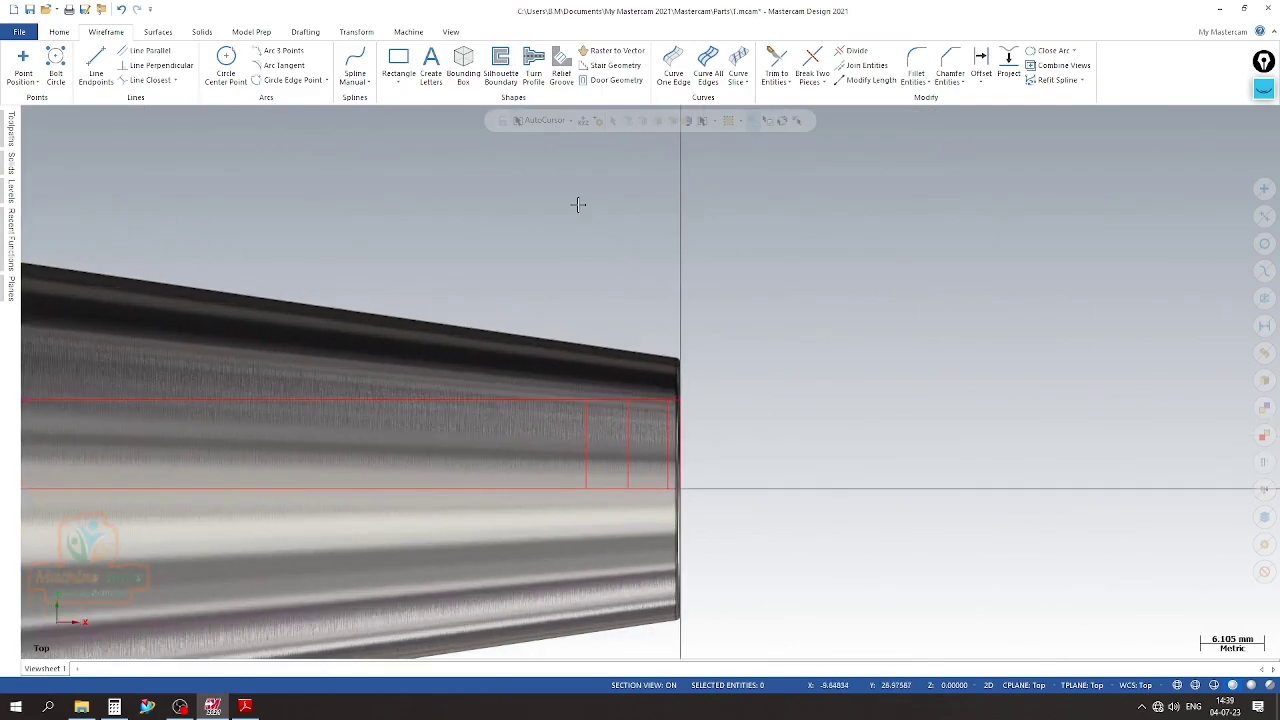
# Trim away the part of the bore radius line that runs past the innermost vertical line toward the holder body
pyautogui.scroll(3, 697, 443)
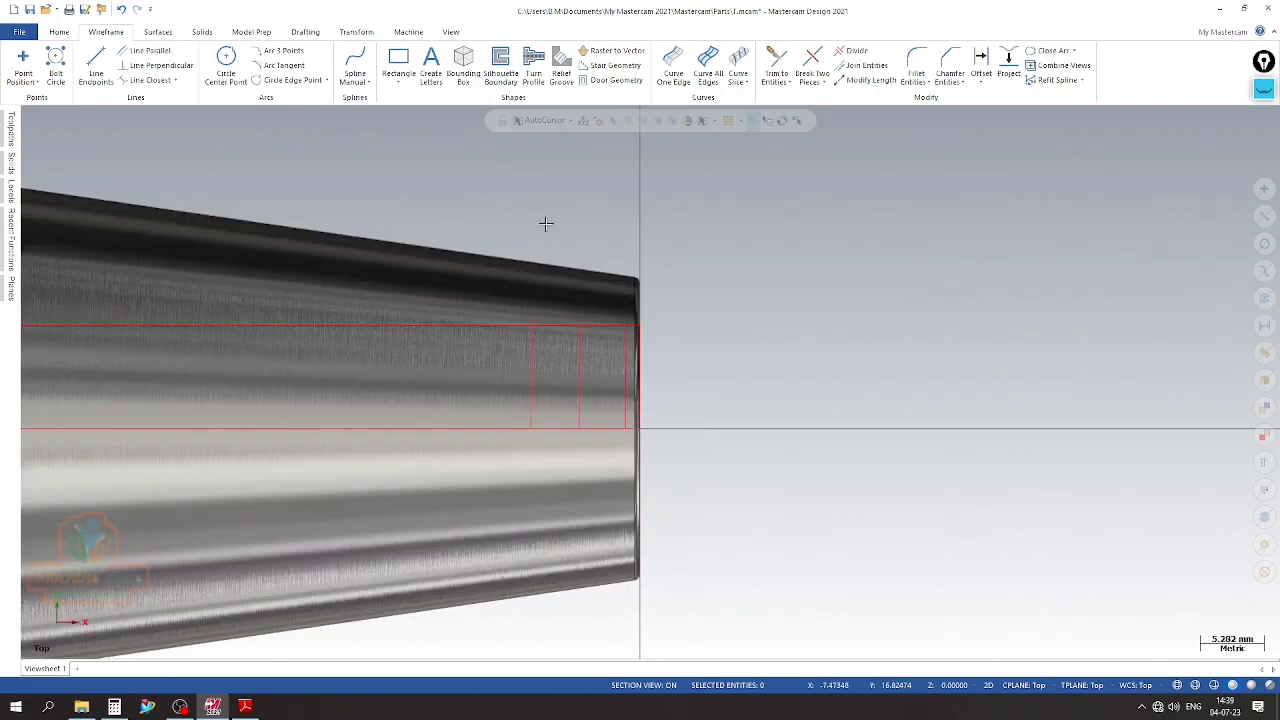
pyautogui.click(852, 50)
pyautogui.click(515, 330)
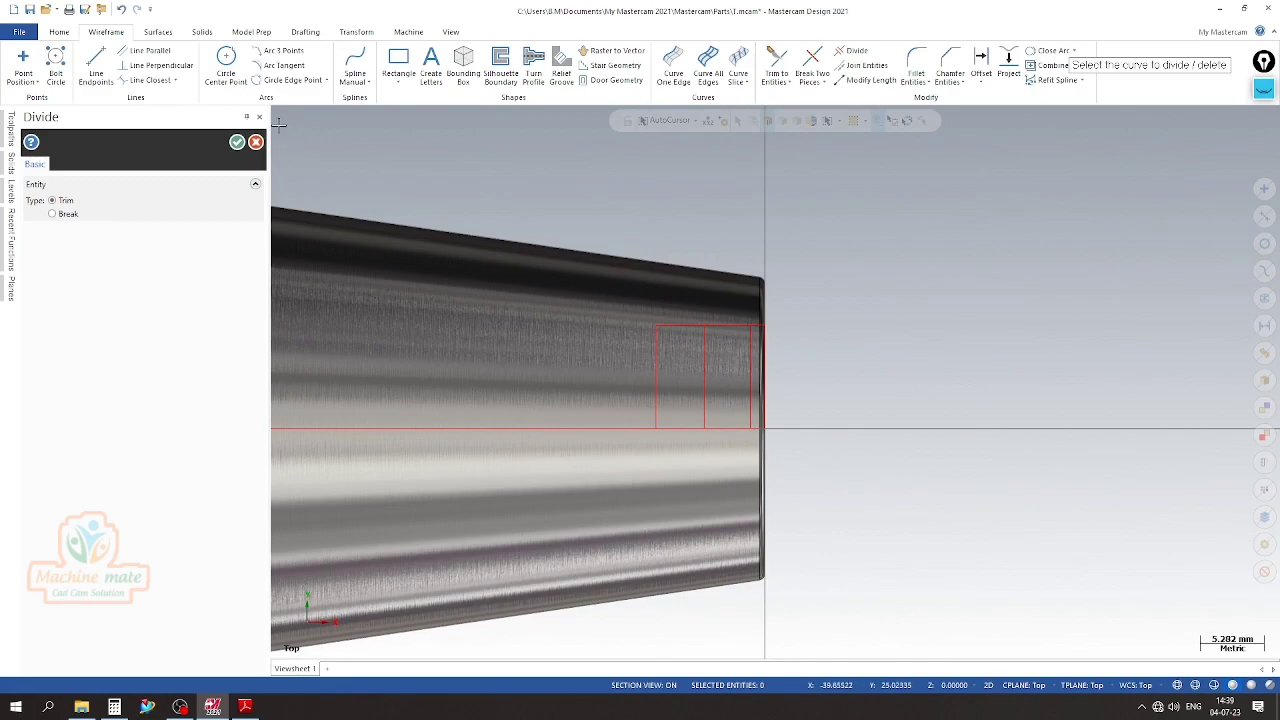
# Check the length of the bore radius line at the taper's small end with a temporary Smart Dimension
pyautogui.click(236, 143)
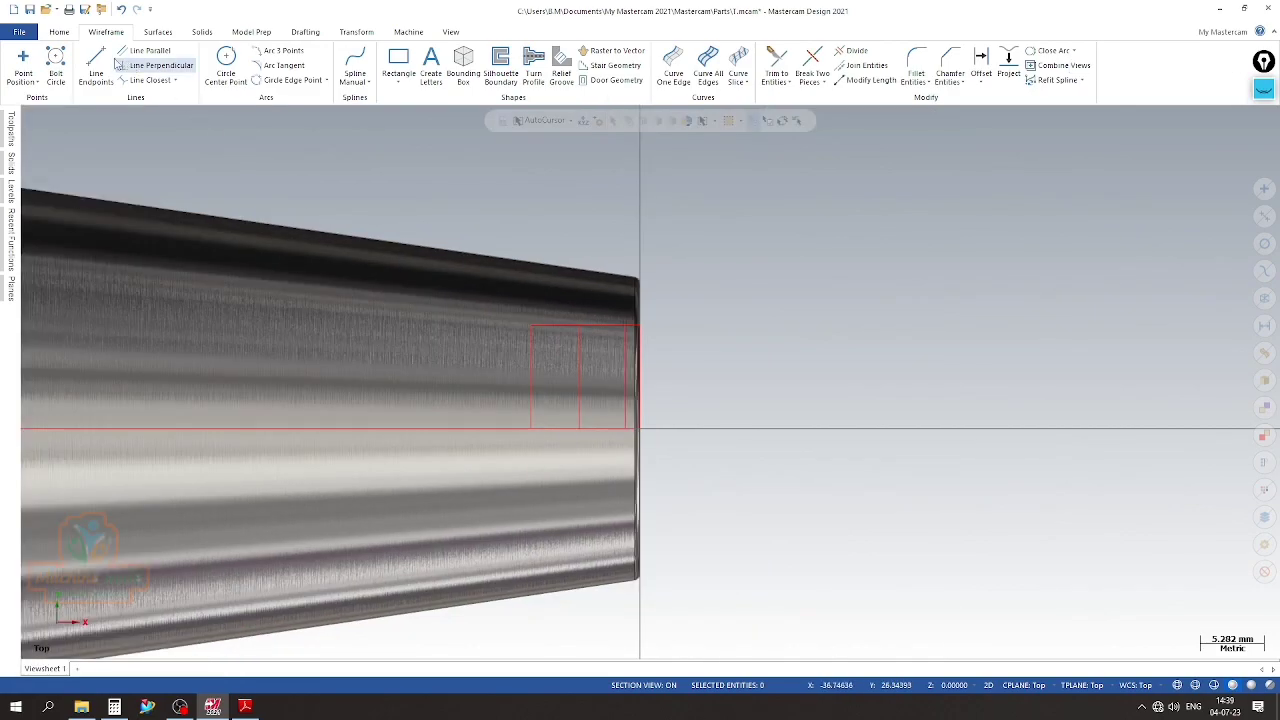
pyautogui.click(305, 32)
pyautogui.click(24, 64)
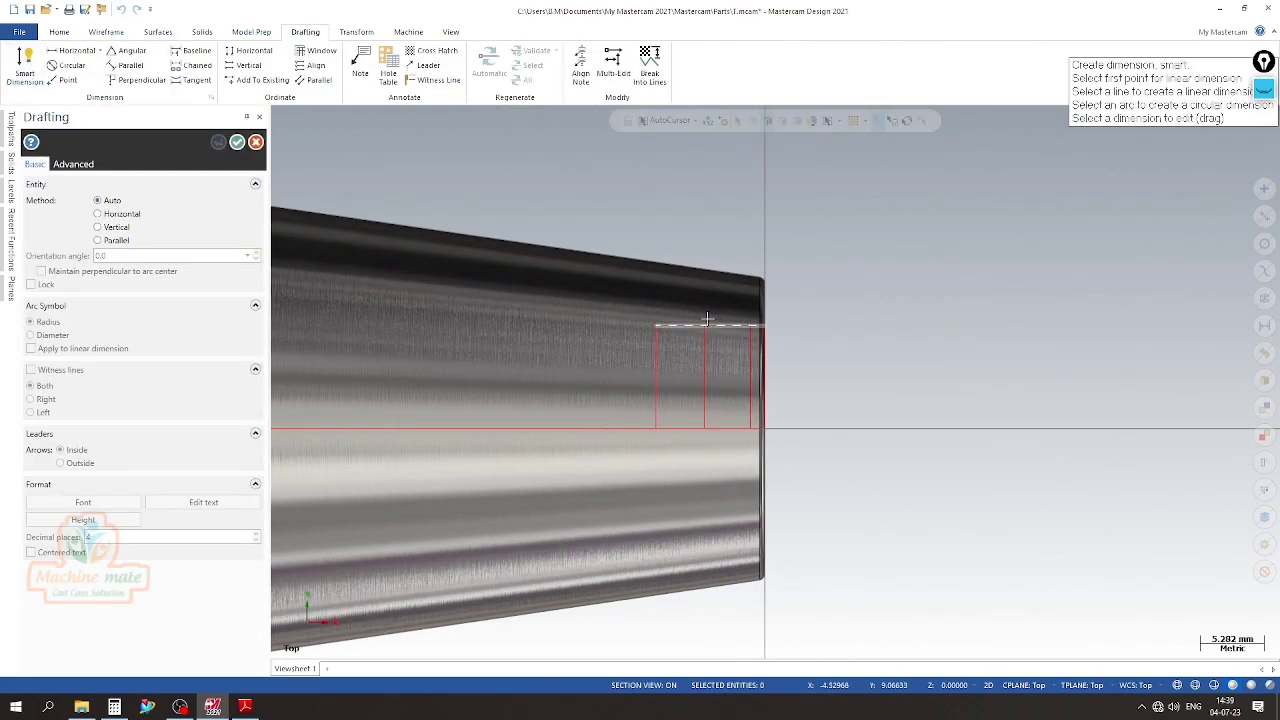
pyautogui.click(670, 322)
pyautogui.scroll(-3, 800, 343)
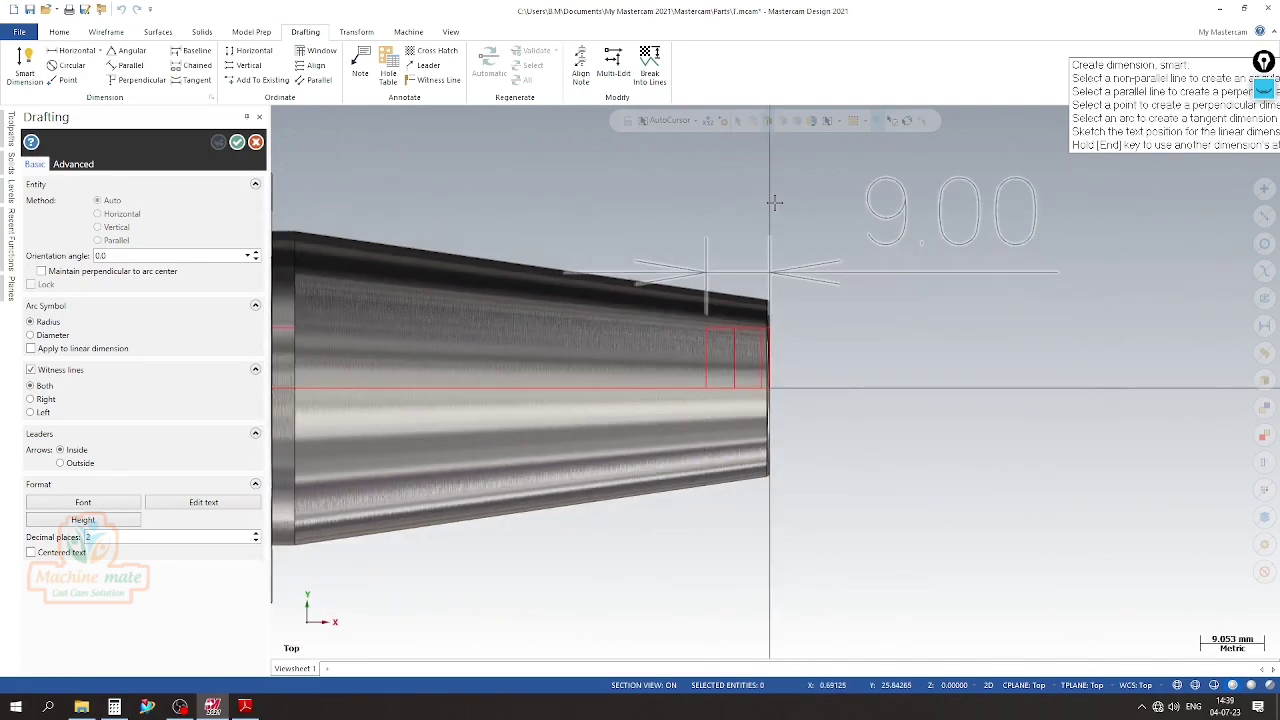
pyautogui.scroll(2, 782, 182)
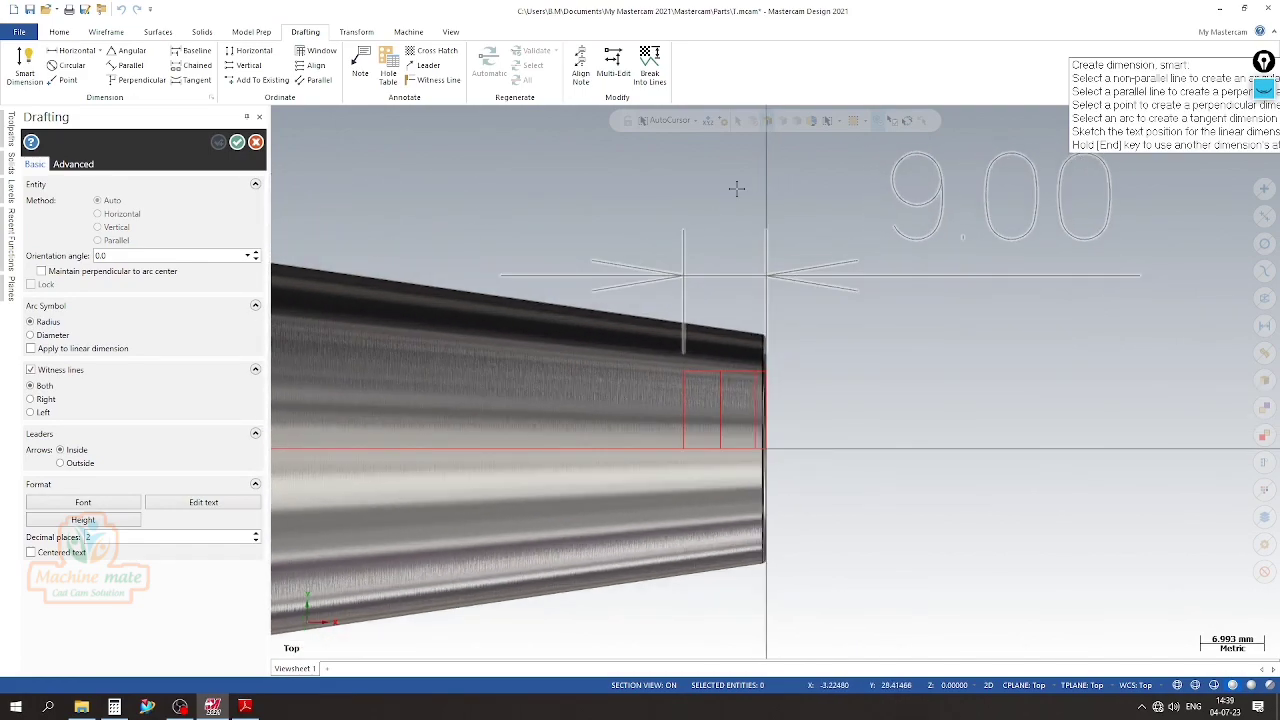
pyautogui.press('Escape')
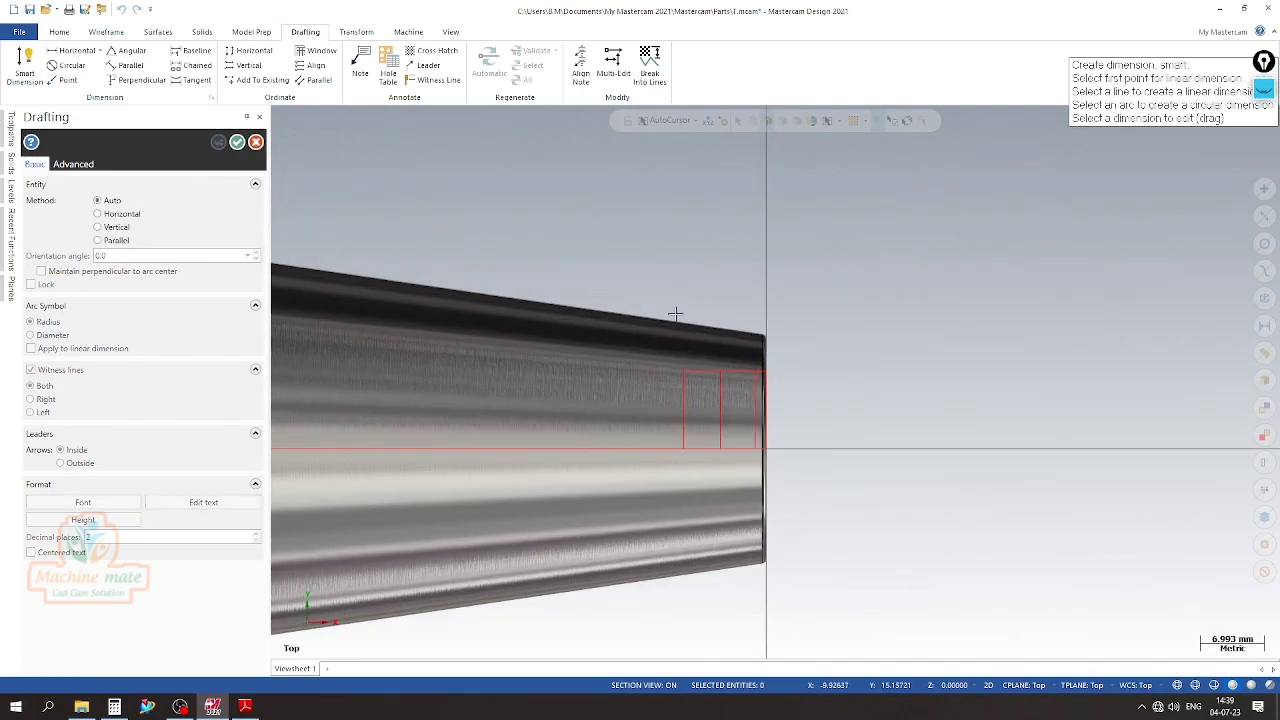
# Check the spacing between the innermost and middle vertical lines along the bore radius line with a temporary Smart Dimension
pyautogui.scroll(2, 713, 375)
pyautogui.click(682, 367)
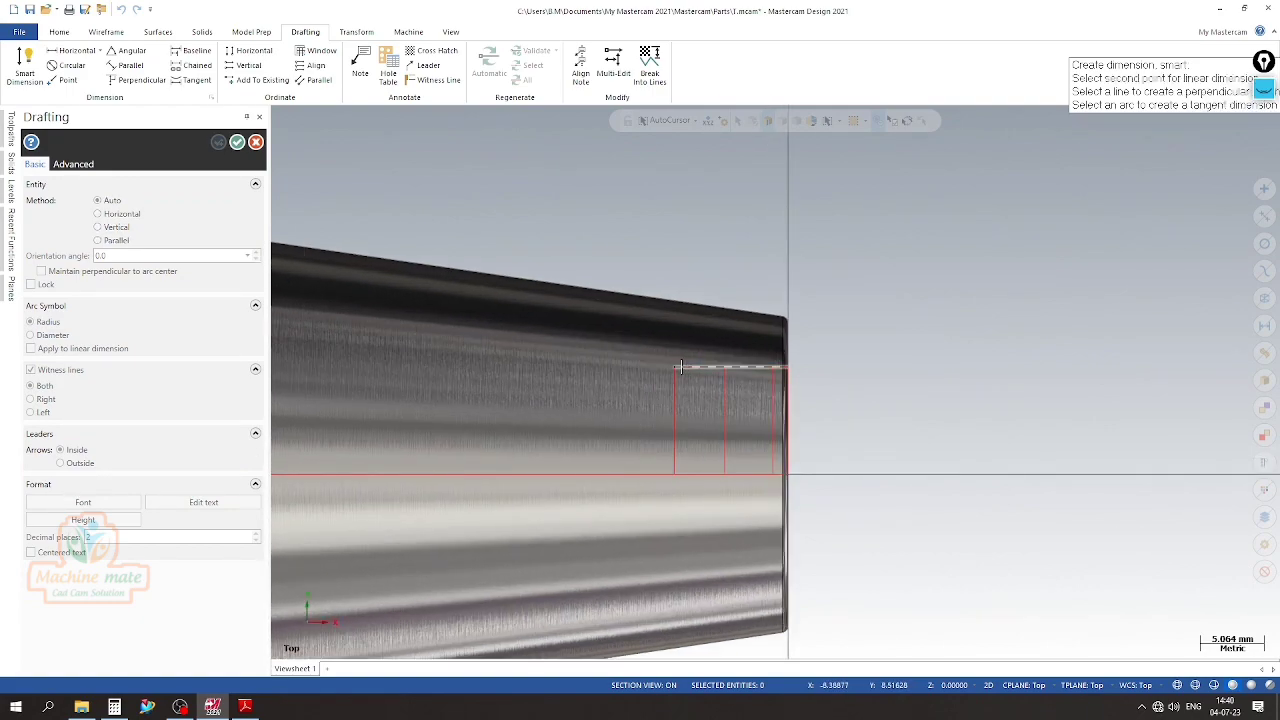
pyautogui.click(725, 368)
pyautogui.scroll(-2, 716, 191)
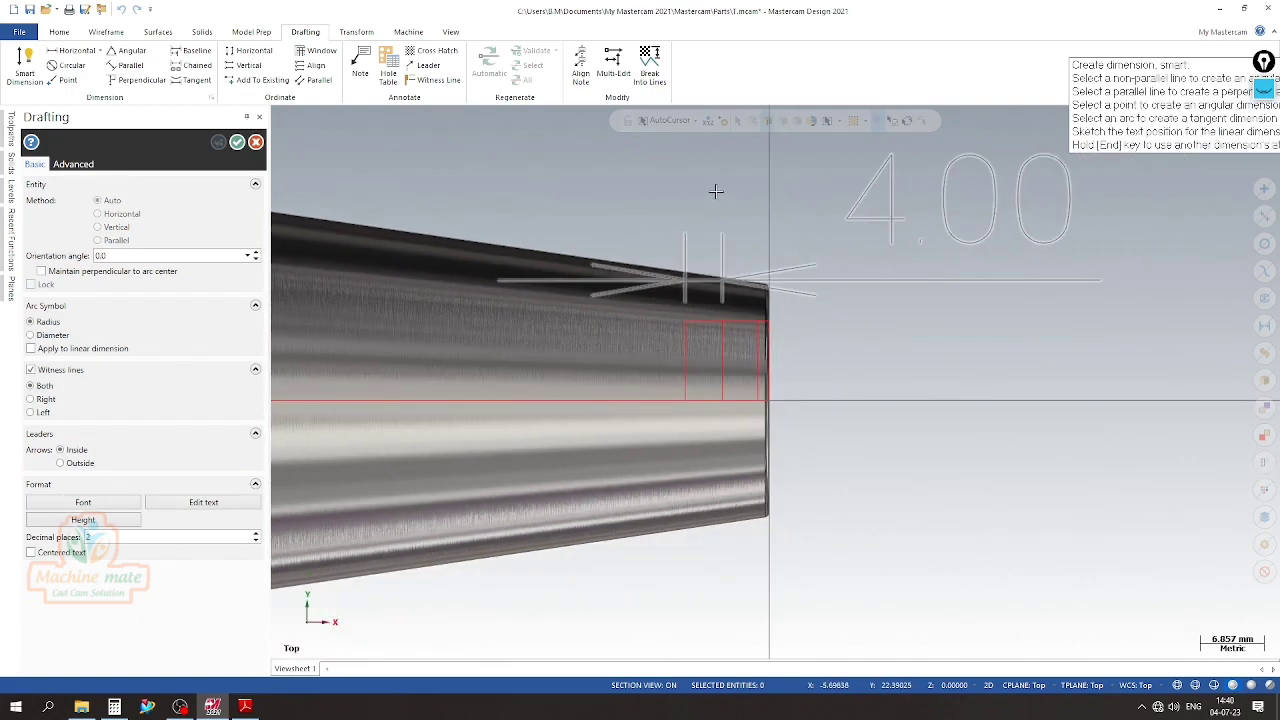
pyautogui.press('Escape')
pyautogui.press('Escape')
pyautogui.scroll(2, 574, 249)
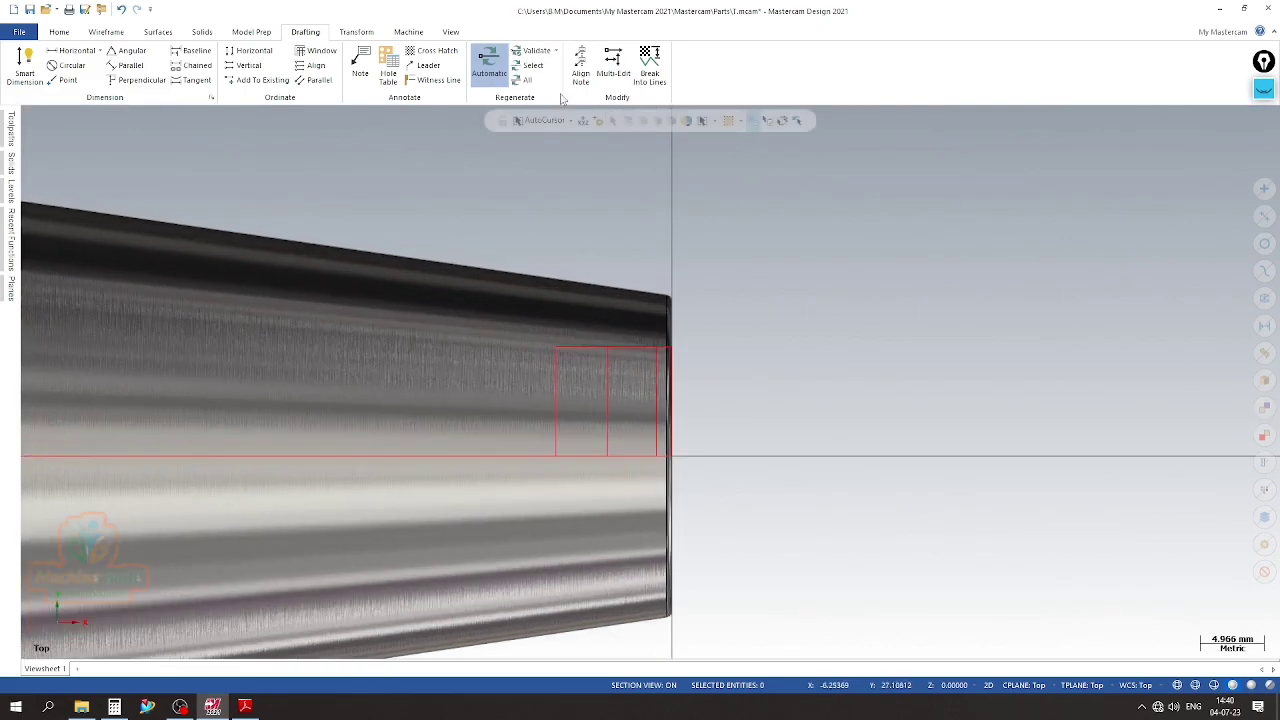
# Break the bore radius line at its intersection with the middle vertical line
pyautogui.click(110, 32)
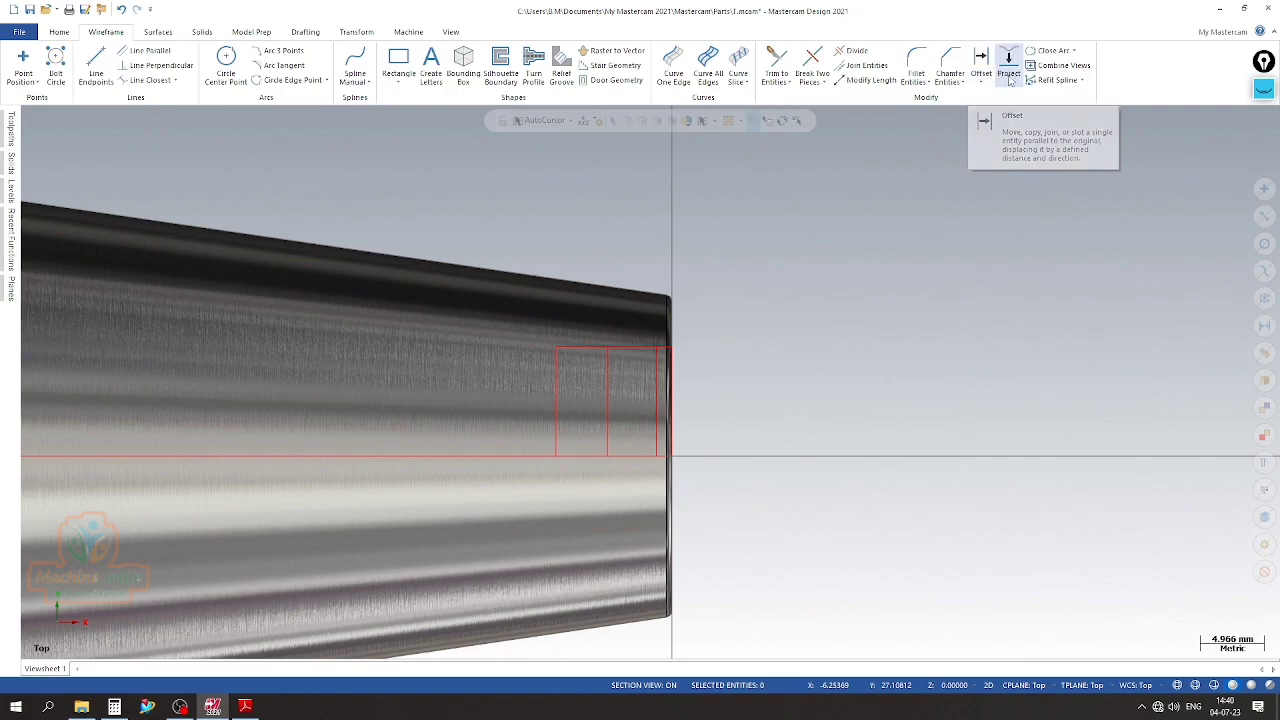
pyautogui.click(822, 84)
pyautogui.click(830, 106)
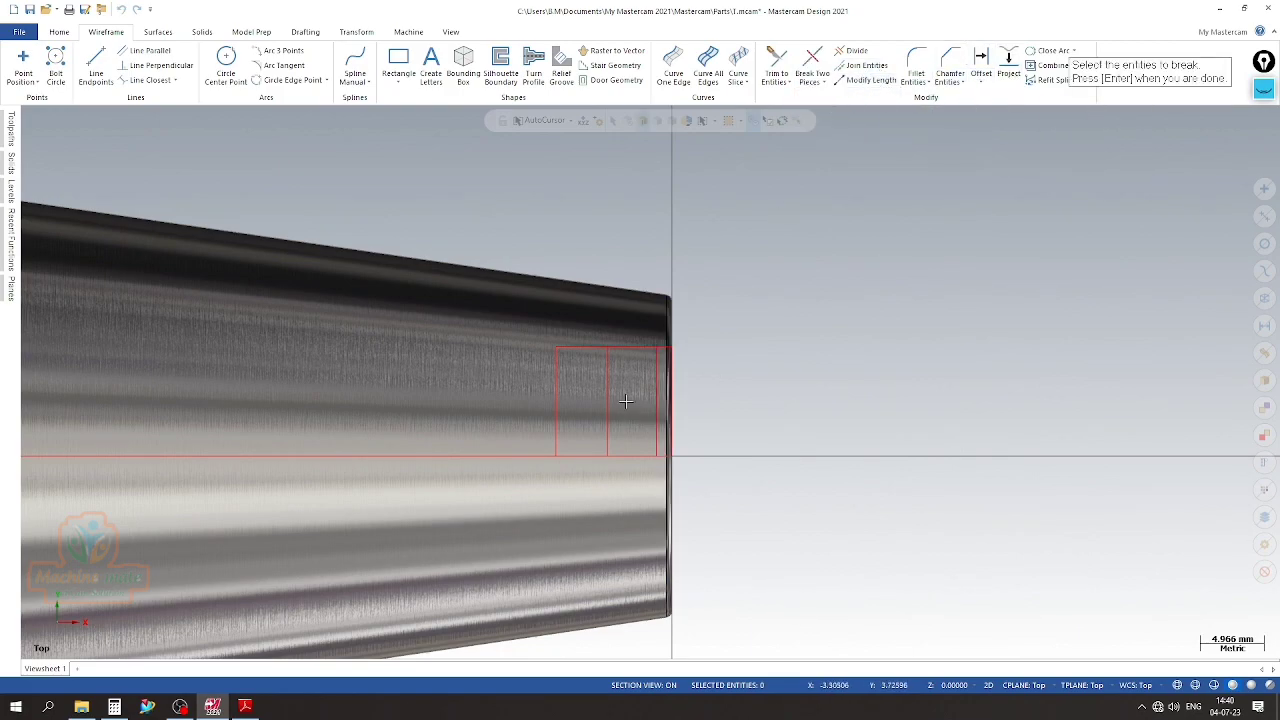
pyautogui.click(607, 365)
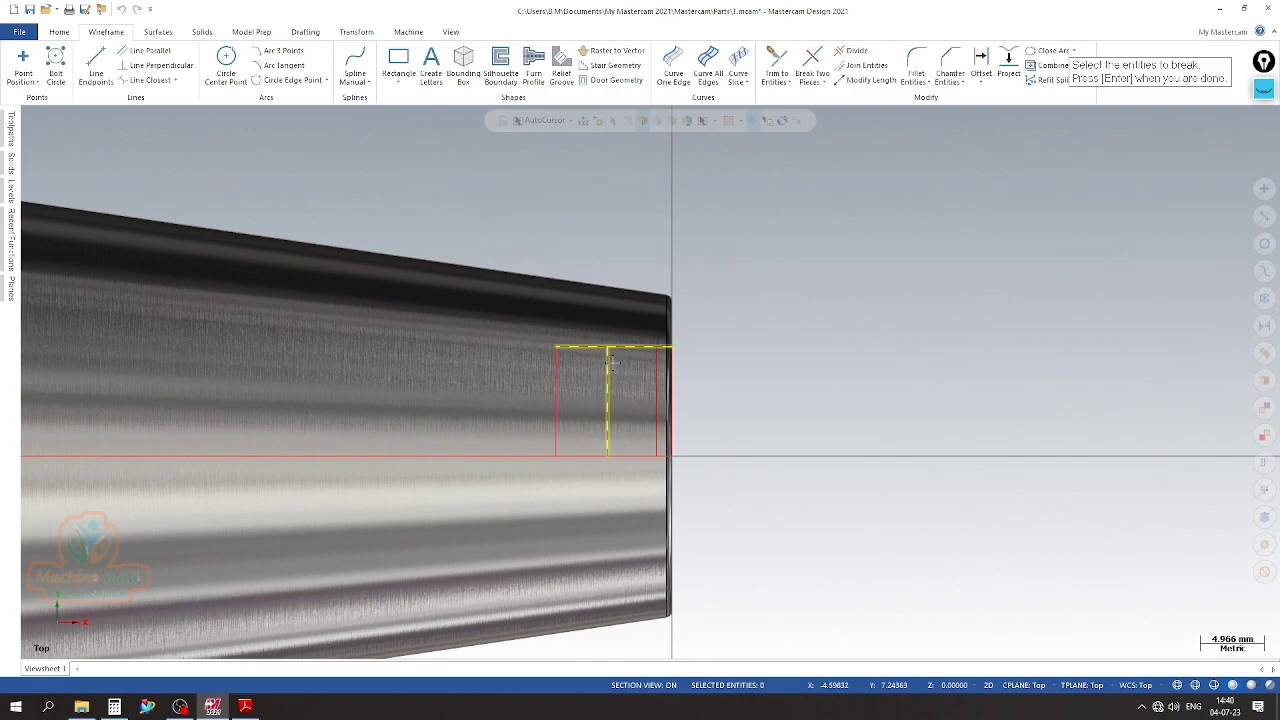
pyautogui.press('Return')
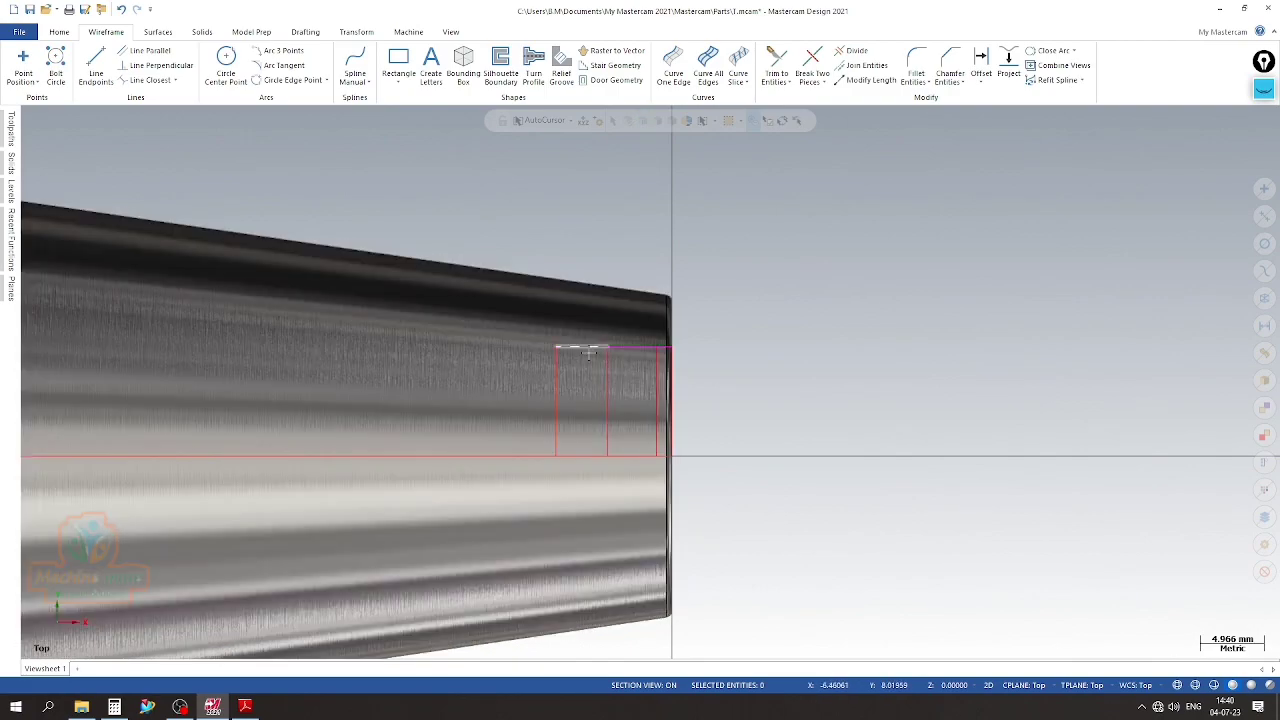
pyautogui.click(589, 352)
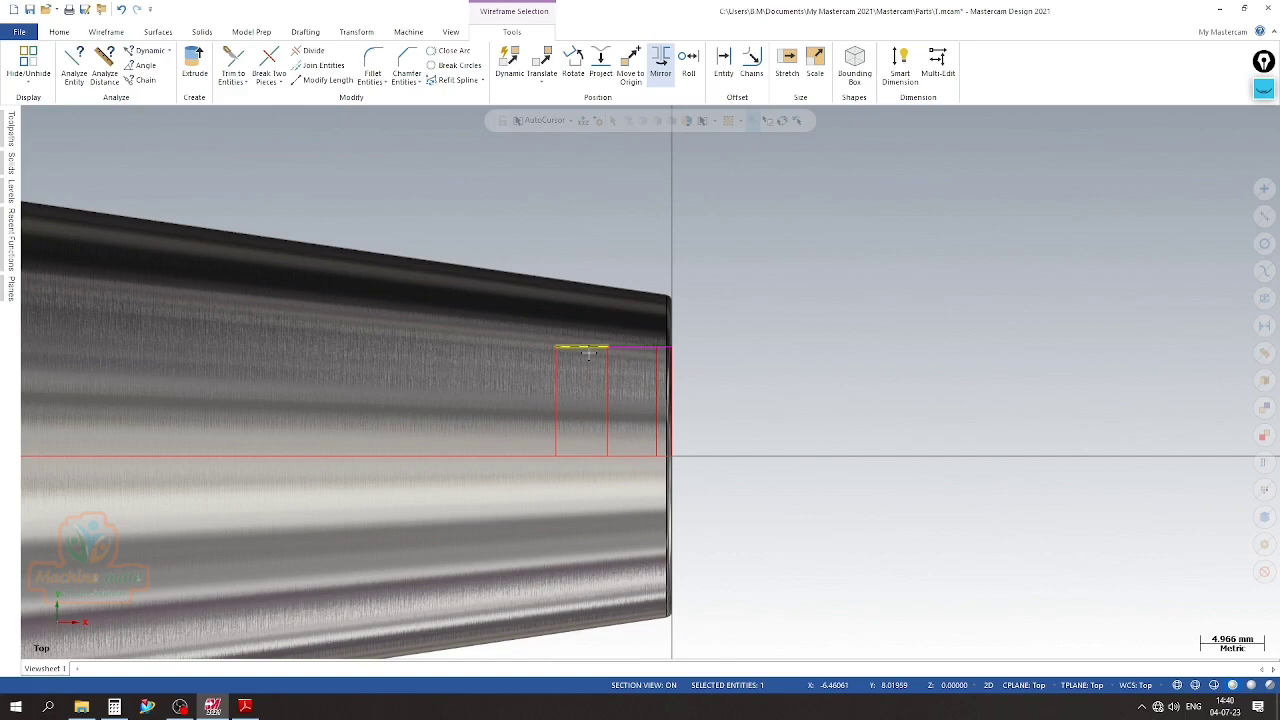
pyautogui.press('Escape')
# Draw a vertical helper line upward from the midpoint of the inner bore radius segment, ending above the taper surface
pyautogui.click(97, 65)
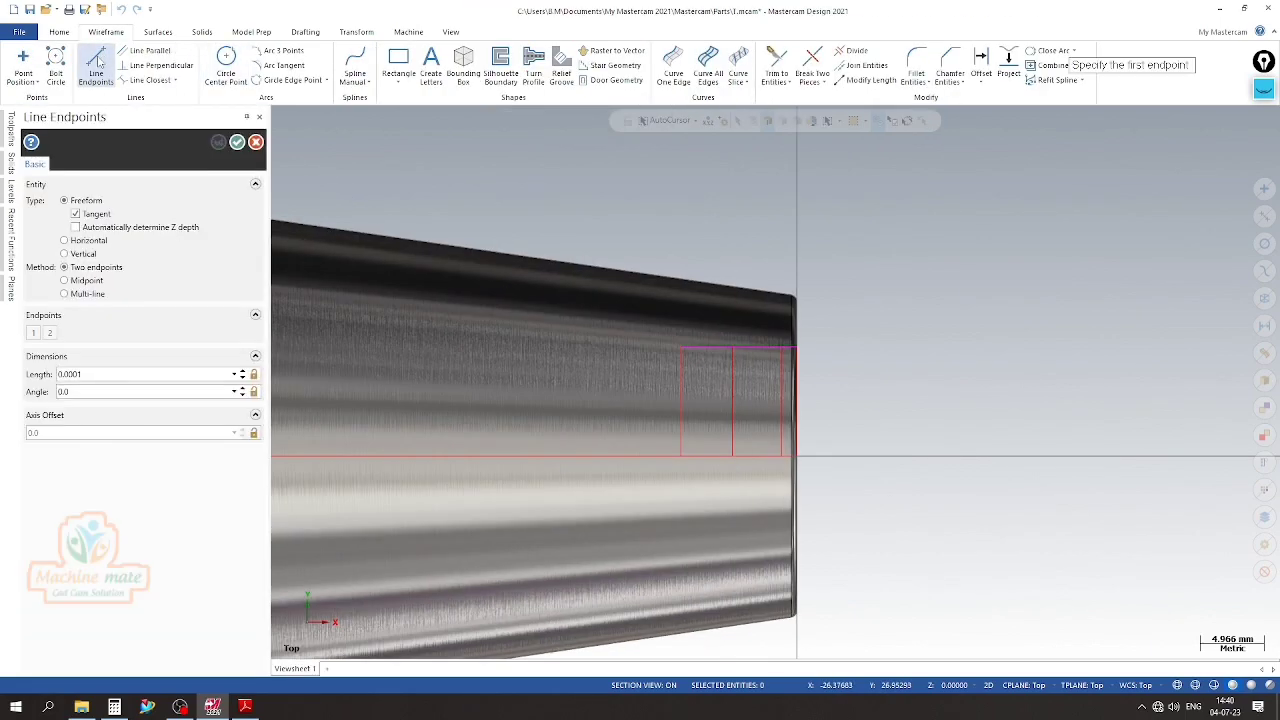
pyautogui.click(710, 350)
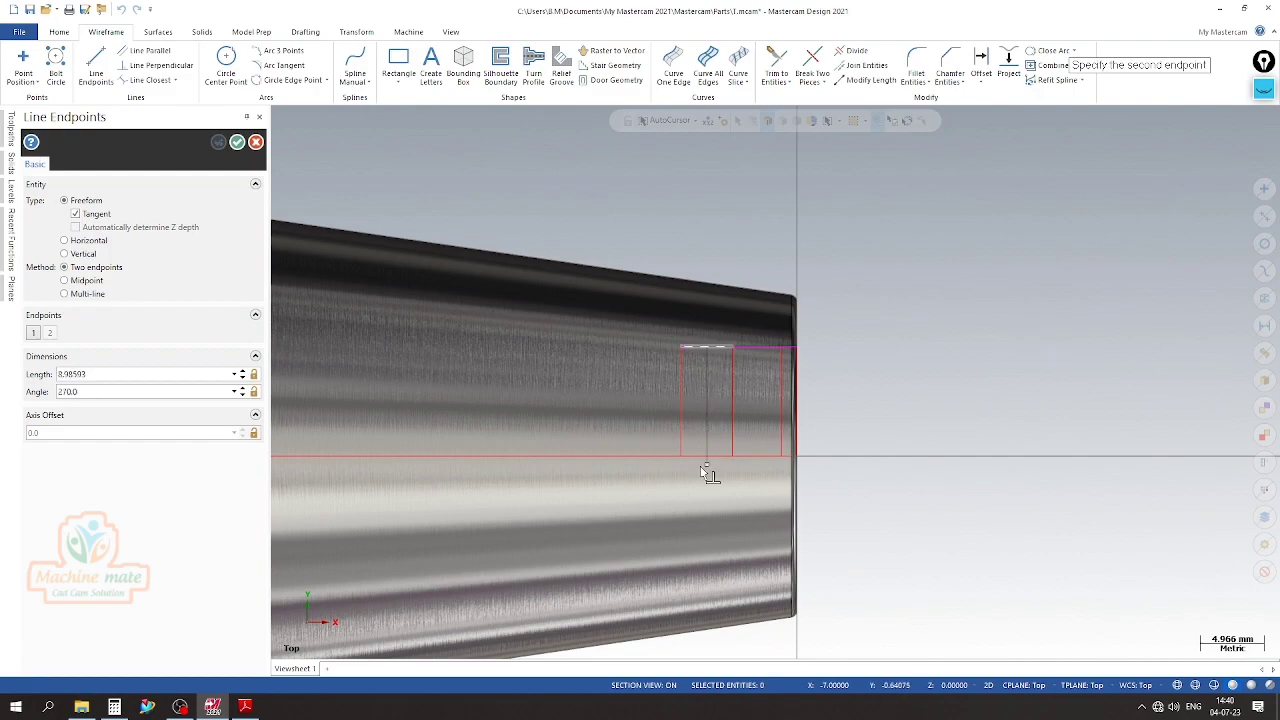
pyautogui.click(710, 241)
pyautogui.press('Escape')
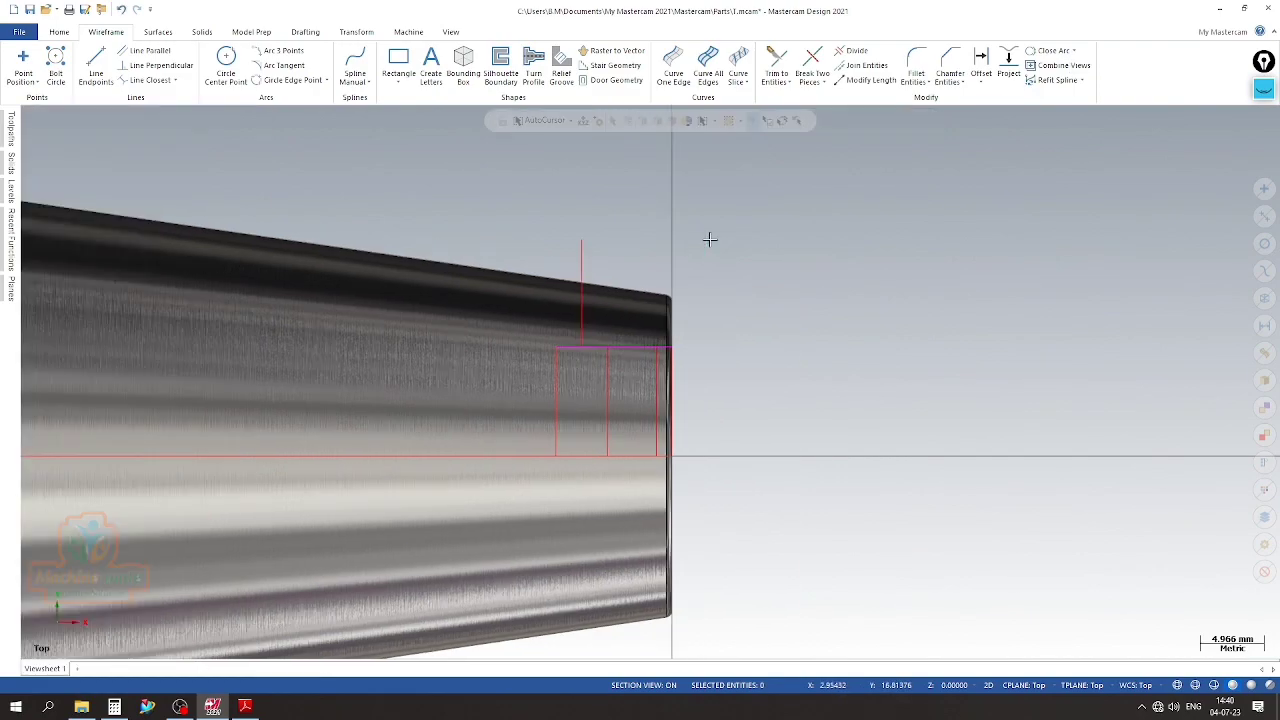
pyautogui.scroll(1, 602, 416)
pyautogui.scroll(2, 600, 418)
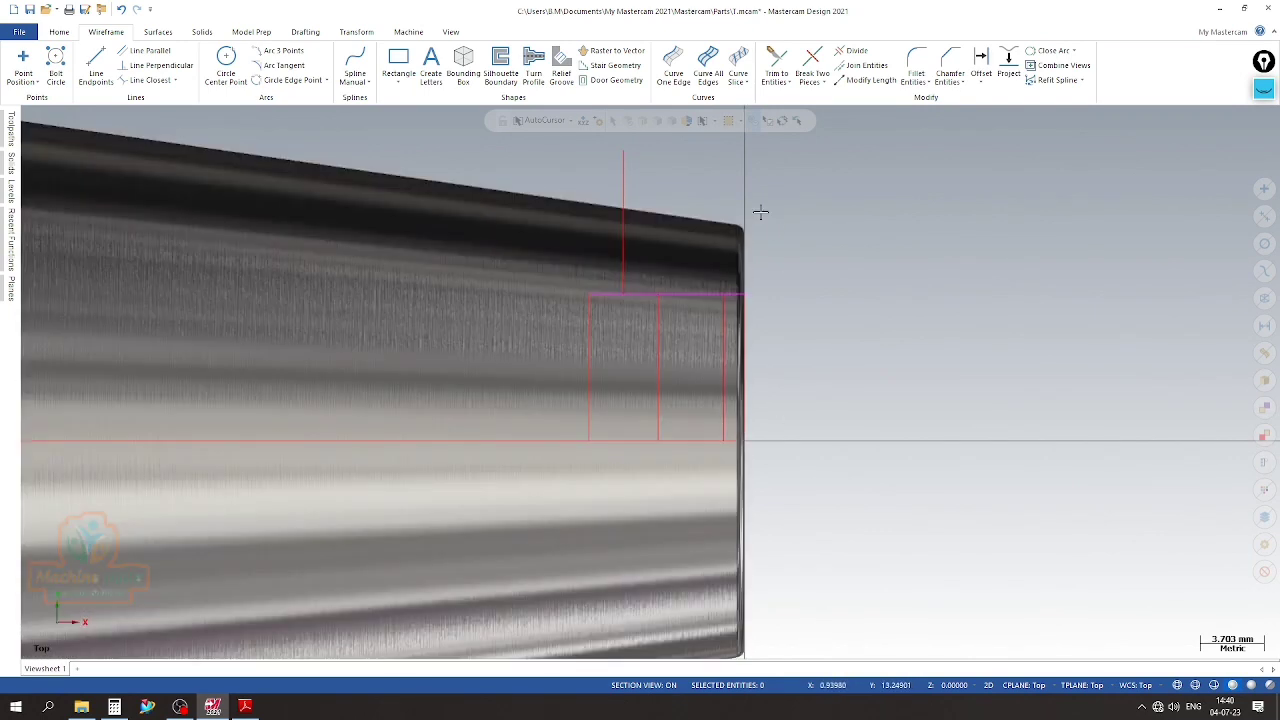
# Check the R2.0 groove radius in Detail D of the PDF drawing and offset a copy of the inner bore segment 2 mm outward
pyautogui.click(981, 62)
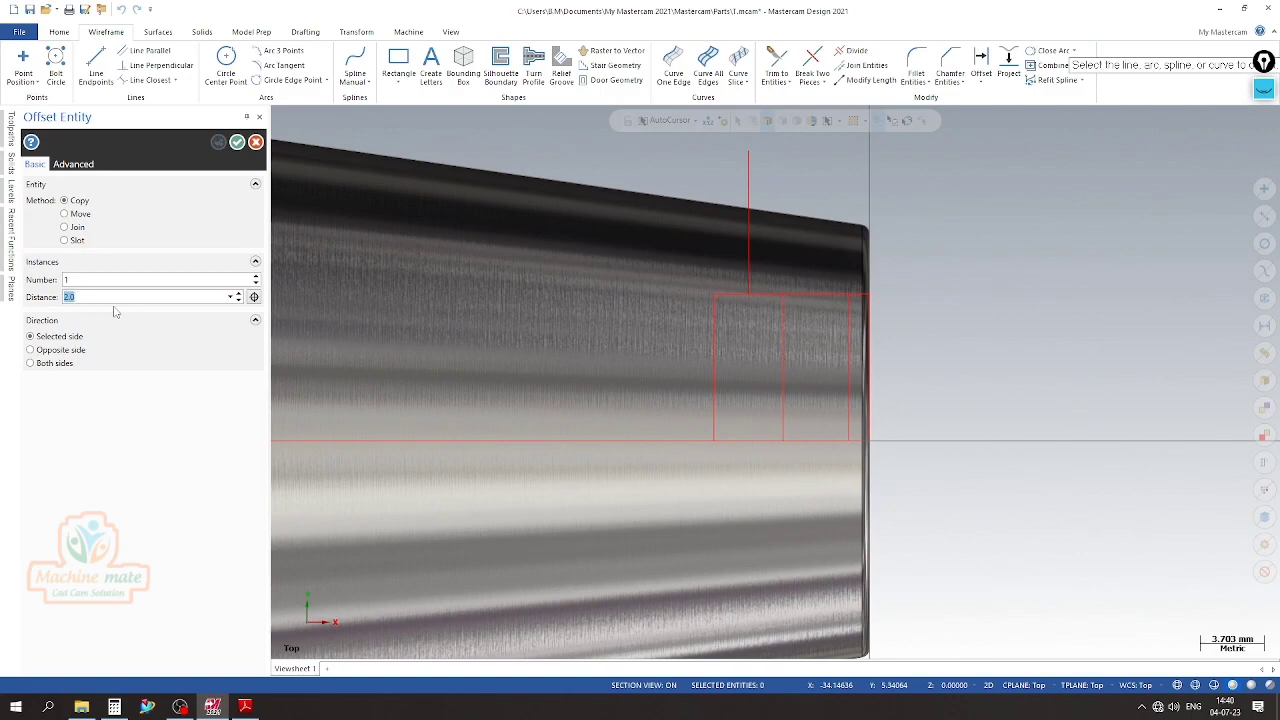
pyautogui.click(245, 707)
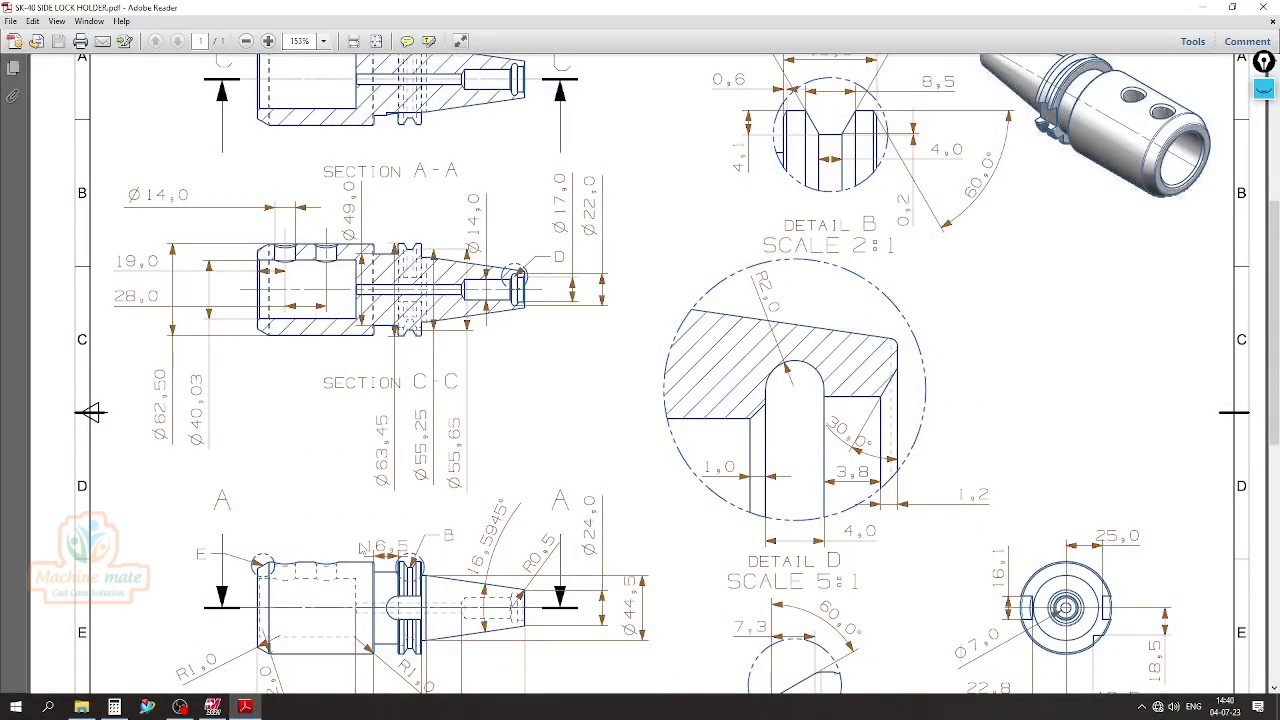
pyautogui.hotkey('alt', 'Tab')
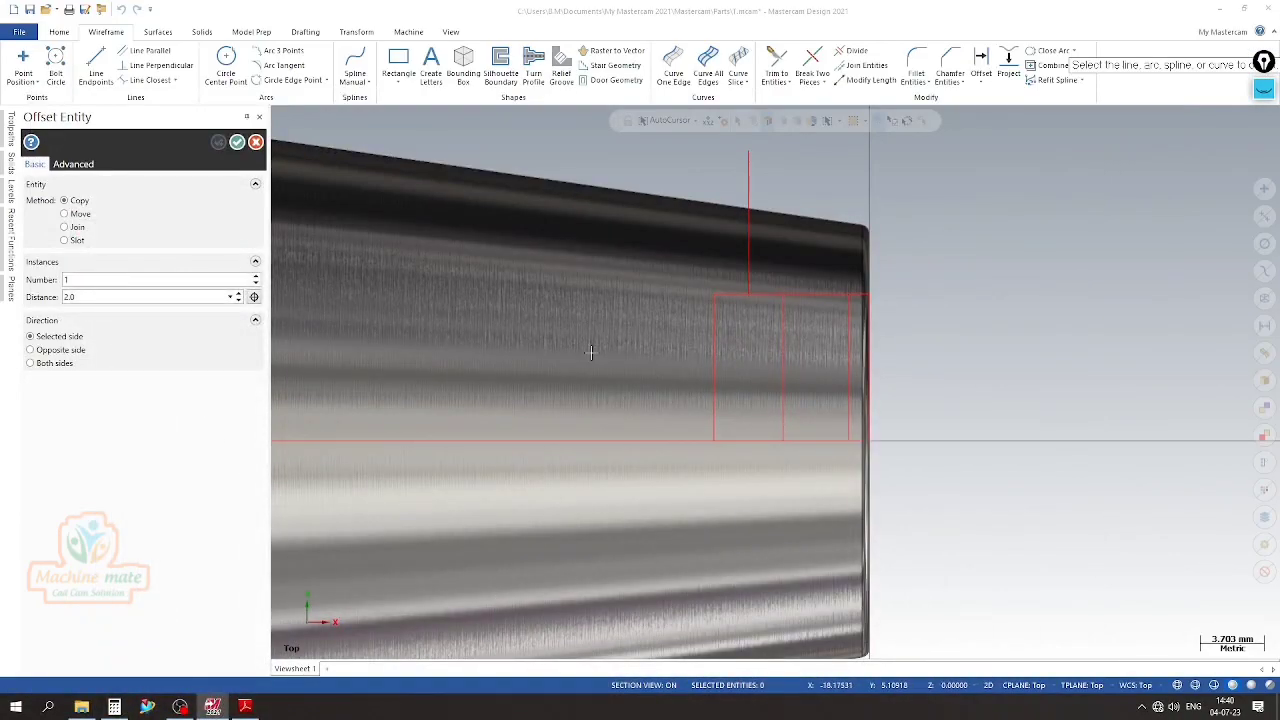
pyautogui.click(745, 295)
pyautogui.click(735, 271)
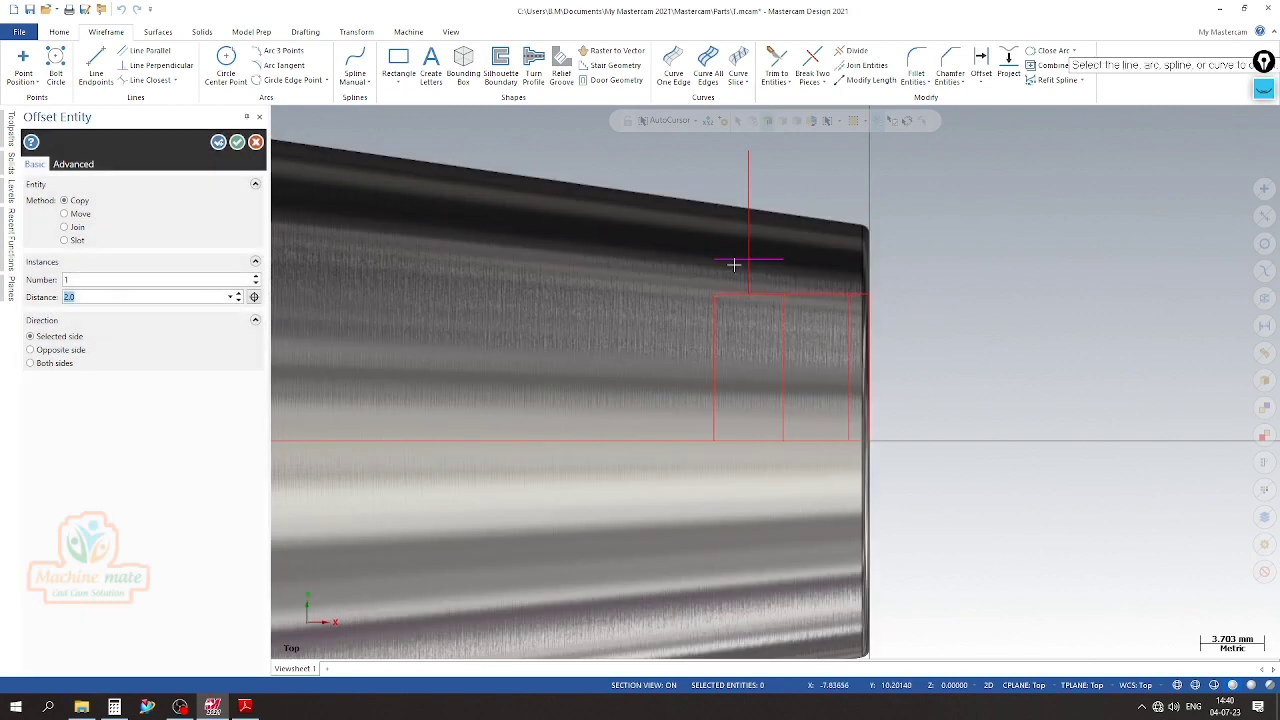
pyautogui.scroll(1, 748, 289)
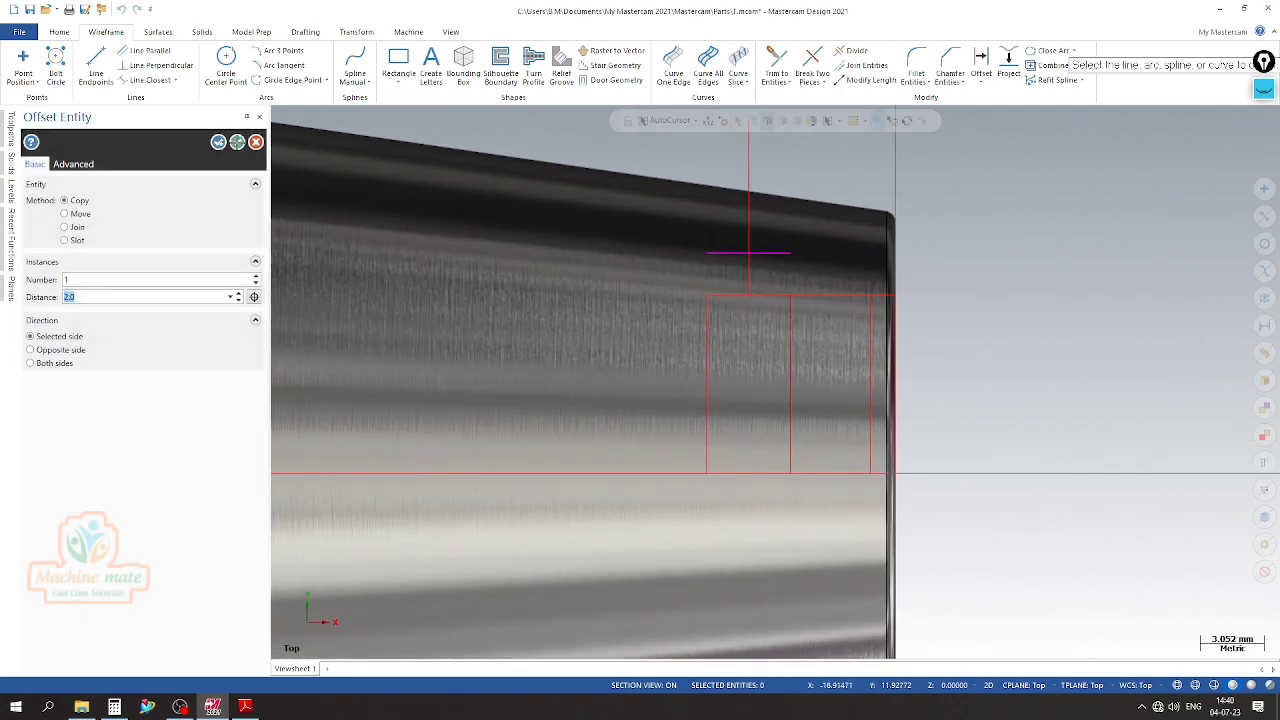
pyautogui.click(237, 143)
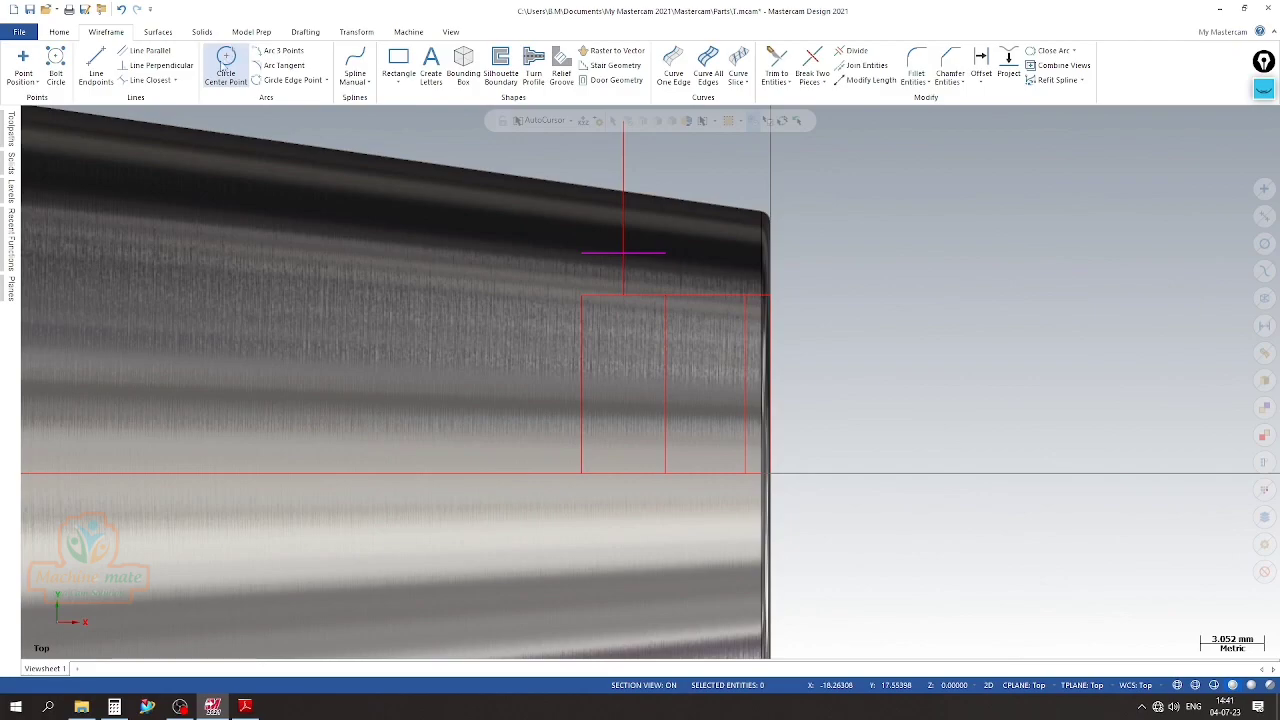
# Draw a 2 mm radius circle centred on the midpoint of the inner bore segment, reaching the segment's end
pyautogui.click(226, 62)
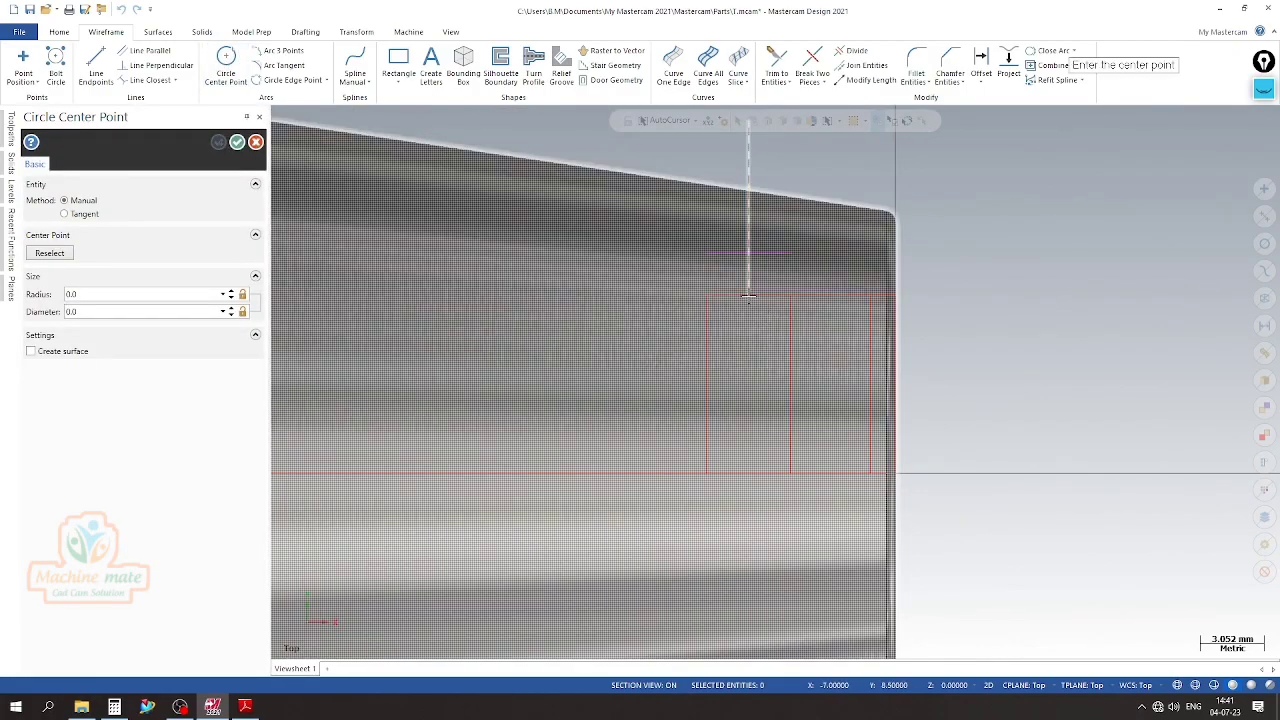
pyautogui.click(748, 296)
pyautogui.click(707, 296)
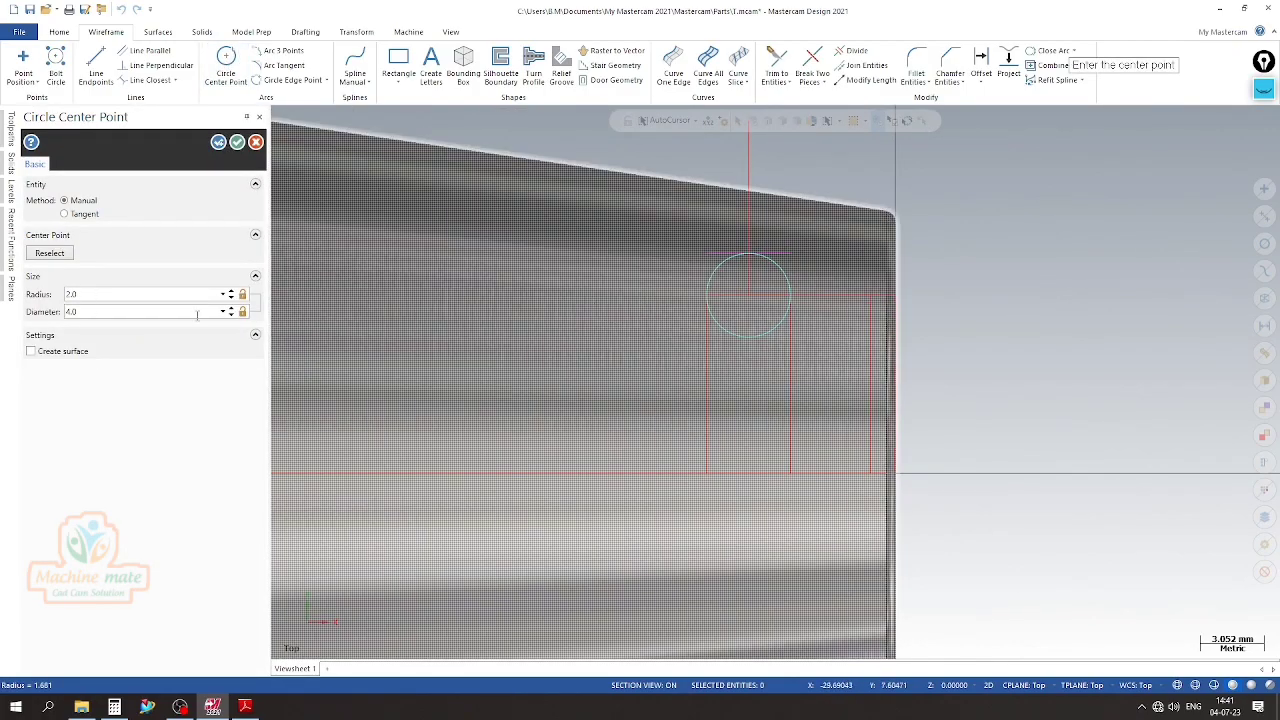
pyautogui.click(237, 143)
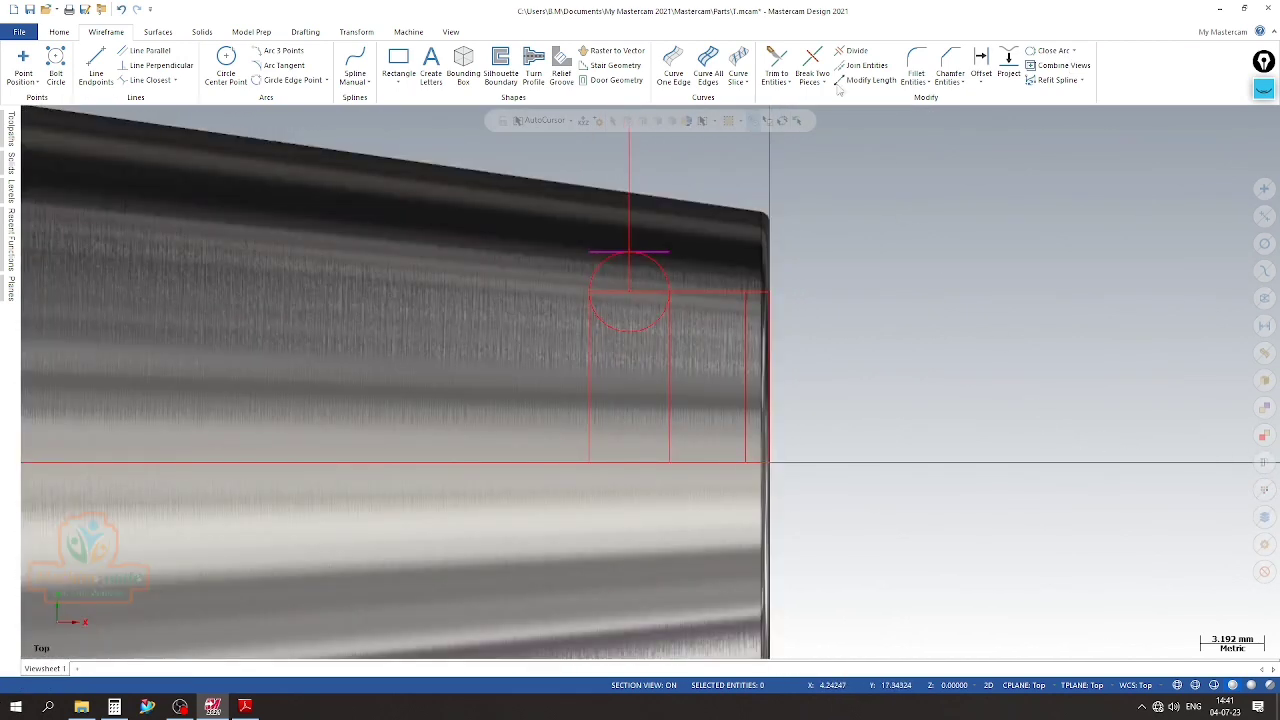
# Use Divide to remove the circle's lower half, the line across it, both helper lines and the middle vertical line, keeping the semicircular groove arc
pyautogui.click(845, 52)
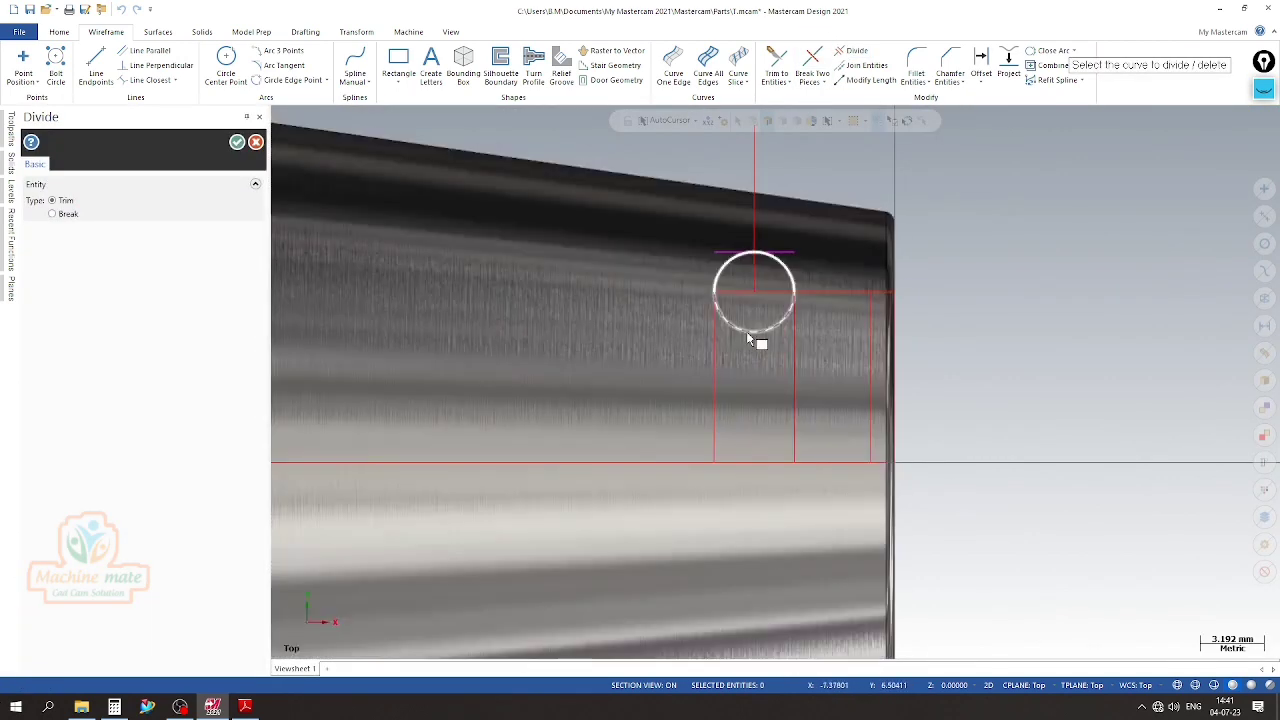
pyautogui.click(746, 331)
pyautogui.click(744, 293)
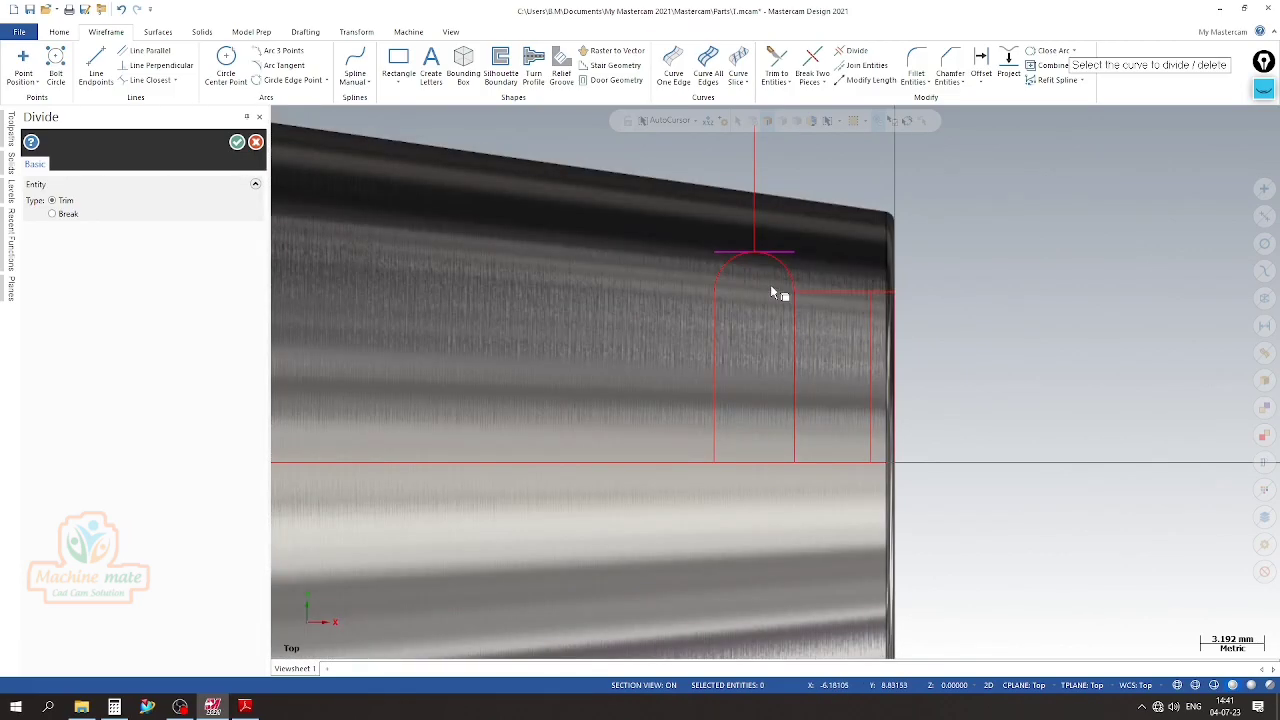
pyautogui.click(775, 250)
pyautogui.click(754, 238)
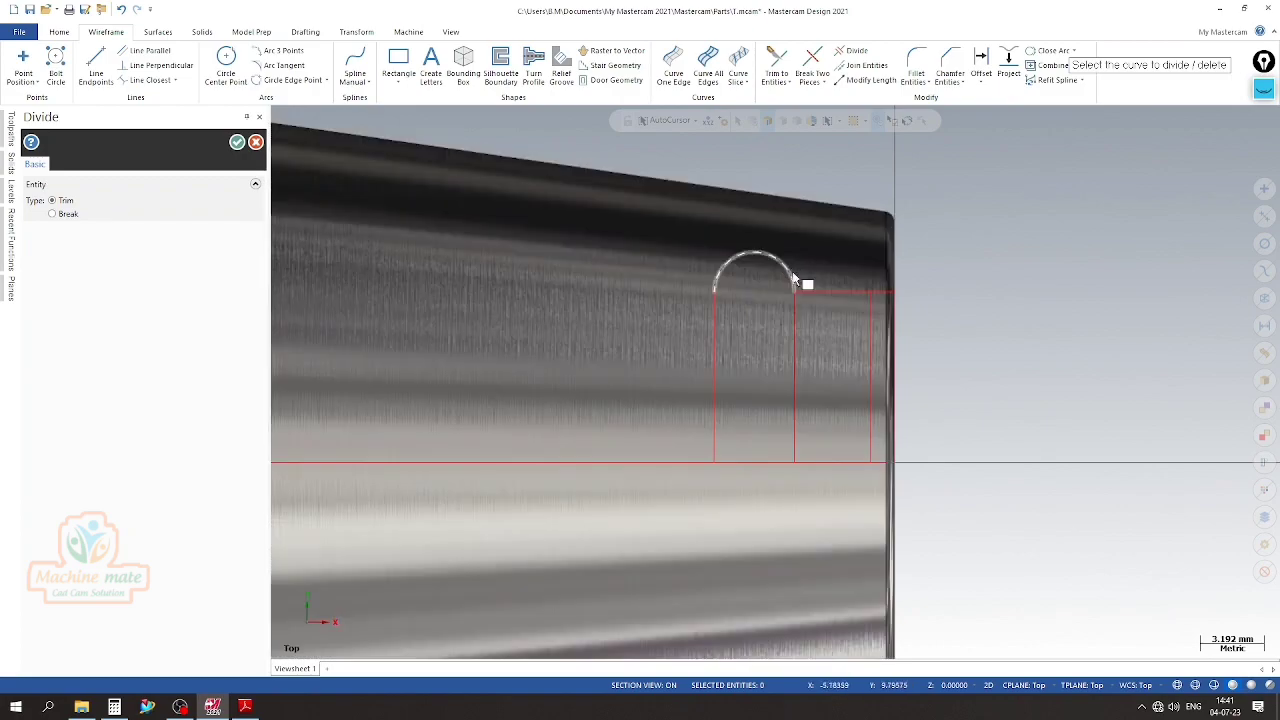
pyautogui.click(800, 331)
pyautogui.scroll(-2, 757, 289)
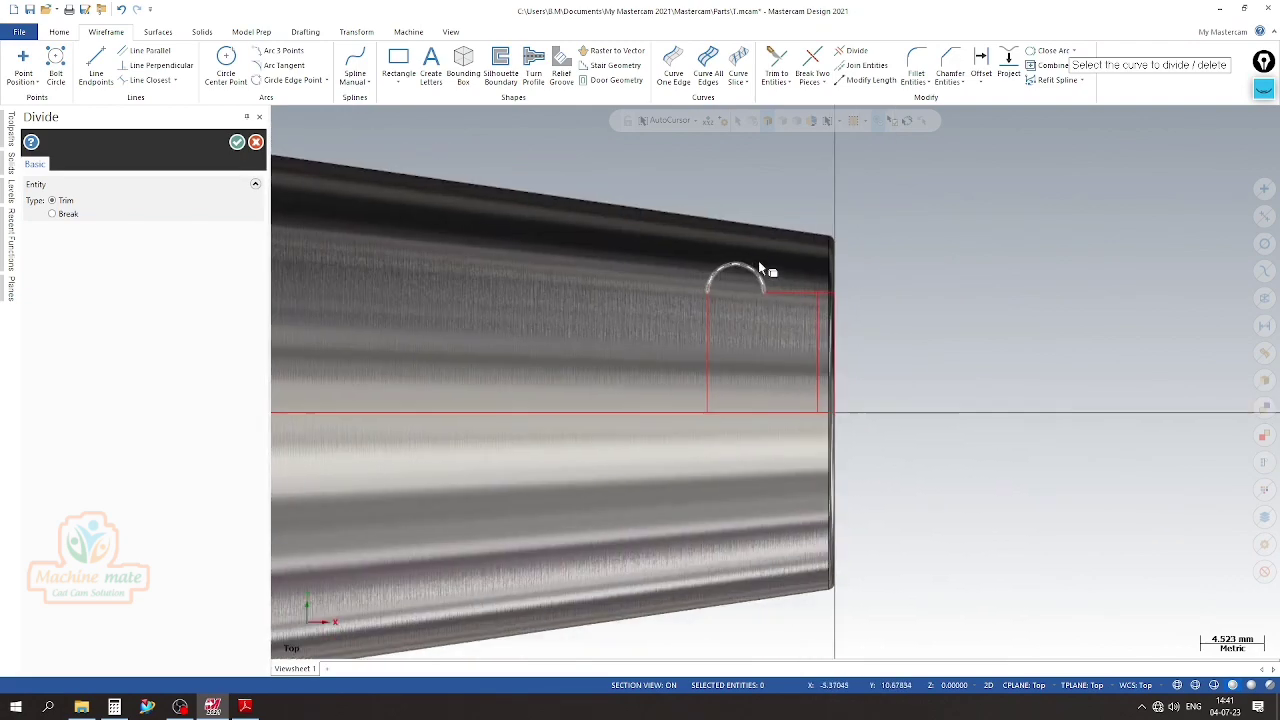
# Compare the groove profile with Detail D in the PDF drawing
pyautogui.click(245, 707)
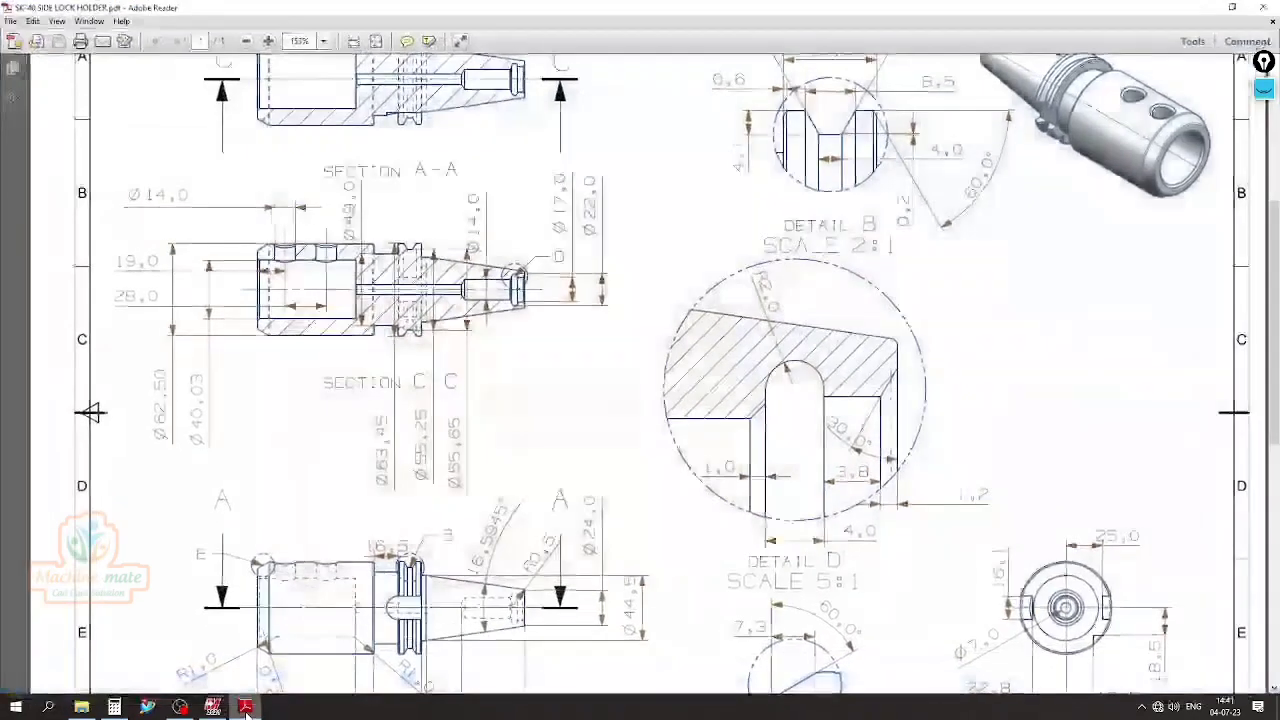
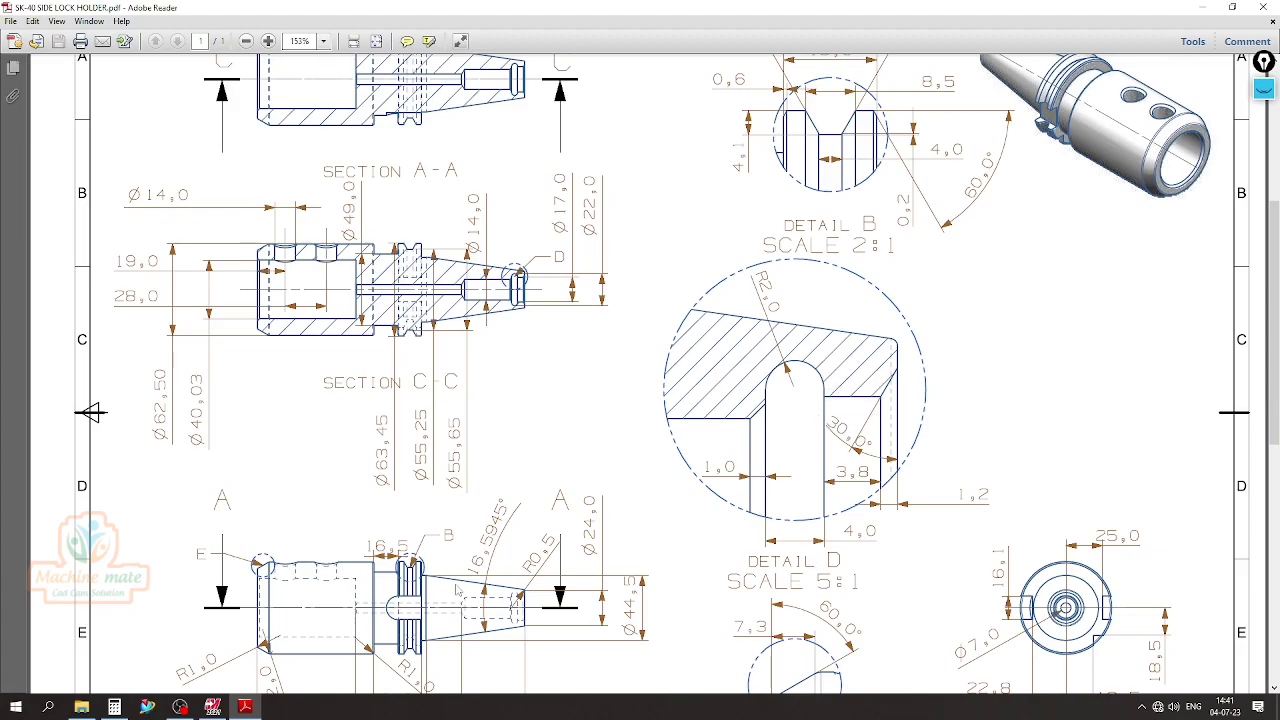
# Return to Mastercam and use Trim 2 entities to trim the groove's deeper vertical line and the centre line to a shared corner
pyautogui.click(245, 706)
pyautogui.scroll(1, 835, 282)
pyautogui.scroll(2, 820, 275)
pyautogui.scroll(1, 818, 274)
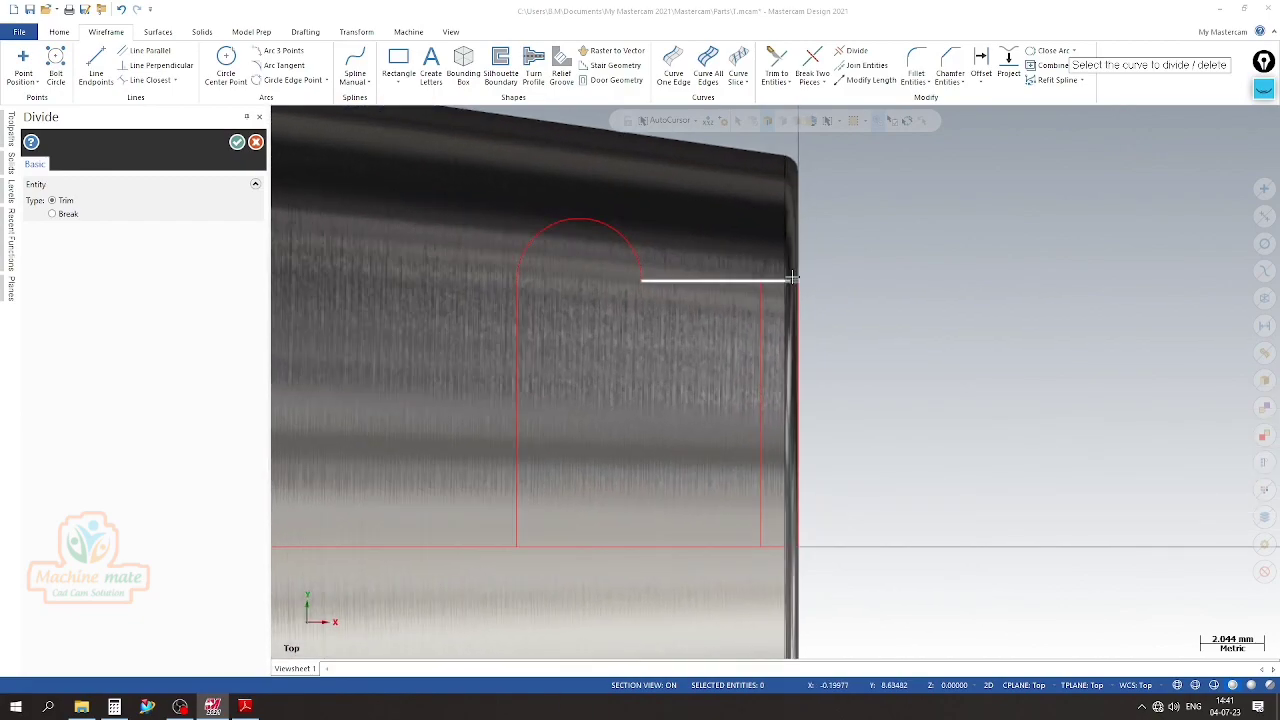
pyautogui.scroll(1, 835, 268)
pyautogui.scroll(-2, 820, 243)
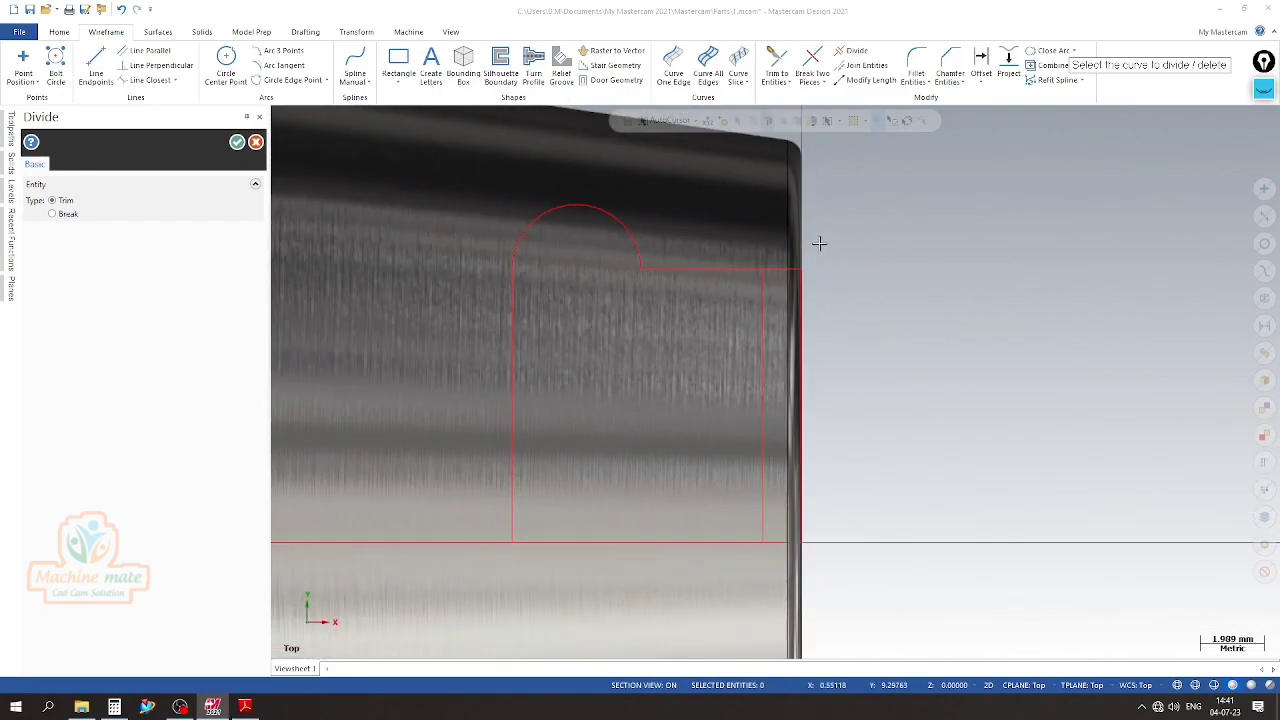
pyautogui.scroll(-3, 820, 240)
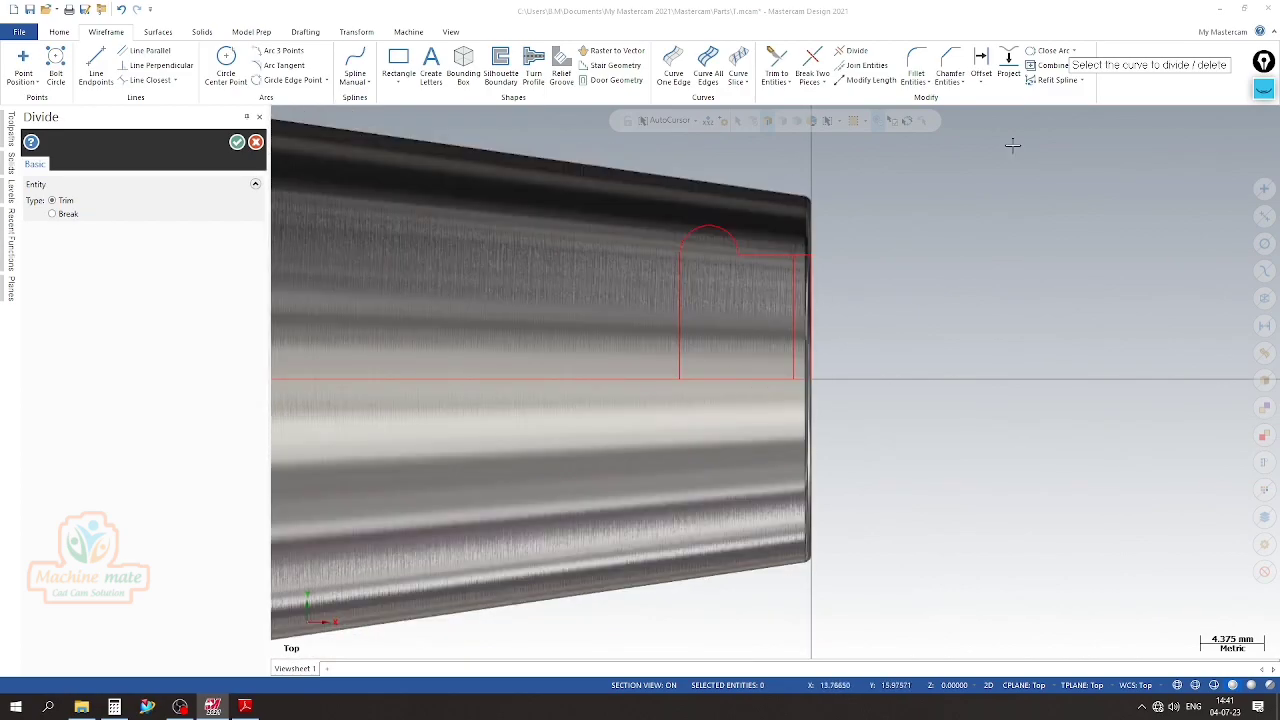
pyautogui.click(256, 143)
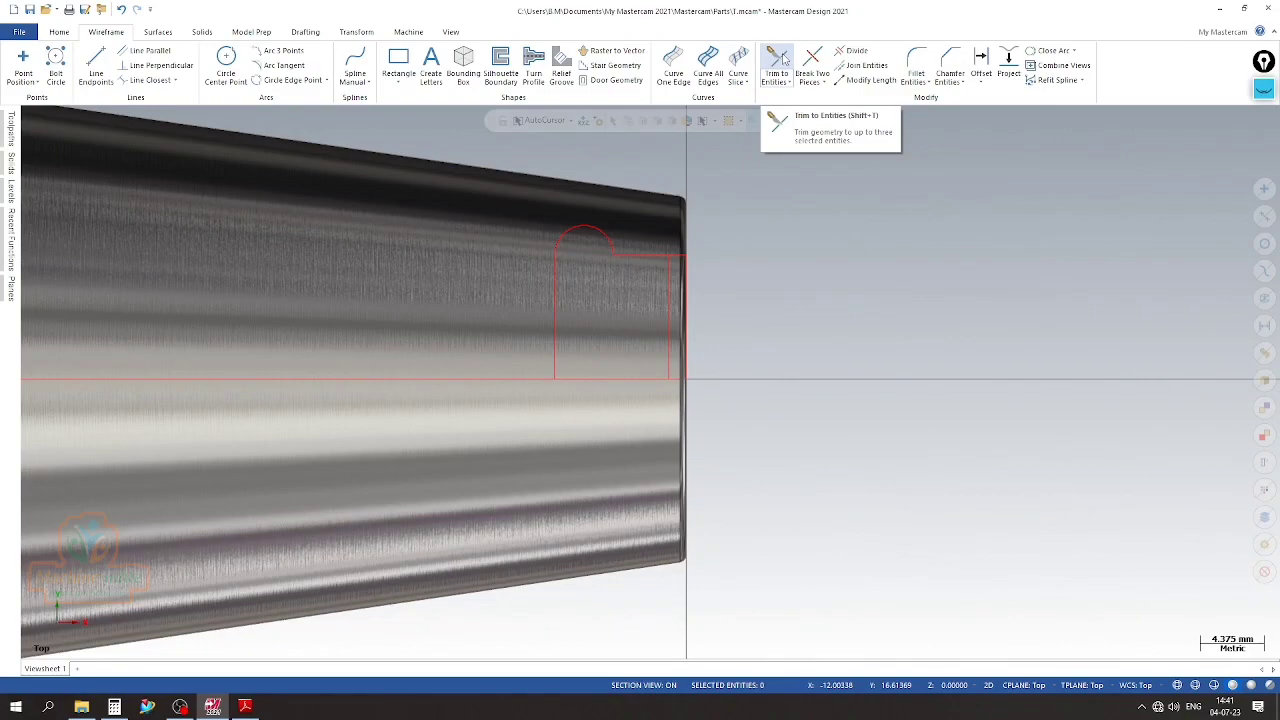
pyautogui.click(775, 60)
pyautogui.click(684, 342)
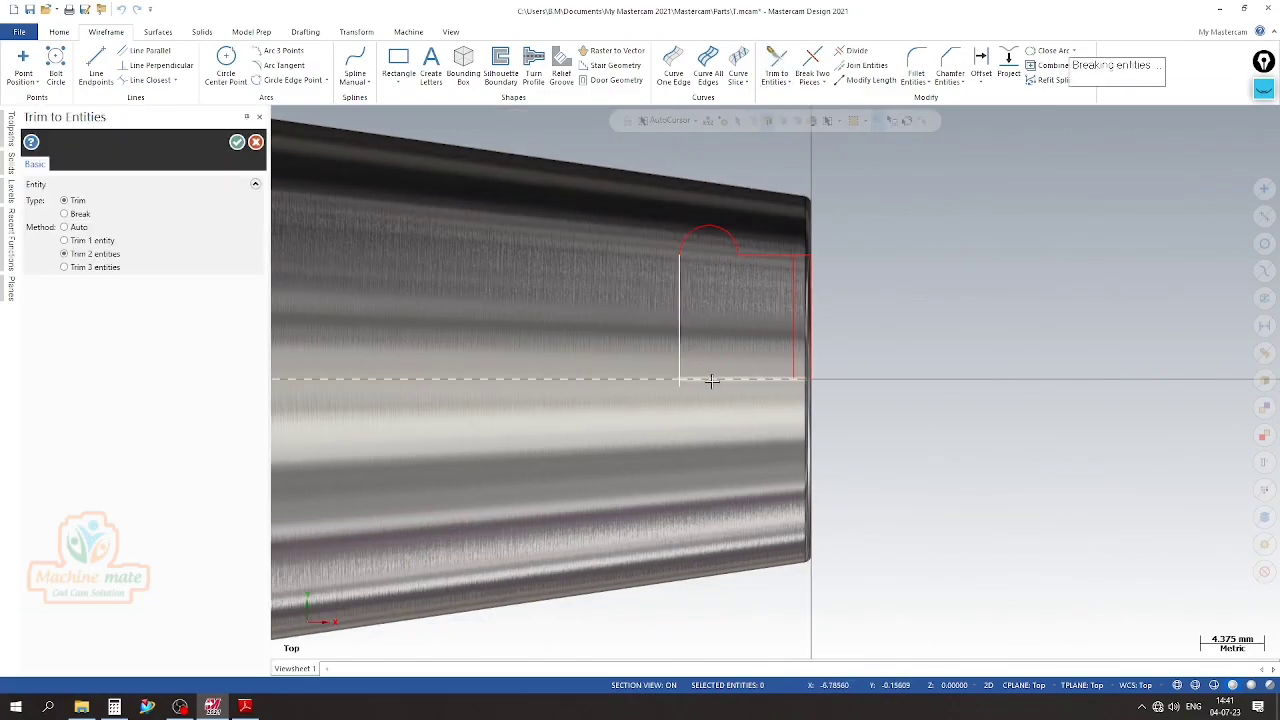
pyautogui.scroll(3, 806, 278)
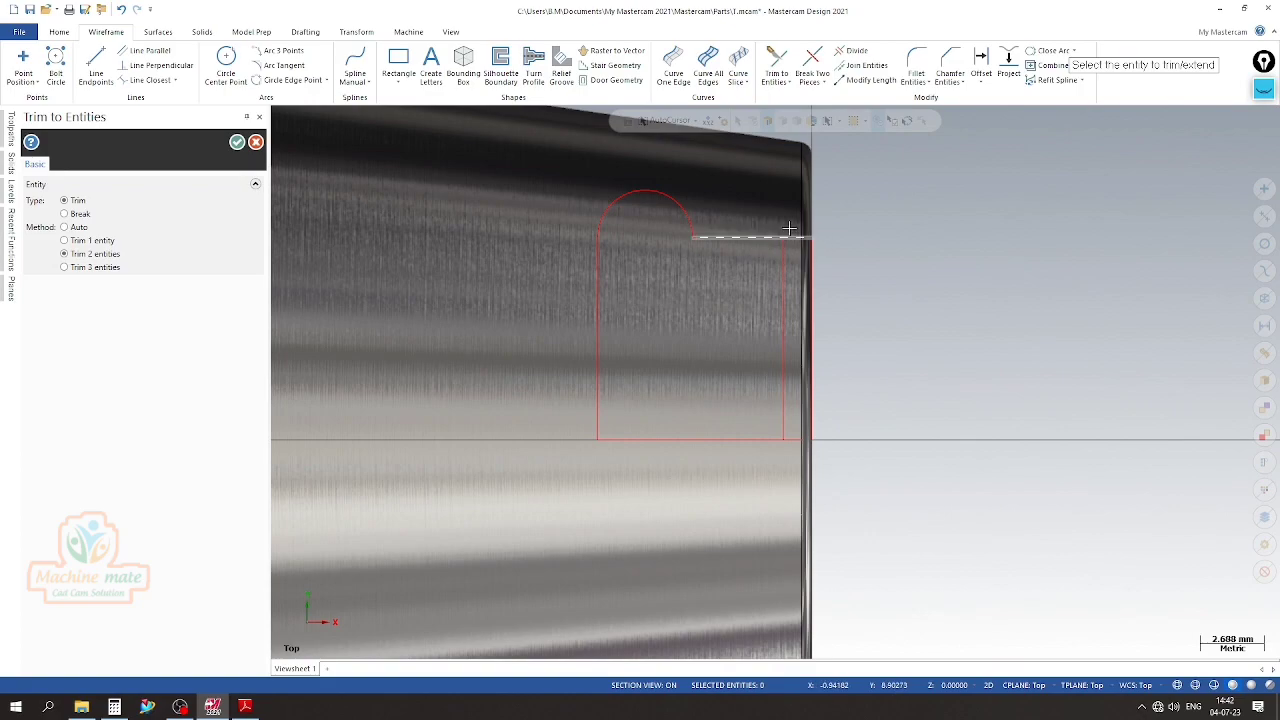
pyautogui.scroll(2, 784, 255)
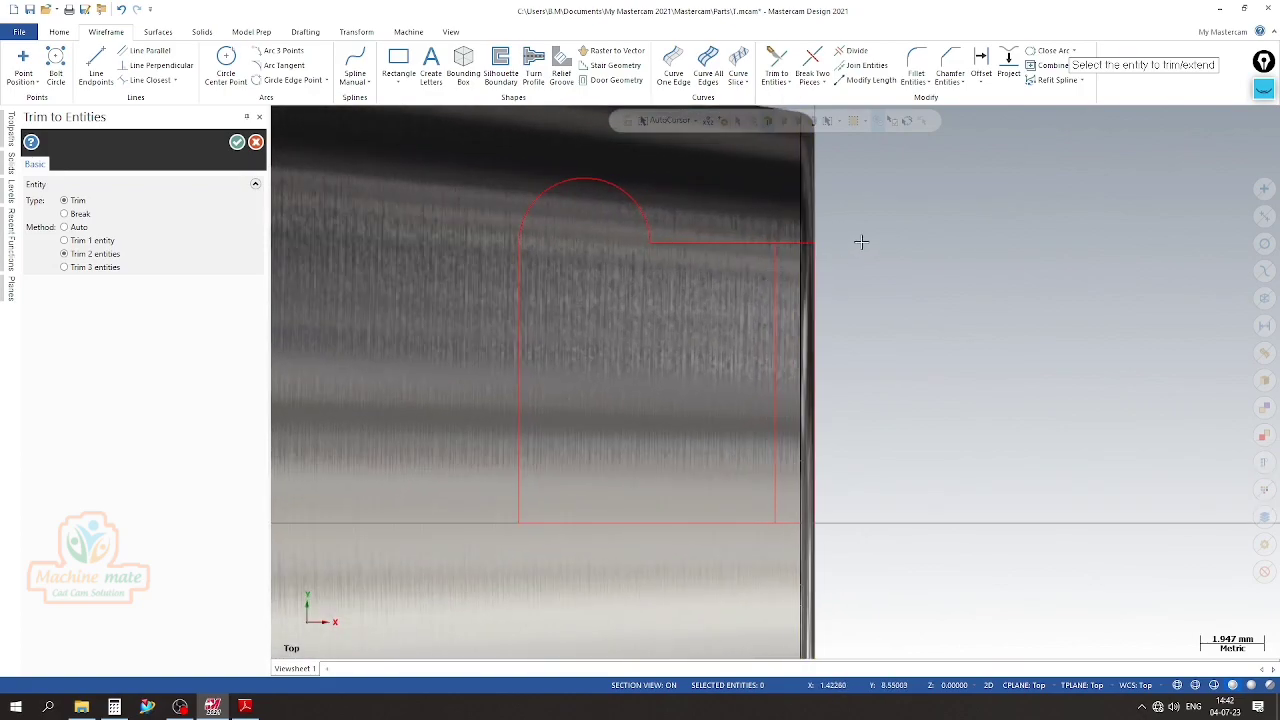
pyautogui.press('Escape')
# Delete the leftover vertical line inside the bore profile, just behind the taper's end face
pyautogui.scroll(-1, 804, 321)
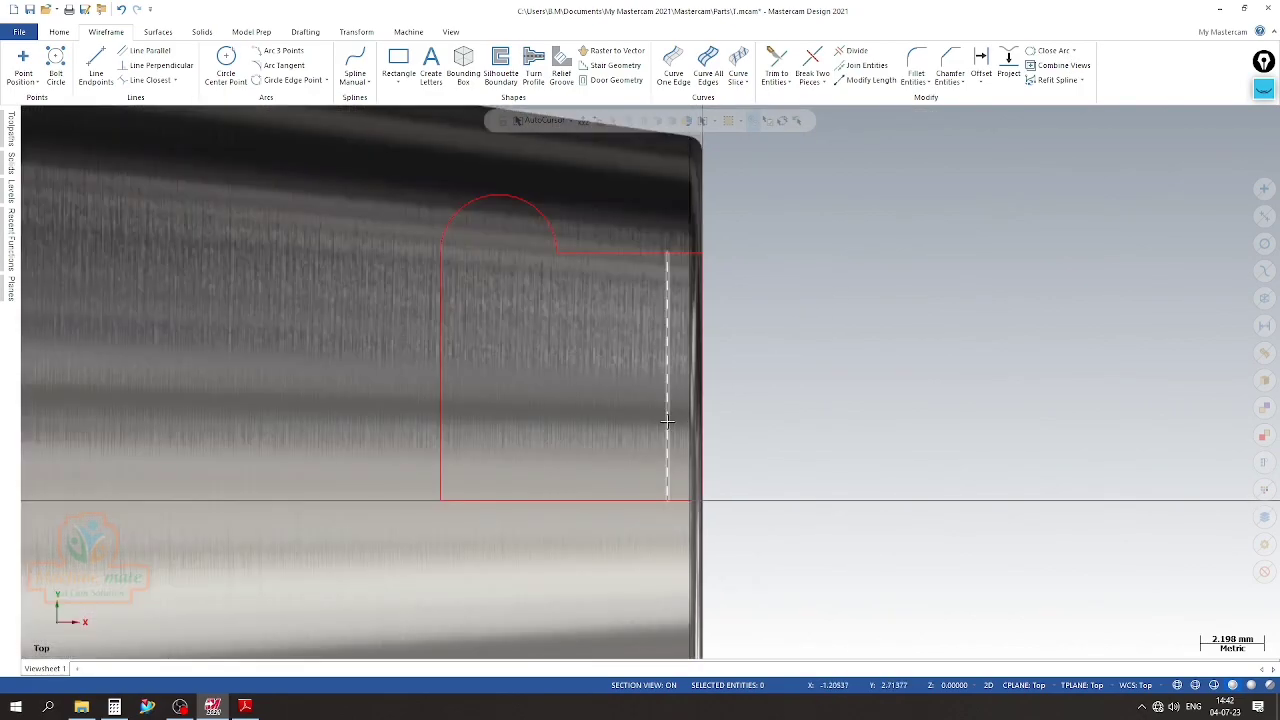
pyautogui.click(667, 421)
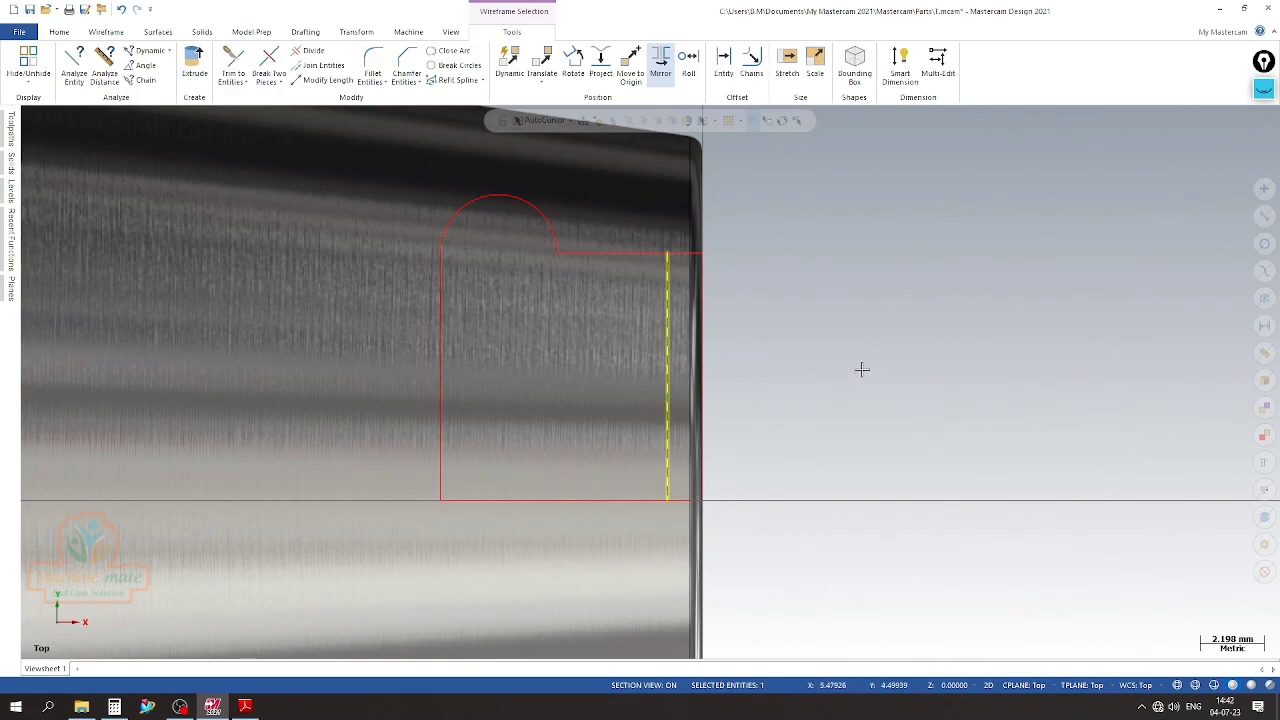
pyautogui.press('Delete')
pyautogui.scroll(-7, 604, 284)
pyautogui.moveTo(836, 343); pyautogui.dragTo(771, 348, button='middle')
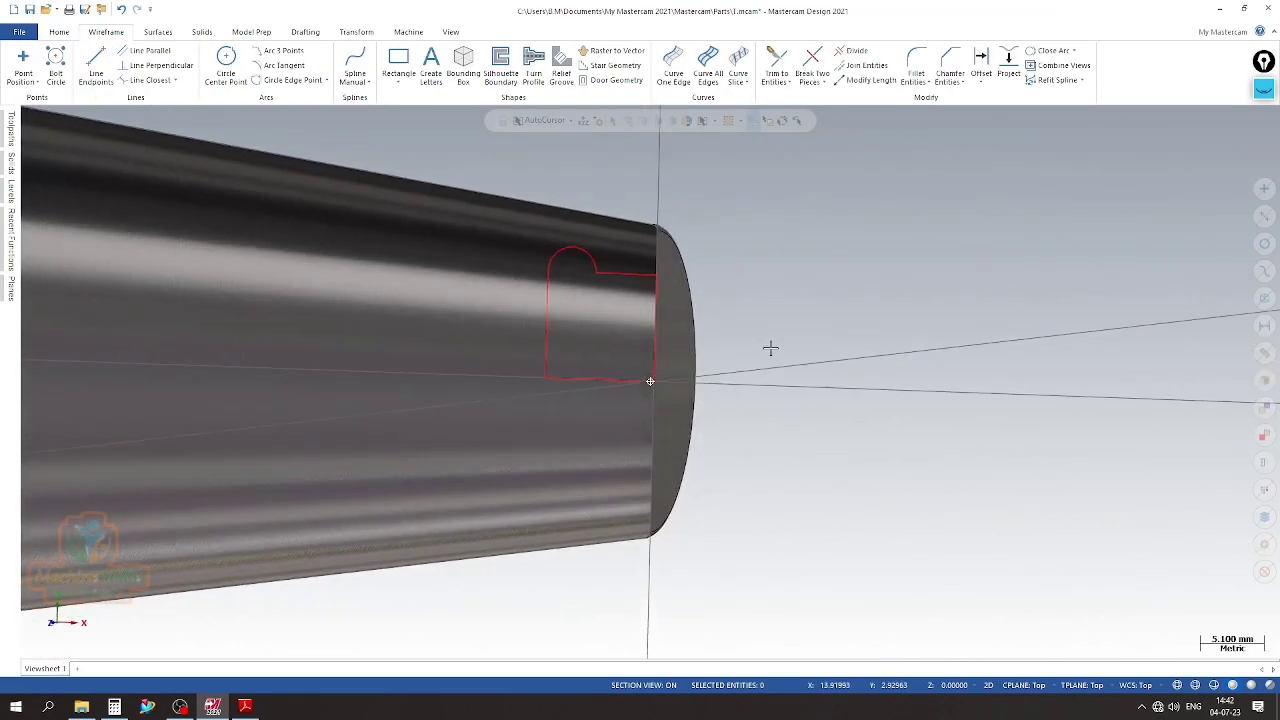
pyautogui.click(303, 33)
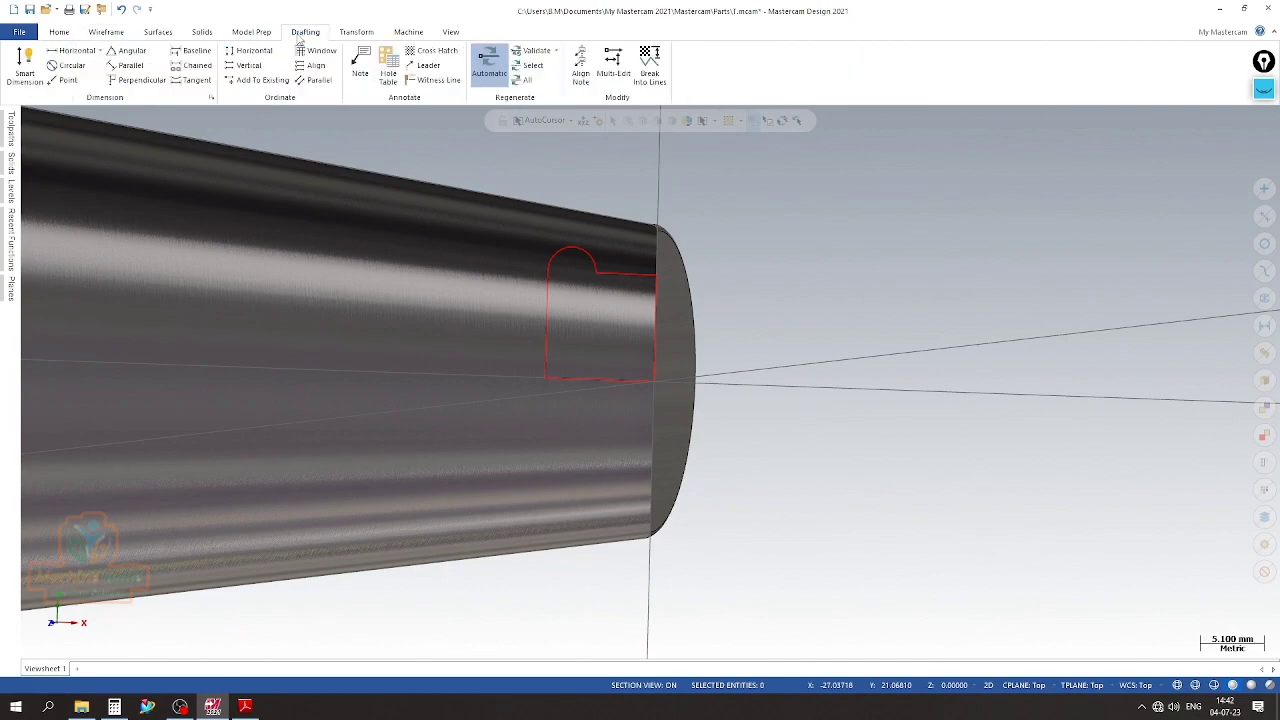
pyautogui.click(202, 32)
pyautogui.click(166, 52)
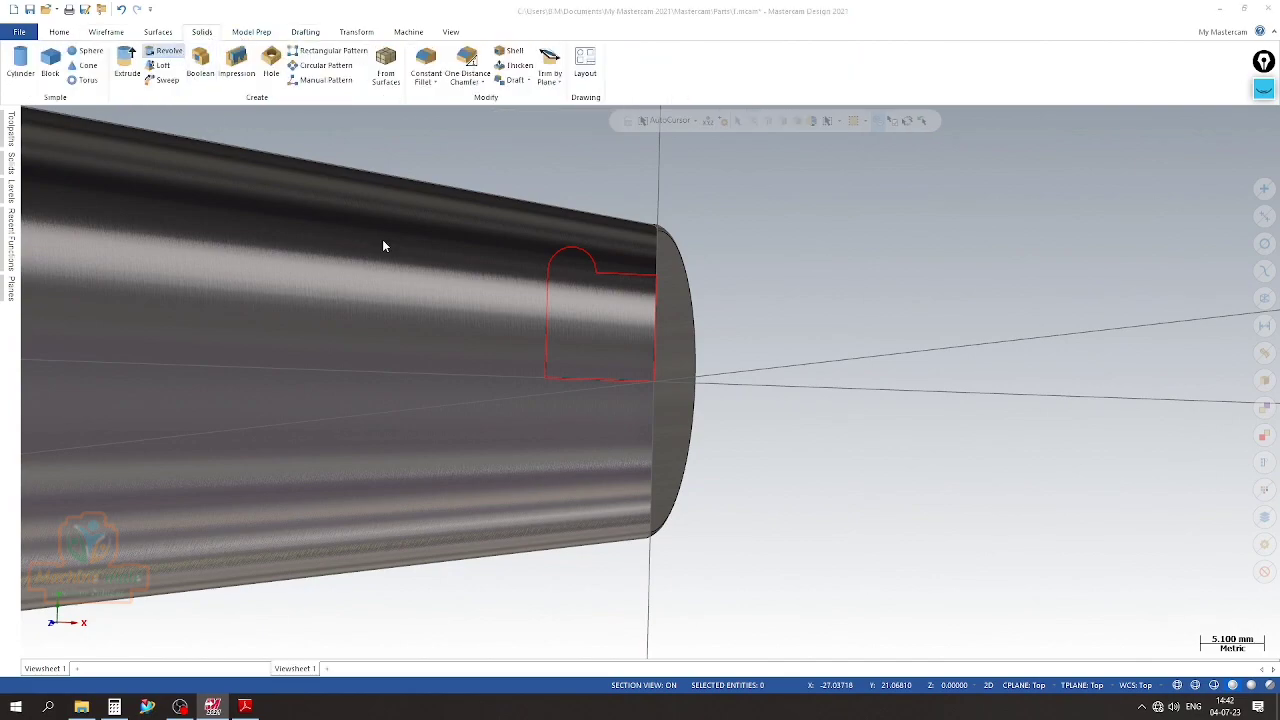
pyautogui.click(711, 378)
pyautogui.click(1097, 618)
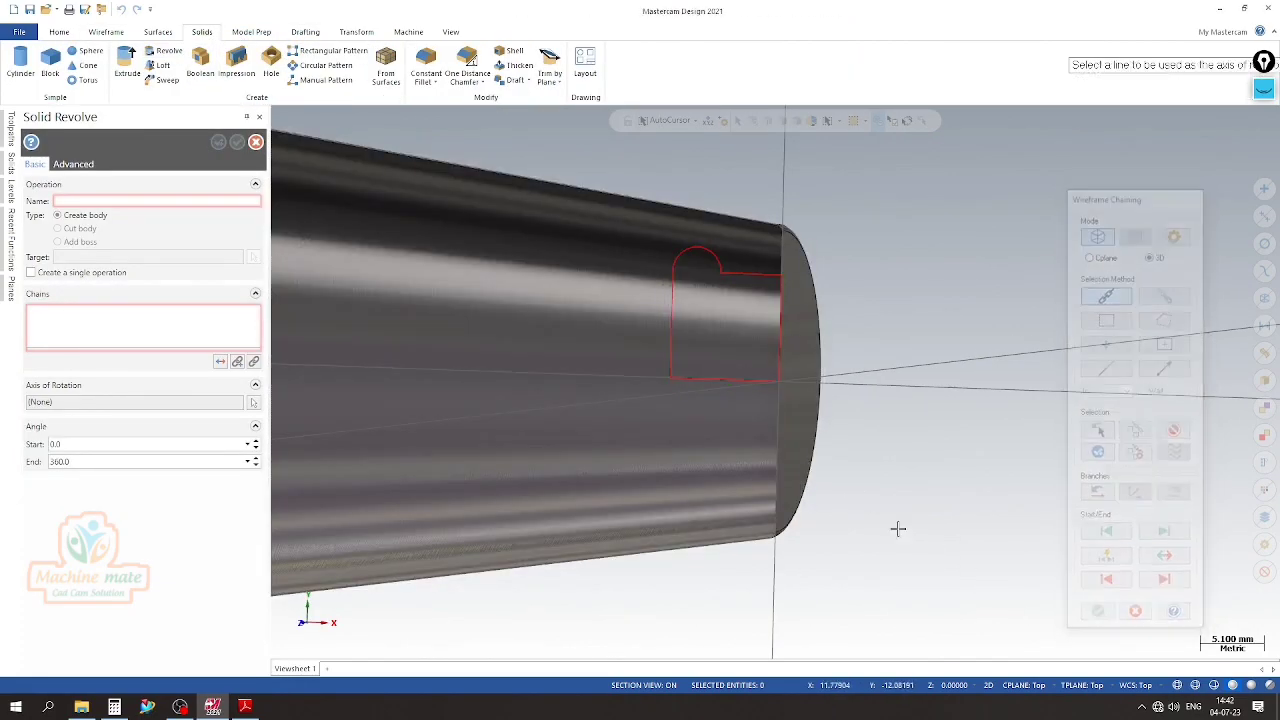
pyautogui.click(740, 379)
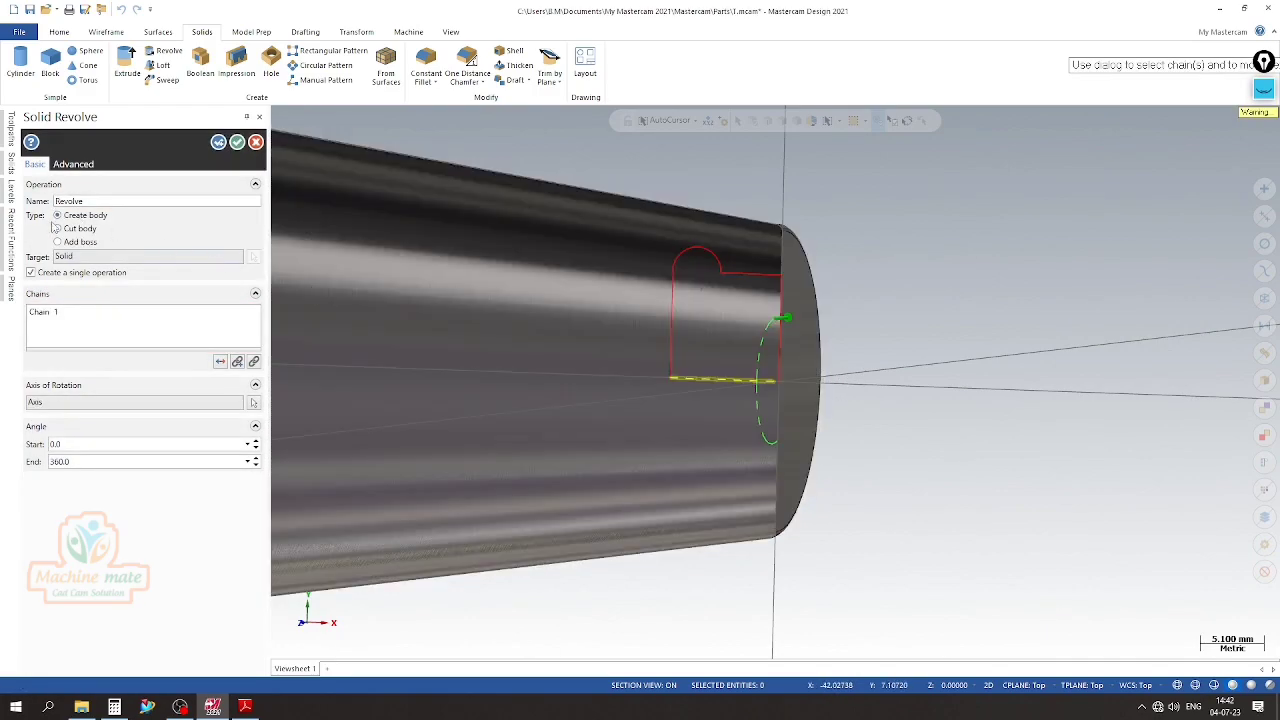
pyautogui.click(70, 230)
pyautogui.scroll(-2, 903, 340)
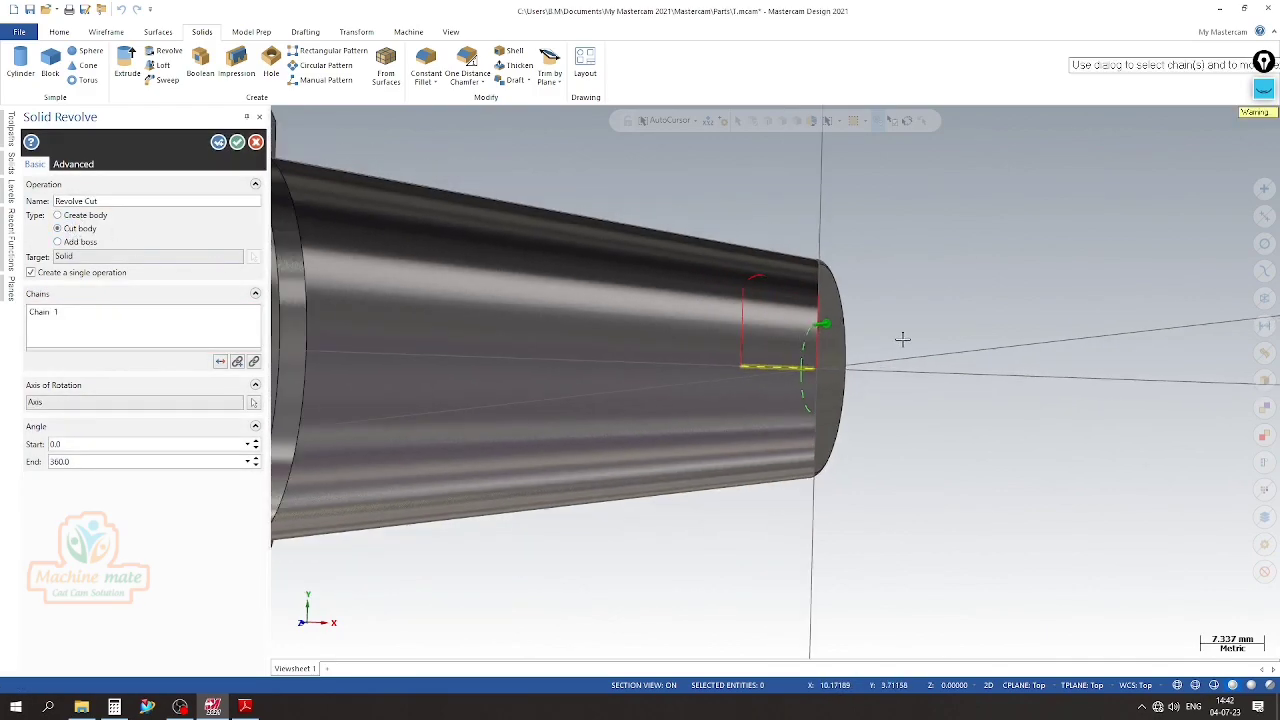
pyautogui.moveTo(775, 381)
pyautogui.mouseDown(button='middle')
pyautogui.moveTo(937, 357)
pyautogui.moveTo(915, 318)
pyautogui.moveTo(860, 285)
pyautogui.mouseUp(button='middle')
pyautogui.click(256, 142)
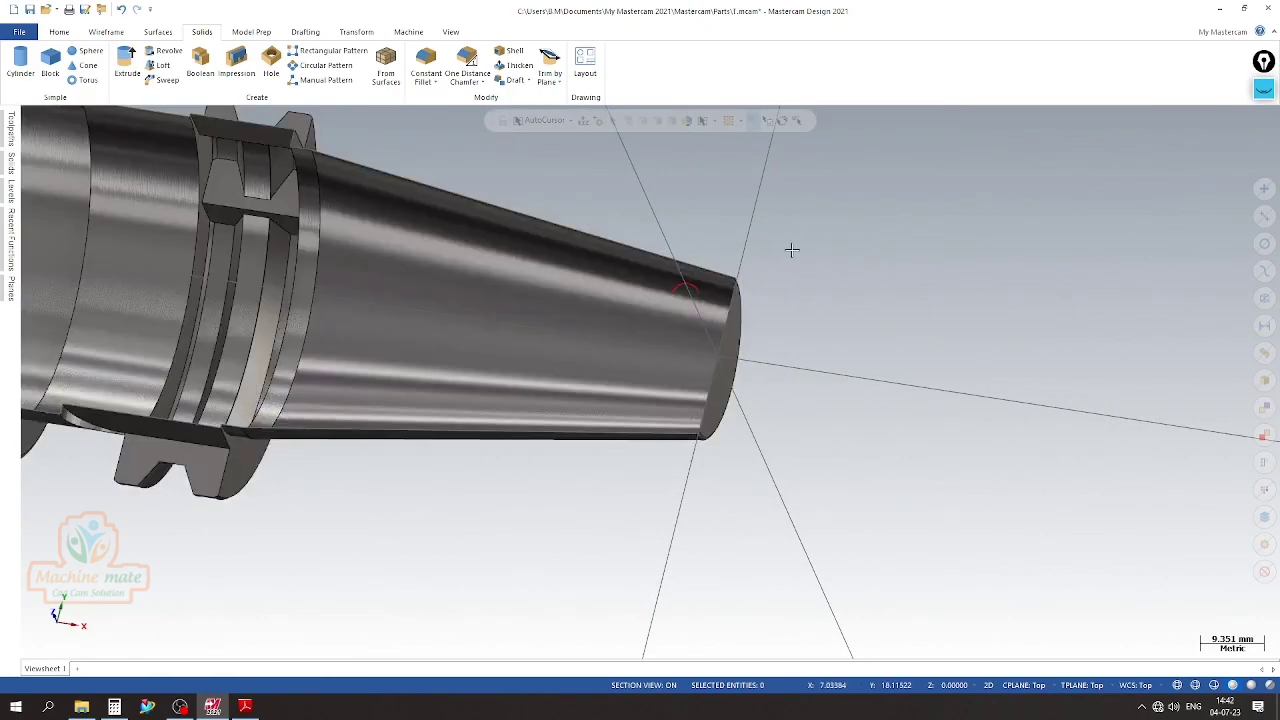
# In the top view, use Trim 2 entities to trim the profile's centre line and its end-face line to a common corner
pyautogui.rightClick(790, 249)
pyautogui.click(843, 330)
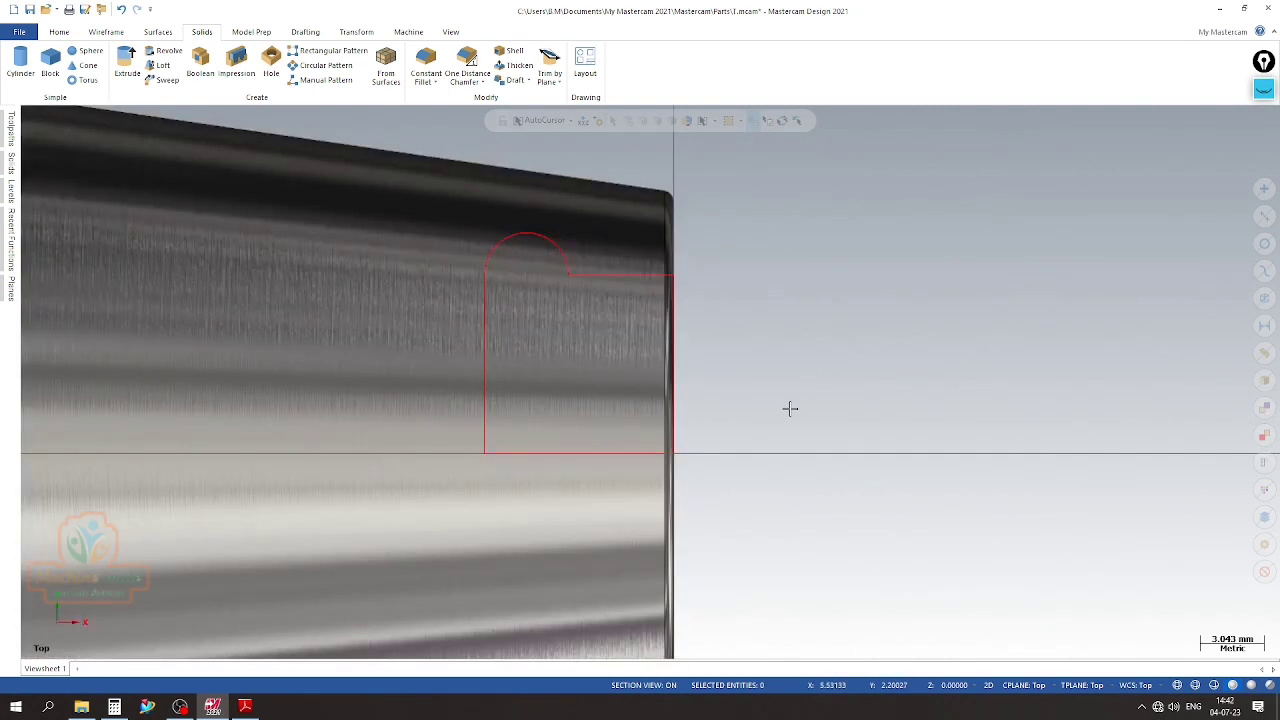
pyautogui.moveTo(790, 408); pyautogui.dragTo(768, 391, button='middle')
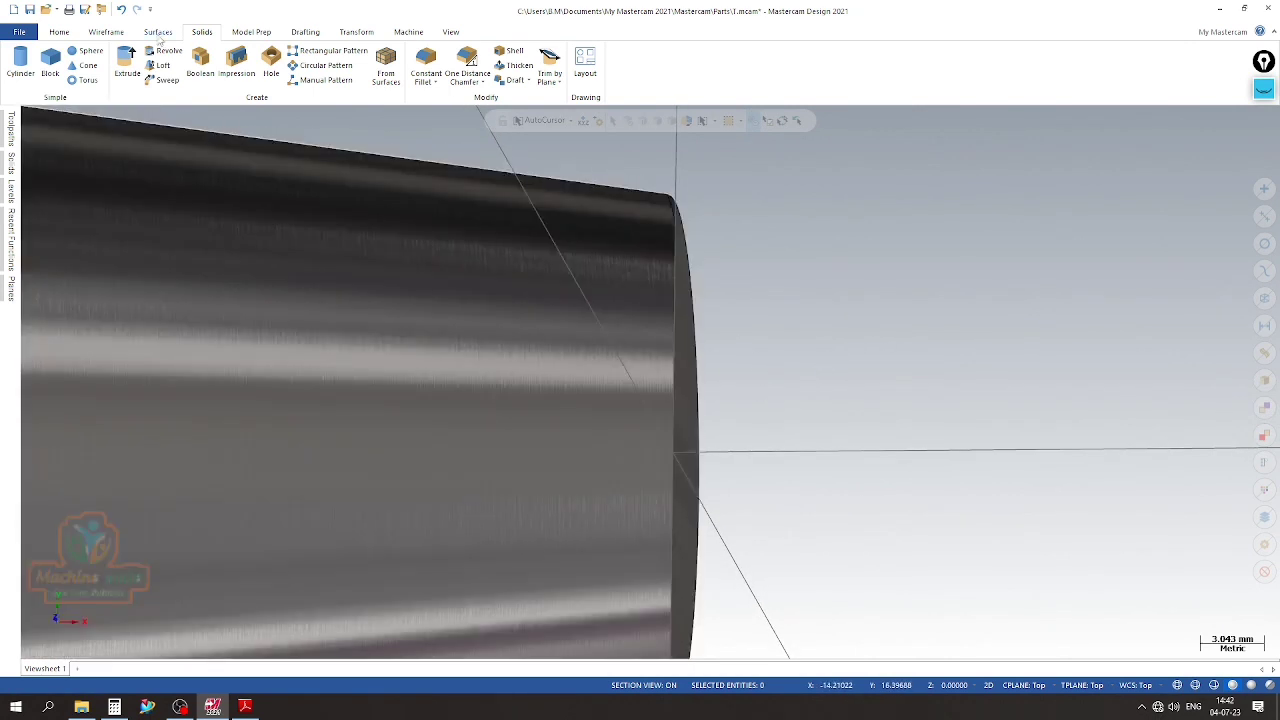
pyautogui.click(112, 33)
pyautogui.click(776, 62)
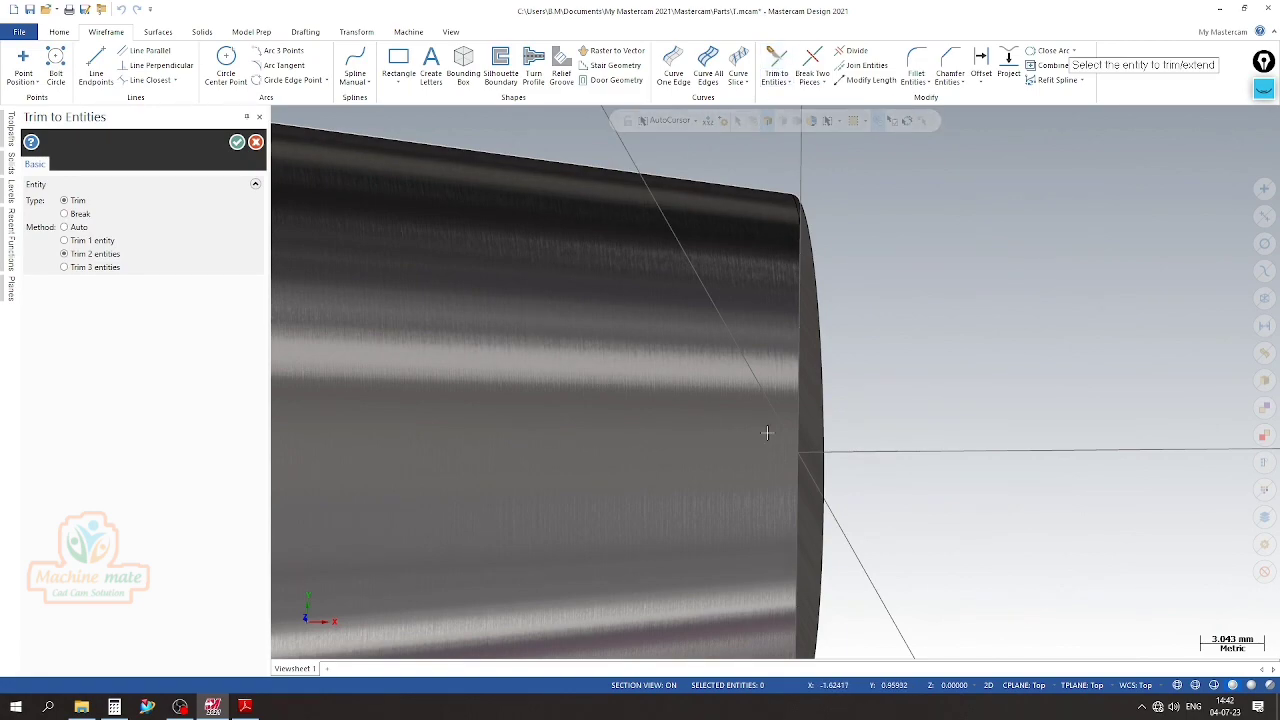
pyautogui.rightClick(914, 300)
pyautogui.click(934, 372)
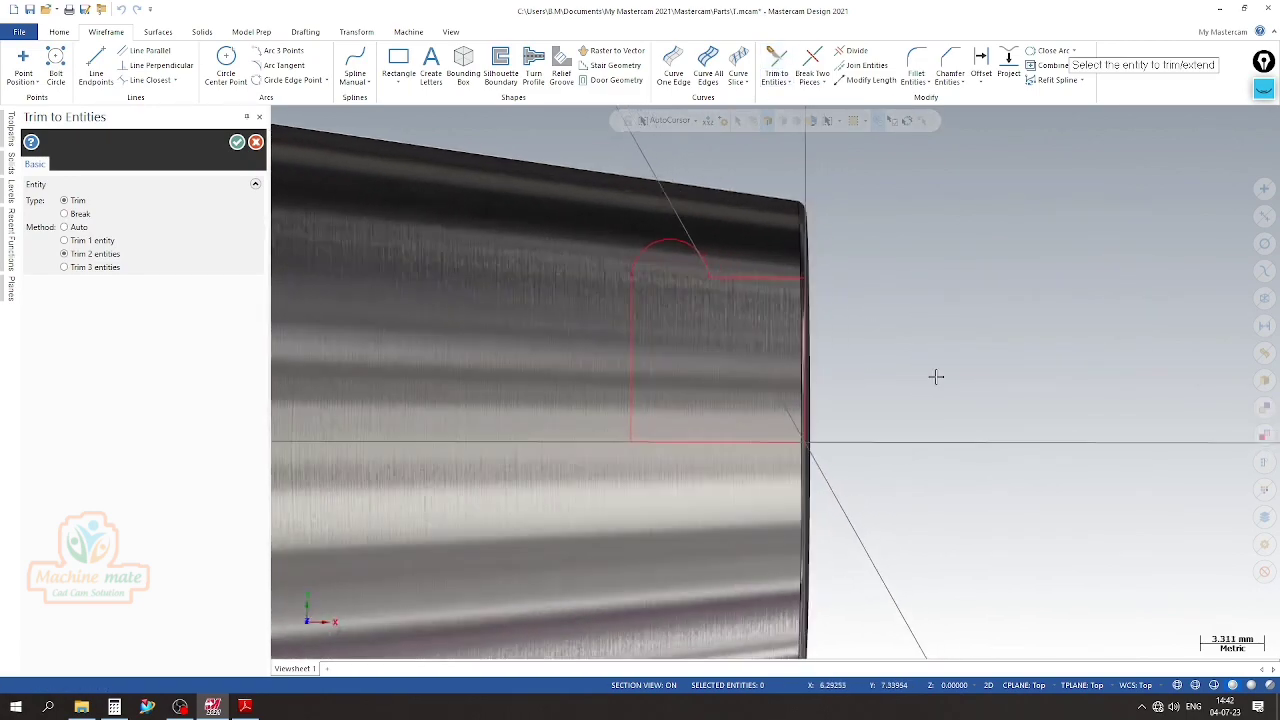
pyautogui.click(751, 450)
pyautogui.click(812, 430)
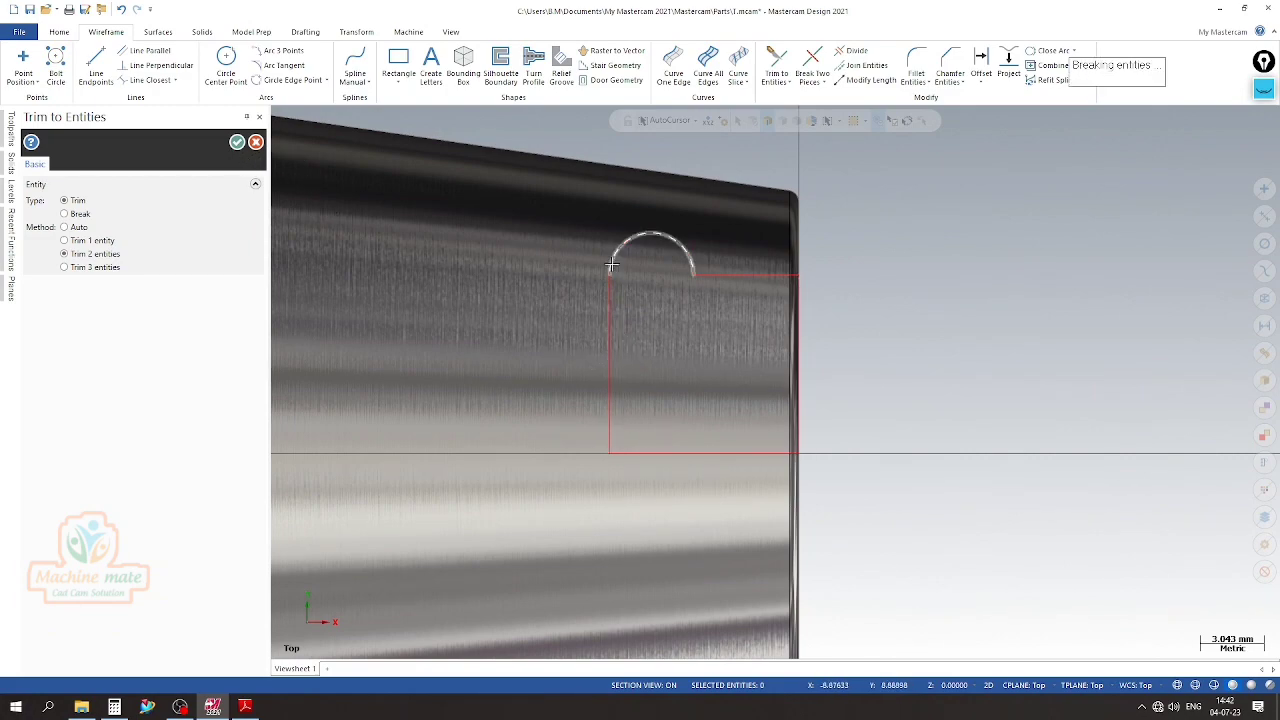
# Trim the semicircular groove arc to meet the adjoining profile line and finish the Trim to Entities command
pyautogui.click(688, 239)
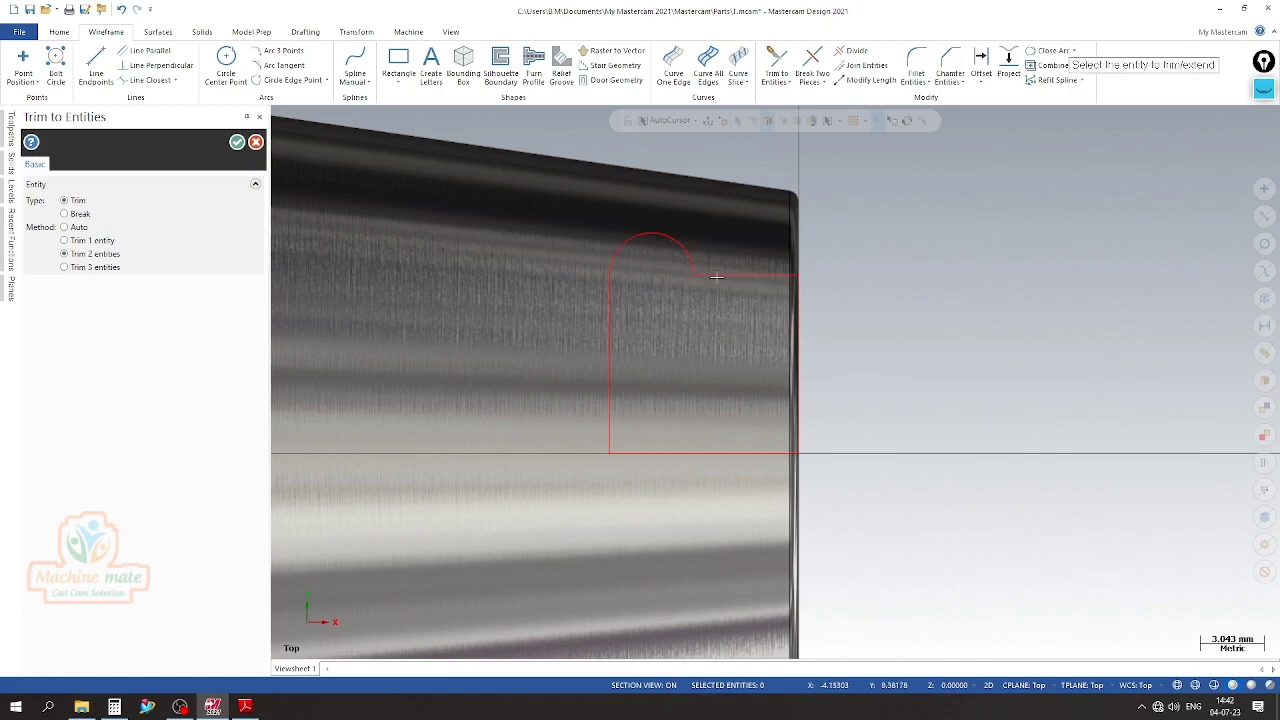
pyautogui.scroll(2, 780, 275)
pyautogui.scroll(-4, 770, 273)
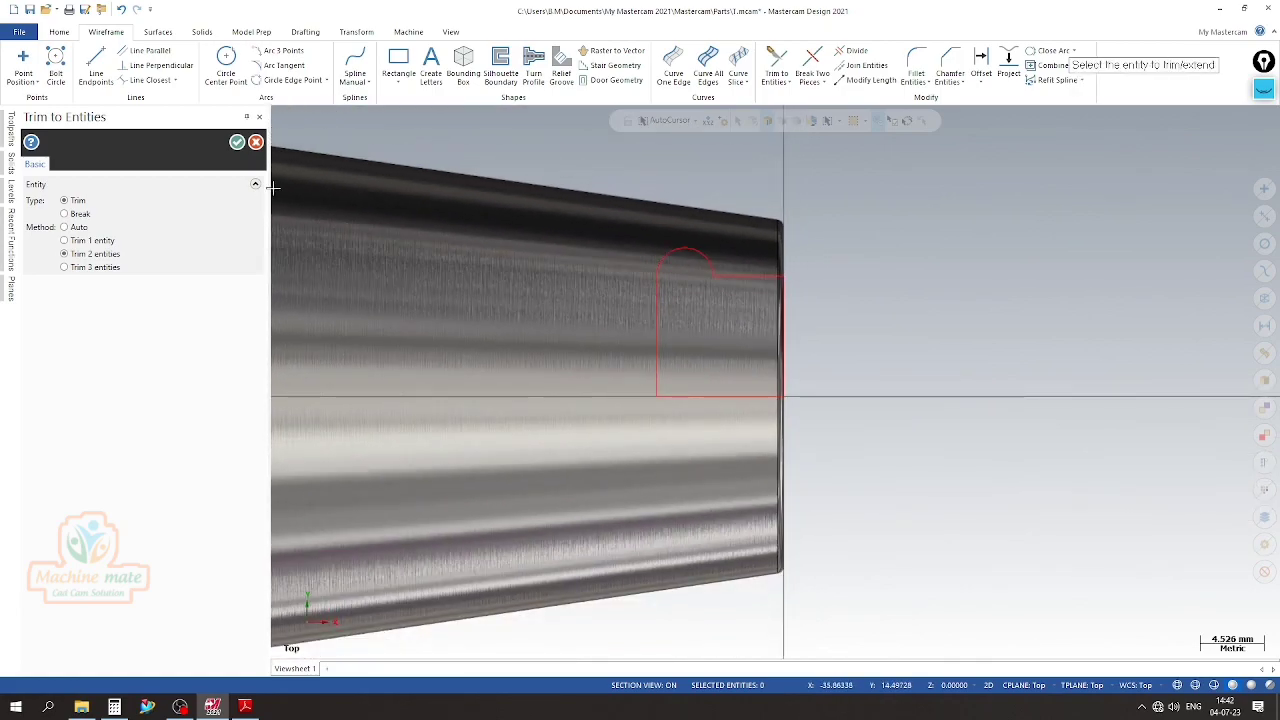
pyautogui.click(237, 142)
# Revolve the closed groove profile 360 degrees about its centre line as a cut body in the holder's taper end
pyautogui.scroll(-2, 530, 220)
pyautogui.scroll(-1, 811, 331)
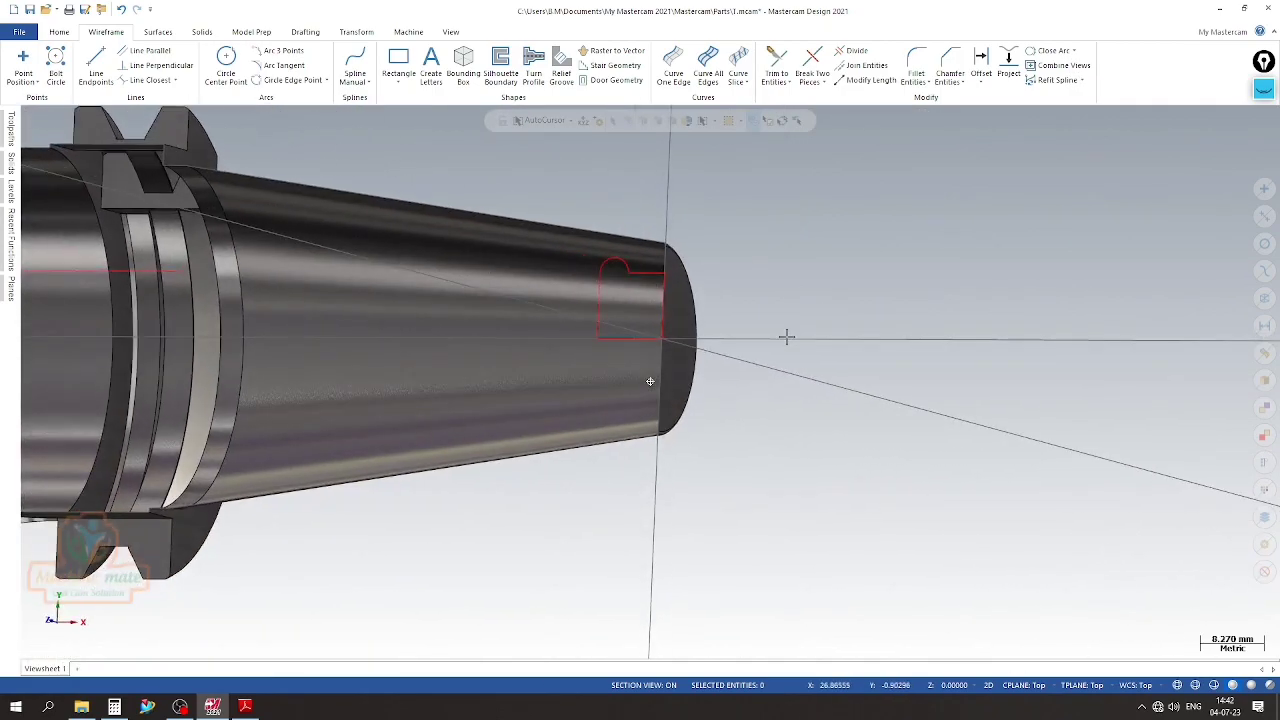
pyautogui.click(201, 32)
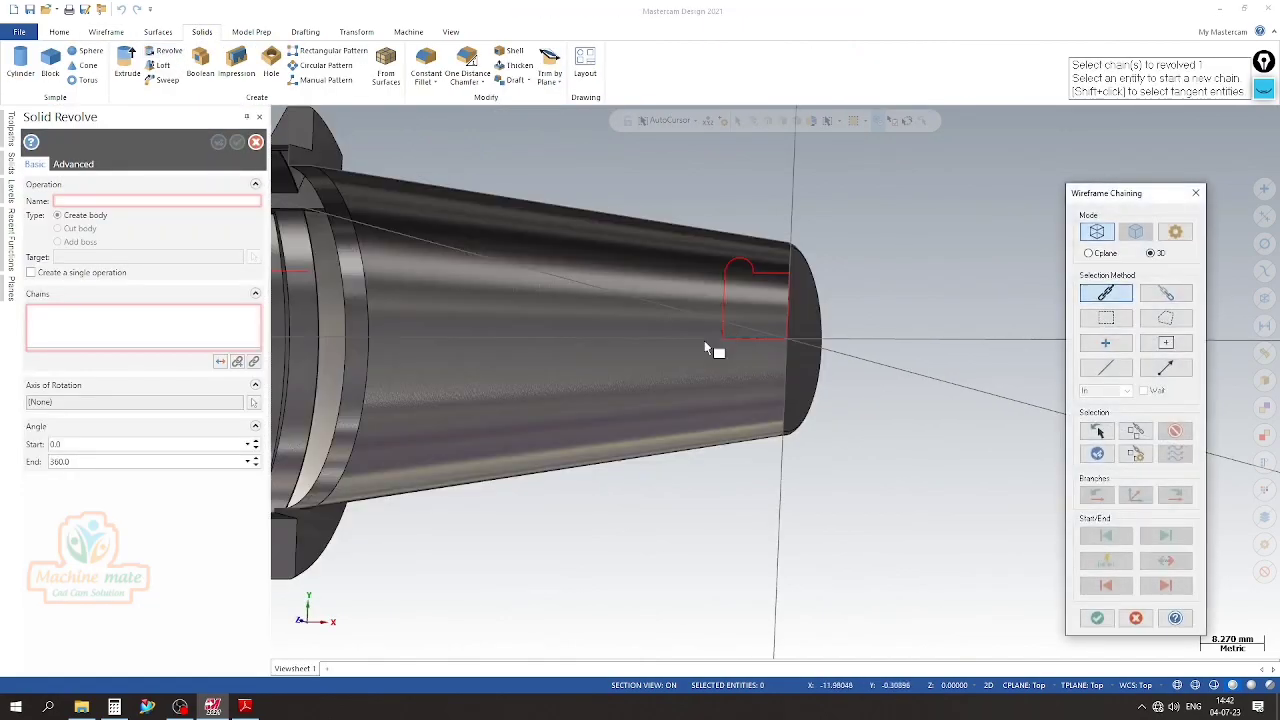
pyautogui.click(740, 340)
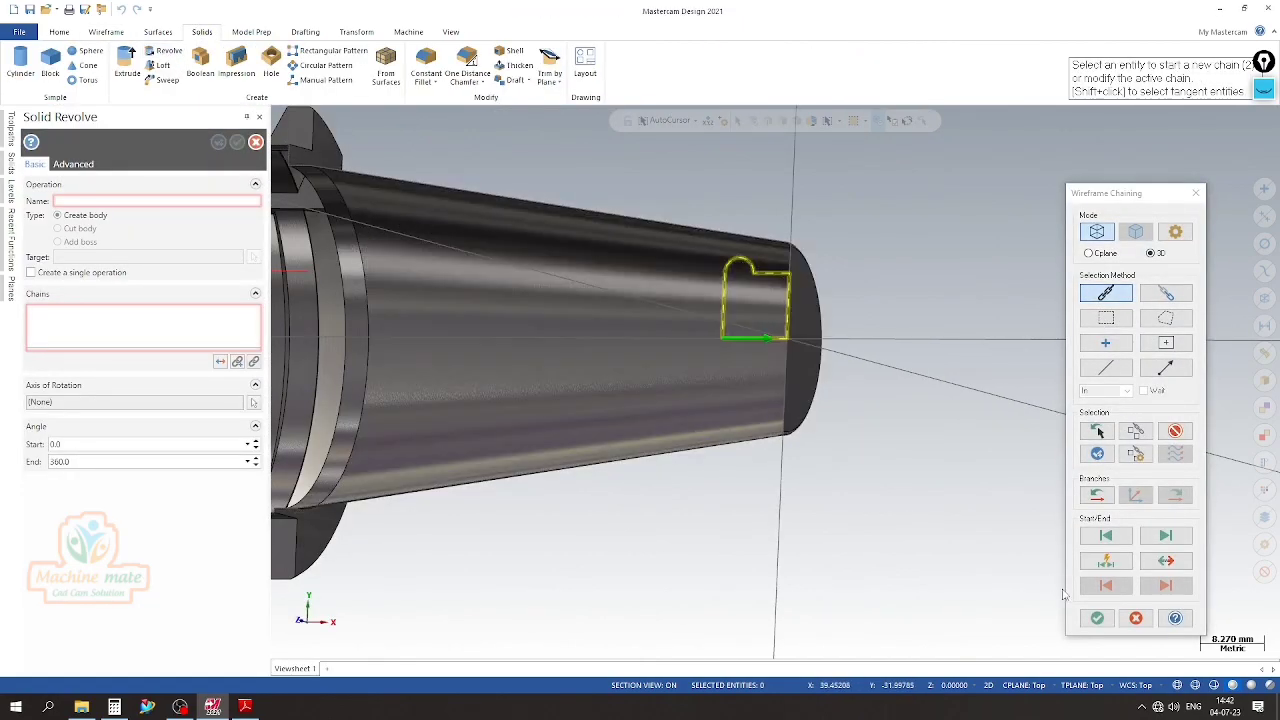
pyautogui.click(1096, 619)
pyautogui.click(788, 340)
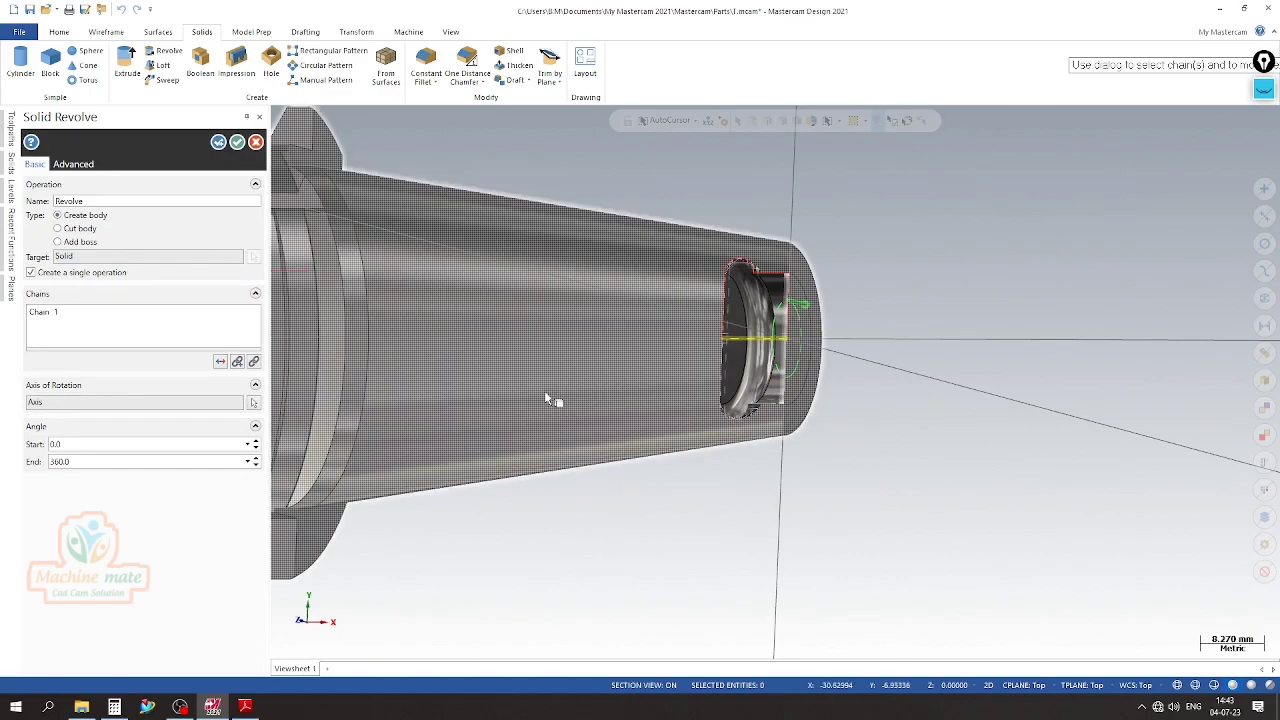
pyautogui.click(75, 232)
pyautogui.moveTo(736, 454)
pyautogui.mouseDown(button='middle')
pyautogui.moveTo(679, 407)
pyautogui.moveTo(780, 437)
pyautogui.moveTo(820, 429)
pyautogui.moveTo(719, 463)
pyautogui.mouseUp(button='middle')
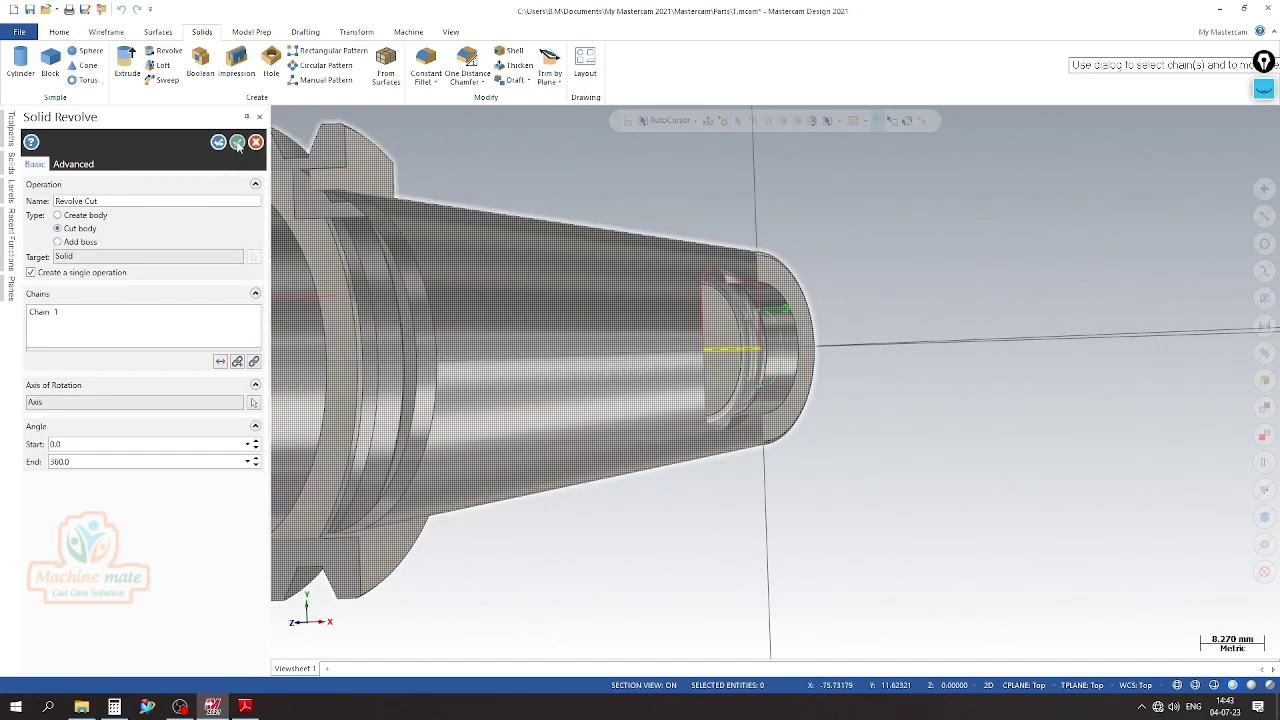
pyautogui.click(237, 143)
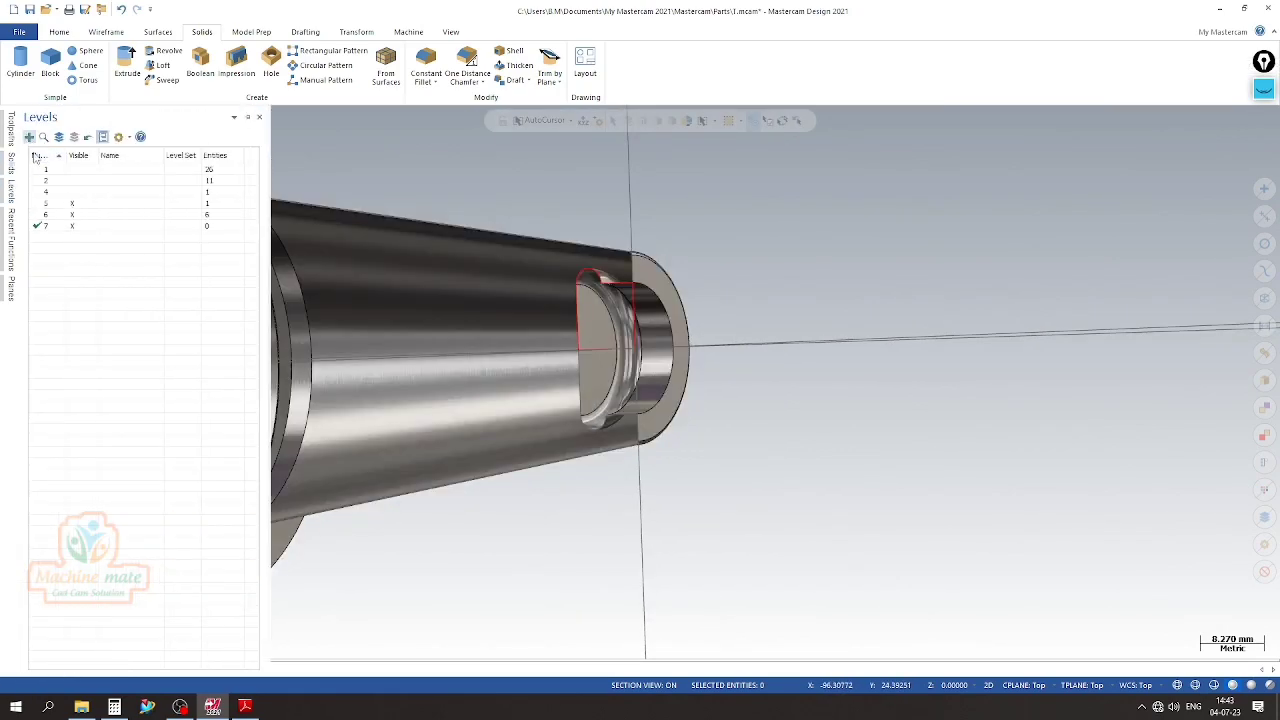
# Hide level 6 with the profile wireframe and inspect the sectioned groove in the taper end
pyautogui.click(71, 214)
pyautogui.moveTo(700, 380); pyautogui.dragTo(708, 432, button='middle')
pyautogui.scroll(6, 708, 432)
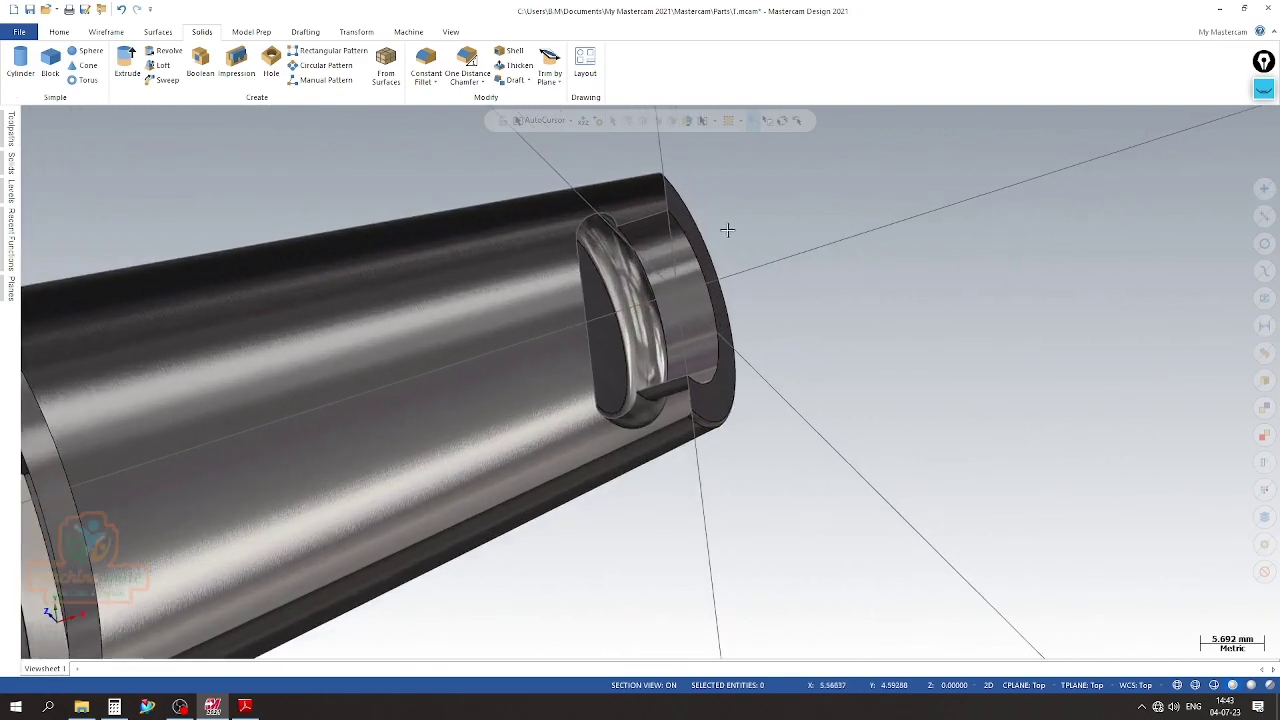
pyautogui.scroll(-2, 740, 380)
pyautogui.scroll(-3, 851, 294)
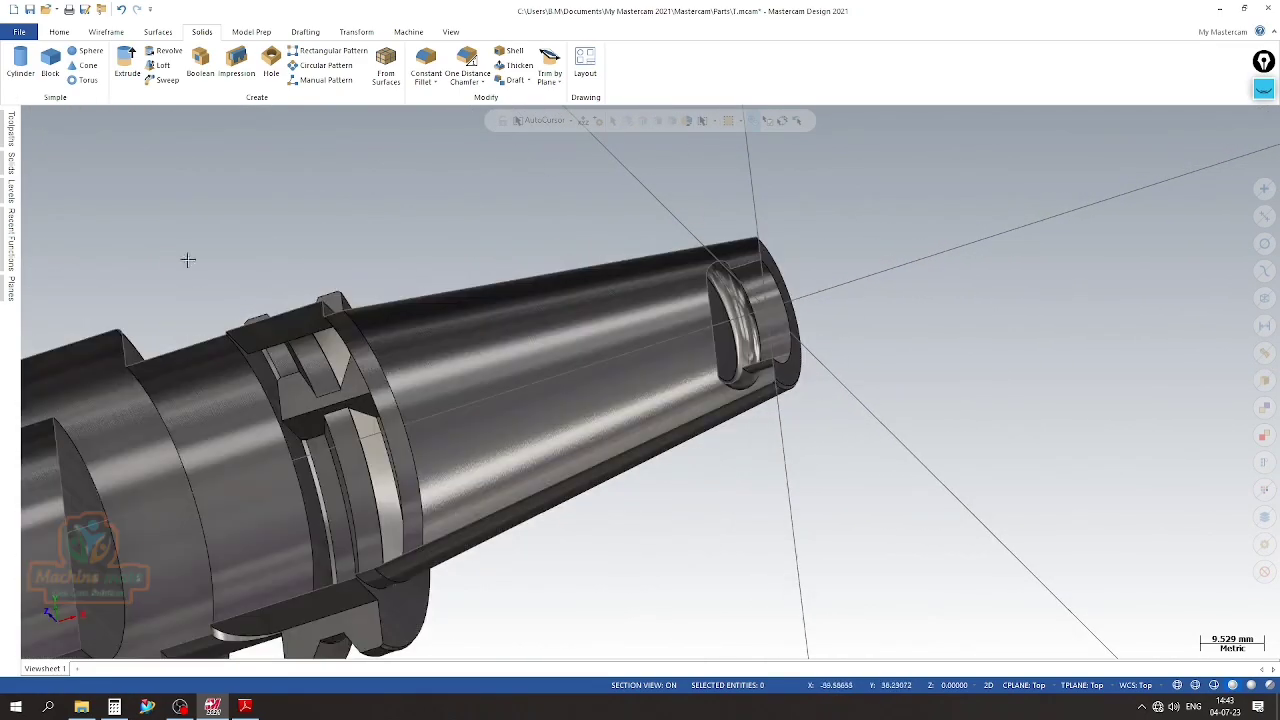
# Turn off the section view on the Top plane and inspect the bore opening on the complete taper end
pyautogui.moveTo(18, 198)
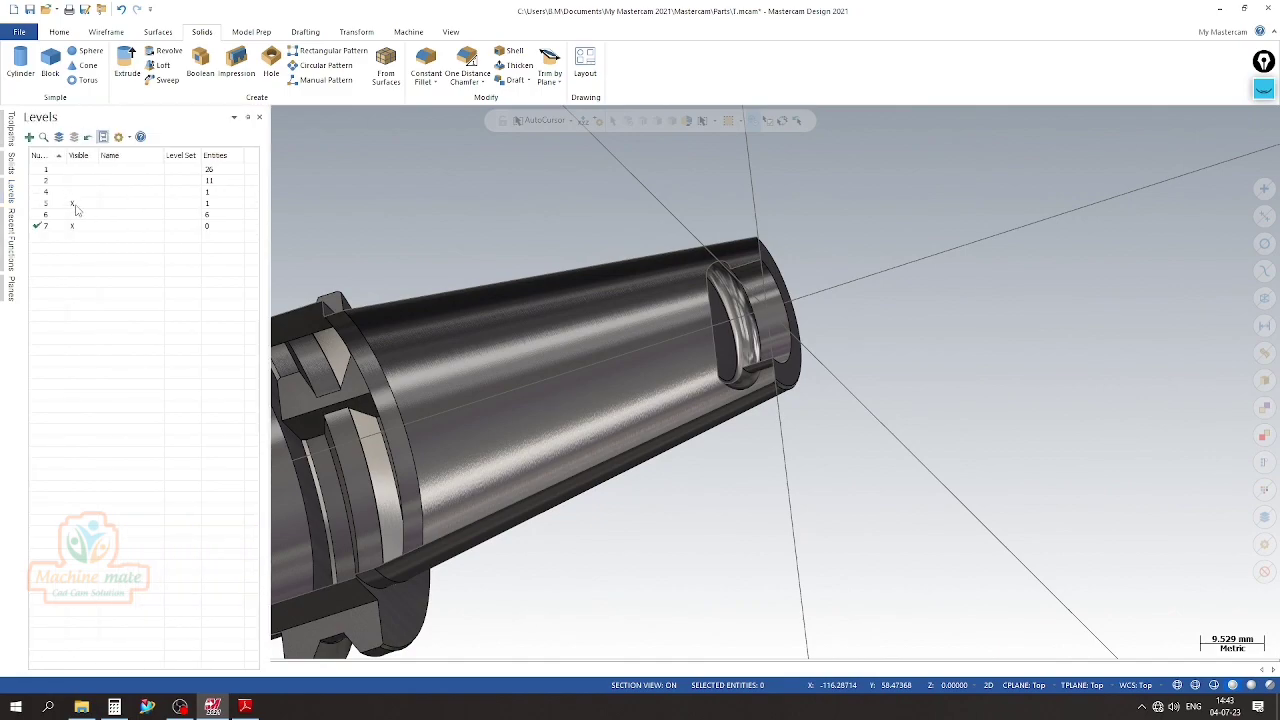
pyautogui.moveTo(10, 290)
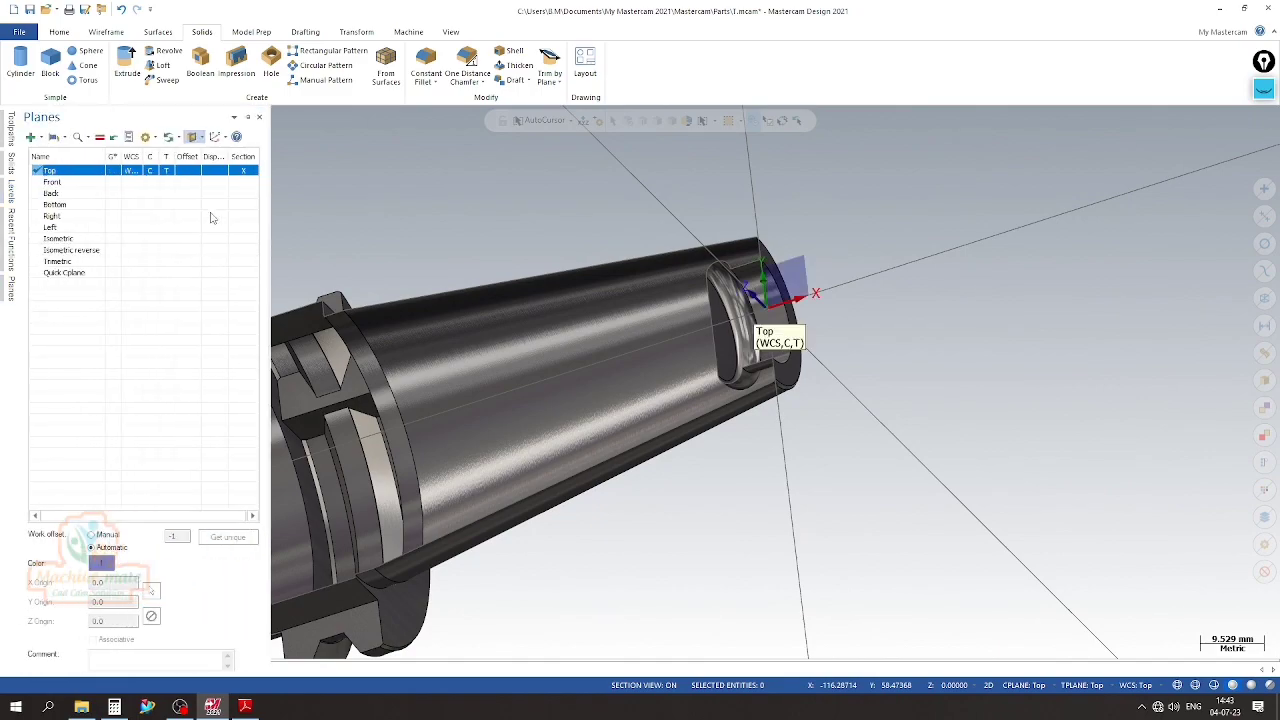
pyautogui.click(246, 173)
pyautogui.scroll(-2, 892, 409)
pyautogui.moveTo(874, 409); pyautogui.dragTo(757, 389, button='middle')
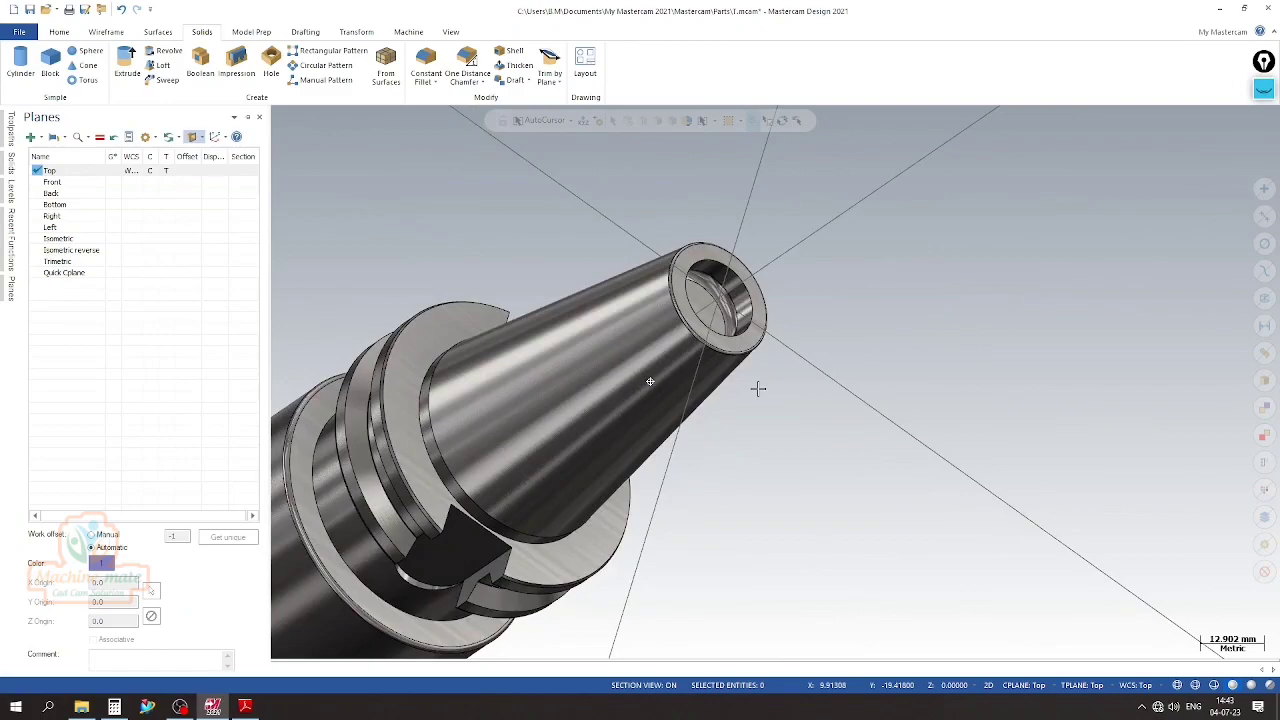
pyautogui.scroll(2, 774, 271)
pyautogui.scroll(1, 772, 271)
pyautogui.scroll(-2, 760, 280)
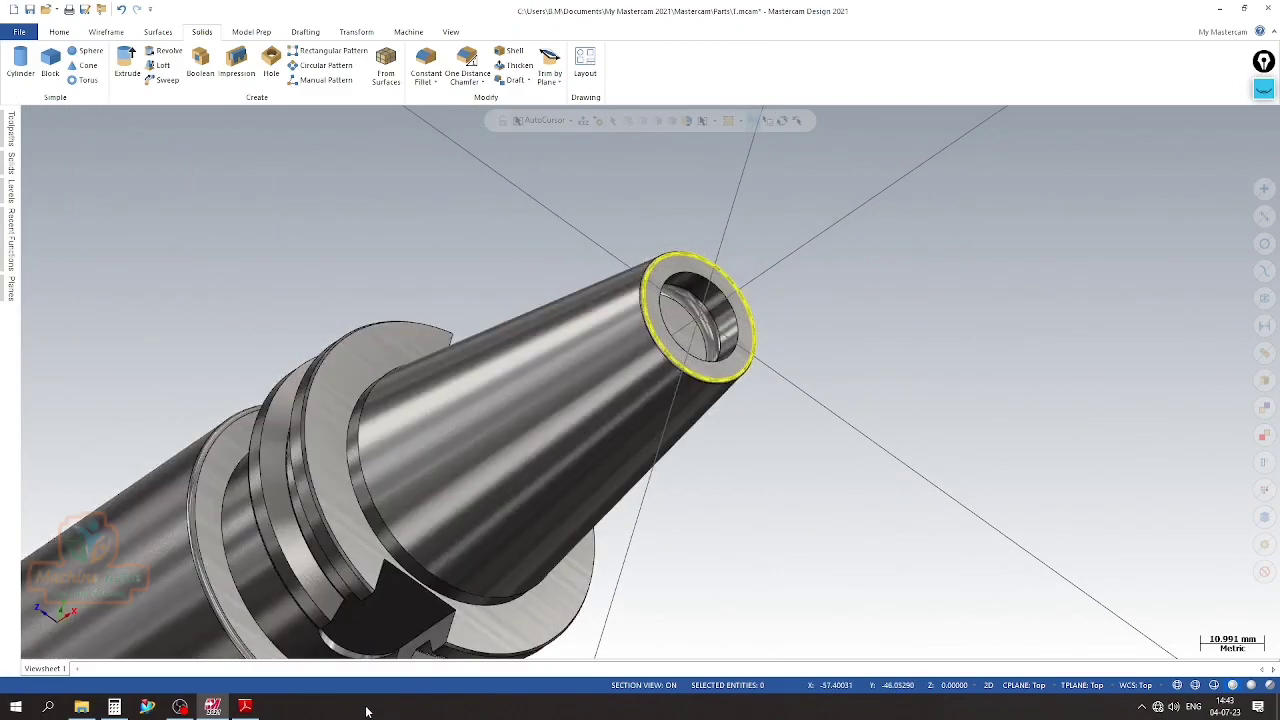
# Start a Distance and Angle Chamfer on the taper-end bore's mouth edge, switching its reference face to the adjoining face
pyautogui.click(247, 707)
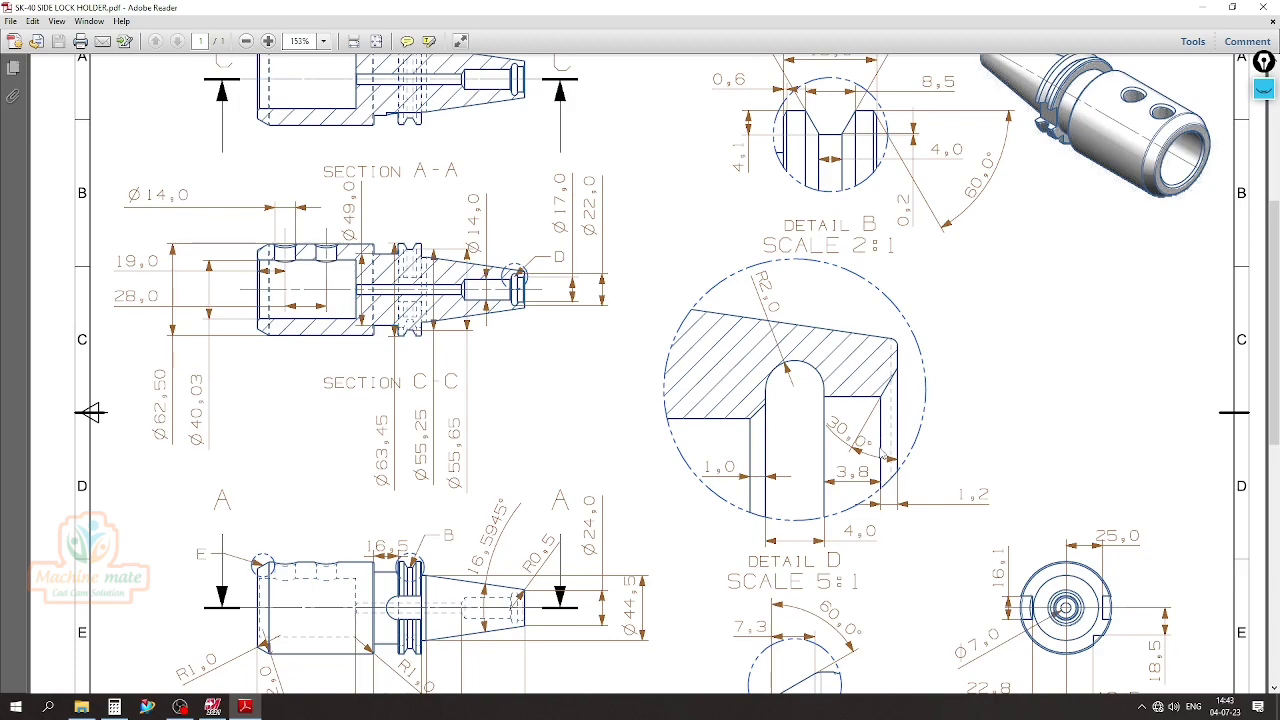
pyautogui.click(212, 707)
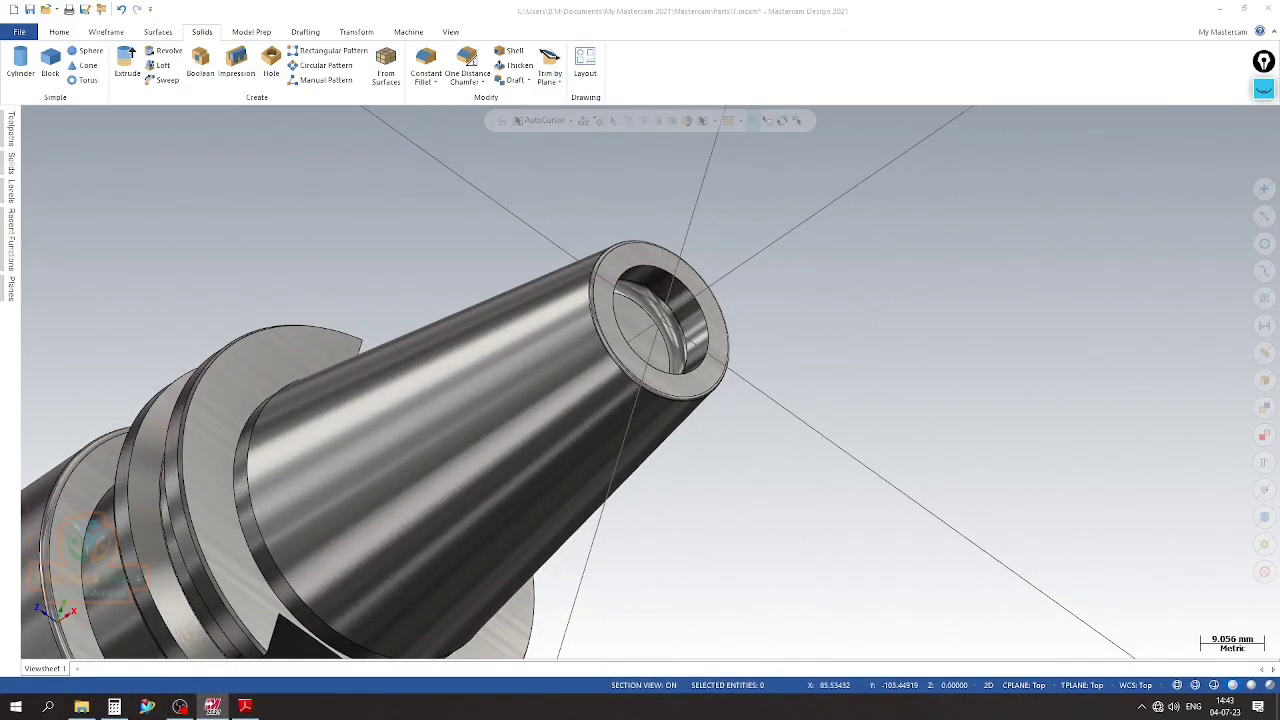
pyautogui.click(467, 80)
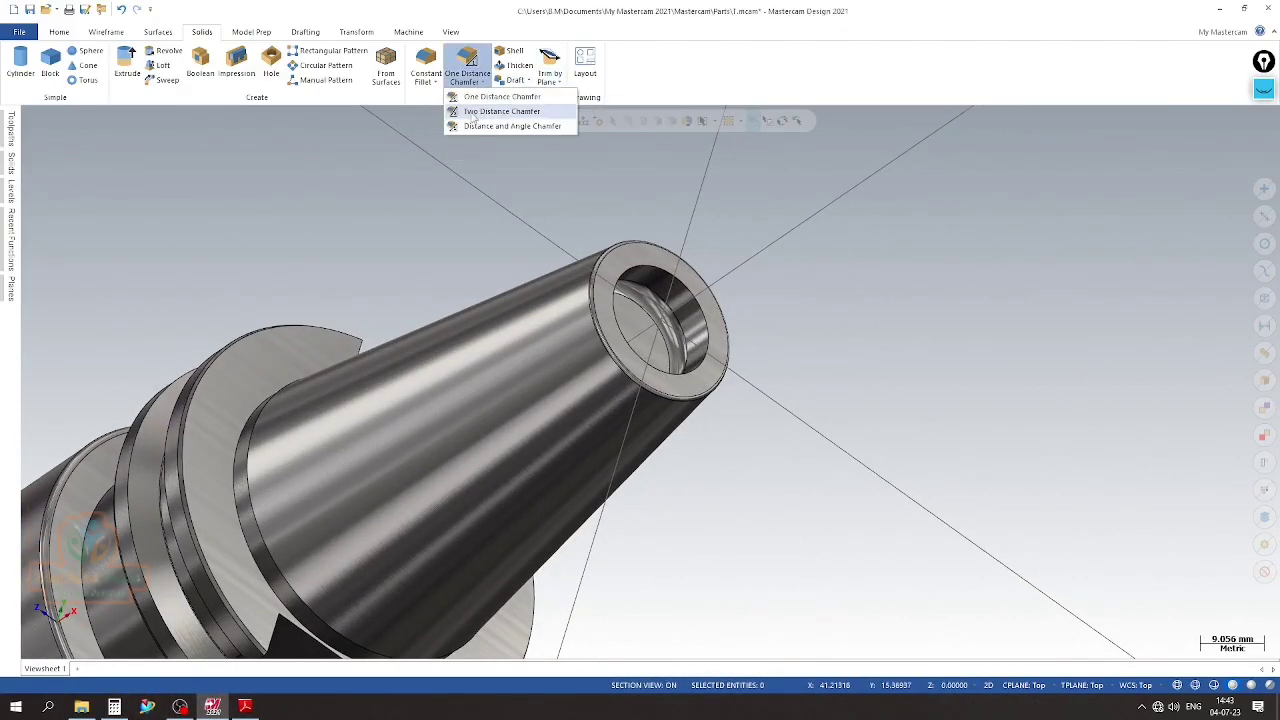
pyautogui.click(510, 126)
pyautogui.click(800, 290)
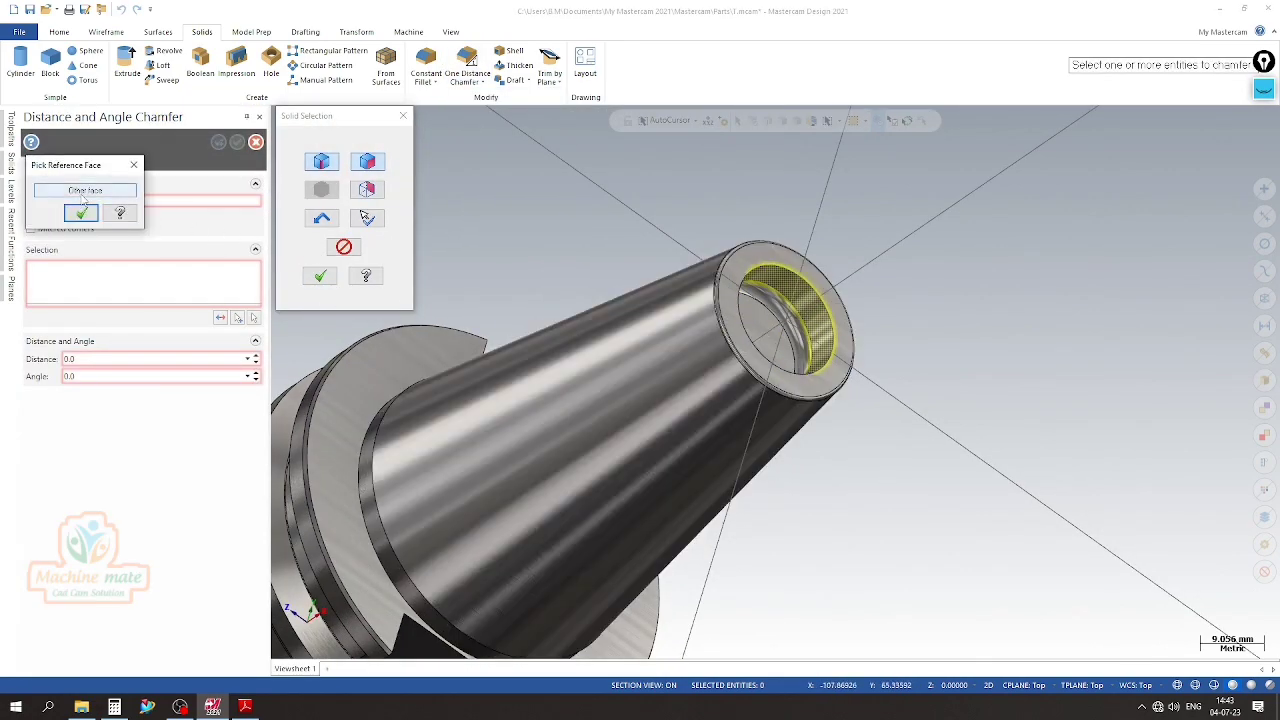
pyautogui.click(85, 190)
pyautogui.click(81, 213)
pyautogui.click(320, 277)
# Set the bore-mouth chamfer to a distance of 1.2 mm and an angle of 30 degrees, and accept it
pyautogui.click(163, 358)
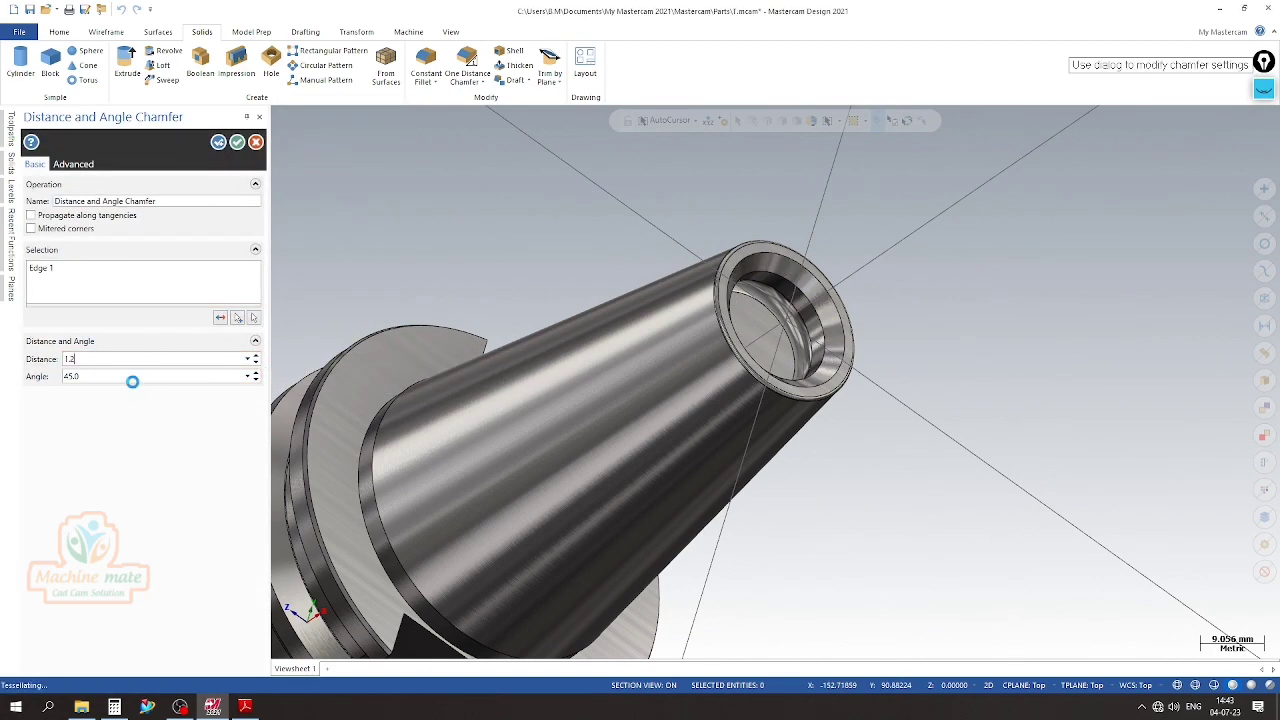
pyautogui.write('1.2')
pyautogui.click(124, 380)
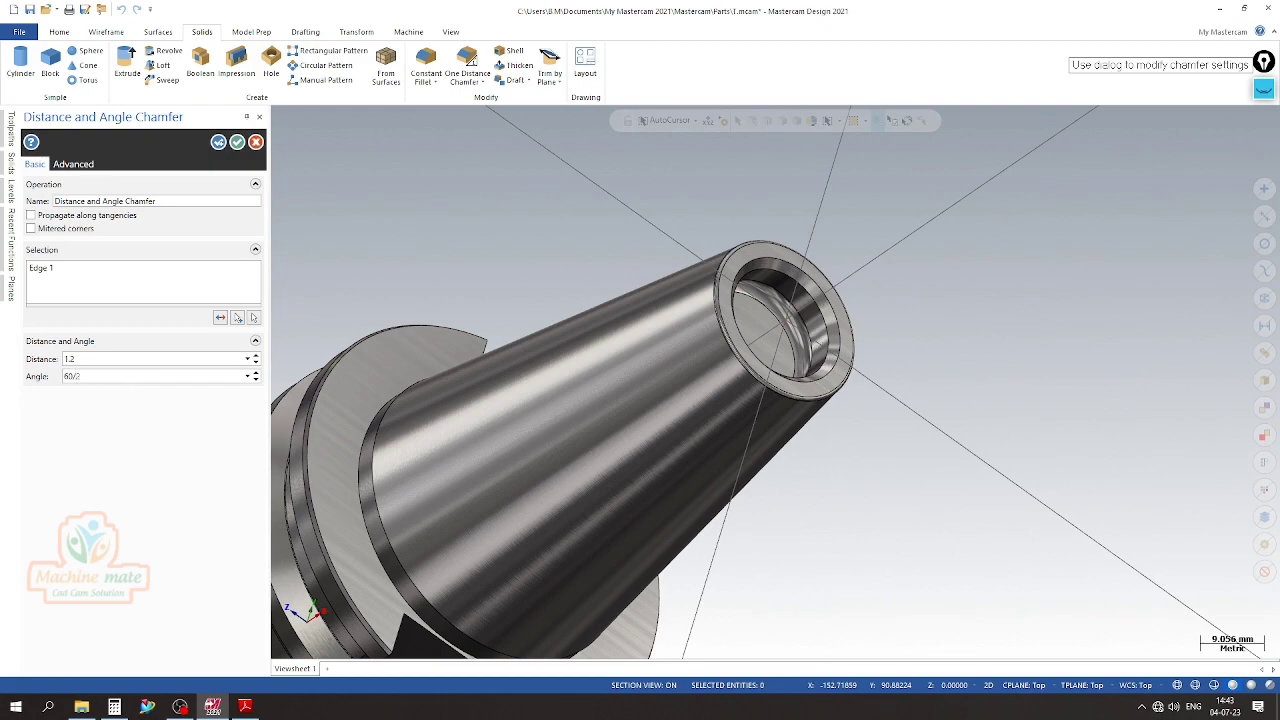
pyautogui.press('Return')
pyautogui.moveTo(1200, 510); pyautogui.dragTo(371, 209, button='middle')
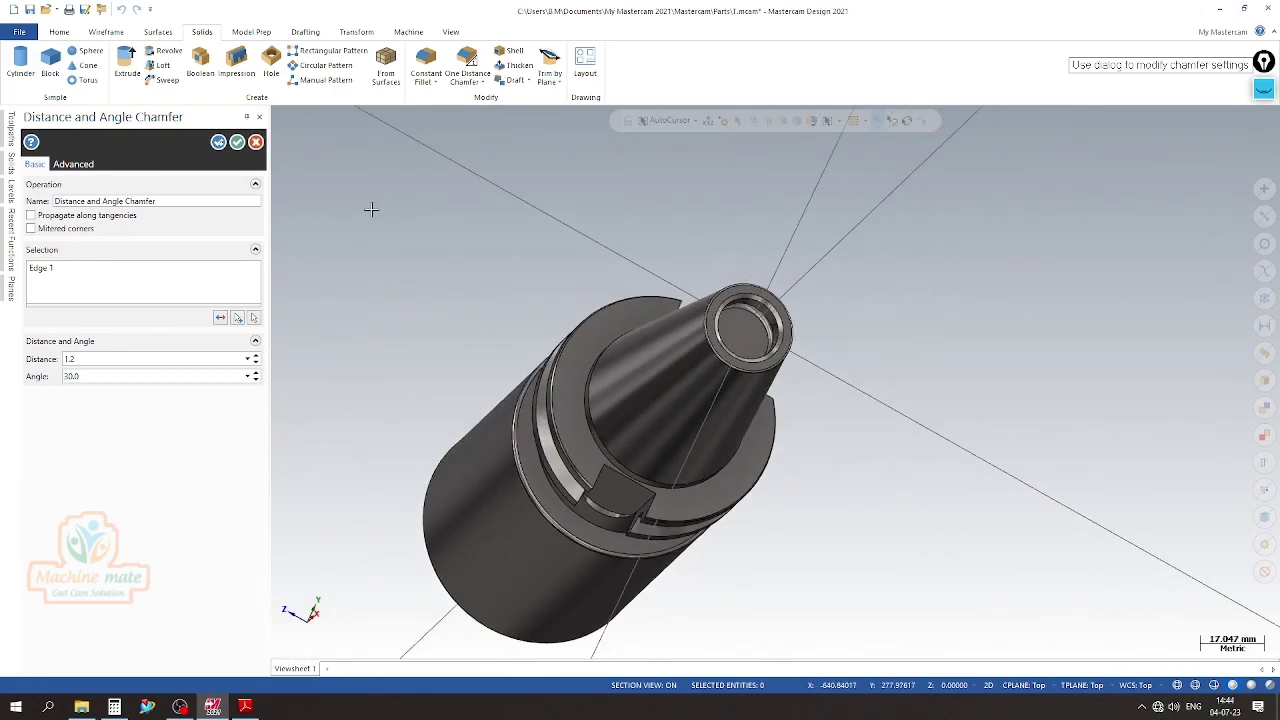
pyautogui.click(236, 143)
# Inspect the chamfered bore mouth, and check the PDF drawing for the diameter and depth of the bore behind the groove
pyautogui.moveTo(823, 306); pyautogui.dragTo(650, 381, button='middle')
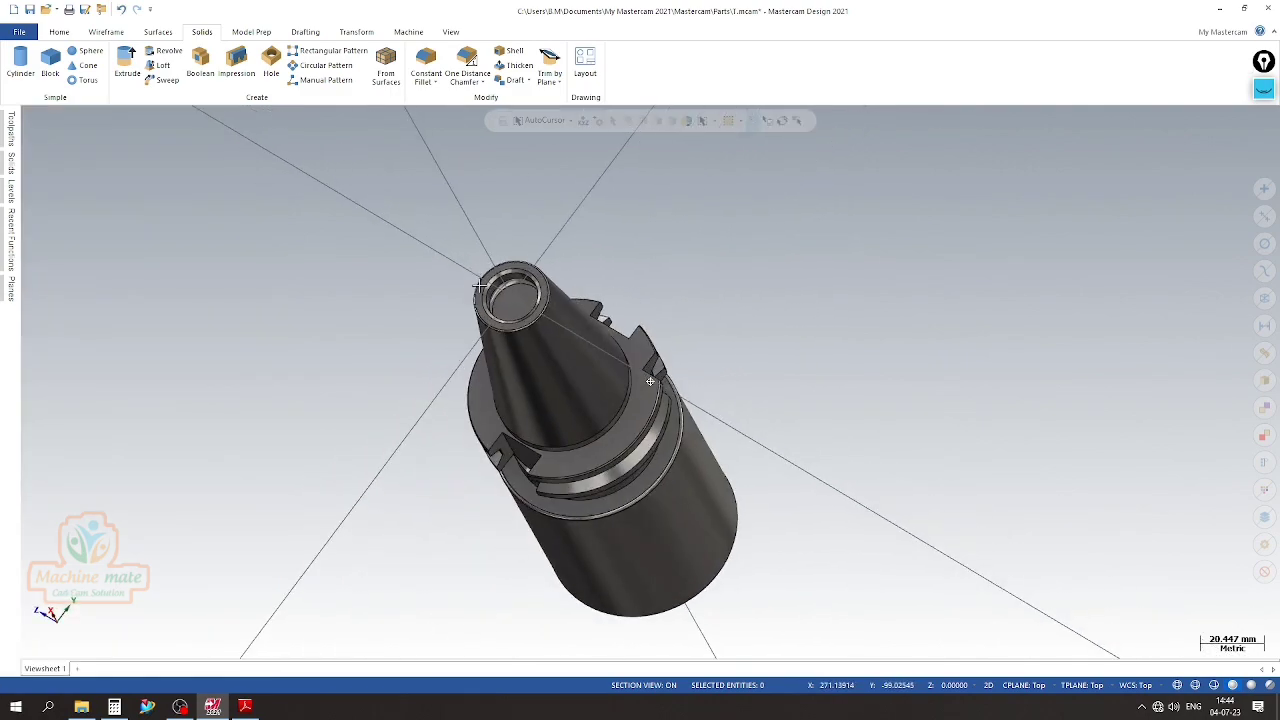
pyautogui.scroll(5, 480, 286)
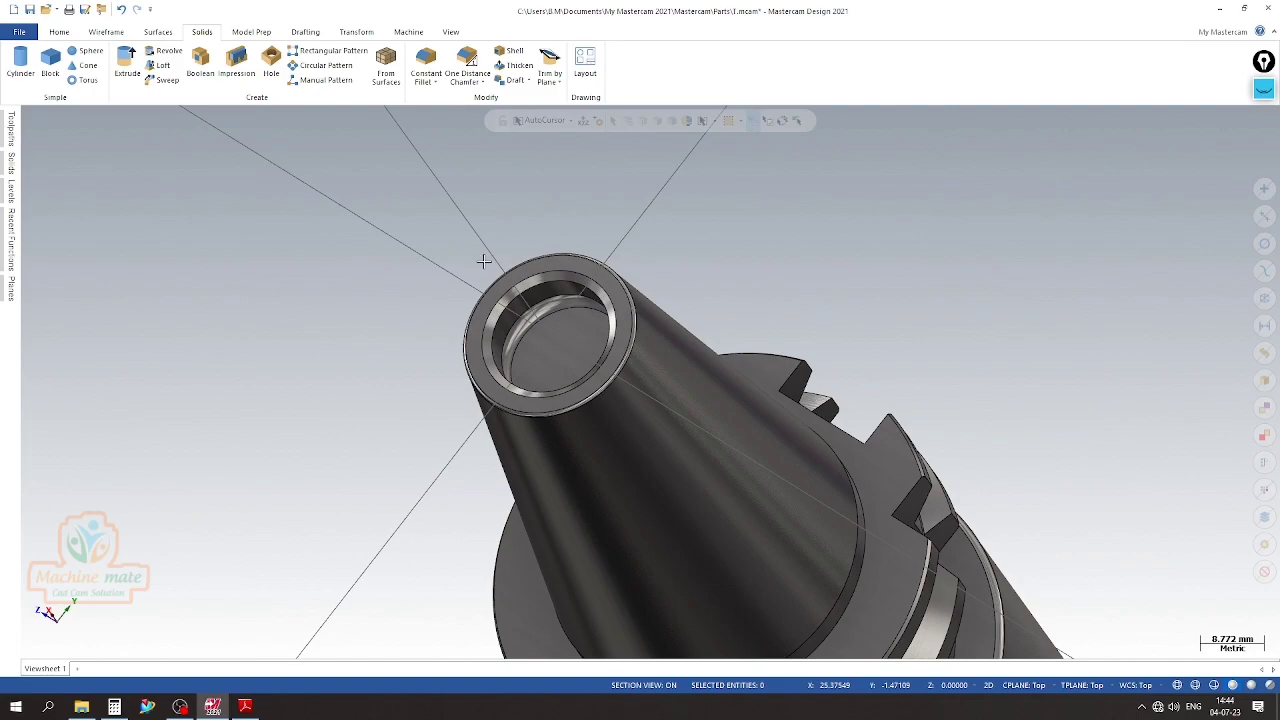
pyautogui.scroll(1, 483, 261)
pyautogui.scroll(-3, 484, 312)
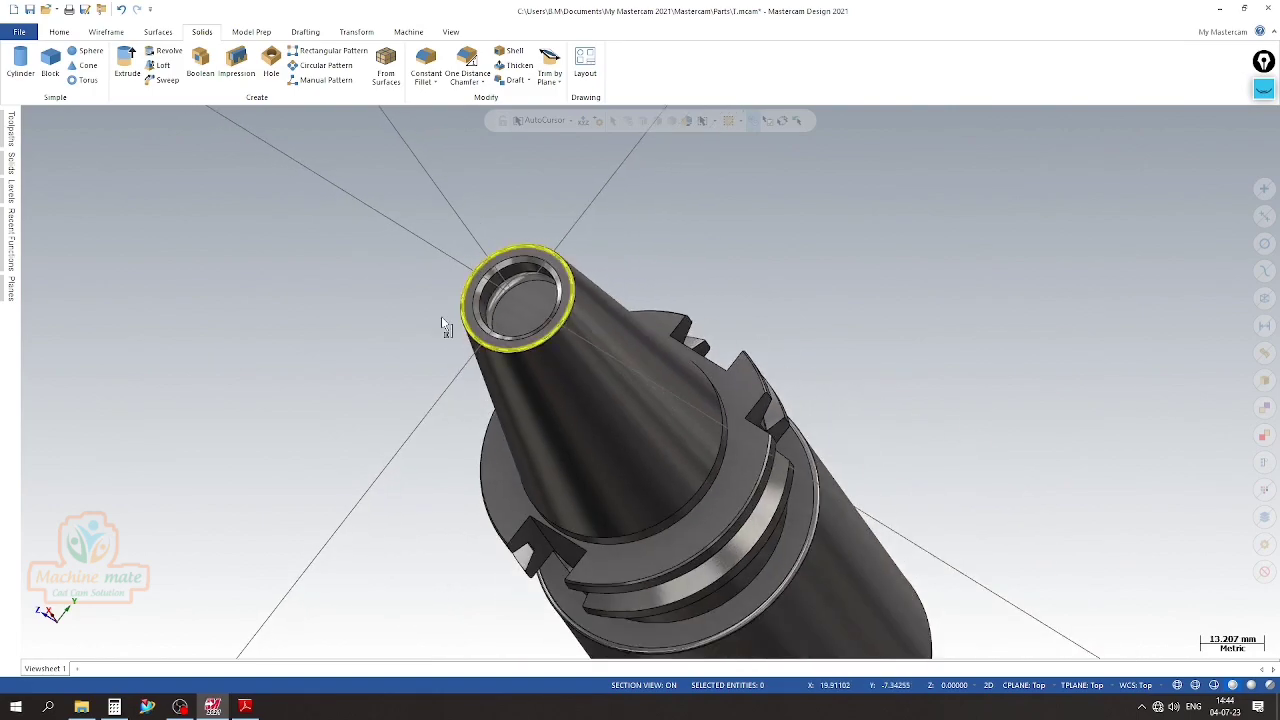
pyautogui.click(243, 706)
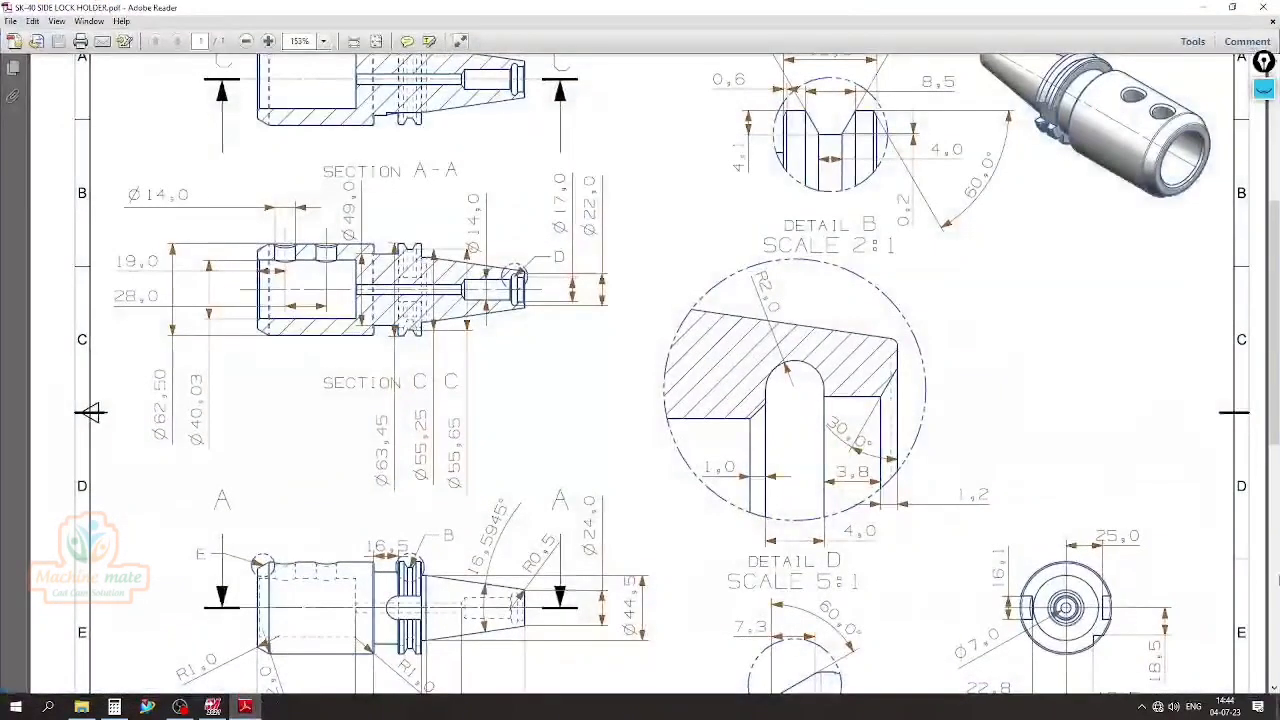
pyautogui.click(1265, 92)
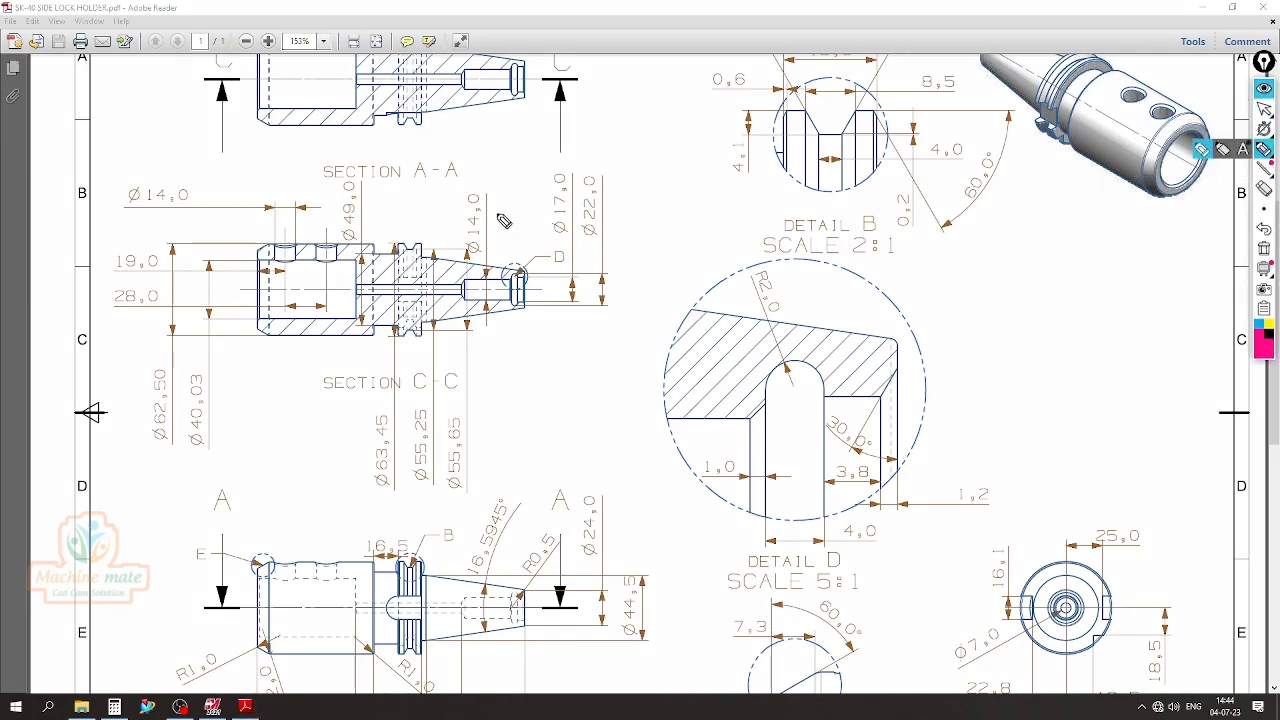
pyautogui.moveTo(464, 199); pyautogui.dragTo(478, 210)
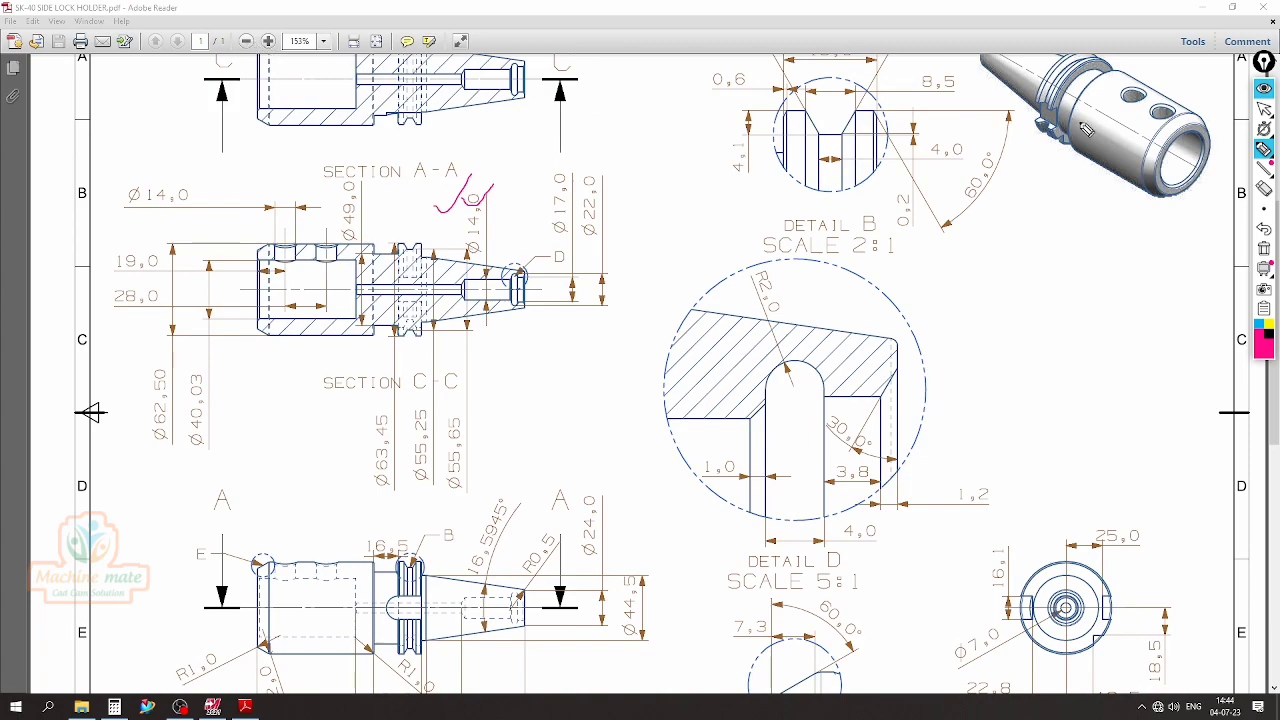
pyautogui.click(1265, 92)
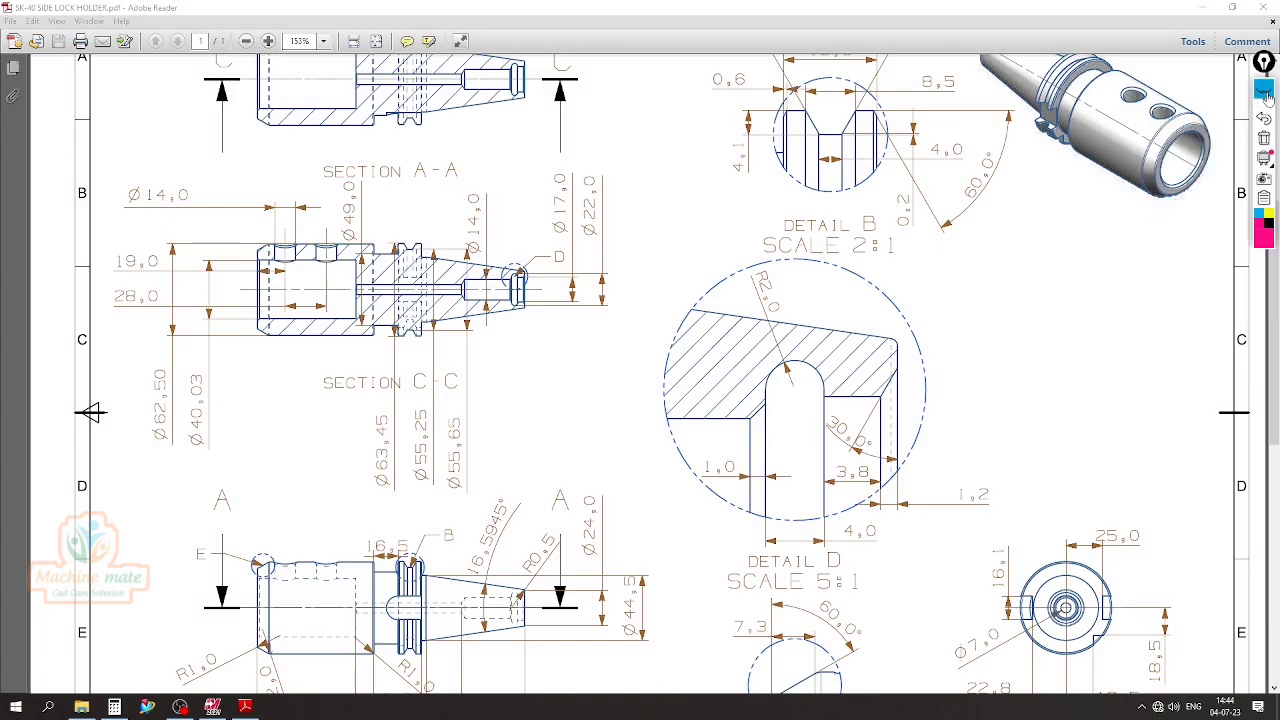
pyautogui.click(247, 41)
pyautogui.scroll(-2, 583, 296)
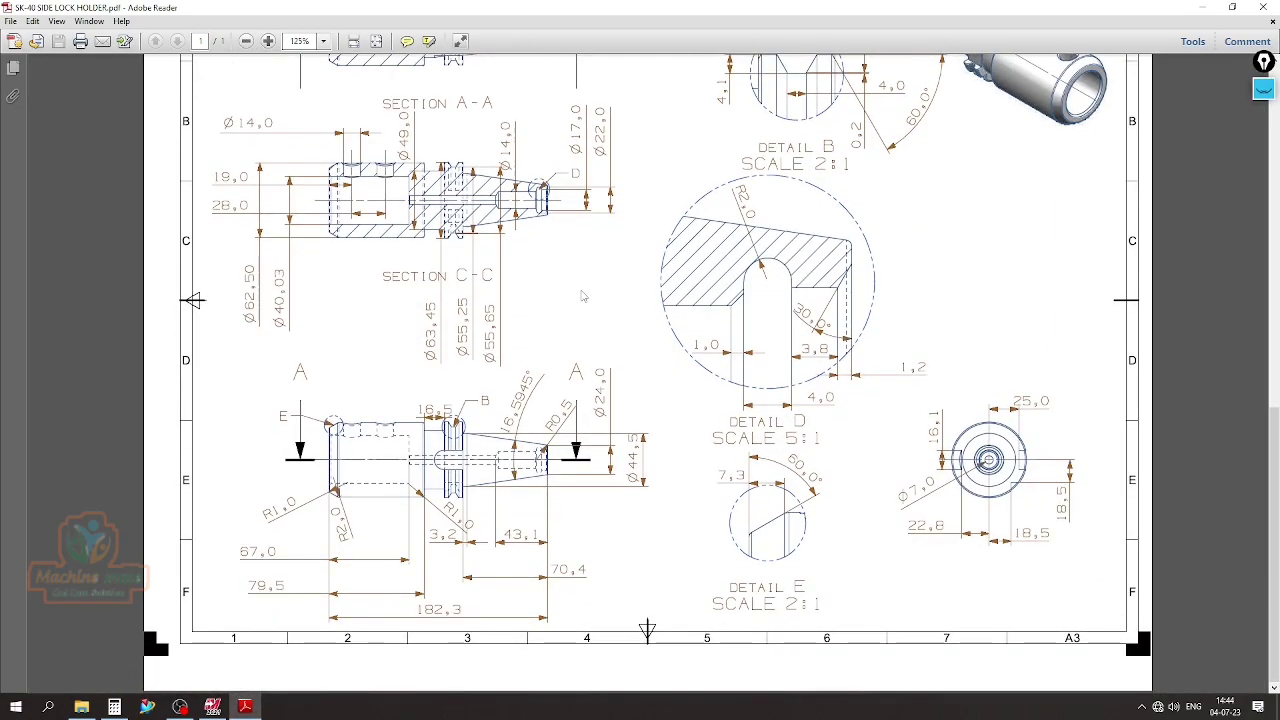
pyautogui.click(245, 707)
# Set the construction plane to the flat bottom face inside the taper-end bore
pyautogui.moveTo(349, 293); pyautogui.dragTo(420, 298, button='middle')
pyautogui.rightClick(563, 215)
pyautogui.click(650, 332)
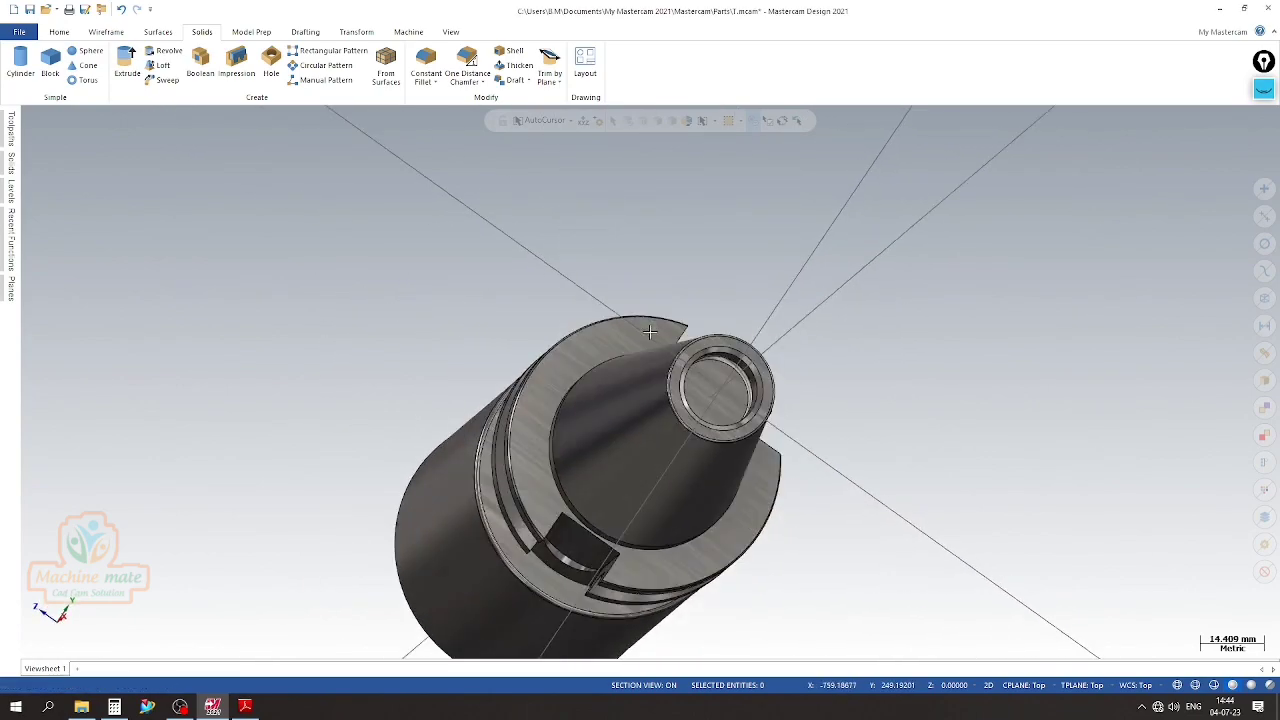
pyautogui.scroll(8, 720, 440)
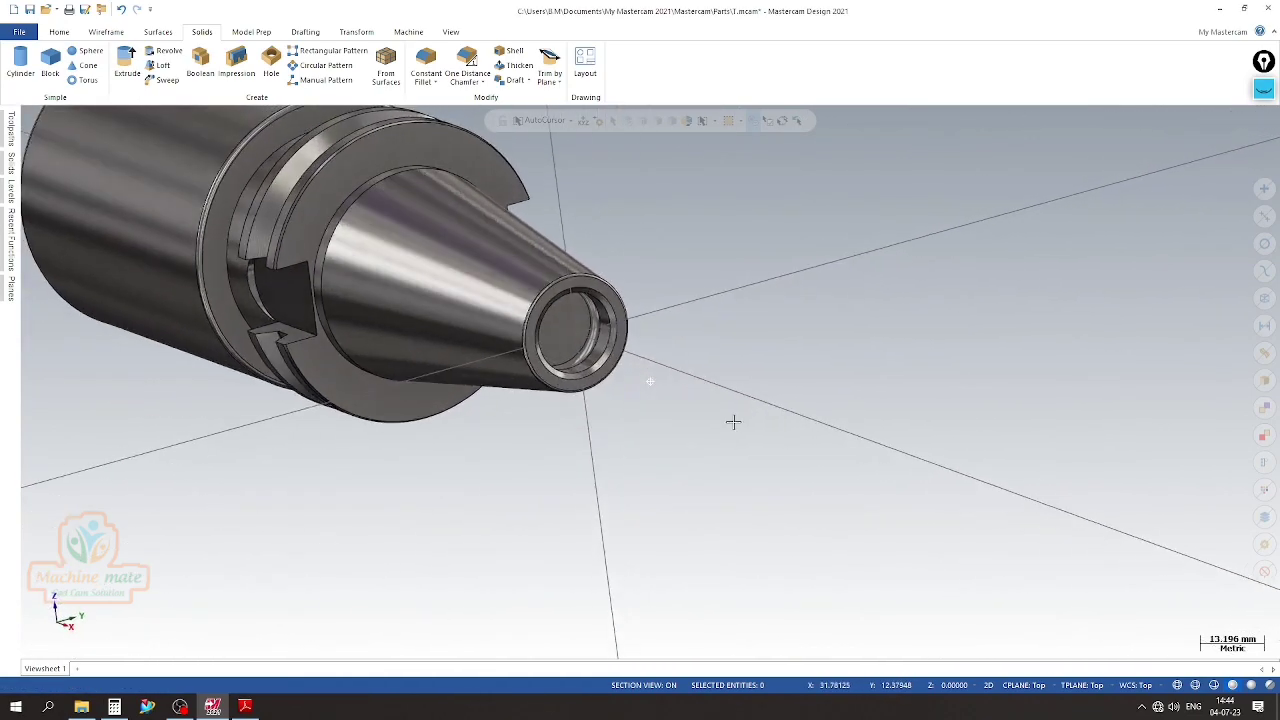
pyautogui.rightClick(737, 262)
pyautogui.click(780, 452)
pyautogui.click(574, 345)
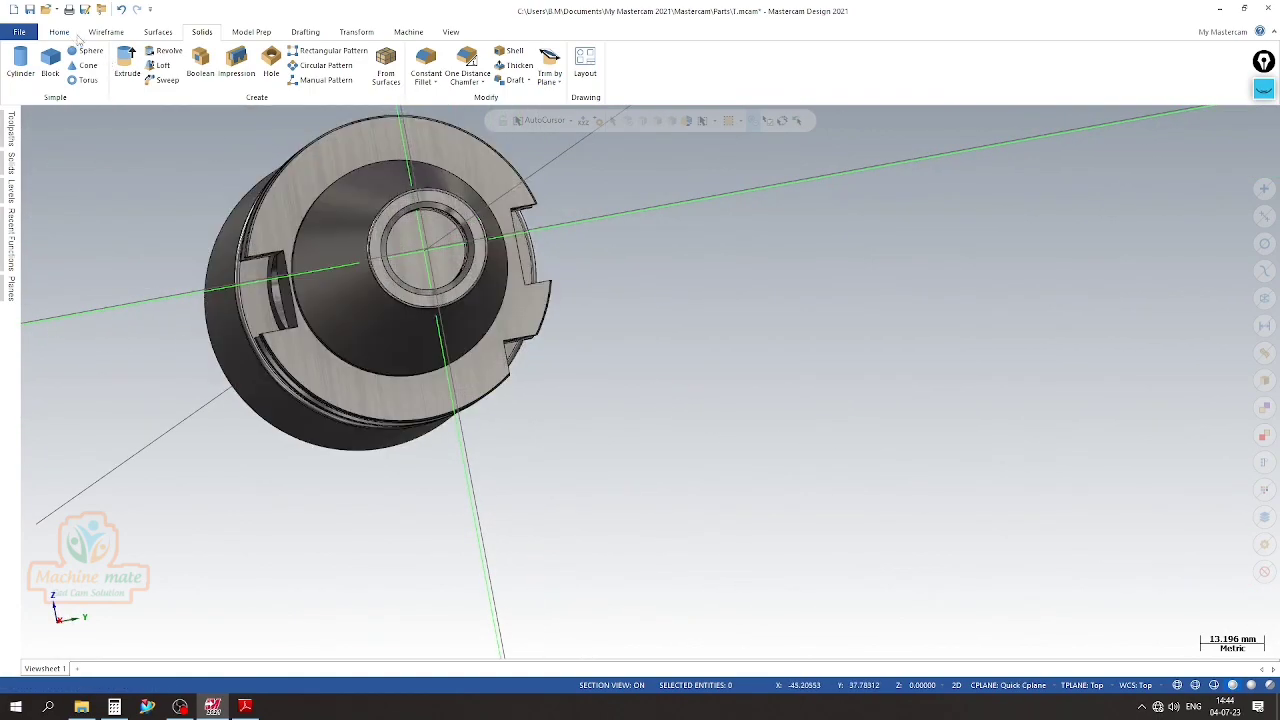
# Create a point at the centre of the flat bottom face inside the taper-end bore
pyautogui.click(108, 32)
pyautogui.click(22, 62)
pyautogui.moveTo(556, 274); pyautogui.dragTo(697, 409, button='middle')
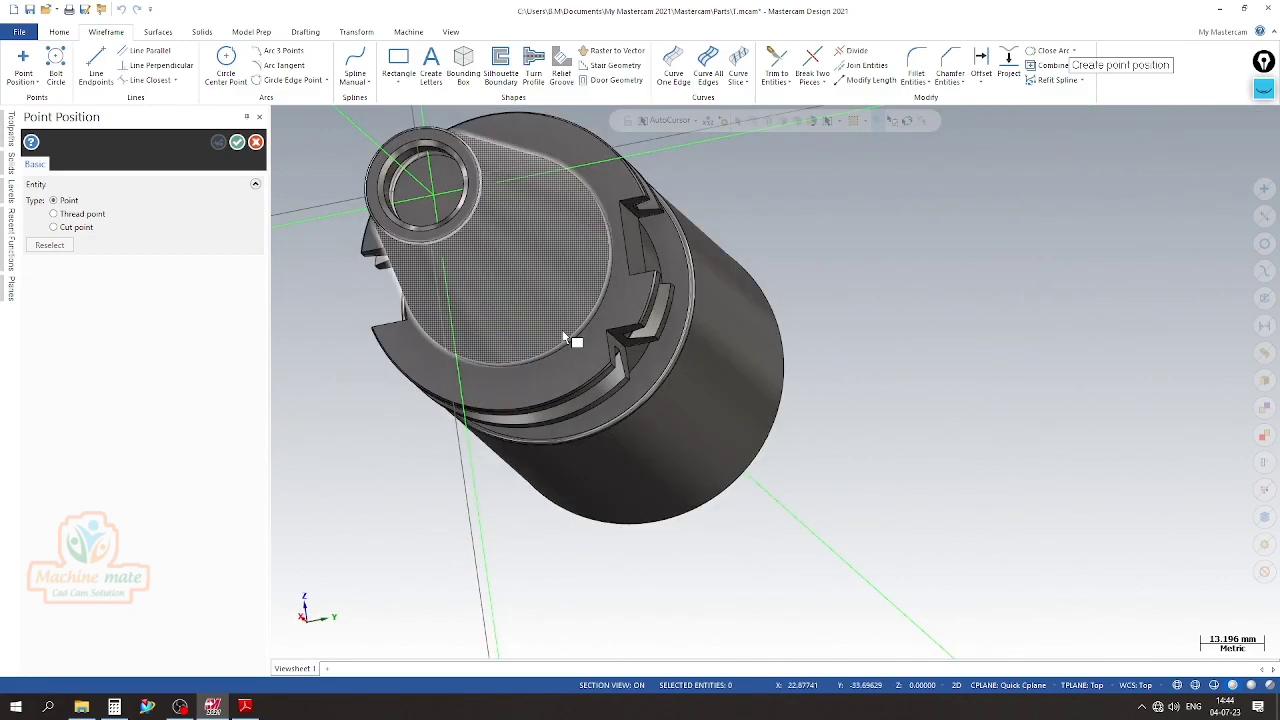
pyautogui.scroll(3, 528, 316)
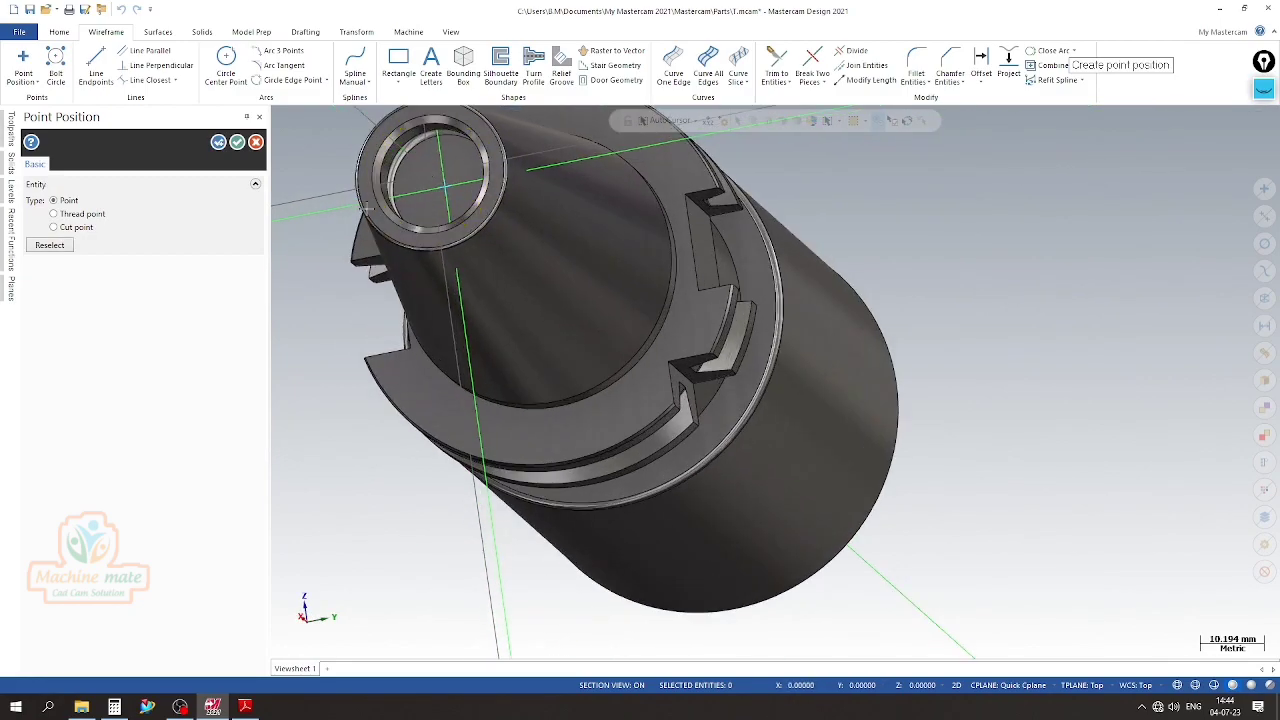
pyautogui.click(241, 144)
pyautogui.scroll(-2, 466, 348)
pyautogui.moveTo(466, 348); pyautogui.dragTo(680, 325, button='middle')
pyautogui.scroll(3, 500, 205)
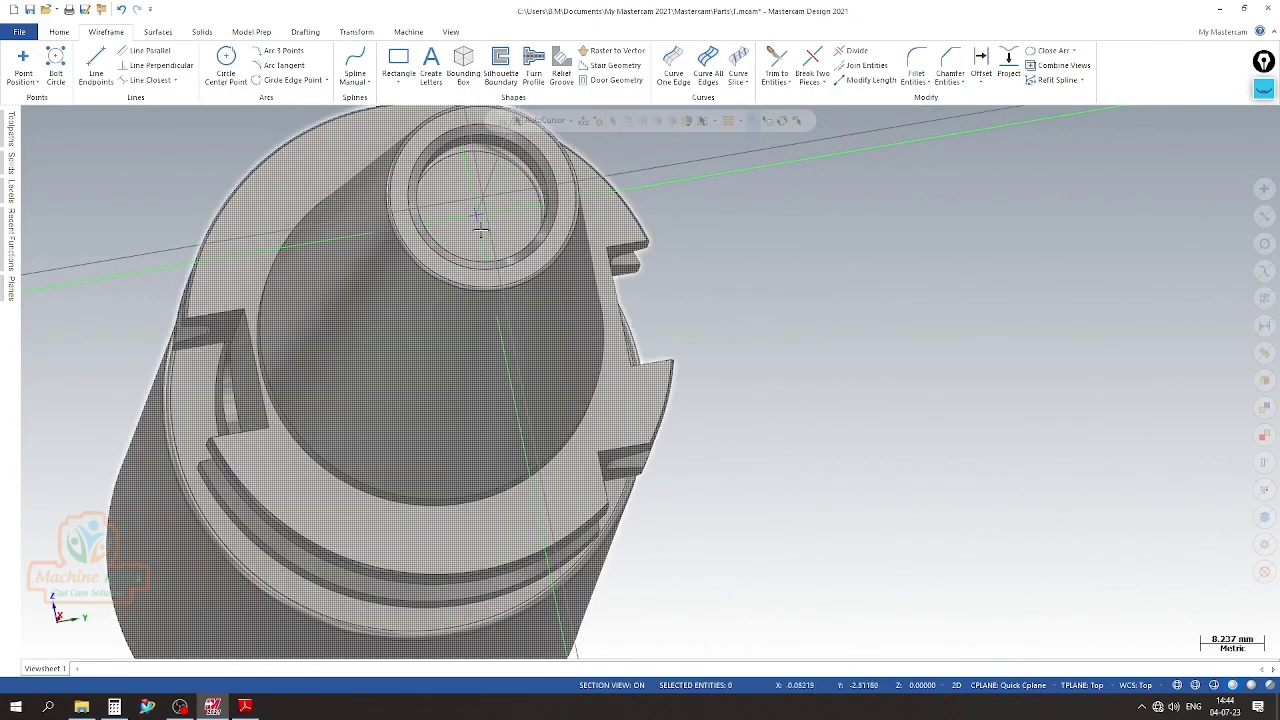
# Start a simple Hole oriented to the bore's flat bottom face and position it on the centre point
pyautogui.click(204, 33)
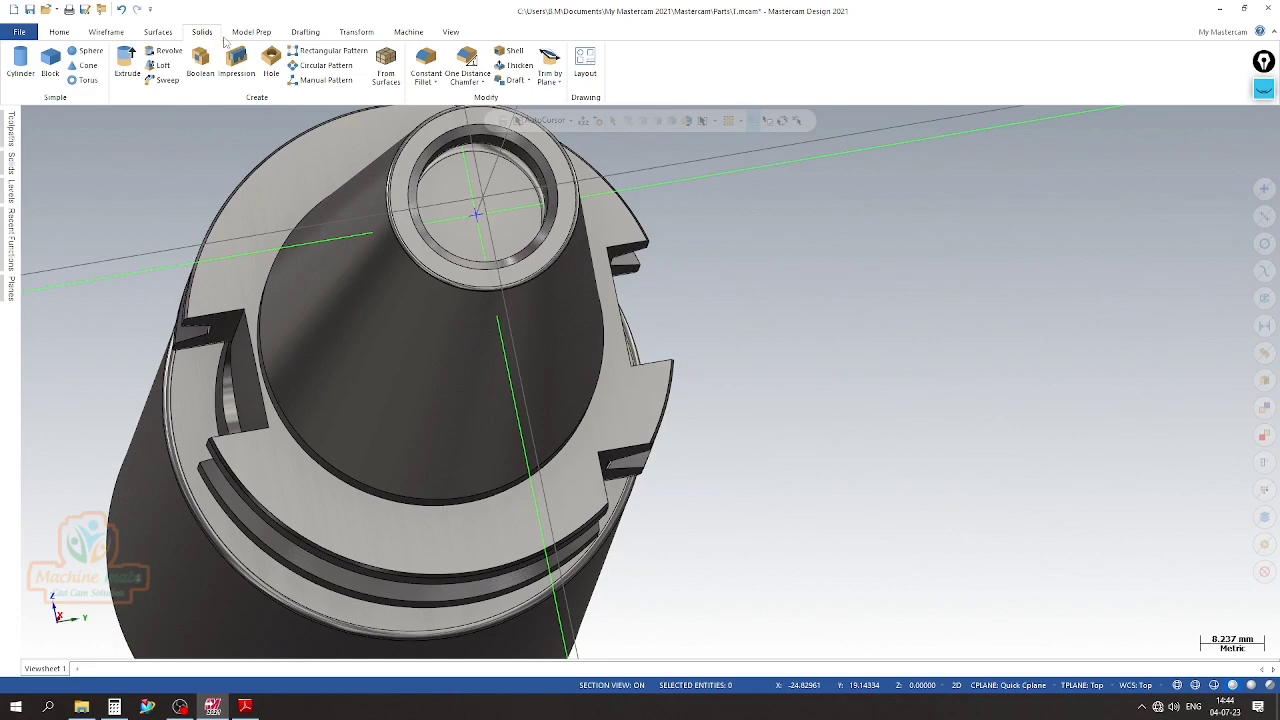
pyautogui.click(271, 62)
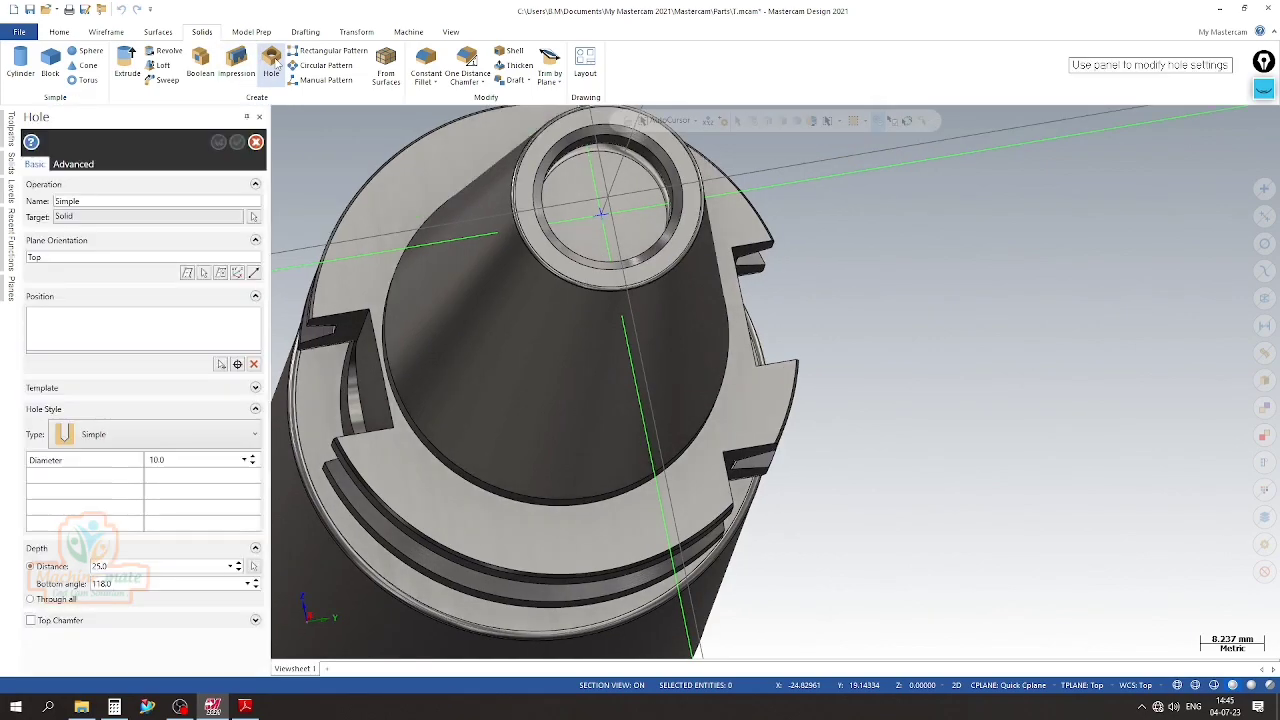
pyautogui.click(204, 273)
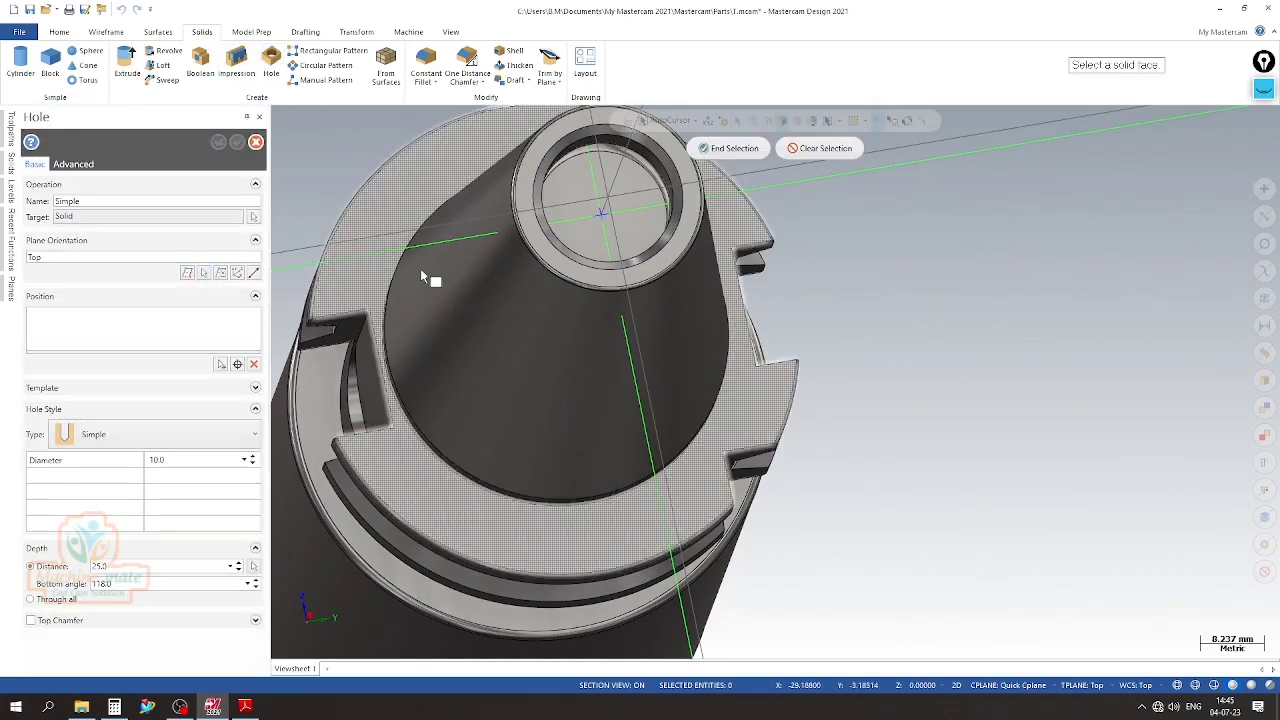
pyautogui.click(638, 204)
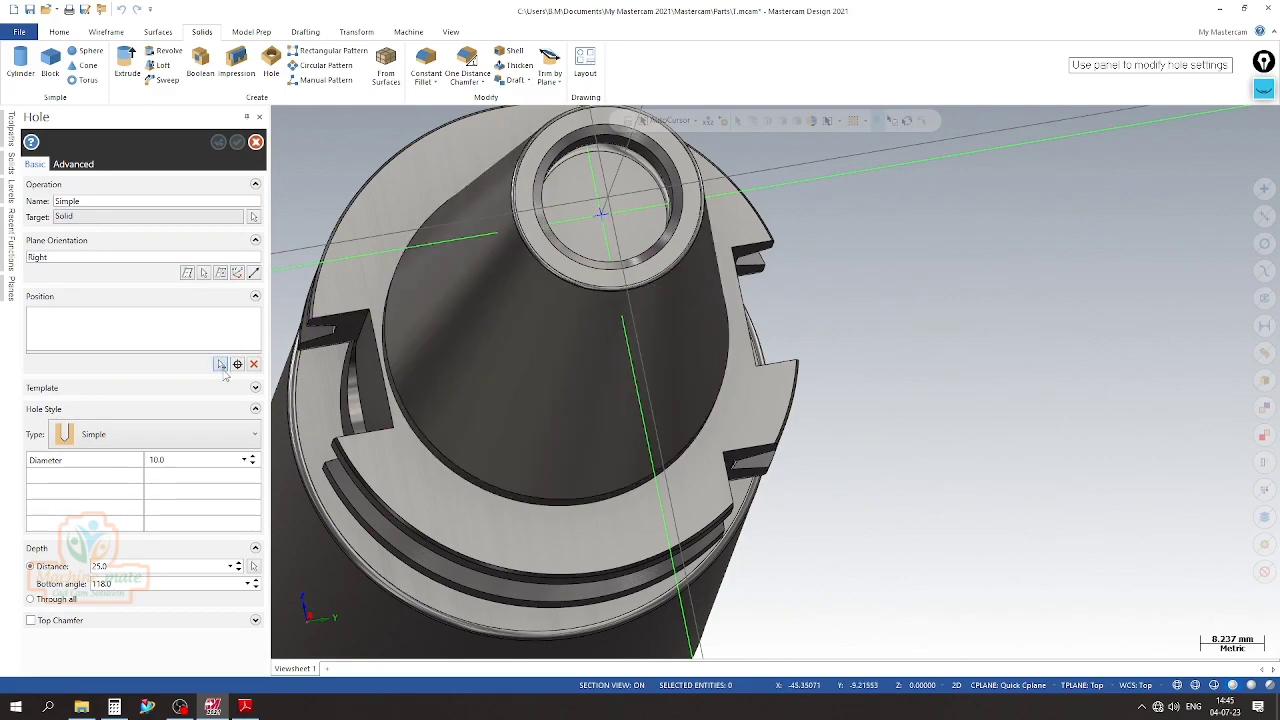
pyautogui.click(221, 364)
pyautogui.moveTo(447, 145); pyautogui.dragTo(737, 266)
pyautogui.click(737, 266)
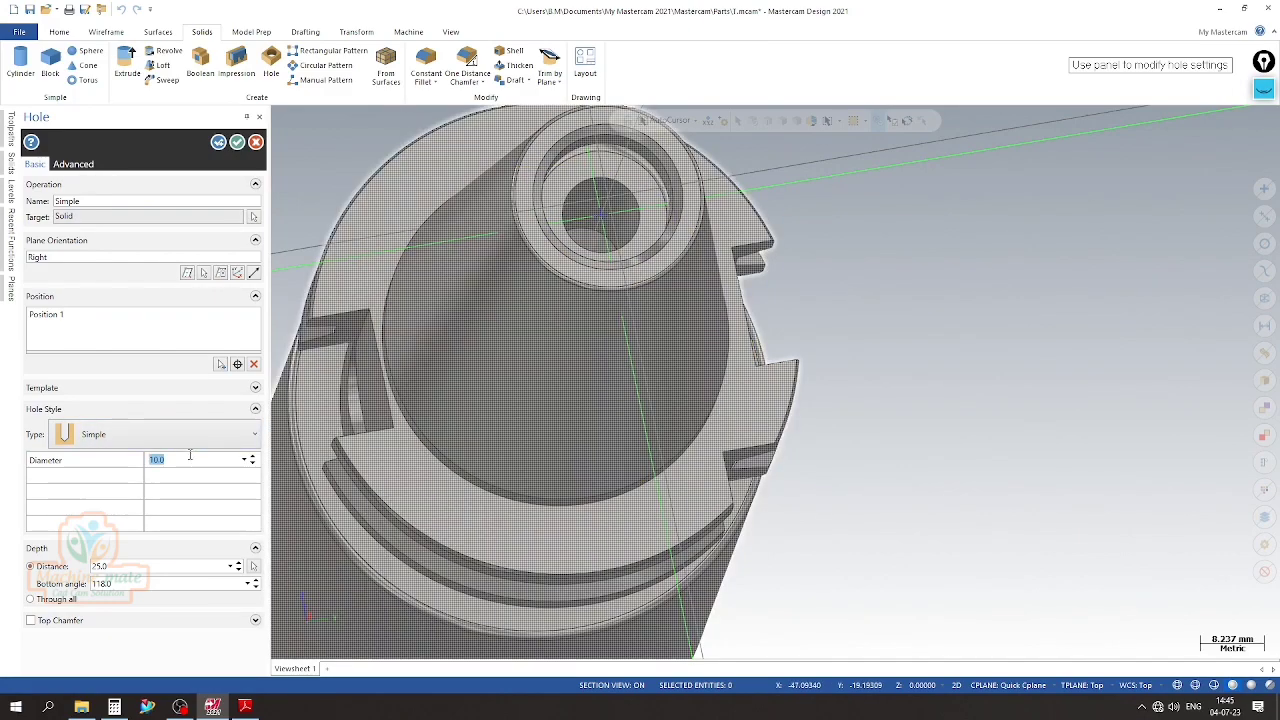
# Set the hole's diameter to 14 mm and its depth to 43.1 mm, following the PDF drawing
pyautogui.press('Return')
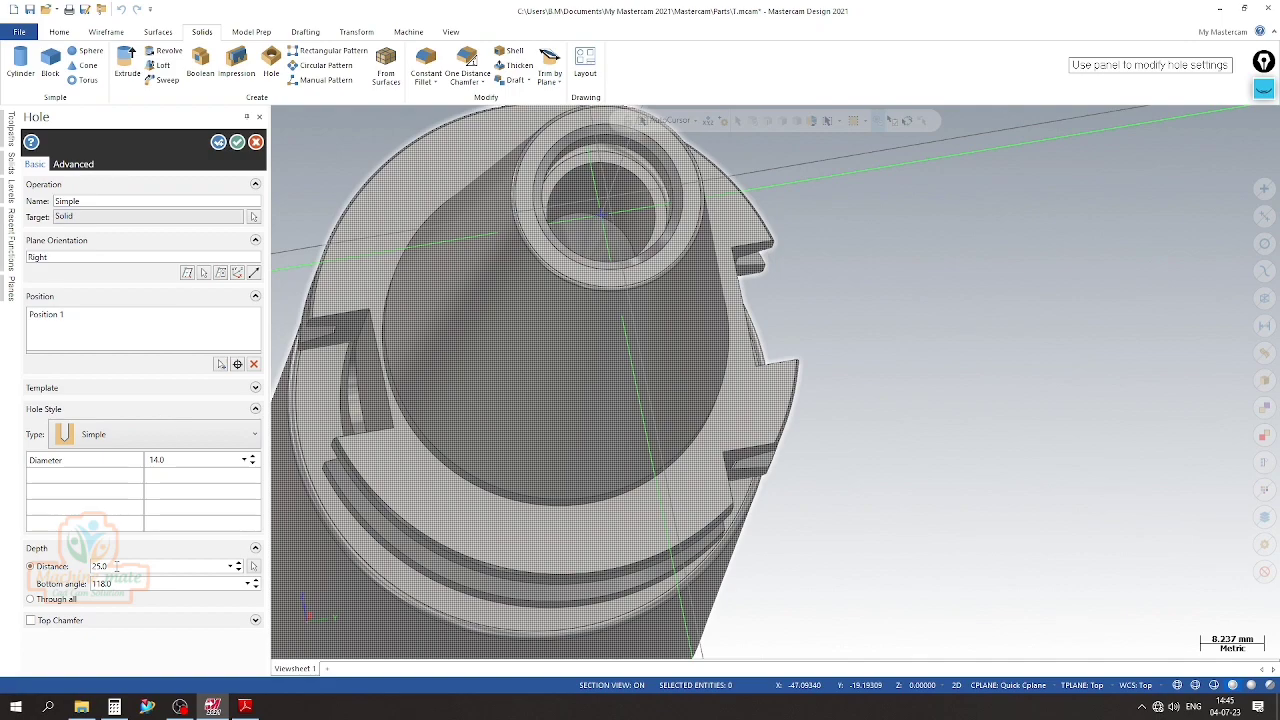
pyautogui.click(245, 707)
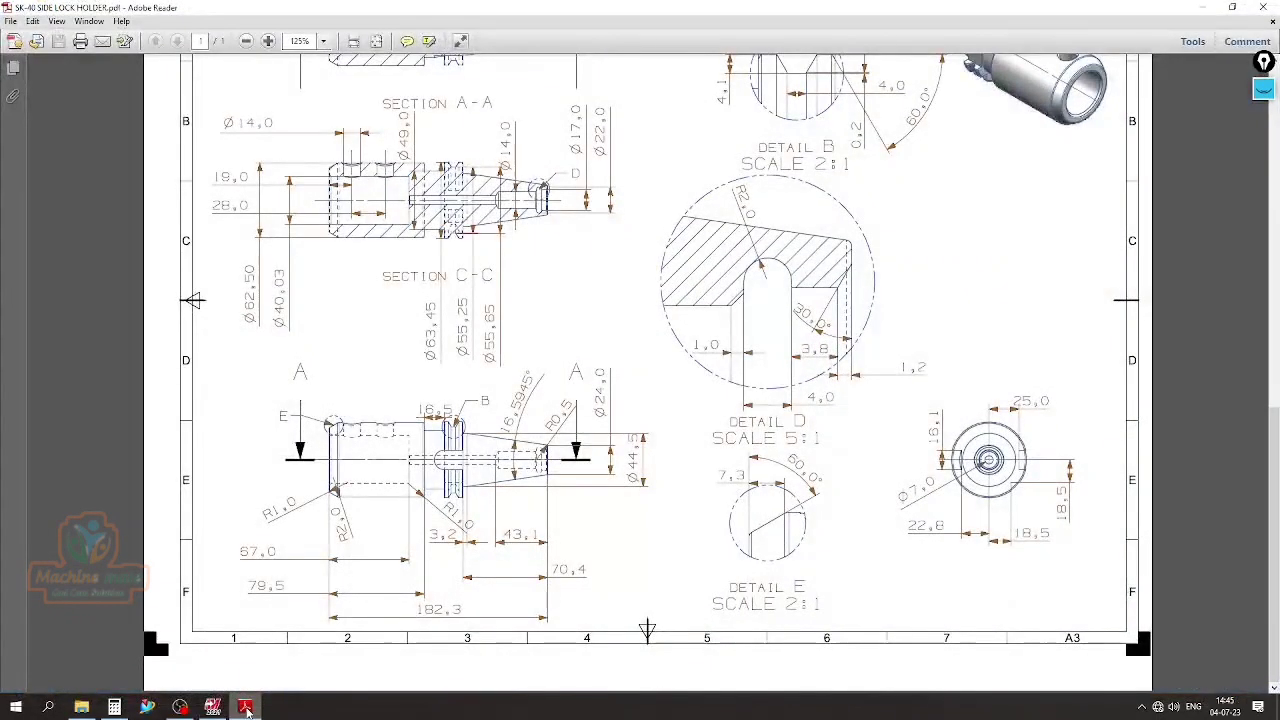
pyautogui.click(245, 707)
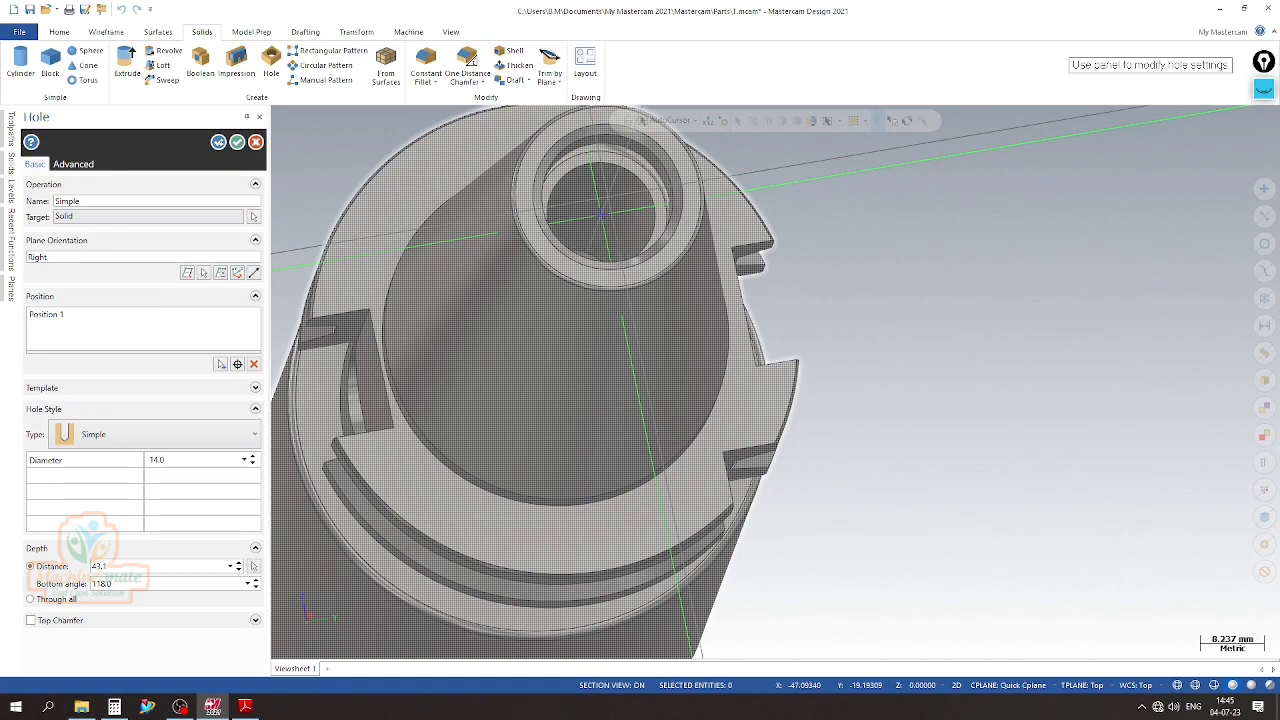
# Add a top chamfer with a 16.1 mm diameter and 90-degree angle to the hole, check the preview, and accept the hole
pyautogui.click(31, 620)
pyautogui.scroll(-3, 670, 334)
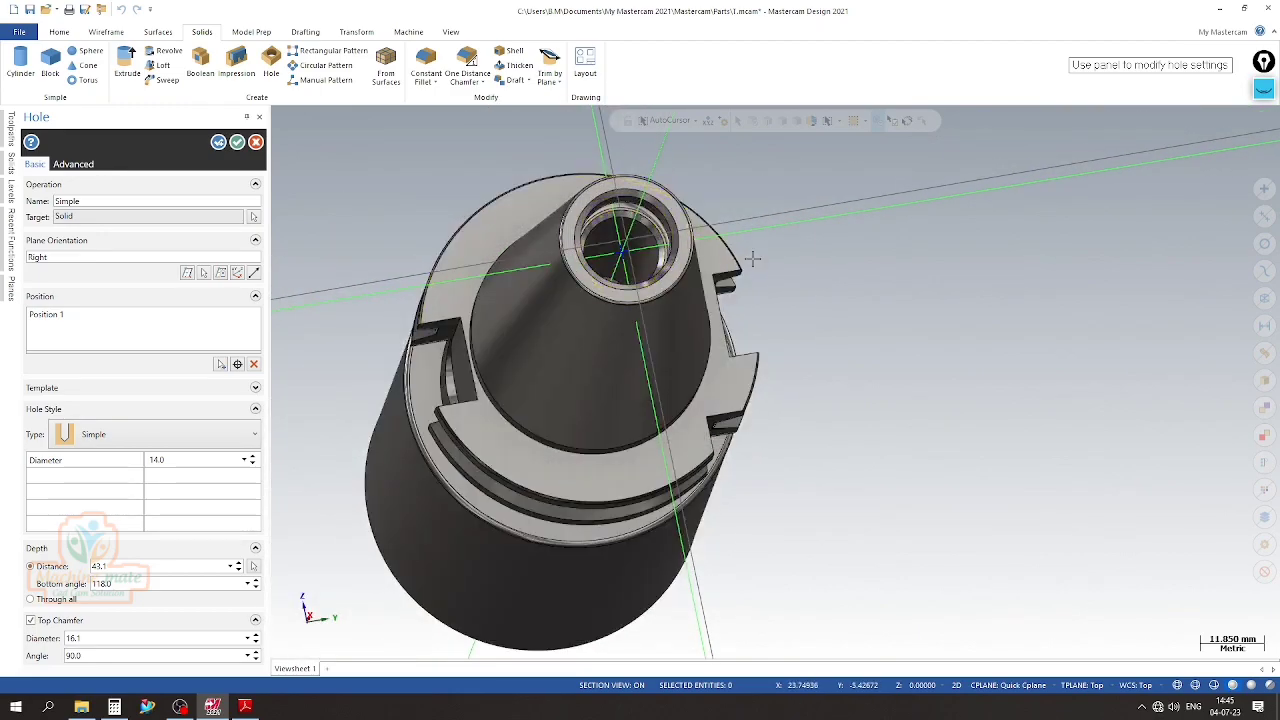
pyautogui.moveTo(817, 326)
pyautogui.mouseDown(button='middle')
pyautogui.moveTo(757, 386)
pyautogui.moveTo(705, 347)
pyautogui.mouseUp(button='middle')
pyautogui.scroll(5, 500, 310)
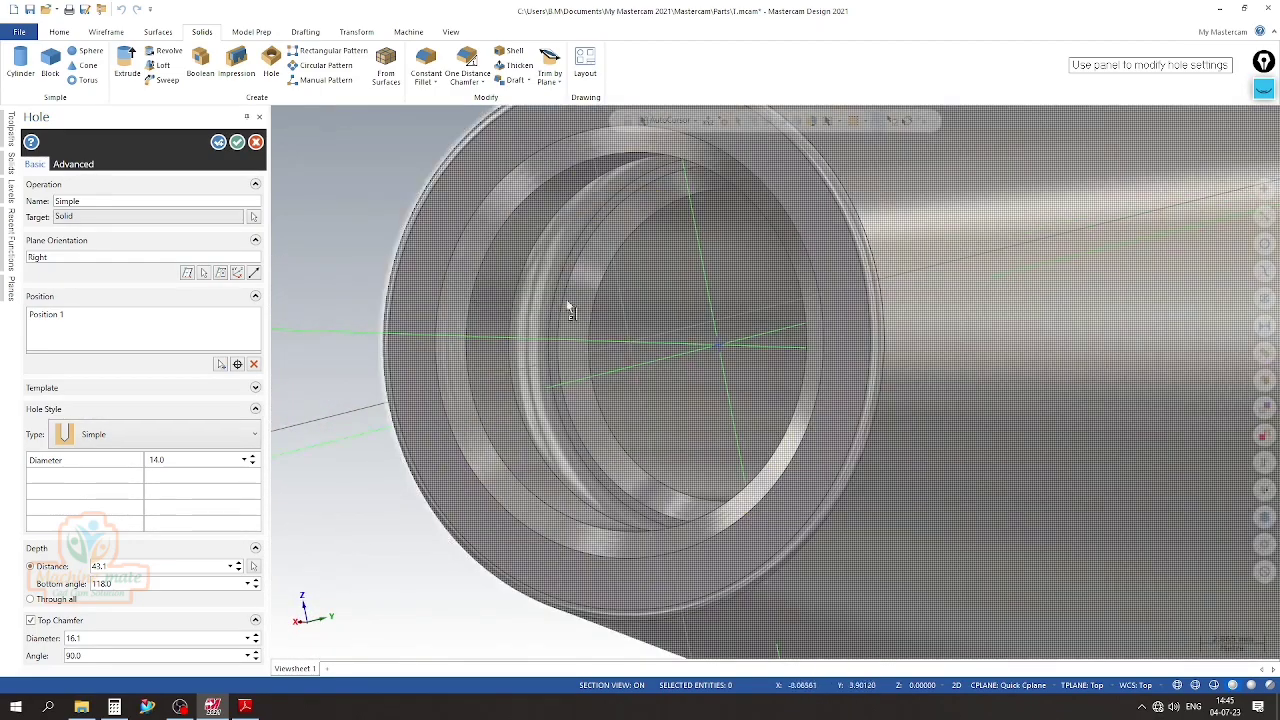
pyautogui.scroll(-2, 590, 340)
pyautogui.moveTo(610, 395); pyautogui.dragTo(808, 370, button='middle')
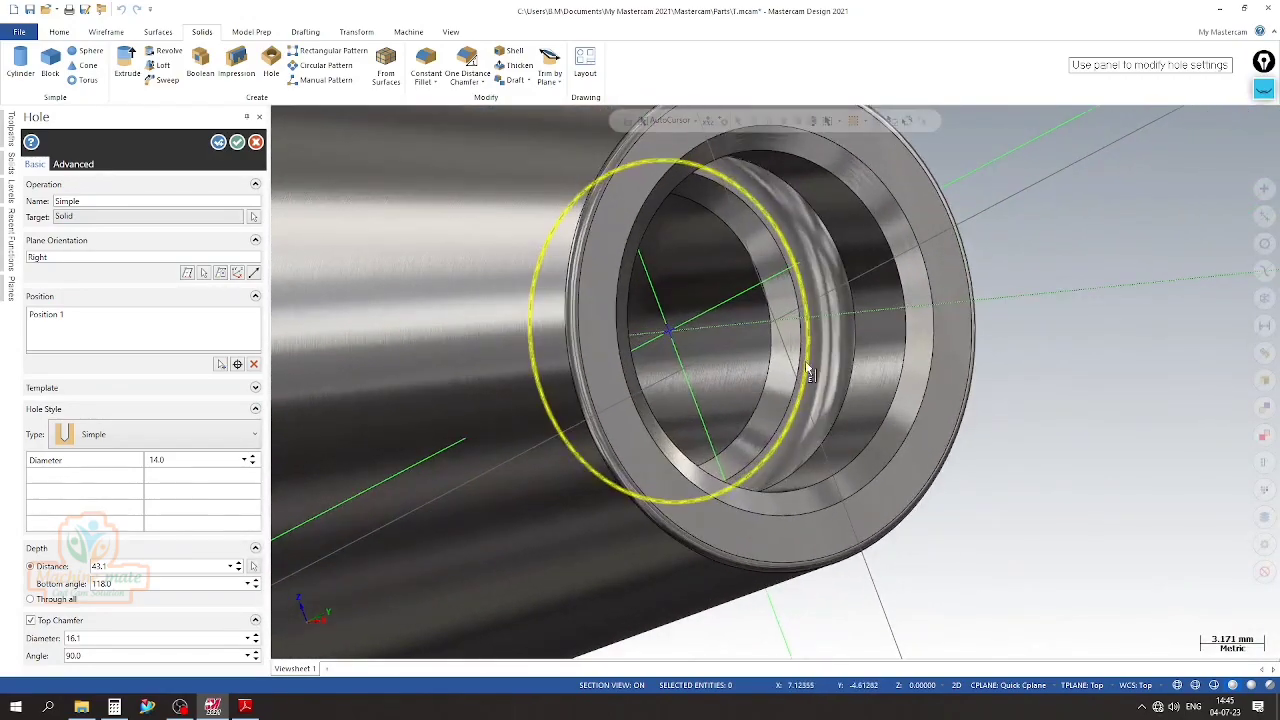
pyautogui.scroll(-3, 808, 370)
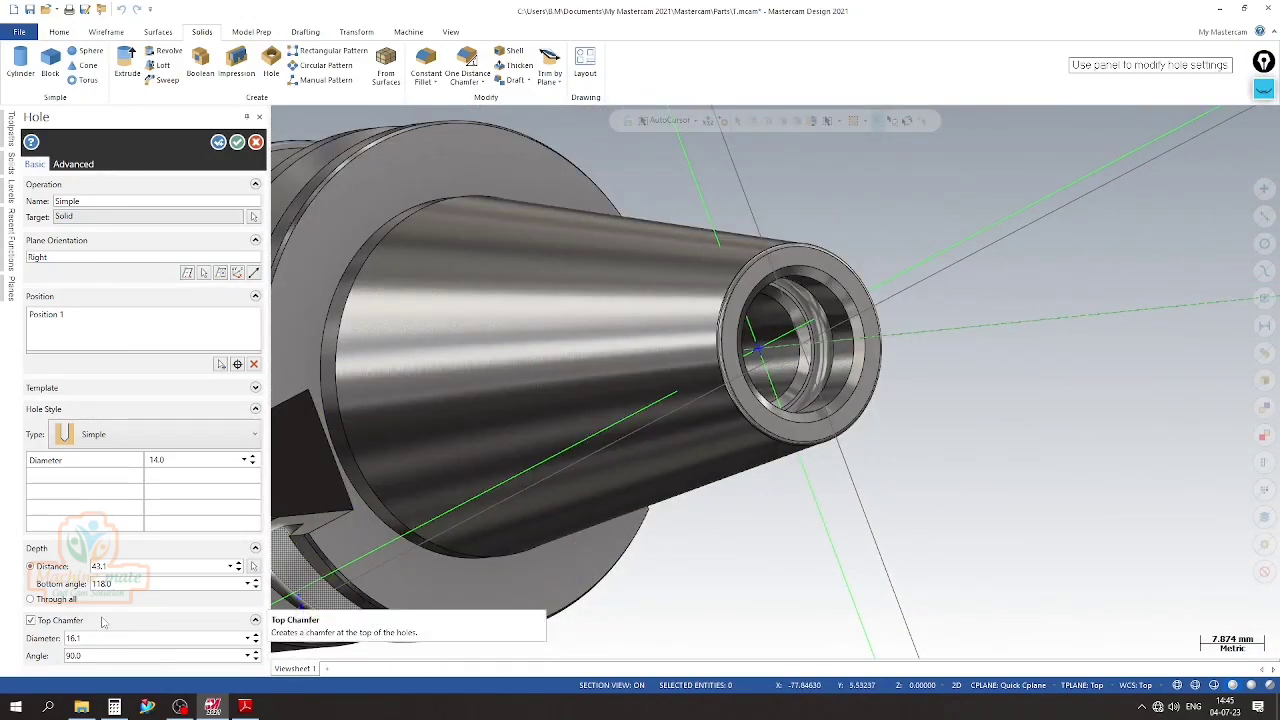
pyautogui.click(237, 143)
# Make level 8 the current level and hide level 7 with the hole's centre point
pyautogui.scroll(-5, 834, 309)
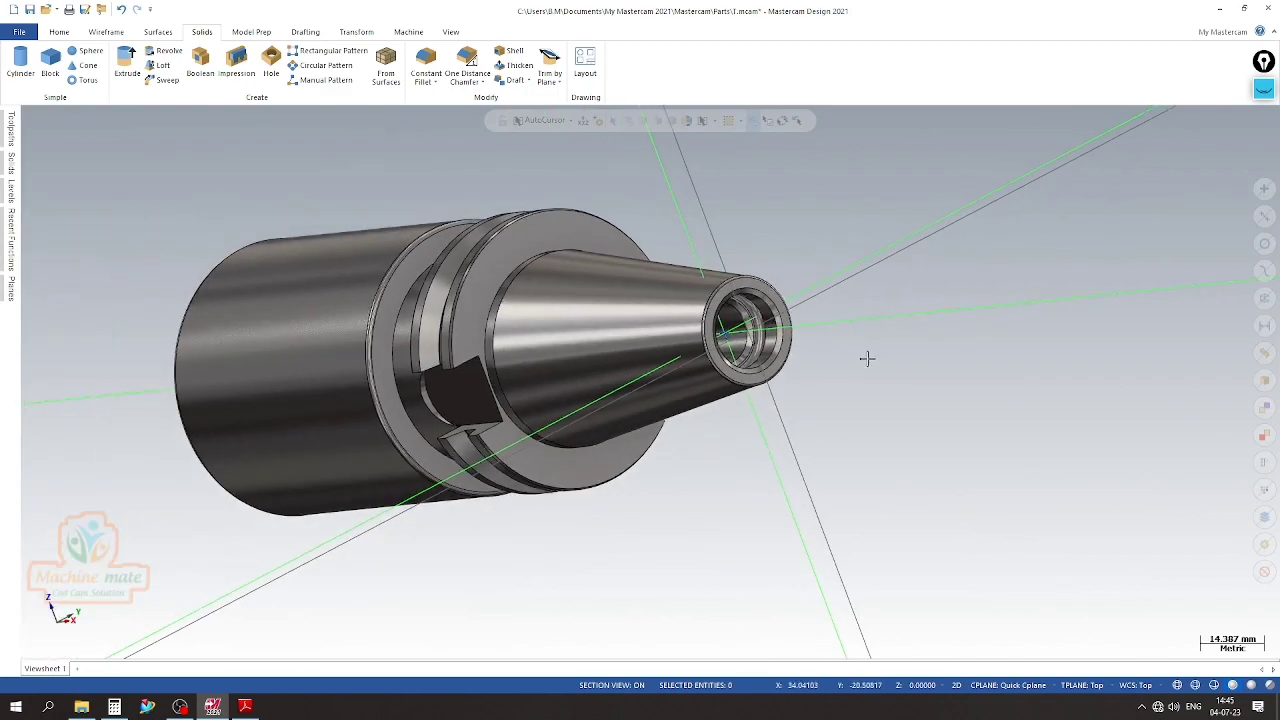
pyautogui.click(12, 193)
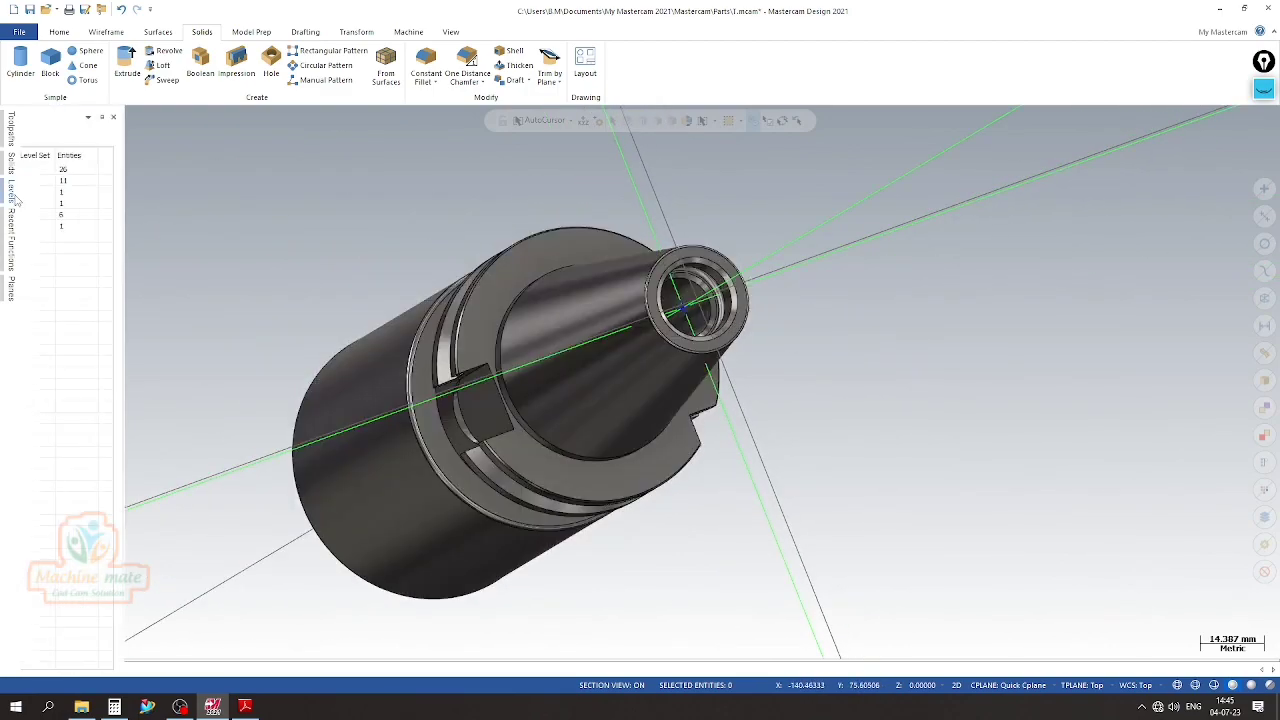
pyautogui.click(75, 228)
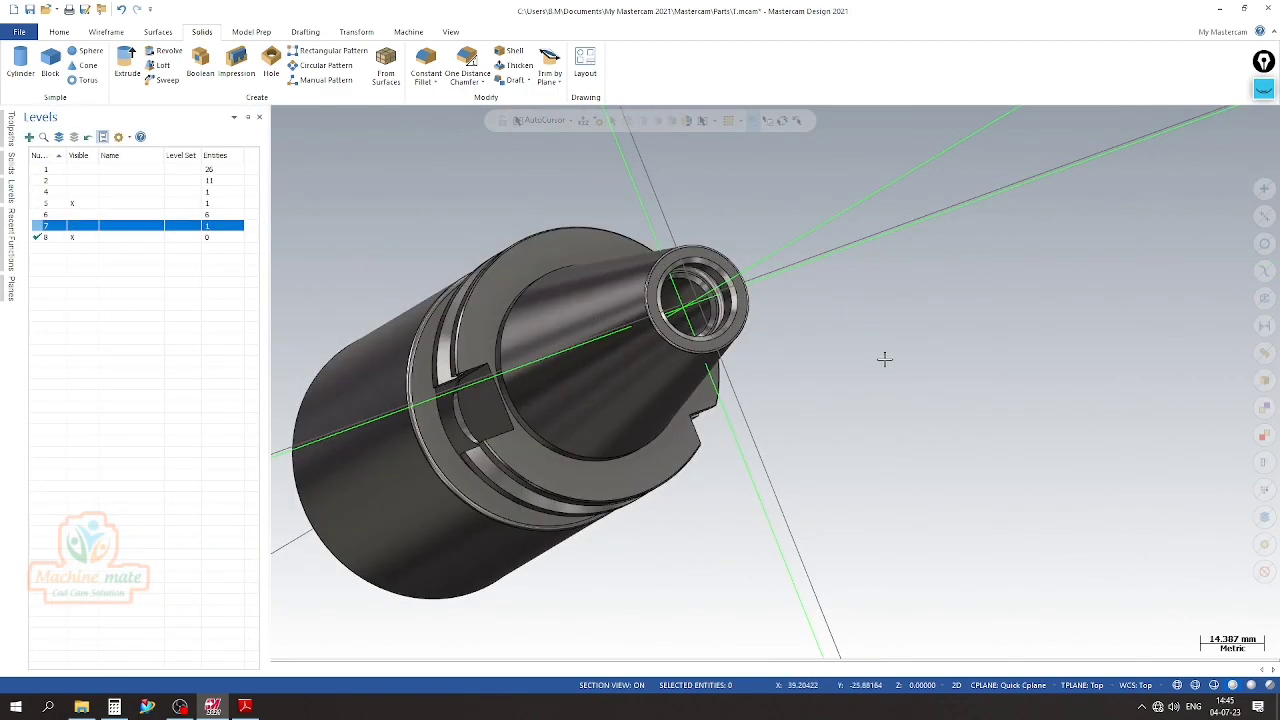
# Set the construction plane to the flat bottom face of the large bore with Quick Cplane
pyautogui.scroll(2, 857, 357)
pyautogui.scroll(-3, 880, 357)
pyautogui.click(1089, 688)
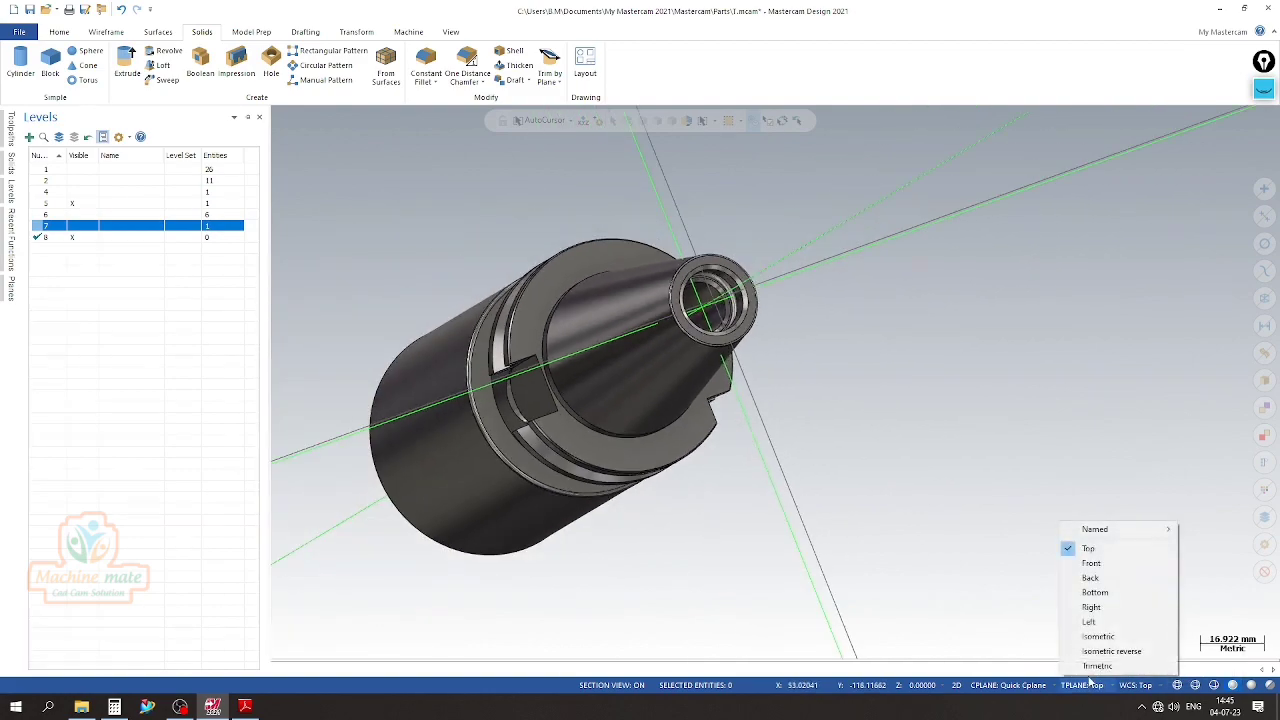
pyautogui.rightClick(968, 545)
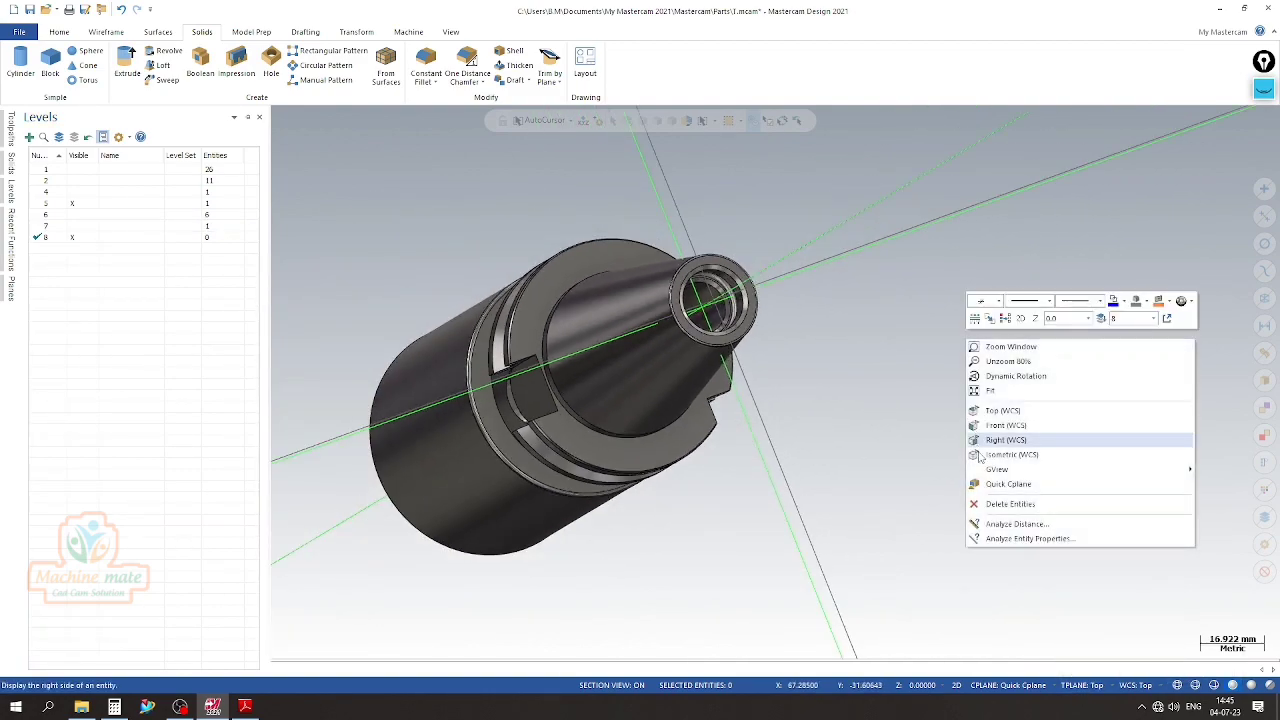
pyautogui.click(992, 486)
pyautogui.moveTo(591, 523); pyautogui.dragTo(960, 346, button='middle')
pyautogui.click(594, 310)
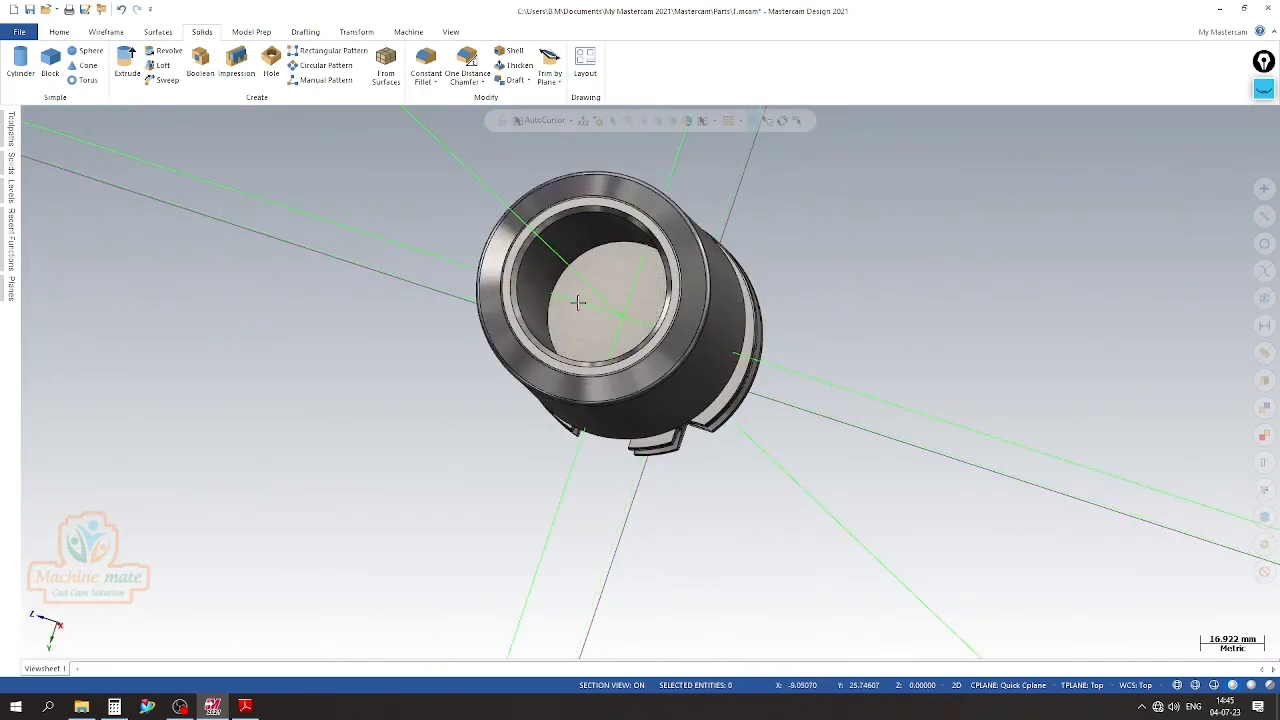
# Create a point at the centre of the large bore's flat bottom face
pyautogui.click(104, 32)
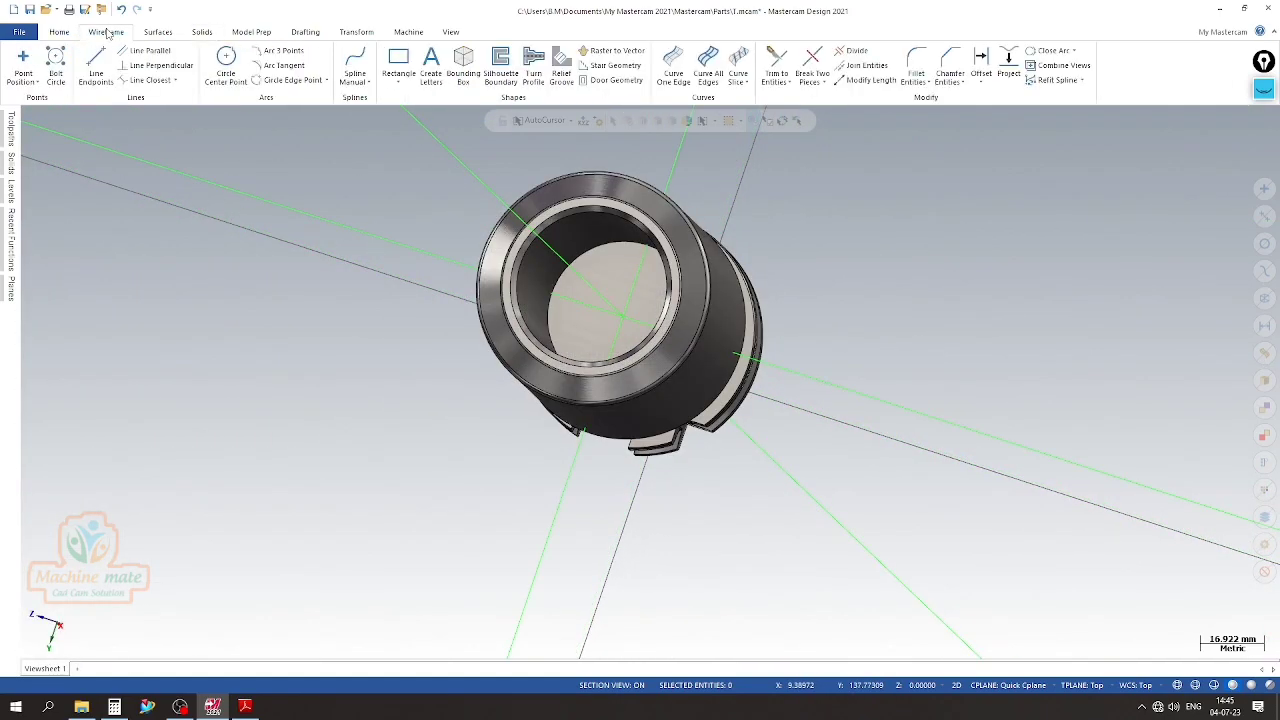
pyautogui.click(22, 66)
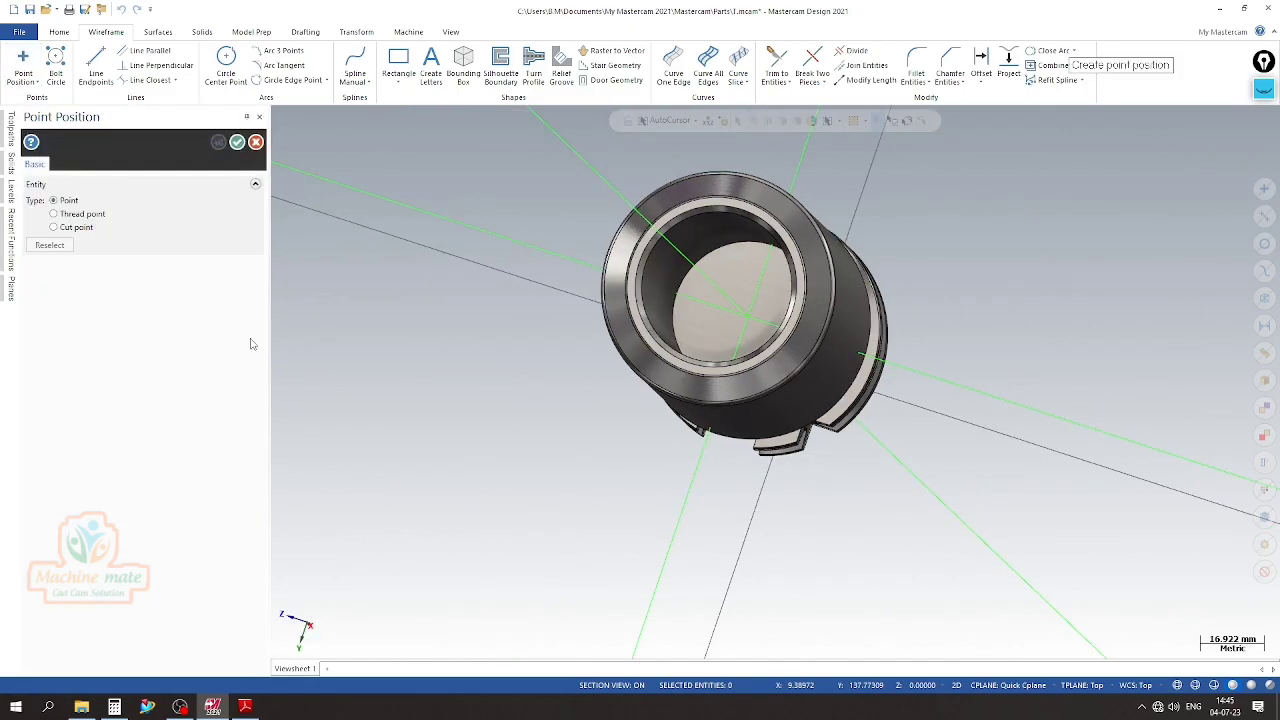
pyautogui.click(675, 320)
pyautogui.moveTo(714, 331)
pyautogui.mouseDown(button='middle')
pyautogui.moveTo(757, 339)
pyautogui.moveTo(727, 334)
pyautogui.mouseUp(button='middle')
pyautogui.click(238, 143)
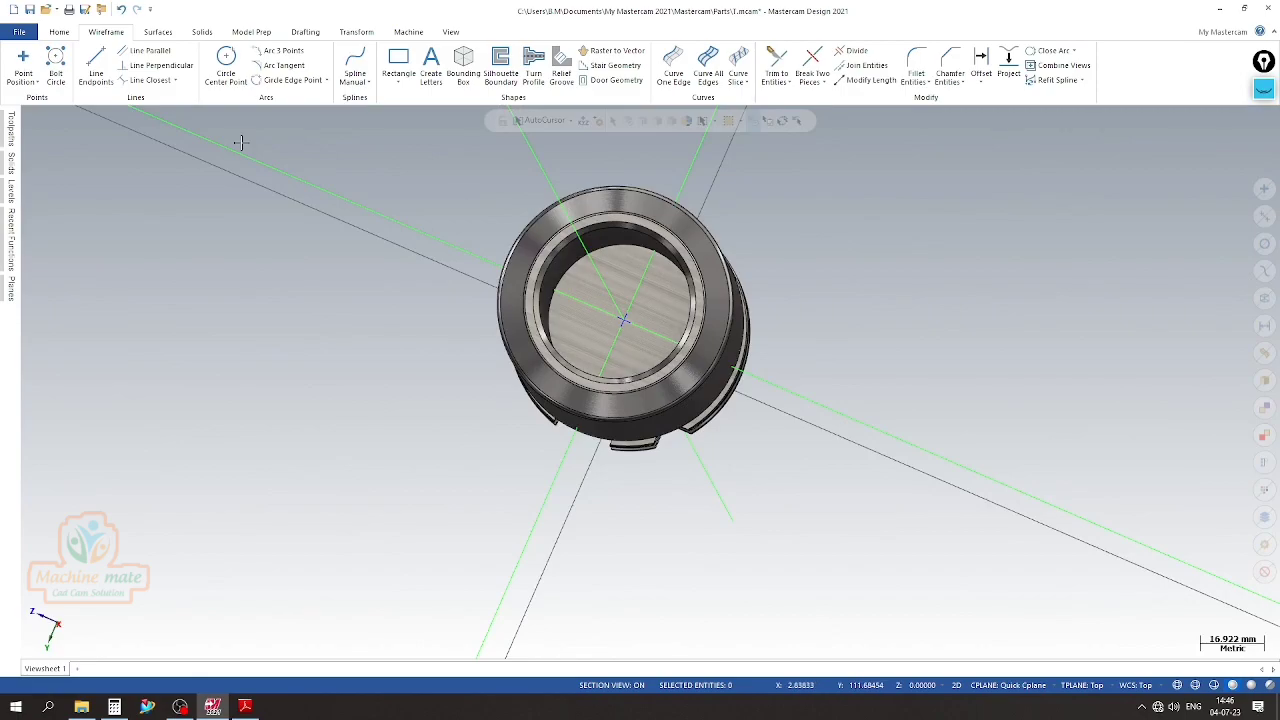
# Start a simple Hole, consult the bore dimensions in the PDF drawing, and orient the hole to the large bore's bottom face
pyautogui.click(201, 32)
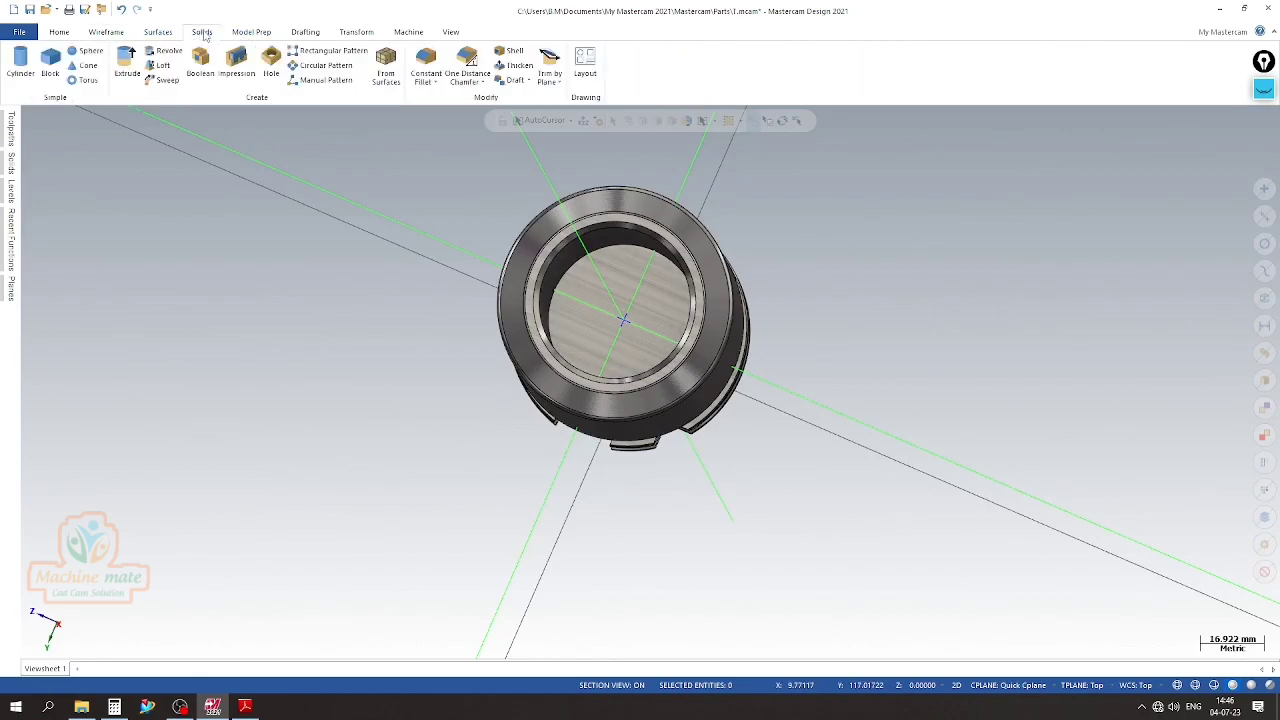
pyautogui.click(271, 65)
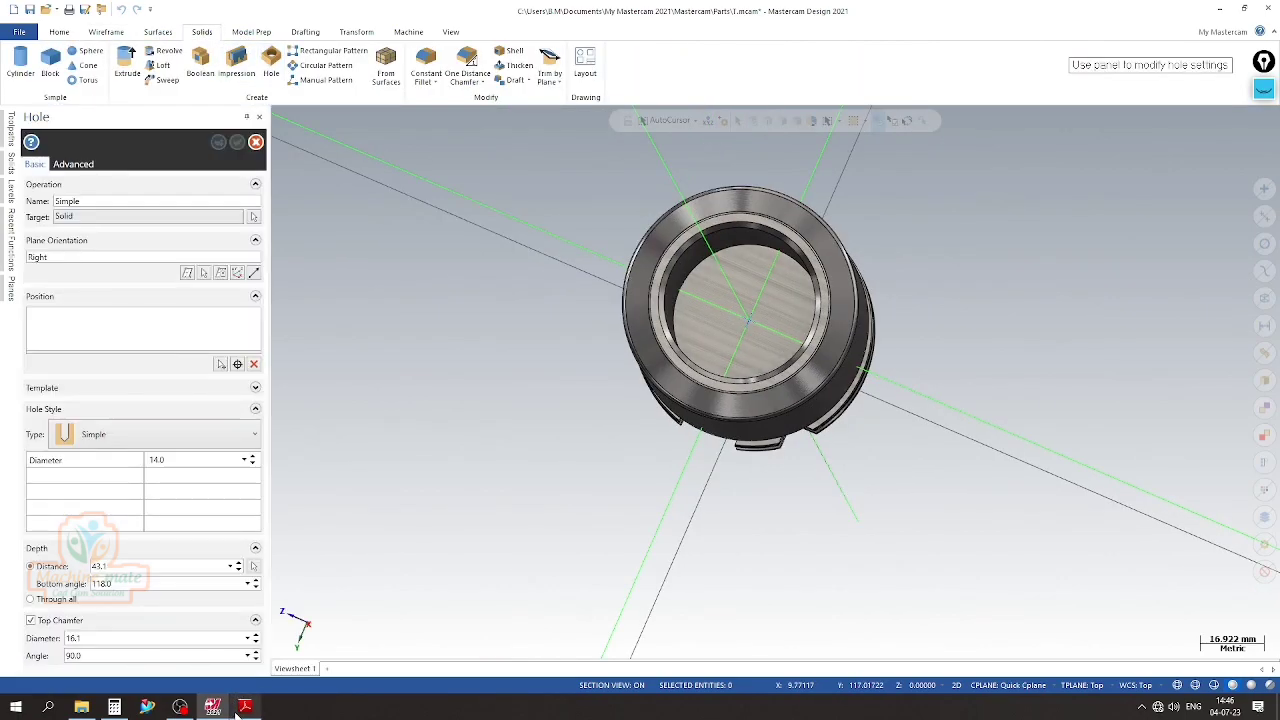
pyautogui.click(244, 707)
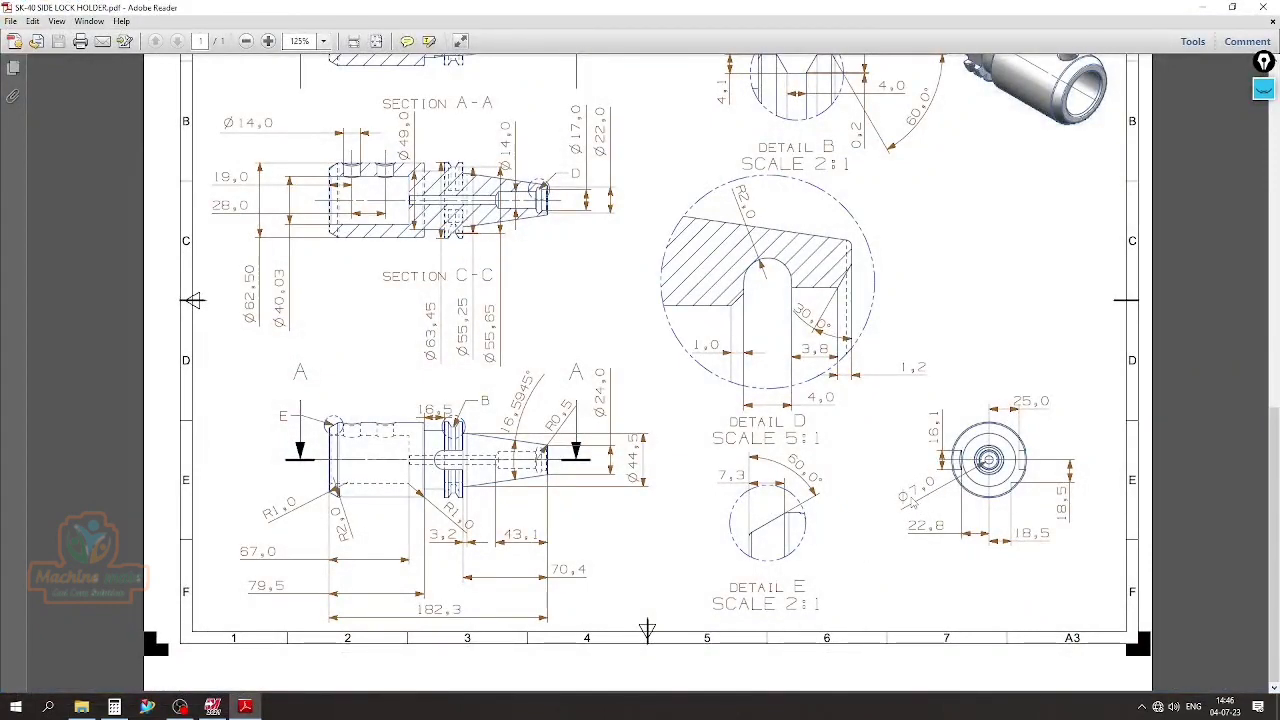
pyautogui.click(242, 707)
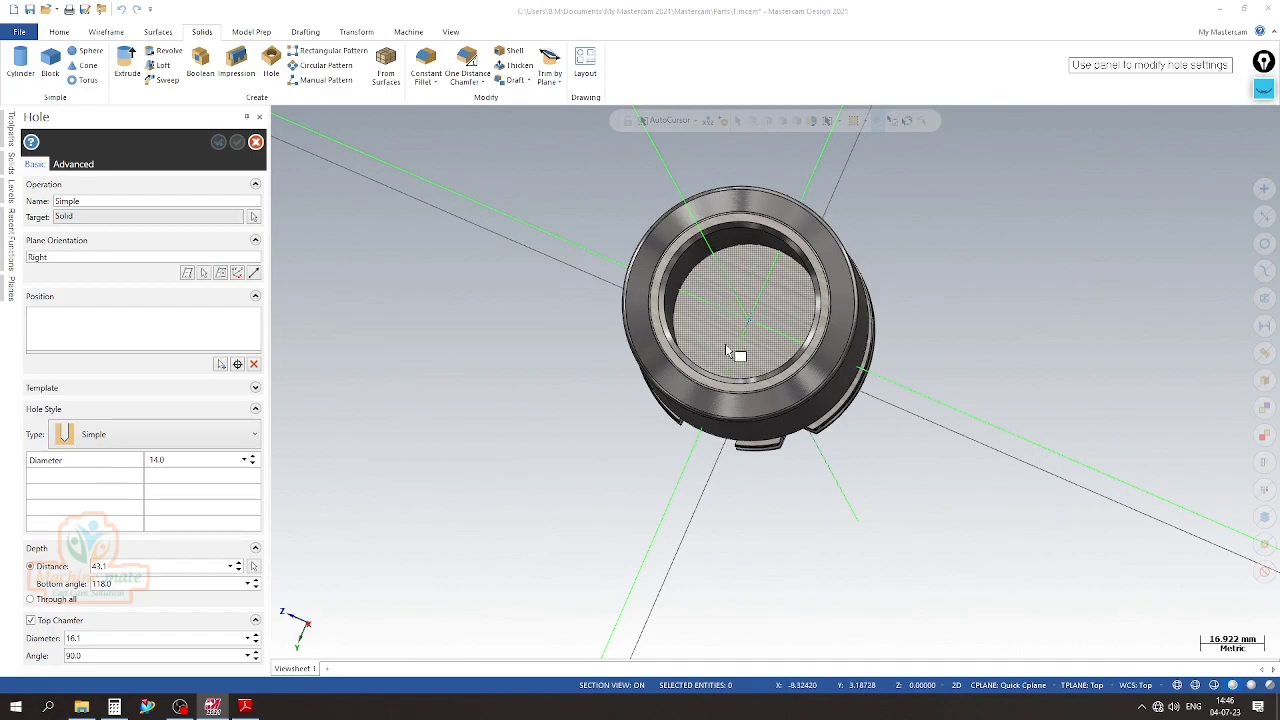
pyautogui.click(203, 273)
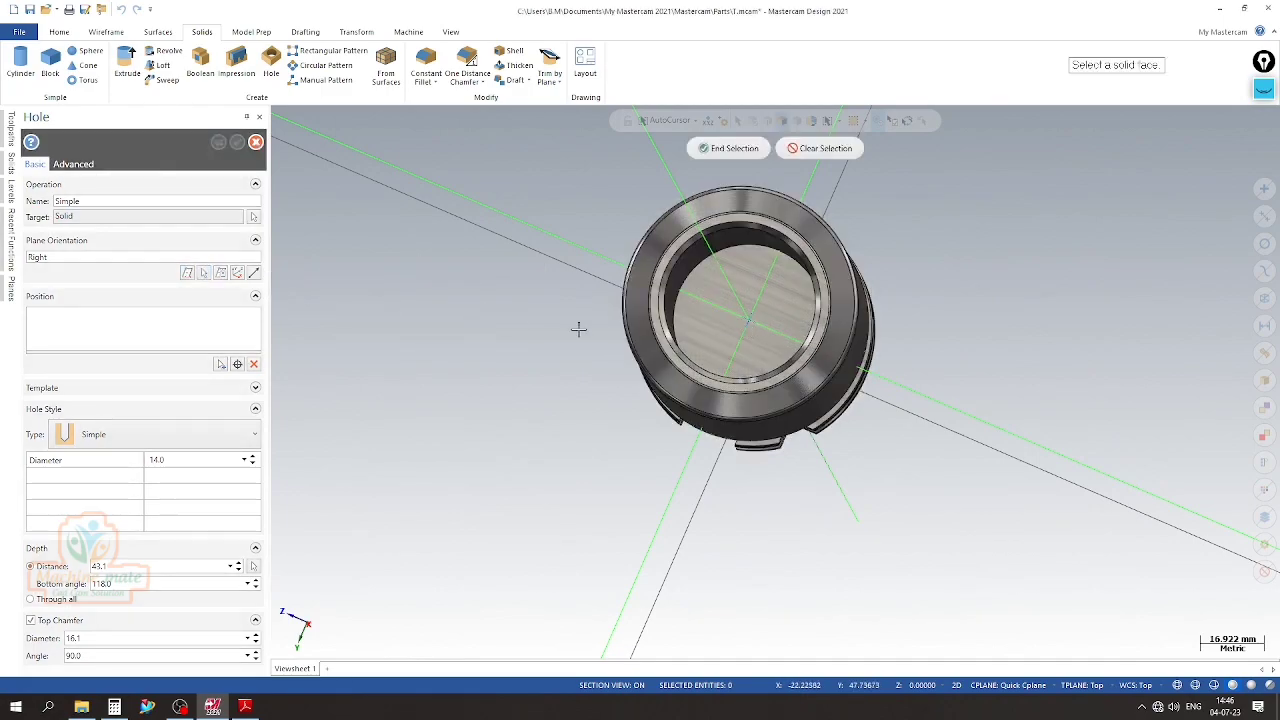
pyautogui.moveTo(850, 527); pyautogui.dragTo(707, 377, button='middle')
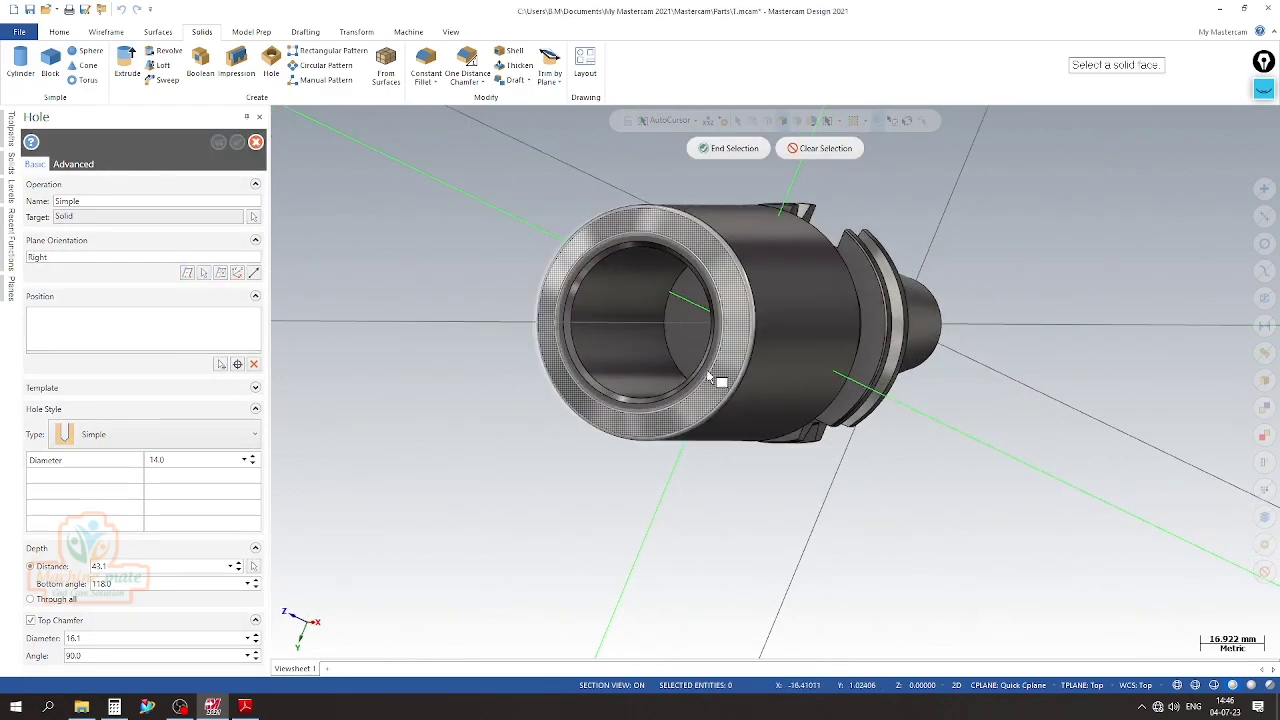
pyautogui.click(685, 337)
# Position the hole at the centre of the large bore using its circular edge
pyautogui.click(237, 363)
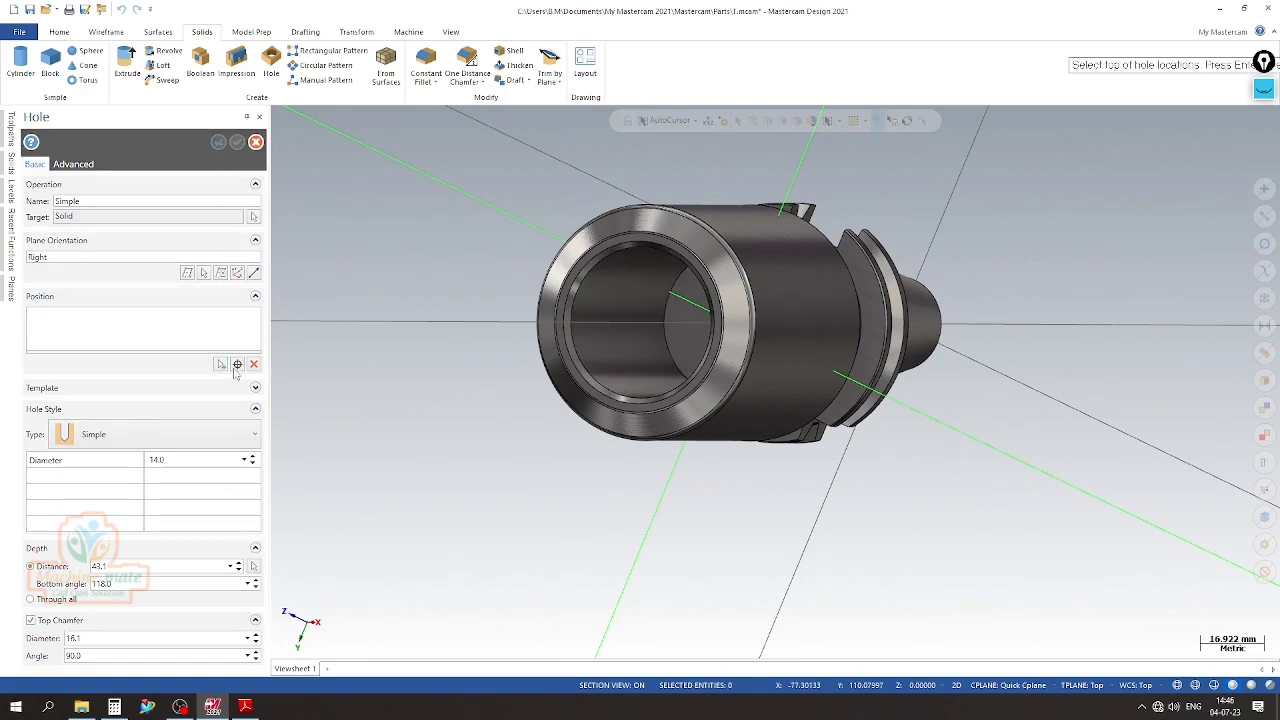
pyautogui.moveTo(470, 486); pyautogui.dragTo(529, 489, button='middle')
pyautogui.moveTo(514, 283); pyautogui.dragTo(876, 391)
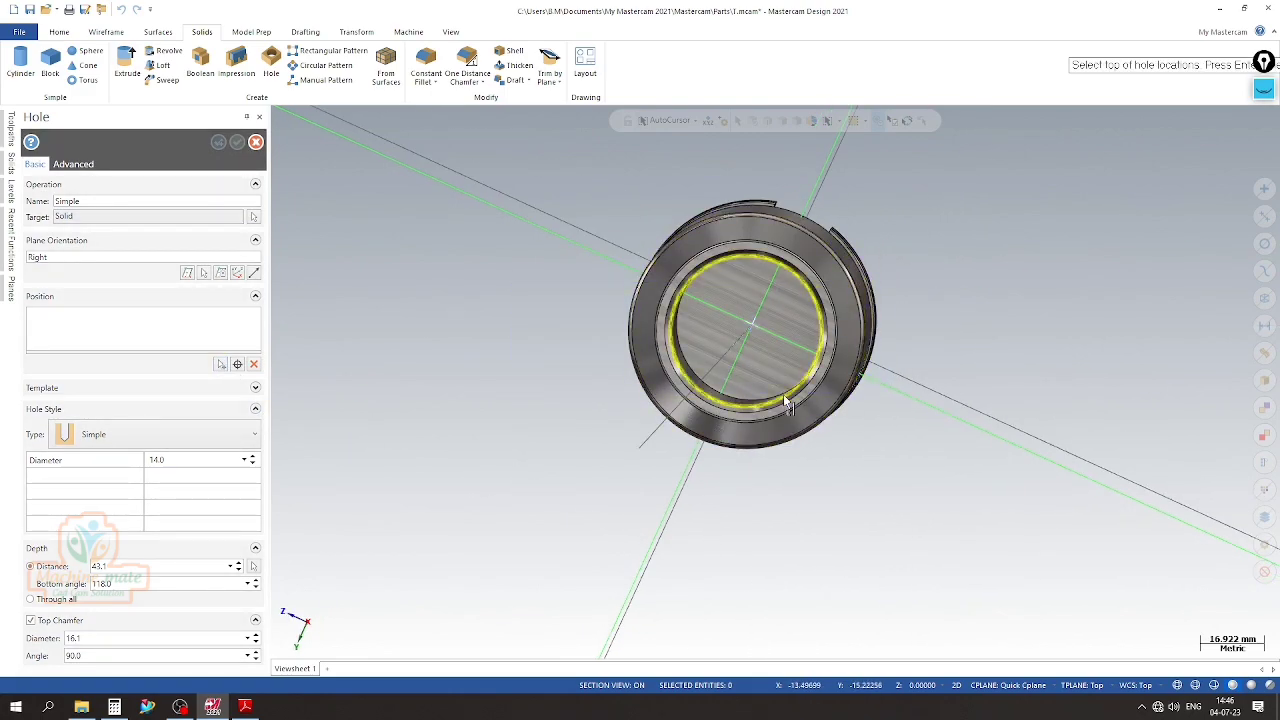
pyautogui.click(786, 403)
pyautogui.moveTo(786, 403); pyautogui.dragTo(720, 470, button='middle')
# Set the hole's diameter to 7 mm and its depth to Through all, check the taper end, and accept the hole
pyautogui.click(240, 462)
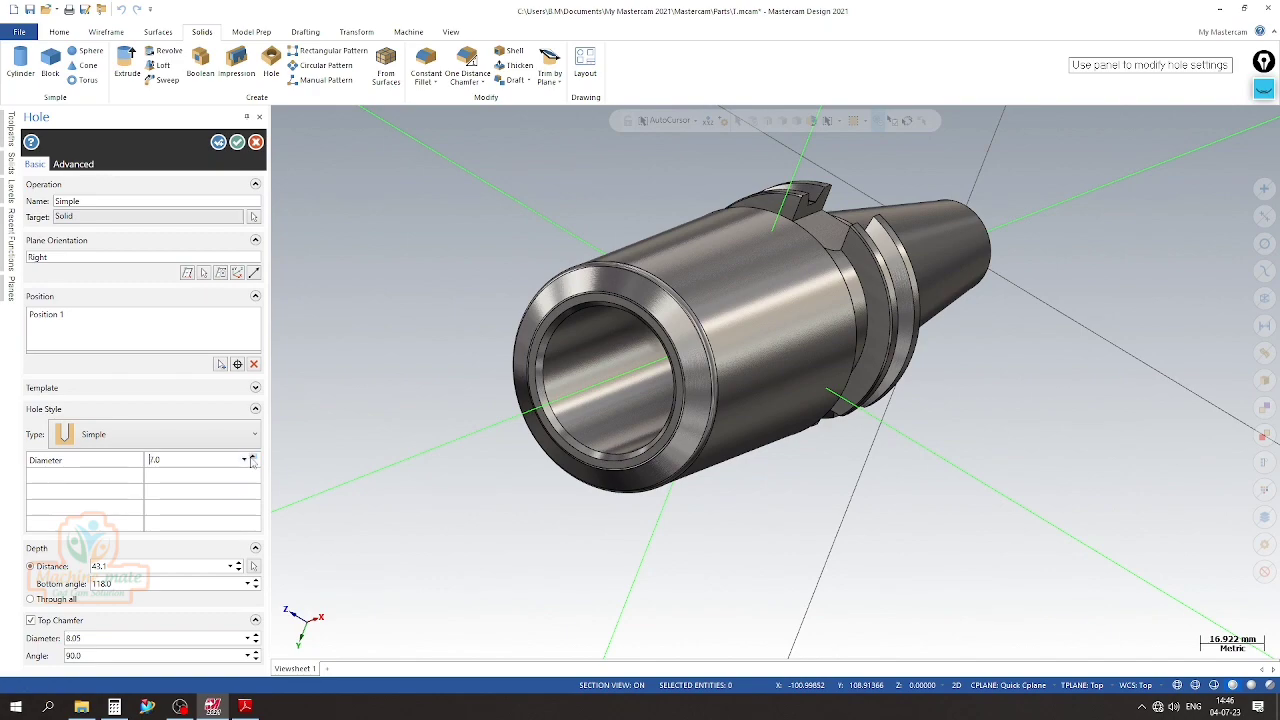
pyautogui.click(46, 601)
pyautogui.scroll(-3, 389, 489)
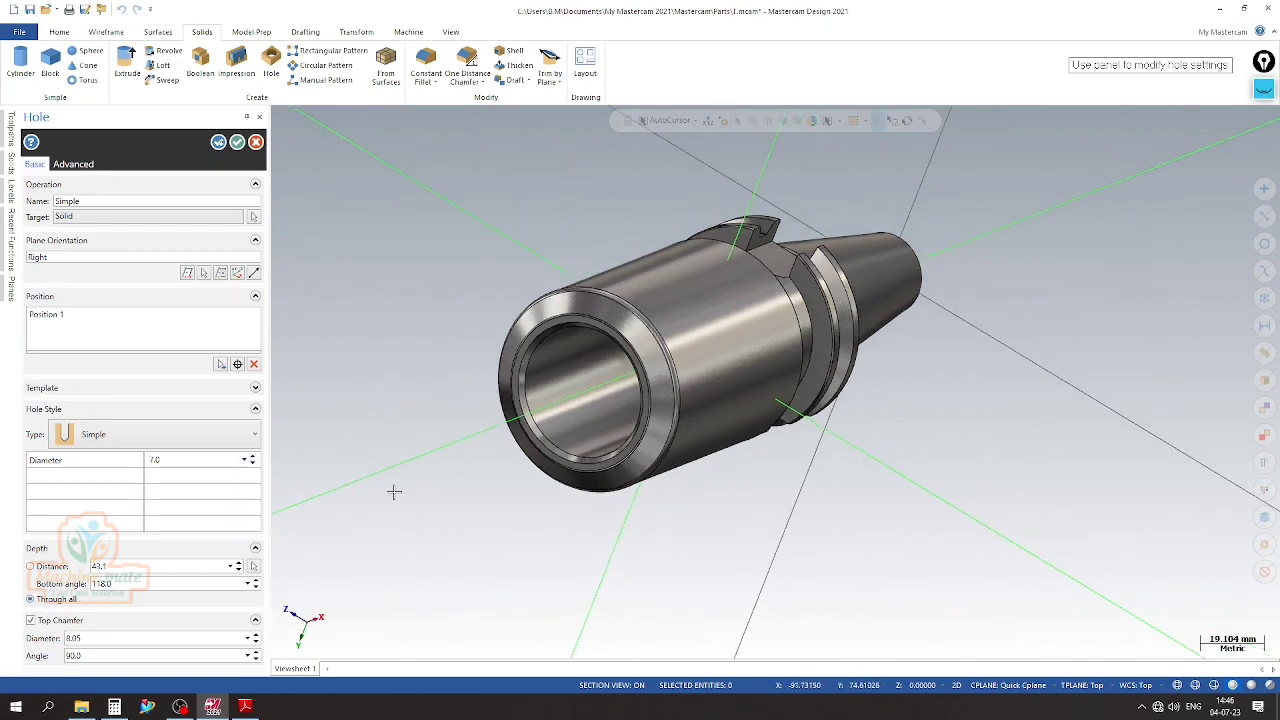
pyautogui.moveTo(636, 488); pyautogui.dragTo(775, 381, button='middle')
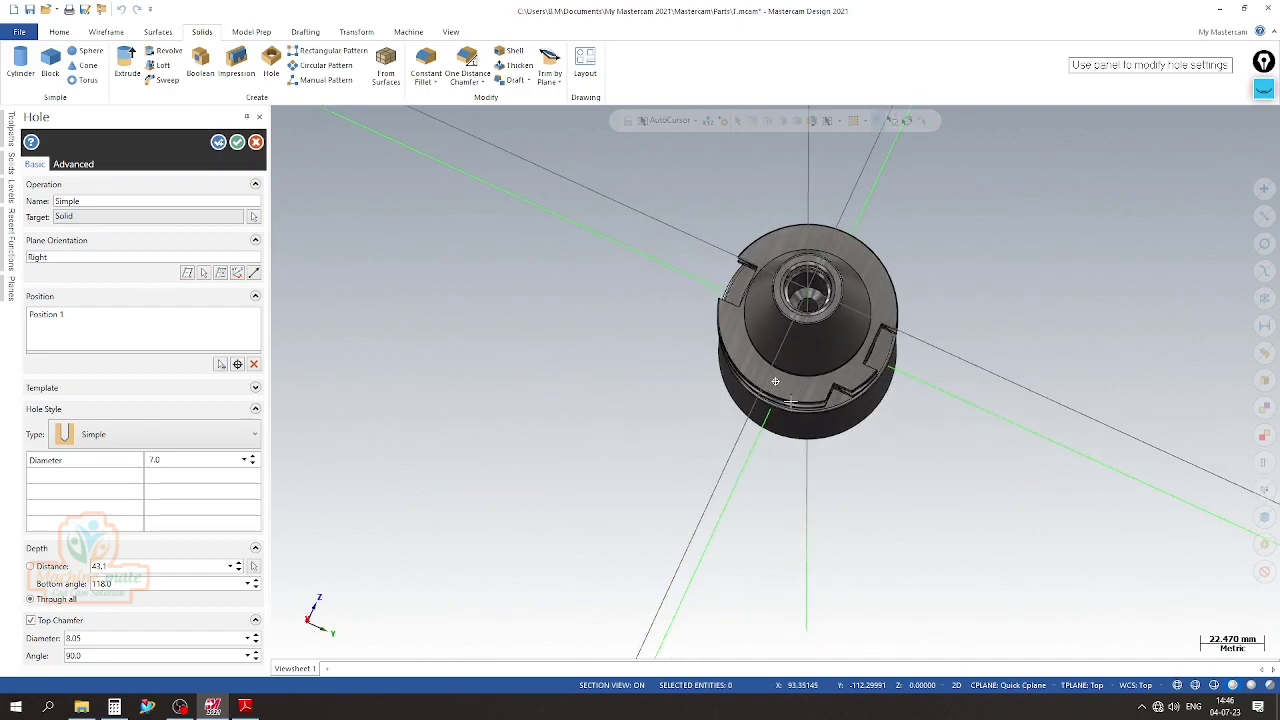
pyautogui.scroll(7, 857, 281)
pyautogui.scroll(-5, 667, 284)
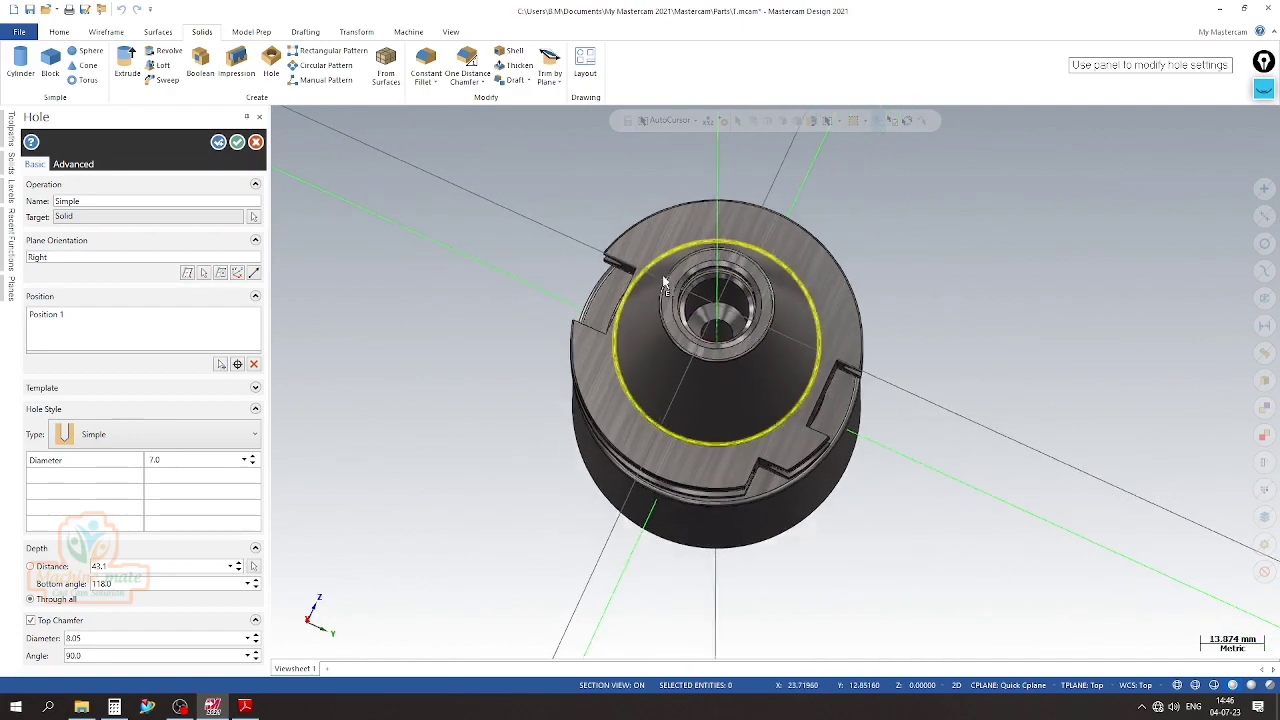
pyautogui.click(237, 143)
# Make level 9 current with level 8 hidden, and return the construction plane to Top
pyautogui.click(9, 195)
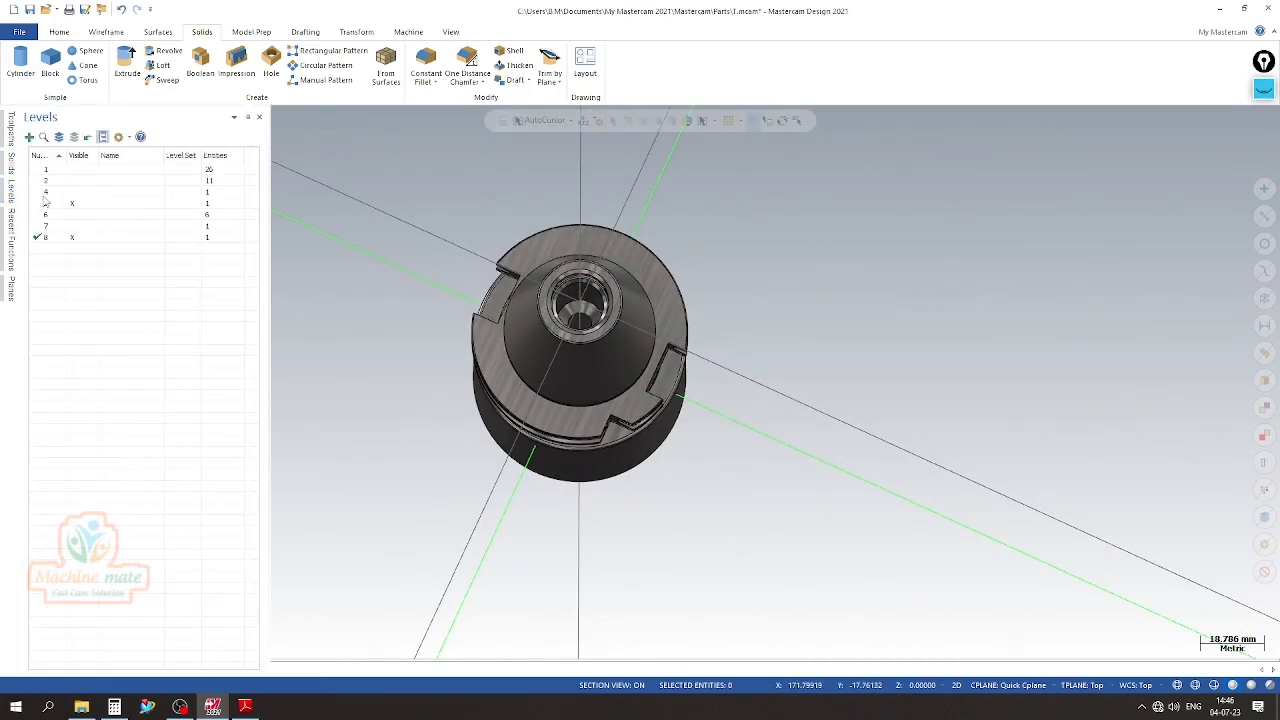
pyautogui.click(77, 238)
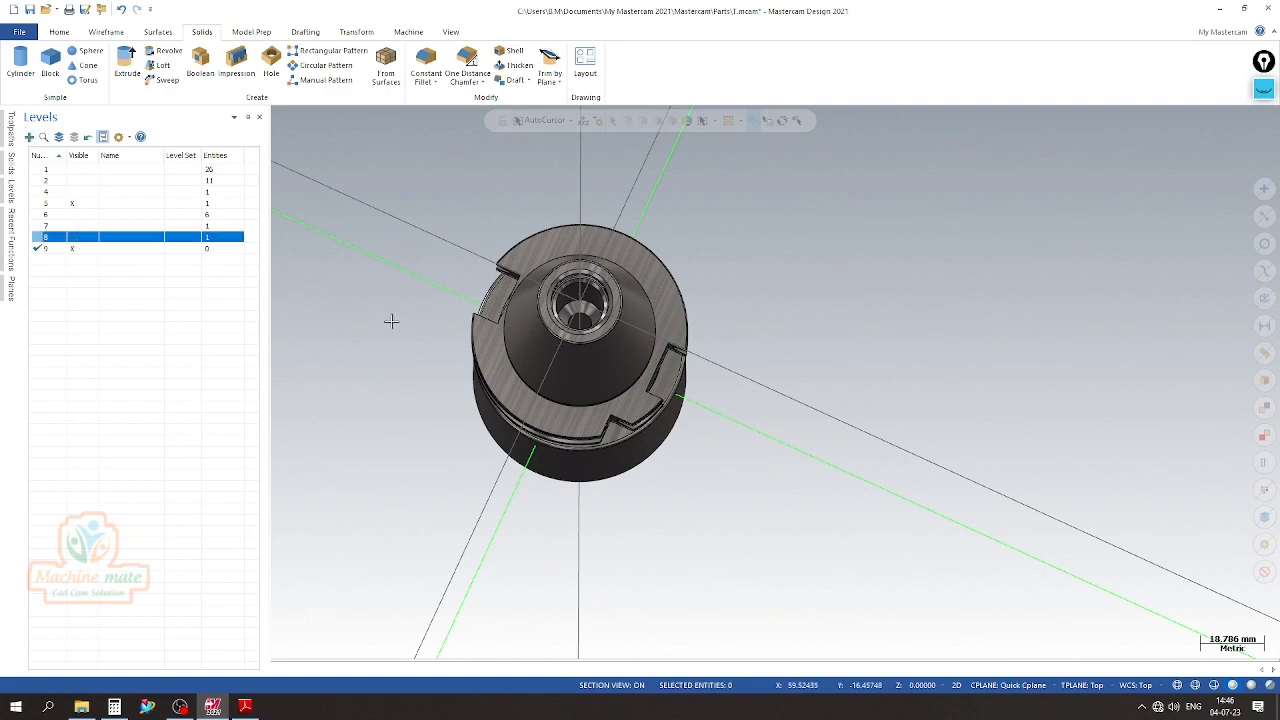
pyautogui.scroll(-6, 567, 338)
pyautogui.click(997, 688)
pyautogui.click(1013, 550)
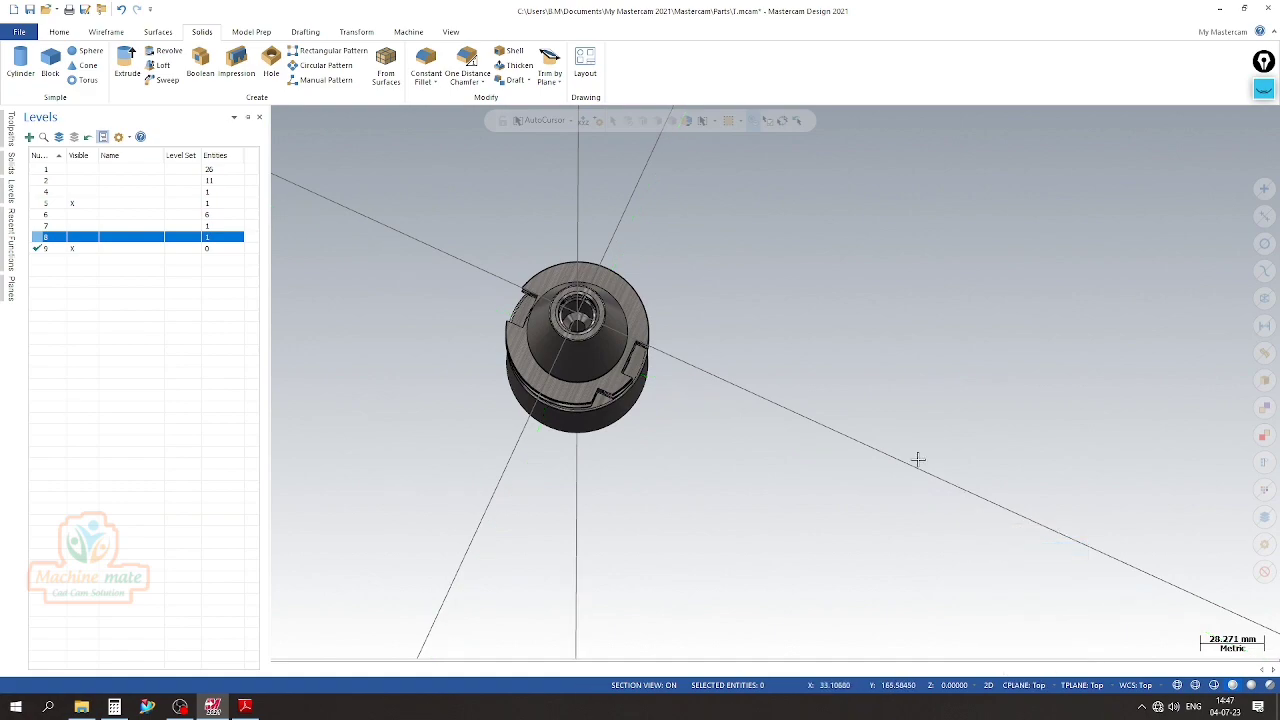
# Hide the display axes and the Levels manager to leave only the solid in the graphics area
pyautogui.scroll(4, 917, 460)
pyautogui.click(453, 33)
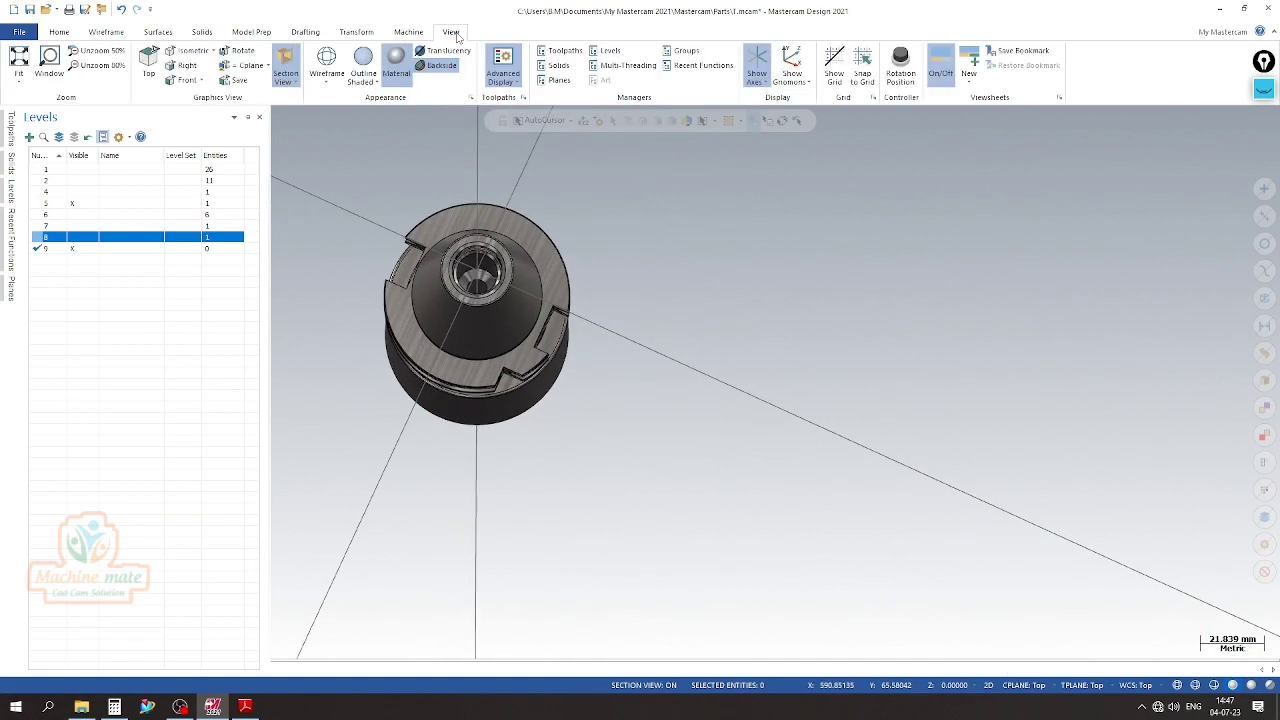
pyautogui.click(757, 65)
pyautogui.scroll(-4, 717, 315)
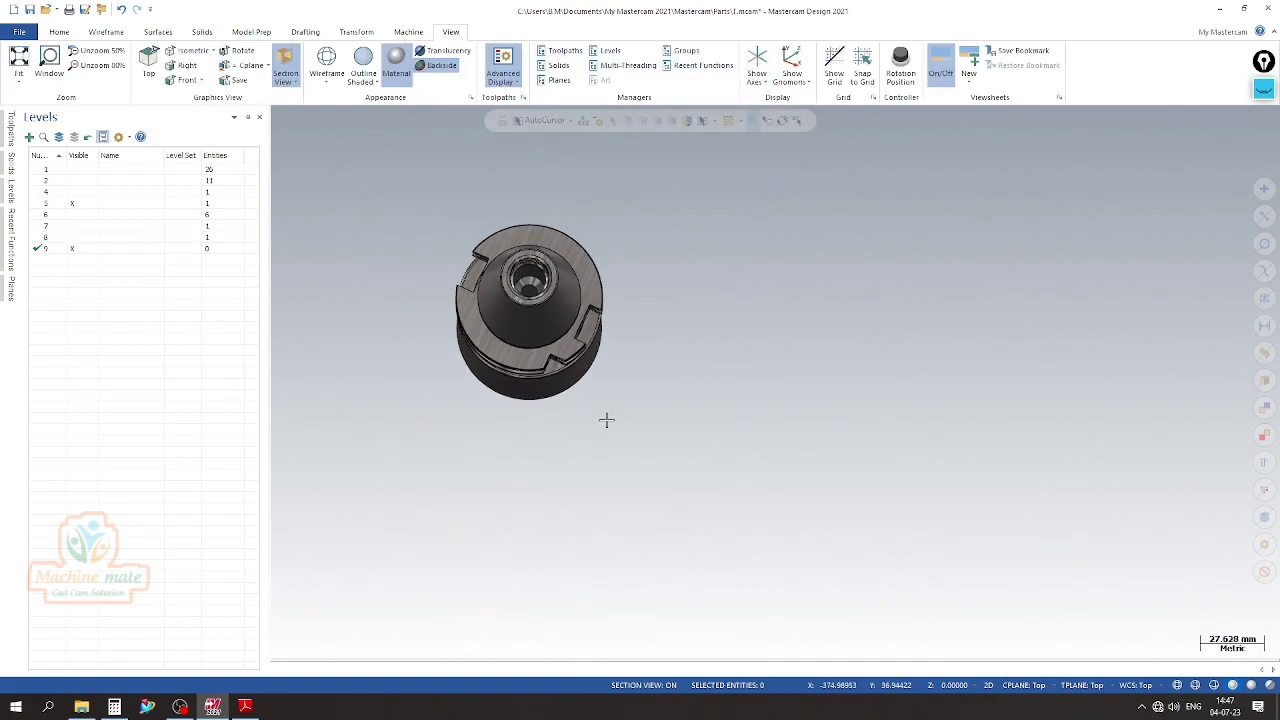
pyautogui.hotkey('alt', 'z')
# Select the whole holder solid and apply the material appearance to it
pyautogui.moveTo(443, 420); pyautogui.dragTo(997, 246, button='middle')
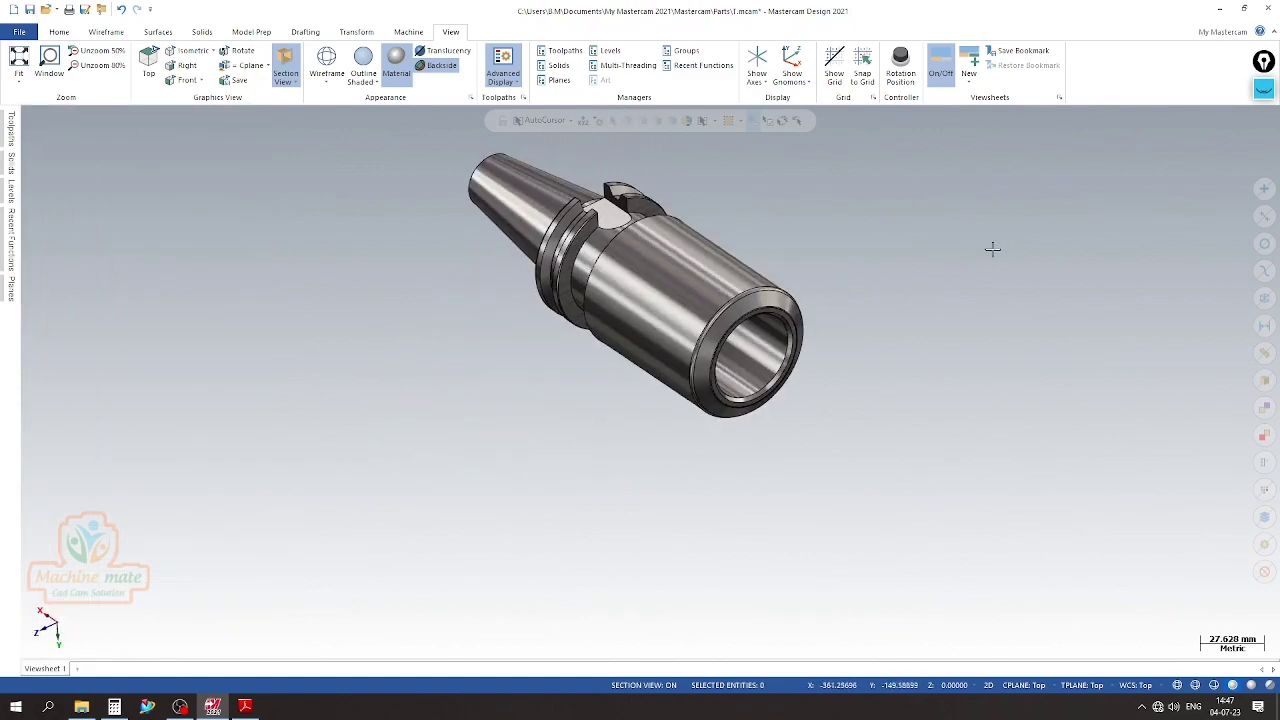
pyautogui.click(668, 306)
pyautogui.rightClick(668, 302)
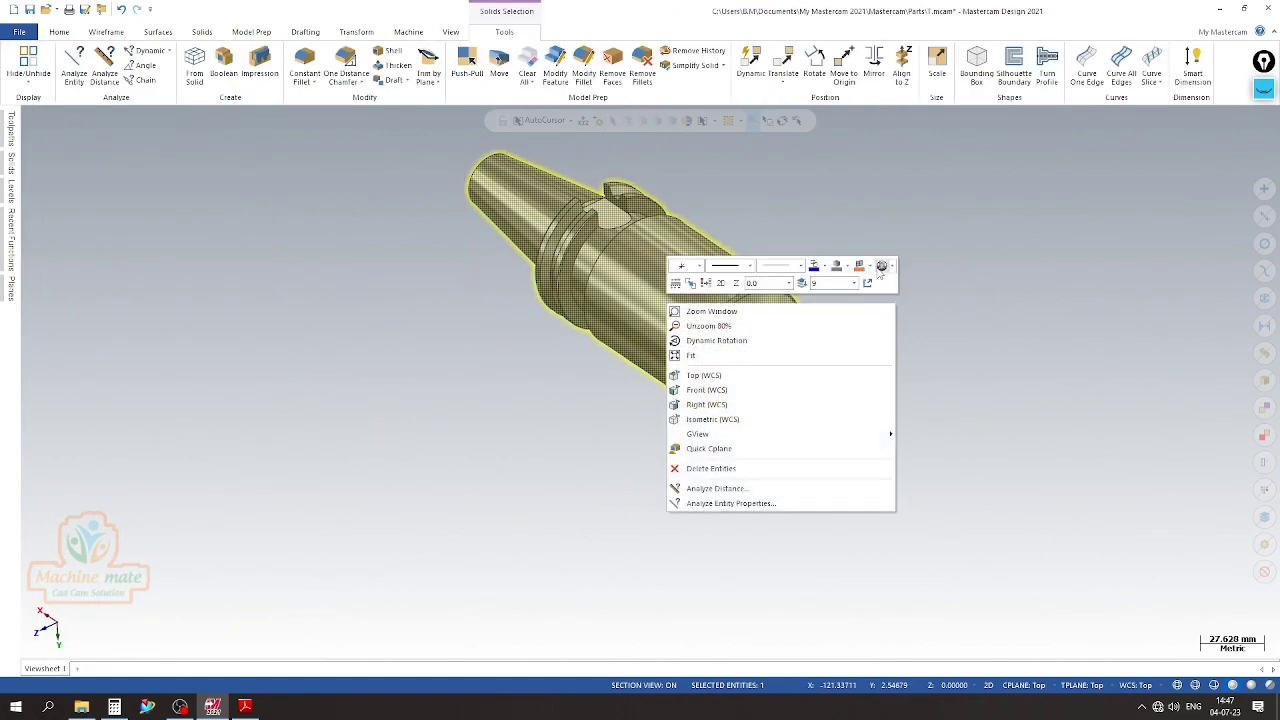
pyautogui.click(880, 269)
pyautogui.scroll(4, 614, 331)
pyautogui.scroll(-5, 570, 325)
pyautogui.scroll(5, 562, 305)
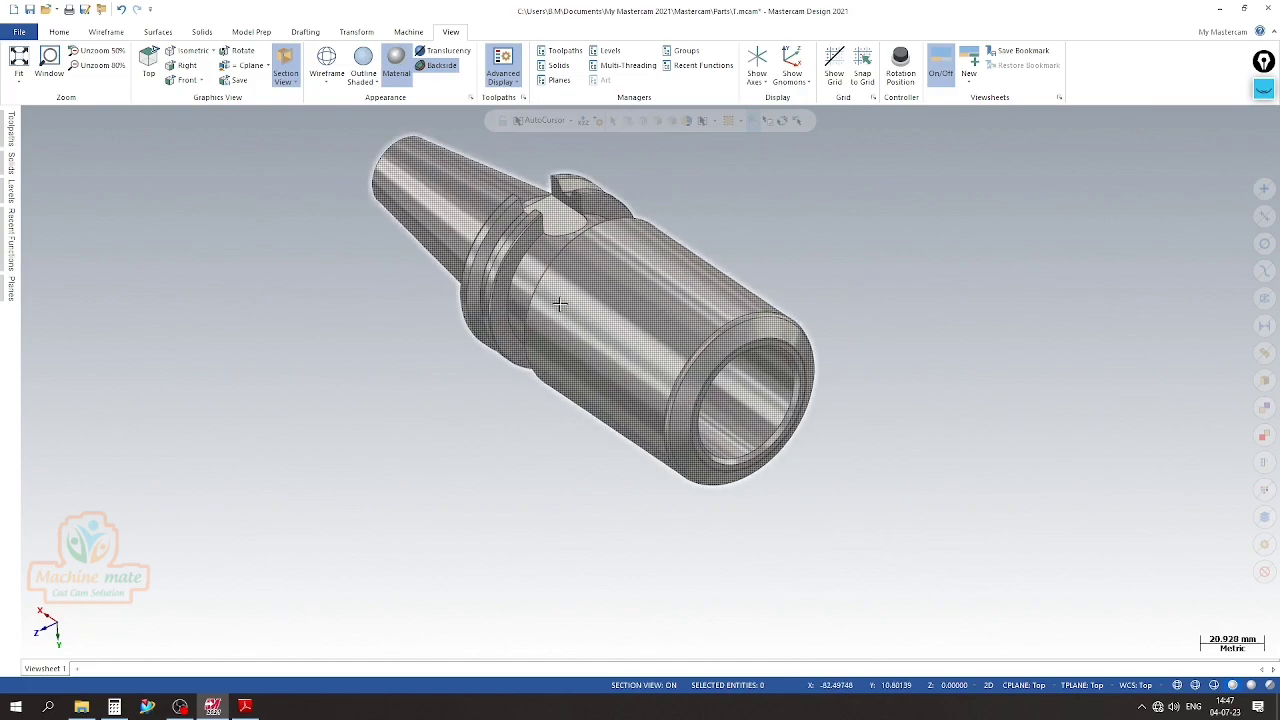
# Section the holder along the Top plane to expose its interior
pyautogui.scroll(3, 560, 303)
pyautogui.scroll(-4, 560, 303)
pyautogui.moveTo(560, 303); pyautogui.dragTo(472, 263, button='middle')
pyautogui.scroll(5, 475, 261)
pyautogui.scroll(-4, 525, 250)
pyautogui.scroll(-2, 658, 255)
pyautogui.click(12, 288)
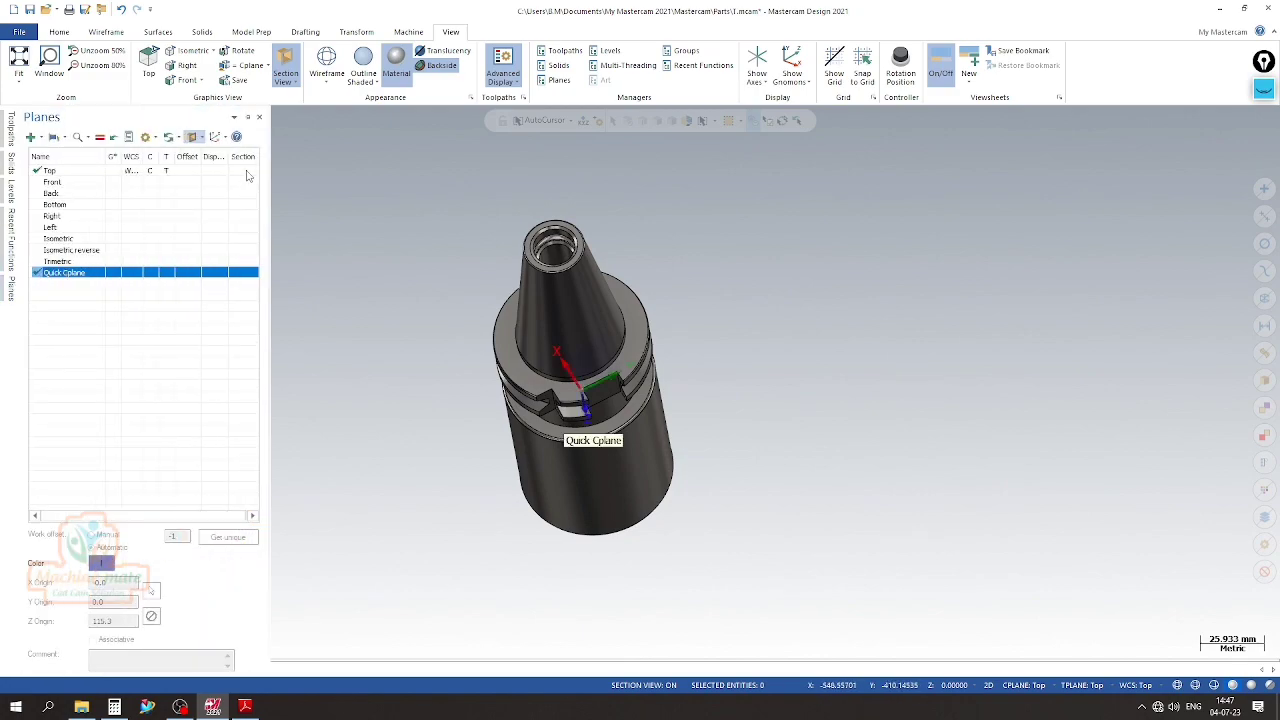
pyautogui.click(246, 171)
pyautogui.moveTo(838, 394); pyautogui.dragTo(535, 401, button='middle')
# Examine the sectioned holder's through hole, stepped bore, internal groove and chamfers from several angles
pyautogui.scroll(5, 759, 360)
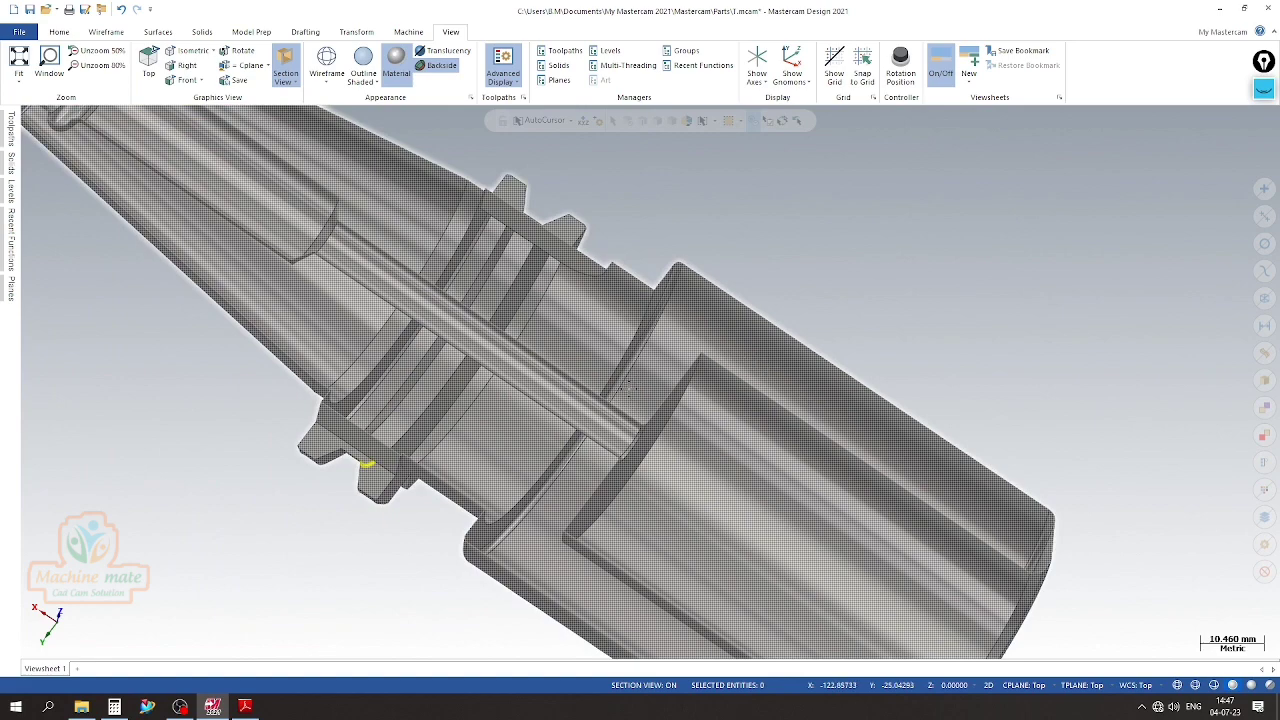
pyautogui.scroll(-5, 601, 395)
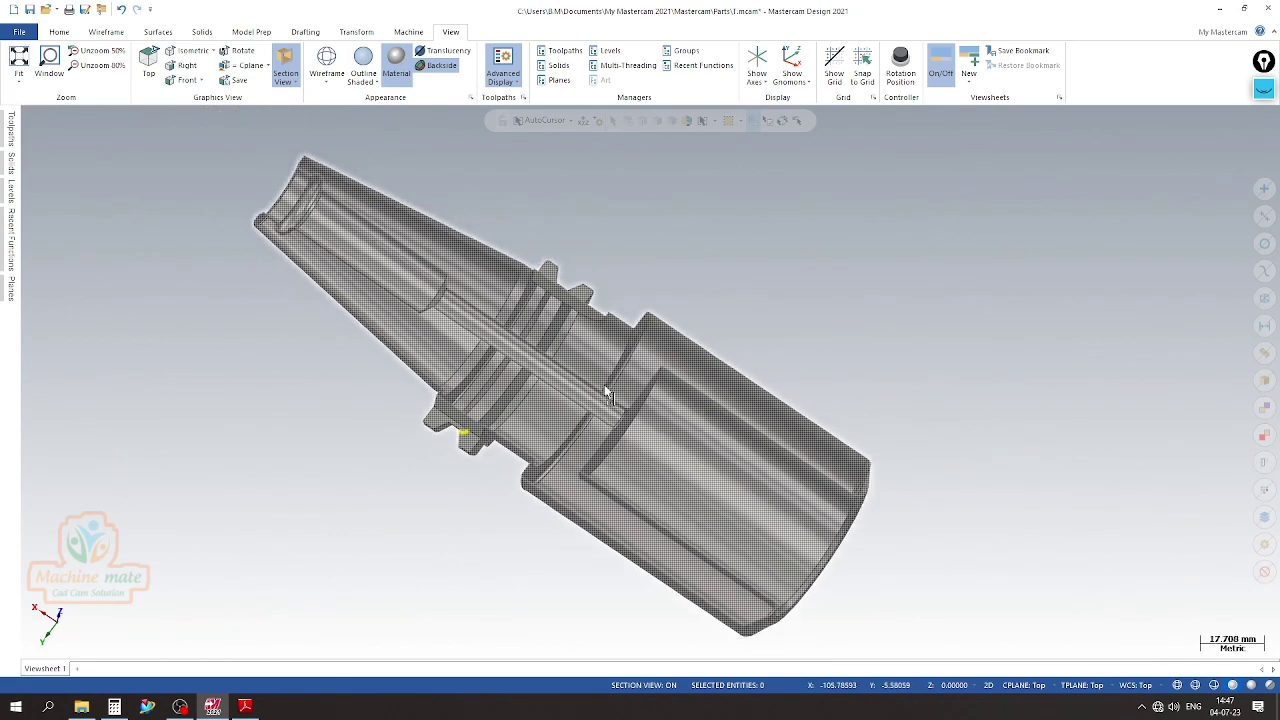
pyautogui.moveTo(562, 326); pyautogui.dragTo(535, 390, button='middle')
pyautogui.scroll(10, 425, 355)
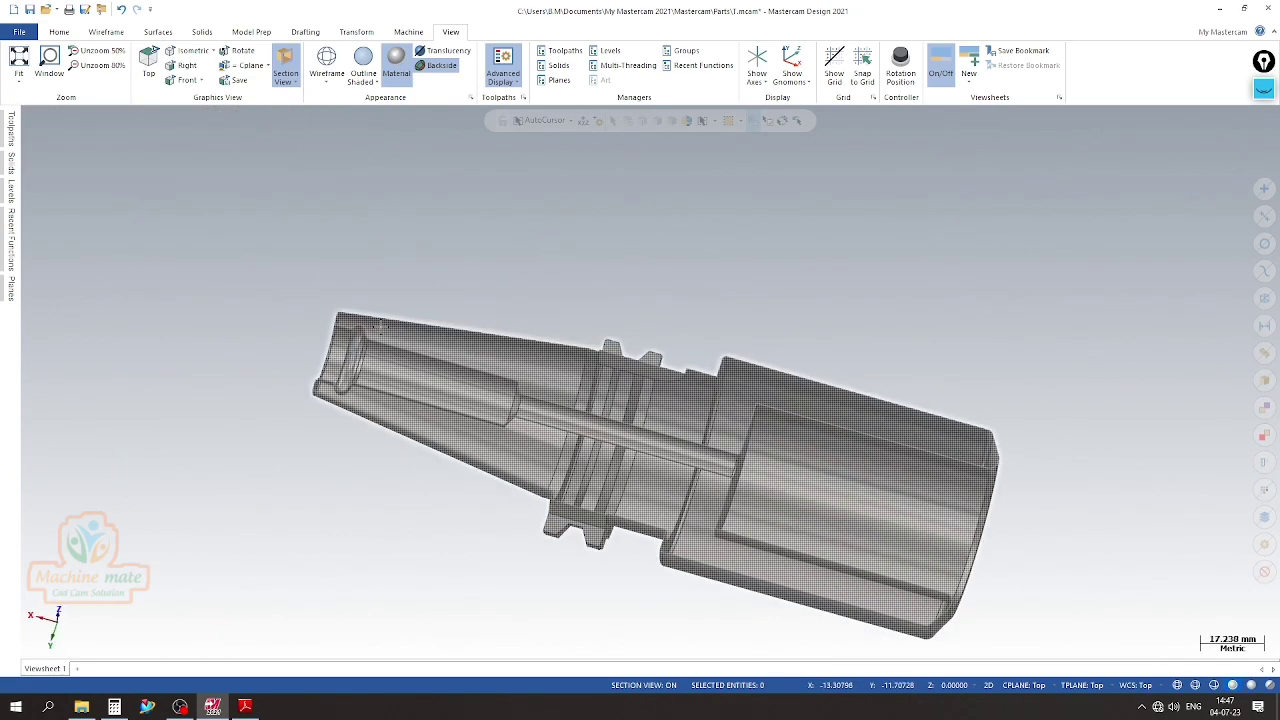
pyautogui.scroll(-5, 500, 317)
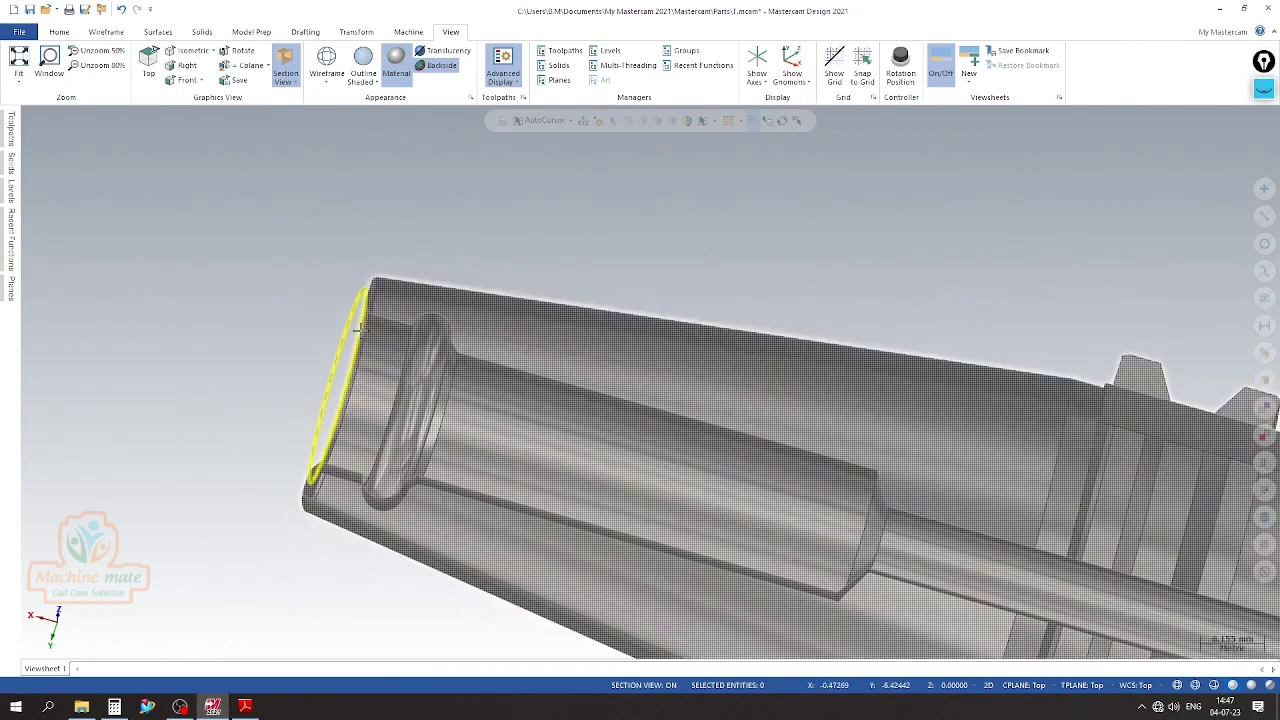
pyautogui.moveTo(502, 458); pyautogui.dragTo(448, 448, button='middle')
pyautogui.scroll(5, 450, 451)
pyautogui.scroll(6, 450, 451)
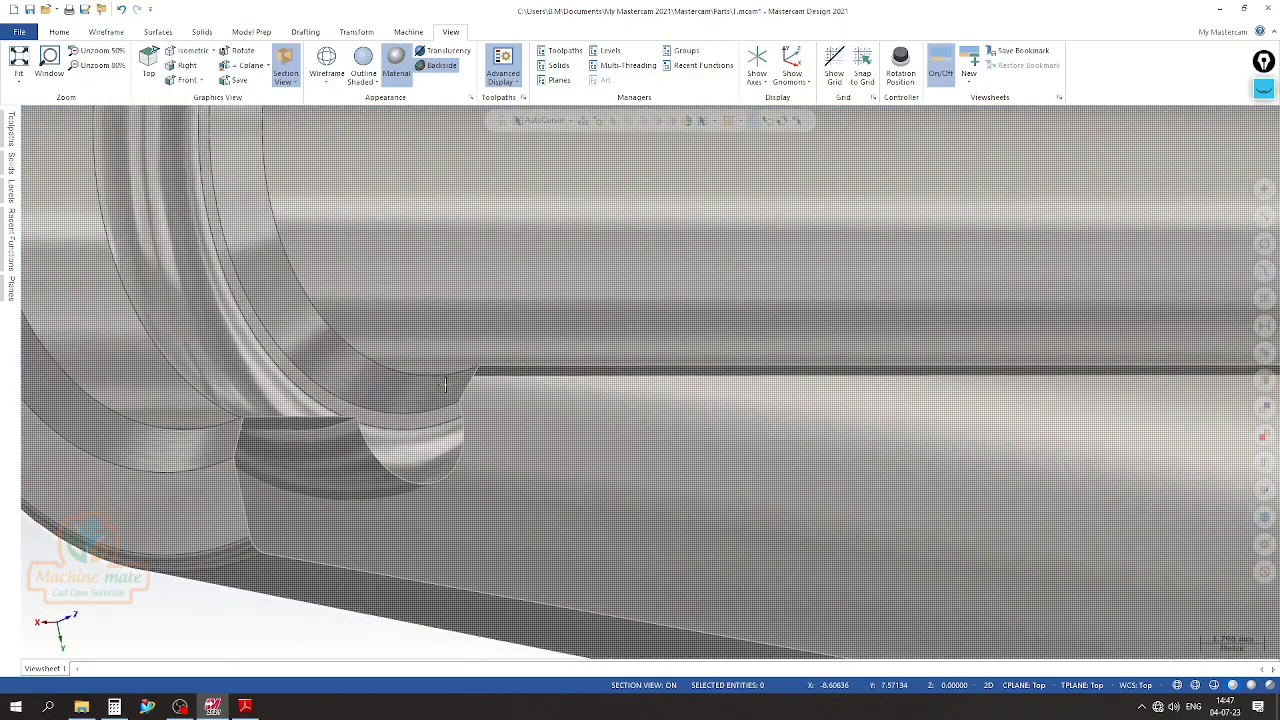
pyautogui.scroll(-4, 460, 400)
pyautogui.scroll(-4, 450, 384)
pyautogui.moveTo(651, 399)
pyautogui.mouseDown(button='middle')
pyautogui.moveTo(327, 398)
pyautogui.moveTo(320, 297)
pyautogui.mouseUp(button='middle')
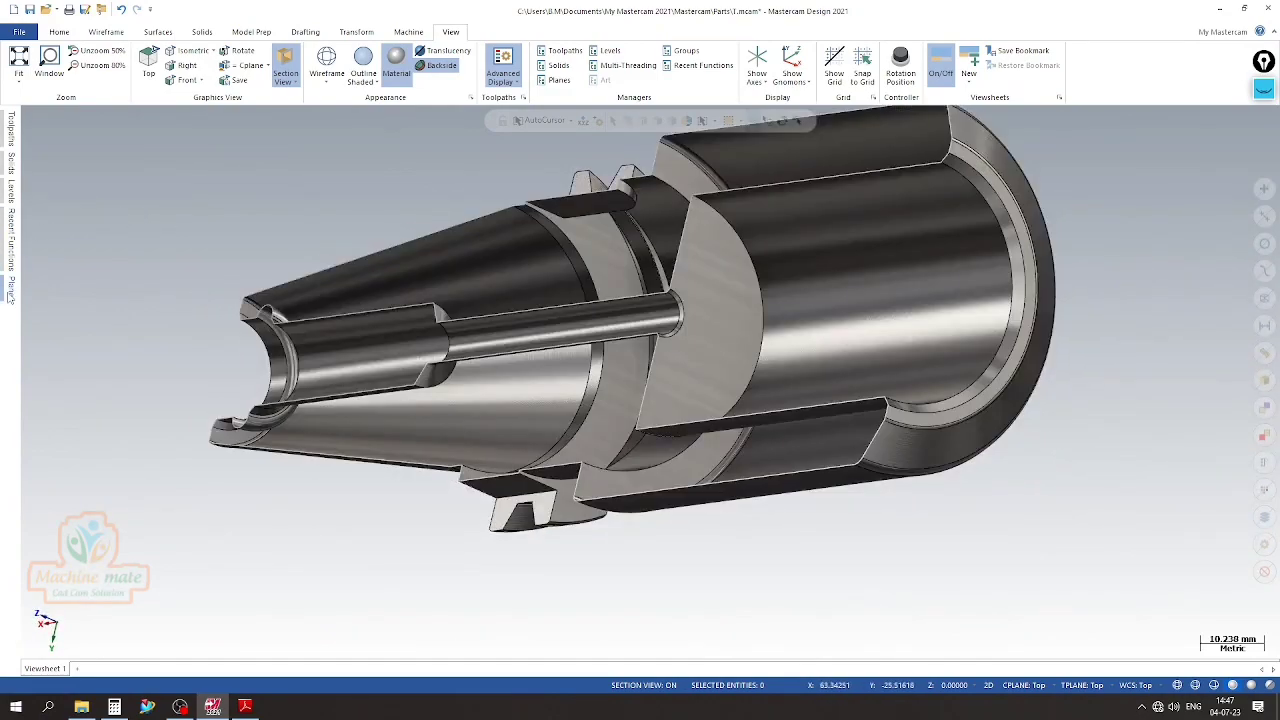
# Turn off the Top plane section and view the complete holder from outside
pyautogui.click(10, 292)
pyautogui.click(243, 172)
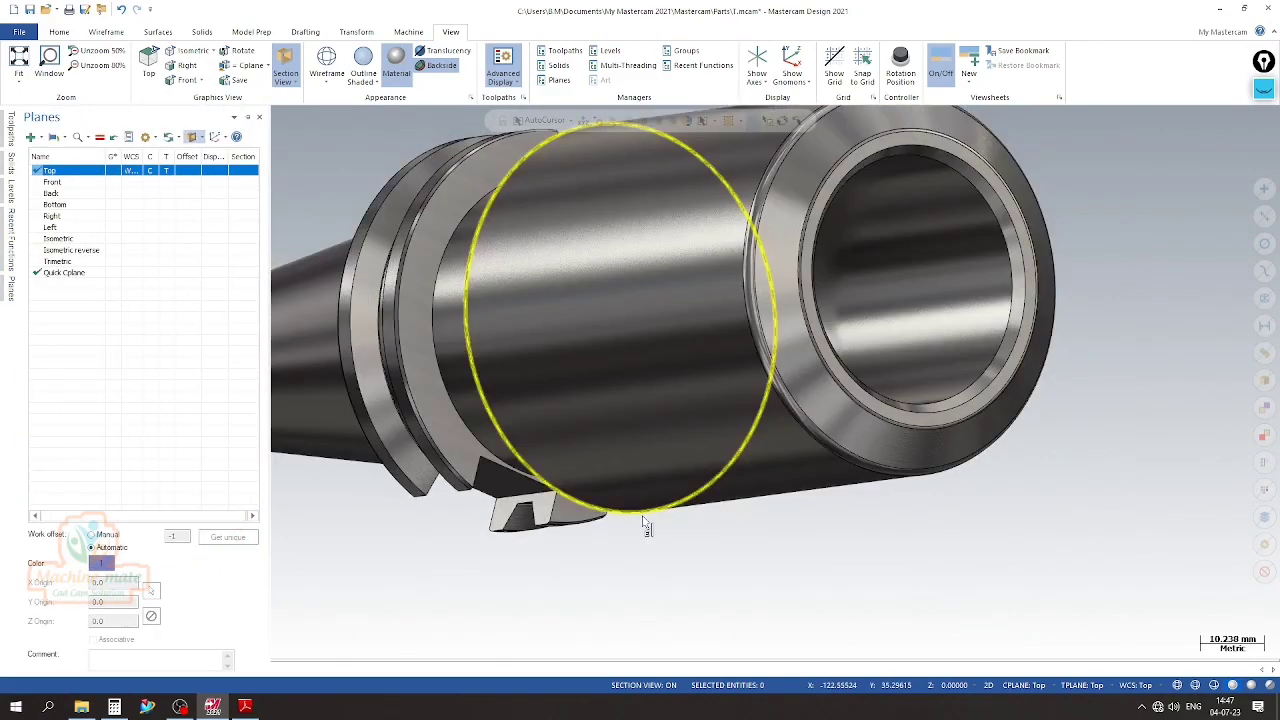
pyautogui.scroll(-3, 648, 528)
pyautogui.moveTo(652, 516); pyautogui.dragTo(954, 449, button='middle')
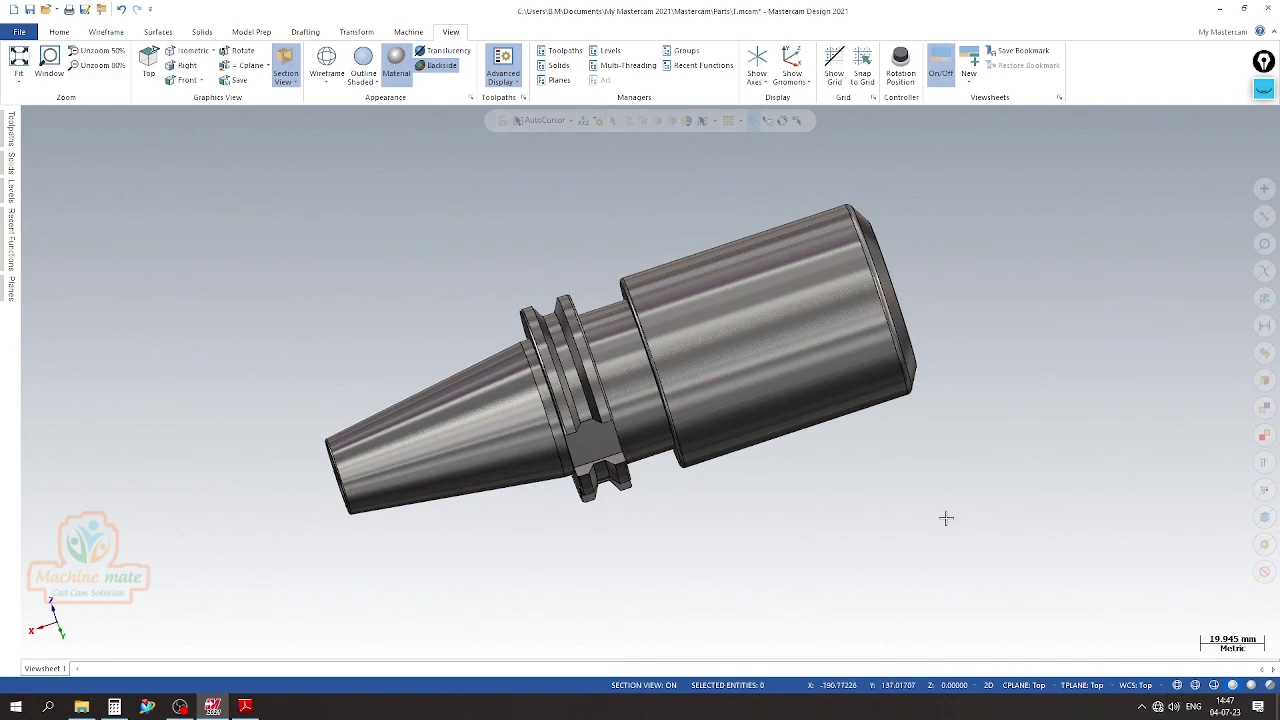
# Examine the outside of the complete holder from several angles, including both end openings and the flange notches, finishing in isometric view
pyautogui.scroll(2, 661, 404)
pyautogui.scroll(-4, 440, 420)
pyautogui.moveTo(599, 399); pyautogui.dragTo(917, 263, button='middle')
pyautogui.scroll(2, 562, 432)
pyautogui.scroll(-4, 809, 389)
pyautogui.moveTo(650, 381)
pyautogui.mouseDown(button='middle')
pyautogui.moveTo(761, 389)
pyautogui.moveTo(751, 376)
pyautogui.mouseUp(button='middle')
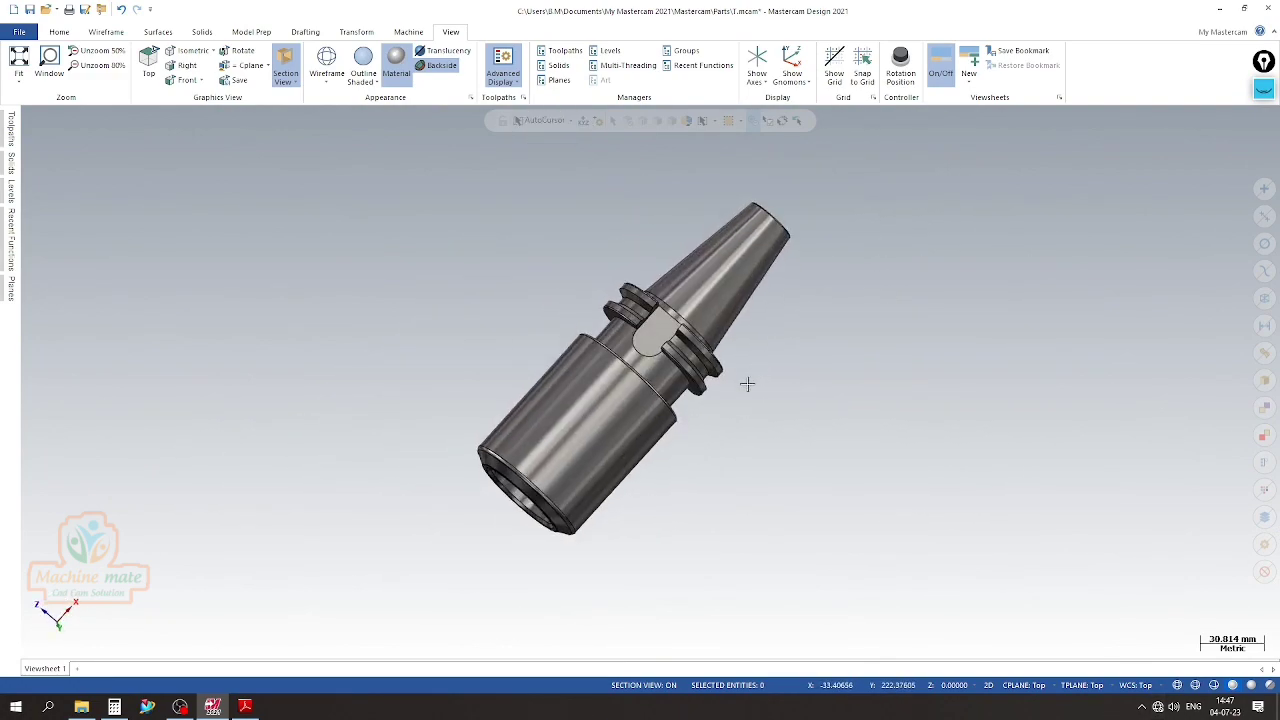
pyautogui.rightClick(814, 351)
pyautogui.click(862, 467)
pyautogui.scroll(-3, 912, 550)
pyautogui.scroll(4, 556, 379)
pyautogui.scroll(-2, 531, 338)
pyautogui.moveTo(384, 259)
pyautogui.mouseDown(button='middle')
pyautogui.moveTo(580, 251)
pyautogui.moveTo(209, 195)
pyautogui.mouseUp(button='middle')
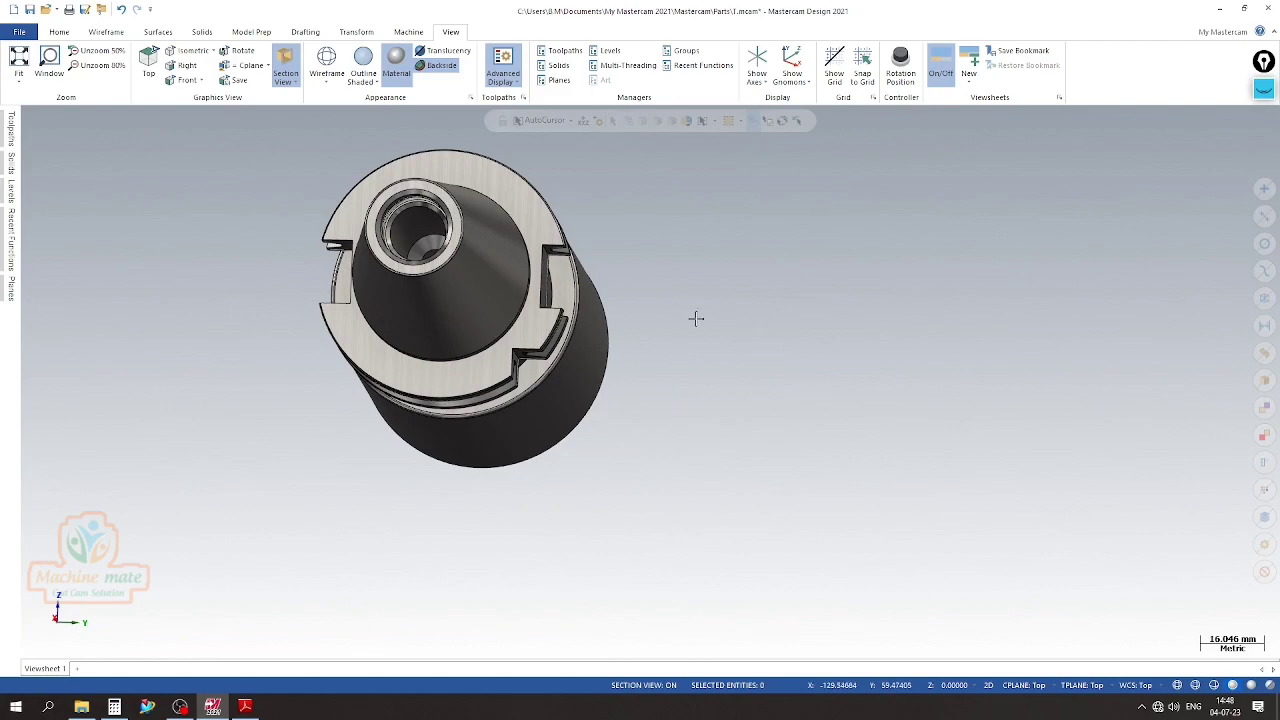
pyautogui.moveTo(612, 305); pyautogui.dragTo(1004, 530, button='middle')
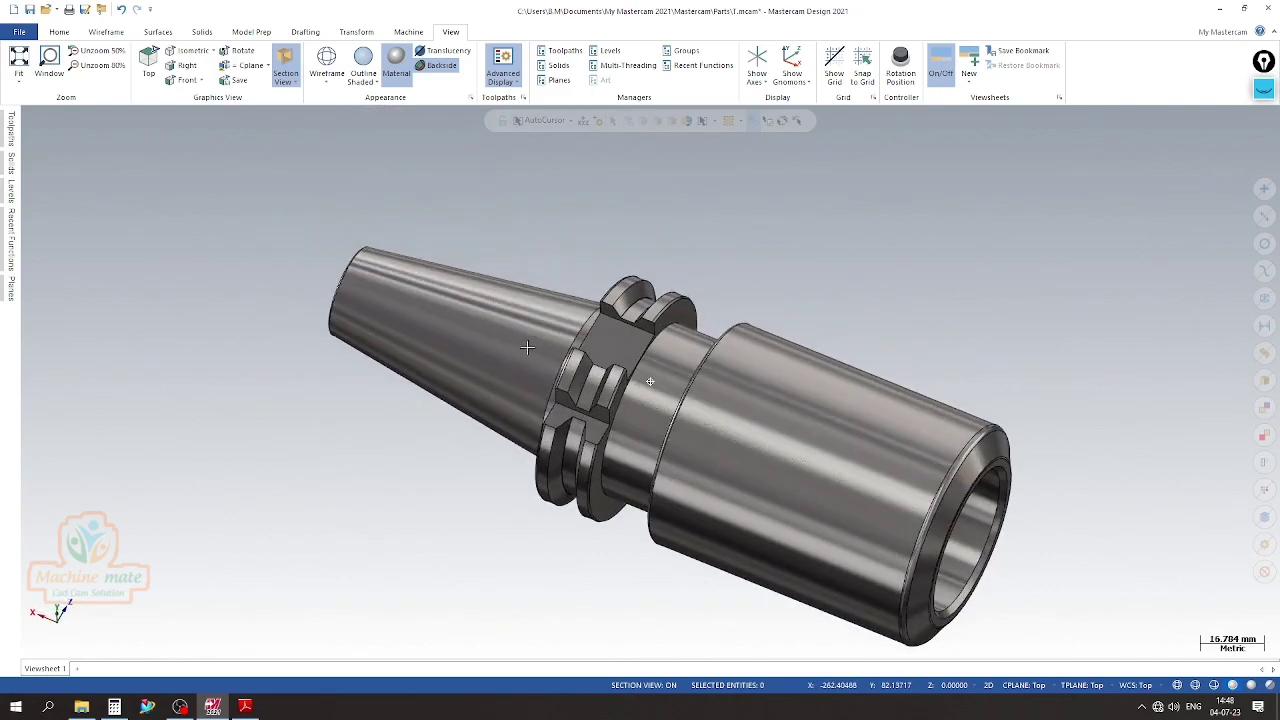
pyautogui.scroll(3, 1004, 530)
pyautogui.scroll(-4, 1004, 530)
pyautogui.moveTo(1023, 409); pyautogui.dragTo(512, 243, button='middle')
pyautogui.scroll(3, 902, 372)
pyautogui.scroll(-5, 808, 380)
pyautogui.rightClick(512, 243)
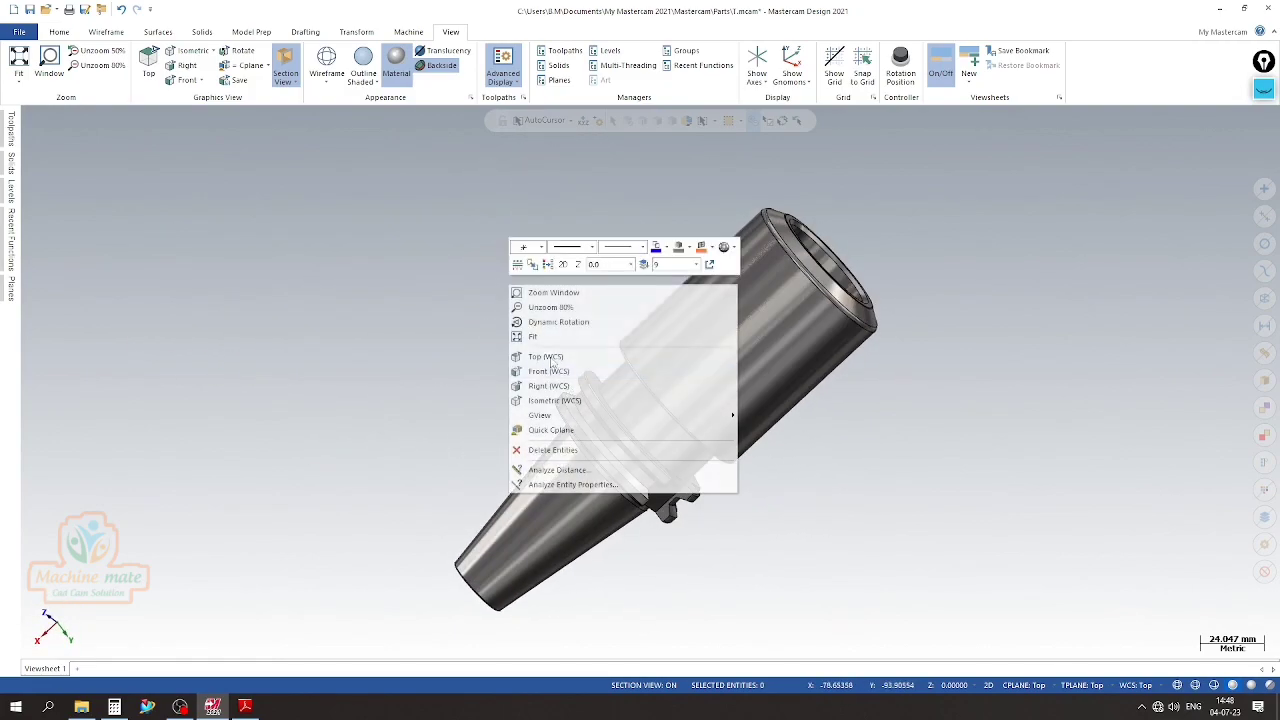
pyautogui.click(587, 402)
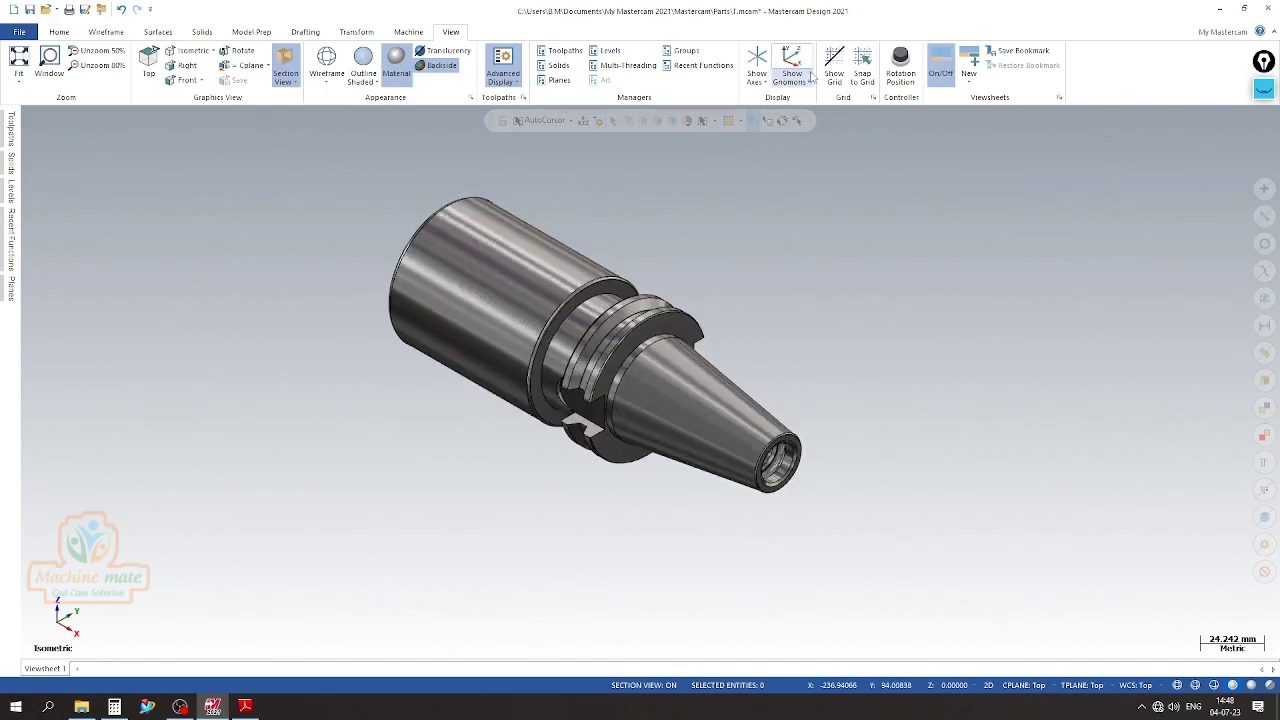
# Display the coordinate axes and orient the holder to the Top (WCS) view
pyautogui.click(757, 65)
pyautogui.scroll(-1, 749, 386)
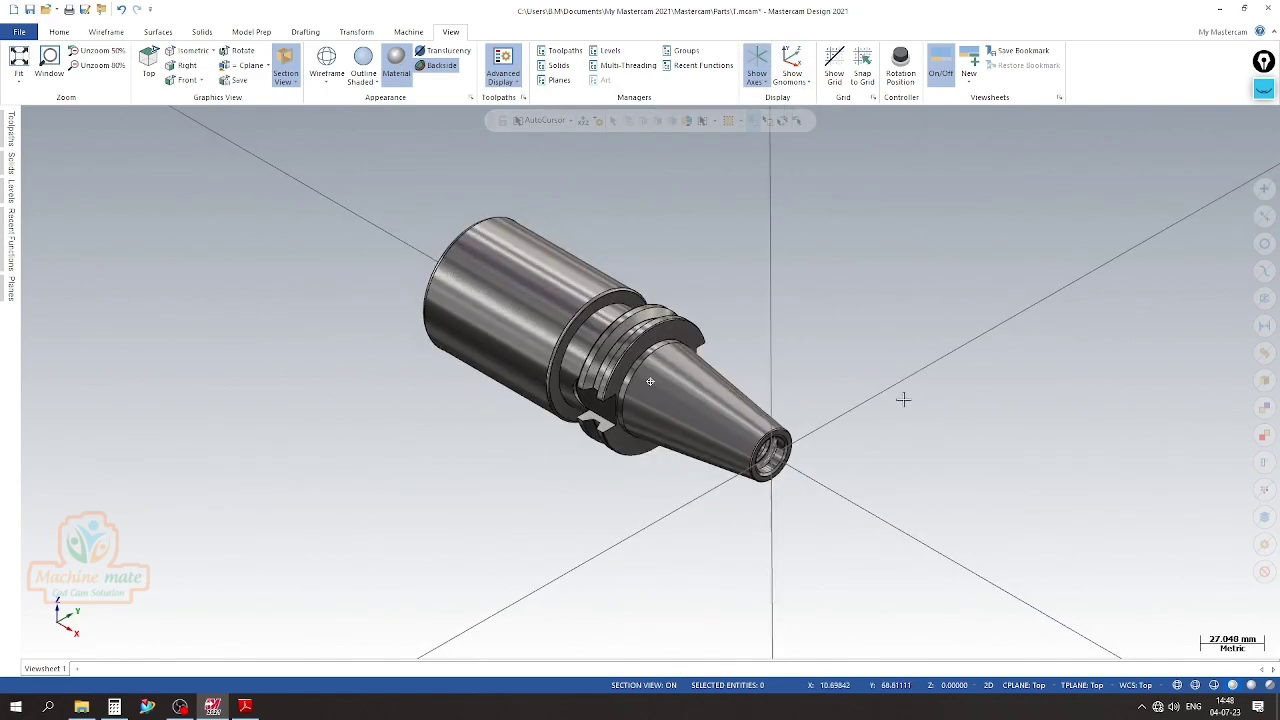
pyautogui.scroll(2, 490, 215)
pyautogui.rightClick(374, 231)
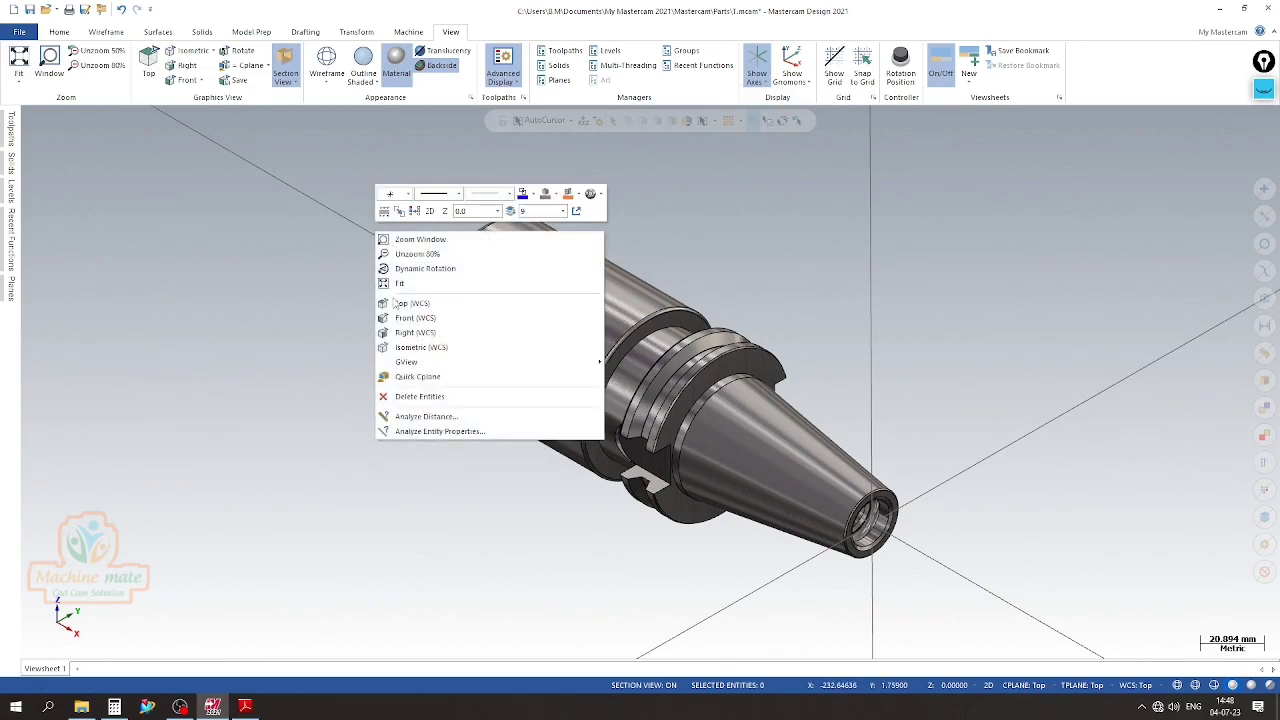
pyautogui.click(418, 304)
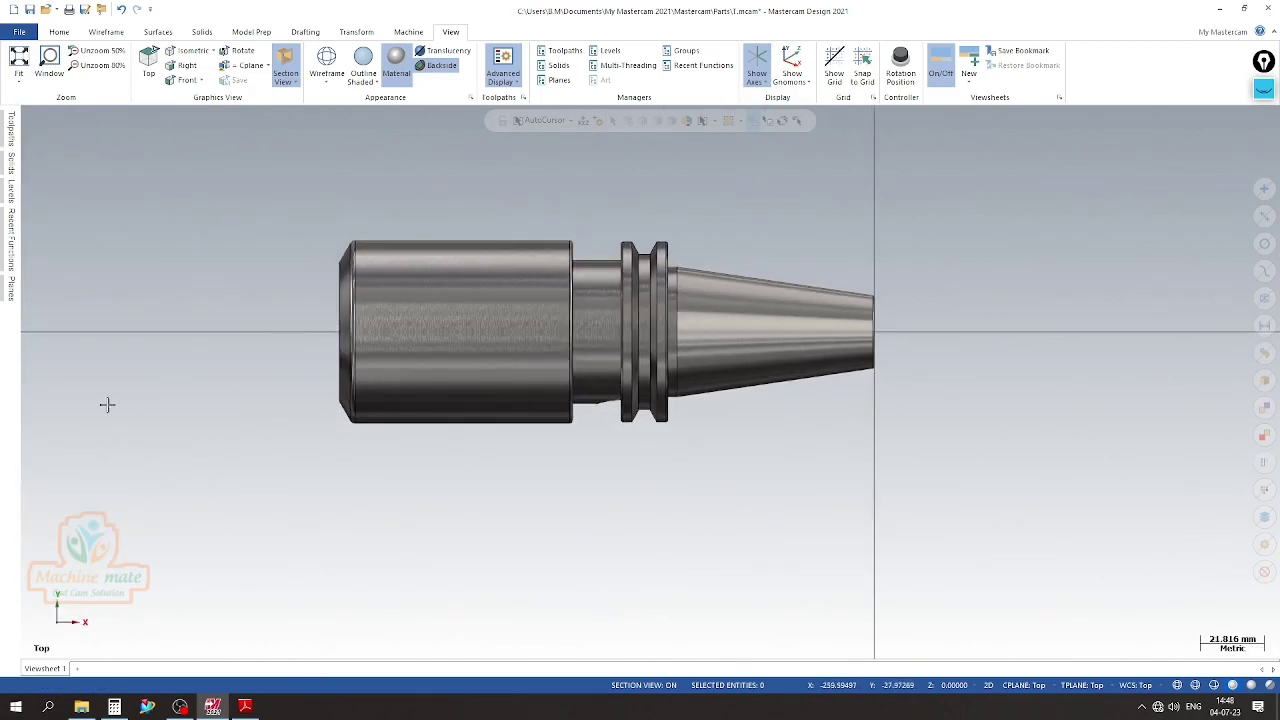
# Section the holder along the Top plane to expose its bore in the top view
pyautogui.click(11, 290)
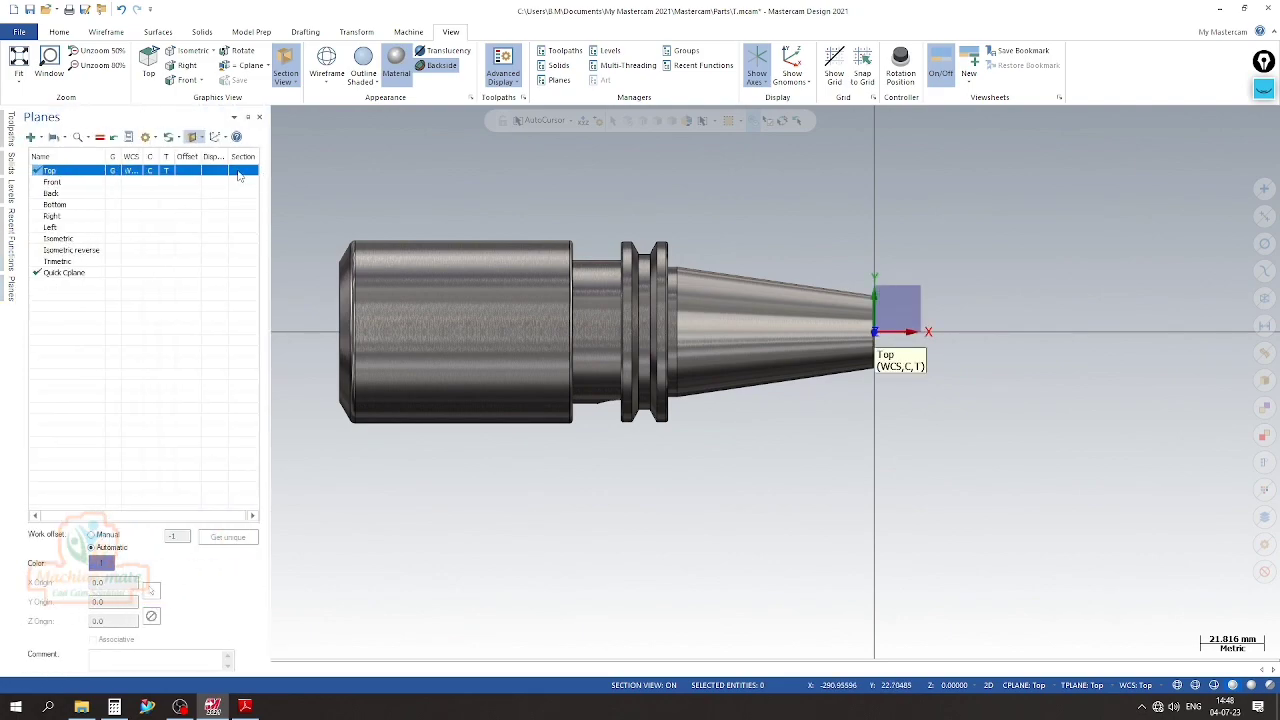
pyautogui.click(242, 171)
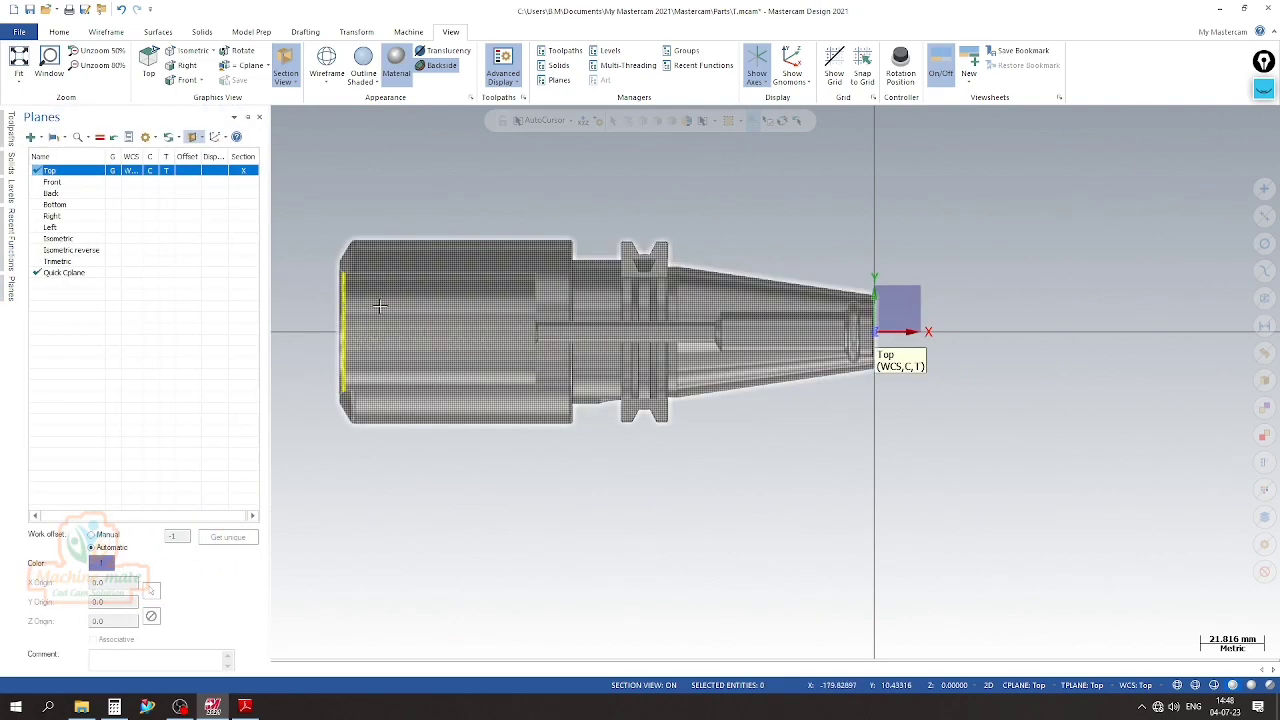
pyautogui.scroll(-2, 391, 371)
pyautogui.click(11, 192)
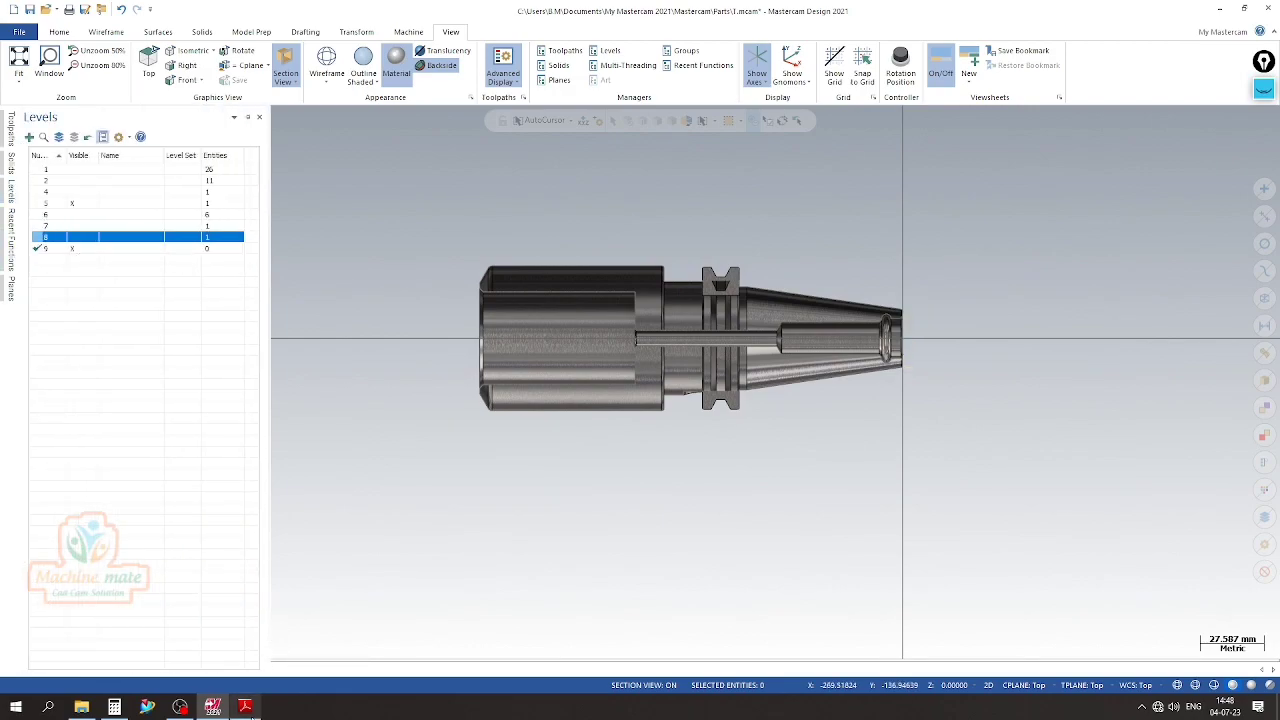
# Switch to the PDF drawing in Adobe Reader and check Section C-C for the side lock holes' diameter, offset and spacing
pyautogui.click(245, 707)
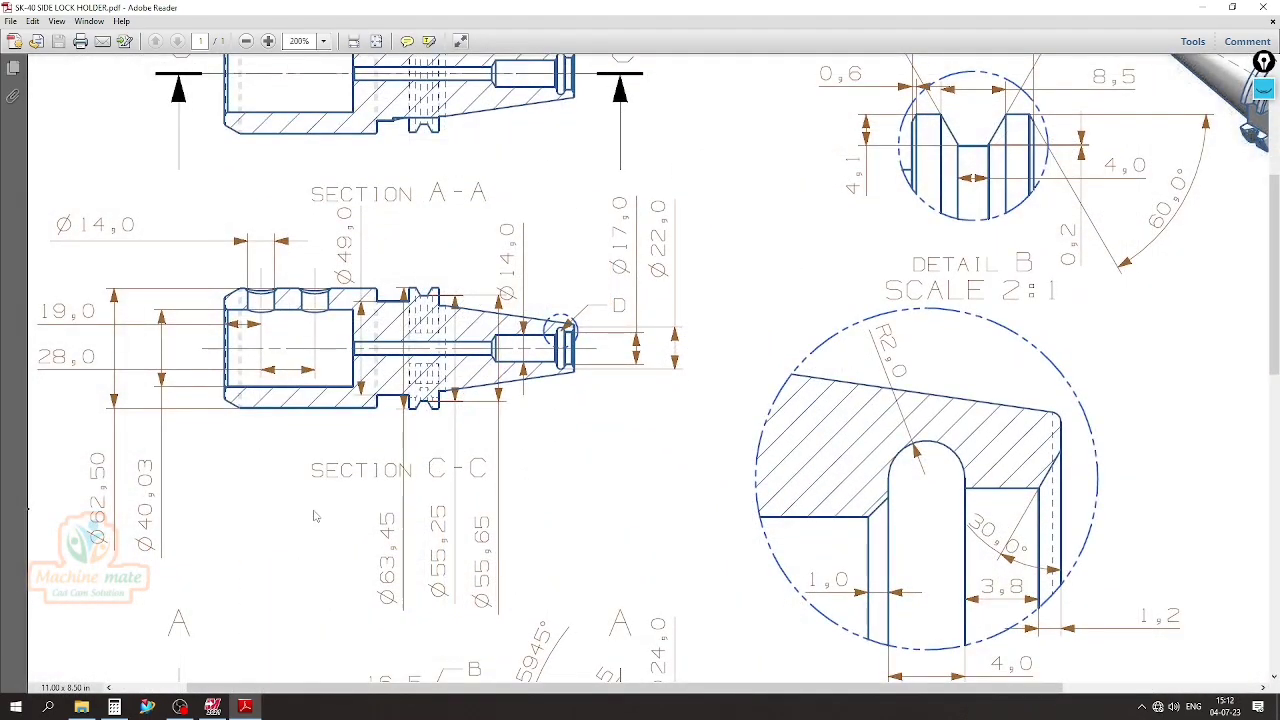
pyautogui.click(212, 707)
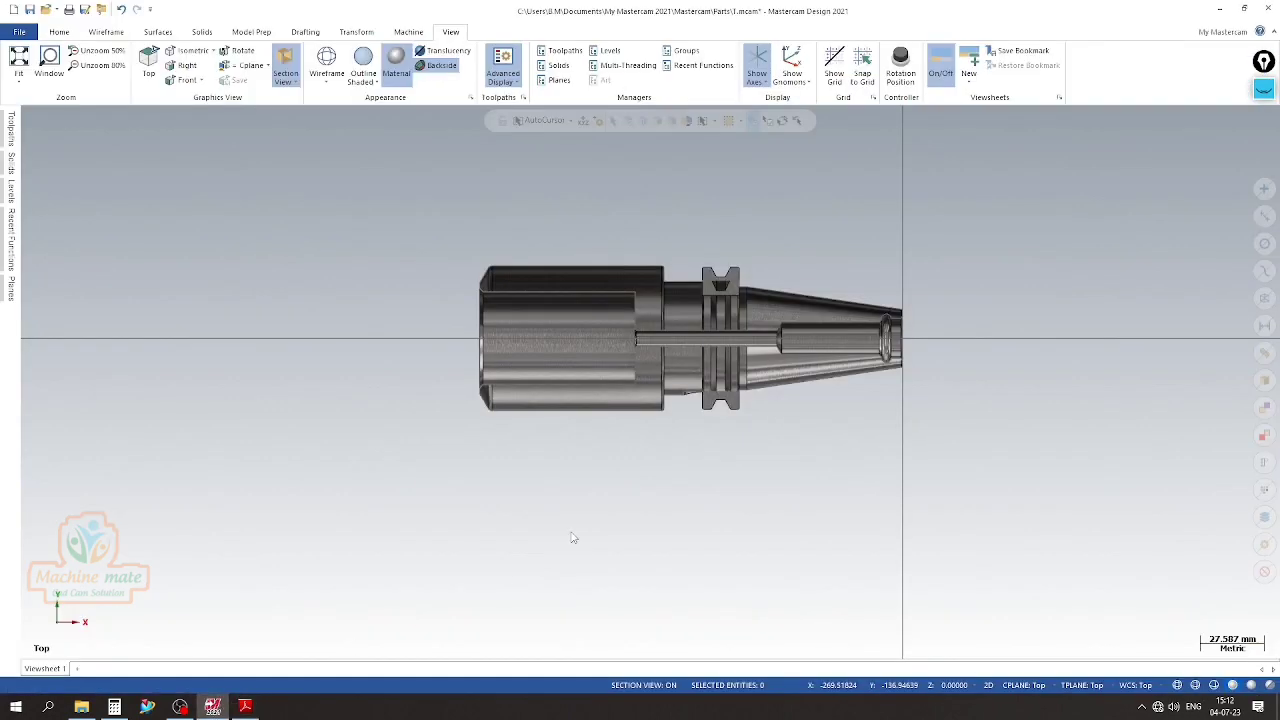
pyautogui.scroll(1, 210, 704)
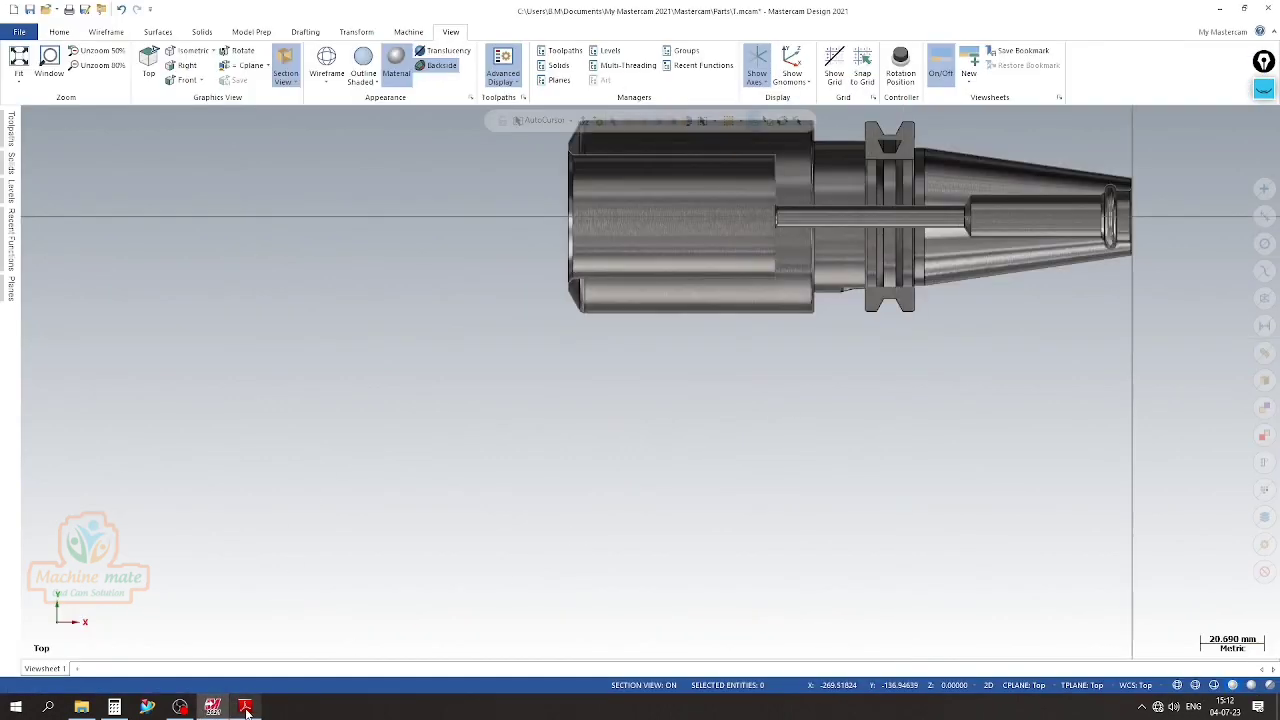
pyautogui.moveTo(247, 705)
pyautogui.click(250, 660)
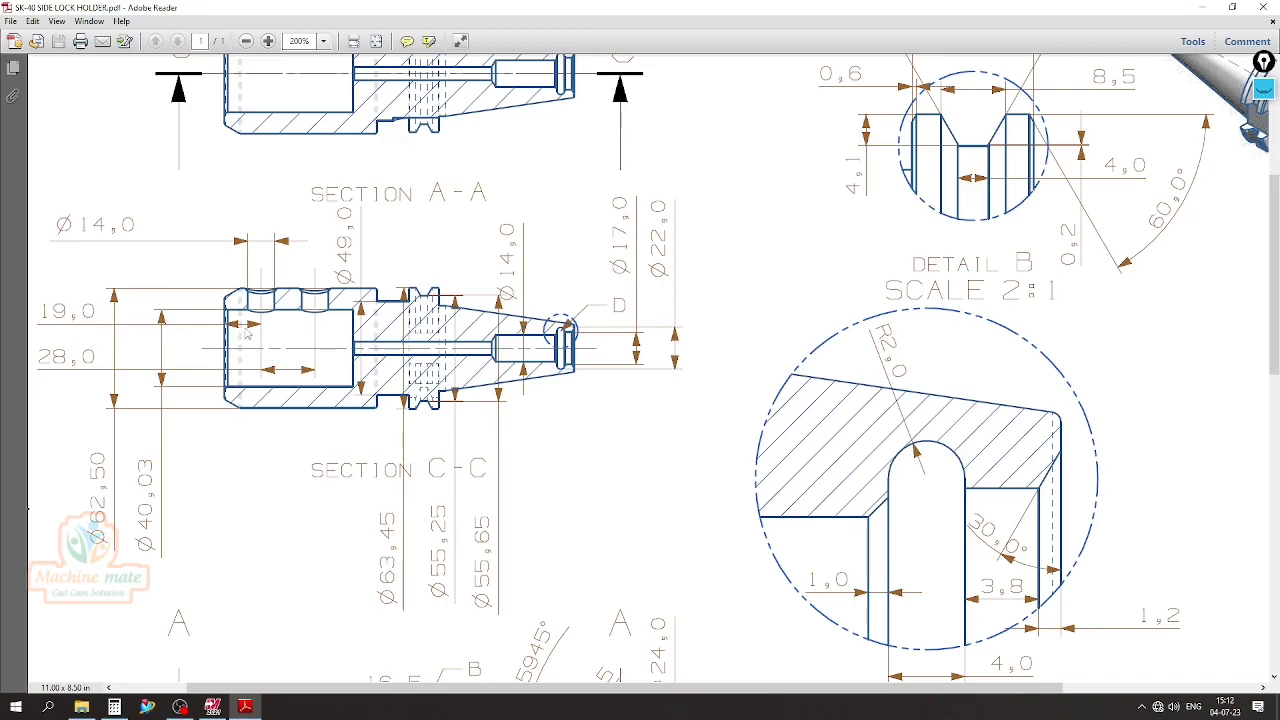
pyautogui.click(213, 707)
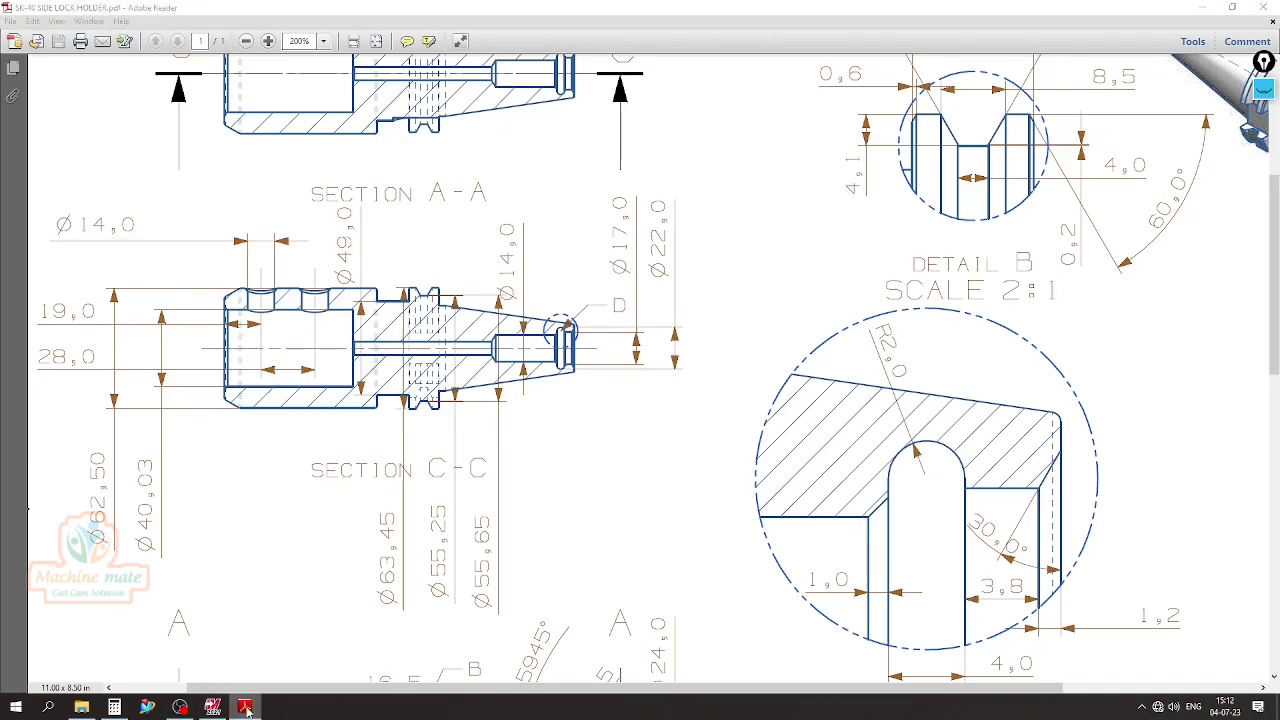
# In Mastercam, draw a 19 mm horizontal line along the holder's axis, starting at the centre of the large bore's open end
pyautogui.scroll(-4, 508, 528)
pyautogui.scroll(2, 692, 245)
pyautogui.rightClick(692, 245)
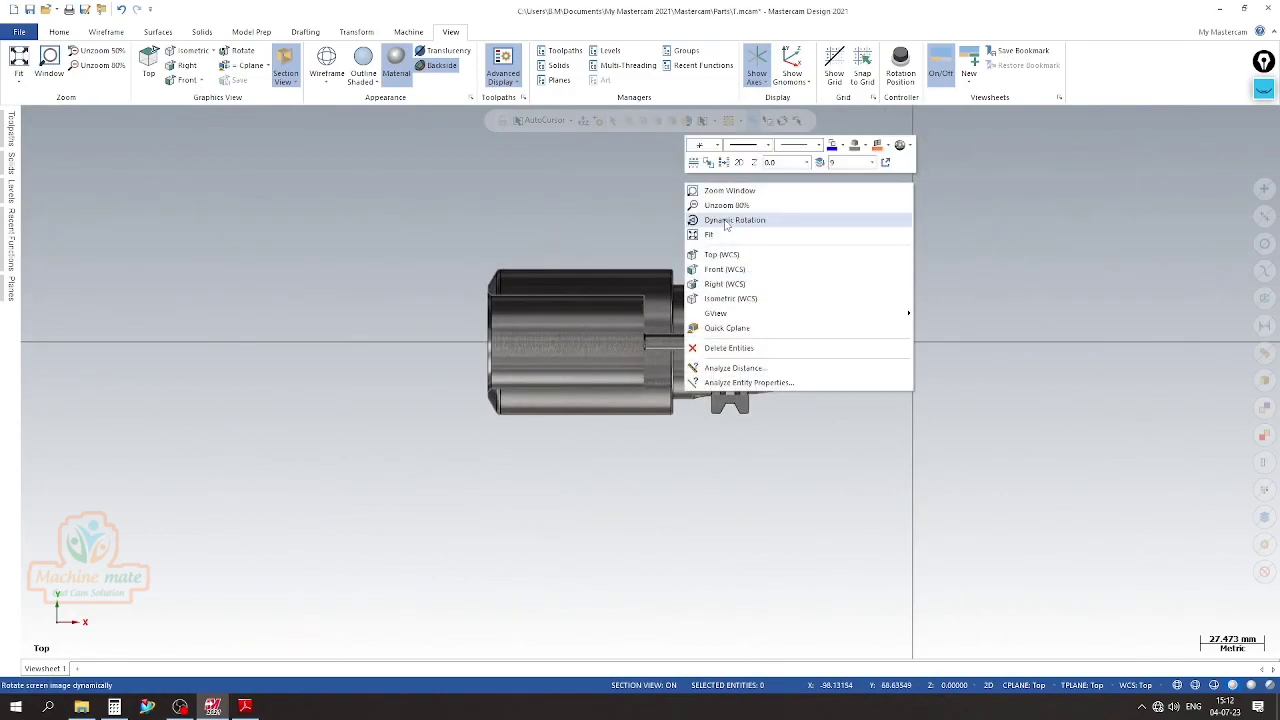
pyautogui.click(724, 235)
pyautogui.scroll(2, 595, 348)
pyautogui.scroll(-3, 757, 359)
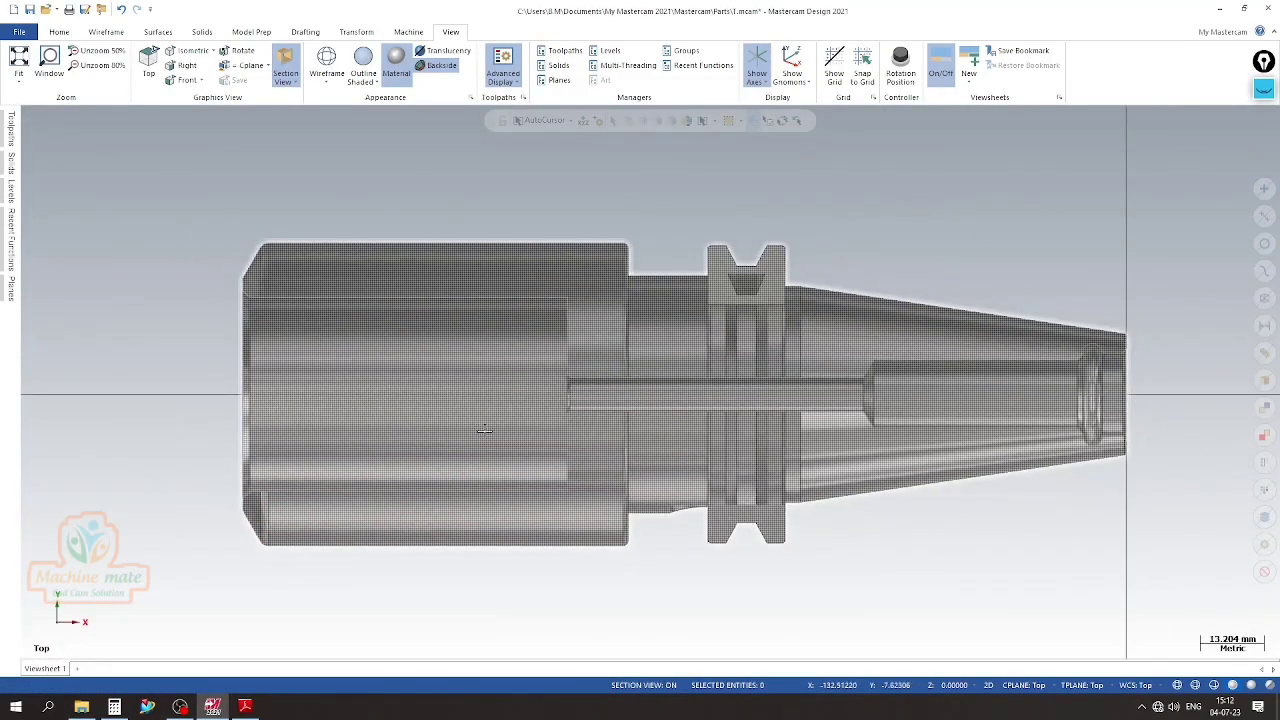
pyautogui.scroll(-1, 603, 398)
pyautogui.scroll(1, 603, 398)
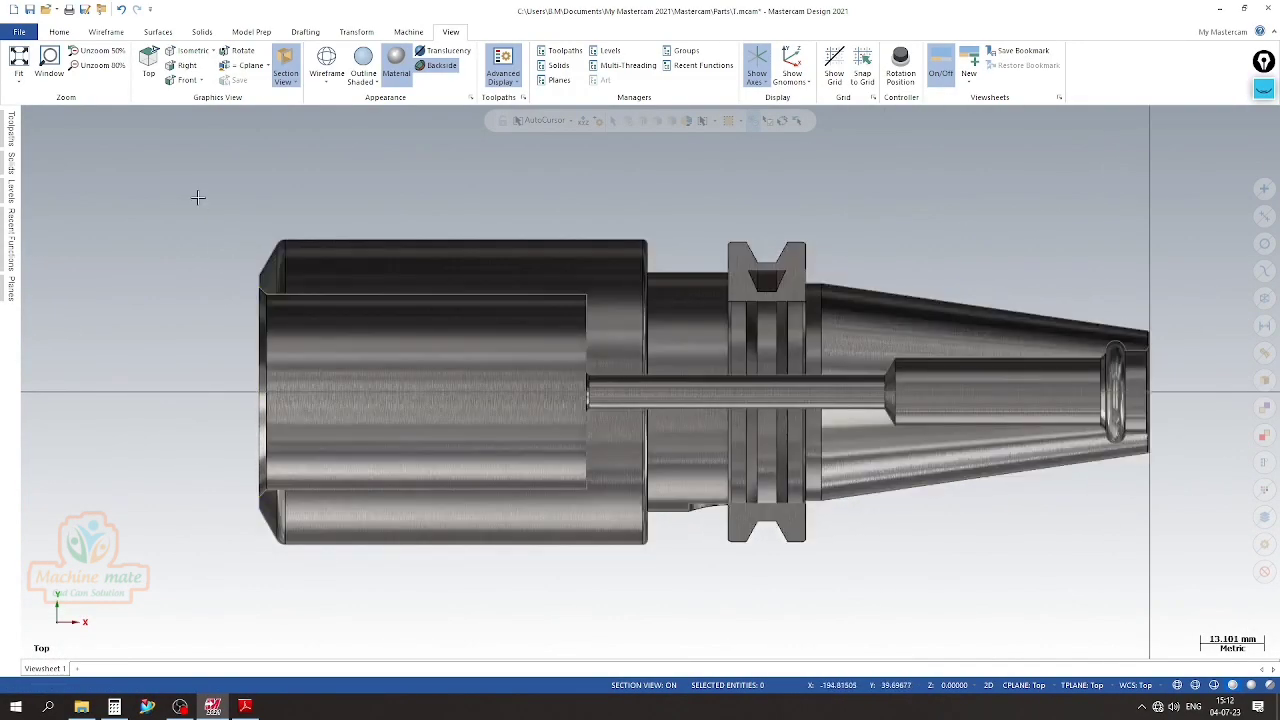
pyautogui.click(100, 31)
pyautogui.click(96, 65)
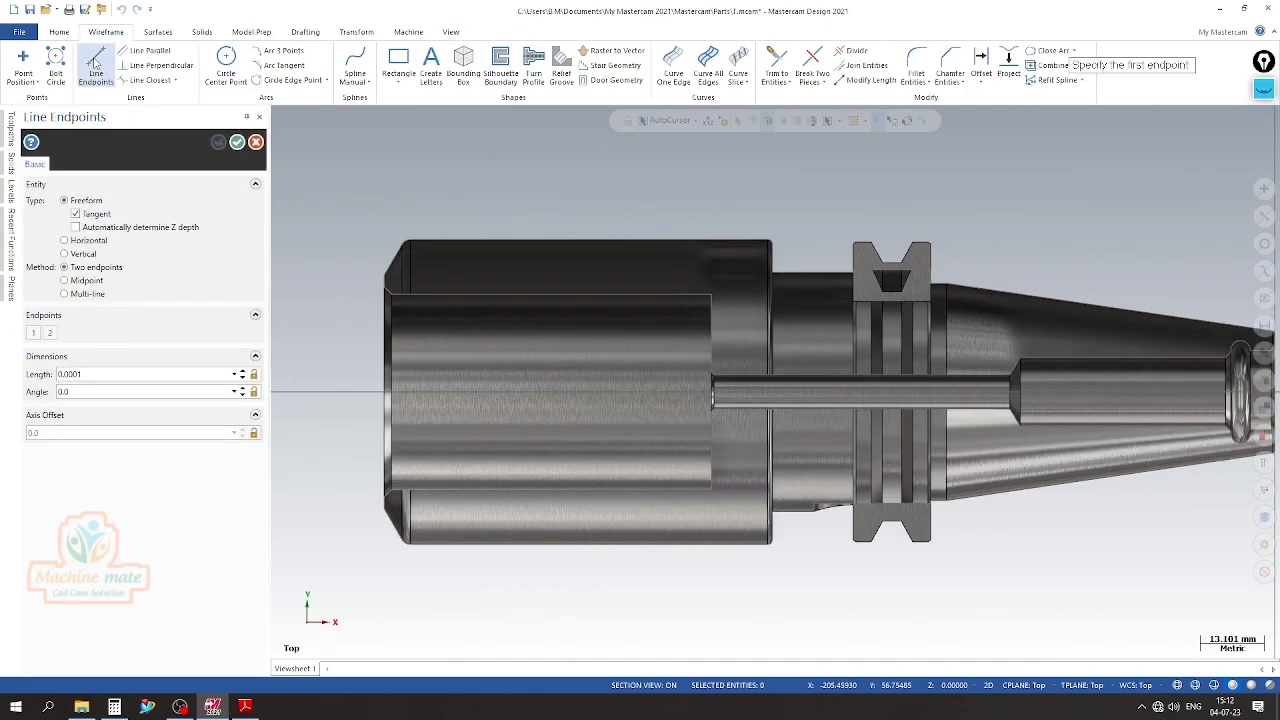
pyautogui.click(386, 393)
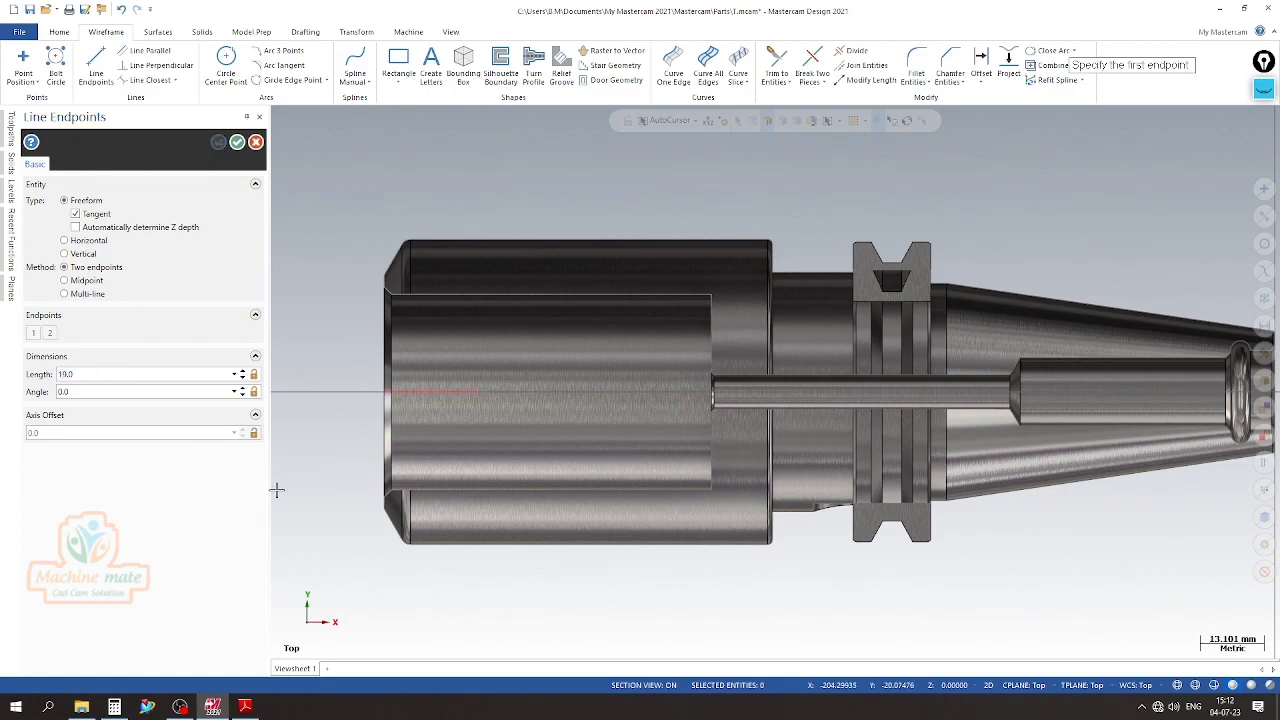
pyautogui.click(235, 146)
# Draw a 14 mm diameter circle centred on the inner end of the 19 mm line
pyautogui.click(226, 65)
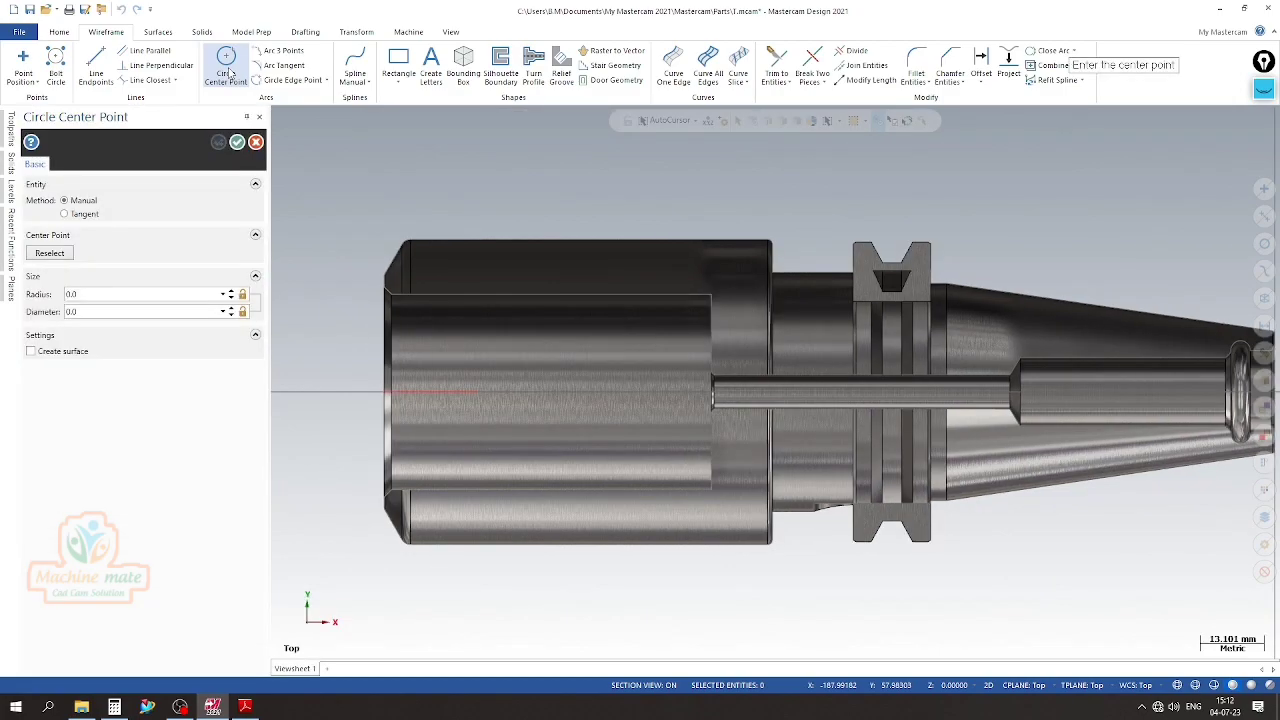
pyautogui.click(477, 392)
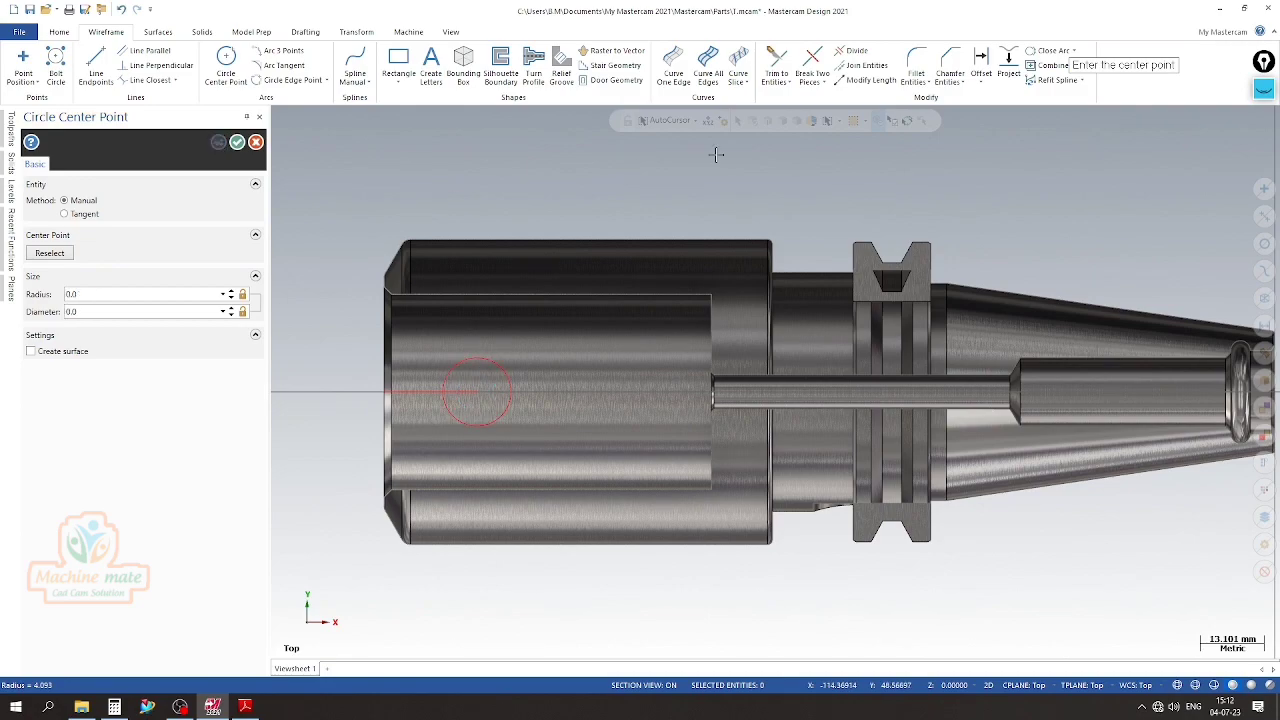
pyautogui.click(238, 143)
# Copy the circle 28 mm along X for the second side hole and delete the 19 mm construction line
pyautogui.click(352, 357)
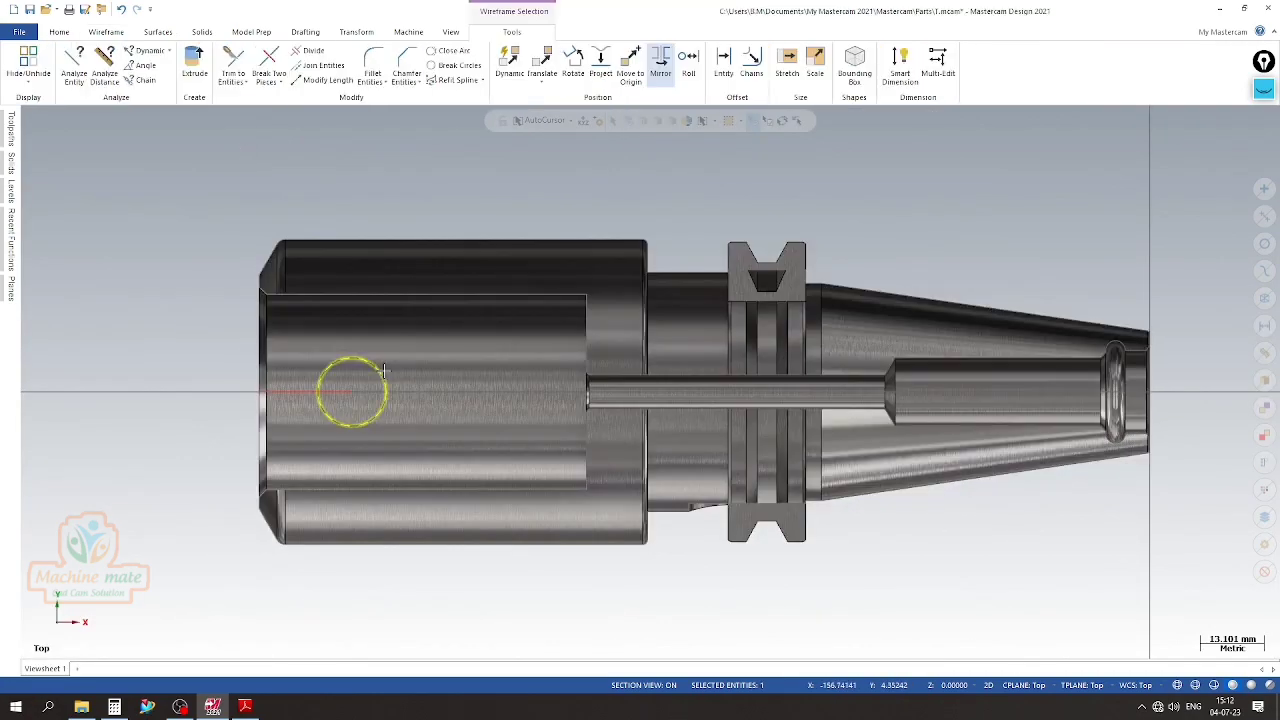
pyautogui.click(542, 60)
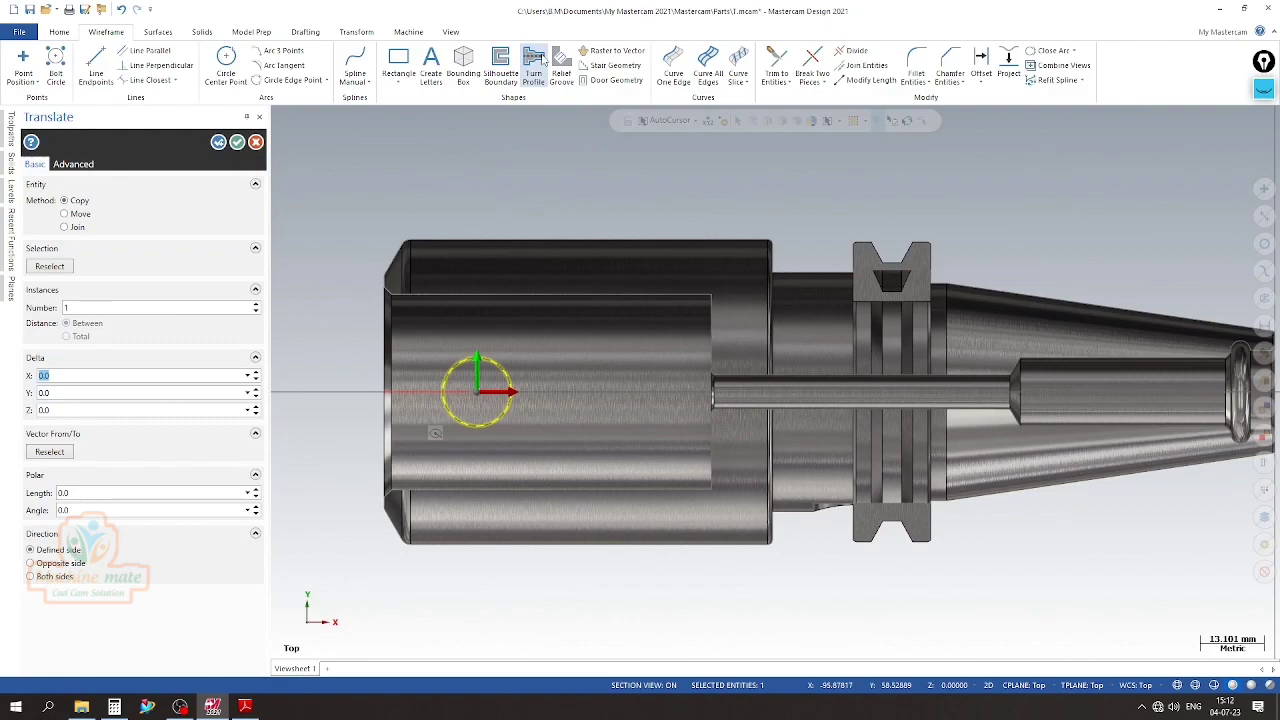
pyautogui.write('28')
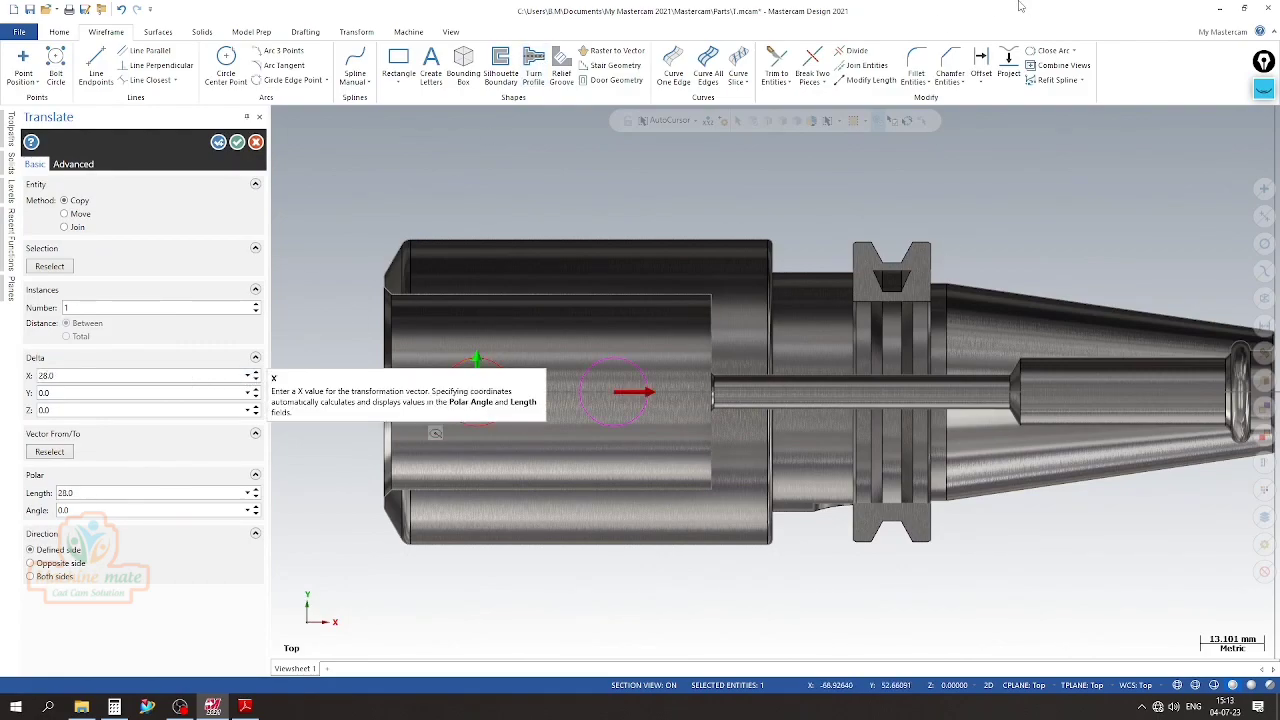
pyautogui.click(237, 142)
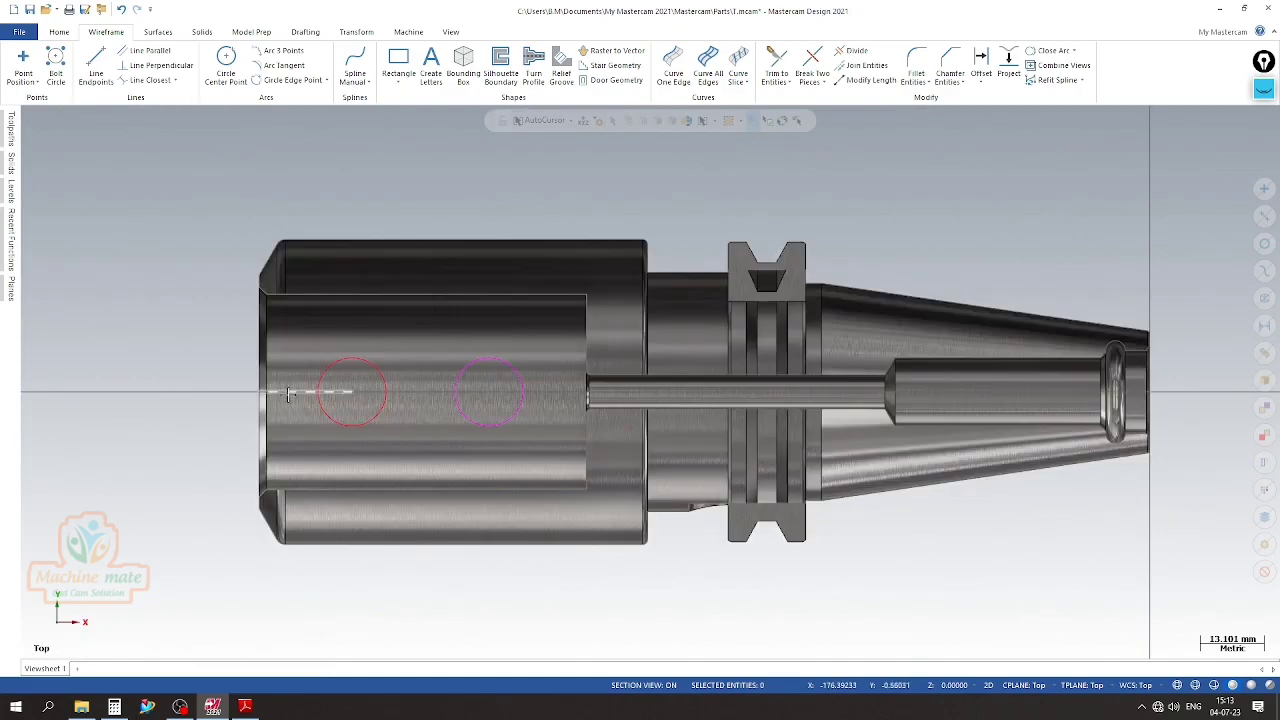
pyautogui.rightClick(290, 394)
pyautogui.click(368, 559)
# Turn off the Top plane section so the holder displays whole
pyautogui.moveTo(8, 250)
pyautogui.moveTo(8, 293)
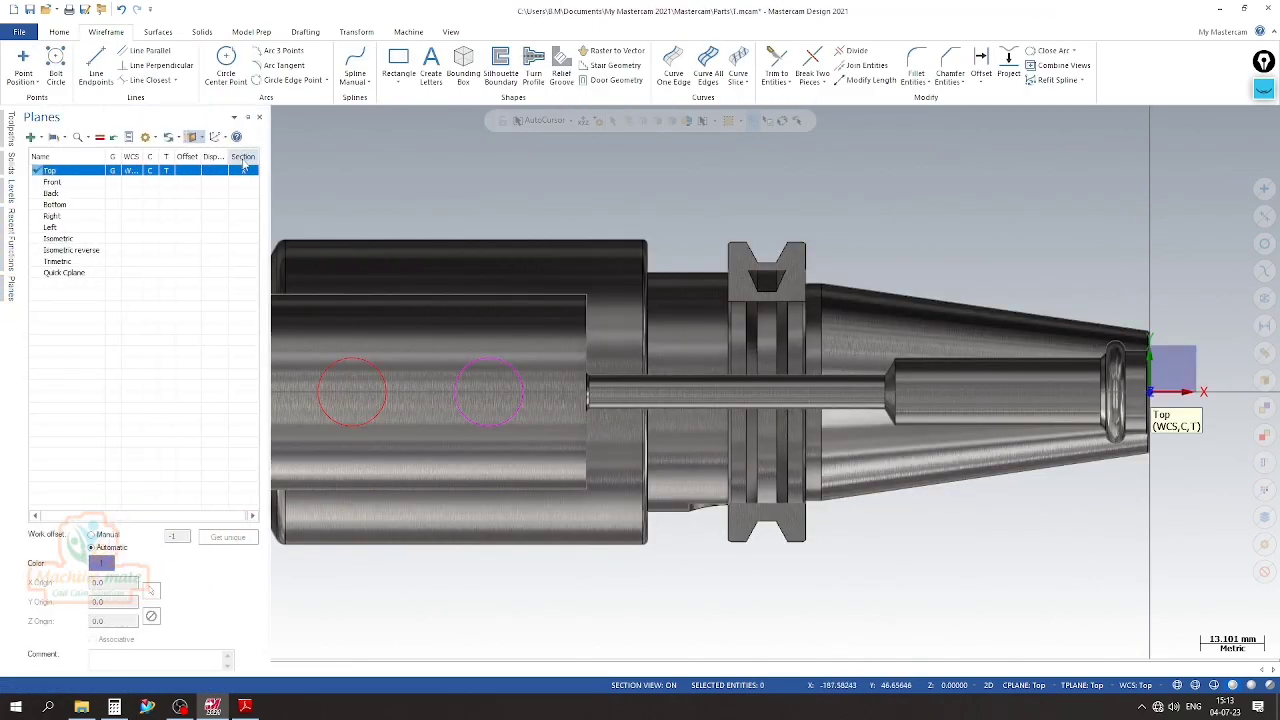
pyautogui.click(244, 173)
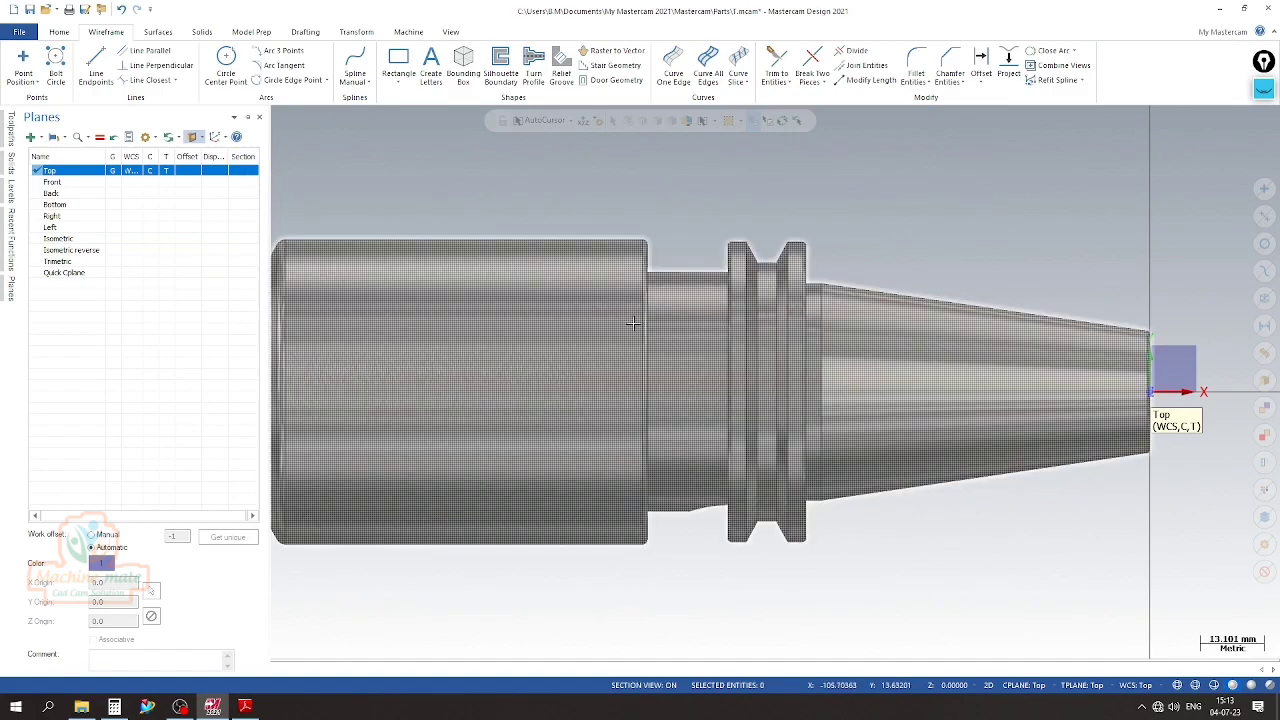
# Start a solid extrusion using both 14 mm side hole circles as its chains
pyautogui.scroll(-3, 641, 323)
pyautogui.moveTo(511, 356); pyautogui.dragTo(806, 331, button='middle')
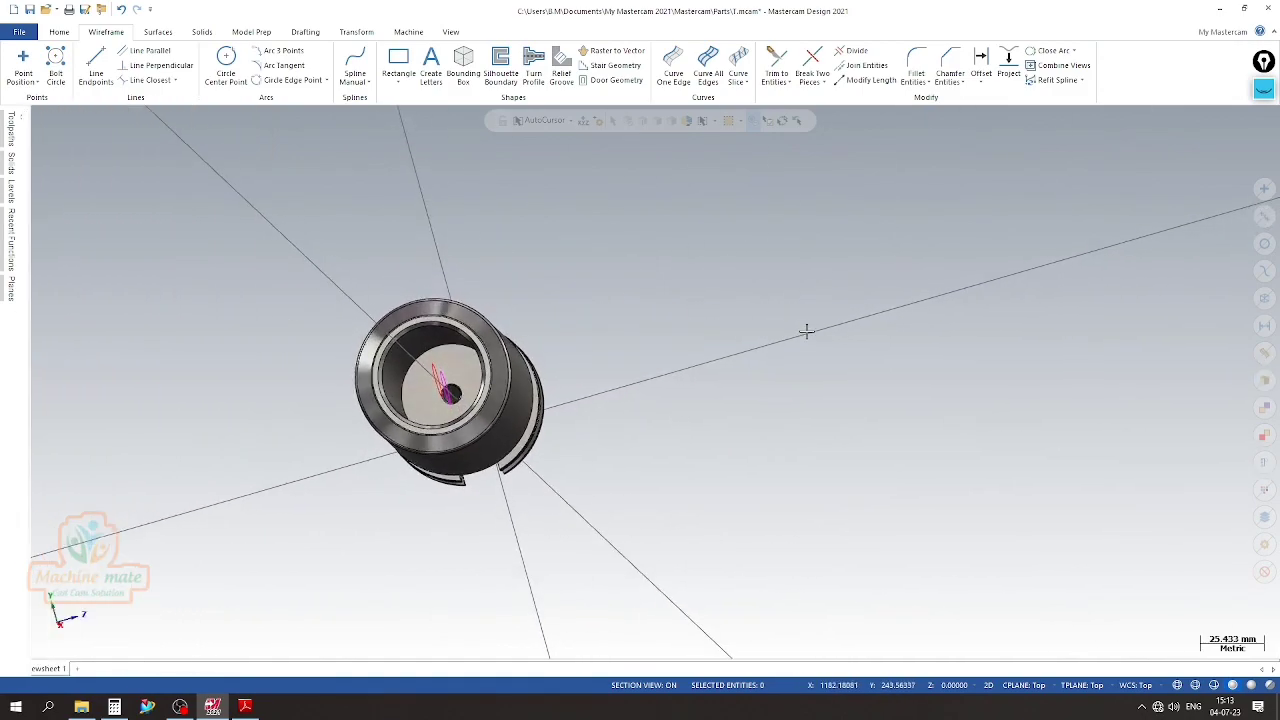
pyautogui.rightClick(494, 246)
pyautogui.moveTo(518, 218); pyautogui.dragTo(566, 363, button='middle')
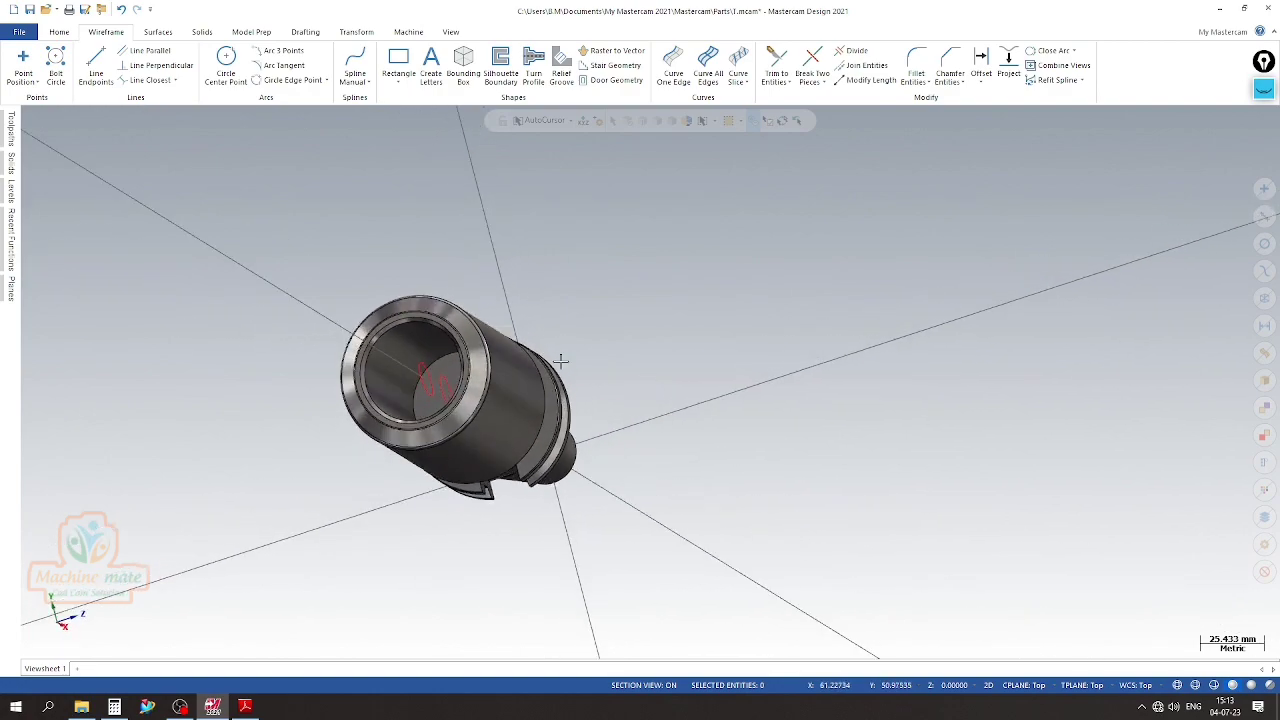
pyautogui.click(202, 31)
pyautogui.click(127, 66)
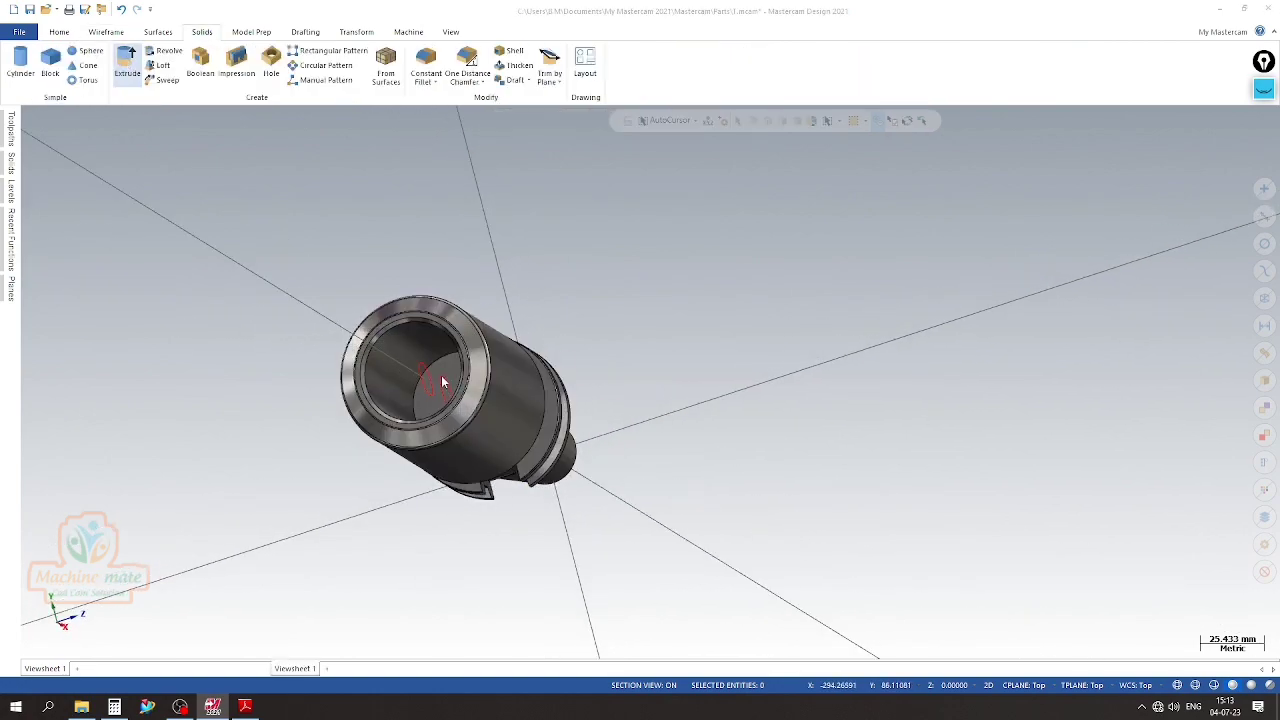
pyautogui.click(540, 381)
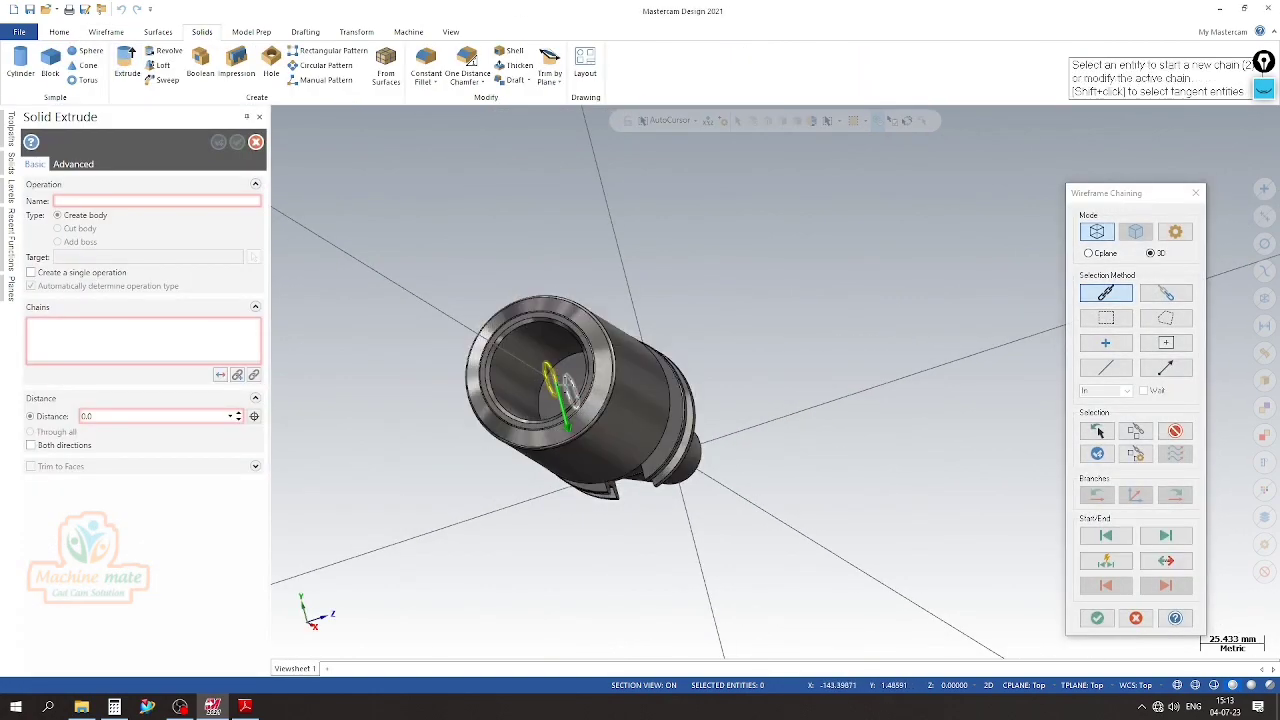
pyautogui.click(1095, 617)
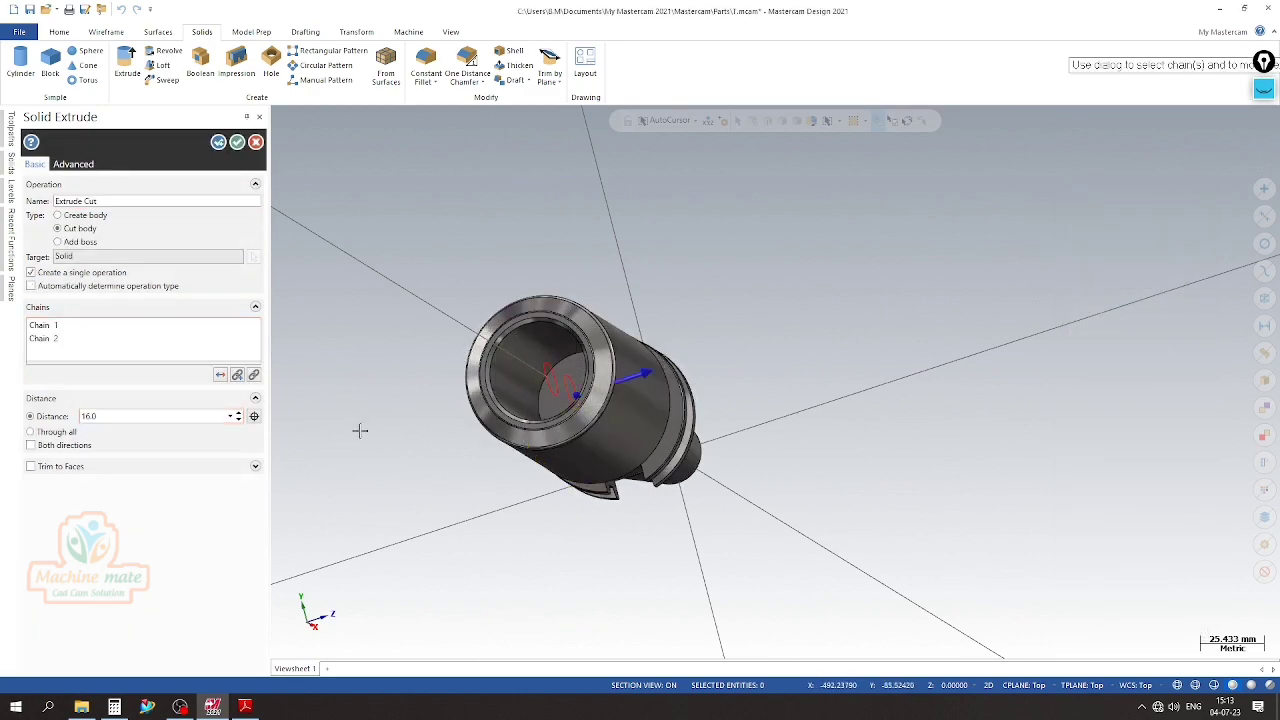
# Cut the two side lock holes through the wall of the large body with an extrude cut distance of 33 mm
pyautogui.click(86, 216)
pyautogui.scroll(-1, 449, 316)
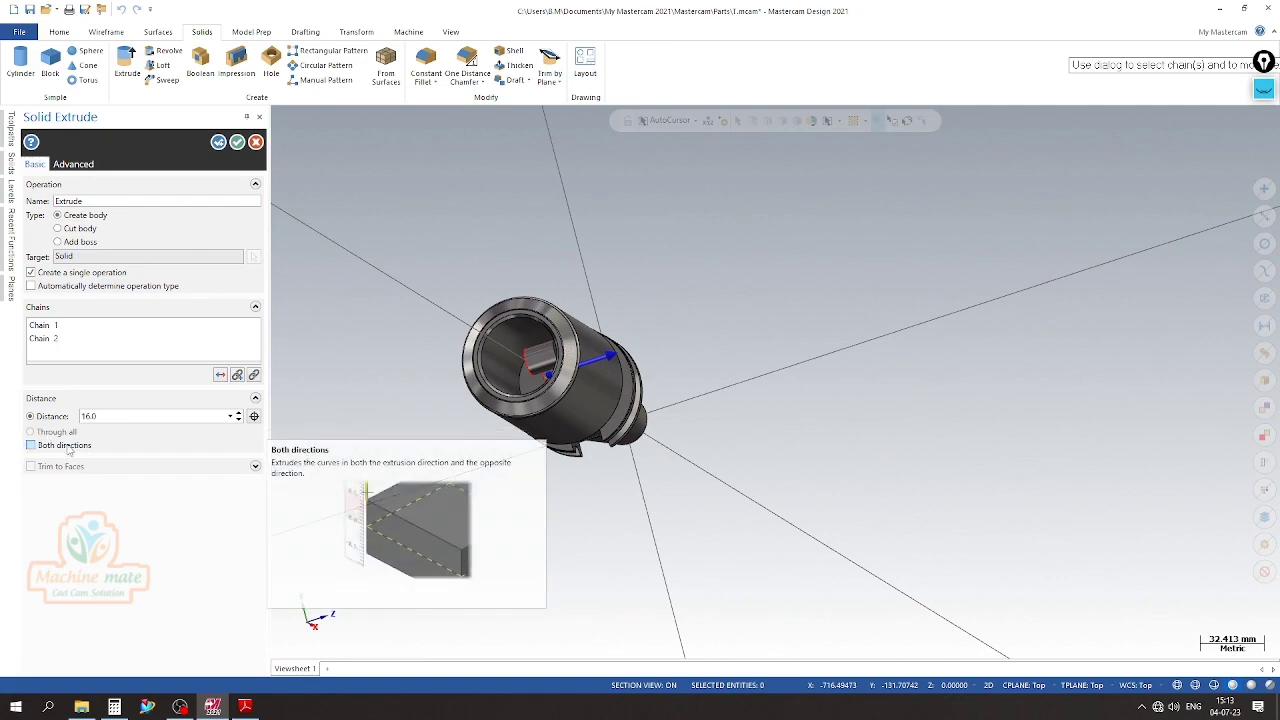
pyautogui.click(238, 413)
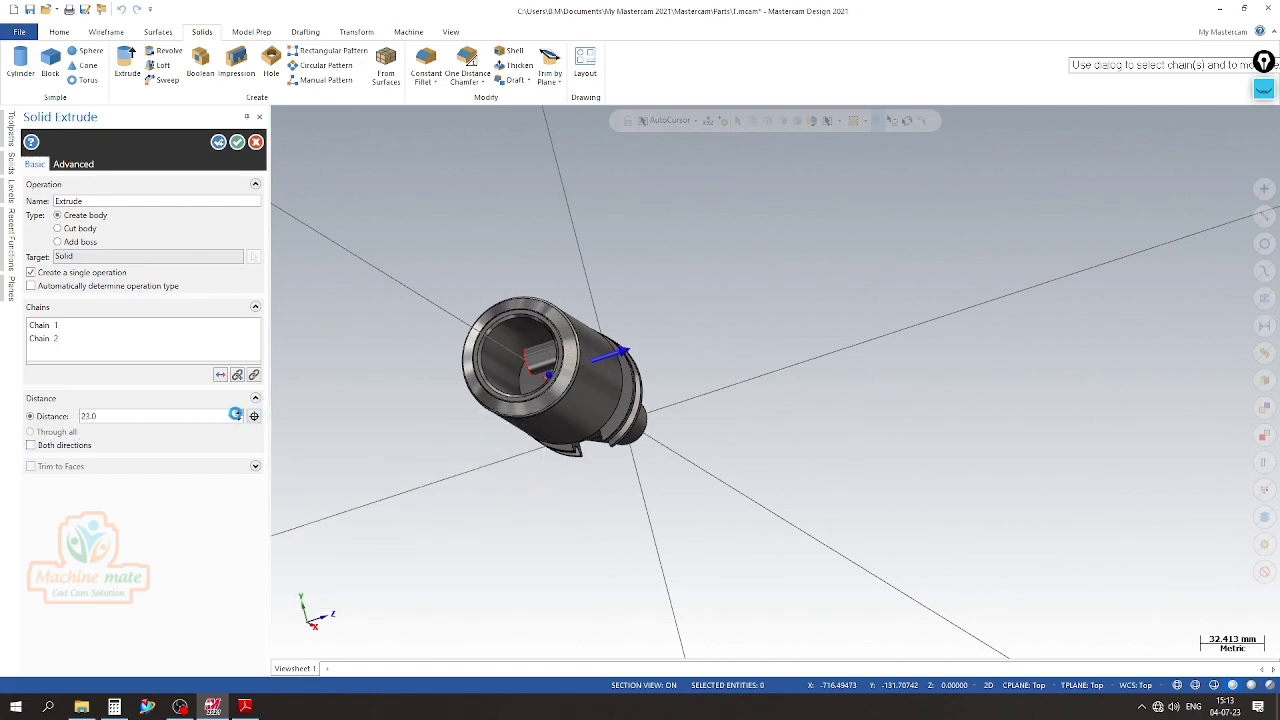
pyautogui.click(238, 413)
pyautogui.click(88, 229)
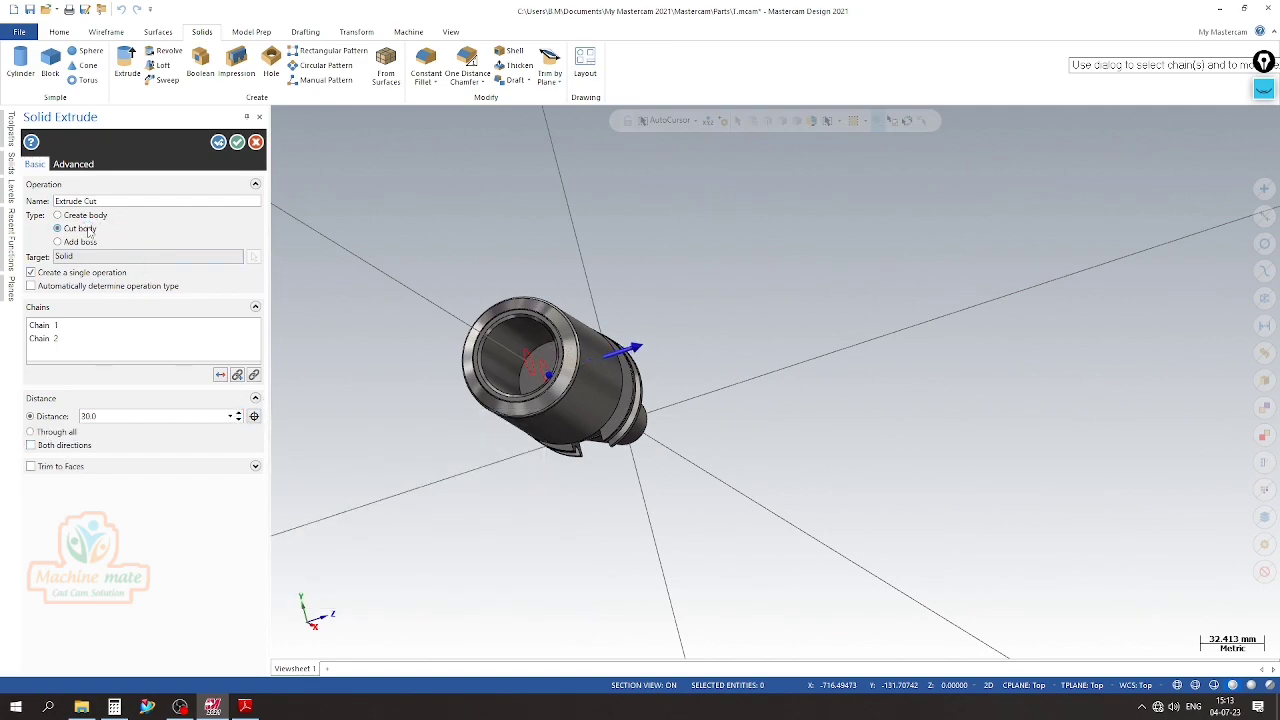
pyautogui.click(237, 414)
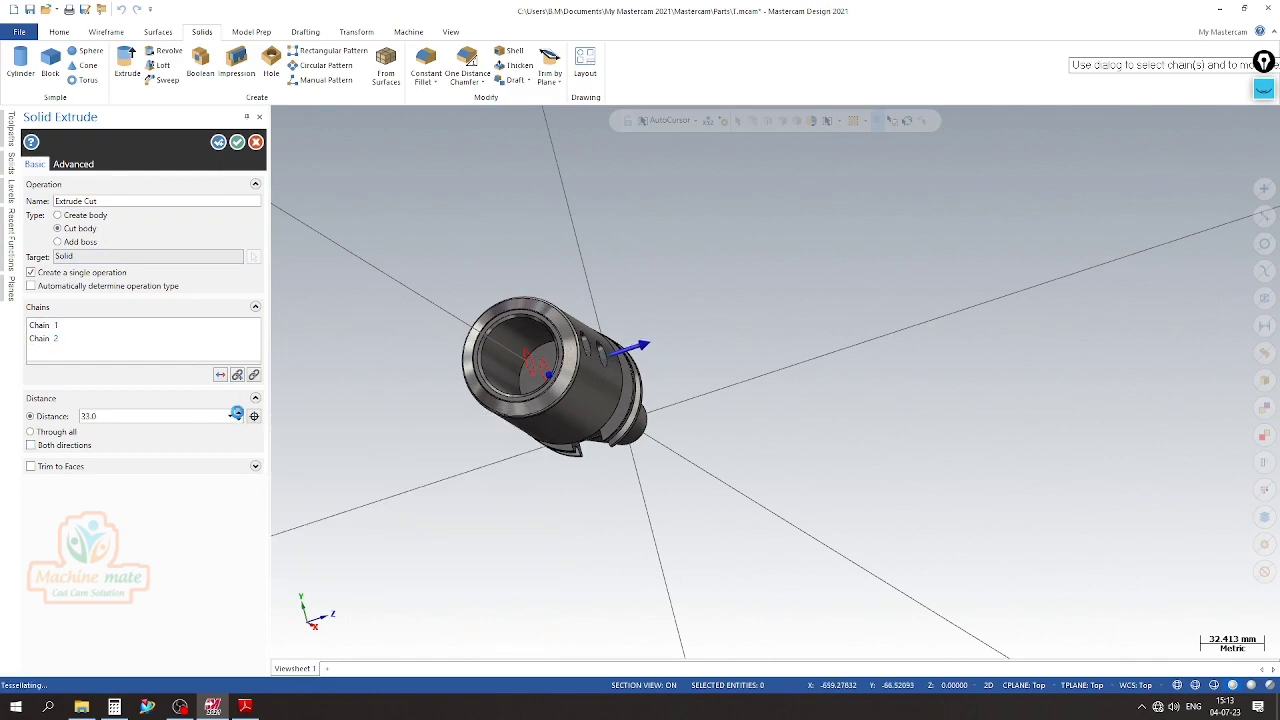
pyautogui.moveTo(805, 385); pyautogui.dragTo(289, 161, button='middle')
pyautogui.click(237, 142)
pyautogui.click(8, 192)
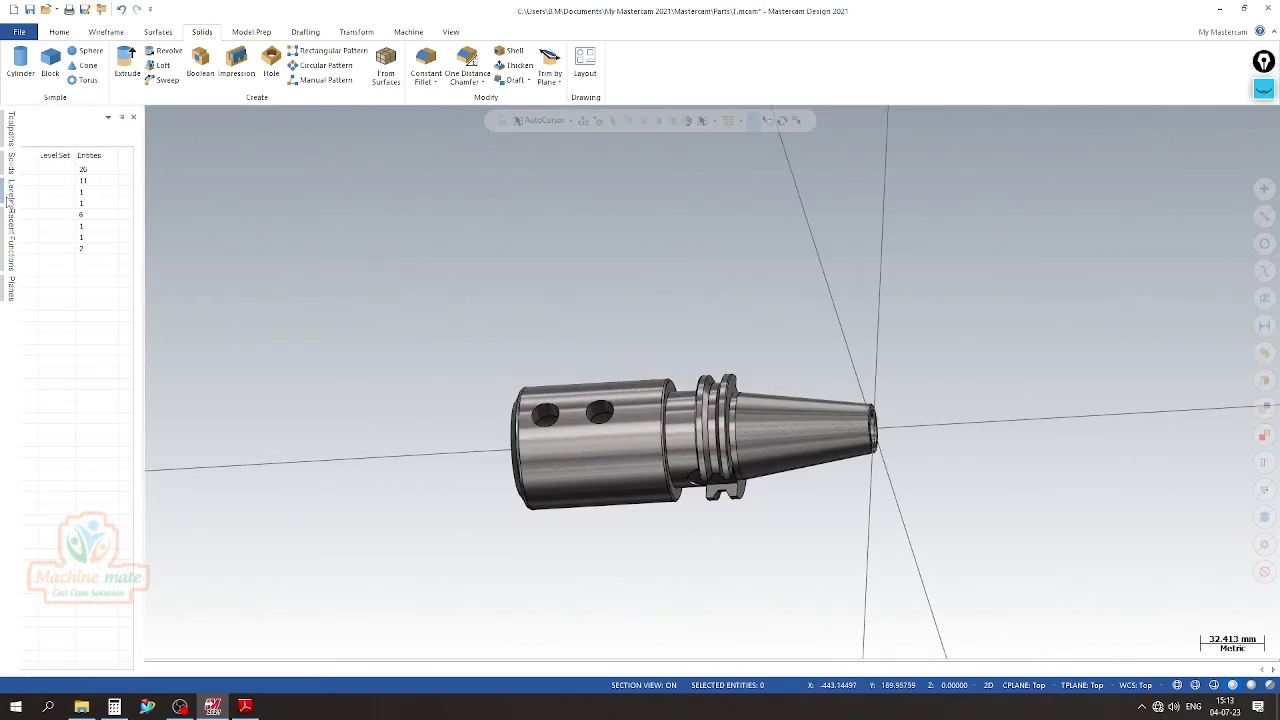
# Chamfer the outer edges of both side holes with distance 1.5 mm and angle 30°, using the cylindrical outer face as reference
pyautogui.scroll(3, 511, 351)
pyautogui.scroll(-4, 511, 351)
pyautogui.moveTo(511, 350); pyautogui.dragTo(814, 389, button='middle')
pyautogui.scroll(2, 814, 389)
pyautogui.scroll(2, 900, 484)
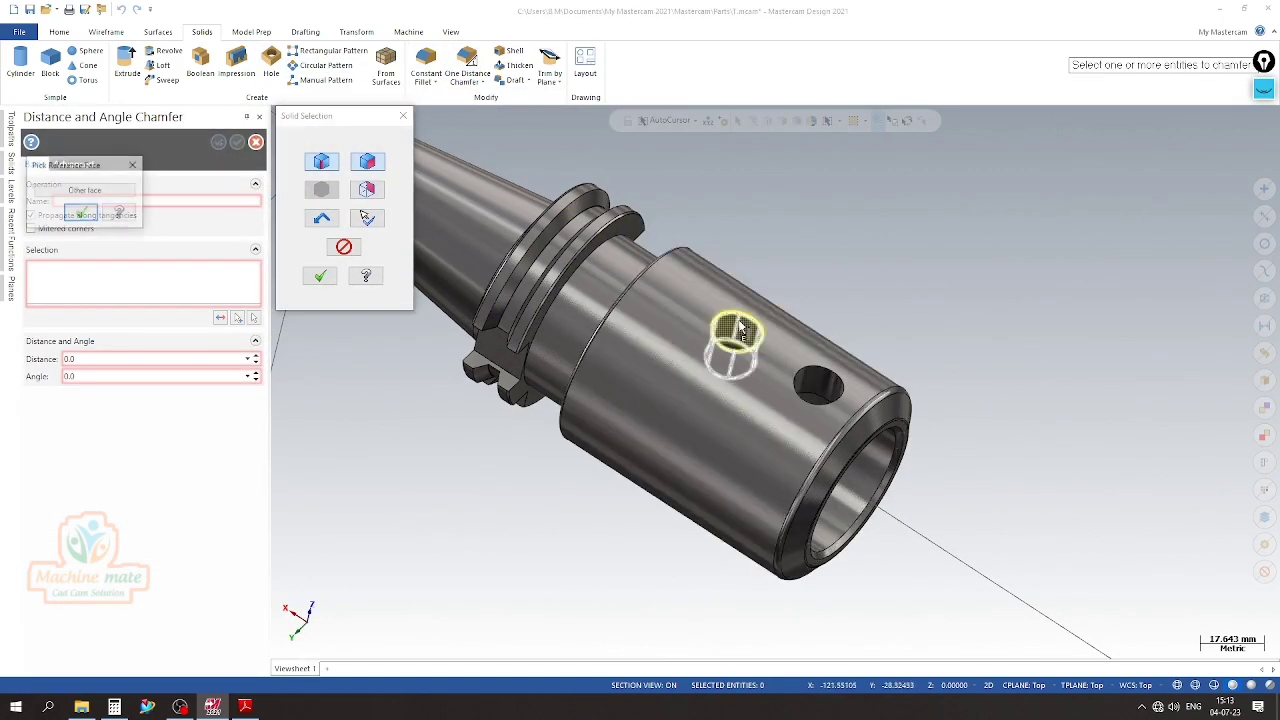
pyautogui.click(88, 193)
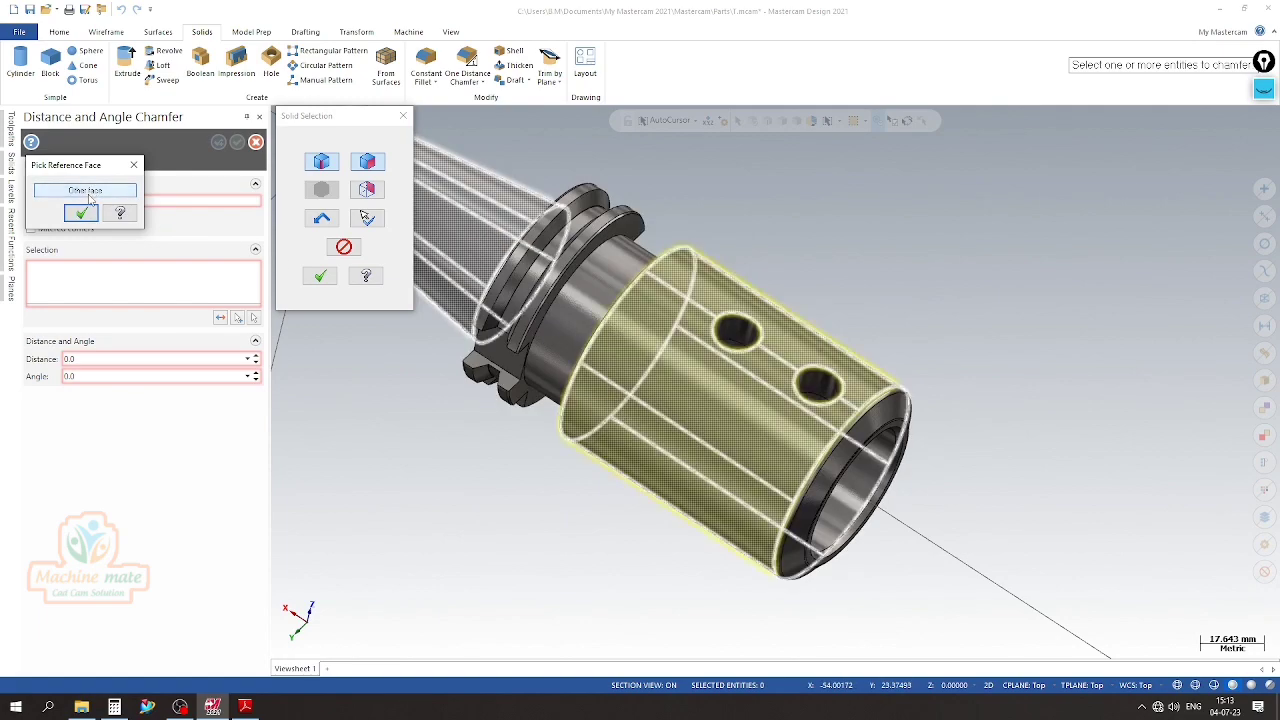
pyautogui.click(84, 213)
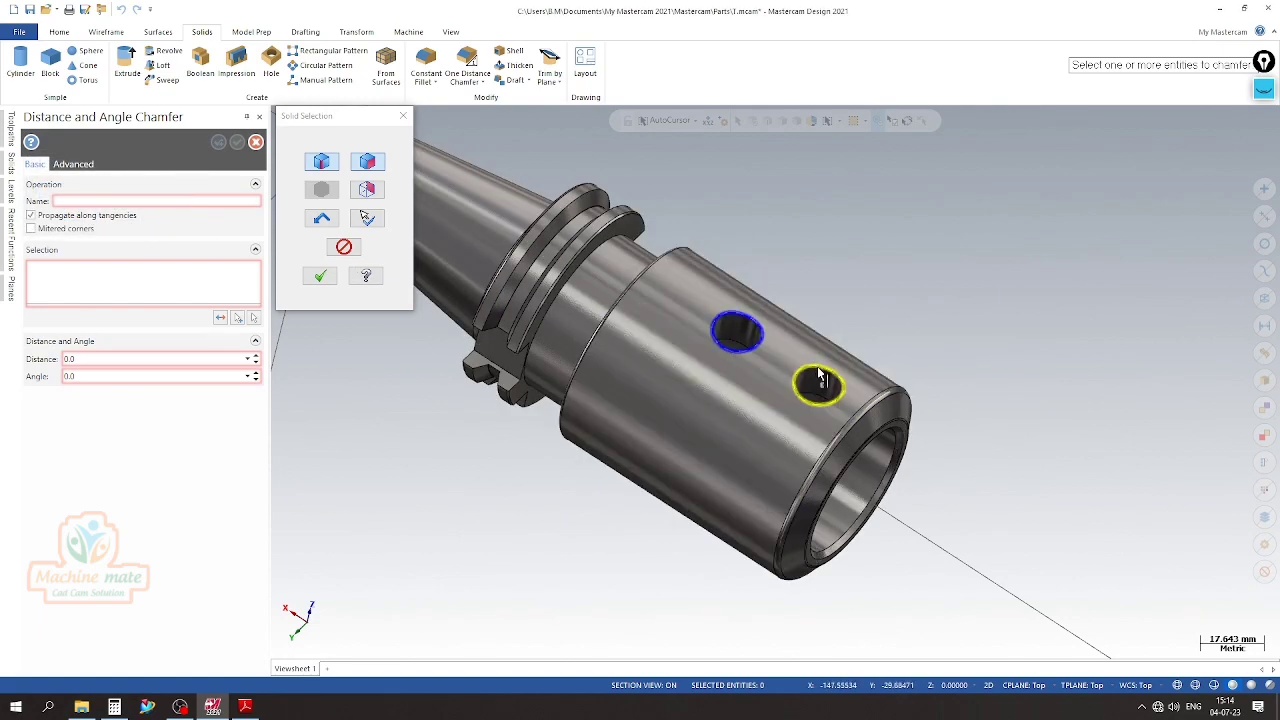
pyautogui.click(818, 371)
pyautogui.click(88, 191)
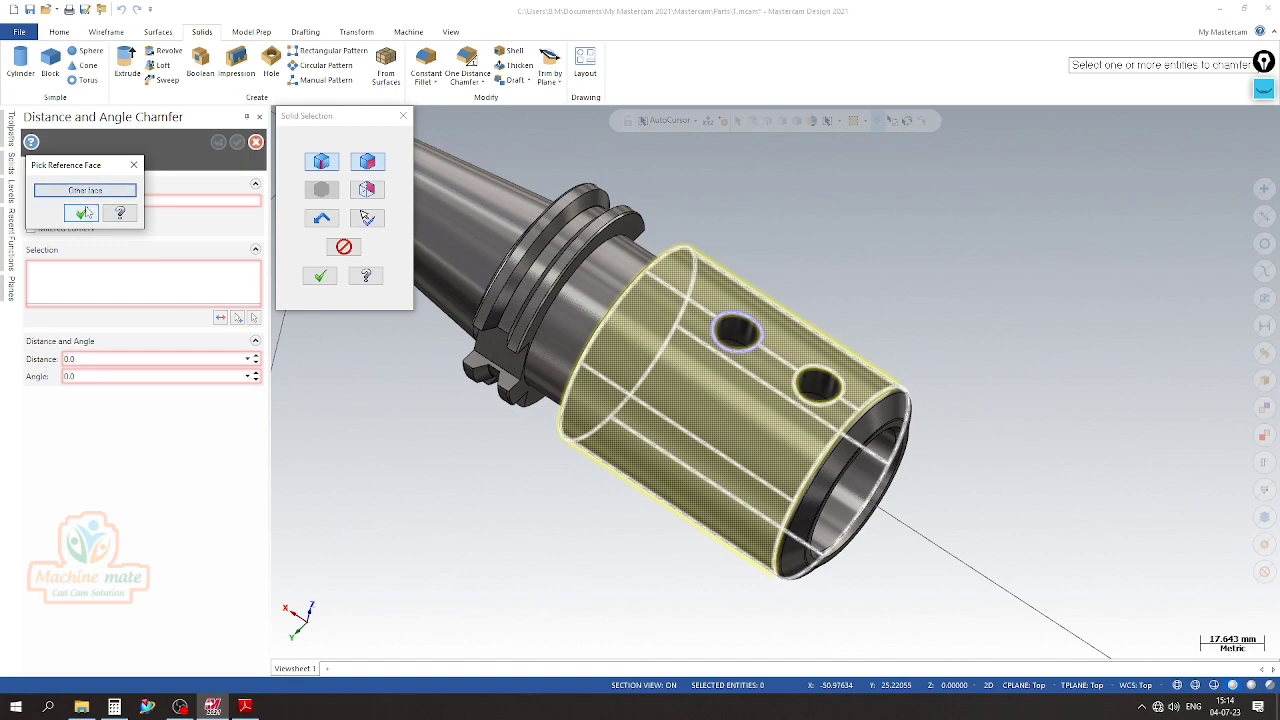
pyautogui.click(81, 213)
pyautogui.click(320, 277)
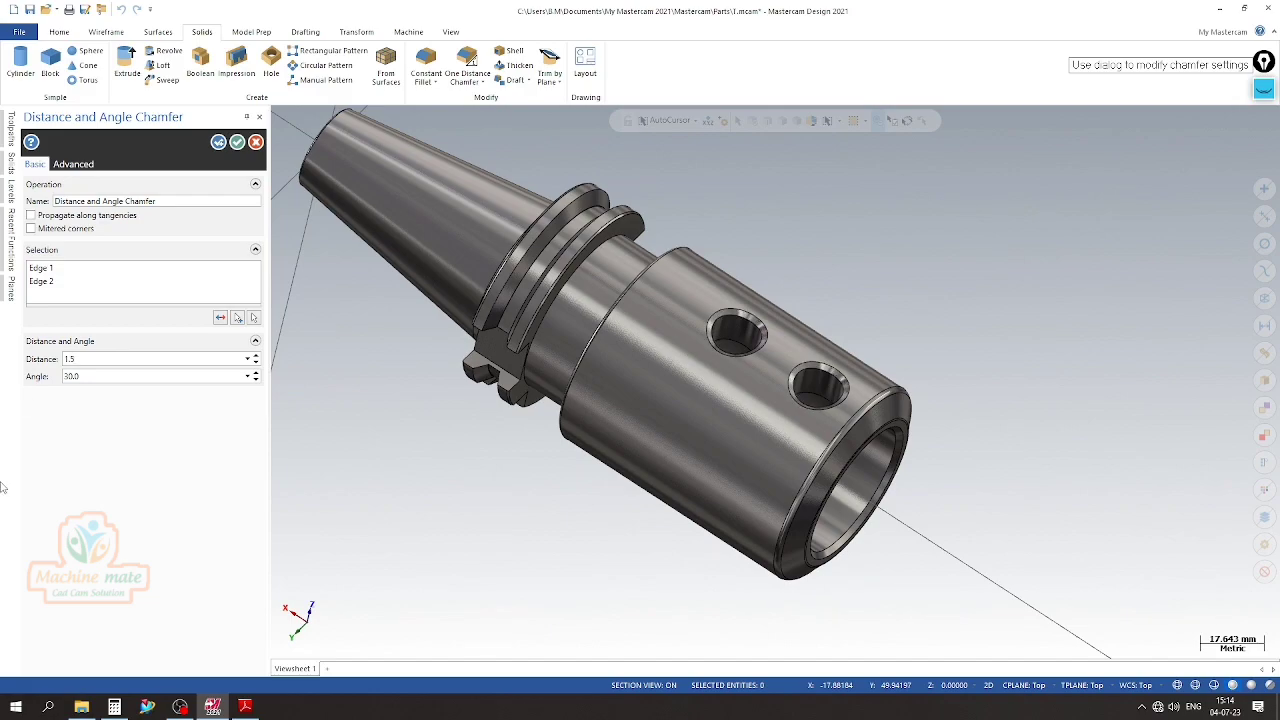
pyautogui.click(236, 143)
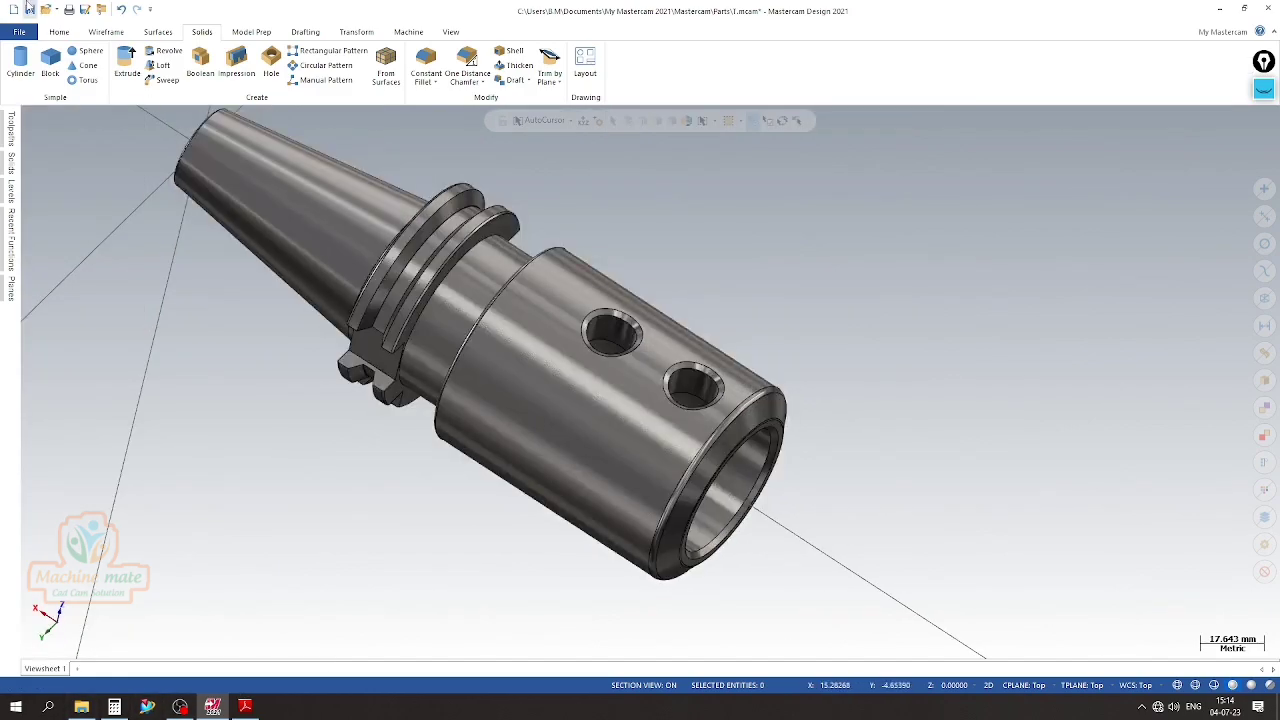
# Examine the chamfered side holes, the large bore and the bevelled open end of the holder from several angles
pyautogui.scroll(-3, 900, 521)
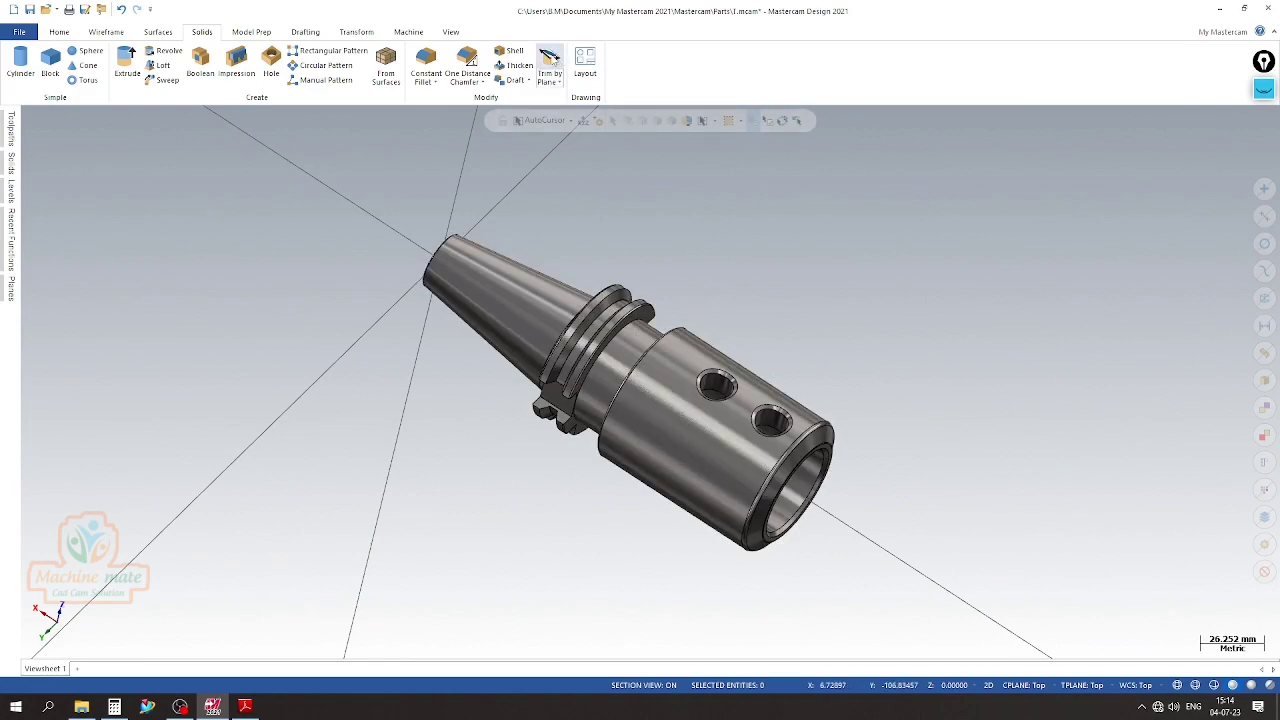
pyautogui.scroll(4, 616, 246)
pyautogui.scroll(-4, 488, 268)
pyautogui.moveTo(966, 411); pyautogui.dragTo(951, 260, button='middle')
pyautogui.scroll(3, 735, 362)
pyautogui.scroll(3, 823, 466)
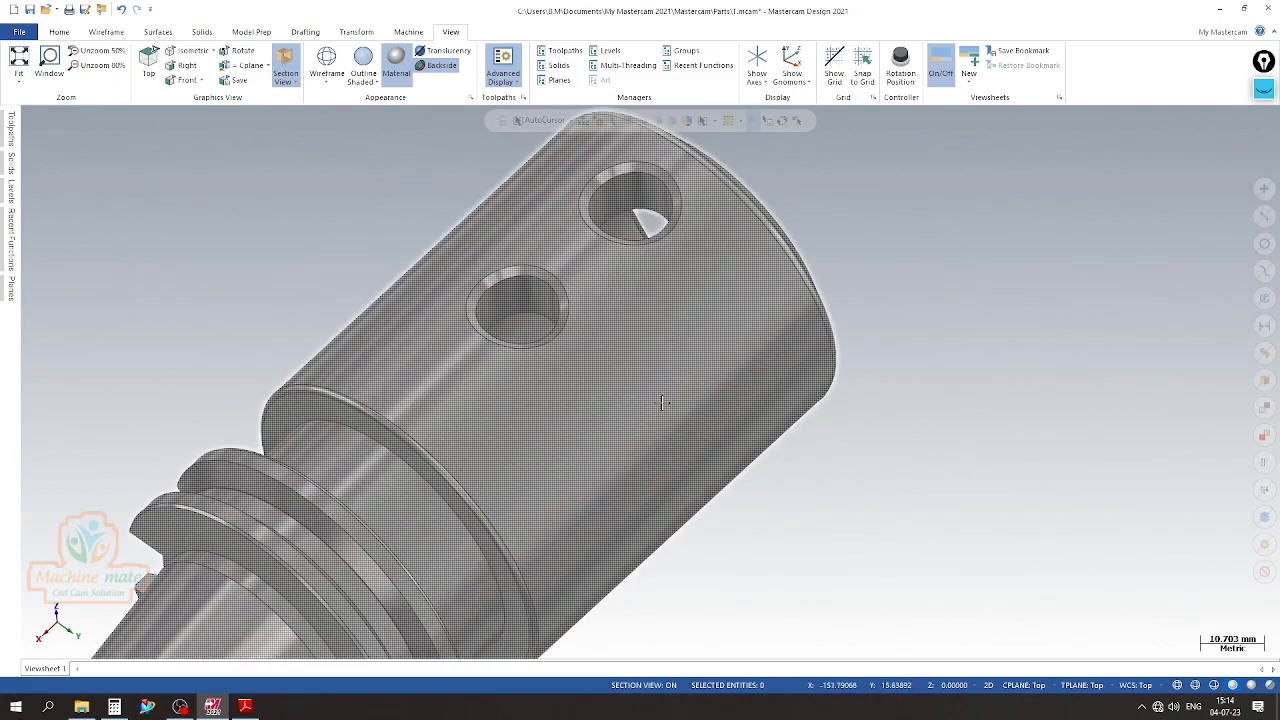
pyautogui.scroll(-3, 880, 471)
pyautogui.moveTo(880, 471); pyautogui.dragTo(457, 544, button='middle')
pyautogui.moveTo(476, 481); pyautogui.dragTo(444, 270, button='middle')
pyautogui.scroll(2, 444, 270)
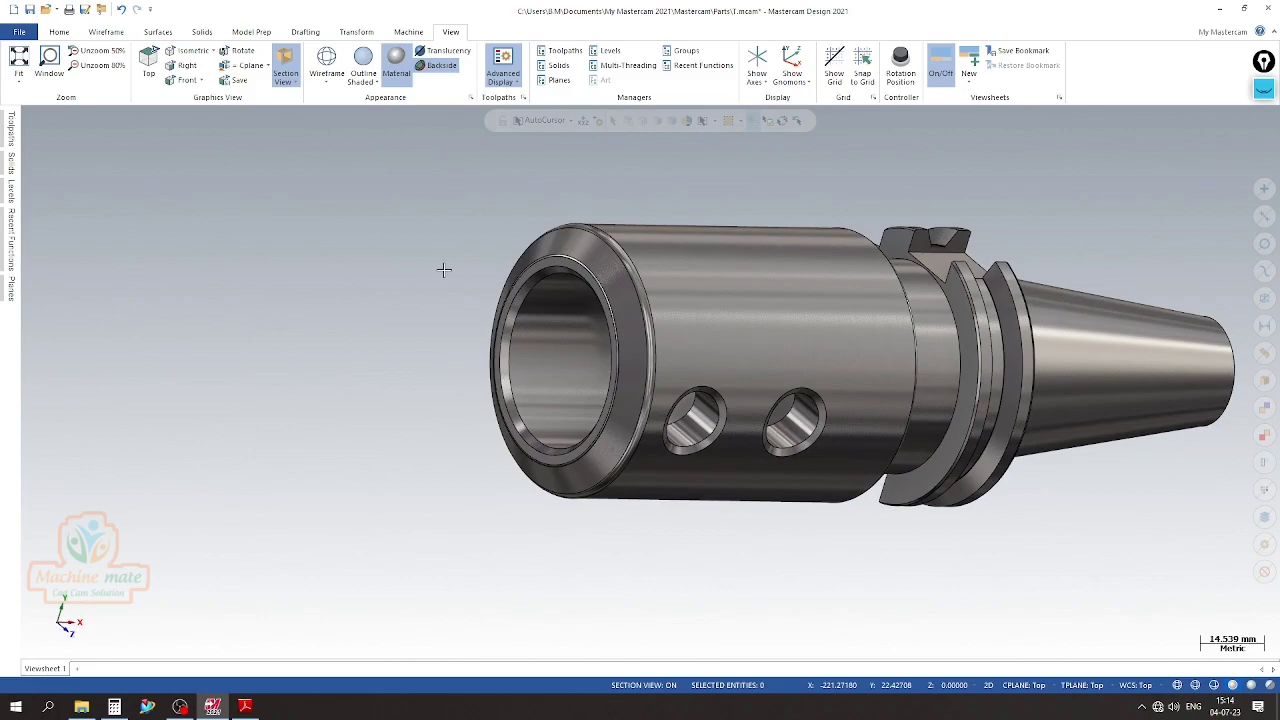
pyautogui.scroll(5, 508, 249)
pyautogui.moveTo(807, 377)
pyautogui.mouseDown(button='middle')
pyautogui.moveTo(748, 384)
pyautogui.moveTo(700, 350)
pyautogui.mouseUp(button='middle')
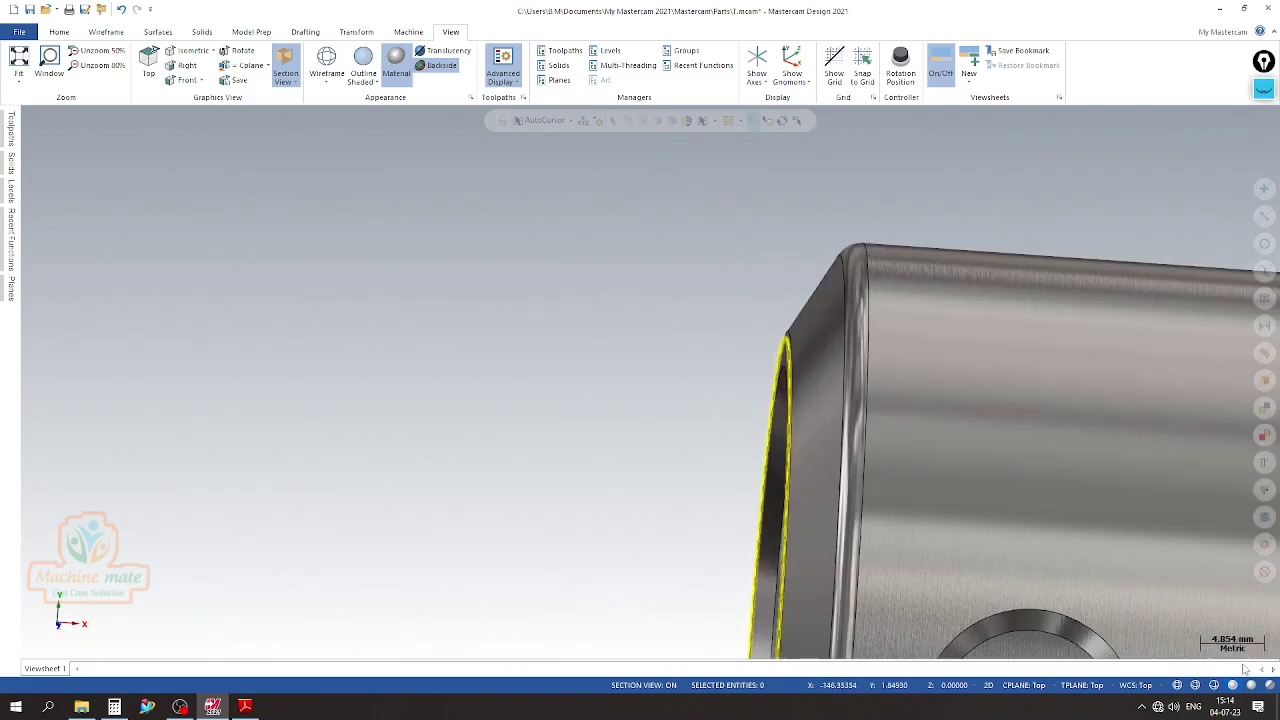
pyautogui.scroll(-3, 353, 314)
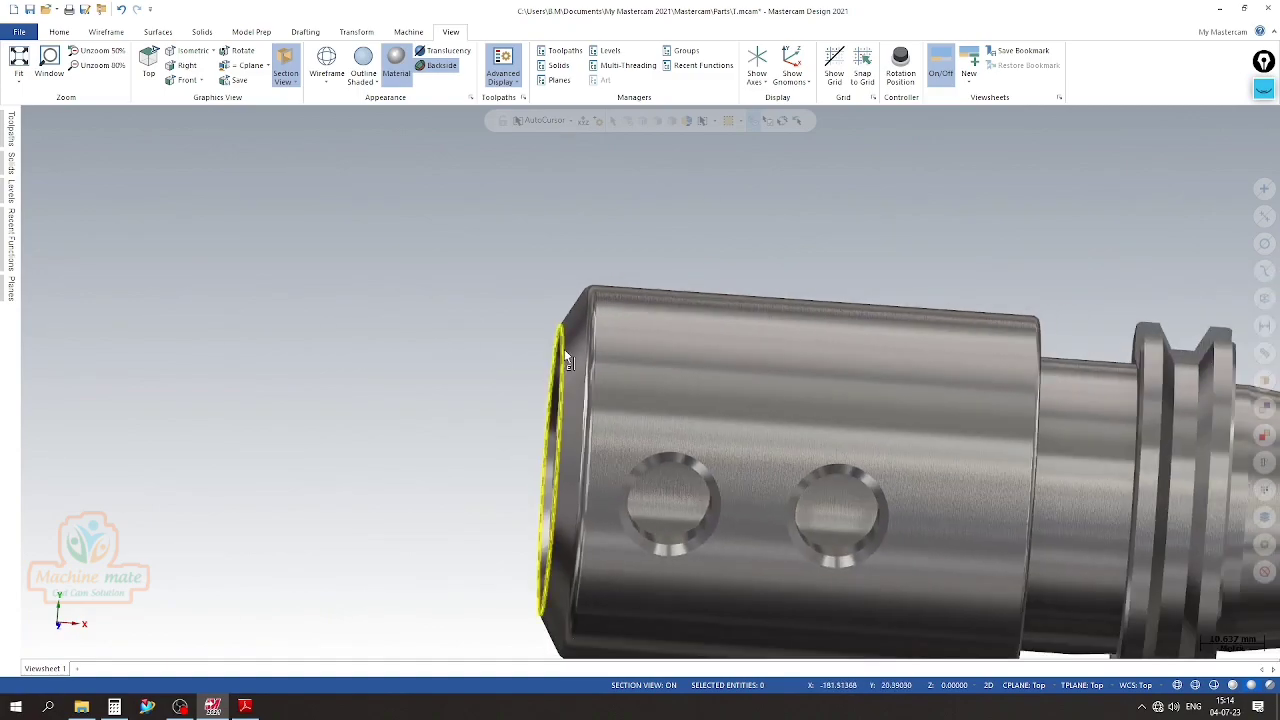
pyautogui.scroll(-2, 707, 390)
# Set the holder solid's colour to dark grey
pyautogui.click(707, 390)
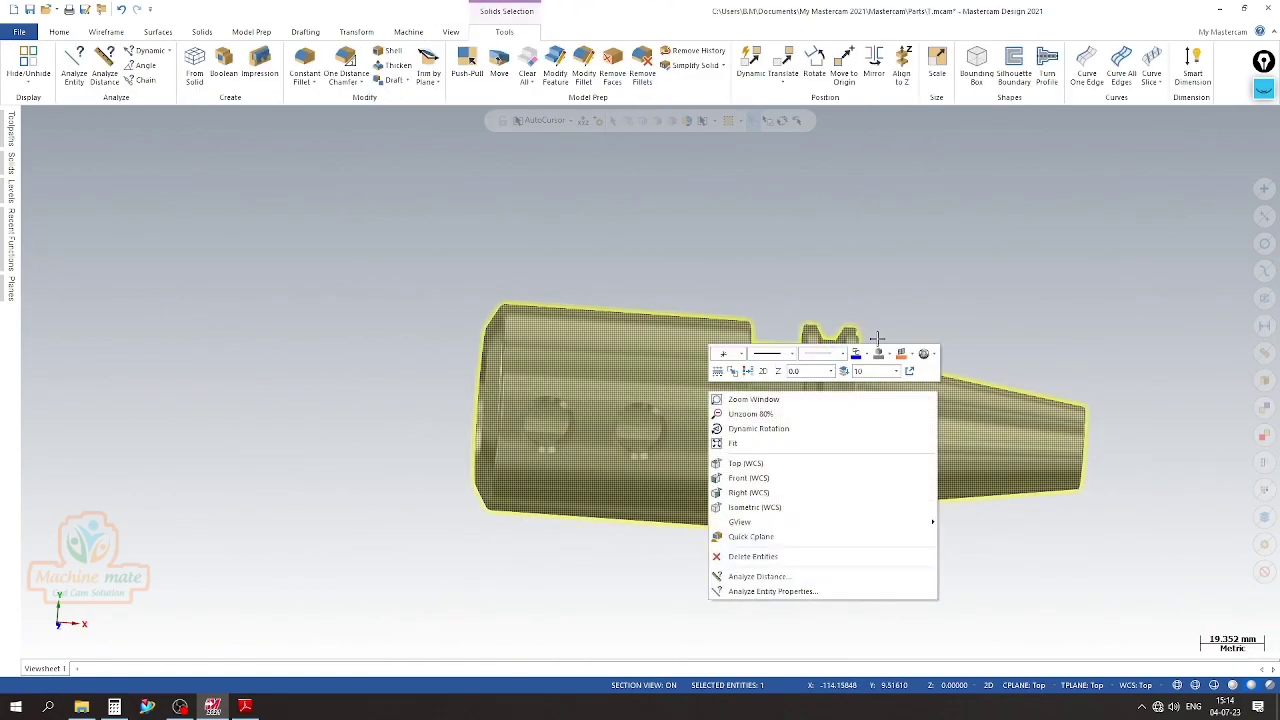
pyautogui.click(889, 356)
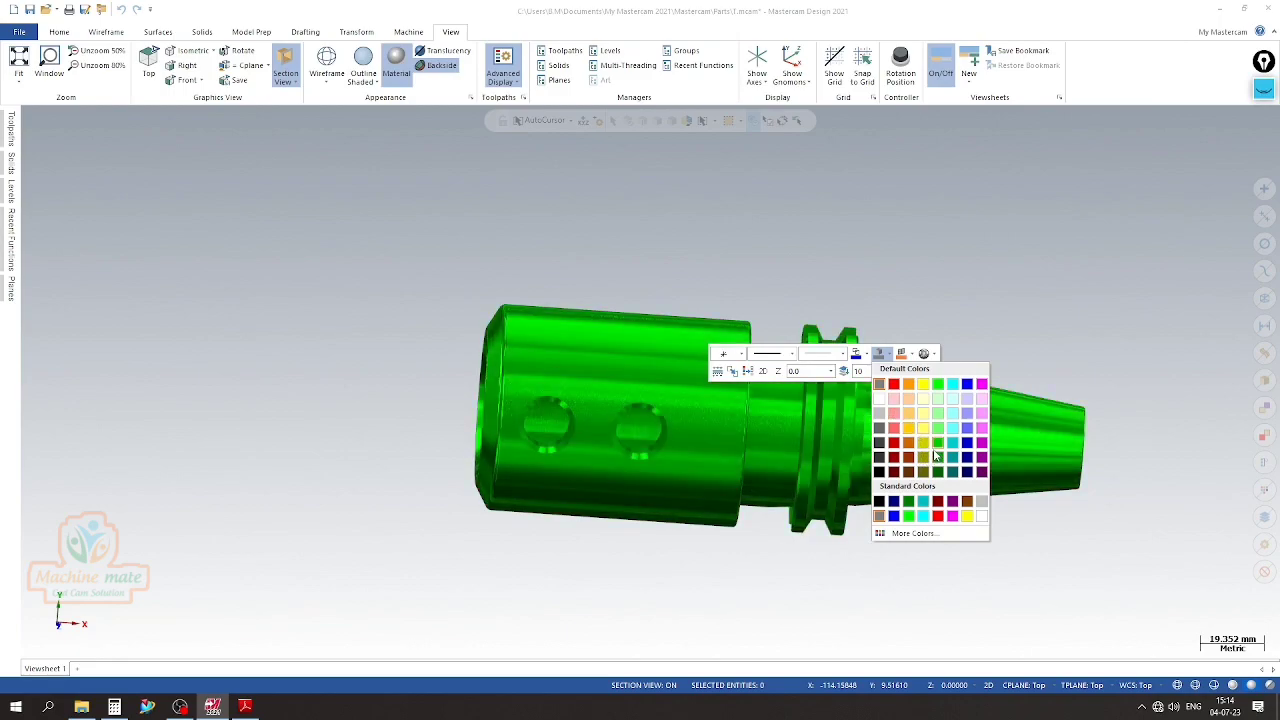
pyautogui.click(880, 428)
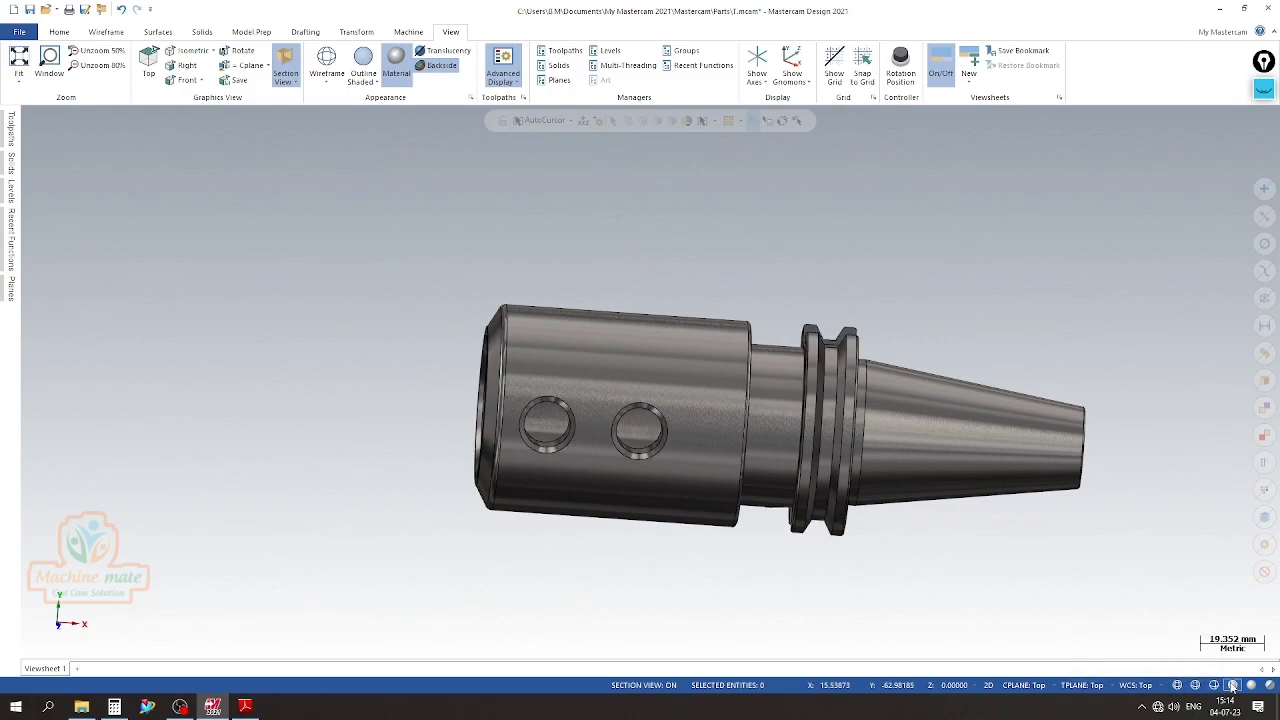
# Examine the flange's drive slot and the two side lock holes up close
pyautogui.scroll(1, 545, 314)
pyautogui.scroll(-2, 386, 341)
pyautogui.moveTo(386, 341); pyautogui.dragTo(386, 389, button='middle')
pyautogui.scroll(5, 810, 283)
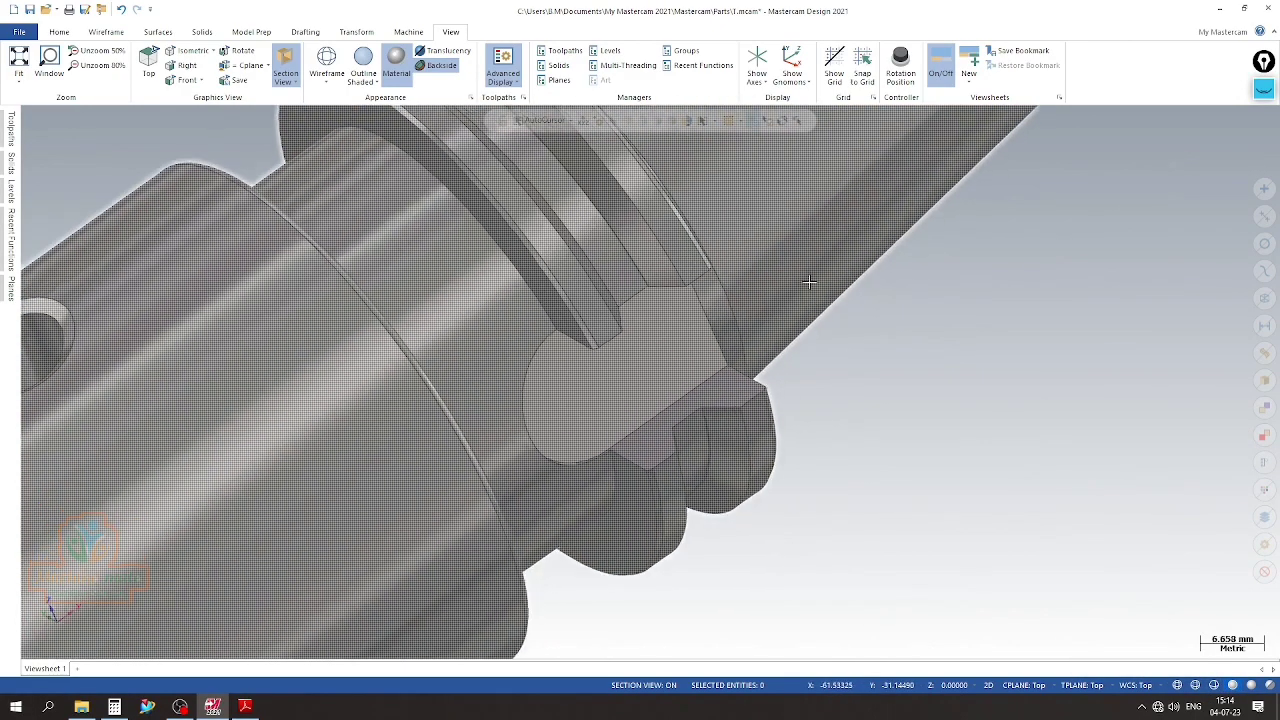
pyautogui.scroll(-6, 660, 400)
pyautogui.scroll(3, 295, 459)
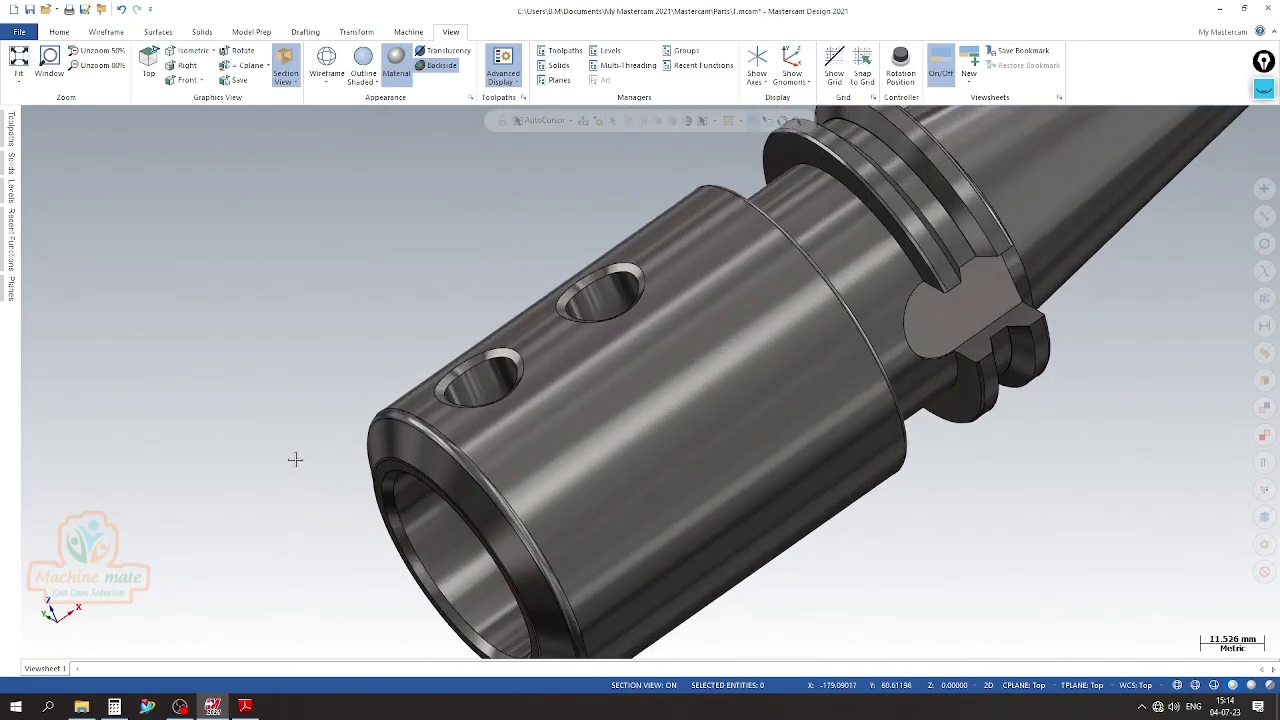
pyautogui.scroll(-2, 295, 459)
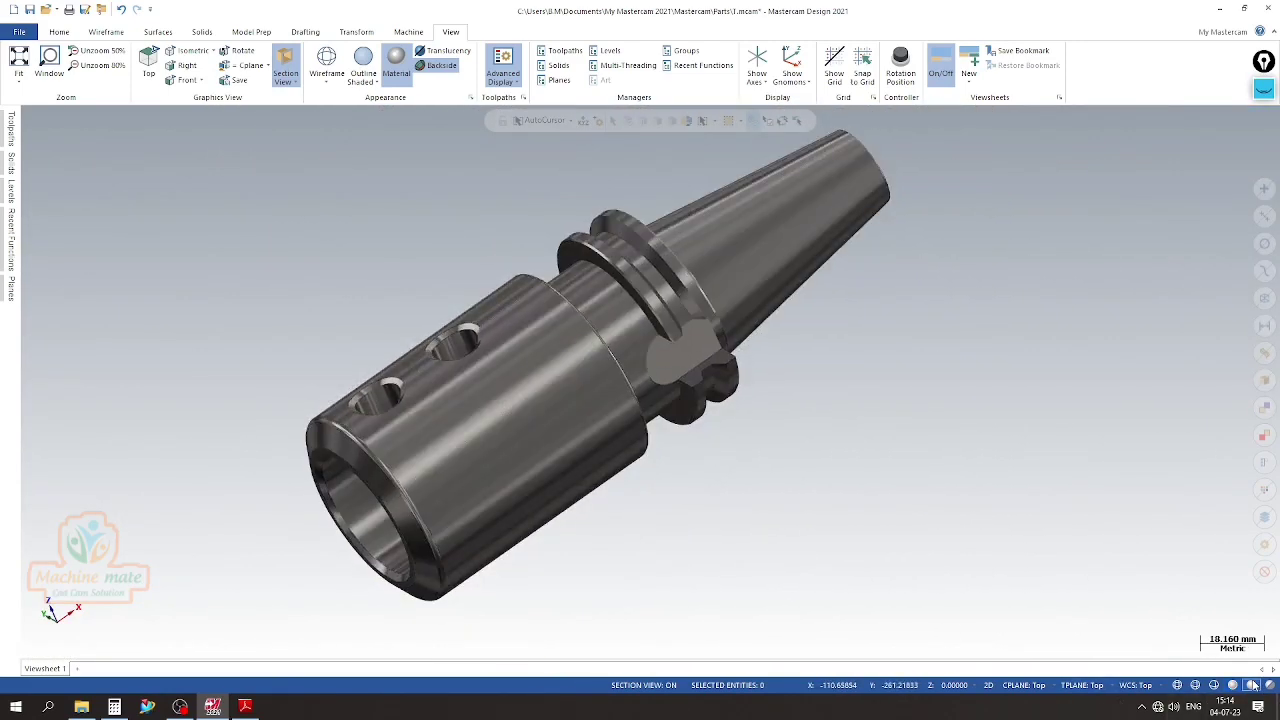
# View the whole holder in the isometric view, shaded with edge outlines
pyautogui.scroll(2, 620, 474)
pyautogui.scroll(-3, 490, 519)
pyautogui.moveTo(412, 437); pyautogui.dragTo(1105, 262, button='middle')
pyautogui.moveTo(408, 533); pyautogui.dragTo(608, 394, button='middle')
pyautogui.rightClick(608, 394)
pyautogui.click(664, 453)
pyautogui.scroll(3, 480, 257)
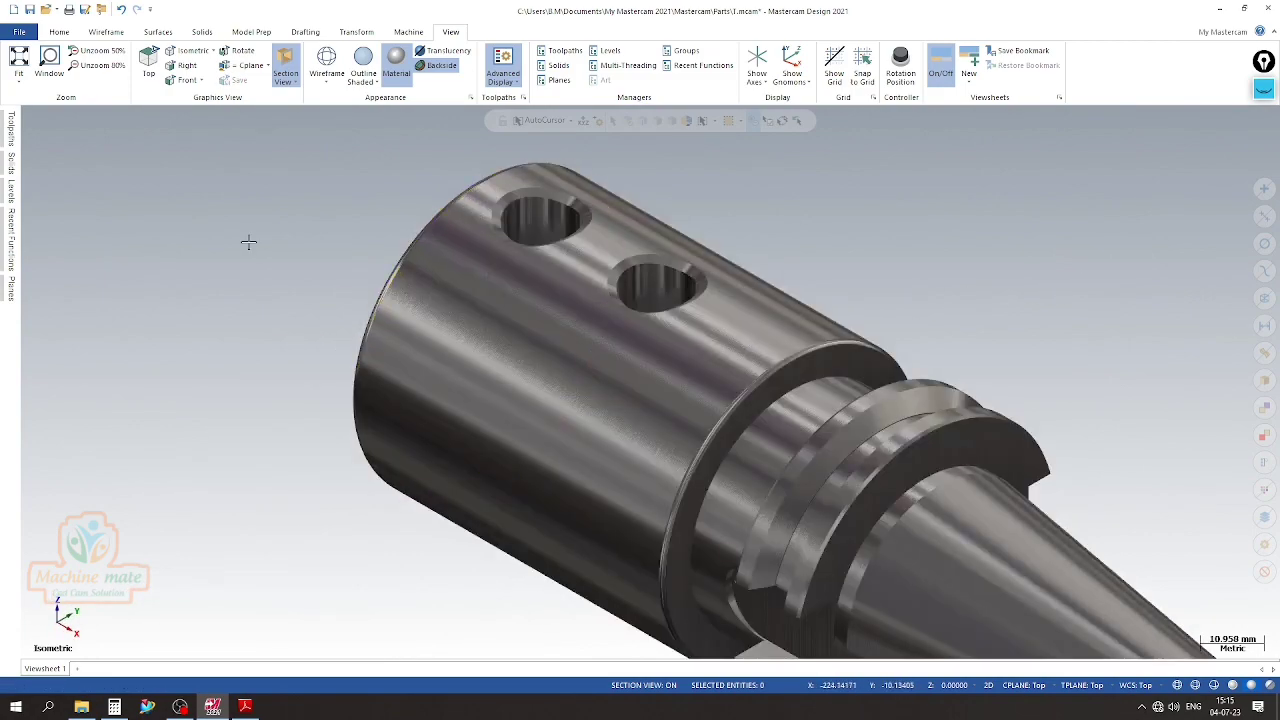
pyautogui.scroll(-2, 278, 325)
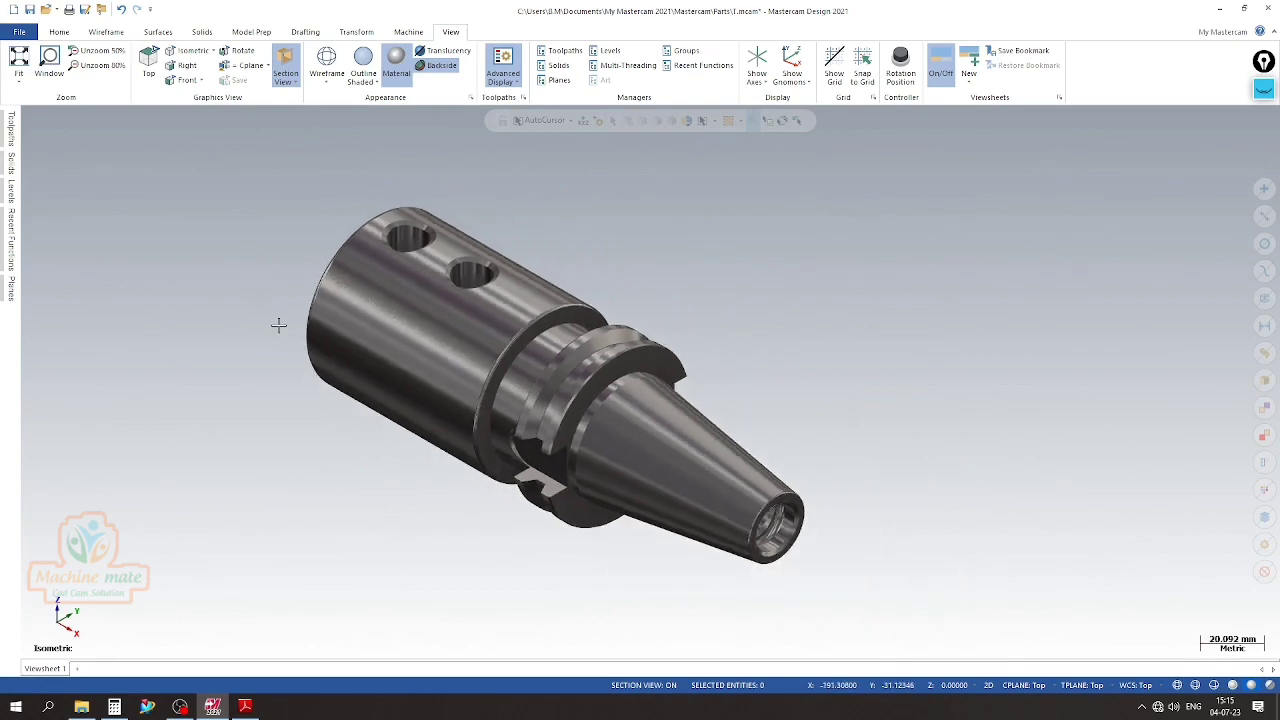
pyautogui.click(1231, 684)
# Recolour the holder solid to a light, near-white shade and check it from the side
pyautogui.click(625, 453)
pyautogui.rightClick(625, 453)
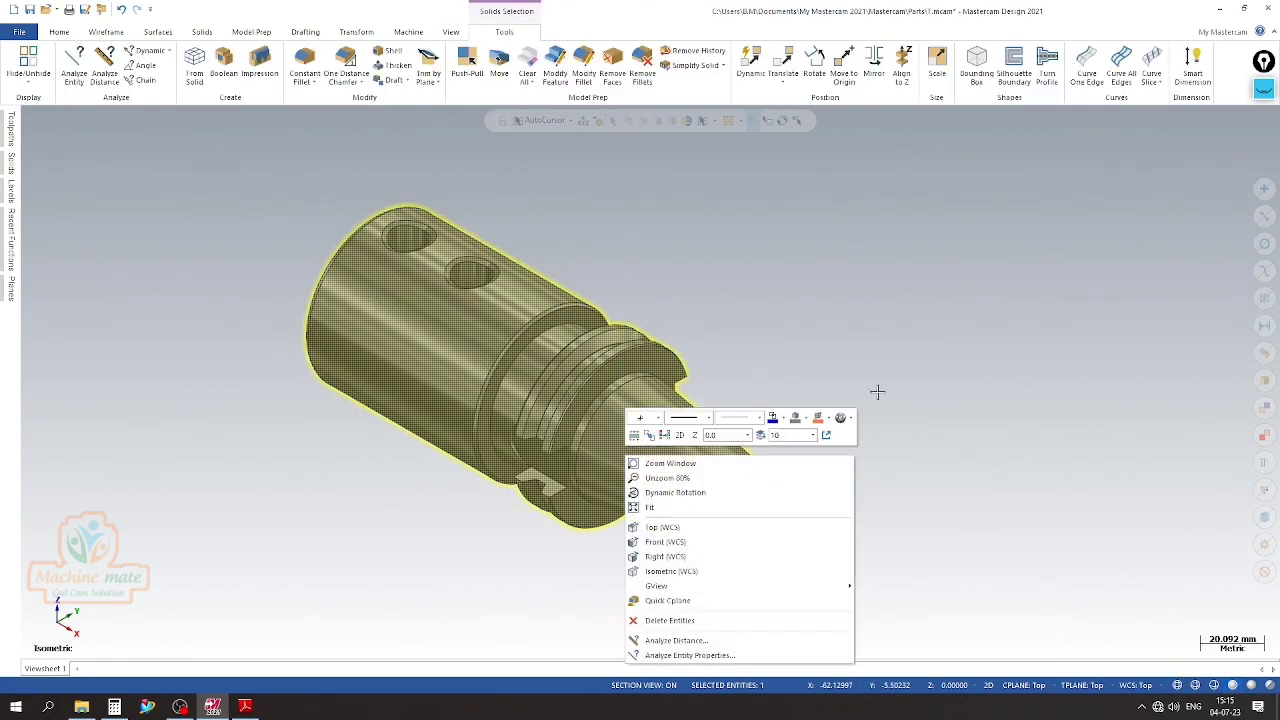
pyautogui.click(808, 420)
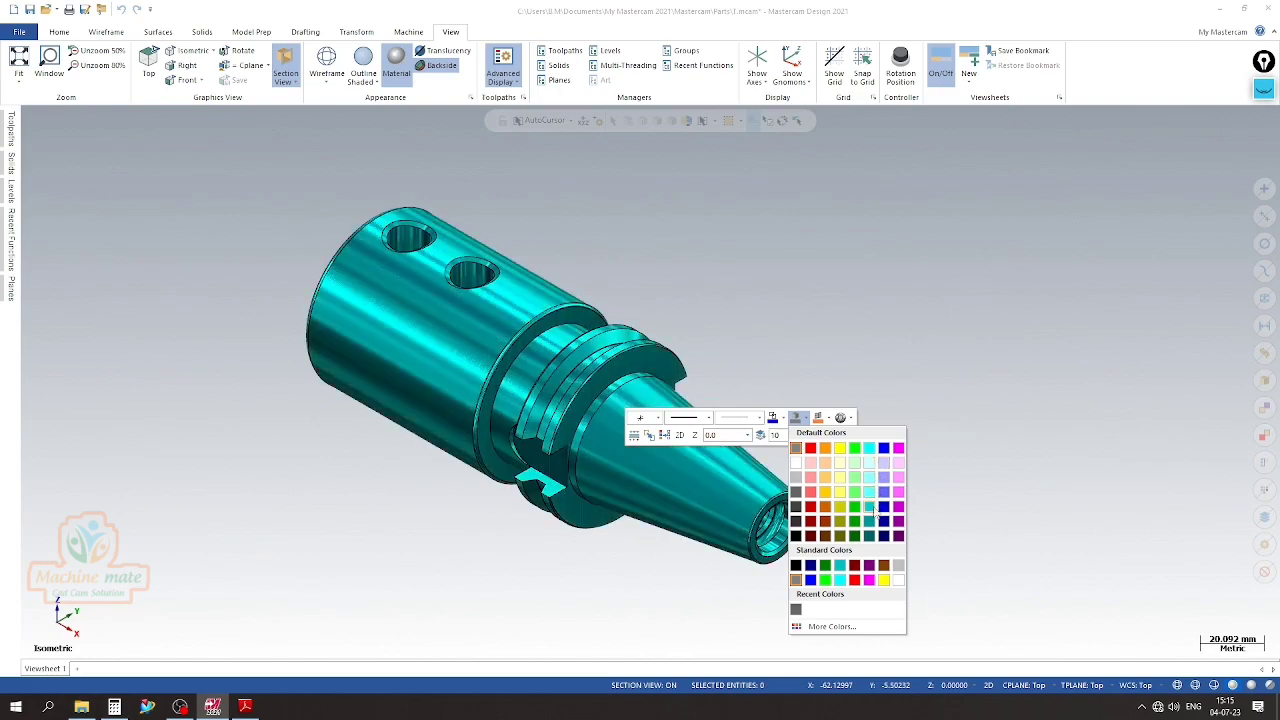
pyautogui.click(797, 469)
pyautogui.scroll(4, 214, 342)
pyautogui.scroll(-2, 280, 366)
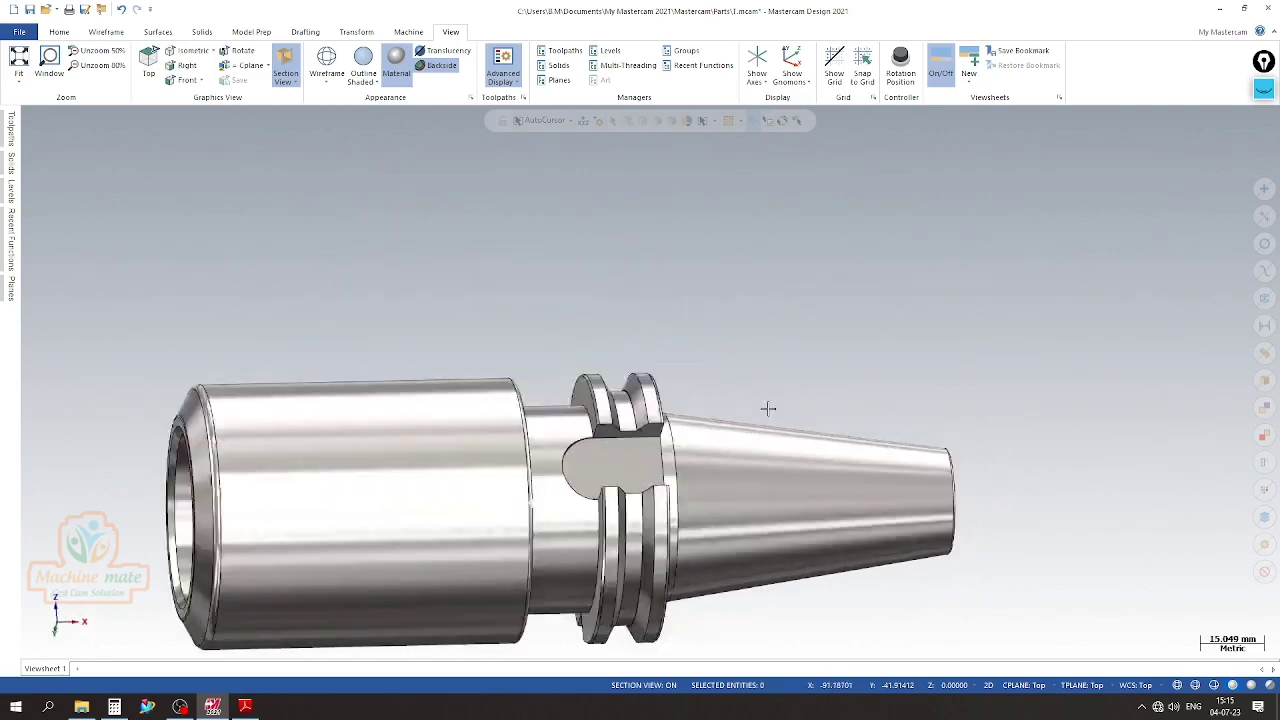